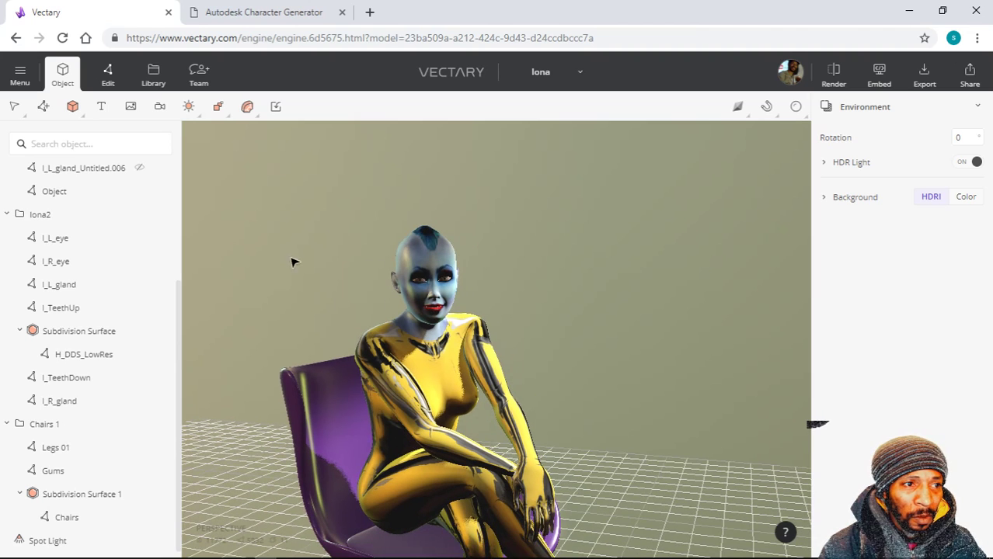
- Save the Iona project while returning to the projects dashboard, and create a new project
{"action": "left_click", "coordinate": [20, 81]}
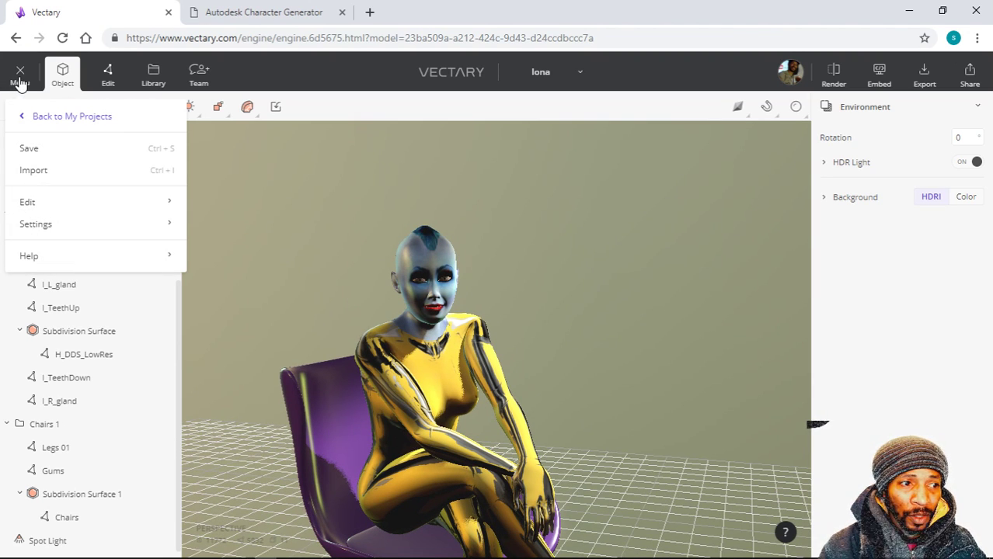
{"action": "left_click", "coordinate": [74, 116]}
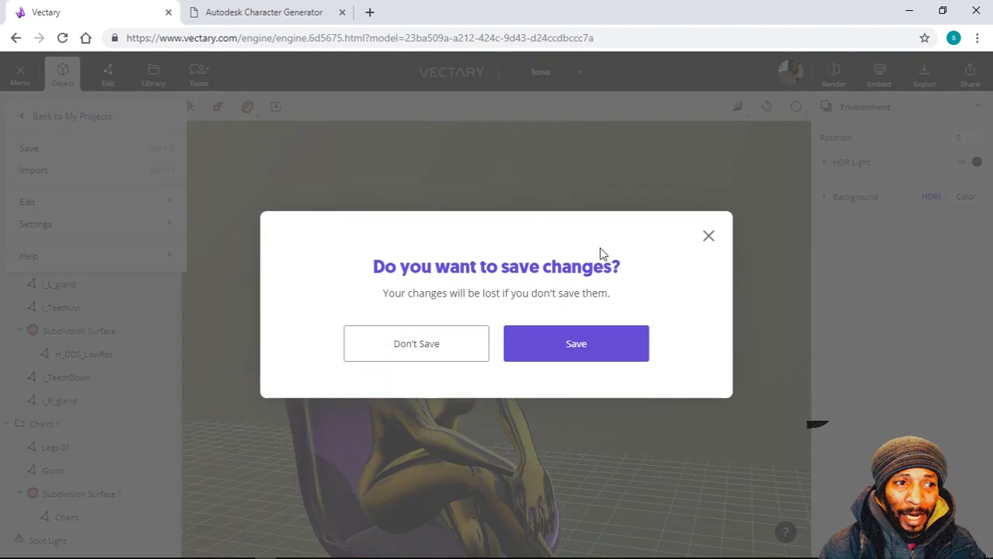
{"action": "left_click", "coordinate": [581, 347]}
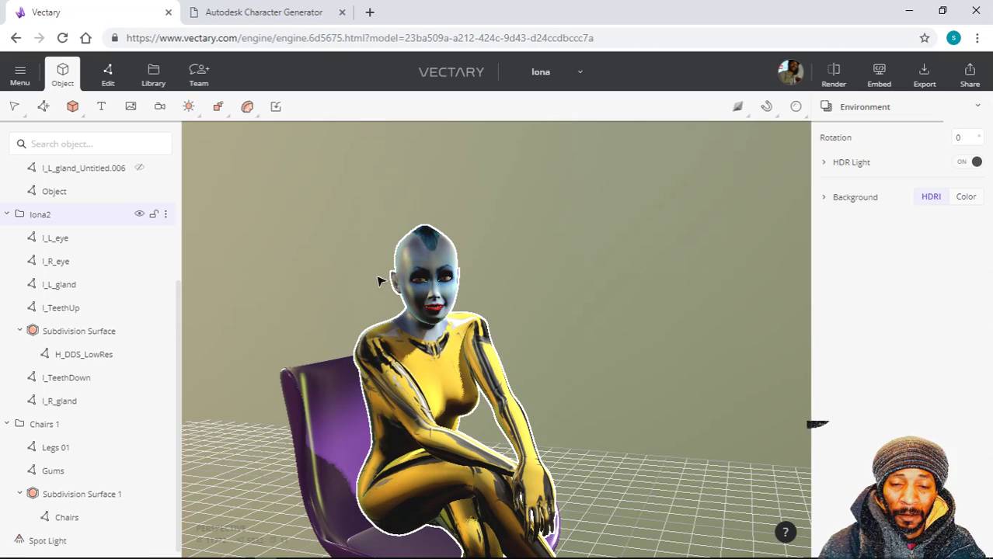
{"action": "left_click", "coordinate": [307, 241]}
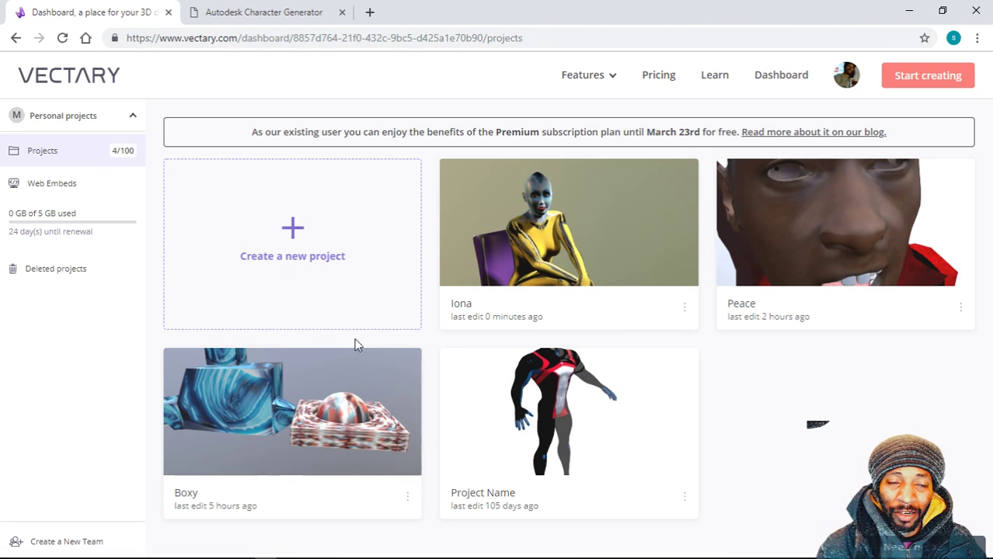
{"action": "left_click", "coordinate": [294, 247]}
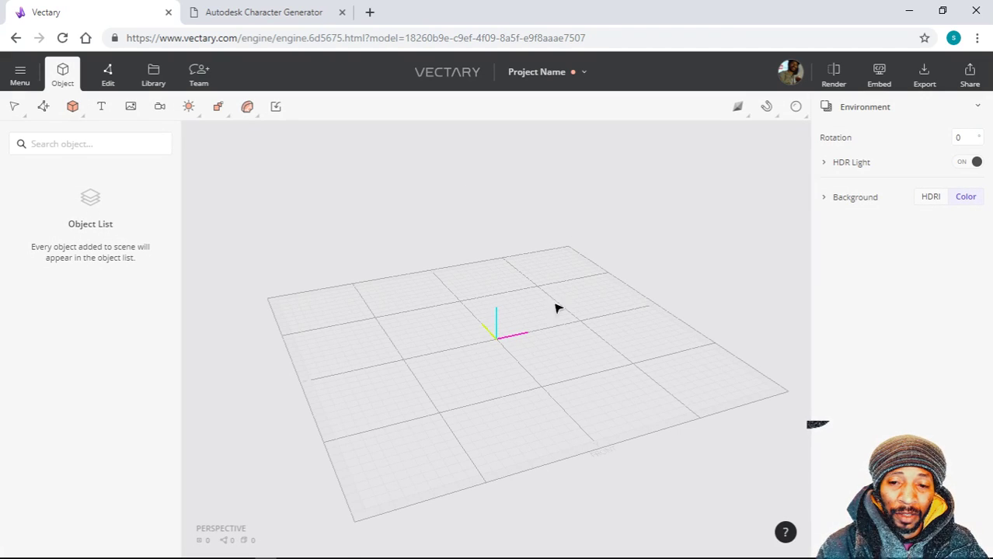
- Set the render preview quality to Ultra and start the render preview
{"action": "left_click", "coordinate": [834, 79]}
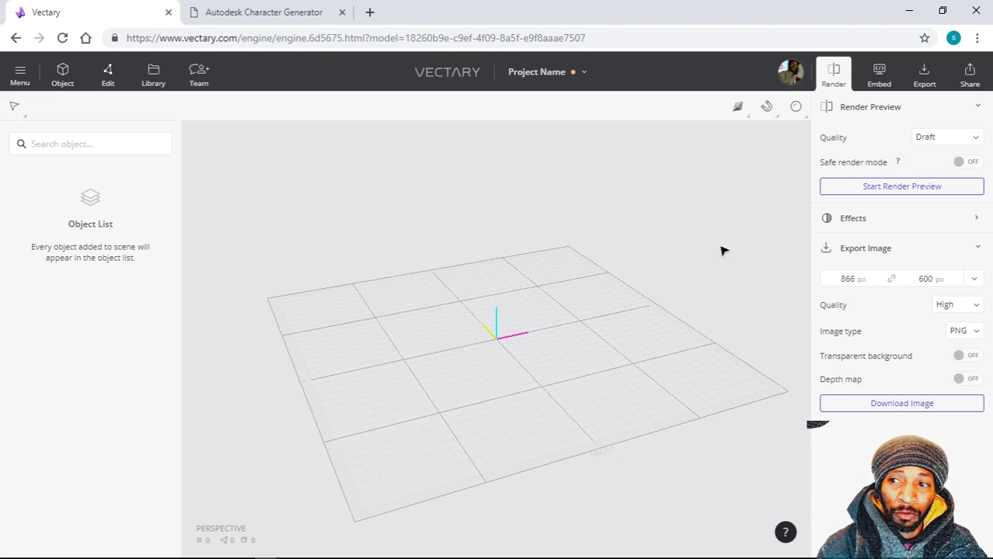
{"action": "left_click", "coordinate": [961, 142]}
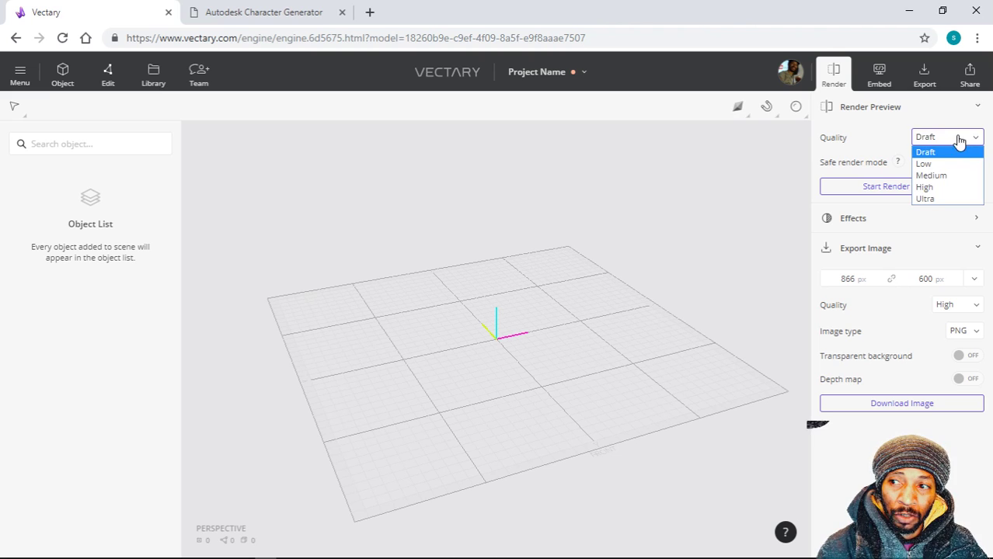
{"action": "left_click", "coordinate": [946, 198]}
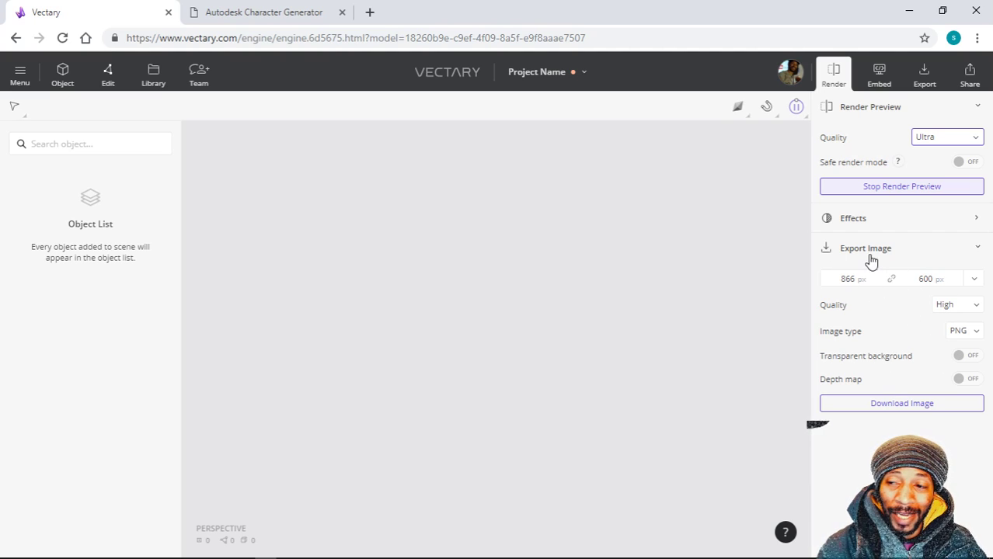
- Examine the available render effects and the exposure setting
{"action": "left_click", "coordinate": [972, 221]}
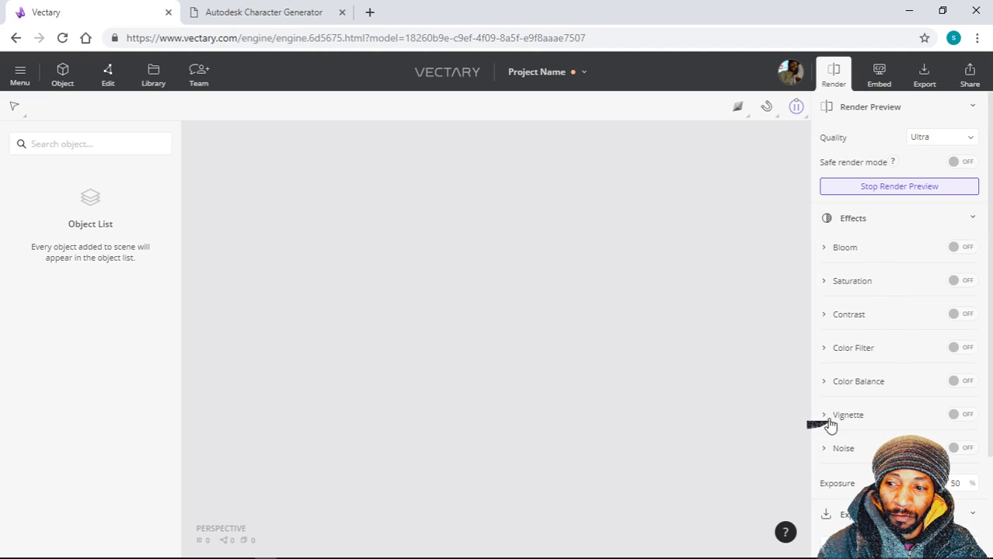
{"action": "scroll", "coordinate": [858, 400], "scroll_direction": "down", "scroll_amount": 2}
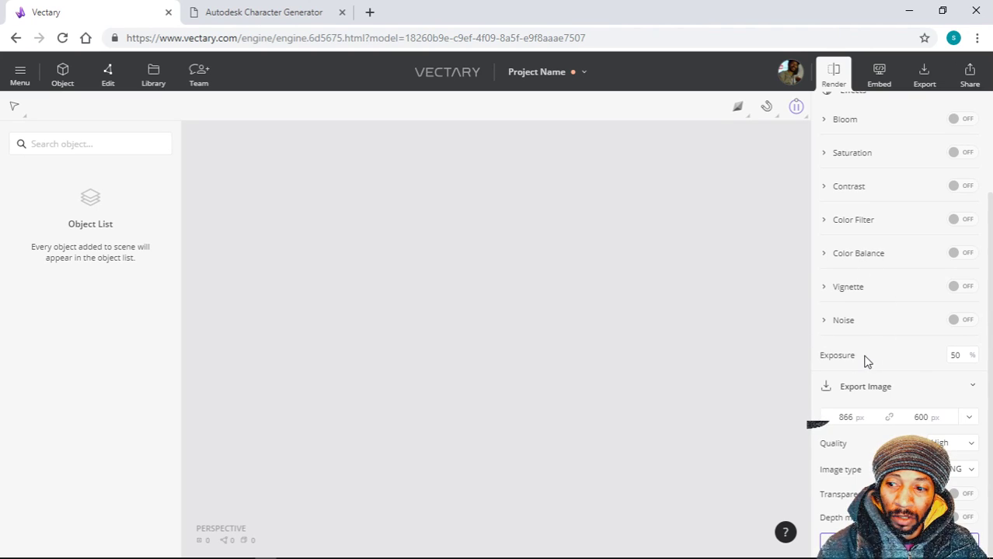
{"action": "scroll", "coordinate": [870, 331], "scroll_direction": "up", "scroll_amount": 2}
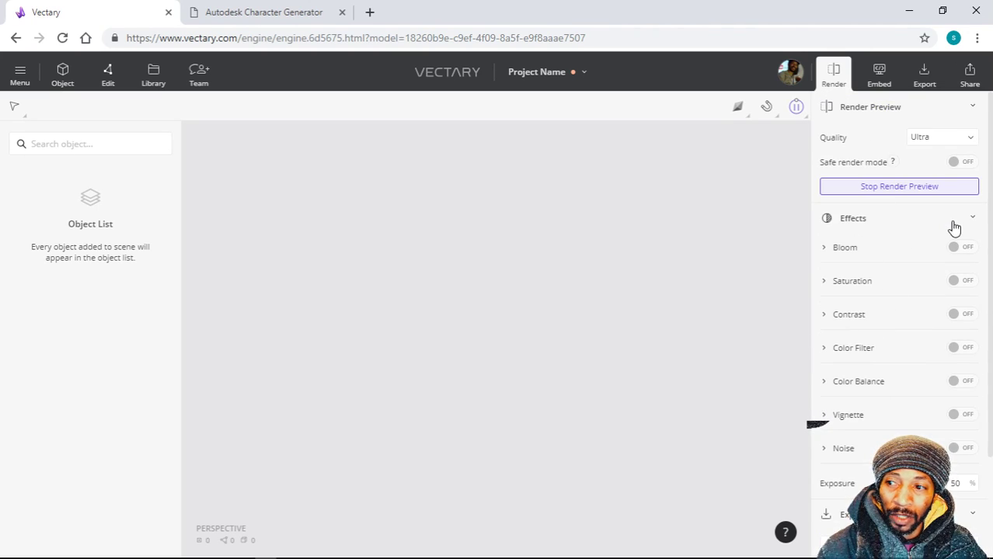
{"action": "left_click", "coordinate": [969, 223]}
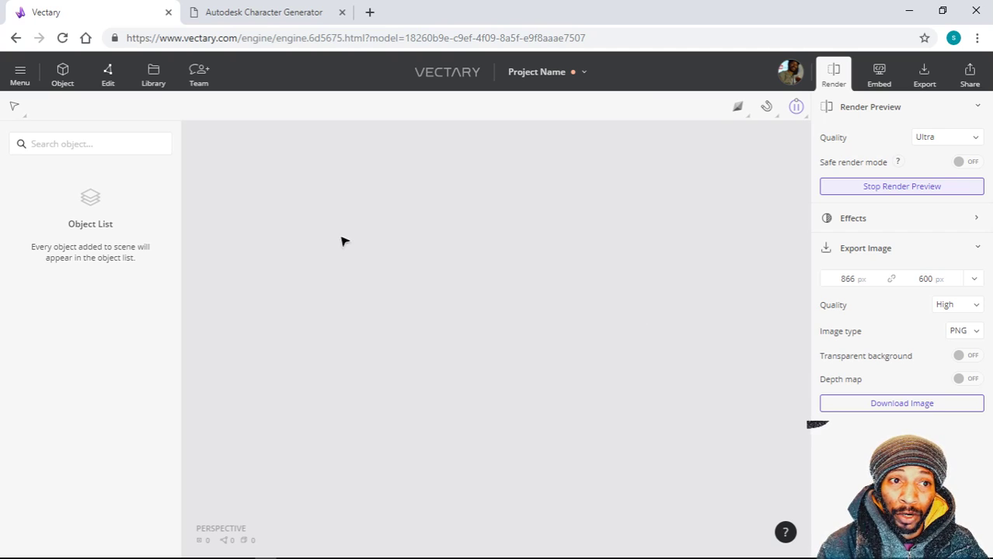
- View the Autodesk Character Generator start page in the browser and return to the Vectary project
{"action": "left_click", "coordinate": [278, 14]}
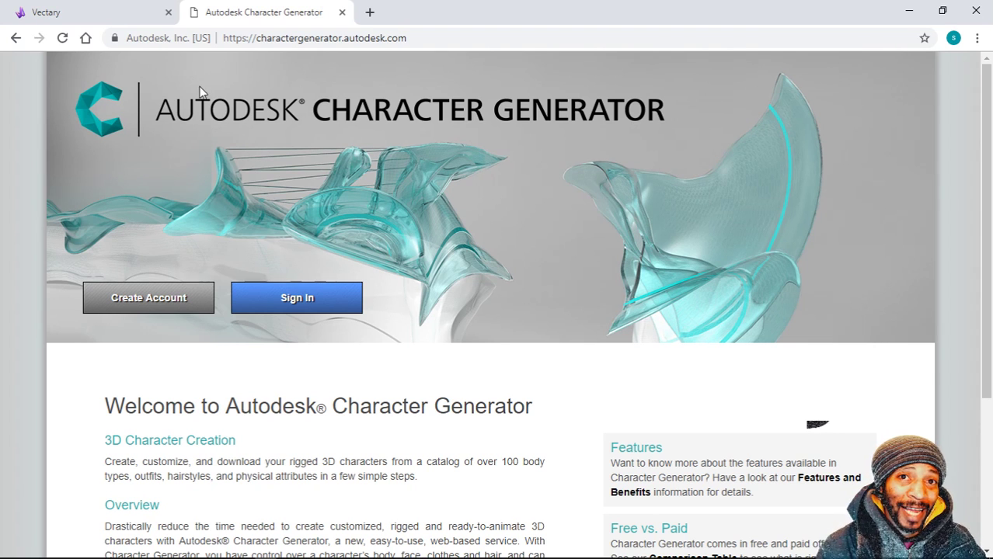
{"action": "left_click", "coordinate": [123, 11]}
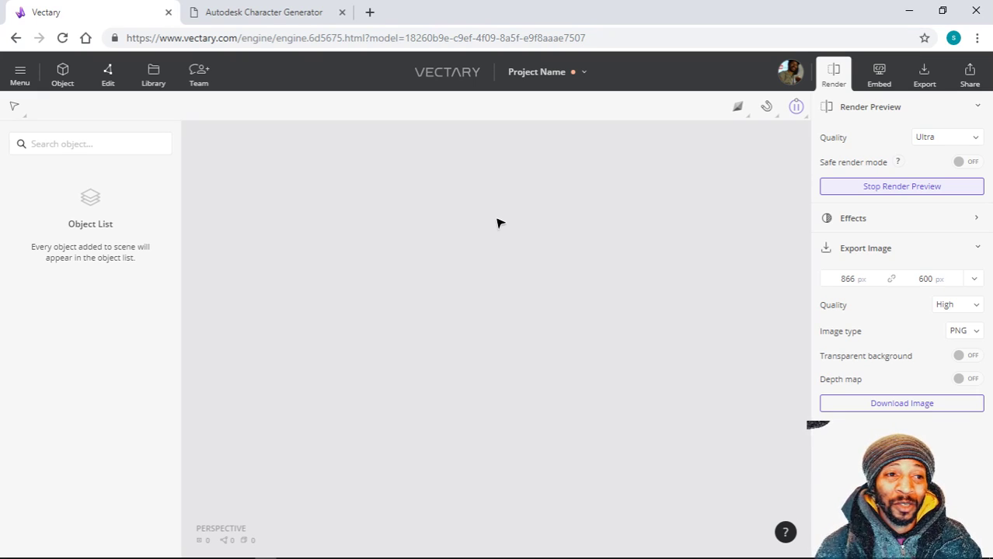
{"action": "left_click", "coordinate": [20, 78]}
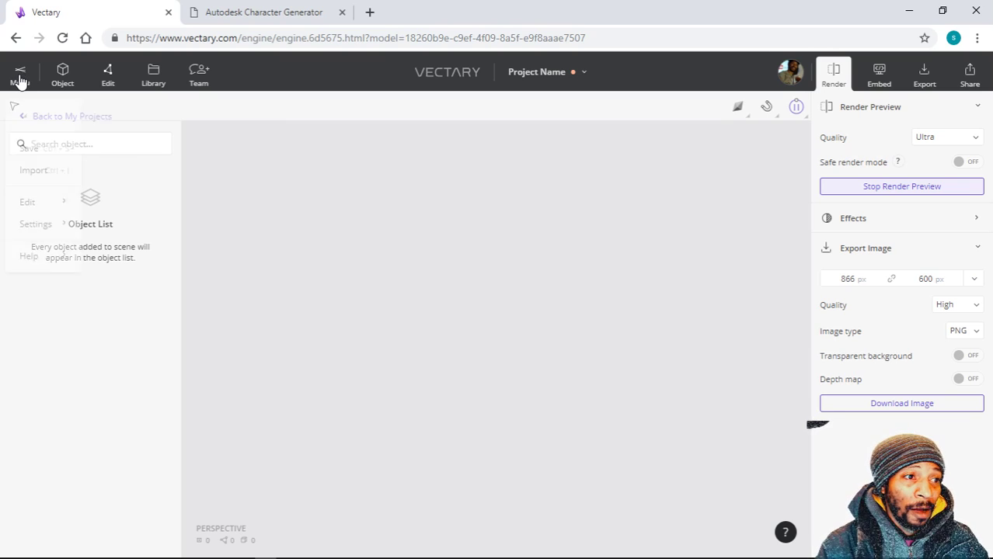
{"action": "left_click", "coordinate": [327, 142]}
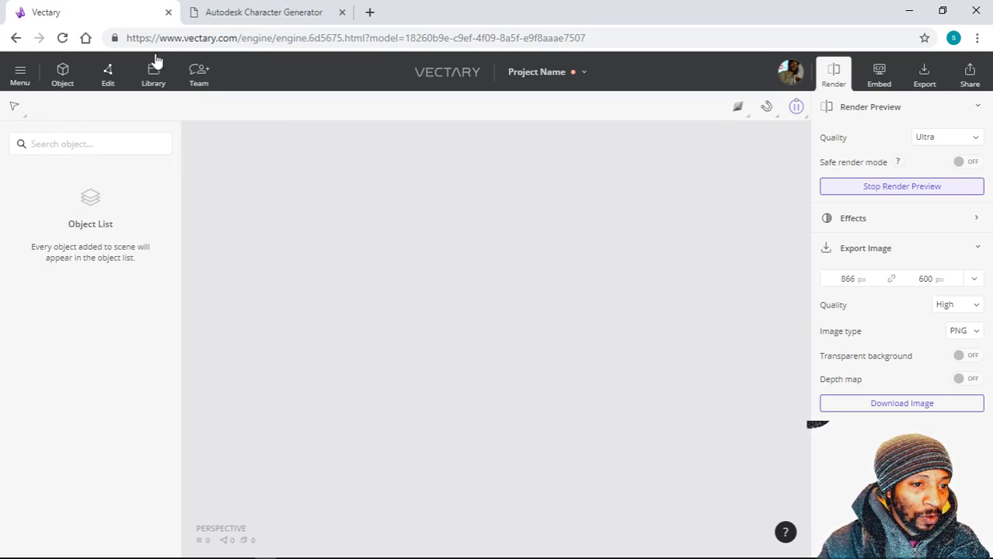
{"action": "left_click", "coordinate": [67, 88]}
{"action": "left_click", "coordinate": [74, 110]}
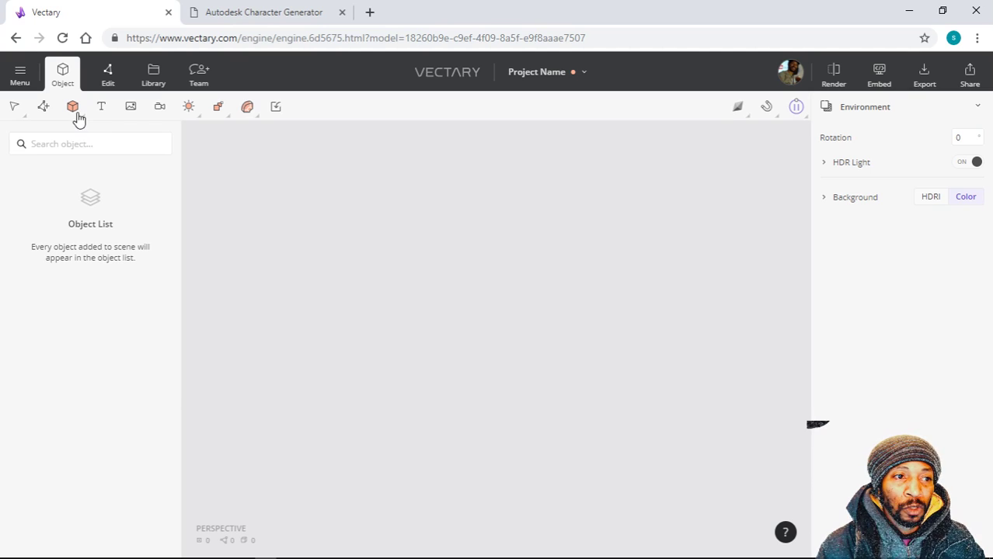
{"action": "mouse_move", "coordinate": [74, 111]}
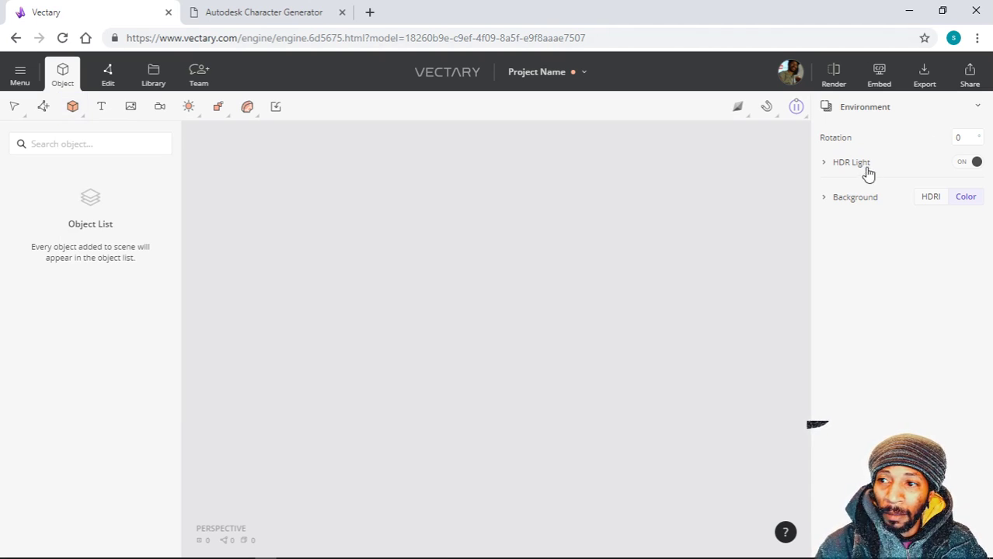
{"action": "left_click", "coordinate": [972, 106]}
{"action": "left_click", "coordinate": [971, 106]}
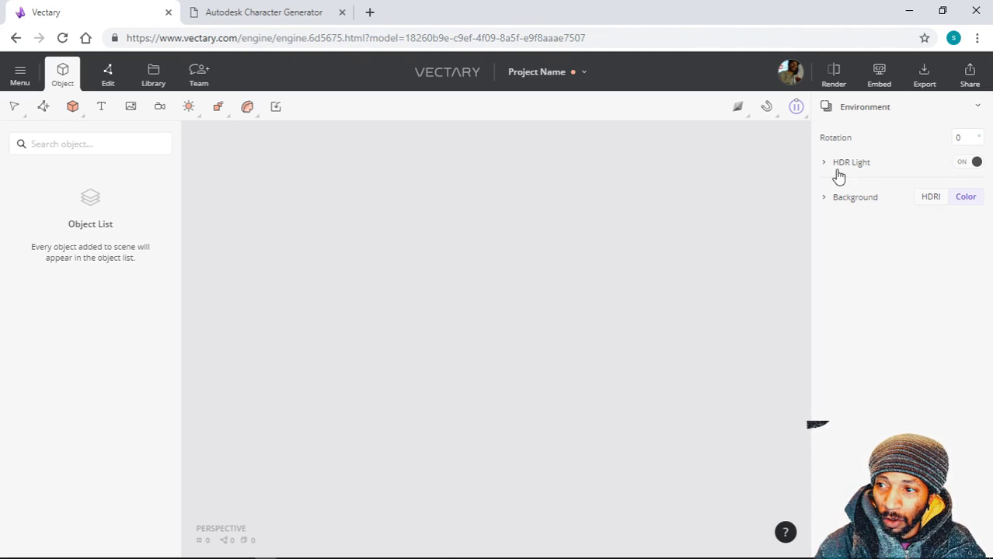
- Set the render preview quality to Draft and stop the render preview
{"action": "left_click", "coordinate": [833, 78]}
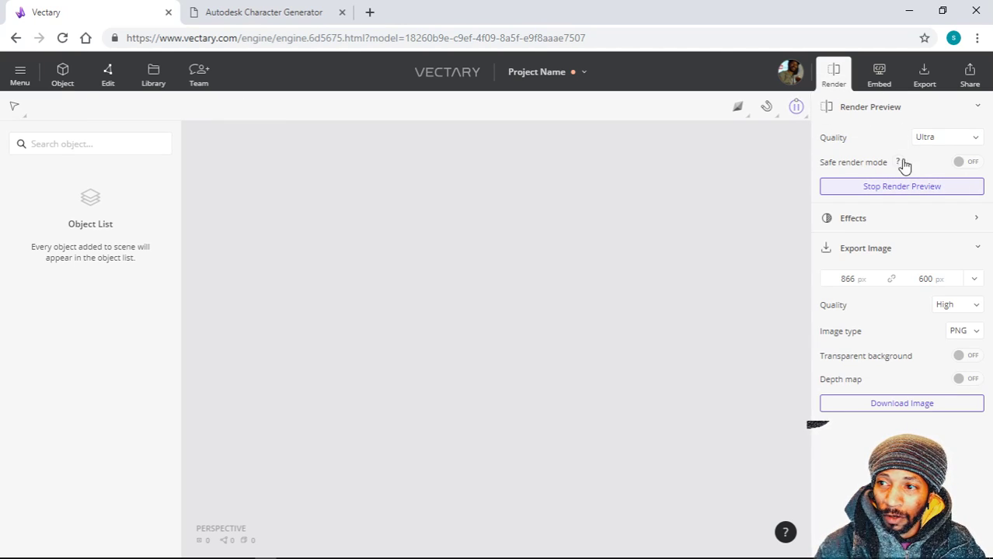
{"action": "left_click", "coordinate": [952, 141]}
{"action": "left_click", "coordinate": [947, 151]}
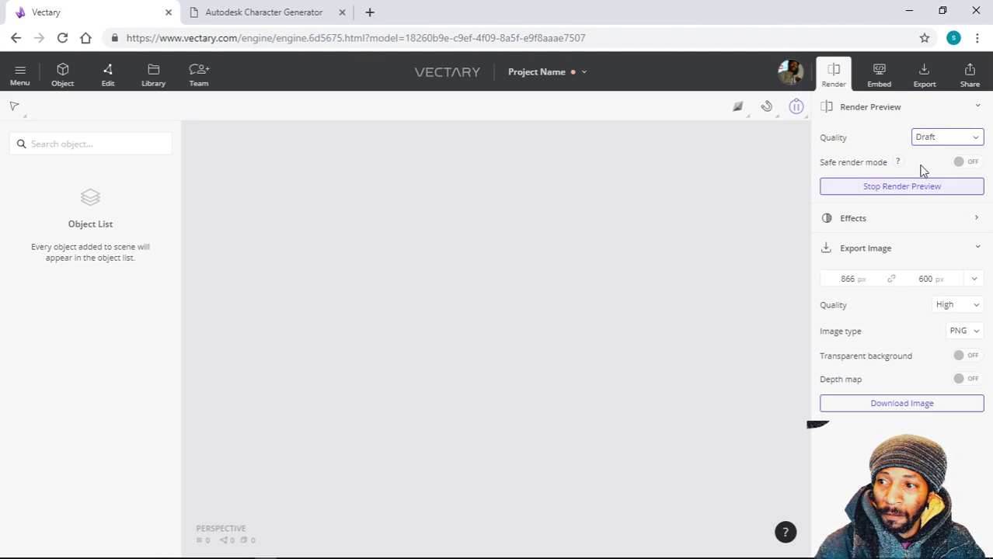
{"action": "left_click", "coordinate": [910, 191]}
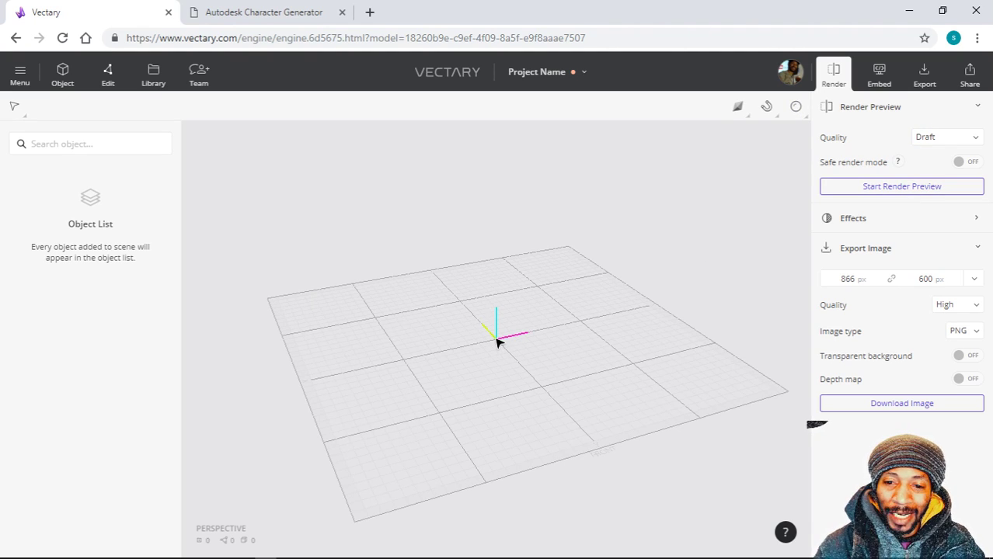
{"action": "scroll", "coordinate": [502, 339], "scroll_direction": "up", "scroll_amount": 8}
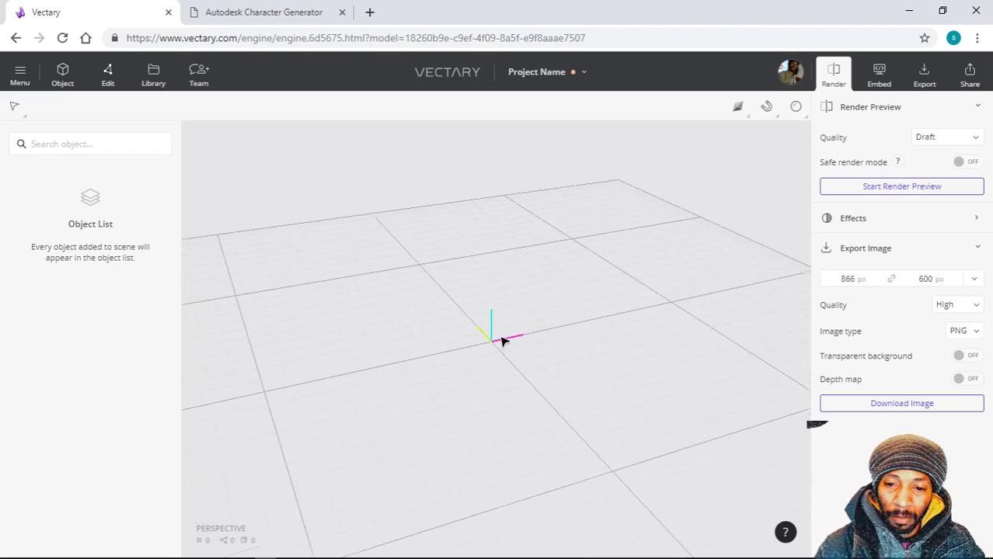
{"action": "scroll", "coordinate": [502, 334], "scroll_direction": "up", "scroll_amount": 6}
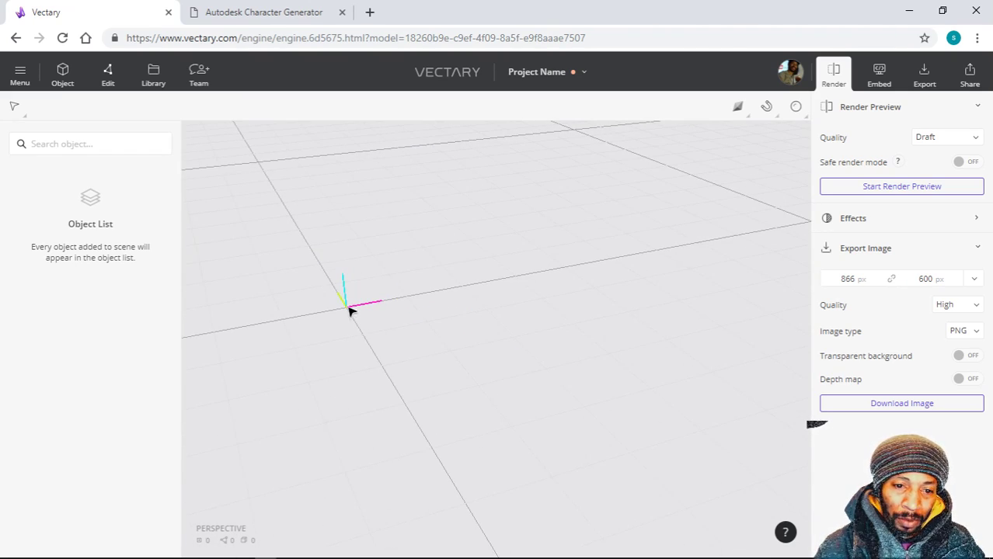
{"action": "left_click_drag", "start_coordinate": [351, 310], "coordinate": [439, 290]}
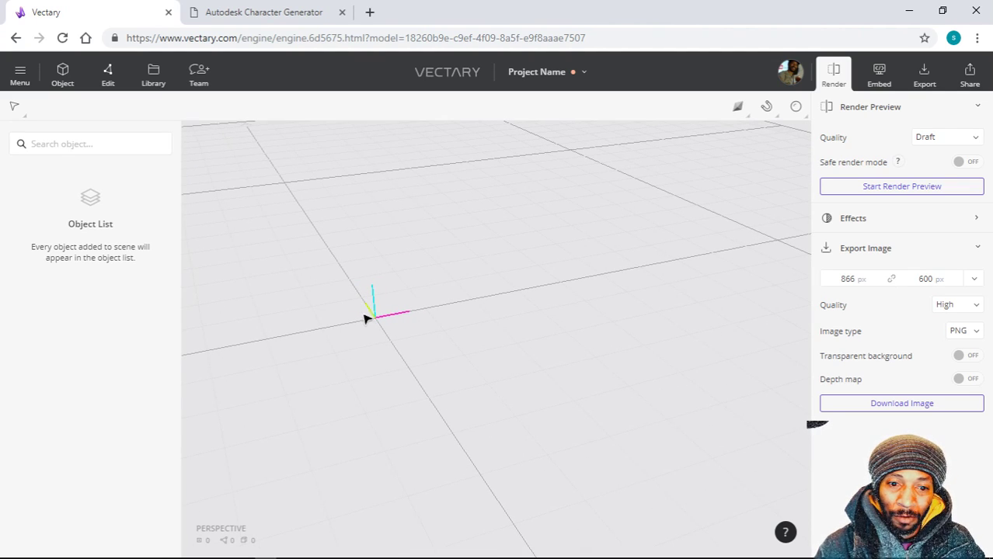
{"action": "scroll", "coordinate": [359, 311], "scroll_direction": "down", "scroll_amount": 5}
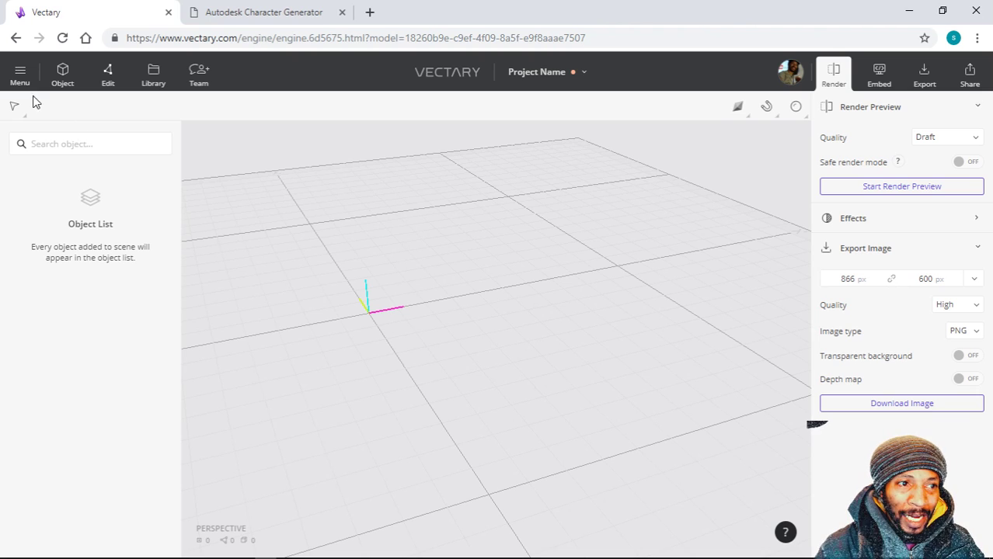
{"action": "left_click", "coordinate": [18, 75]}
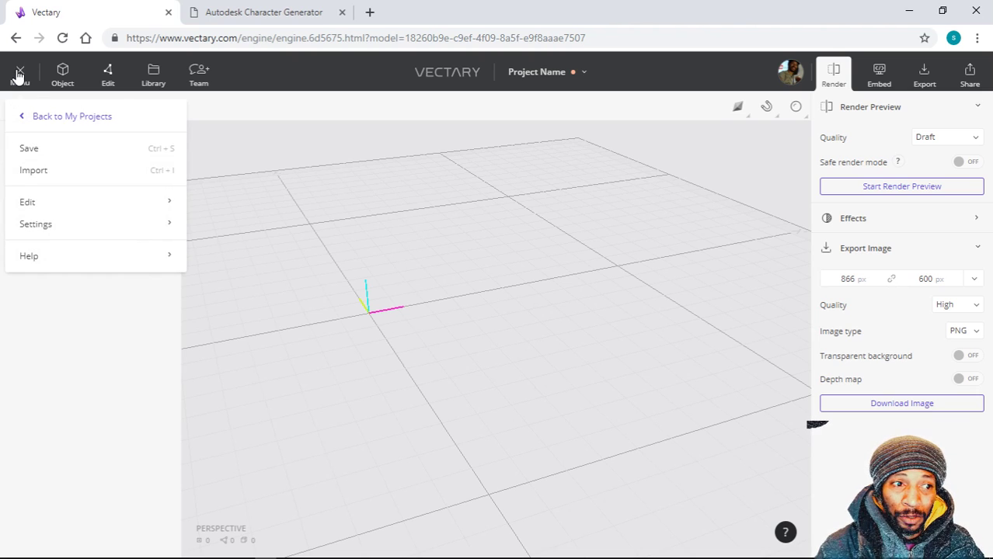
{"action": "mouse_move", "coordinate": [128, 229]}
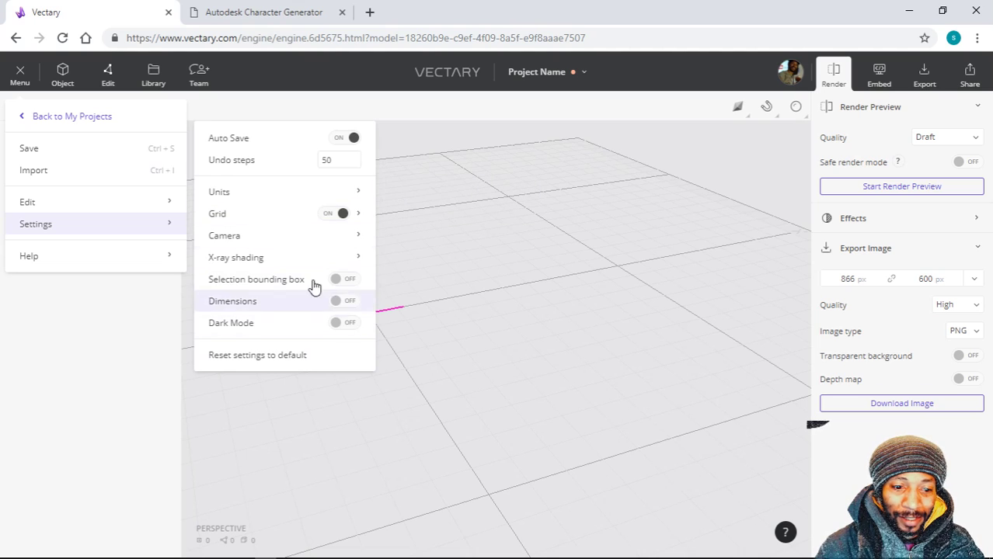
{"action": "mouse_move", "coordinate": [311, 257]}
{"action": "left_click", "coordinate": [459, 410]}
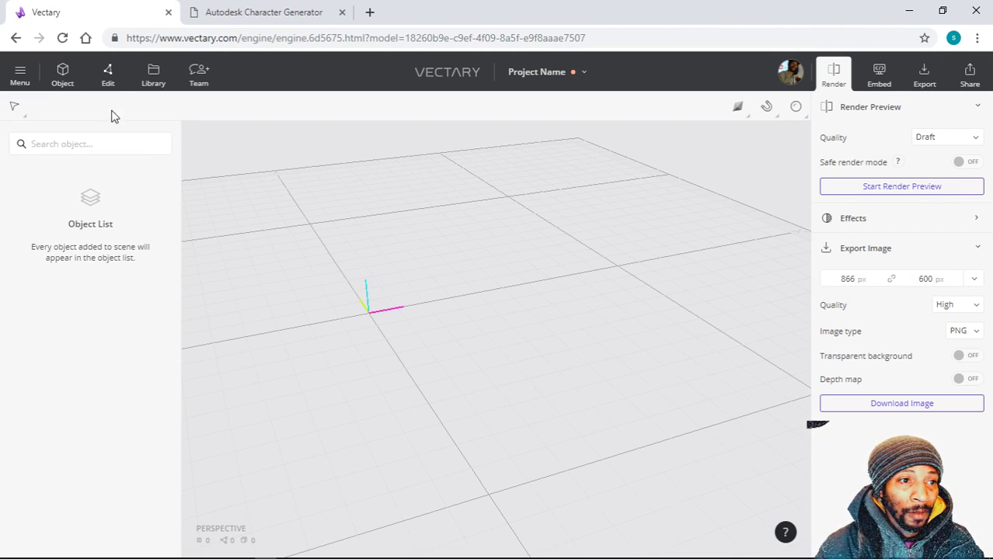
- Add a box primitive at the origin of the empty scene
{"action": "left_click", "coordinate": [60, 77]}
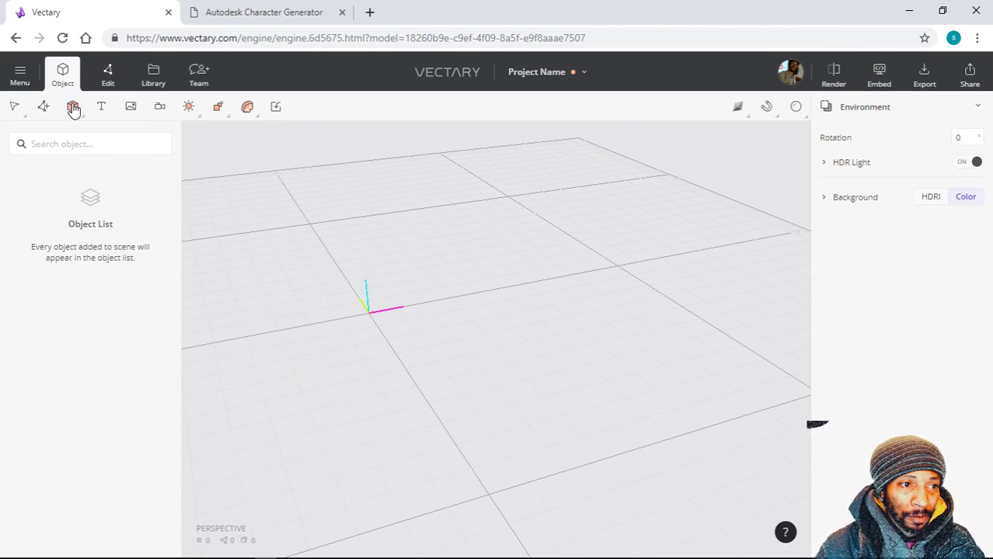
{"action": "left_click", "coordinate": [72, 107]}
{"action": "left_click", "coordinate": [78, 146]}
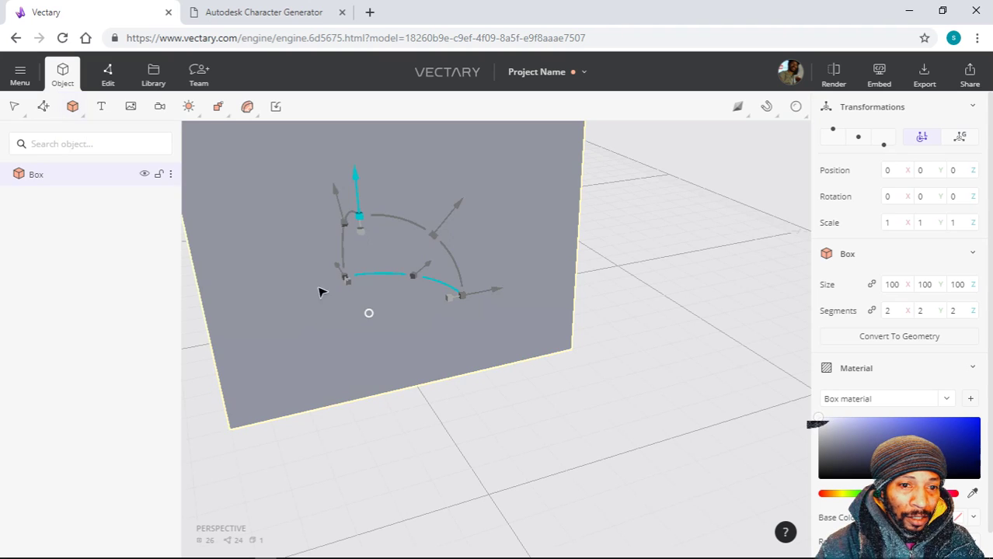
{"action": "left_click", "coordinate": [72, 107]}
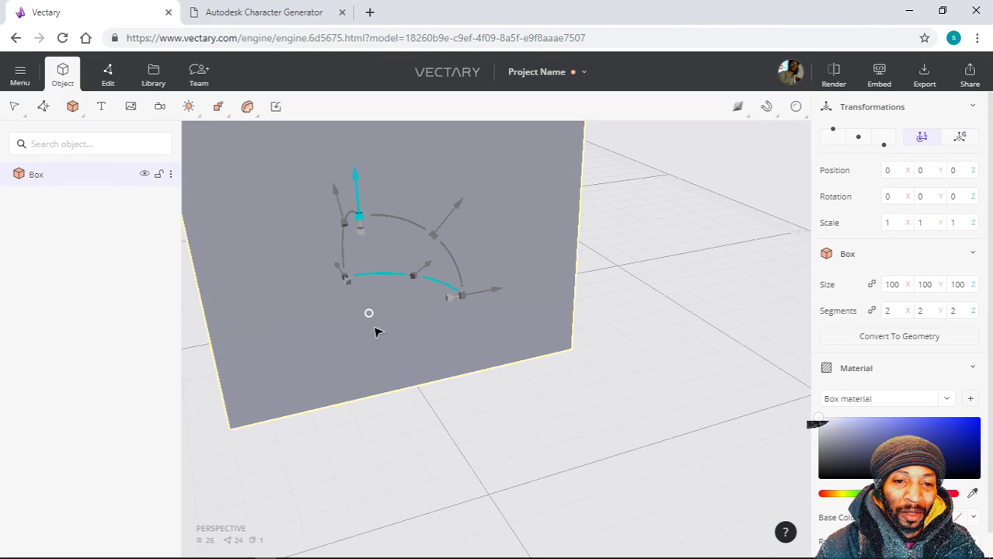
{"action": "left_click", "coordinate": [73, 111]}
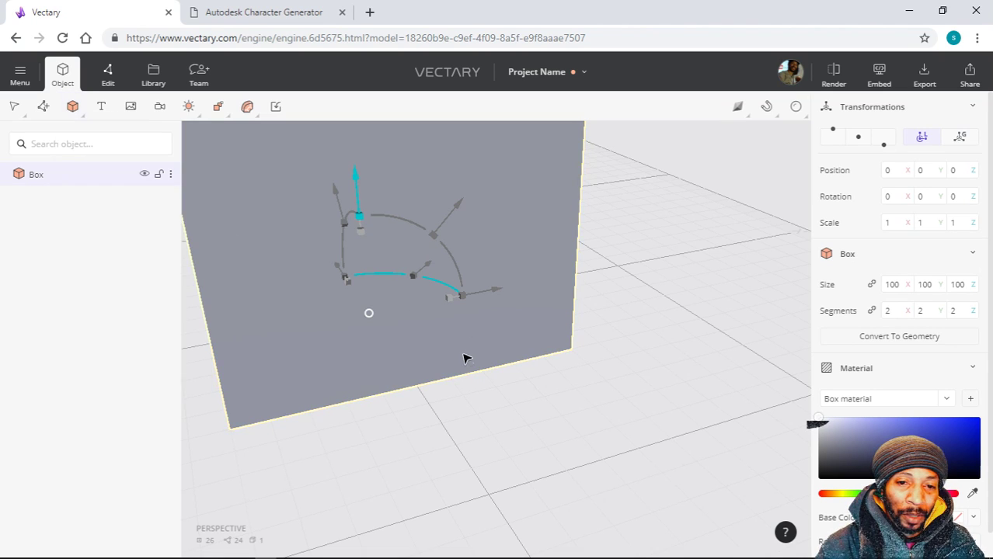
- Move the box along the Y axis to a position of about 91
{"action": "left_click_drag", "start_coordinate": [463, 354], "coordinate": [386, 339]}
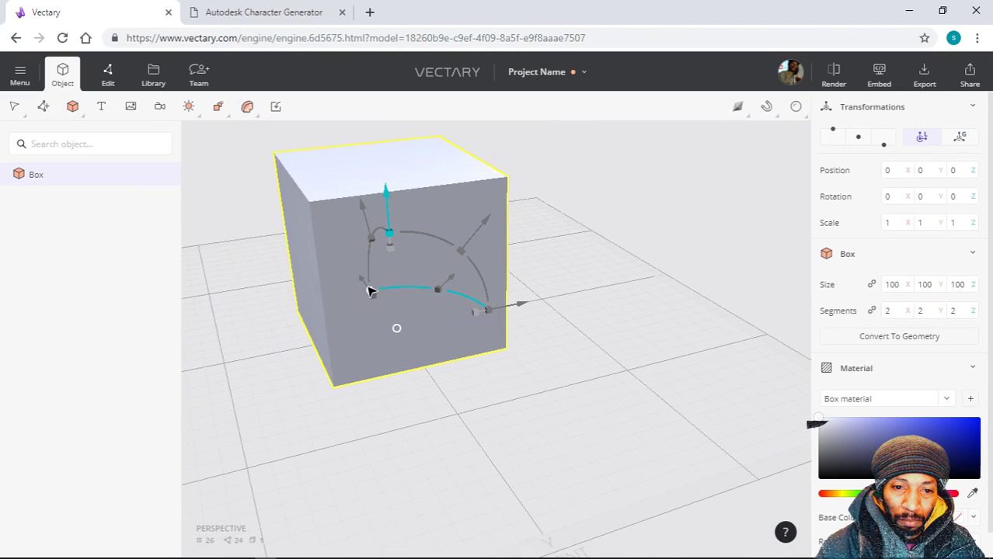
{"action": "left_click_drag", "start_coordinate": [362, 279], "coordinate": [330, 226]}
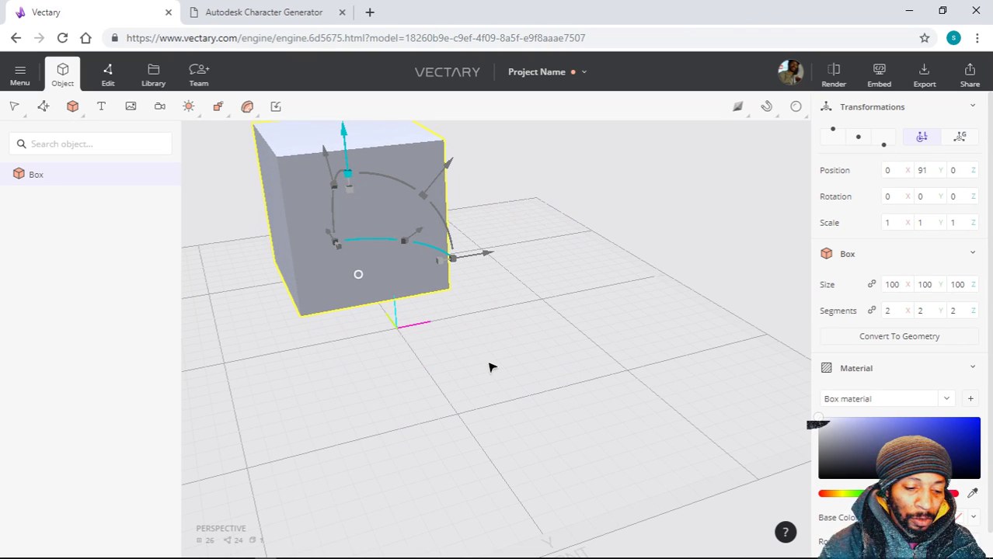
- Undo the box's move along the Y axis and inspect the box from the bottom view
{"action": "key", "text": "ctrl+z"}
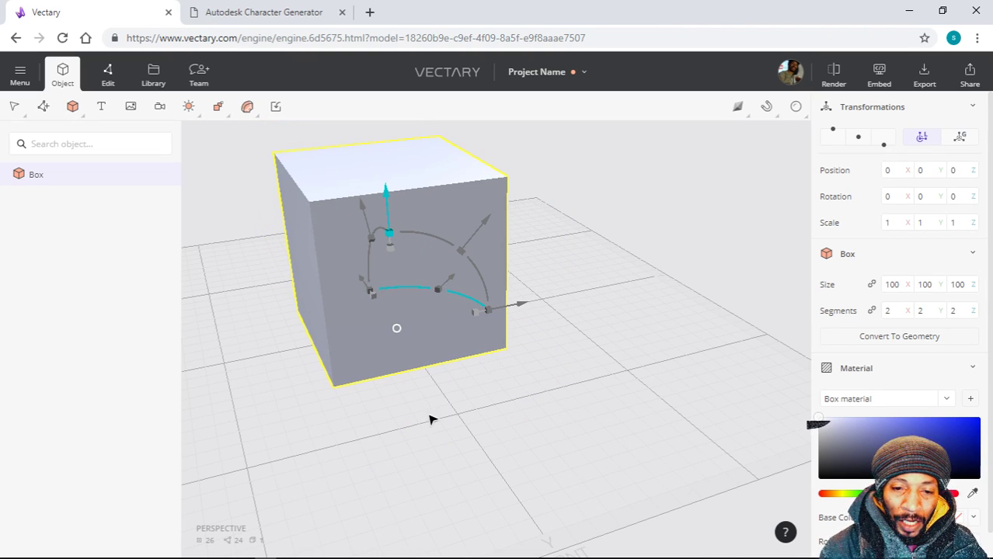
{"action": "scroll", "coordinate": [466, 443], "scroll_direction": "down", "scroll_amount": 2}
{"action": "left_click_drag", "start_coordinate": [476, 464], "coordinate": [421, 205]}
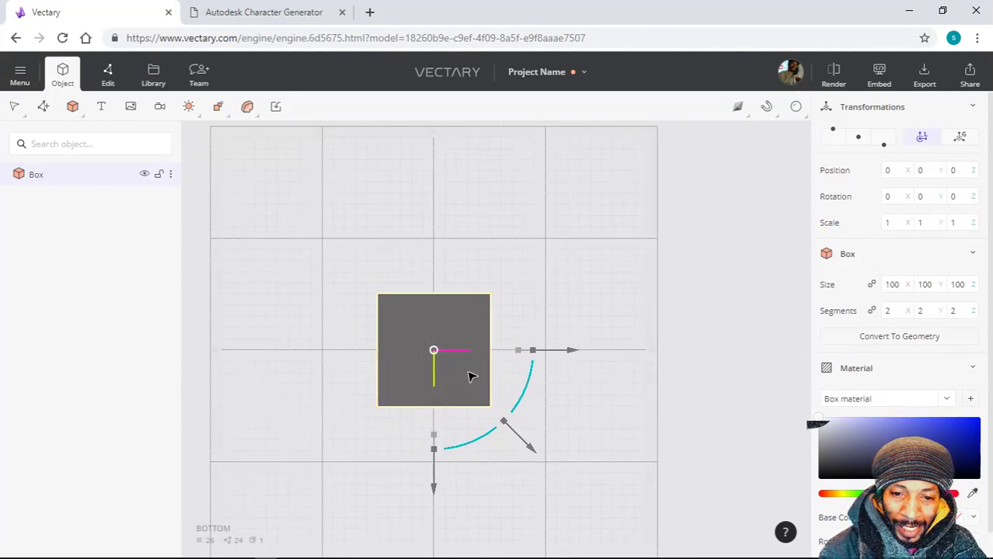
{"action": "scroll", "coordinate": [466, 385], "scroll_direction": "up", "scroll_amount": 5}
{"action": "scroll", "coordinate": [462, 387], "scroll_direction": "up", "scroll_amount": 2}
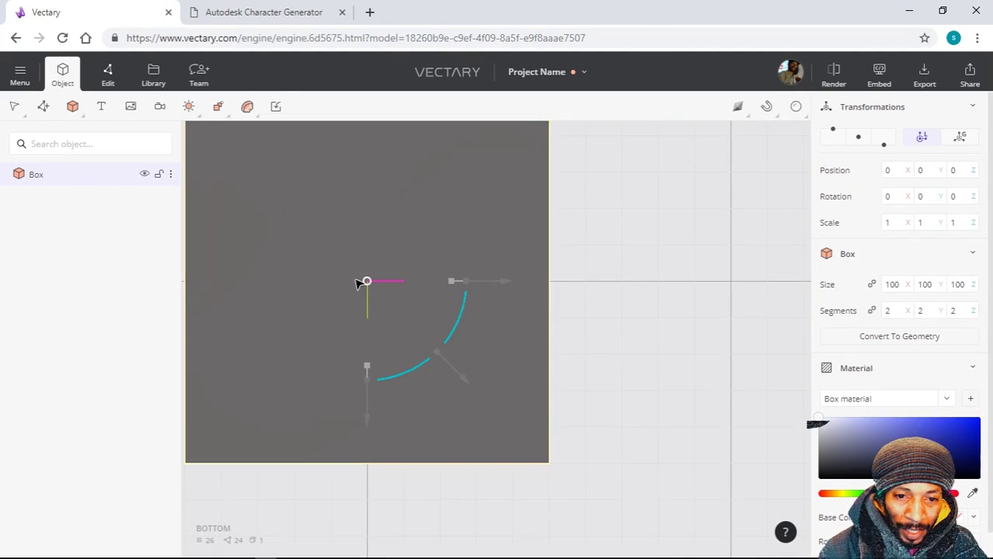
{"action": "scroll", "coordinate": [370, 286], "scroll_direction": "down", "scroll_amount": 3}
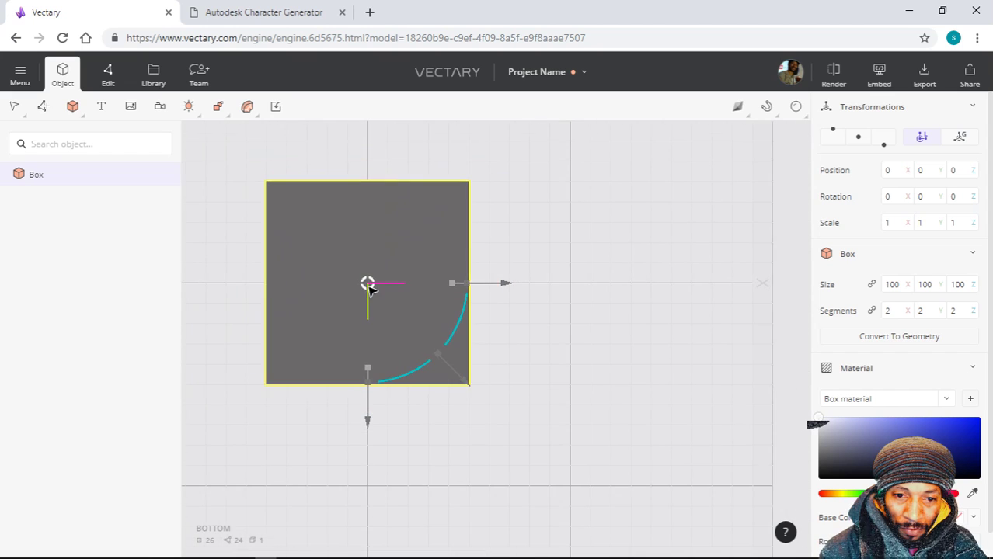
- Try moving the box along the X axis to a position of about 3.2 and undo the move
{"action": "left_click_drag", "start_coordinate": [505, 280], "coordinate": [512, 313]}
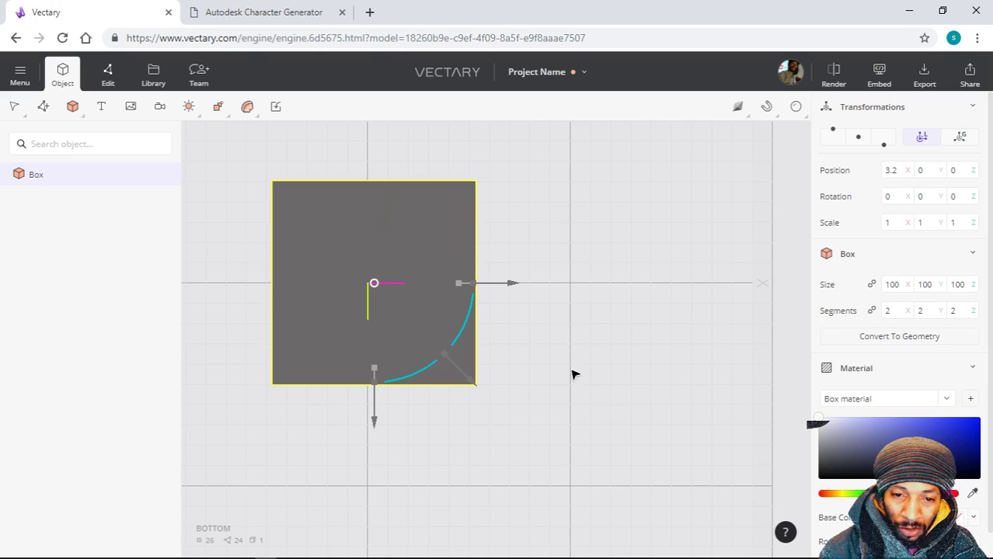
{"action": "key", "text": "ctrl+z"}
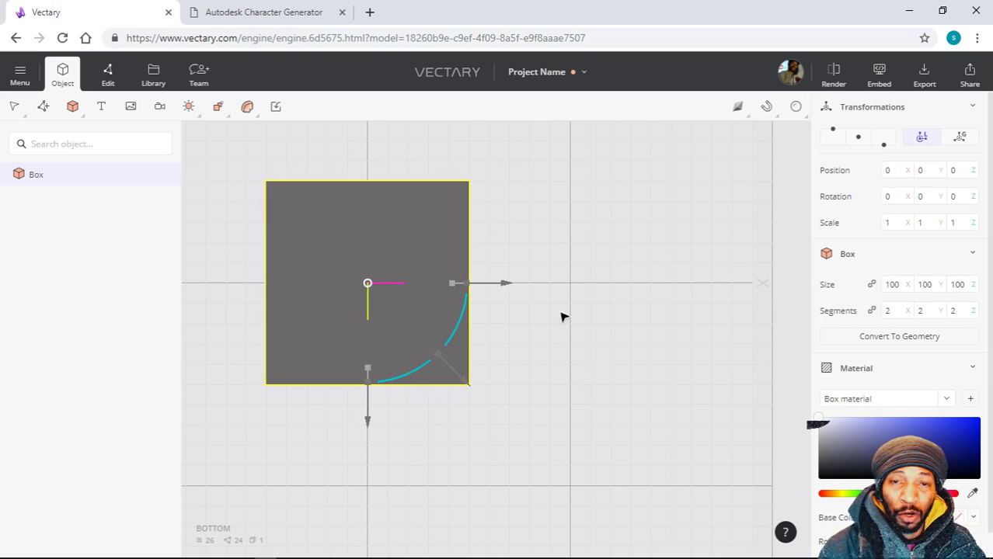
{"action": "right_click_drag", "start_coordinate": [561, 313], "coordinate": [565, 444]}
{"action": "scroll", "coordinate": [664, 371], "scroll_direction": "down", "scroll_amount": 5}
{"action": "scroll", "coordinate": [532, 462], "scroll_direction": "up", "scroll_amount": 5}
{"action": "scroll", "coordinate": [505, 455], "scroll_direction": "up", "scroll_amount": 2}
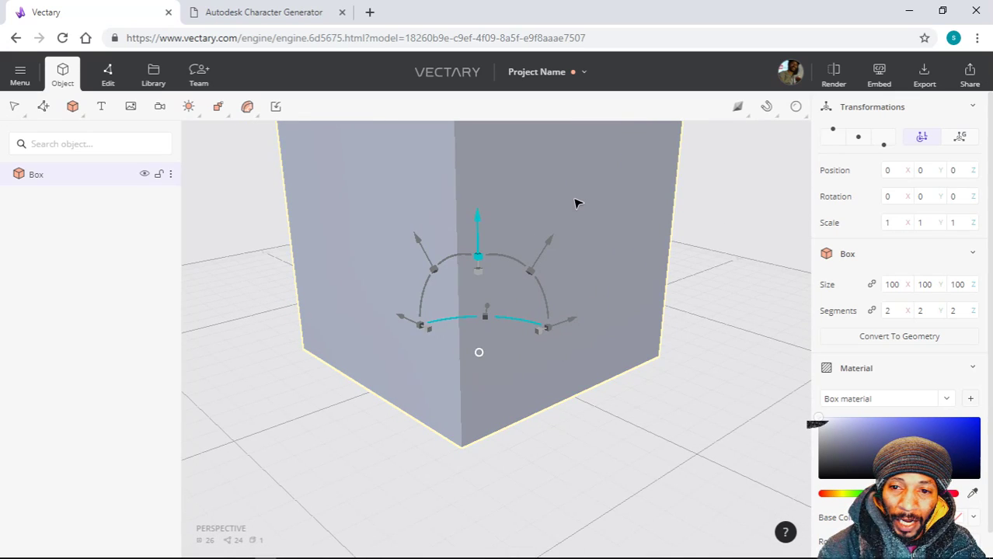
{"action": "scroll", "coordinate": [571, 233], "scroll_direction": "down", "scroll_amount": 3}
{"action": "right_click_drag", "start_coordinate": [587, 266], "coordinate": [313, 246]}
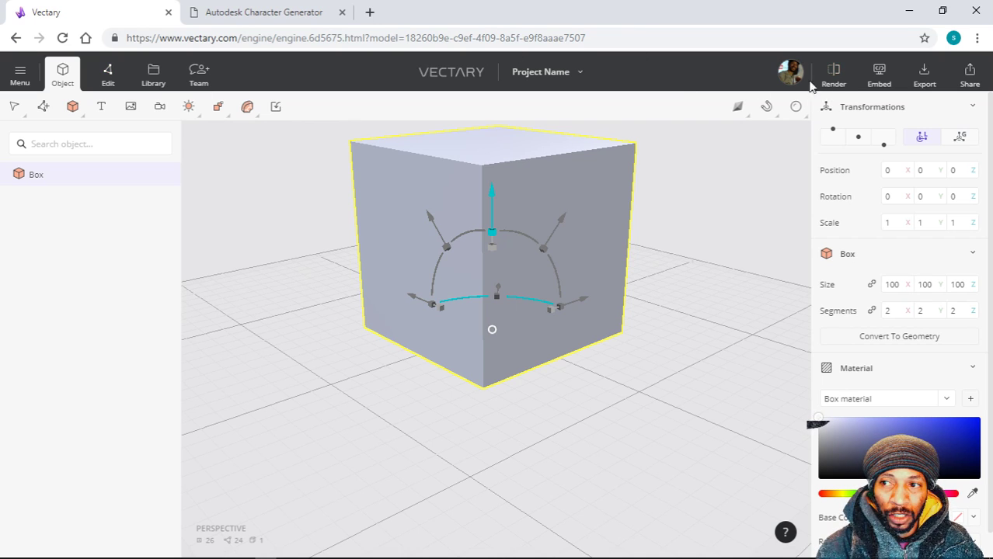
- Convert the parametric box to mesh geometry for editing and select the upper vertical edge at its front corner
{"action": "left_click", "coordinate": [109, 80]}
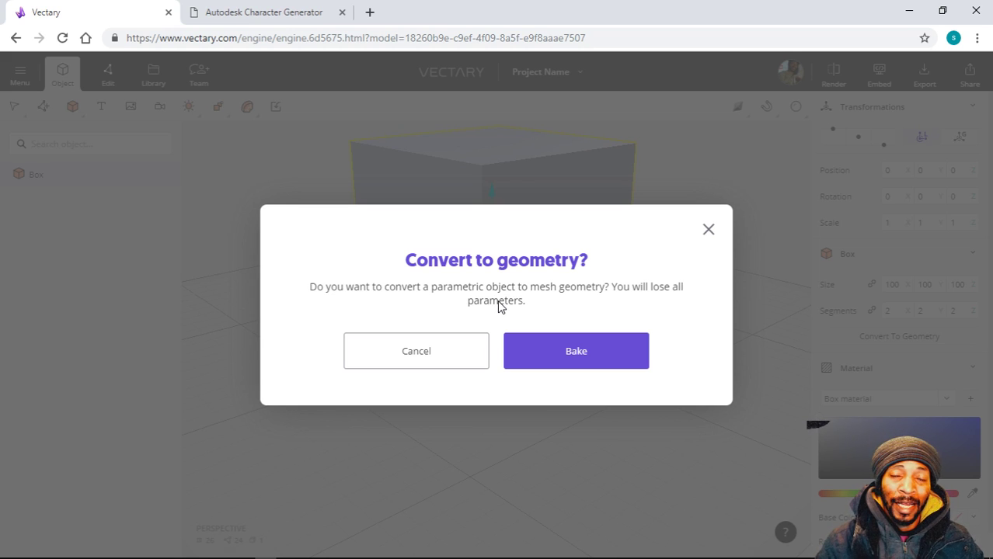
{"action": "left_click", "coordinate": [590, 357]}
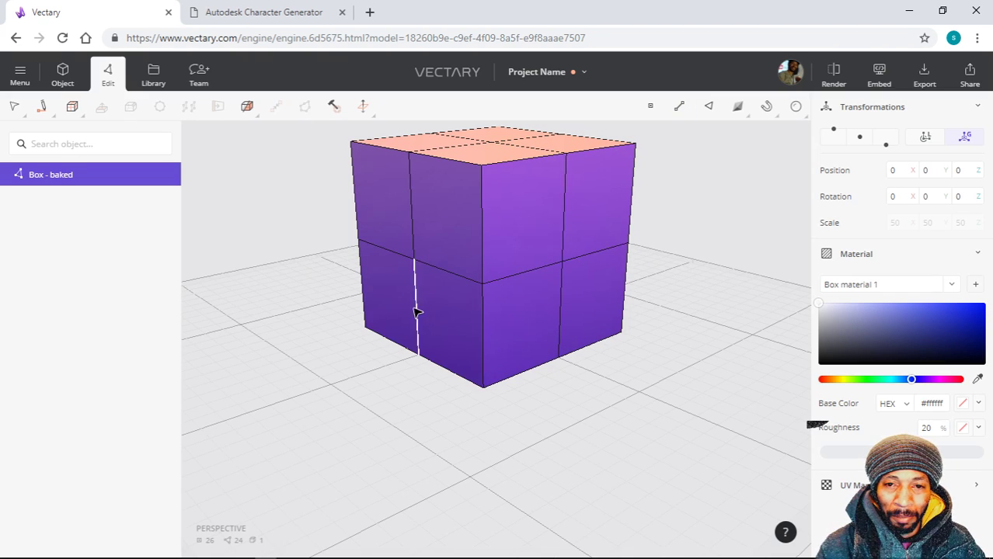
{"action": "left_click", "coordinate": [482, 204]}
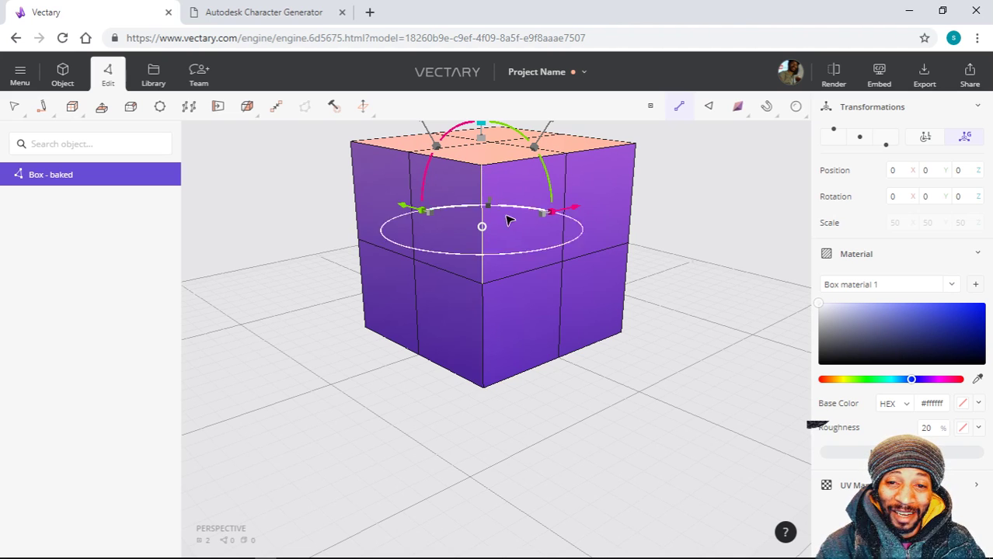
{"action": "scroll", "coordinate": [466, 343], "scroll_direction": "down", "scroll_amount": 4}
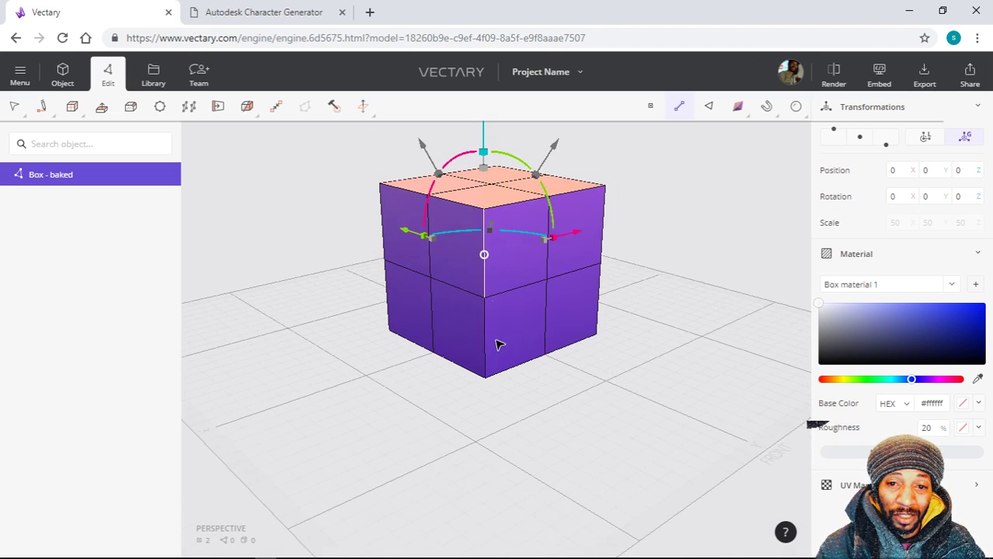
- Try vertex selection on the box's top edge, and line selection on the upper middle vertical edge of one side
{"action": "mouse_move", "coordinate": [71, 109]}
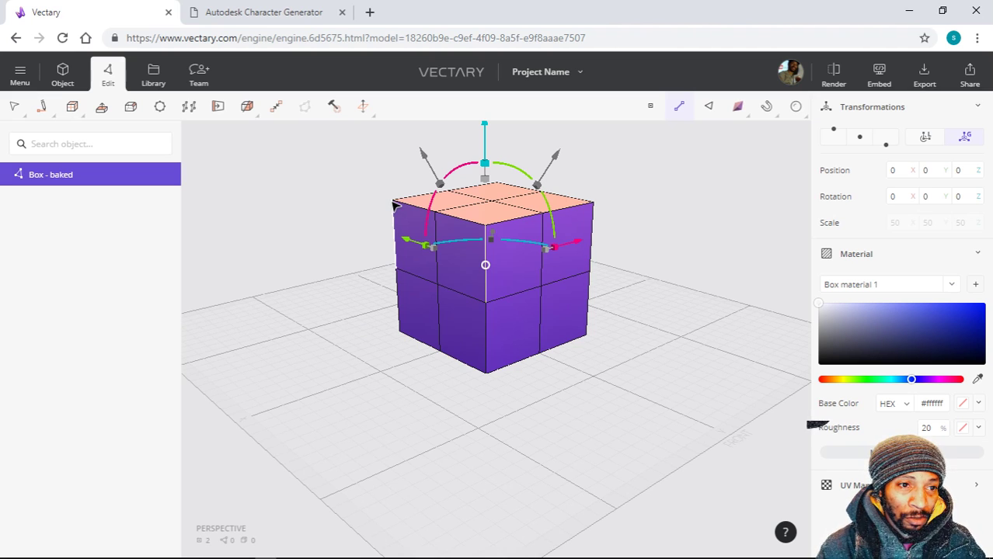
{"action": "left_click", "coordinate": [653, 108]}
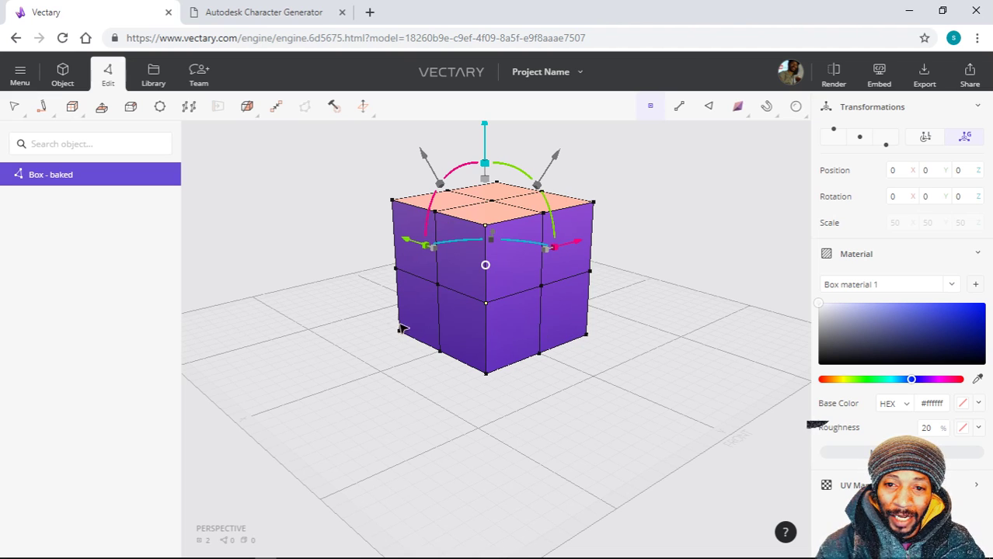
{"action": "left_click", "coordinate": [485, 375]}
{"action": "left_click", "coordinate": [543, 215]}
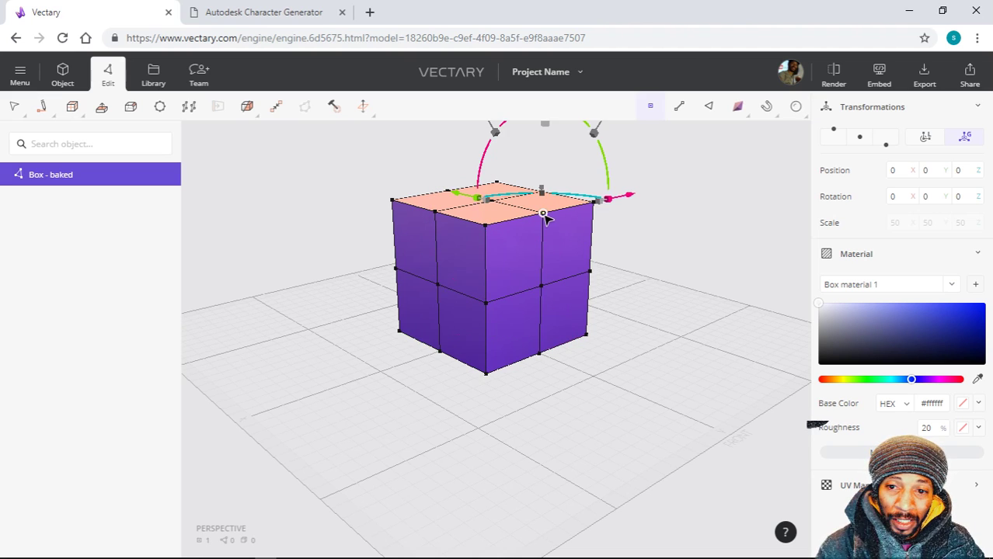
{"action": "left_click", "coordinate": [679, 107]}
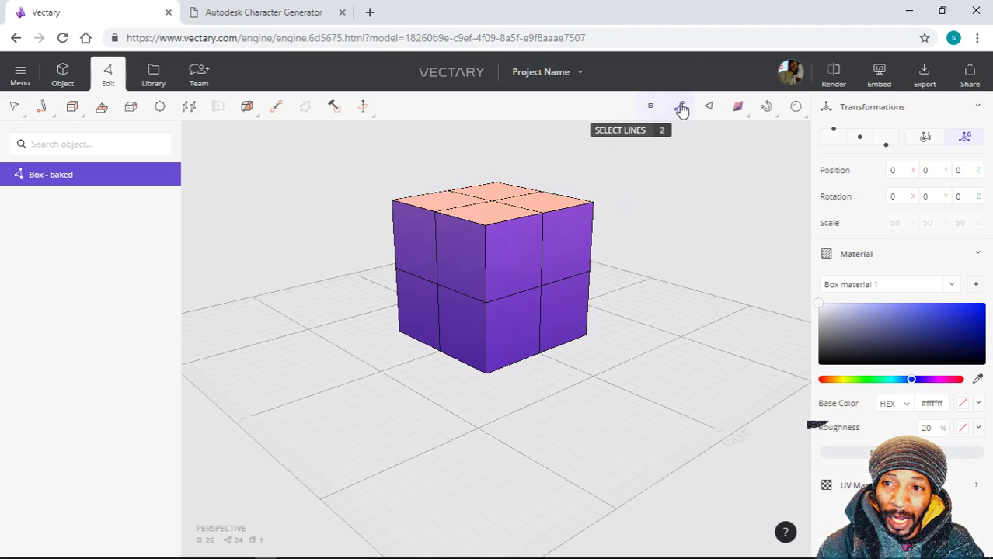
{"action": "left_click", "coordinate": [542, 261]}
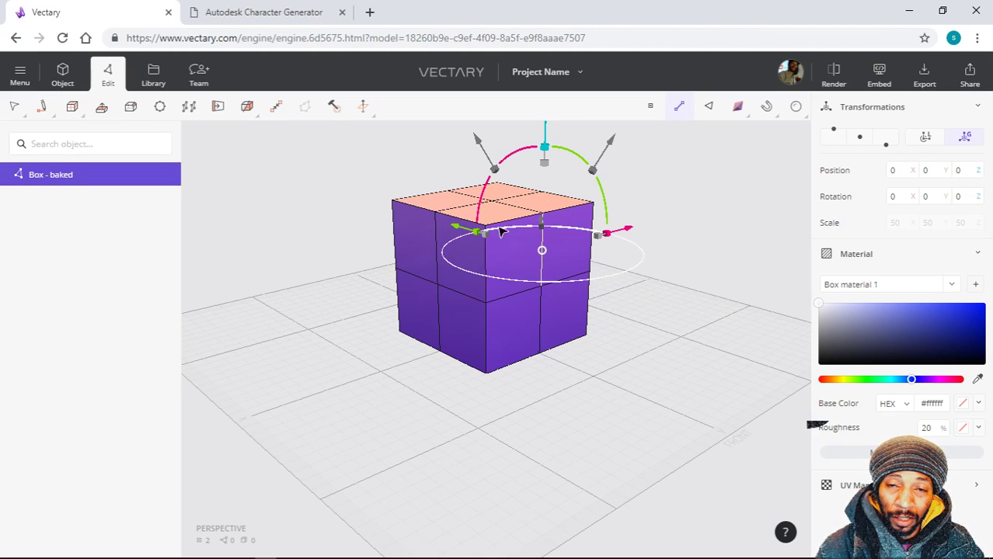
- Select one upper face on the box's side, pull it outward along the X axis, and undo the change
{"action": "left_click", "coordinate": [708, 108]}
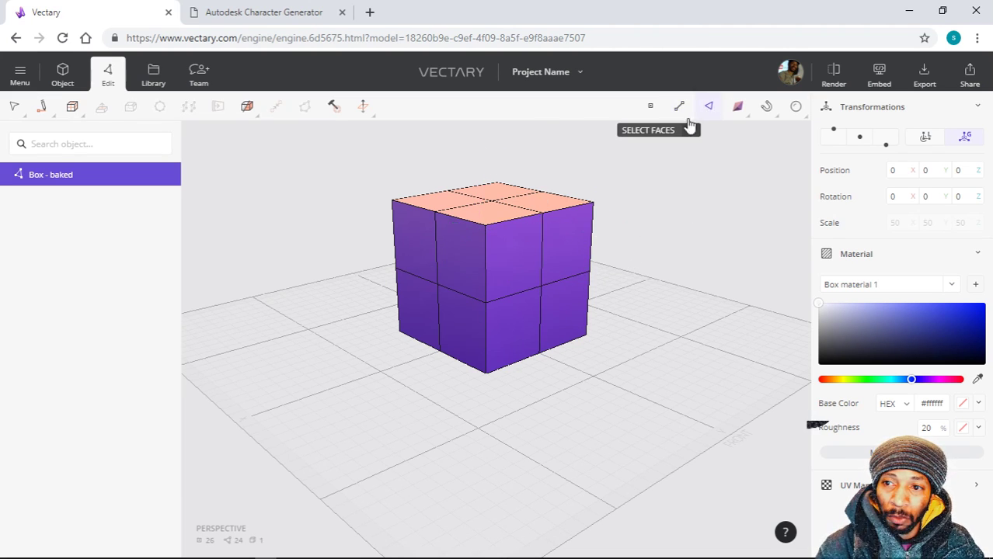
{"action": "left_click", "coordinate": [578, 253]}
{"action": "left_click_drag", "start_coordinate": [650, 221], "coordinate": [739, 304]}
{"action": "right_click", "coordinate": [739, 304]}
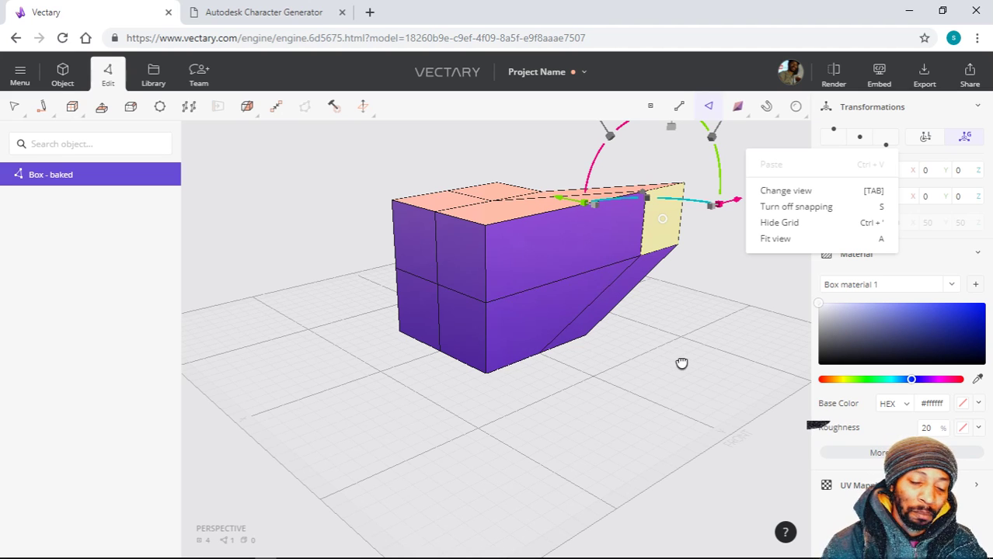
{"action": "key", "text": "ctrl+z"}
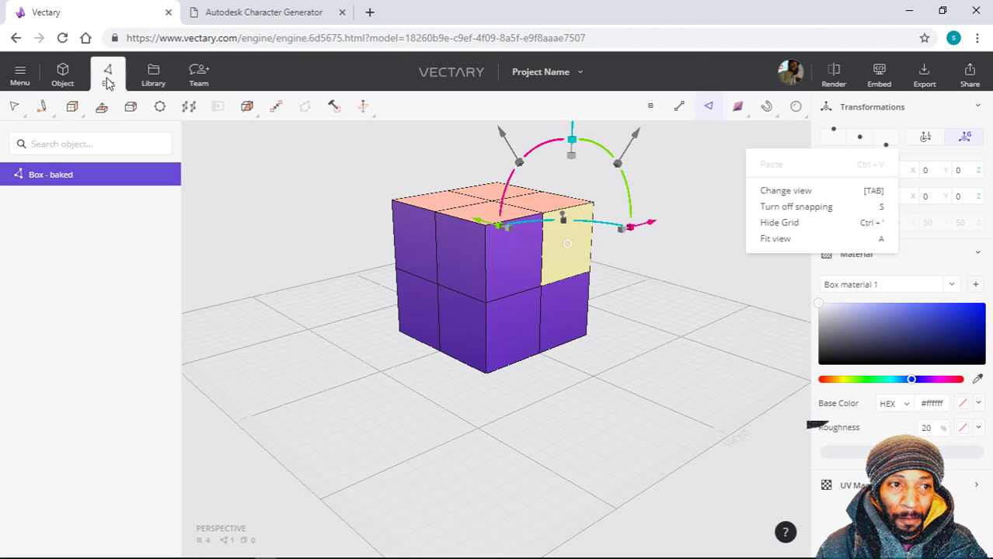
- Clear the face selection and select the centre vertex on top of the box
{"action": "left_click", "coordinate": [13, 108]}
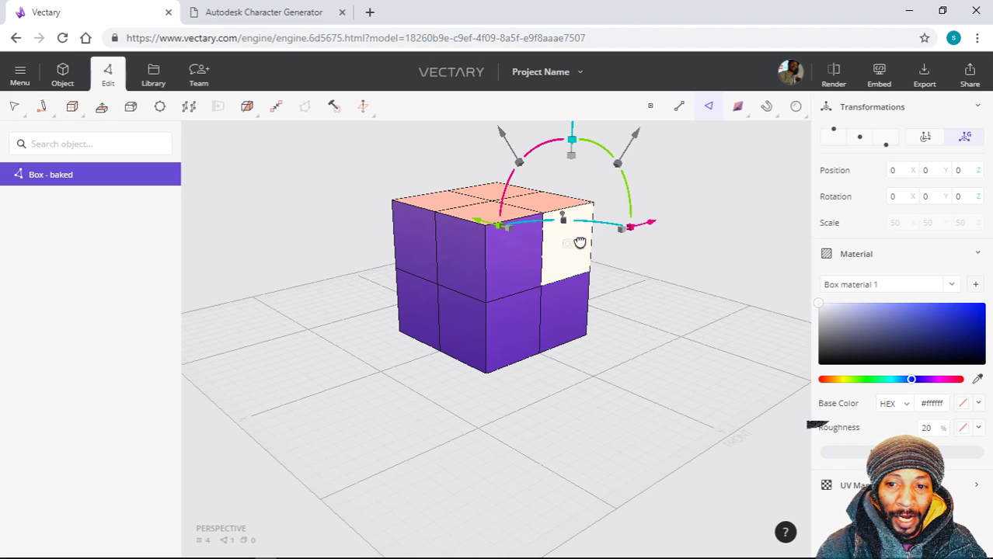
{"action": "left_click", "coordinate": [703, 320]}
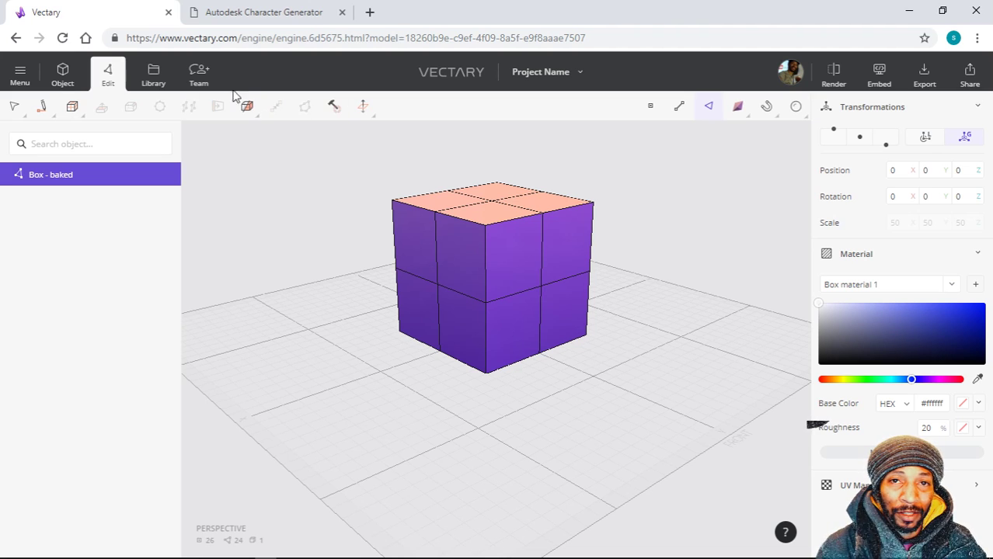
{"action": "mouse_move", "coordinate": [250, 551]}
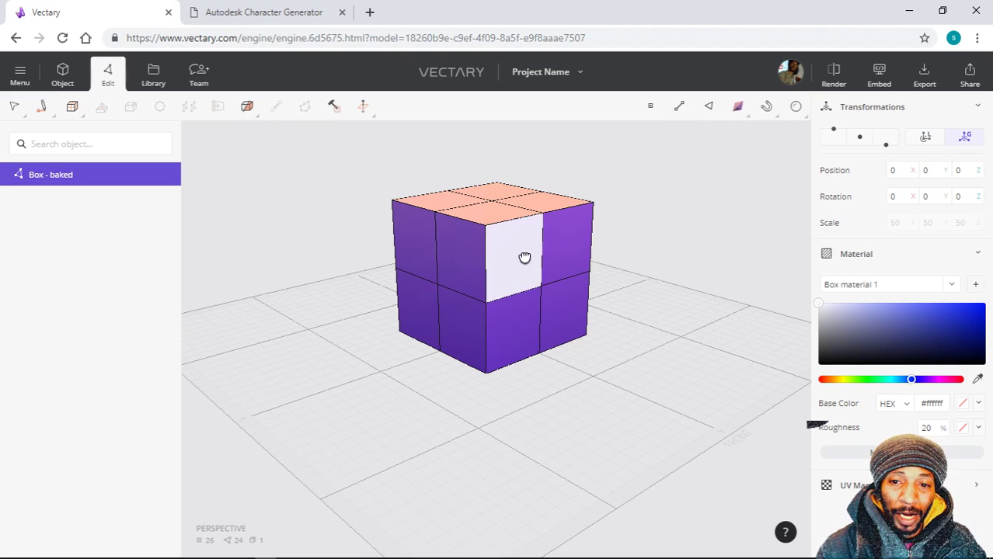
{"action": "left_click", "coordinate": [486, 213]}
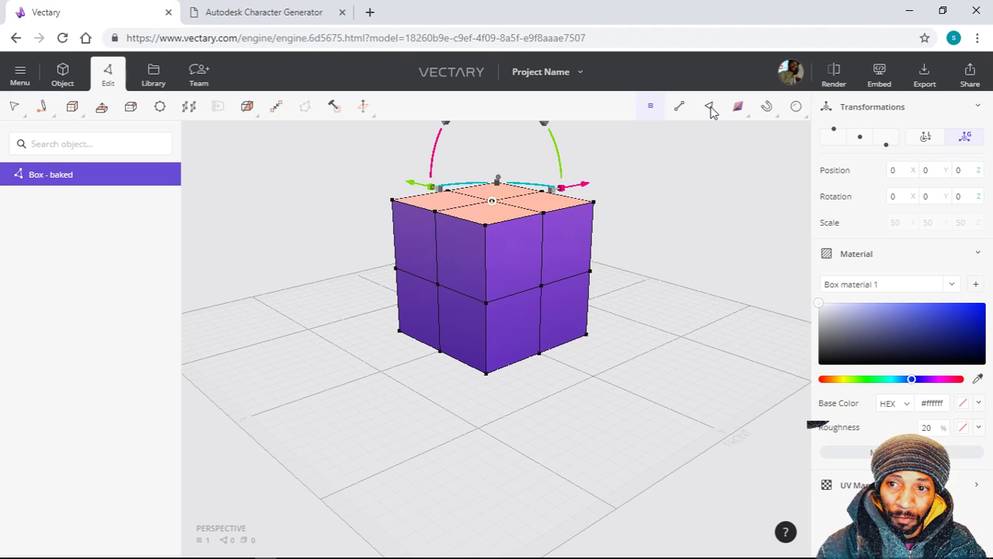
{"action": "left_click", "coordinate": [653, 106]}
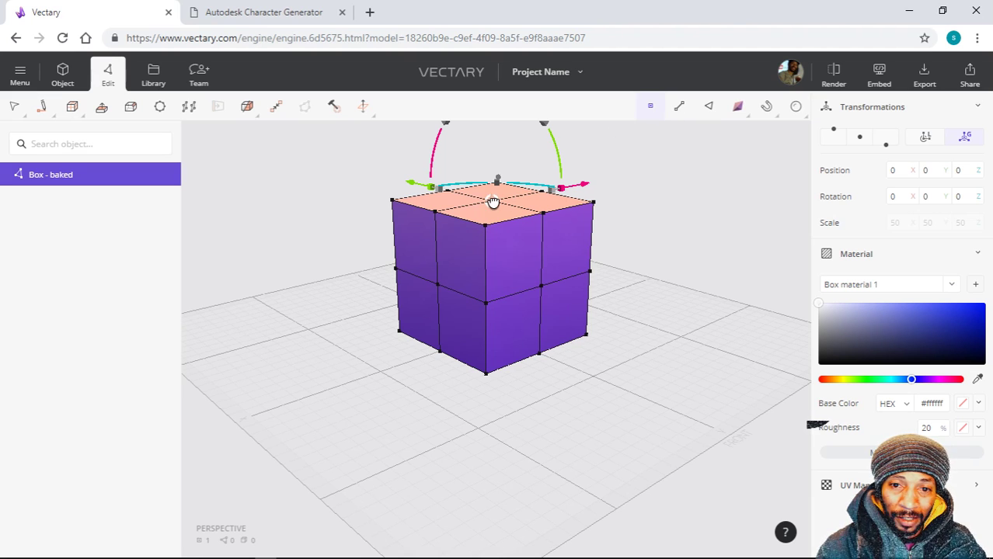
- Select the front top corner vertex and pull parts of the box mesh out of shape
{"action": "left_click", "coordinate": [486, 226]}
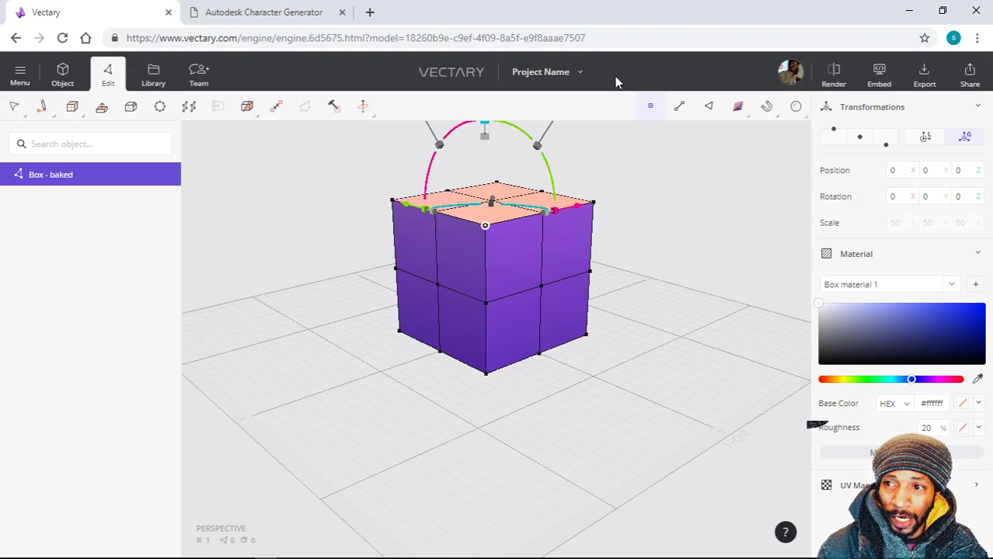
{"action": "left_click", "coordinate": [680, 110]}
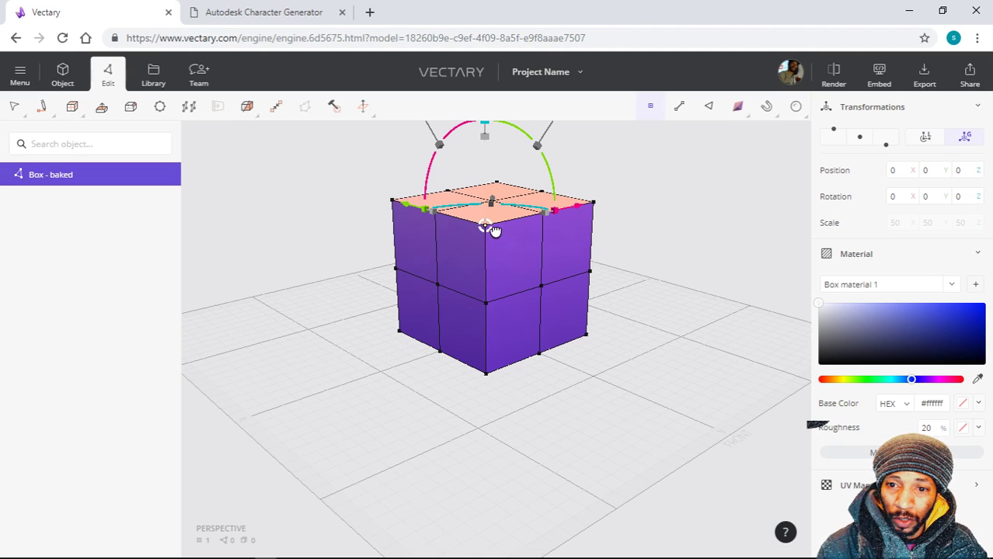
{"action": "left_click", "coordinate": [510, 275]}
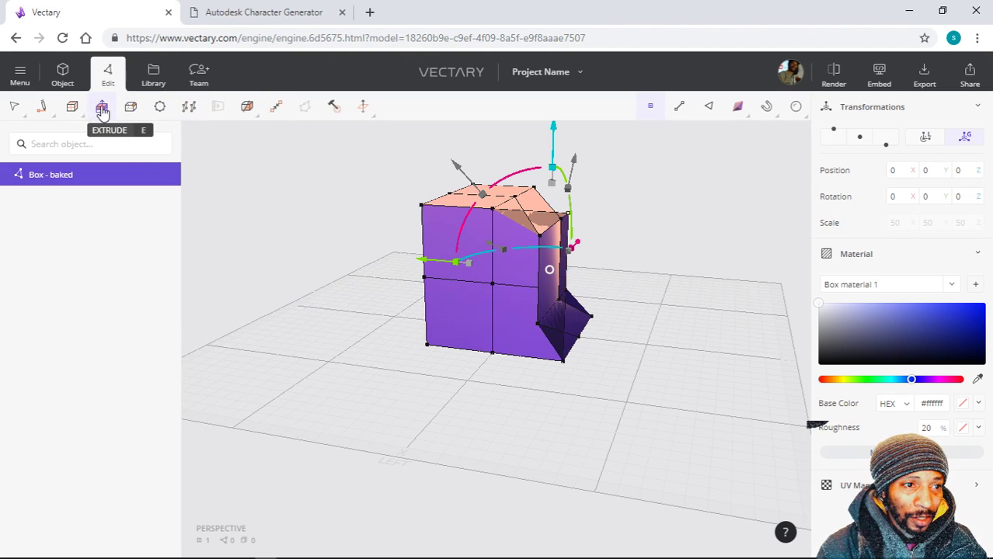
- Look over the mesh editing tools, including Extrude and Cut, and examine the deformed box from another side
{"action": "mouse_move", "coordinate": [72, 111]}
{"action": "mouse_move", "coordinate": [13, 115]}
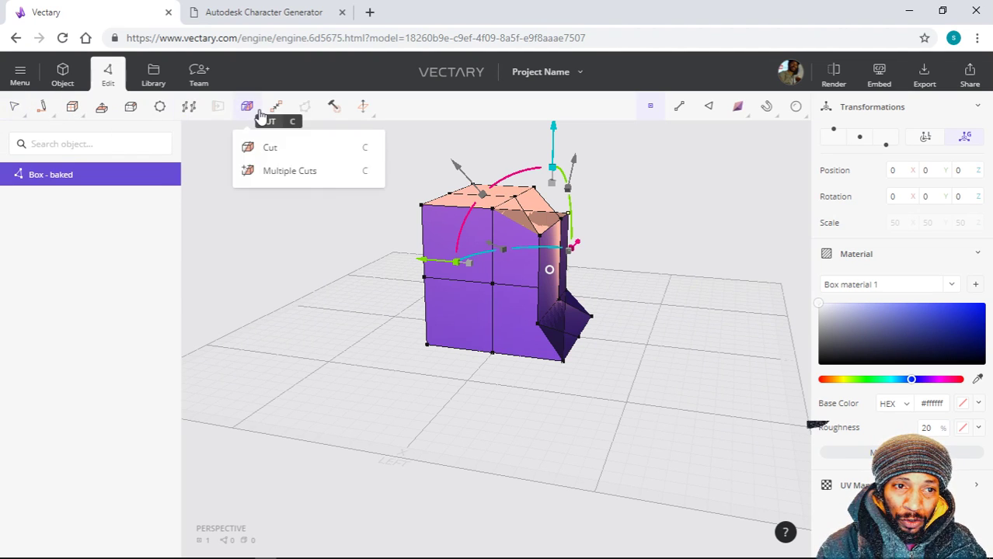
{"action": "mouse_move", "coordinate": [362, 115]}
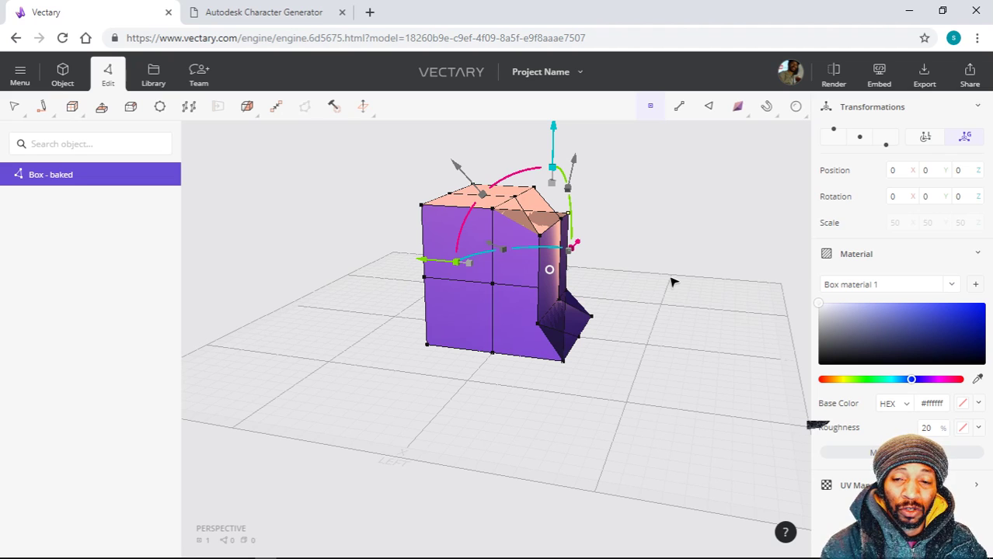
{"action": "right_click_drag", "start_coordinate": [678, 330], "coordinate": [592, 322]}
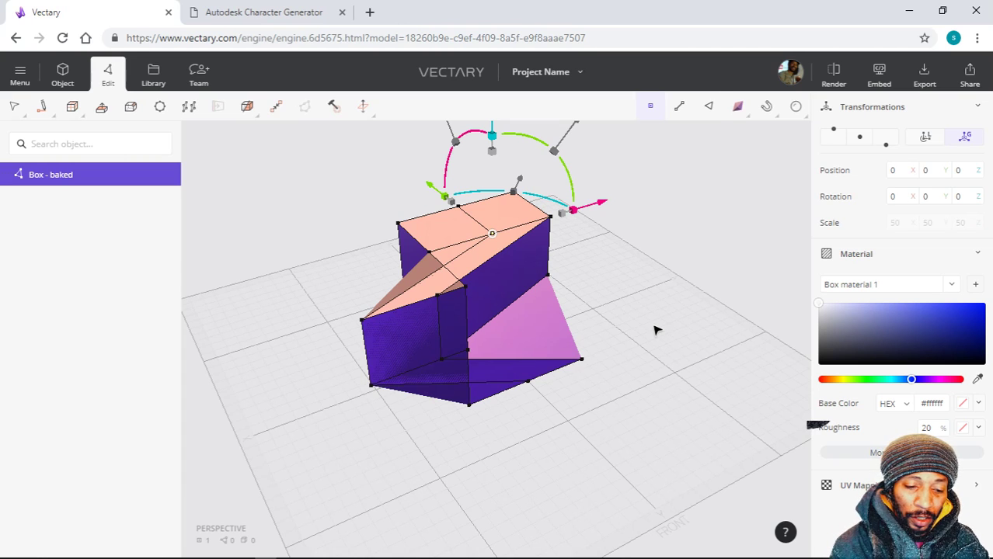
- Undo all the mesh edits and the conversion to geometry, back to the parametric box
{"action": "key", "text": "ctrl+z"}
{"action": "key", "text": "ctrl+z"}
{"action": "key", "text": "ctrl+z"}
{"action": "key", "text": "ctrl+z"}
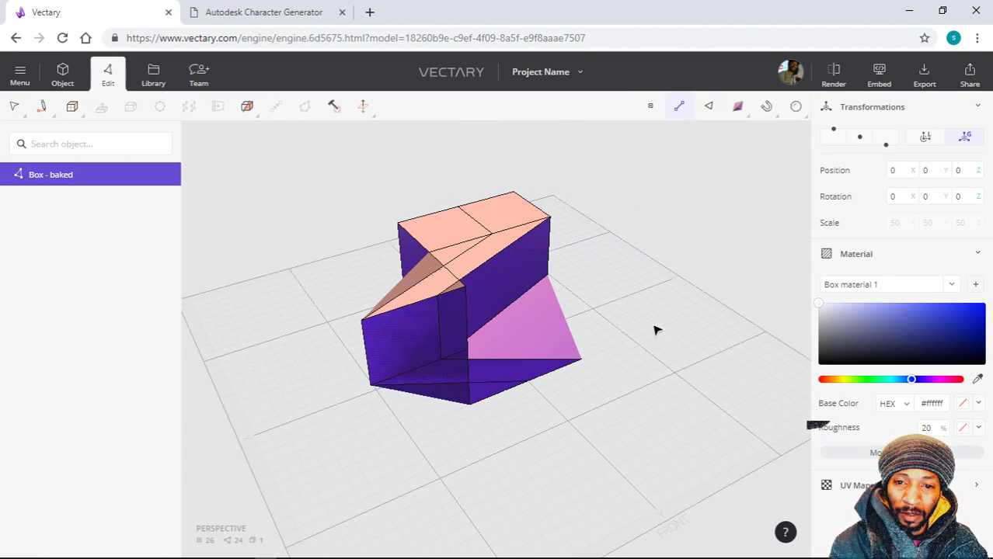
{"action": "key", "text": "ctrl+z"}
{"action": "key", "text": "ctrl+z"}
{"action": "key", "text": "ctrl+z"}
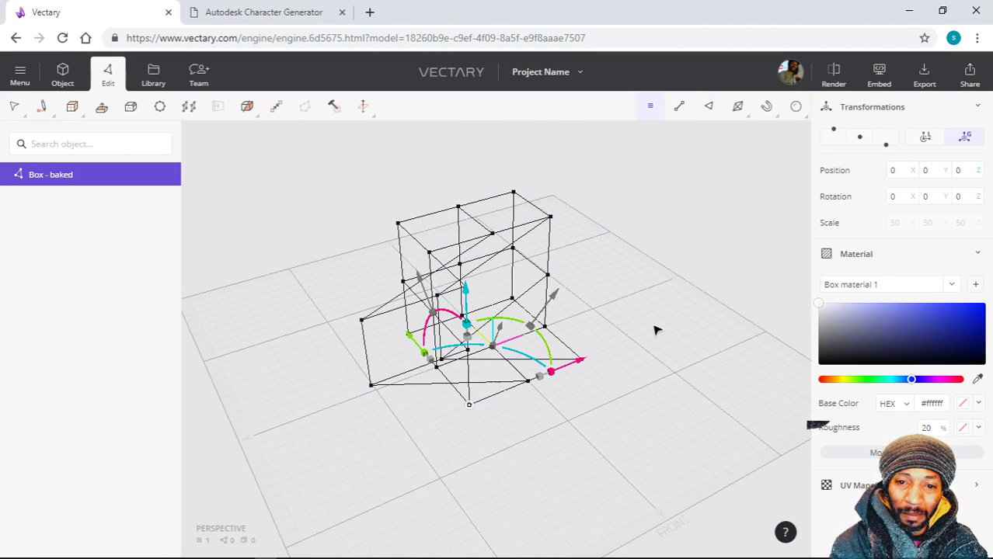
{"action": "key", "text": "ctrl+z"}
{"action": "key", "text": "ctrl+z"}
{"action": "key", "text": "ctrl+z"}
{"action": "key", "text": "ctrl+z"}
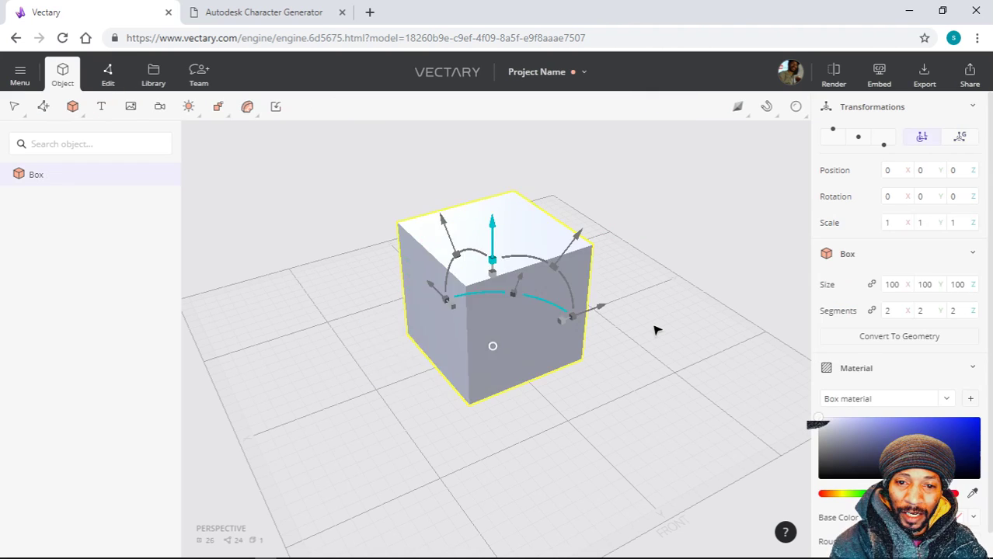
{"action": "key", "text": "ctrl+z"}
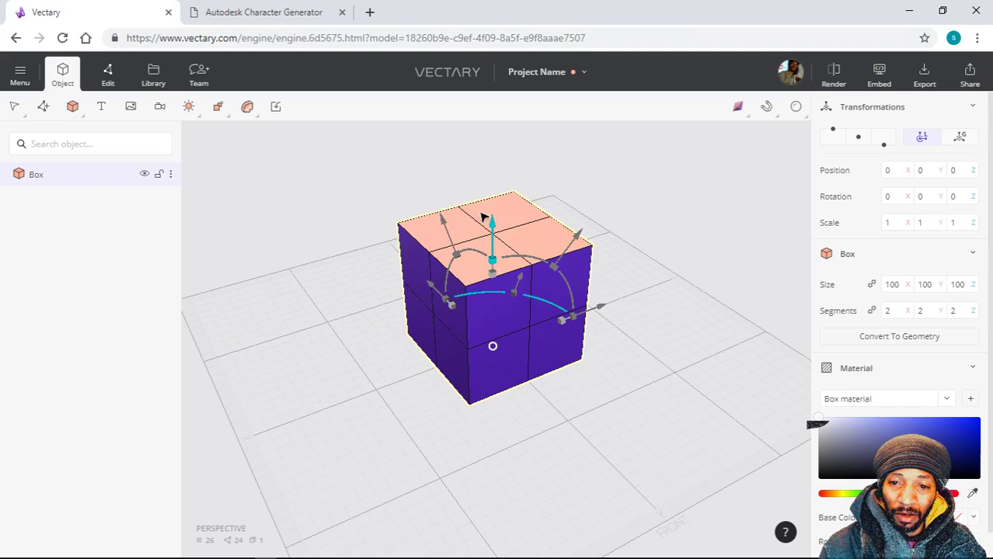
- Convert the box to mesh geometry and pull the centre vertex of its top up into a roof-like peak
{"action": "left_click", "coordinate": [107, 78]}
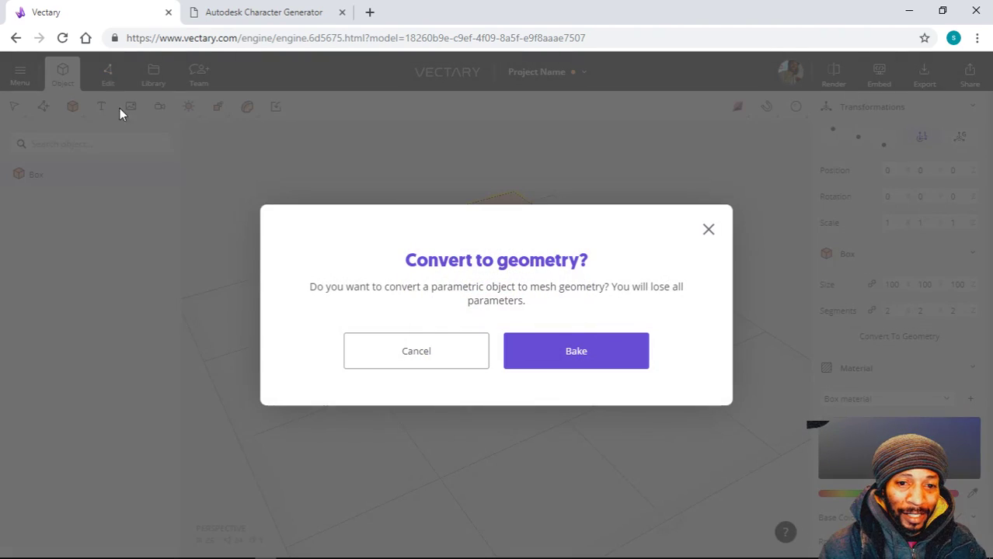
{"action": "left_click", "coordinate": [587, 355]}
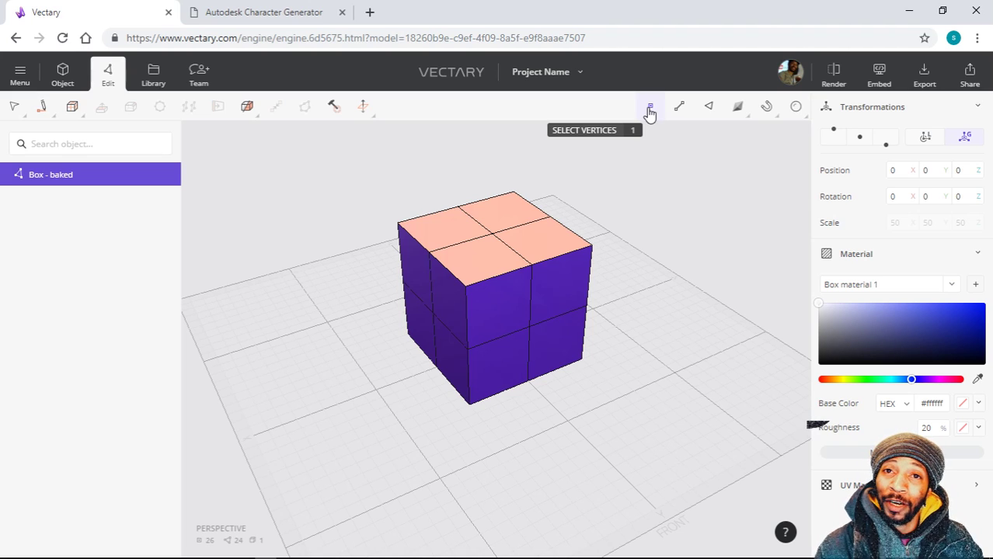
{"action": "left_click", "coordinate": [494, 235]}
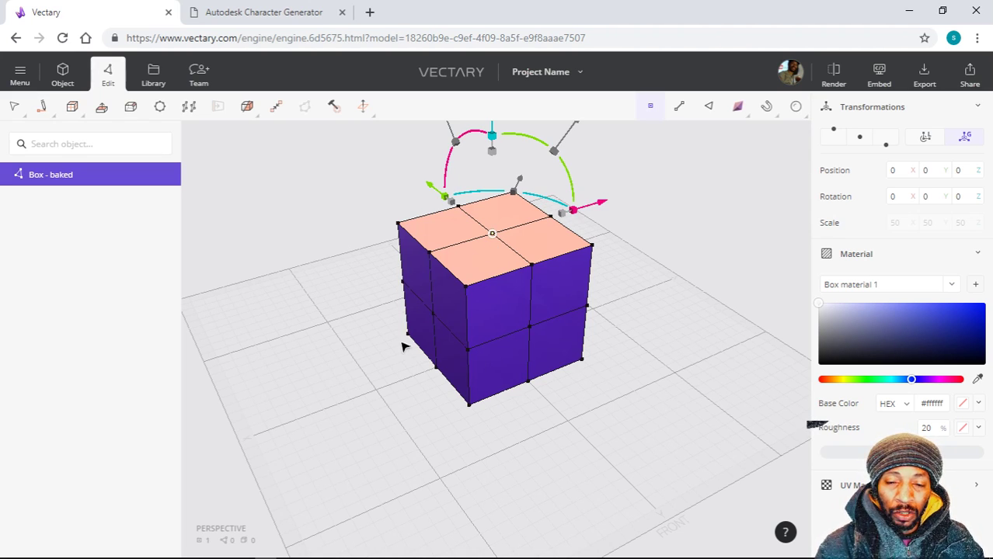
{"action": "scroll", "coordinate": [403, 344], "scroll_direction": "down", "scroll_amount": 3}
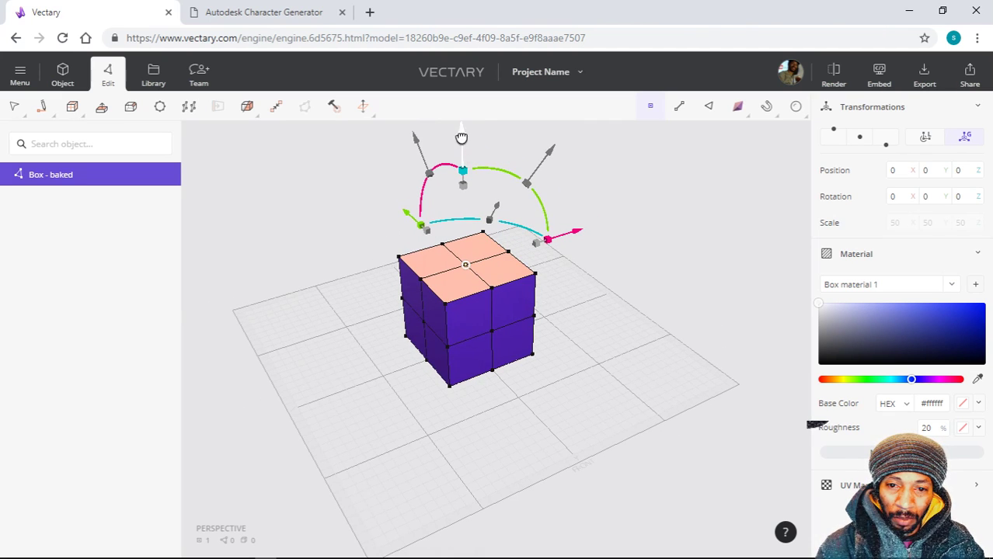
{"action": "left_click_drag", "start_coordinate": [461, 137], "coordinate": [460, 105]}
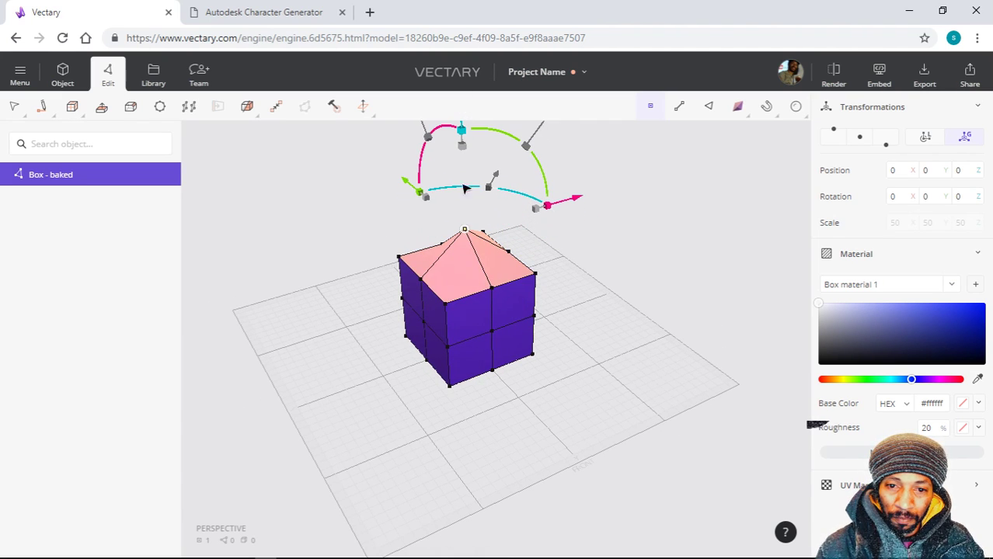
- Select the eight outer vertices around the edge of the box's front side
{"action": "right_click_drag", "start_coordinate": [561, 293], "coordinate": [430, 280]}
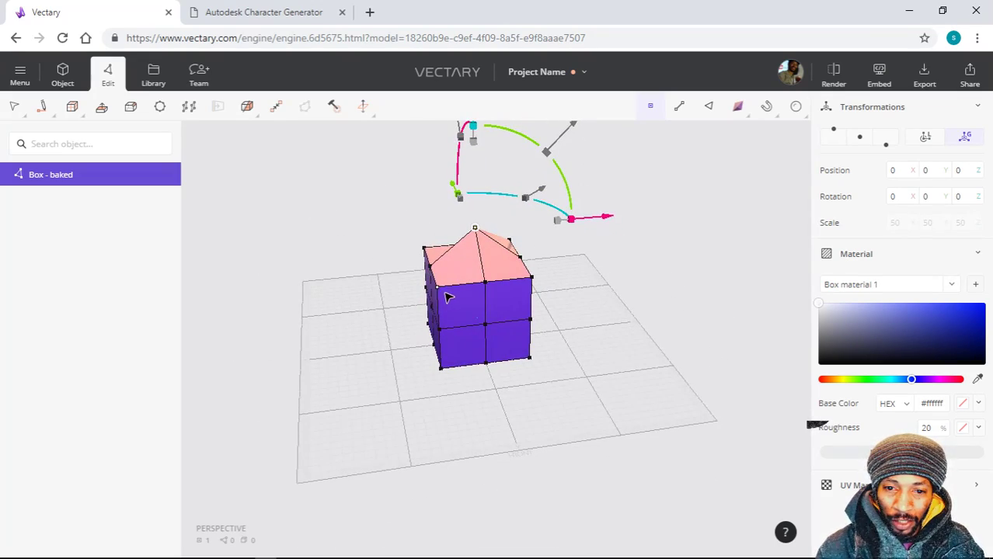
{"action": "right_click_drag", "start_coordinate": [452, 379], "coordinate": [555, 334]}
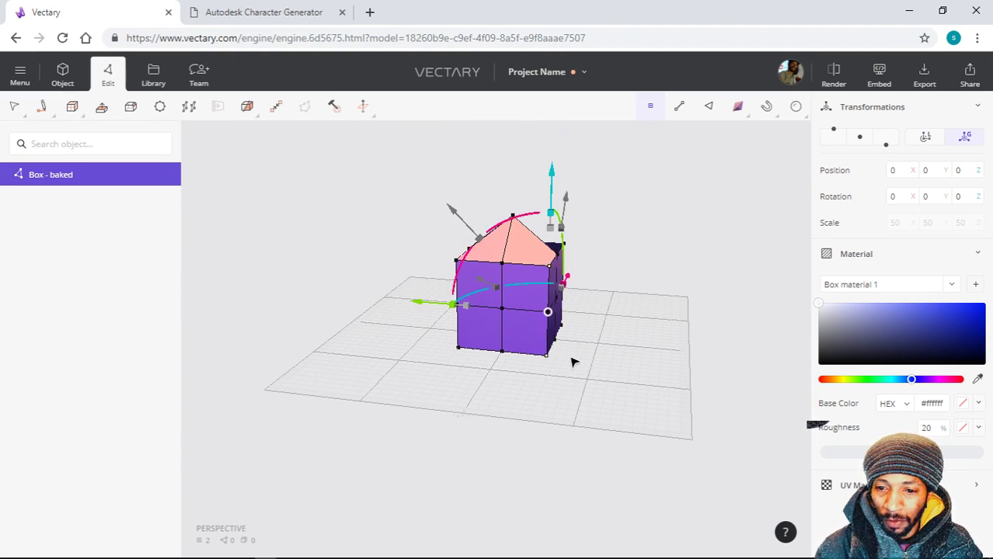
{"action": "right_click_drag", "start_coordinate": [623, 354], "coordinate": [456, 351]}
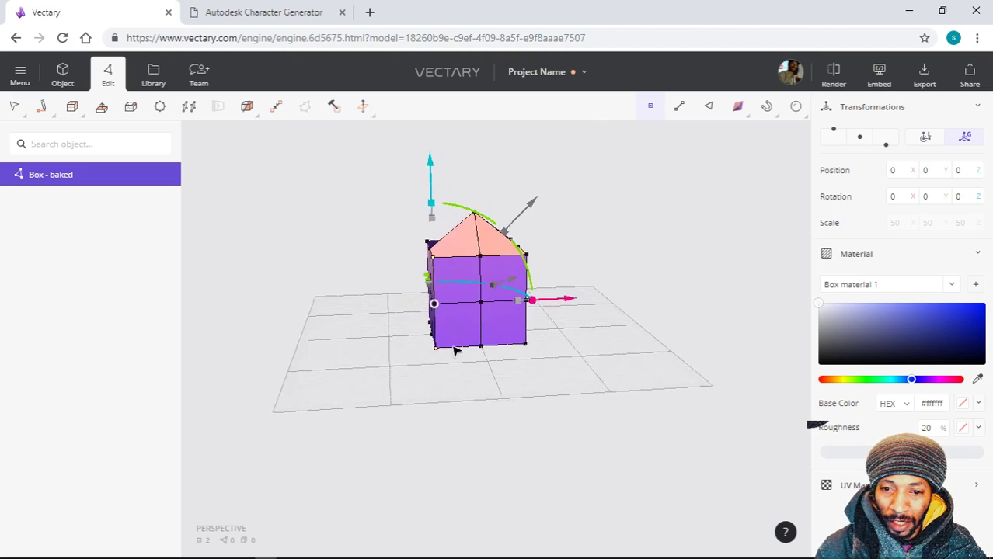
{"action": "left_click", "coordinate": [525, 344]}
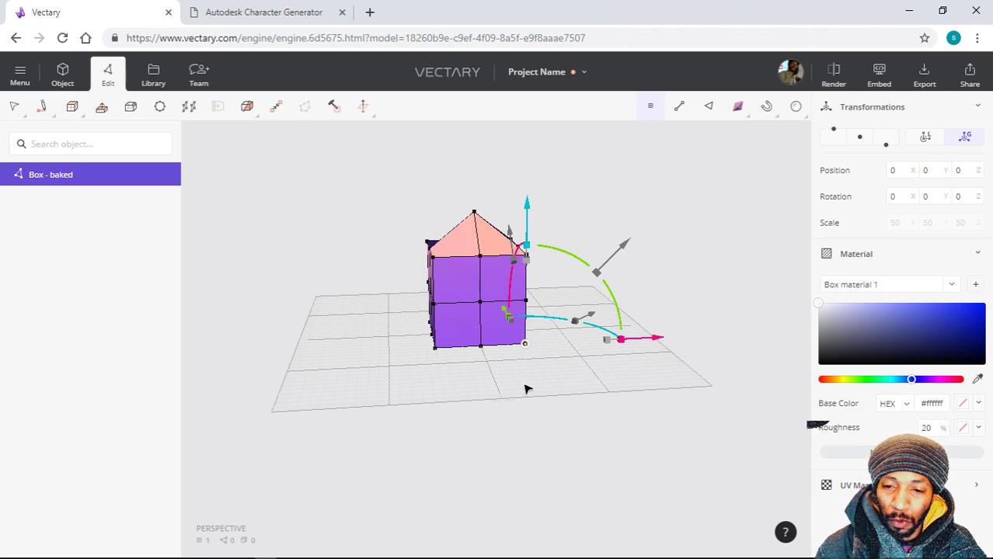
{"action": "left_click", "coordinate": [481, 346], "text": "shift"}
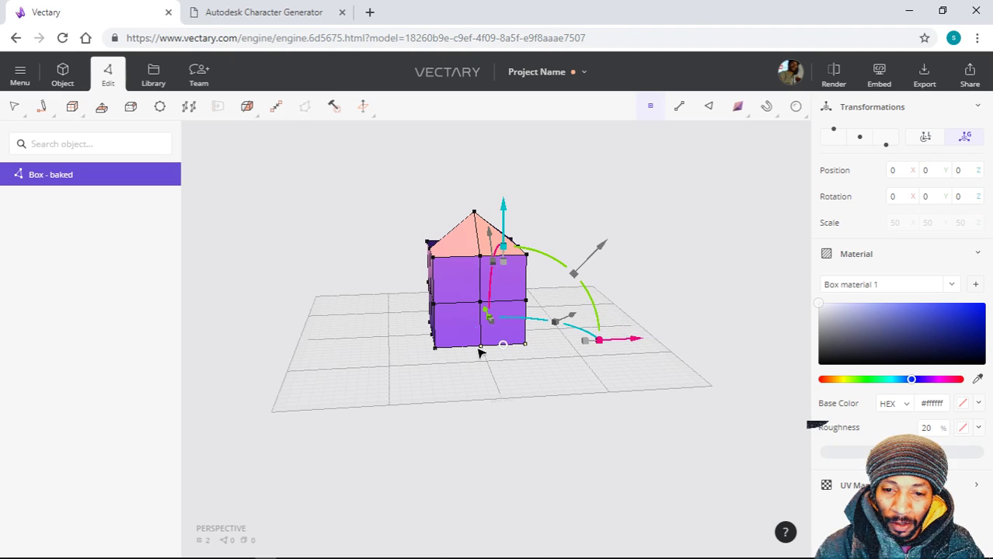
{"action": "left_click", "coordinate": [436, 349], "text": "shift"}
{"action": "left_click", "coordinate": [436, 309], "text": "shift"}
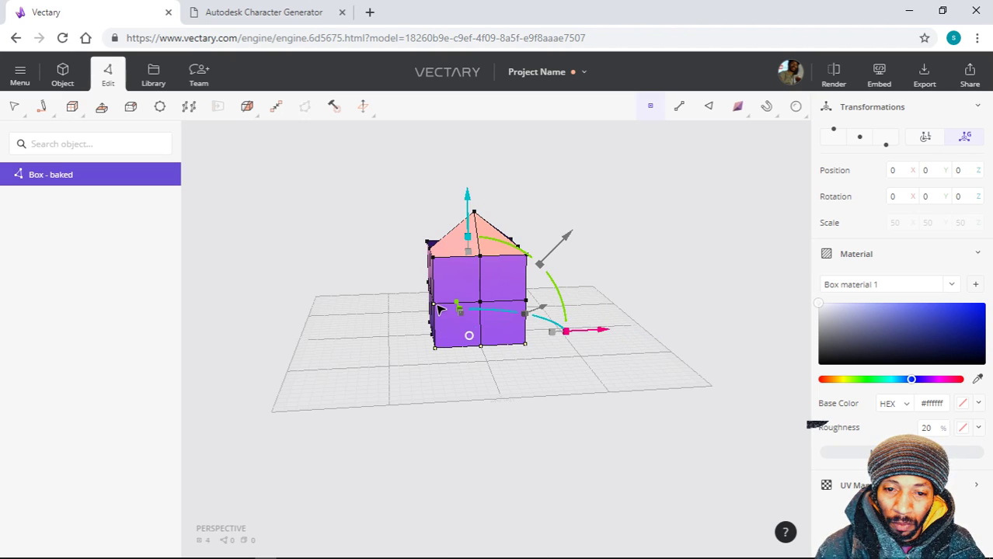
{"action": "left_click", "coordinate": [433, 257], "text": "shift"}
{"action": "scroll", "coordinate": [433, 272], "scroll_direction": "up", "scroll_amount": 8}
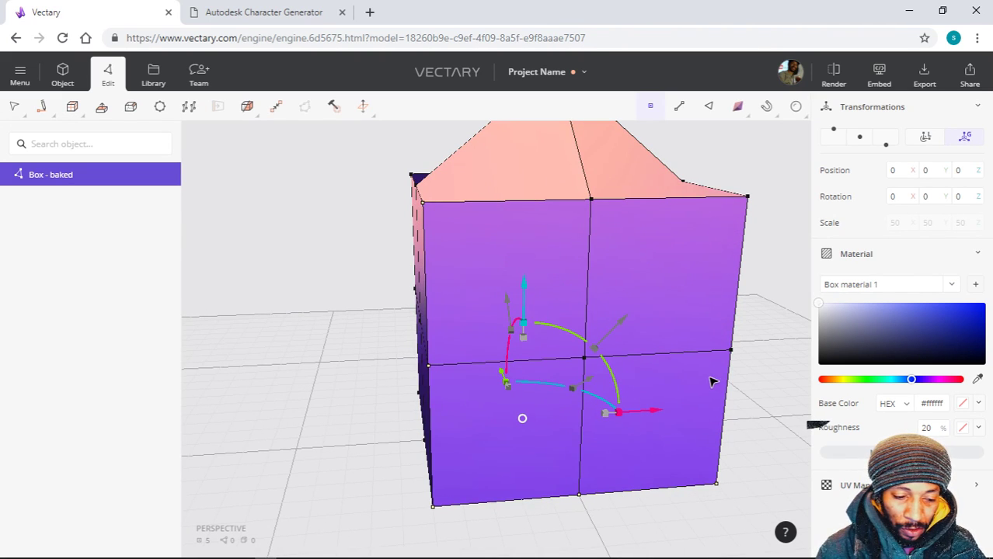
{"action": "left_click", "coordinate": [731, 352], "text": "shift"}
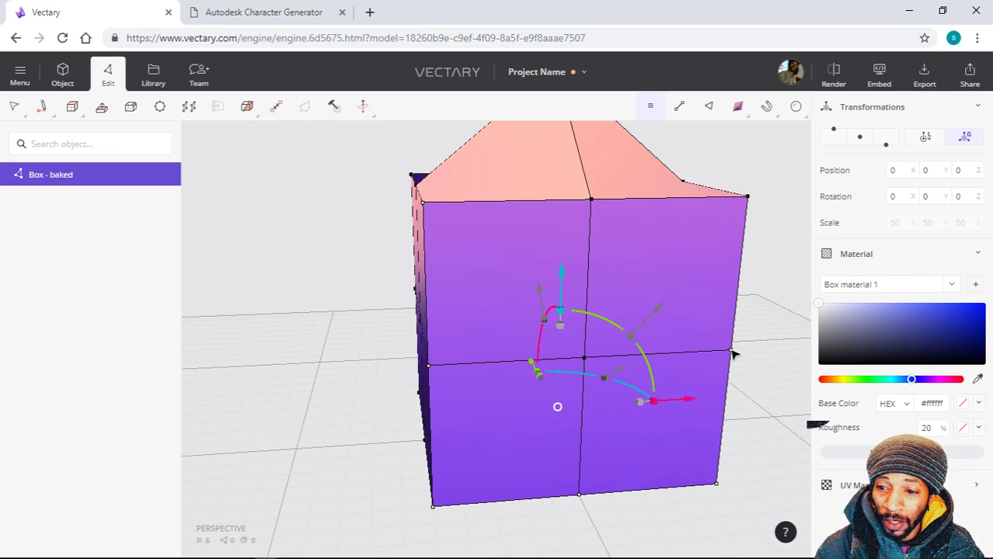
{"action": "left_click", "coordinate": [751, 200], "text": "shift"}
{"action": "left_click", "coordinate": [592, 201], "text": "shift"}
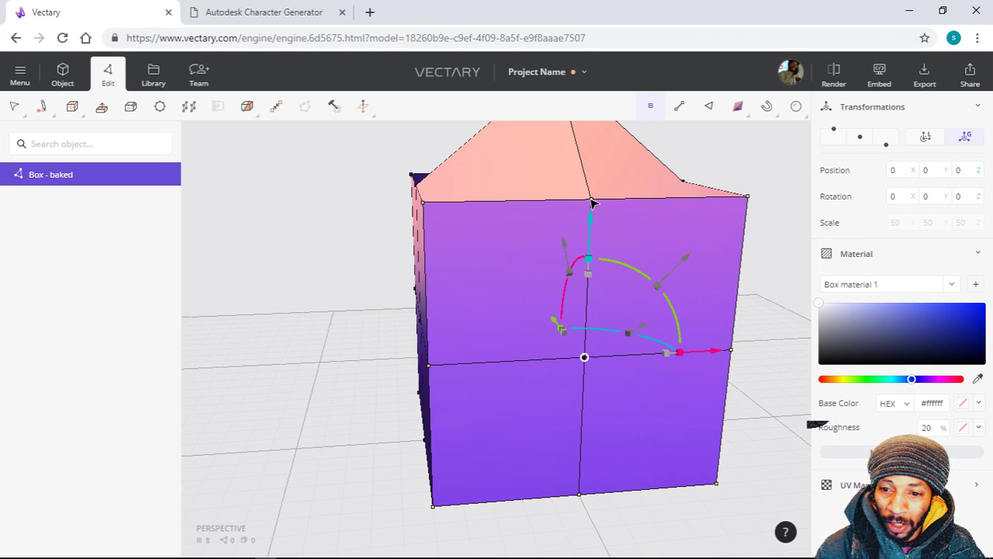
- Look through the view and gizmo reset options, undo the accidental mesh changes, and clear the vertex selection
{"action": "right_click", "coordinate": [587, 358]}
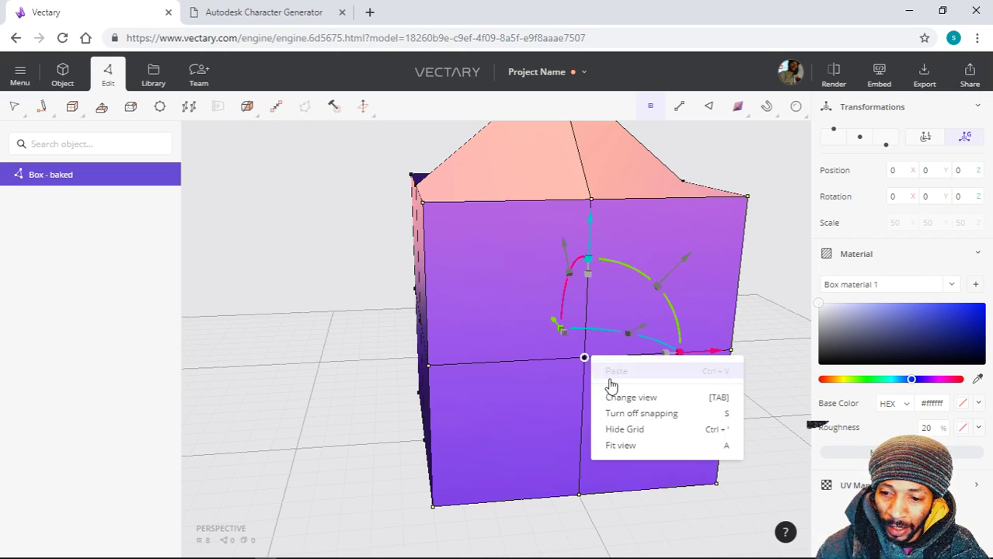
{"action": "mouse_move", "coordinate": [637, 398]}
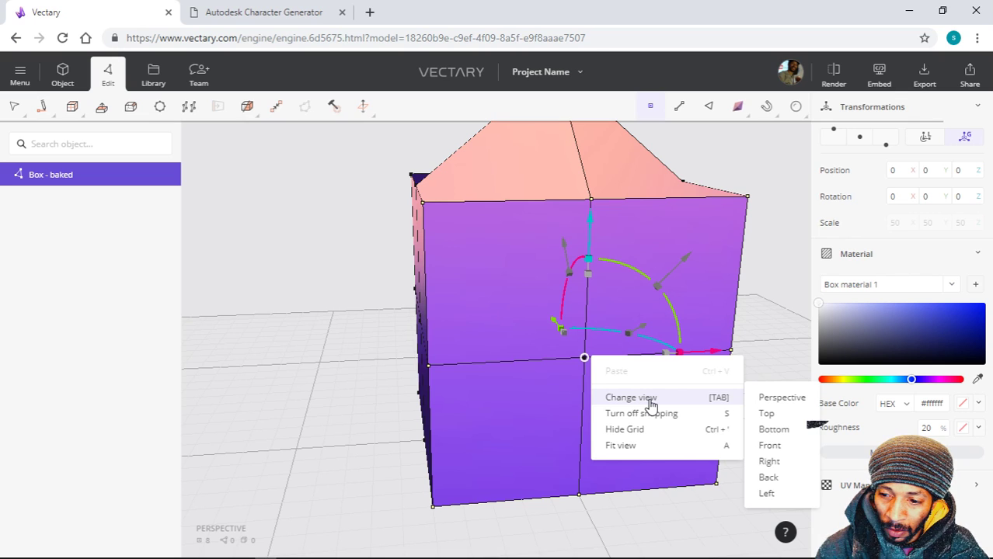
{"action": "key", "text": "ctrl+z"}
{"action": "right_click", "coordinate": [561, 350]}
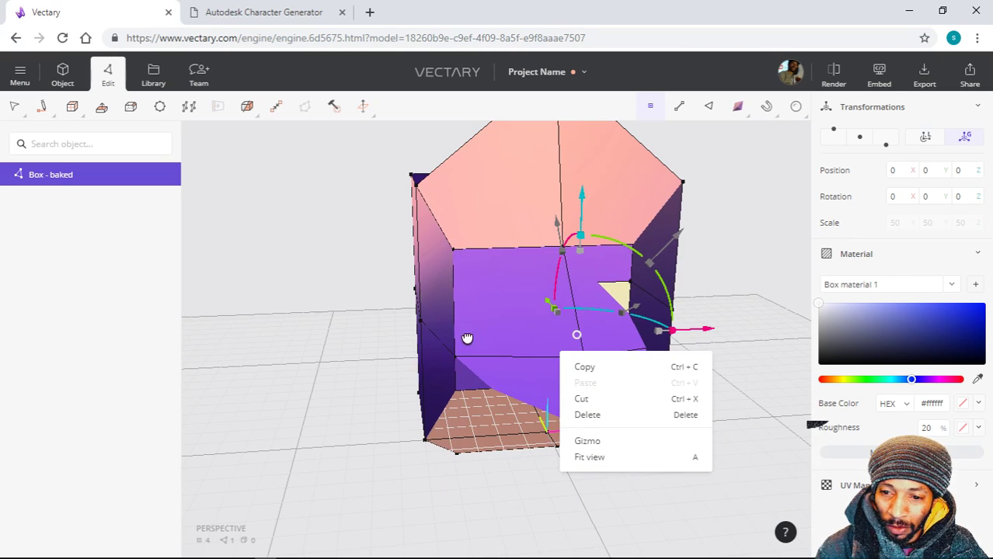
{"action": "key", "text": "ctrl+z"}
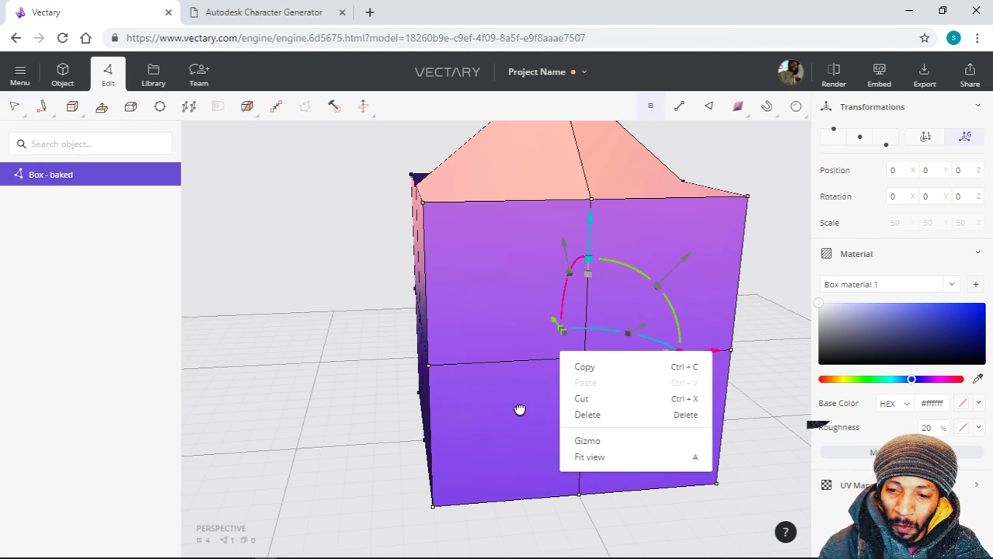
{"action": "mouse_move", "coordinate": [604, 448]}
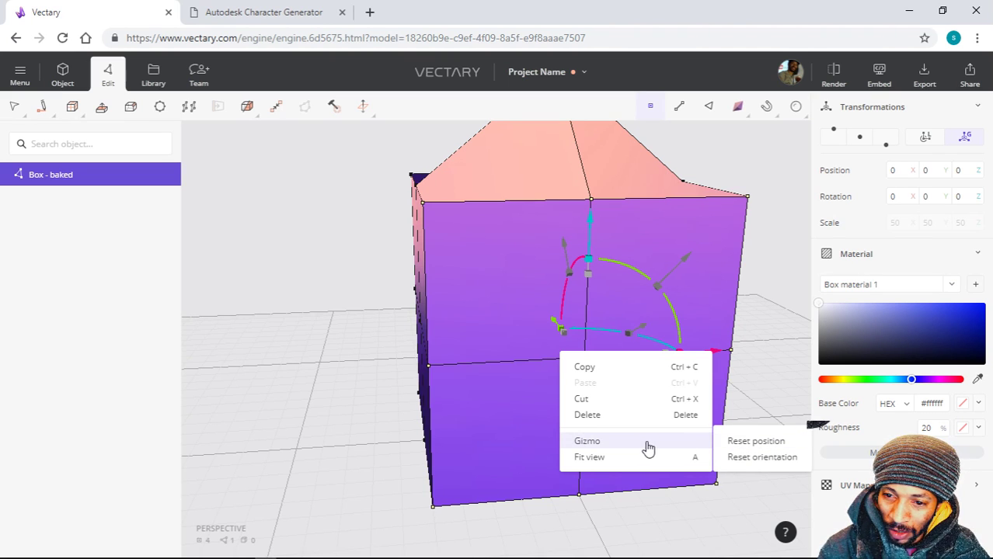
{"action": "left_click", "coordinate": [756, 441]}
{"action": "left_click_drag", "start_coordinate": [579, 354], "coordinate": [505, 348]}
{"action": "right_click", "coordinate": [504, 354]}
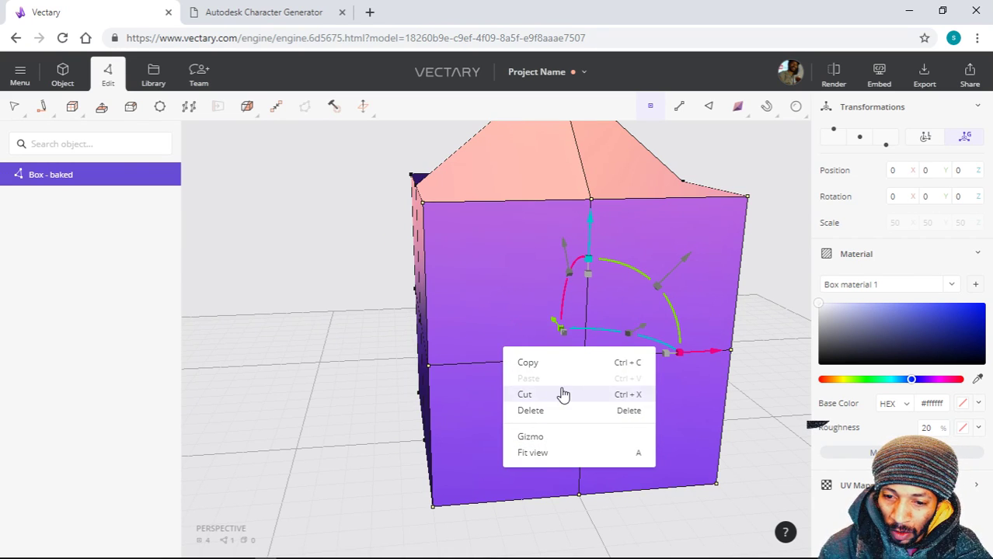
{"action": "mouse_move", "coordinate": [552, 443]}
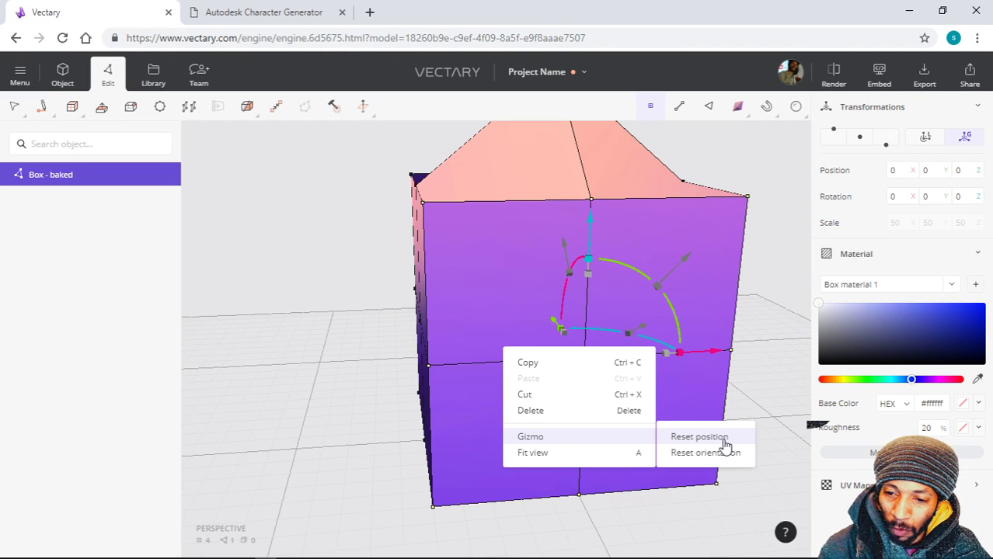
{"action": "left_click", "coordinate": [370, 361]}
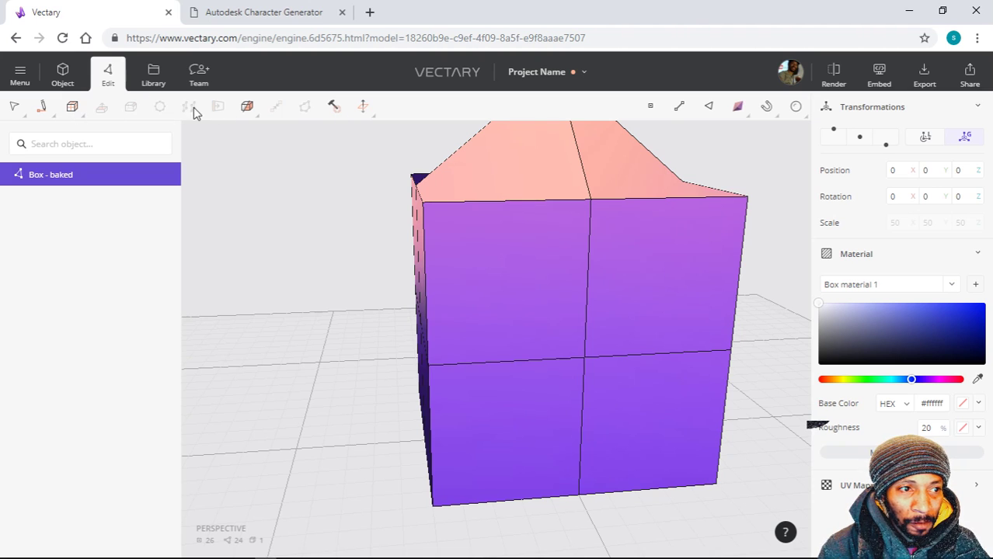
- Select all nine vertices on the front side of the box, including the centre one
{"action": "scroll", "coordinate": [598, 257], "scroll_direction": "down", "scroll_amount": 5}
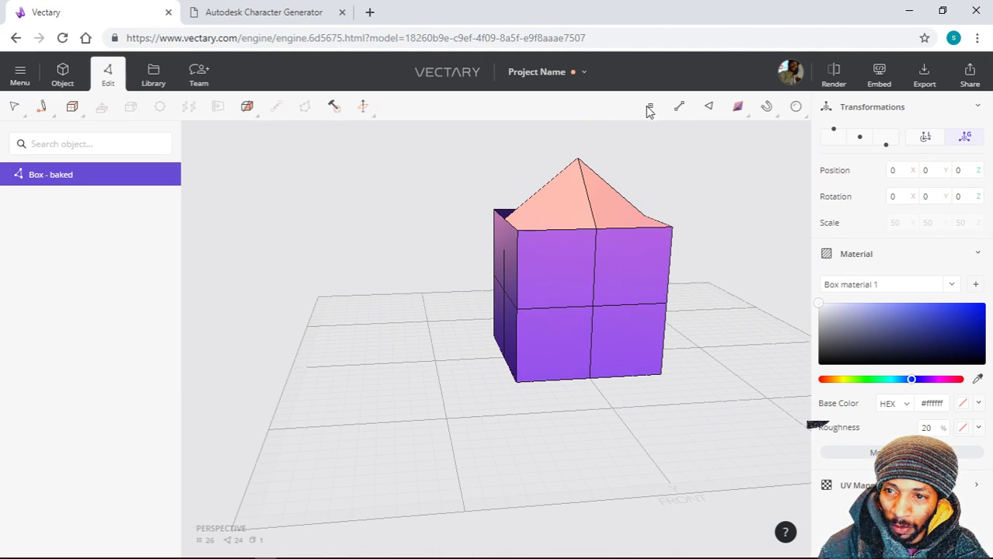
{"action": "left_click", "coordinate": [672, 228]}
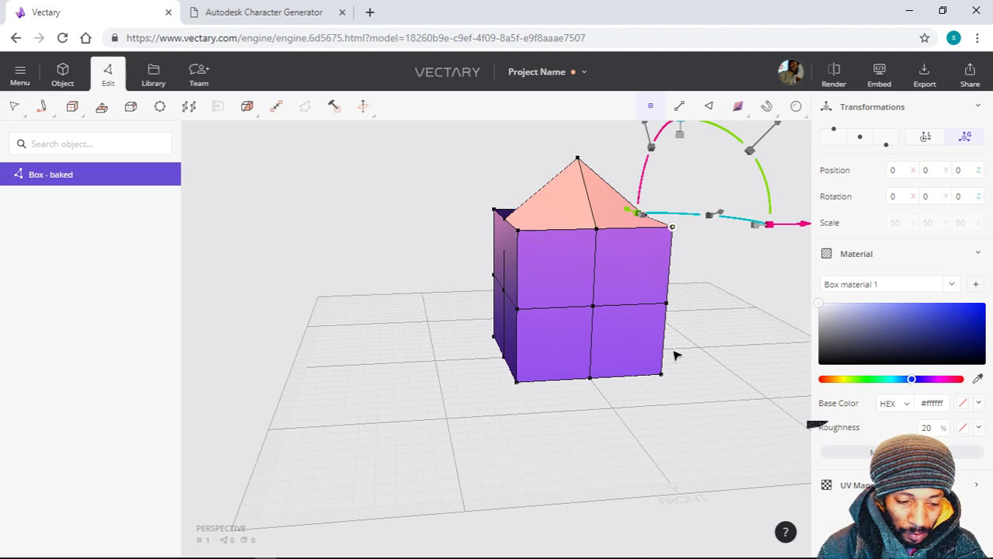
{"action": "left_click", "coordinate": [596, 229], "text": "shift"}
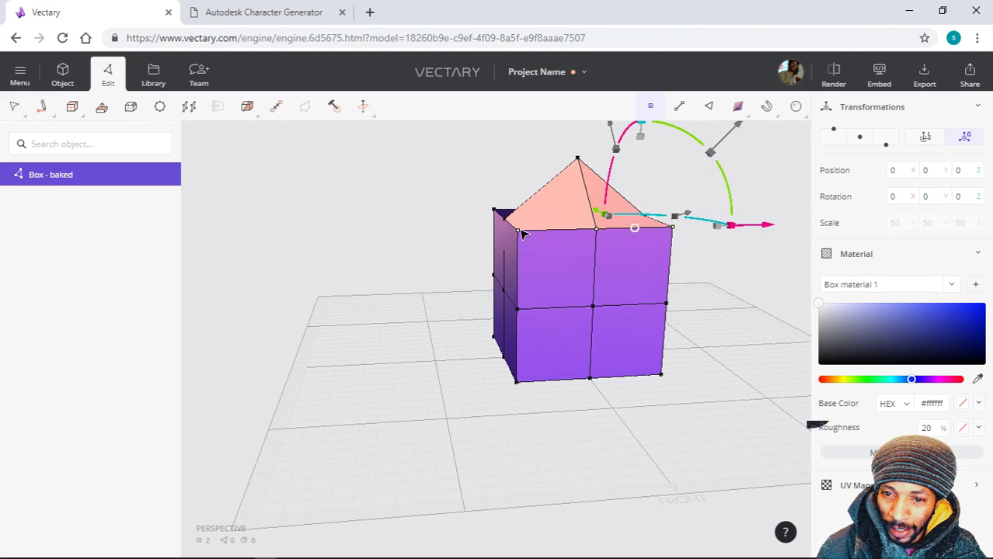
{"action": "left_click", "coordinate": [519, 233], "text": "shift"}
{"action": "left_click", "coordinate": [519, 309], "text": "shift"}
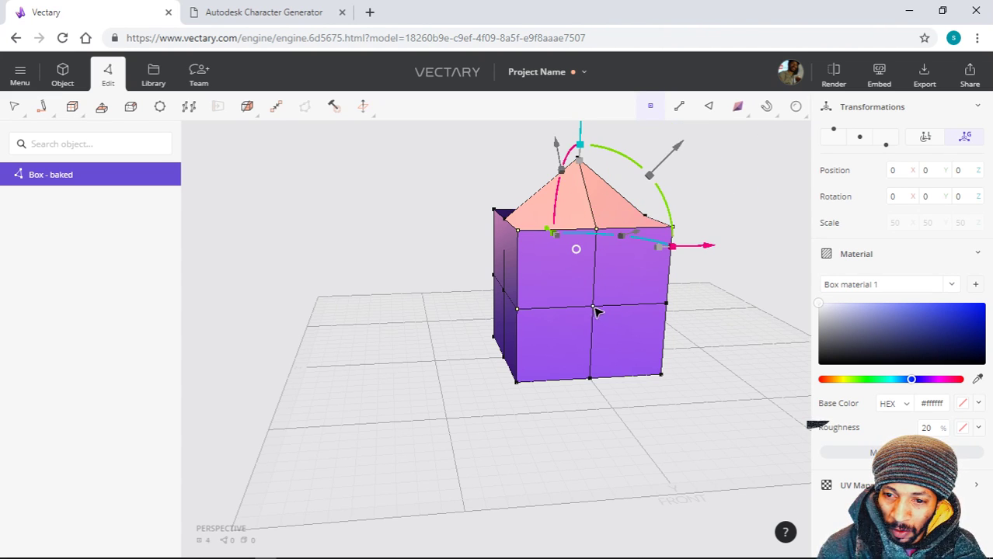
{"action": "left_click", "coordinate": [667, 305], "text": "shift"}
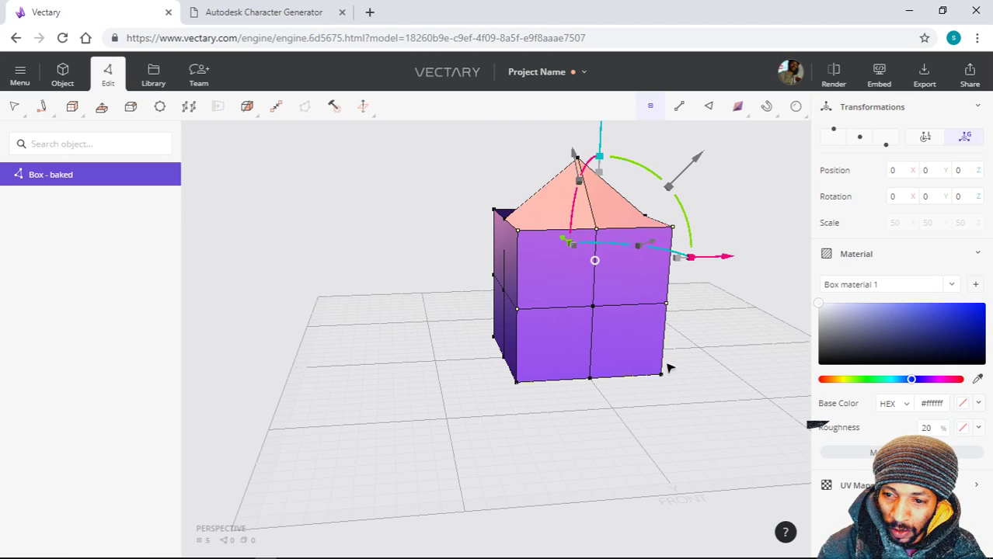
{"action": "left_click", "coordinate": [595, 308], "text": "shift"}
{"action": "left_click", "coordinate": [663, 378], "text": "shift"}
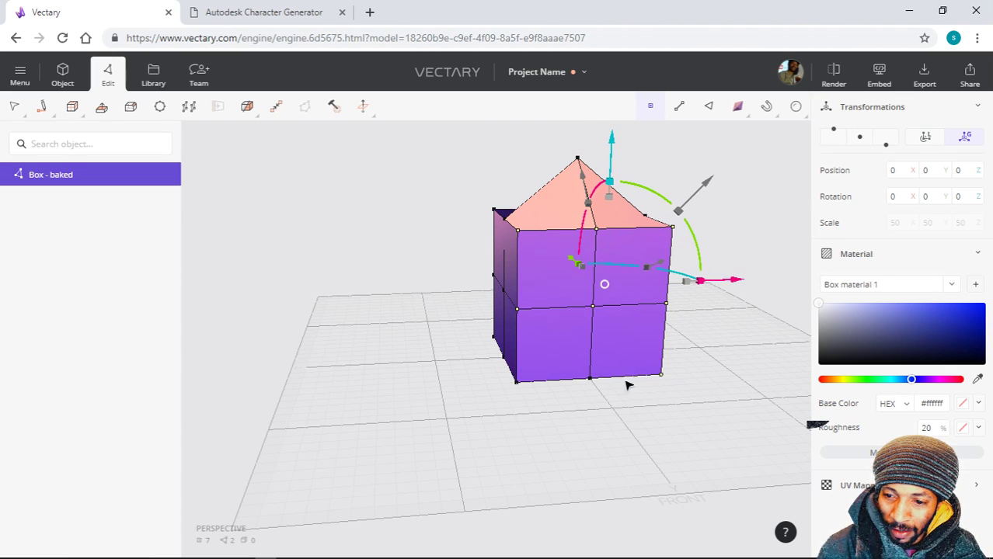
{"action": "left_click", "coordinate": [590, 379], "text": "shift"}
{"action": "left_click", "coordinate": [519, 383], "text": "shift"}
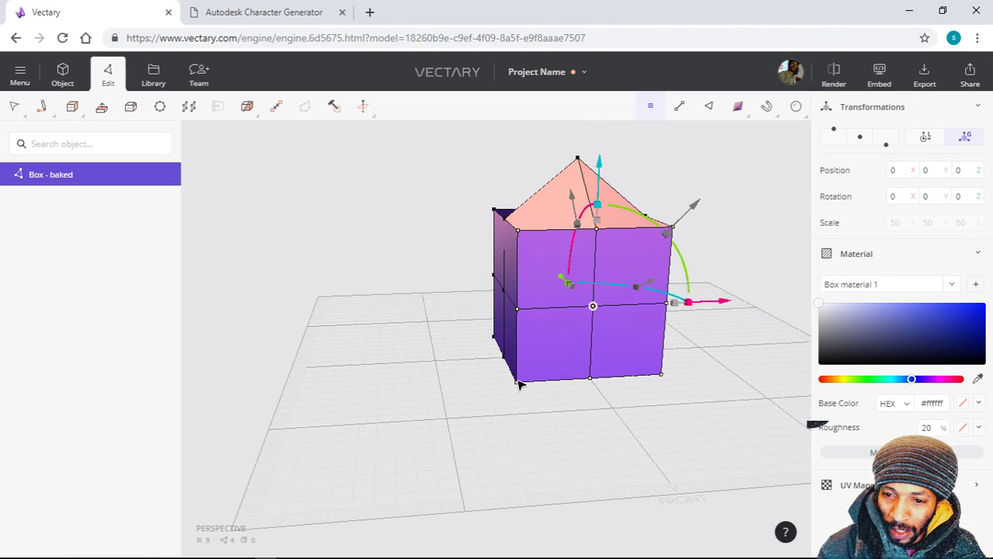
- Pull the selected front side outward along the Y axis to lengthen the box
{"action": "scroll", "coordinate": [603, 329], "scroll_direction": "up", "scroll_amount": 5}
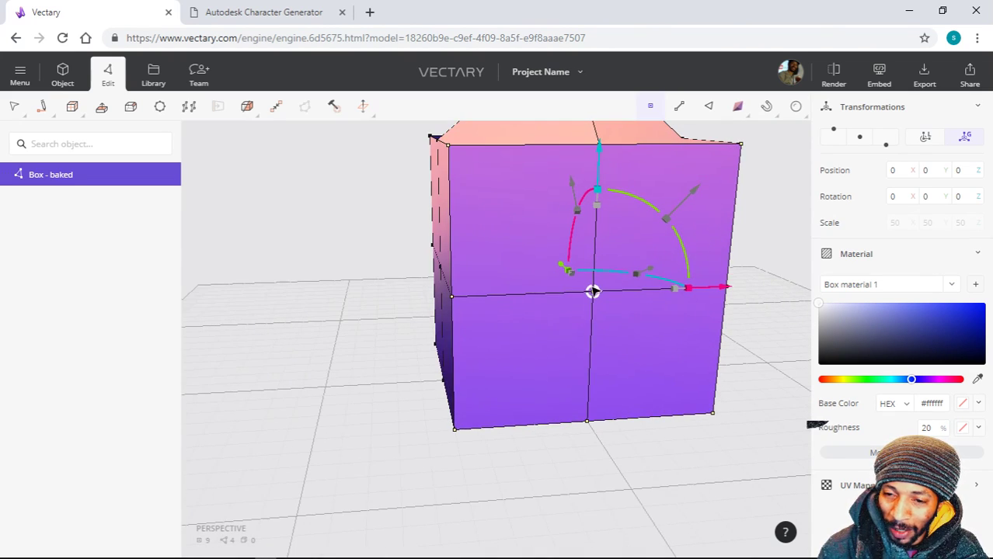
{"action": "scroll", "coordinate": [578, 311], "scroll_direction": "down", "scroll_amount": 4}
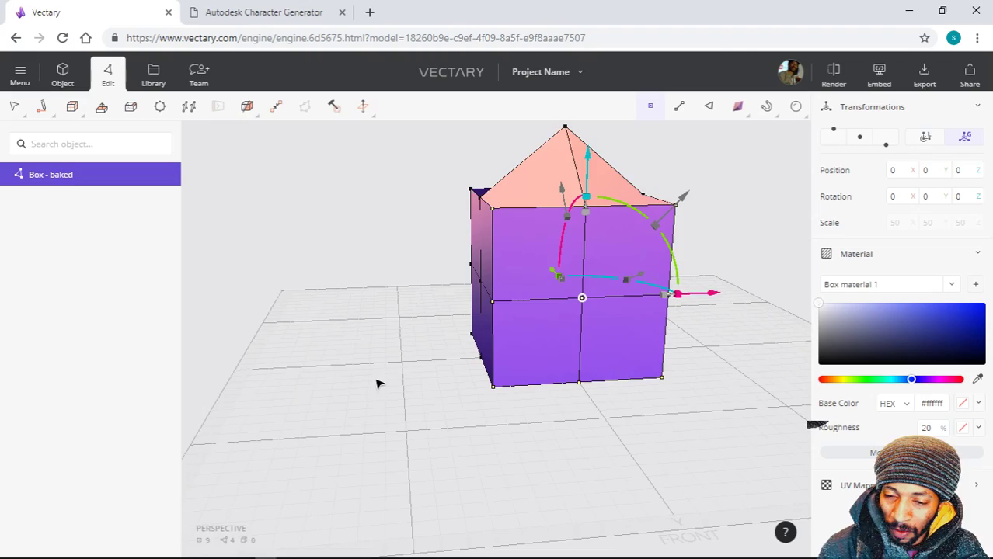
{"action": "right_click_drag", "start_coordinate": [377, 384], "coordinate": [754, 310]}
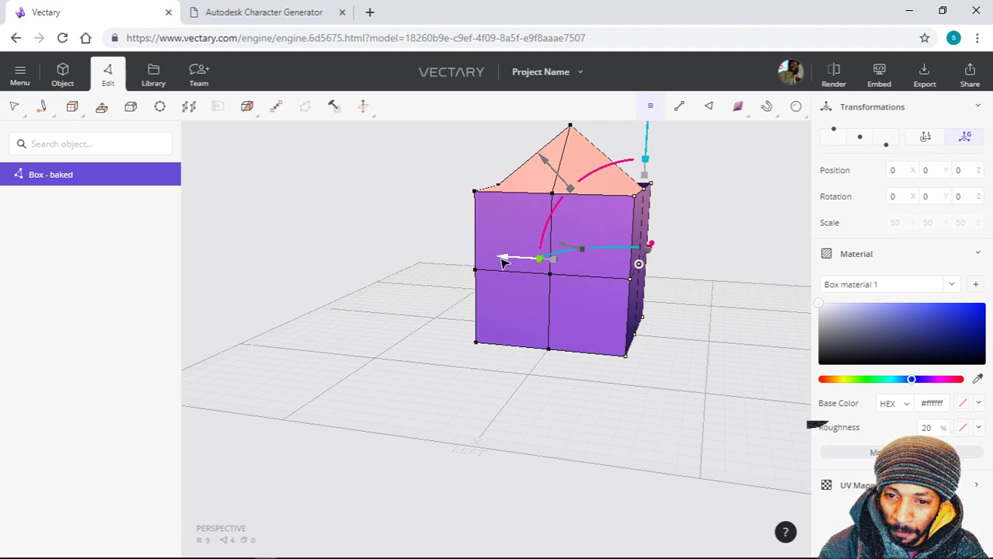
{"action": "left_click_drag", "start_coordinate": [505, 257], "coordinate": [580, 262]}
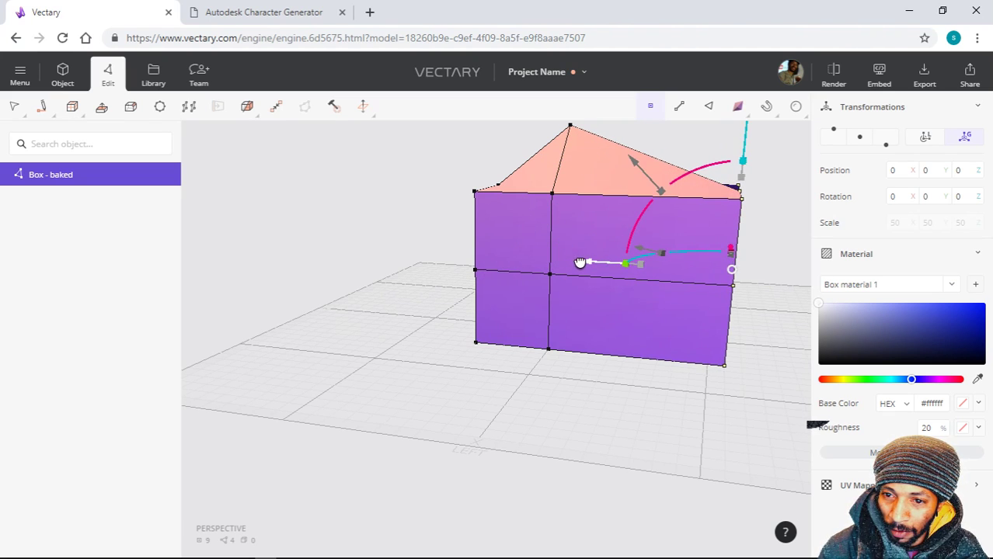
{"action": "scroll", "coordinate": [479, 325], "scroll_direction": "down", "scroll_amount": 1}
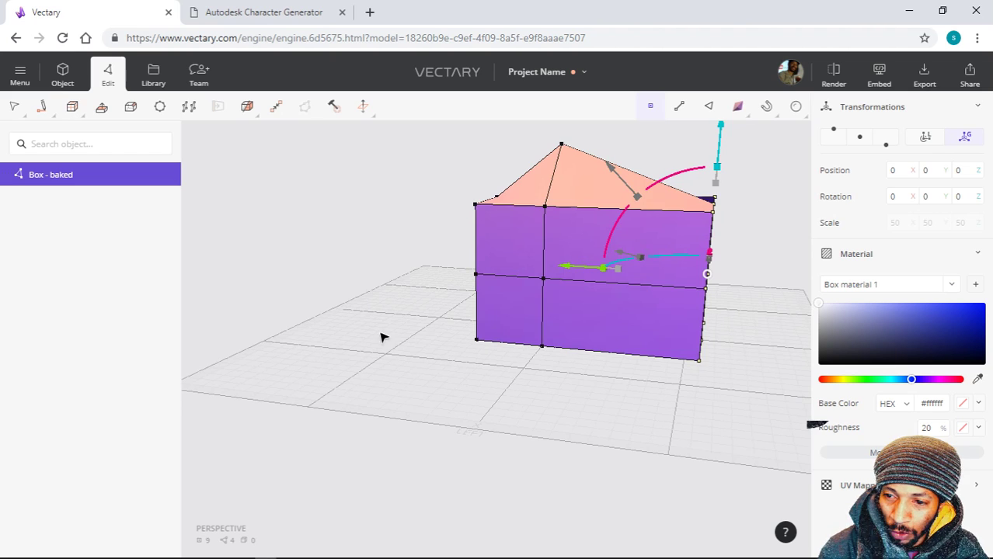
{"action": "left_click_drag", "start_coordinate": [381, 337], "coordinate": [499, 357]}
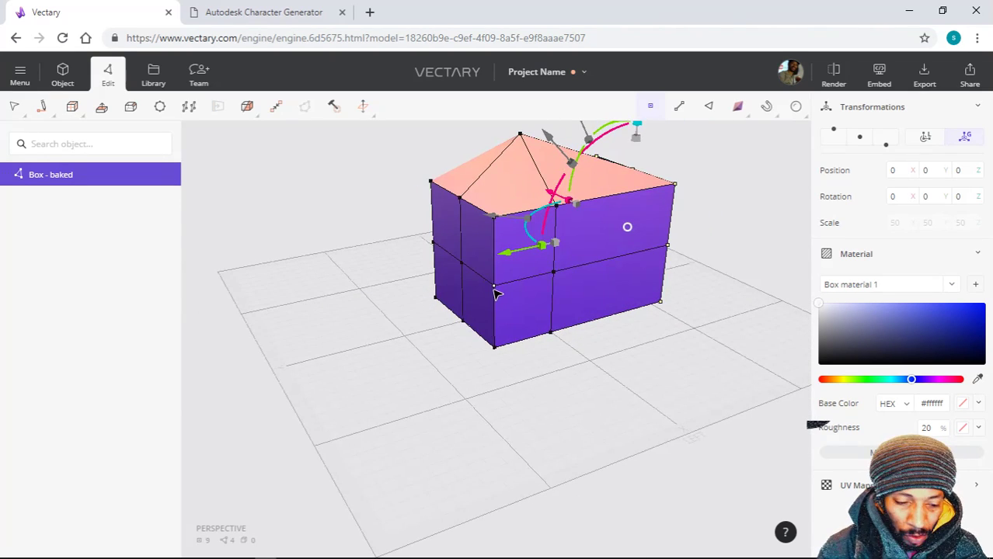
- Add all nine vertices on the back side of the box to the front-side vertex selection
{"action": "left_click", "coordinate": [464, 264], "text": "shift"}
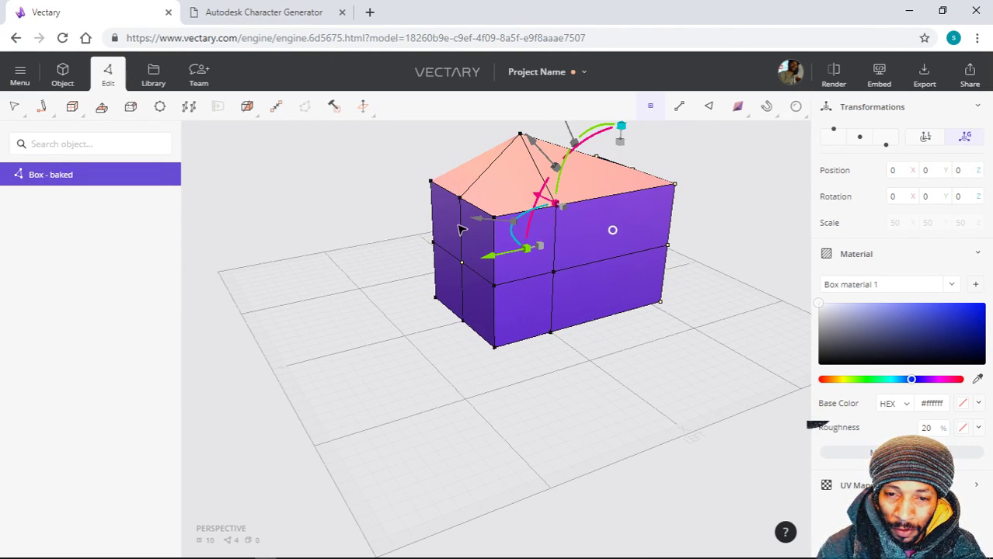
{"action": "left_click", "coordinate": [461, 199], "text": "shift"}
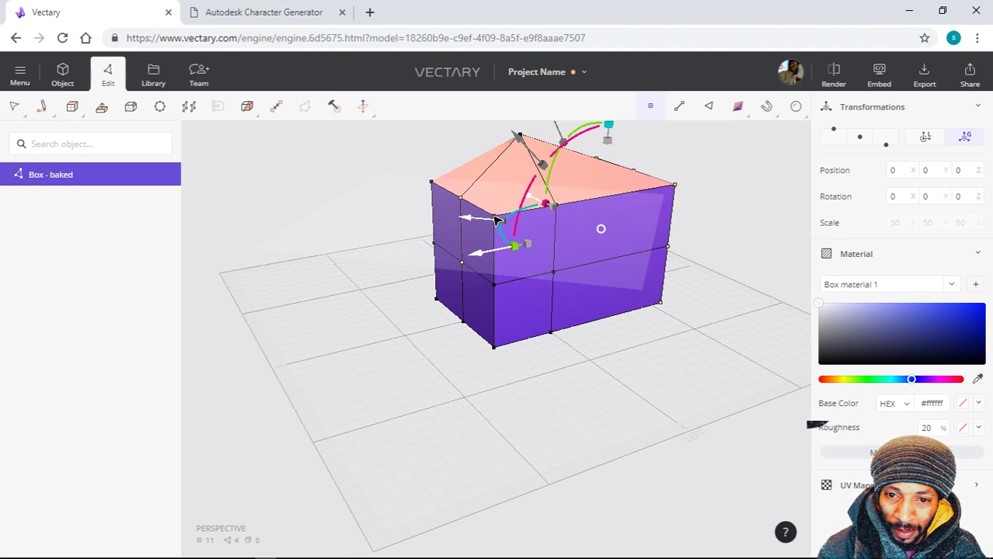
{"action": "scroll", "coordinate": [486, 300], "scroll_direction": "up", "scroll_amount": 5}
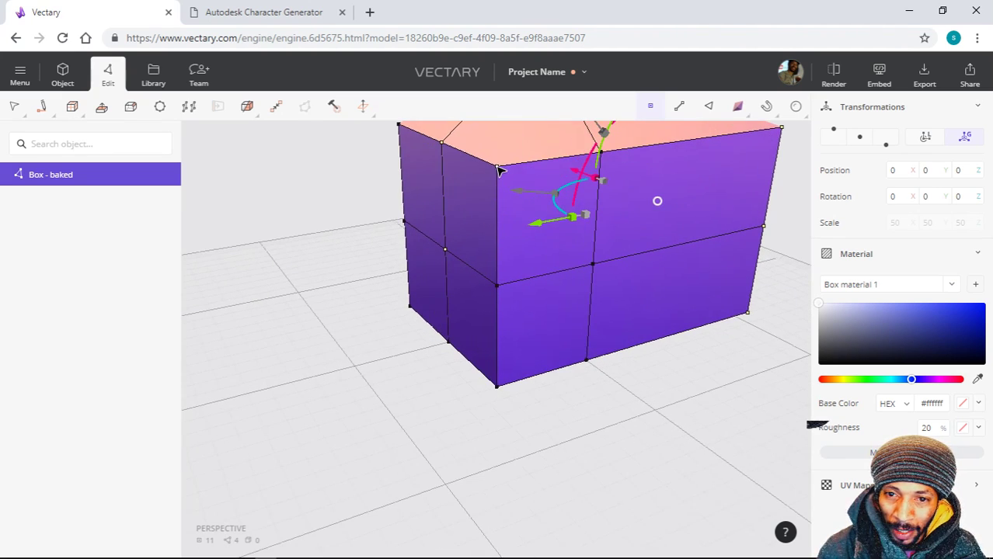
{"action": "left_click", "coordinate": [497, 166], "text": "shift"}
{"action": "left_click", "coordinate": [496, 286], "text": "shift"}
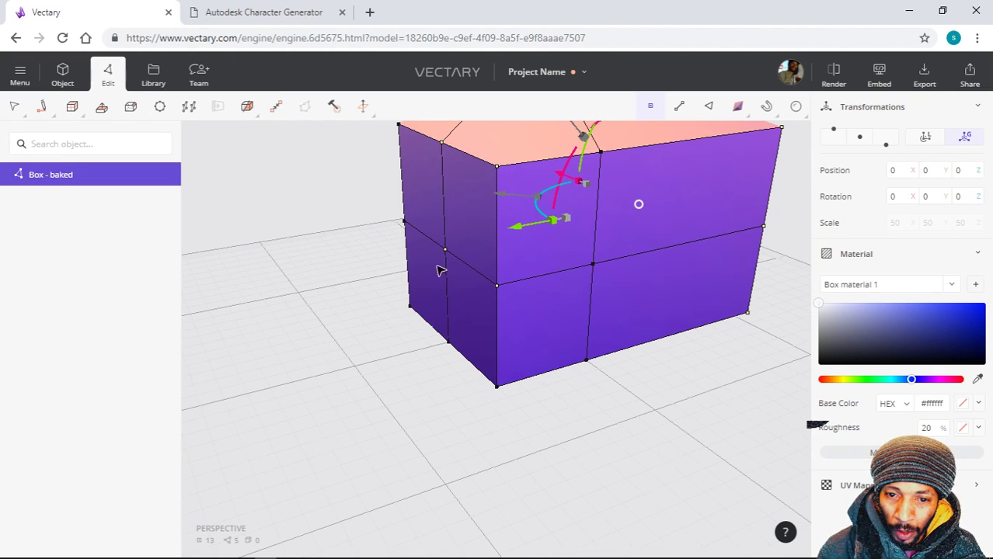
{"action": "left_click", "coordinate": [411, 225], "text": "shift"}
{"action": "left_click", "coordinate": [416, 317], "text": "shift"}
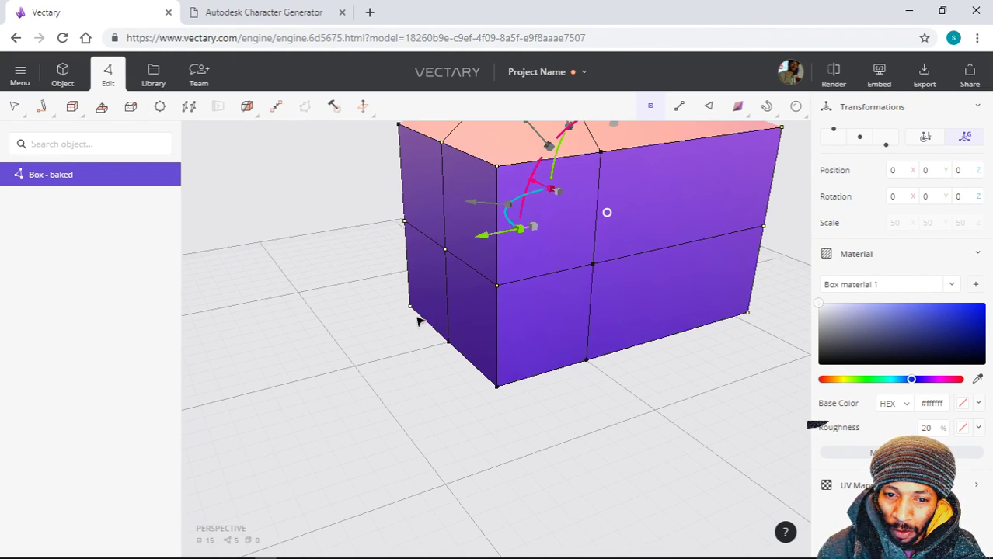
{"action": "left_click", "coordinate": [448, 342], "text": "shift"}
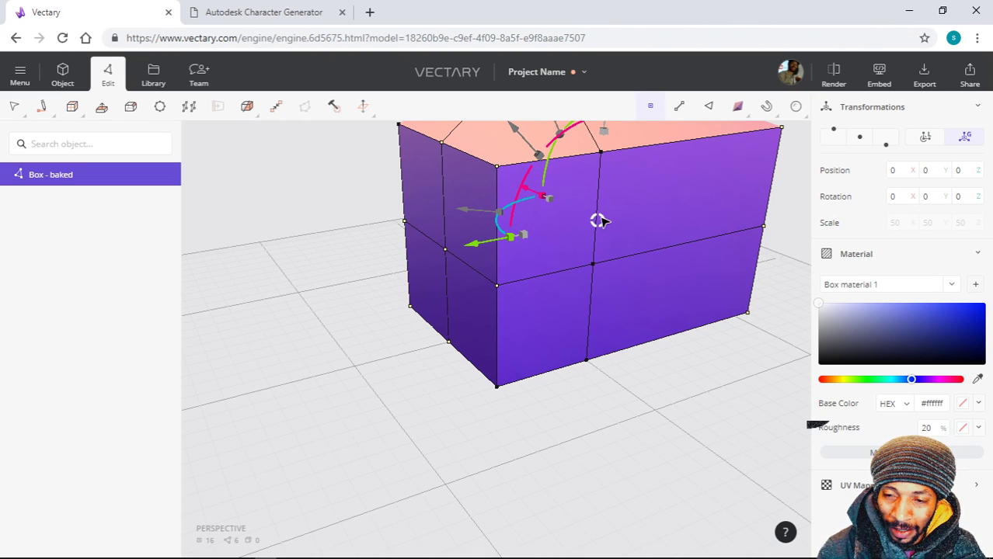
{"action": "left_click", "coordinate": [498, 388], "text": "shift"}
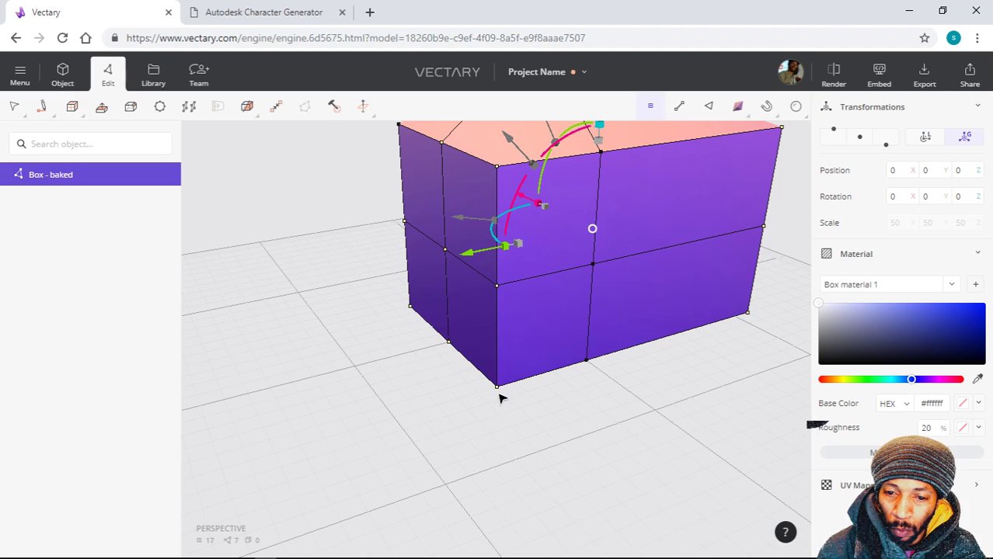
{"action": "right_click_drag", "start_coordinate": [447, 330], "coordinate": [412, 312]}
{"action": "left_click", "coordinate": [411, 178], "text": "shift"}
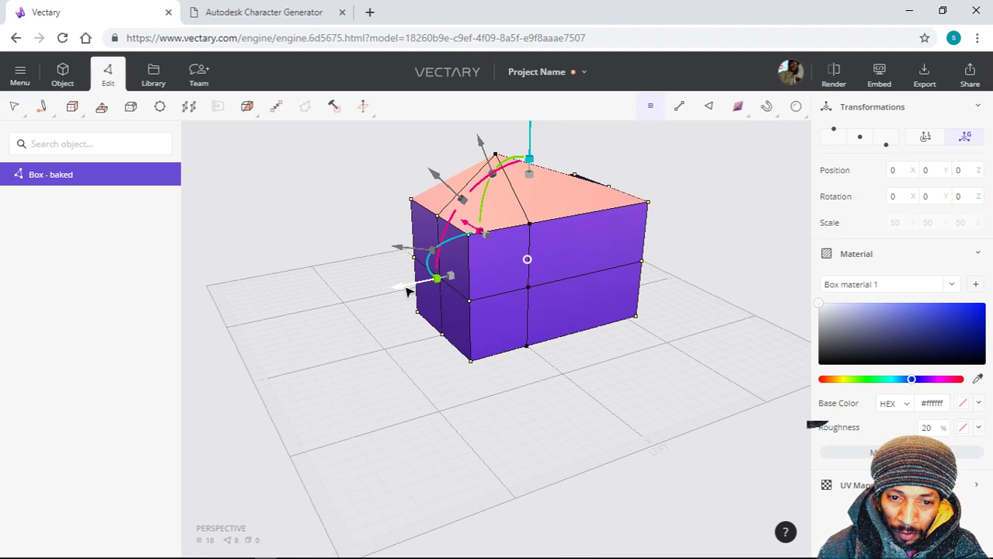
- Try to move the selected front and back sides together along the Y axis, and undo the move
{"action": "mouse_move", "coordinate": [407, 290]}
{"action": "left_mouse_down"}
{"action": "mouse_move", "coordinate": [348, 308]}
{"action": "mouse_move", "coordinate": [394, 300]}
{"action": "left_mouse_up"}
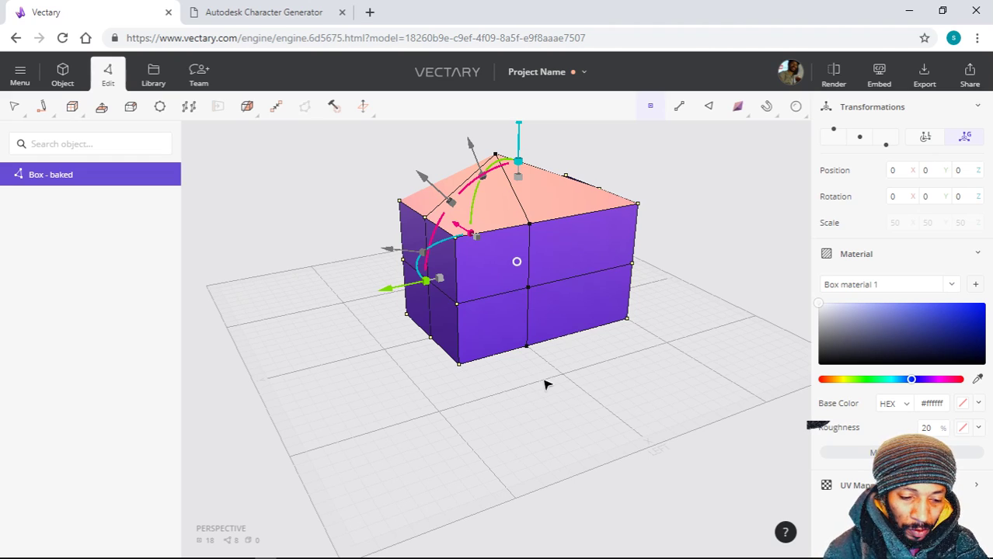
{"action": "key", "text": "ctrl+z"}
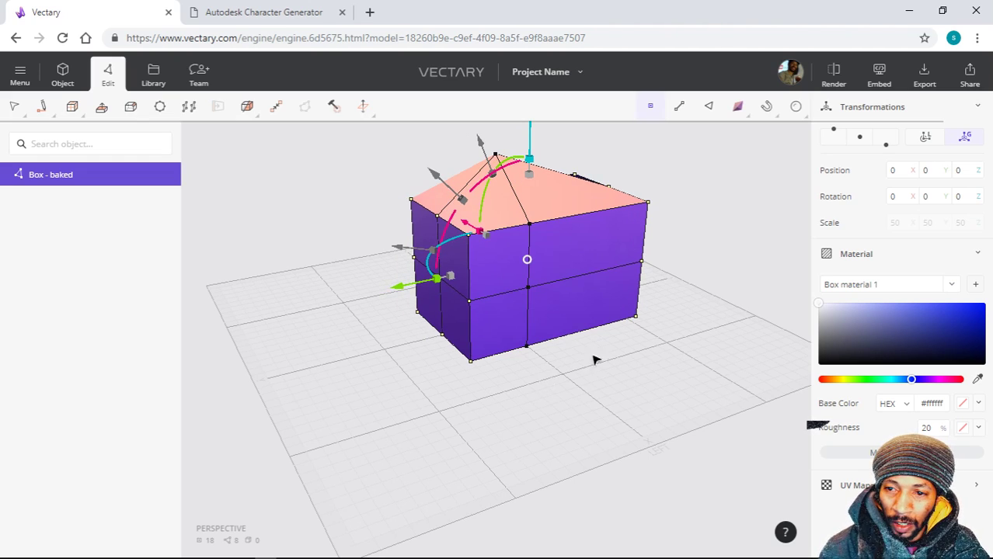
{"action": "right_click_drag", "start_coordinate": [604, 362], "coordinate": [390, 333]}
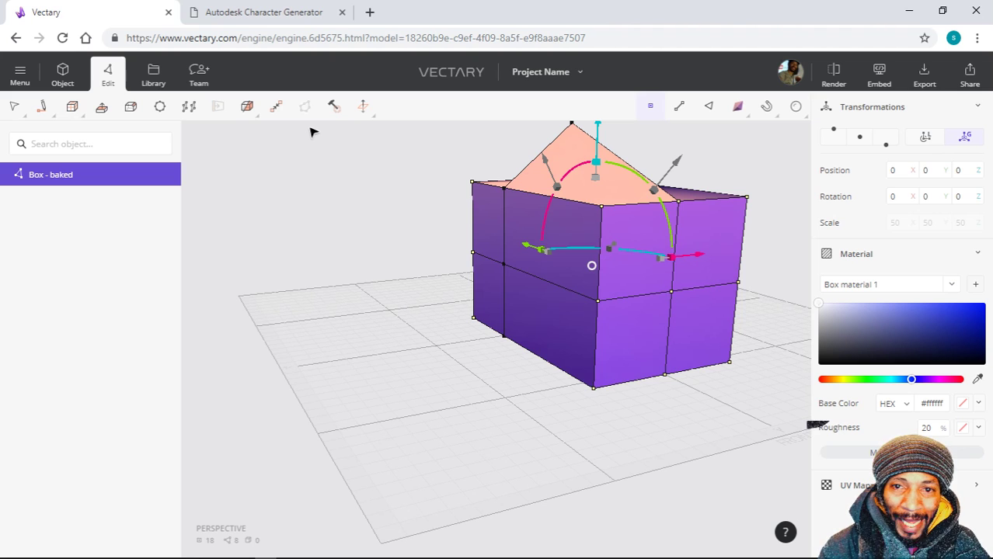
- Try the Paint Select tool on the front side's upper corner vertex, and restore the previous vertex selection
{"action": "mouse_move", "coordinate": [23, 118]}
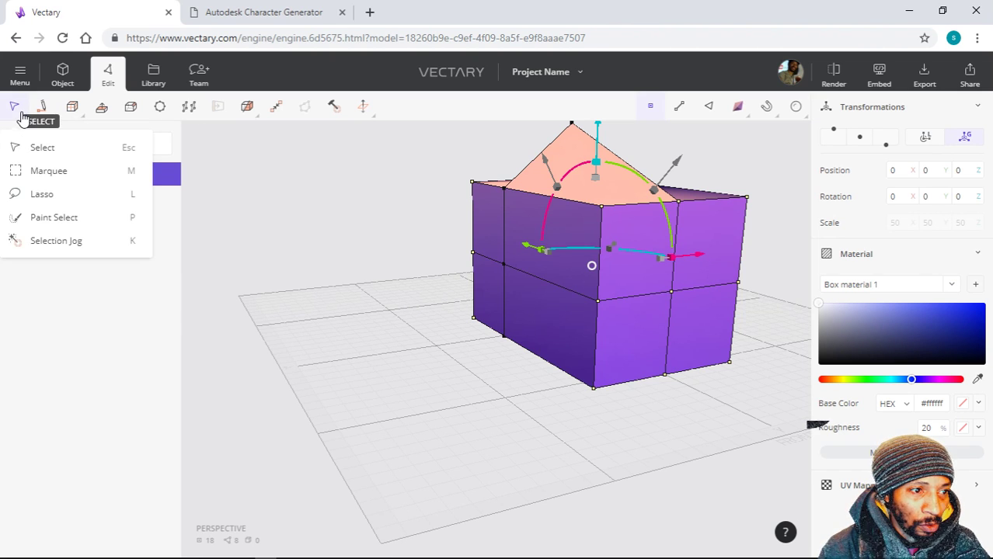
{"action": "left_click", "coordinate": [55, 220]}
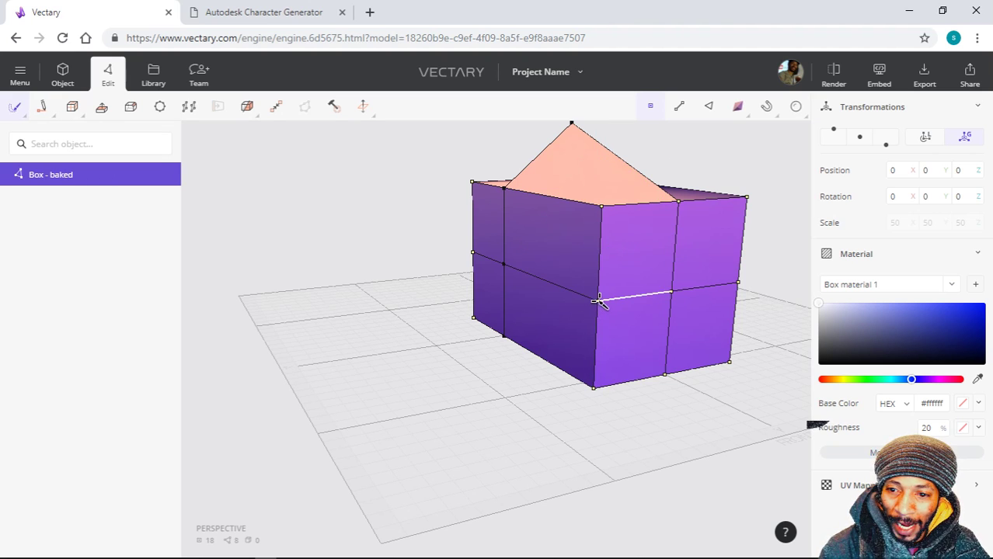
{"action": "left_click", "coordinate": [602, 207]}
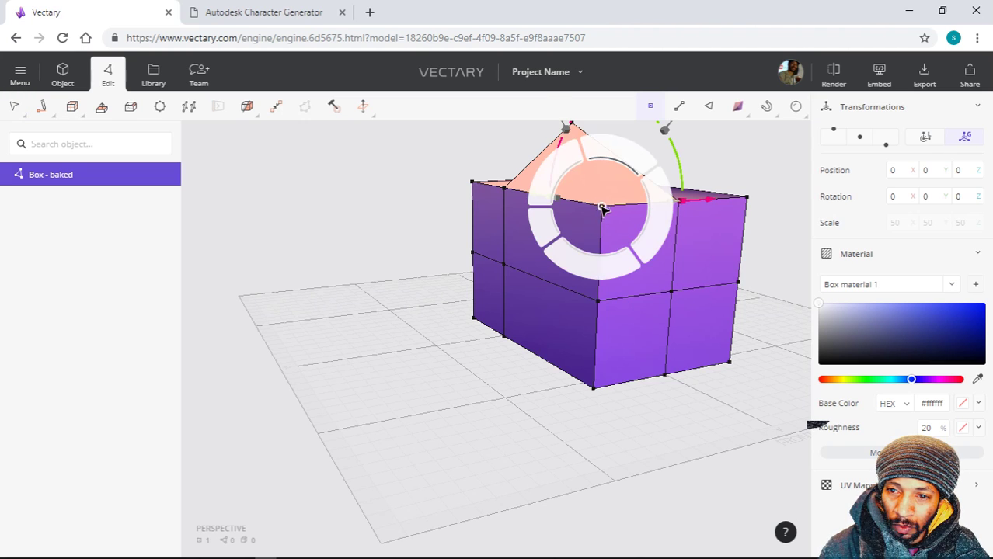
{"action": "left_click", "coordinate": [355, 272]}
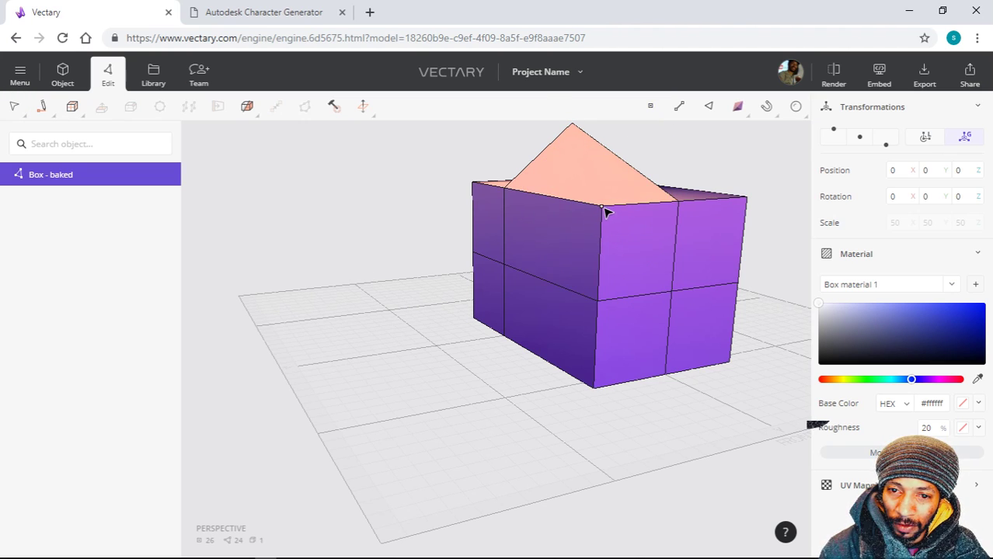
{"action": "key", "text": "ctrl+a"}
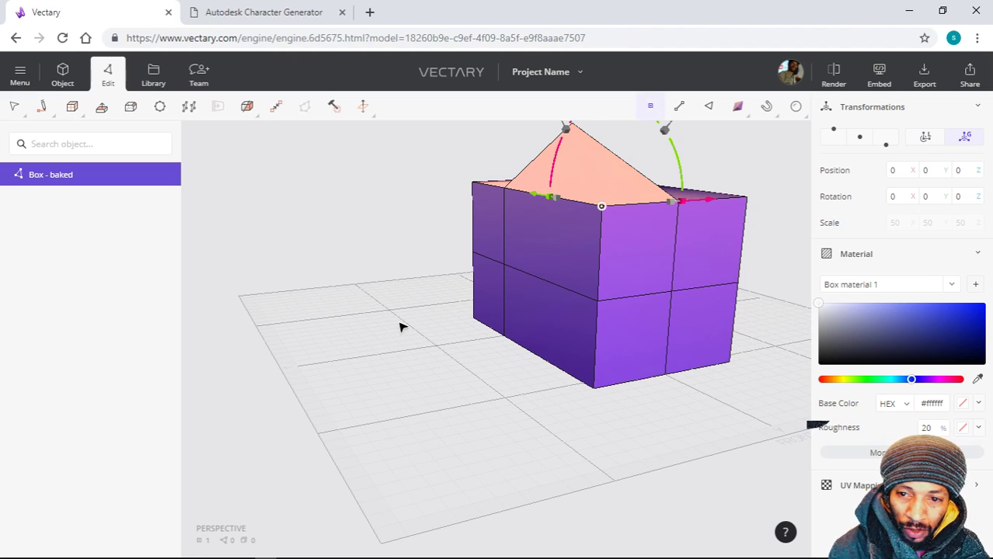
- Try the Selection Jog on the selected vertices, and restore the selection of both sides
{"action": "left_click", "coordinate": [18, 114]}
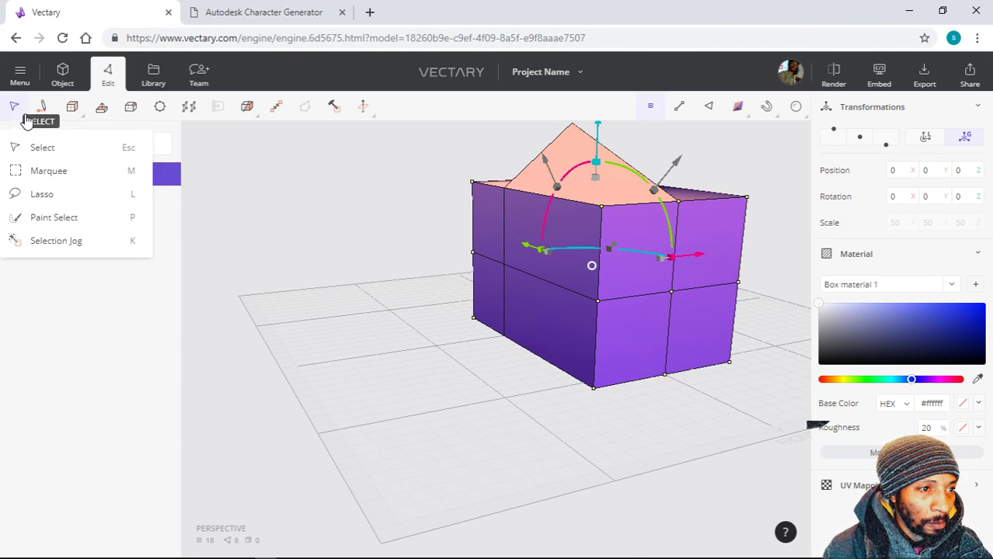
{"action": "left_click", "coordinate": [47, 242]}
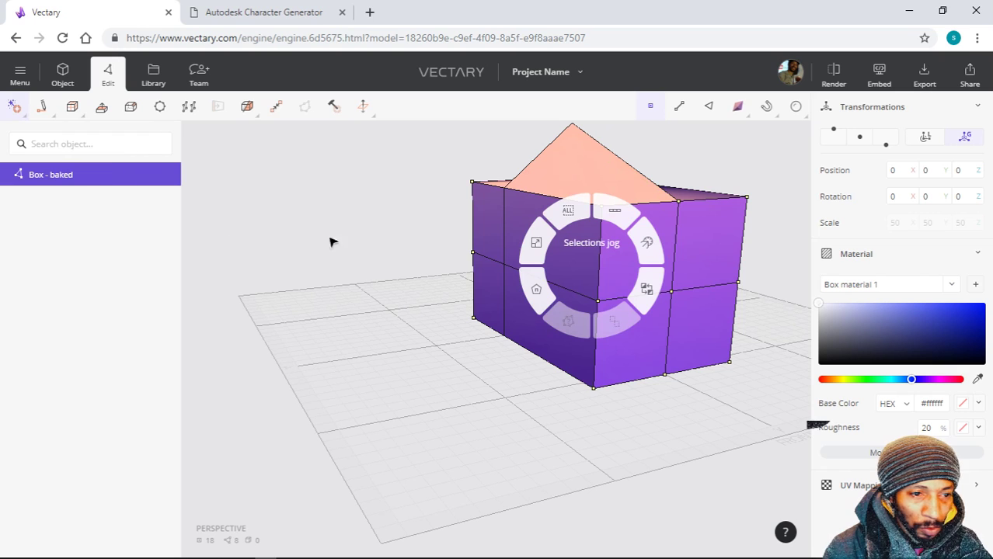
{"action": "left_click", "coordinate": [680, 207]}
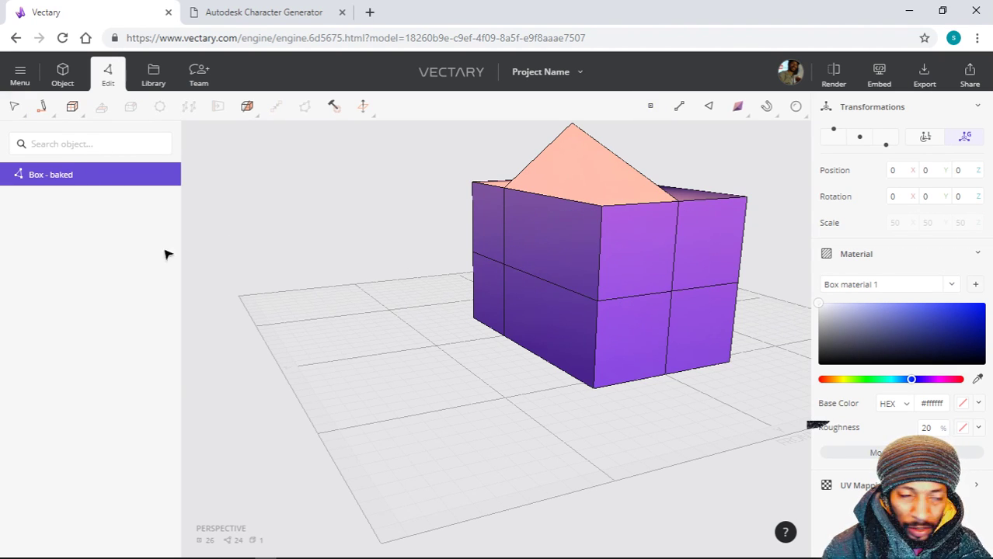
{"action": "key", "text": "ctrl+a"}
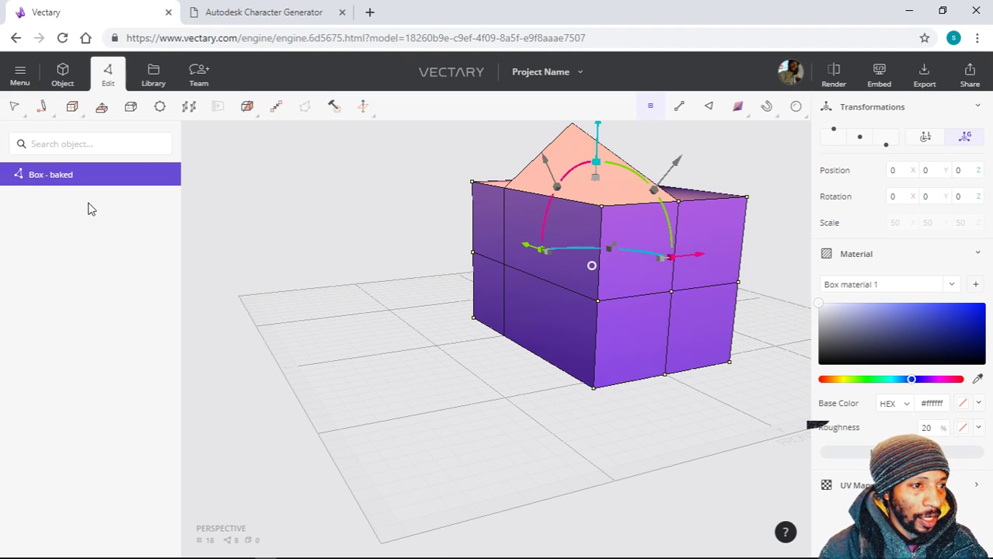
- Try a Lasso selection around the front side's near corner edge, and undo the selection change
{"action": "left_click", "coordinate": [14, 109]}
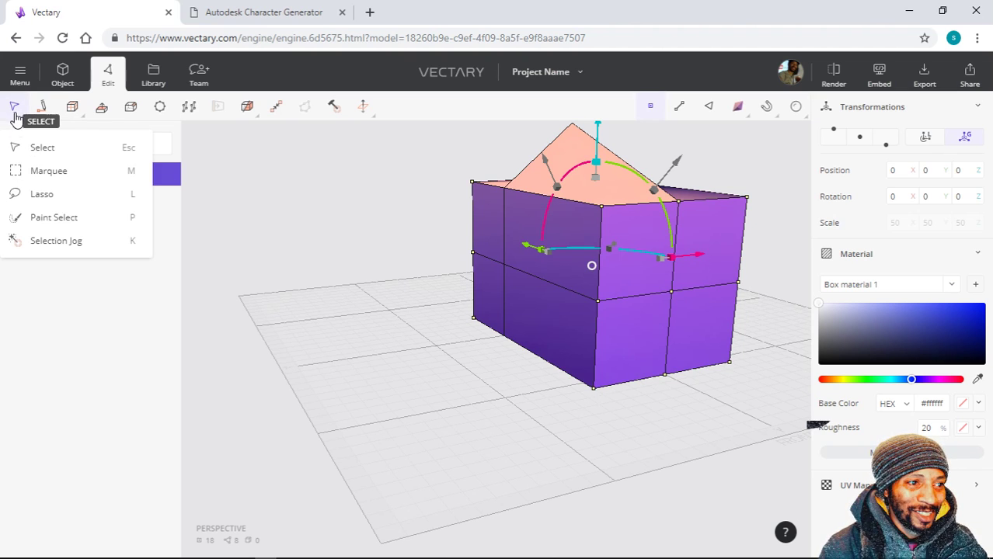
{"action": "left_click", "coordinate": [83, 205]}
{"action": "mouse_move", "coordinate": [604, 191]}
{"action": "left_mouse_down"}
{"action": "mouse_move", "coordinate": [766, 170]}
{"action": "mouse_move", "coordinate": [805, 230]}
{"action": "mouse_move", "coordinate": [776, 378]}
{"action": "mouse_move", "coordinate": [644, 401]}
{"action": "mouse_move", "coordinate": [555, 344]}
{"action": "mouse_move", "coordinate": [565, 397]}
{"action": "mouse_move", "coordinate": [623, 399]}
{"action": "left_mouse_up"}
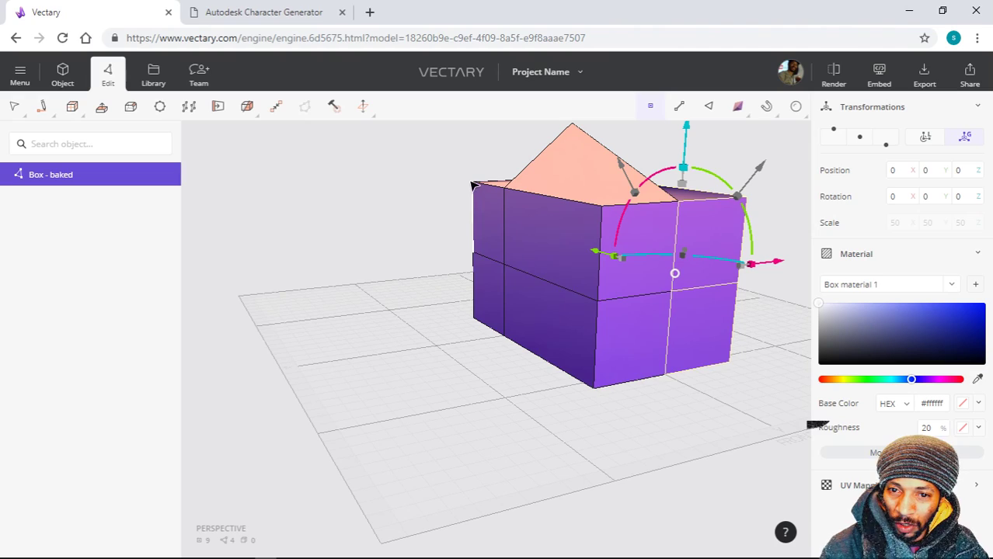
{"action": "right_click_drag", "start_coordinate": [432, 321], "coordinate": [392, 326]}
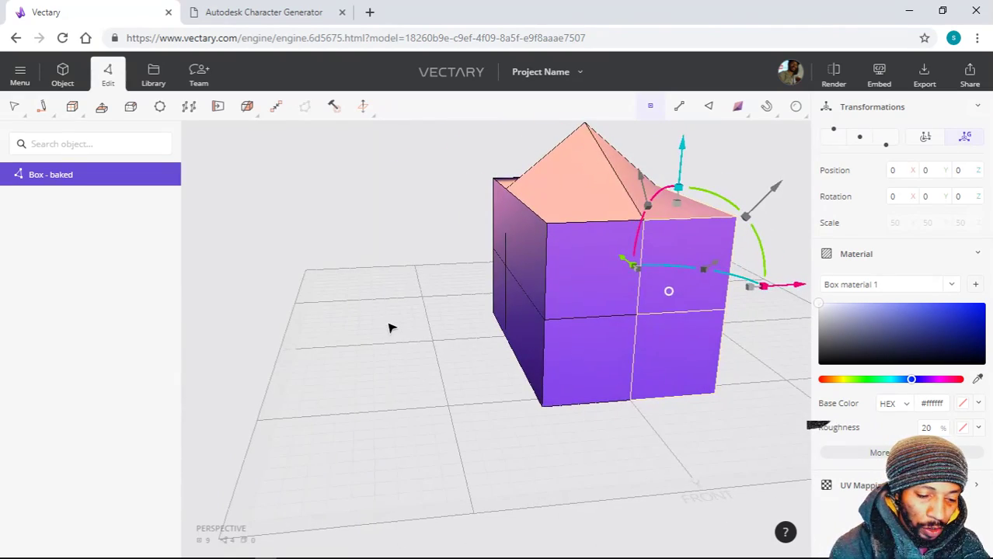
{"action": "key", "text": "ctrl+a"}
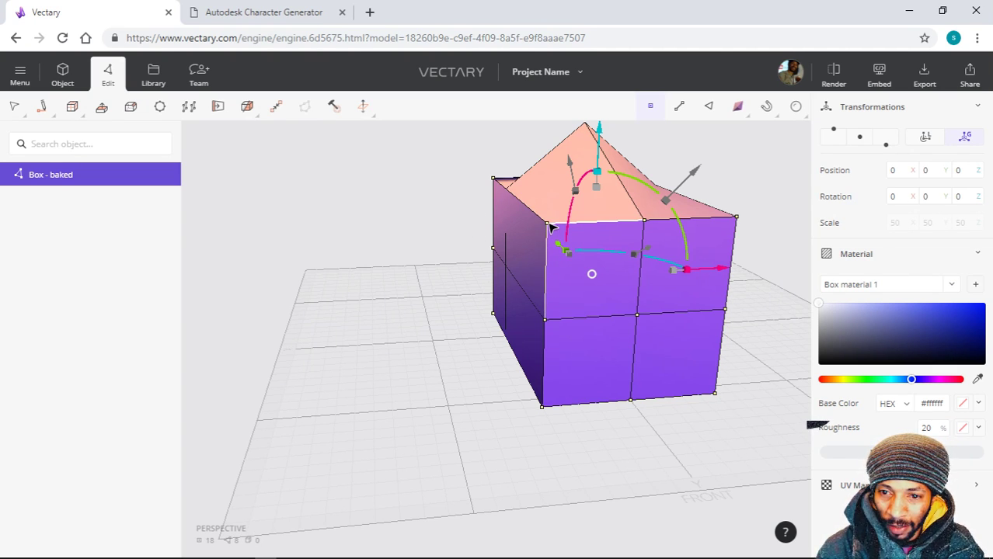
- Bring up the Selection Jog again, dismiss it, and try selecting a single edge on the box's back side
{"action": "right_click", "coordinate": [548, 224]}
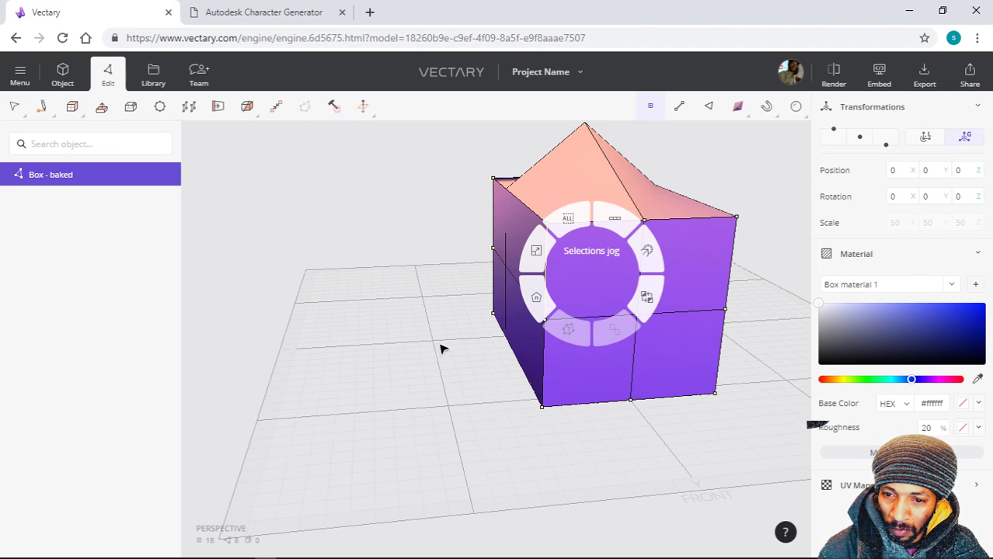
{"action": "left_click", "coordinate": [608, 401]}
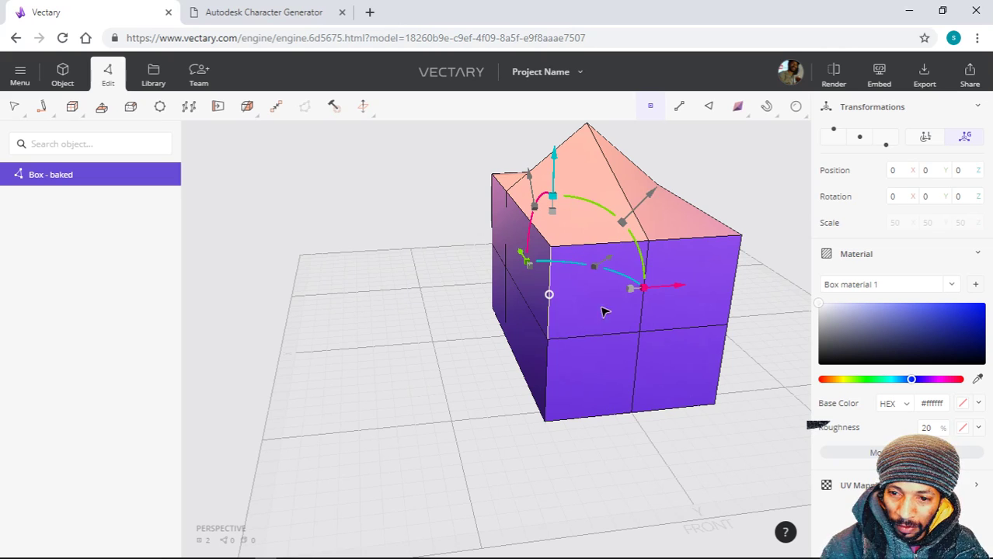
{"action": "right_click_drag", "start_coordinate": [383, 351], "coordinate": [596, 345]}
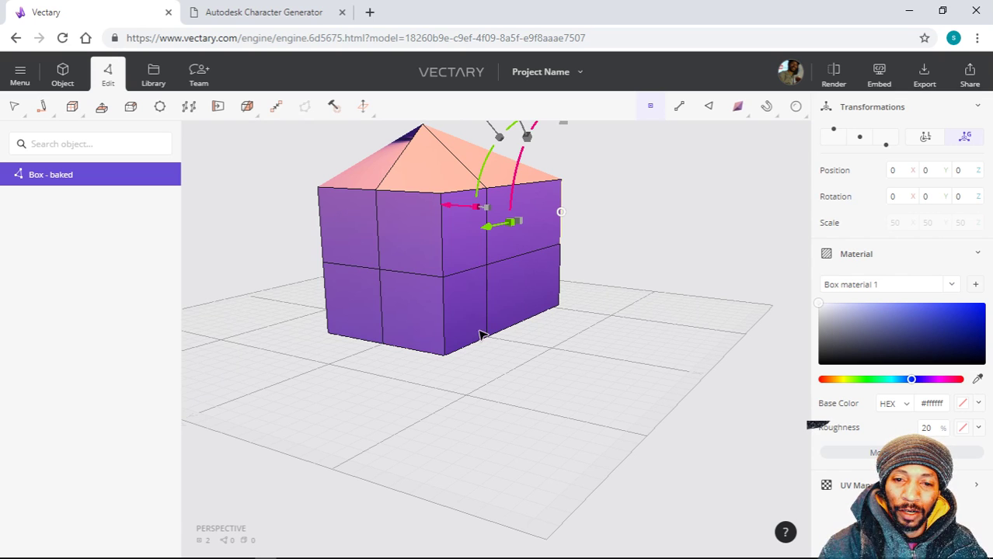
{"action": "left_click", "coordinate": [443, 280]}
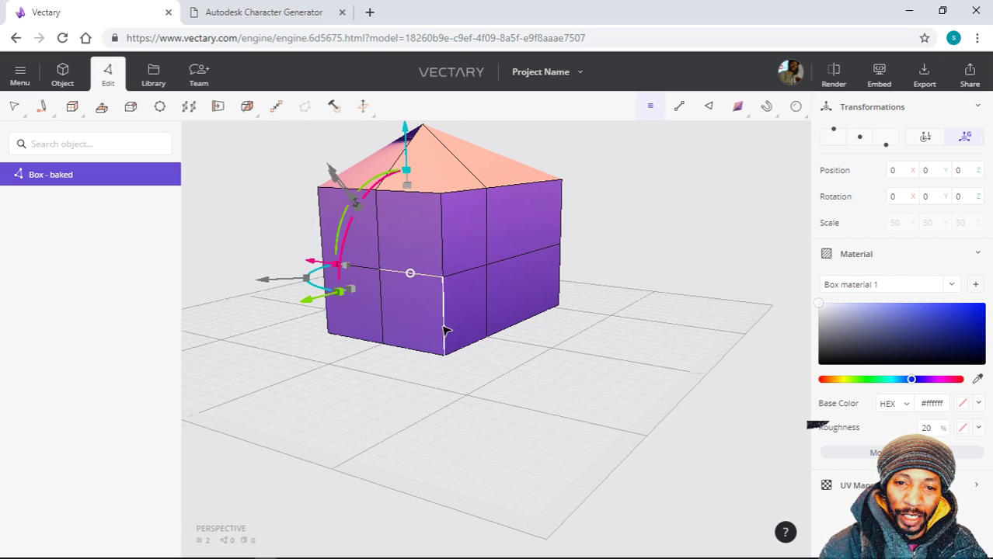
- Select only the nine vertices on the back side of the box, starting from its upper corner edge in vertex mode
{"action": "left_click", "coordinate": [444, 278]}
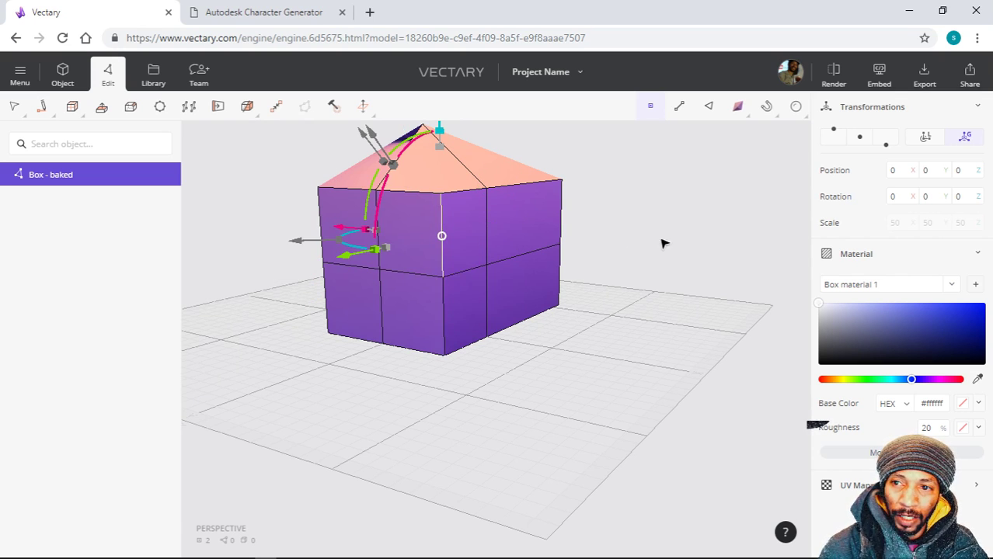
{"action": "left_click", "coordinate": [653, 116]}
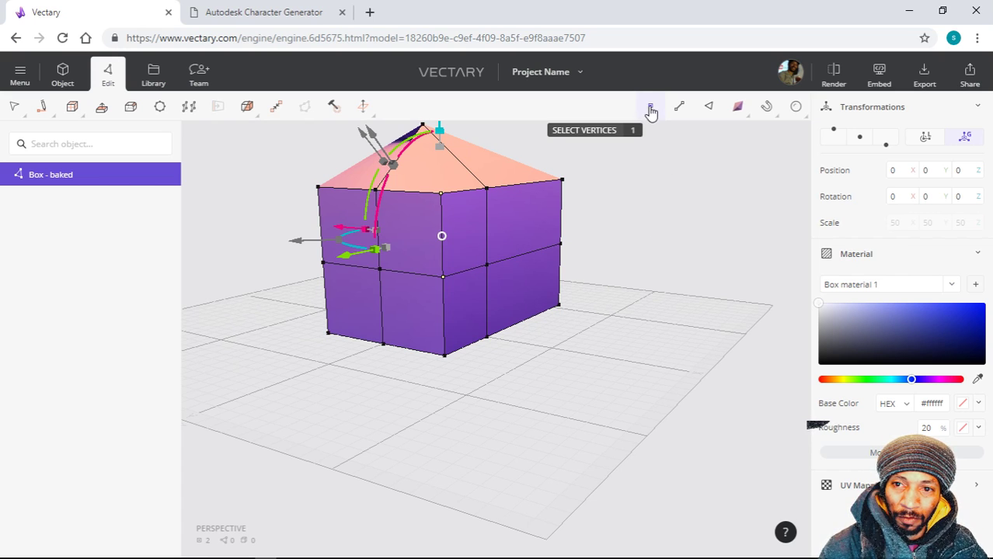
{"action": "left_click", "coordinate": [445, 356], "text": "shift"}
{"action": "left_click", "coordinate": [384, 344], "text": "shift"}
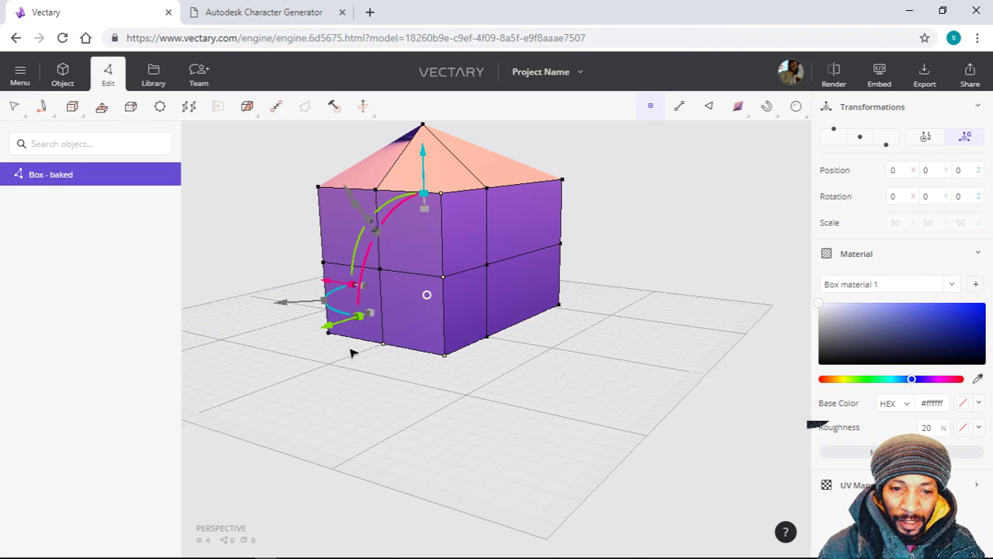
{"action": "left_click", "coordinate": [380, 270], "text": "shift"}
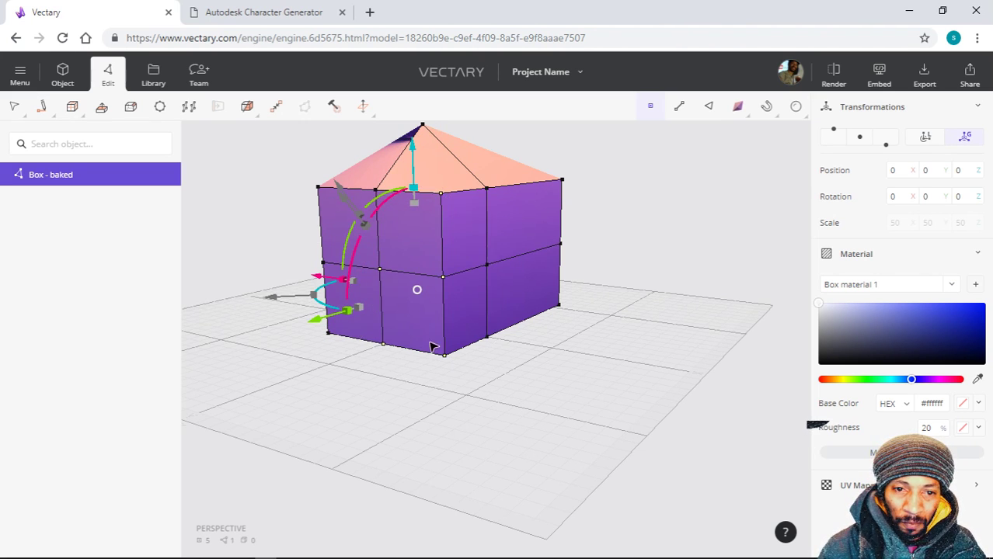
{"action": "scroll", "coordinate": [431, 342], "scroll_direction": "up", "scroll_amount": 2}
{"action": "left_click", "coordinate": [362, 153], "text": "shift"}
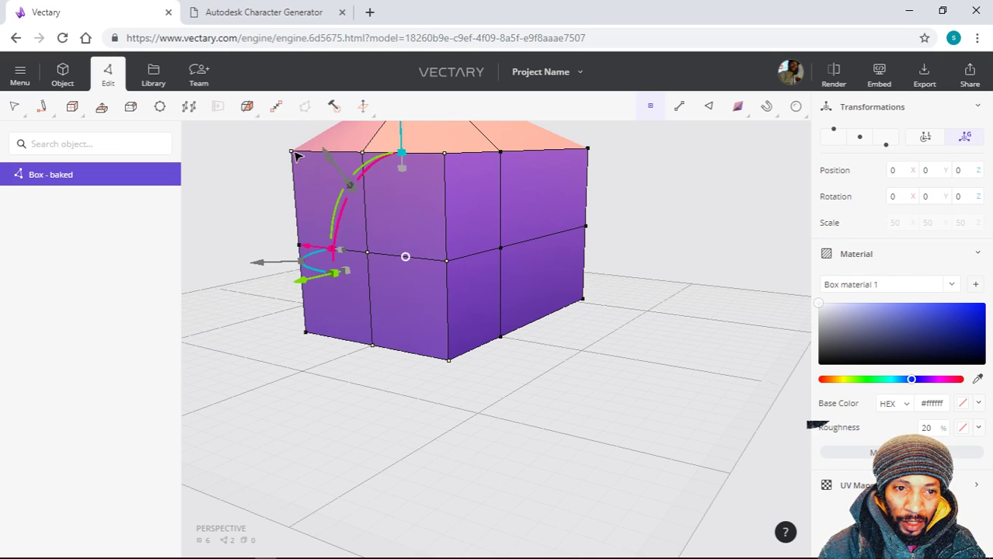
{"action": "left_click", "coordinate": [292, 152], "text": "shift"}
{"action": "left_click_drag", "start_coordinate": [323, 379], "coordinate": [432, 371]}
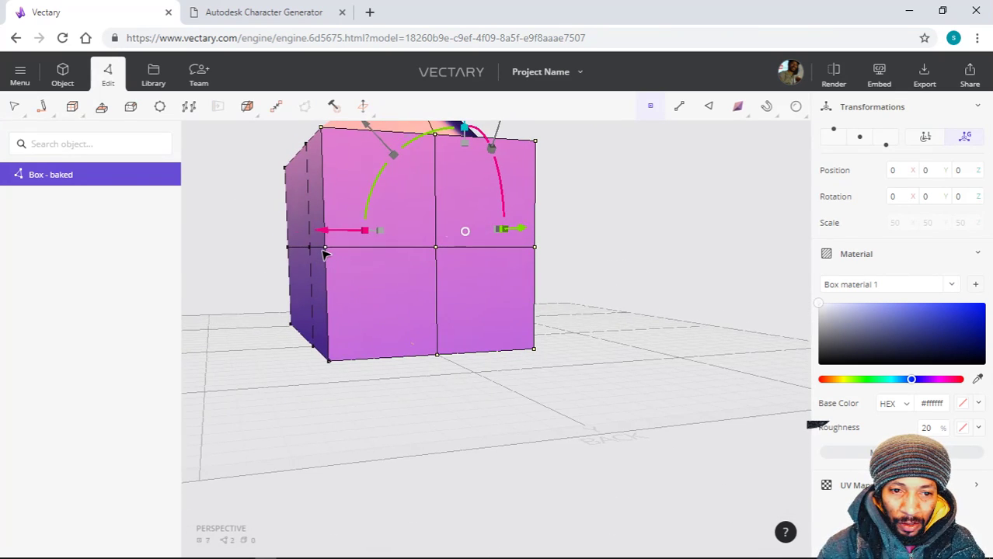
{"action": "left_click", "coordinate": [330, 360], "text": "shift"}
{"action": "left_click_drag", "start_coordinate": [482, 441], "coordinate": [268, 444]}
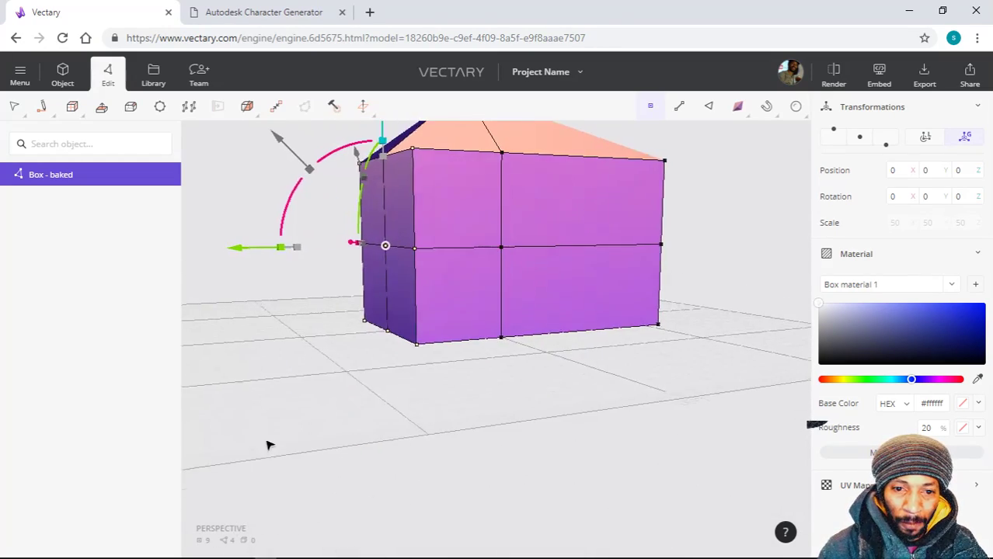
- Pull the selected back-side vertices outward along the green axis to lengthen the box
{"action": "left_click_drag", "start_coordinate": [444, 406], "coordinate": [332, 365]}
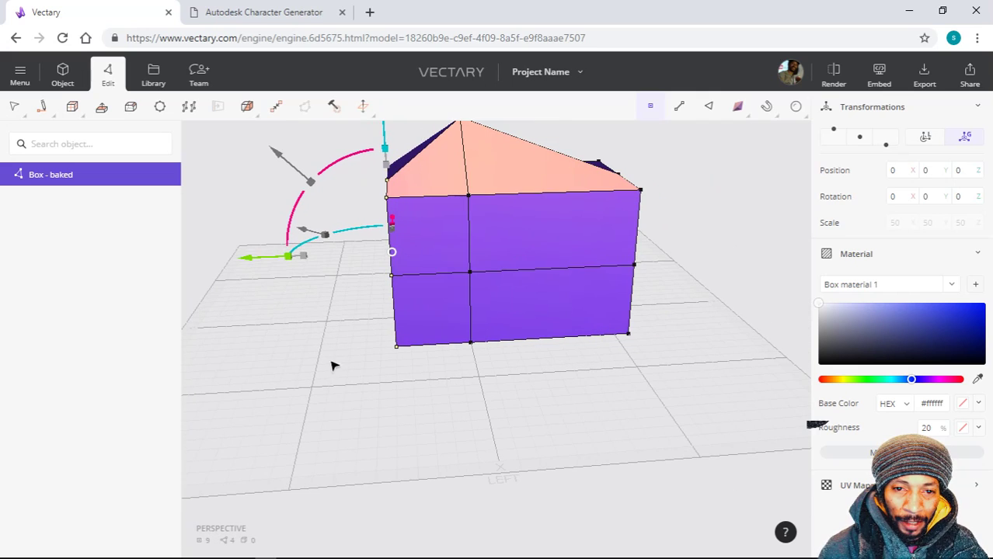
{"action": "left_click_drag", "start_coordinate": [256, 261], "coordinate": [163, 266]}
{"action": "left_click_drag", "start_coordinate": [456, 340], "coordinate": [634, 395]}
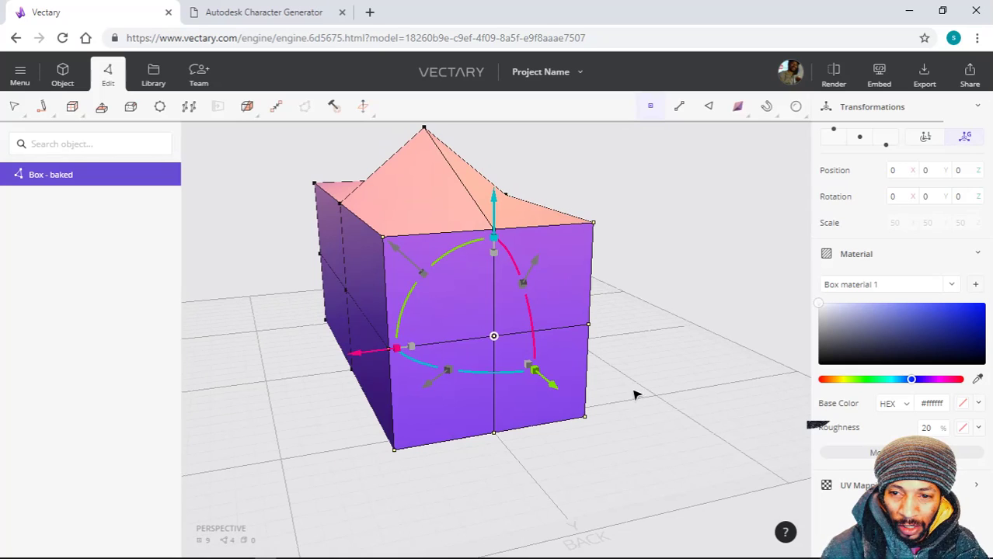
- Select the roof peak and the back side's upper left-hand corner of the house, and try Weld with value 1 and Make Circle on them
{"action": "left_click", "coordinate": [425, 130]}
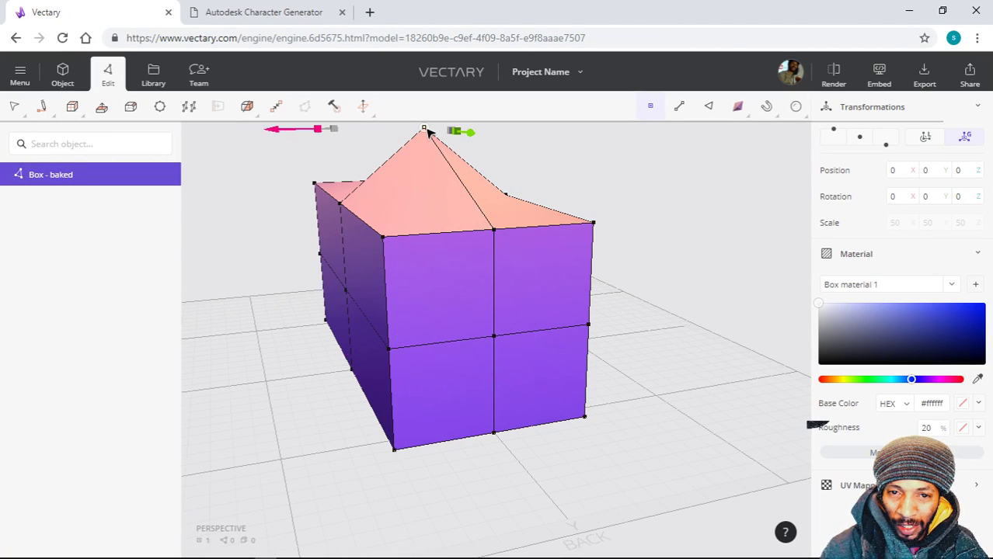
{"action": "left_click", "coordinate": [593, 223], "text": "shift"}
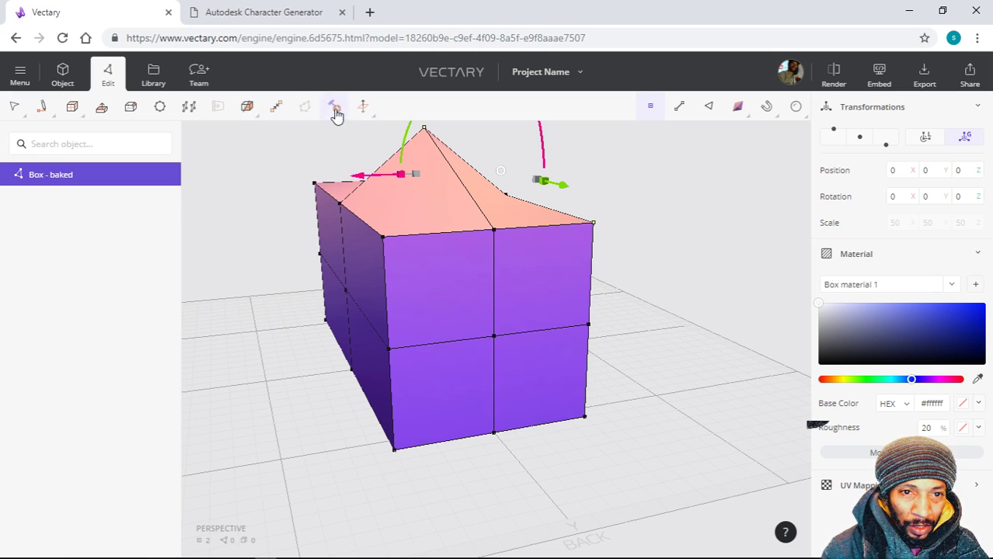
{"action": "mouse_move", "coordinate": [364, 113]}
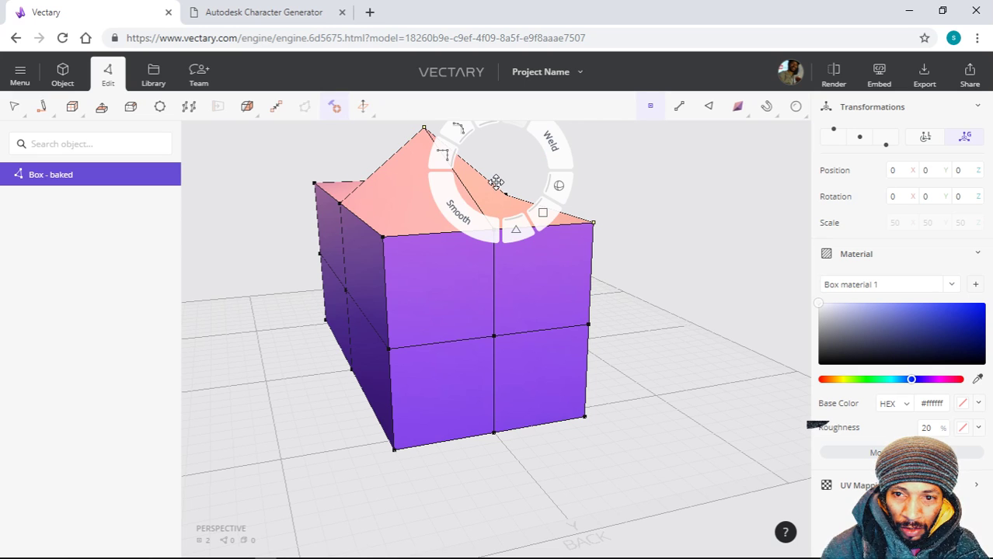
{"action": "left_click", "coordinate": [554, 147]}
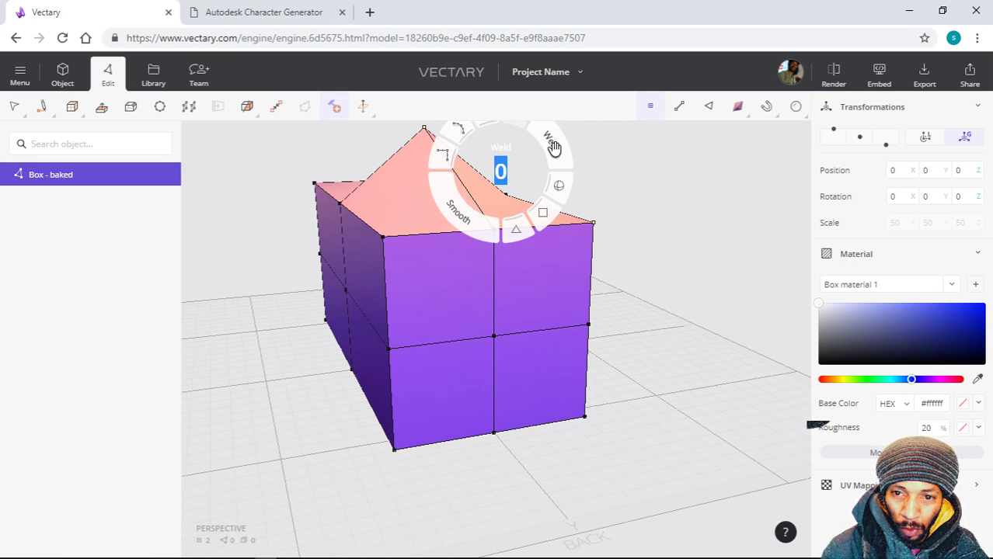
{"action": "type", "text": "1"}
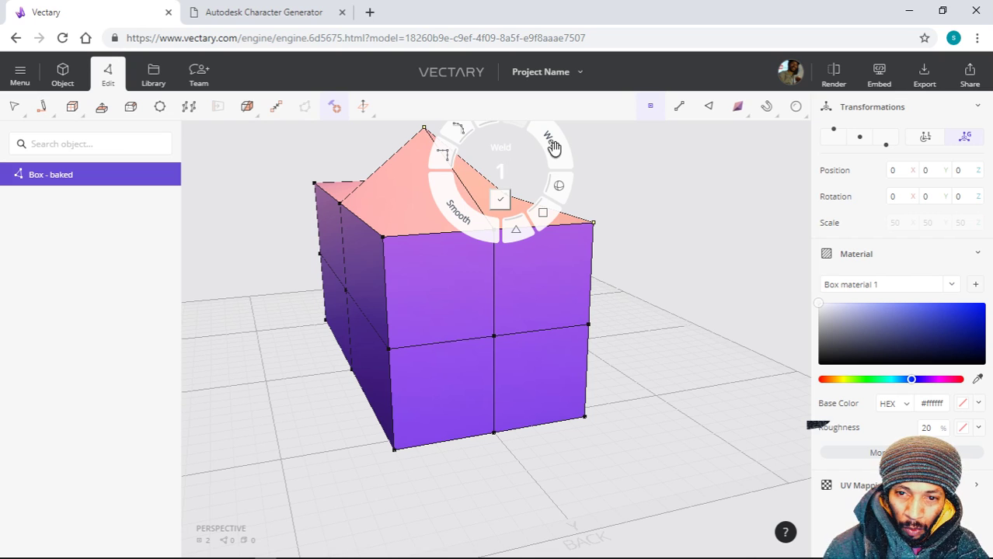
{"action": "key", "text": "Return"}
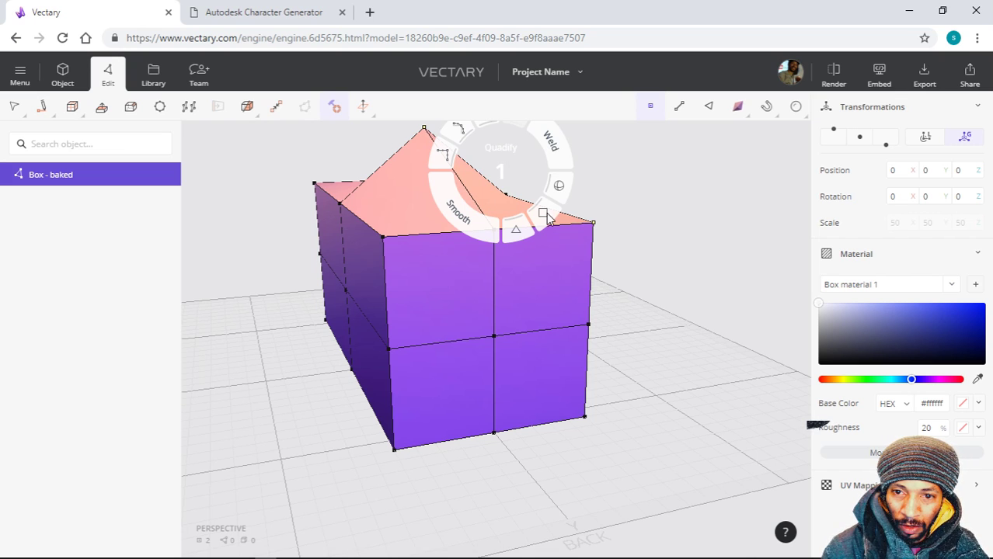
{"action": "scroll", "coordinate": [610, 163], "scroll_direction": "down", "scroll_amount": 2}
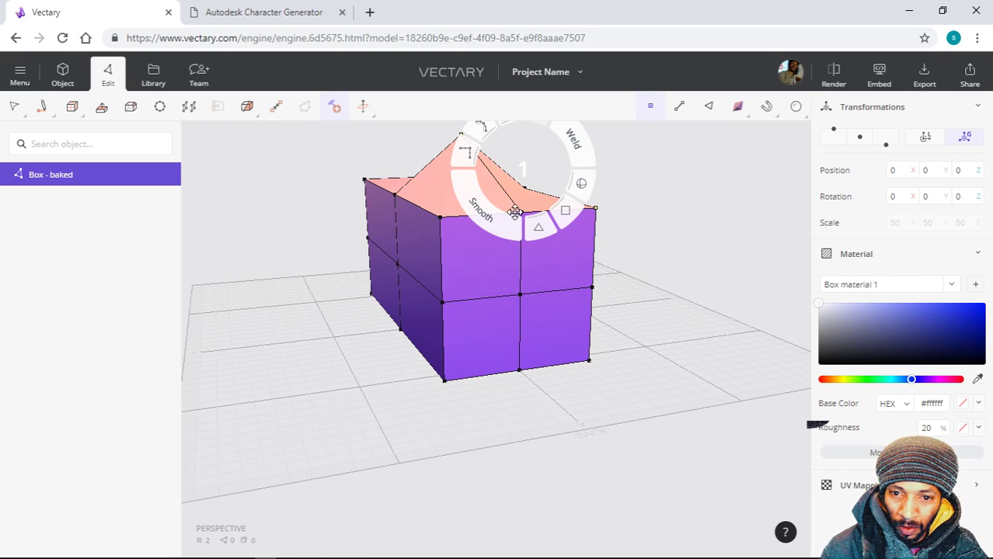
{"action": "left_click", "coordinate": [537, 226]}
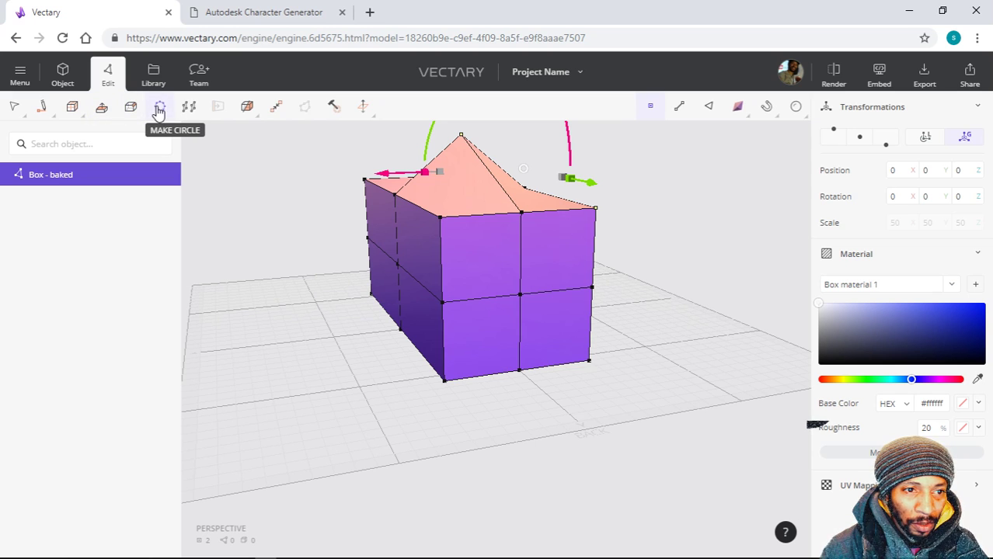
{"action": "left_click", "coordinate": [159, 111]}
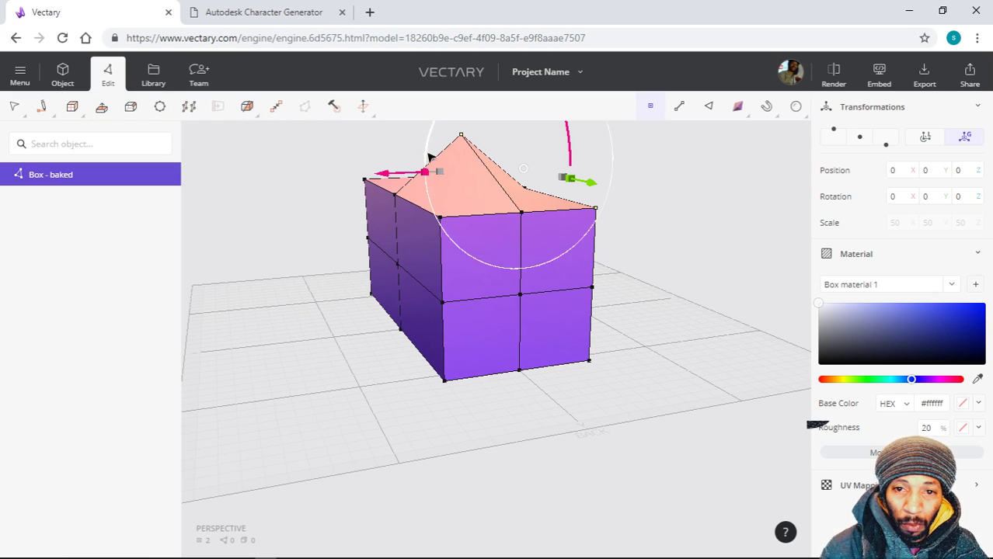
- Bridge the roof peak to the selected upper back corner, and bridge it to the diagonally opposite upper front corner as well
{"action": "left_click", "coordinate": [188, 108]}
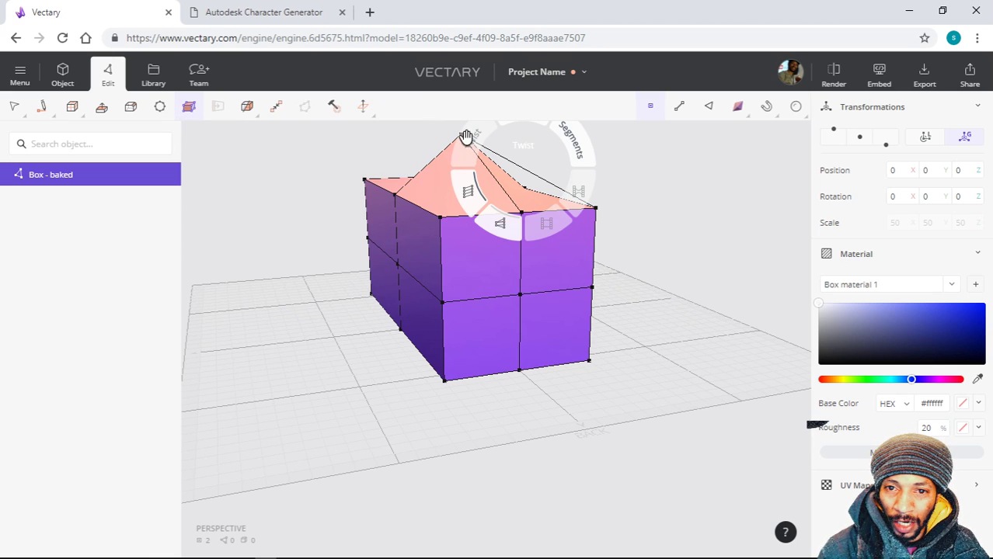
{"action": "scroll", "coordinate": [324, 275], "scroll_direction": "down", "scroll_amount": 2}
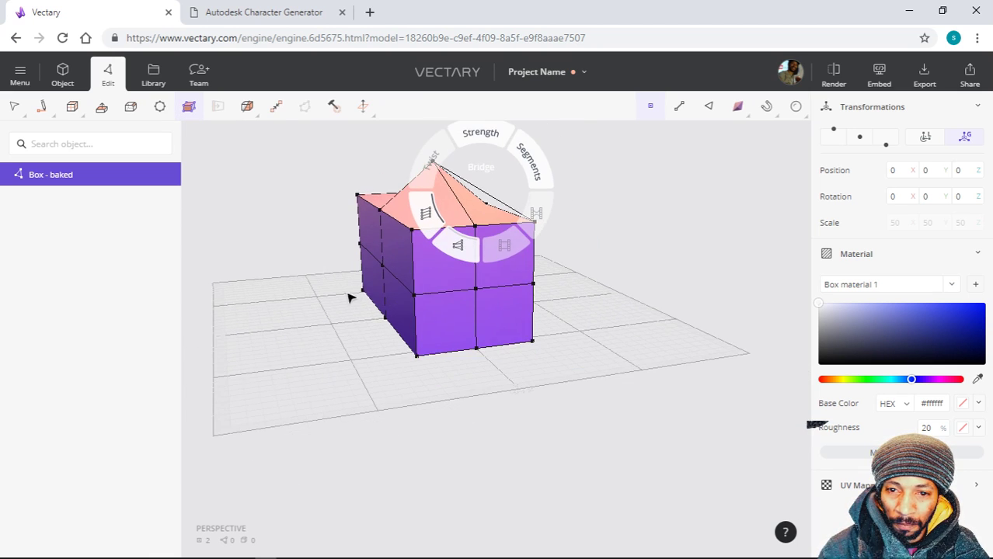
{"action": "left_click_drag", "start_coordinate": [348, 297], "coordinate": [565, 318]}
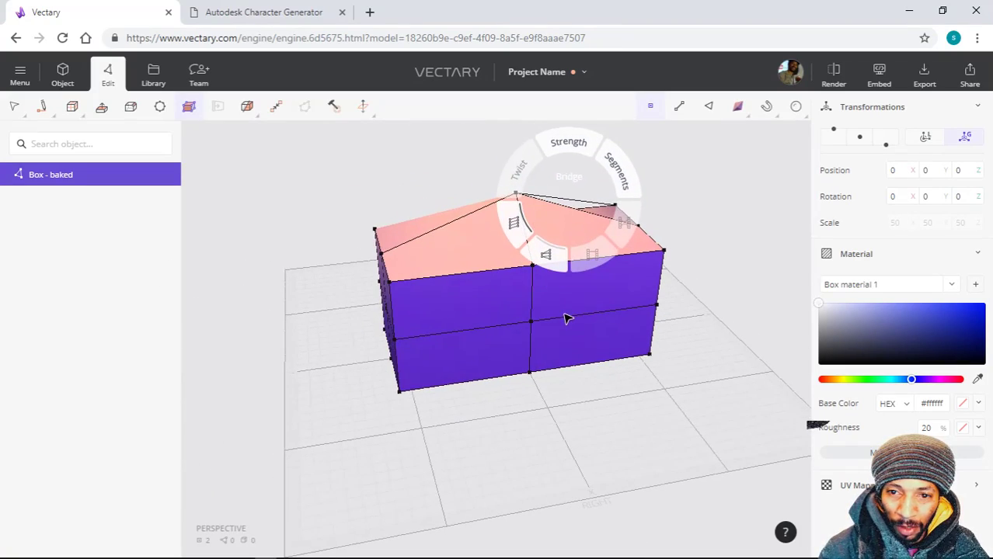
{"action": "left_click", "coordinate": [396, 290]}
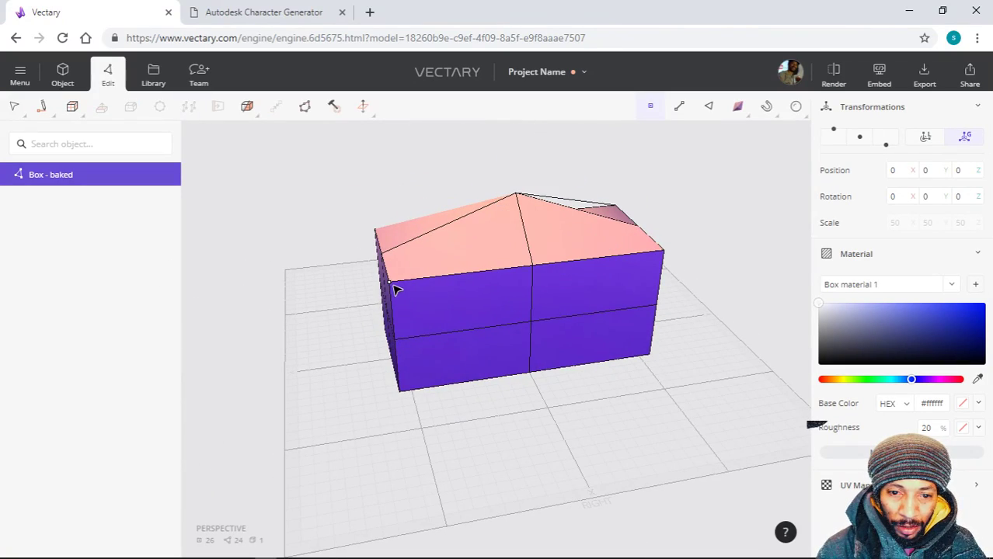
{"action": "left_click", "coordinate": [517, 197]}
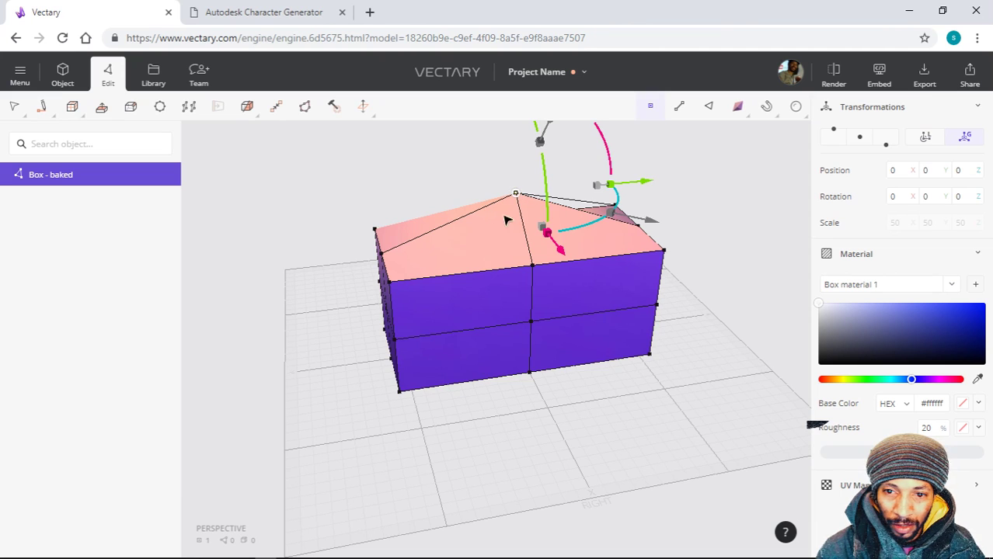
{"action": "left_click", "coordinate": [390, 283], "text": "shift"}
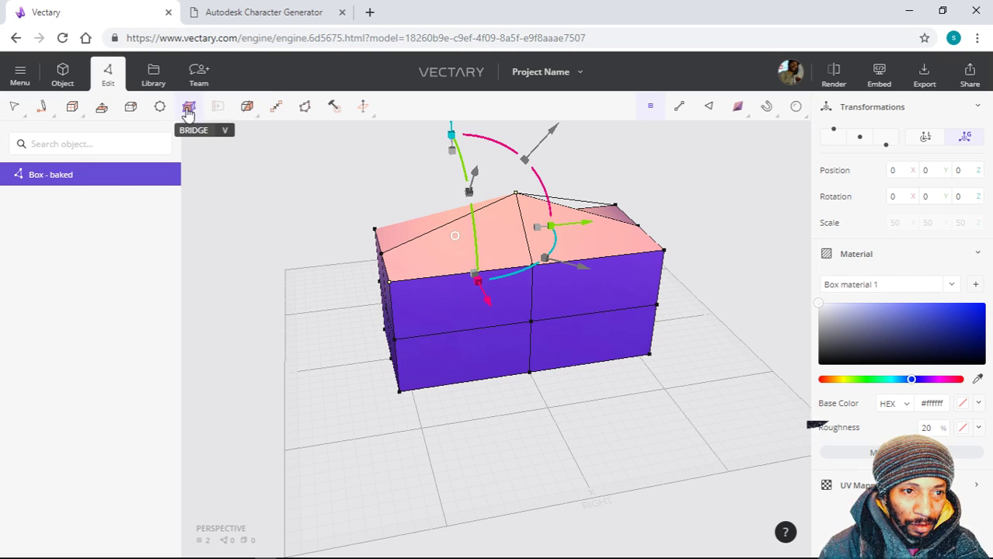
{"action": "left_click", "coordinate": [189, 108]}
{"action": "left_click_drag", "start_coordinate": [316, 341], "coordinate": [633, 361]}
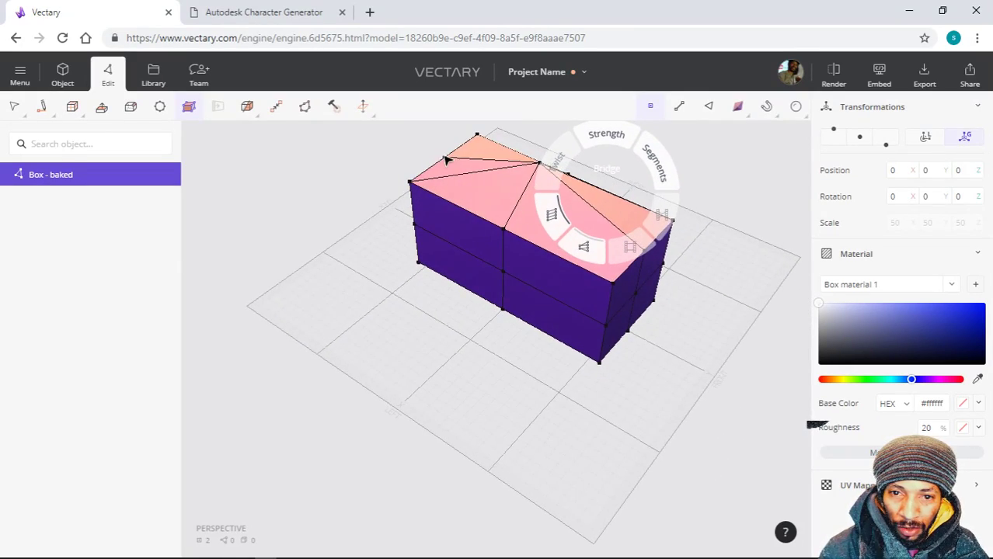
- Delete the middle vertices on the upper edges of the box's two short ends
{"action": "left_click", "coordinate": [413, 284]}
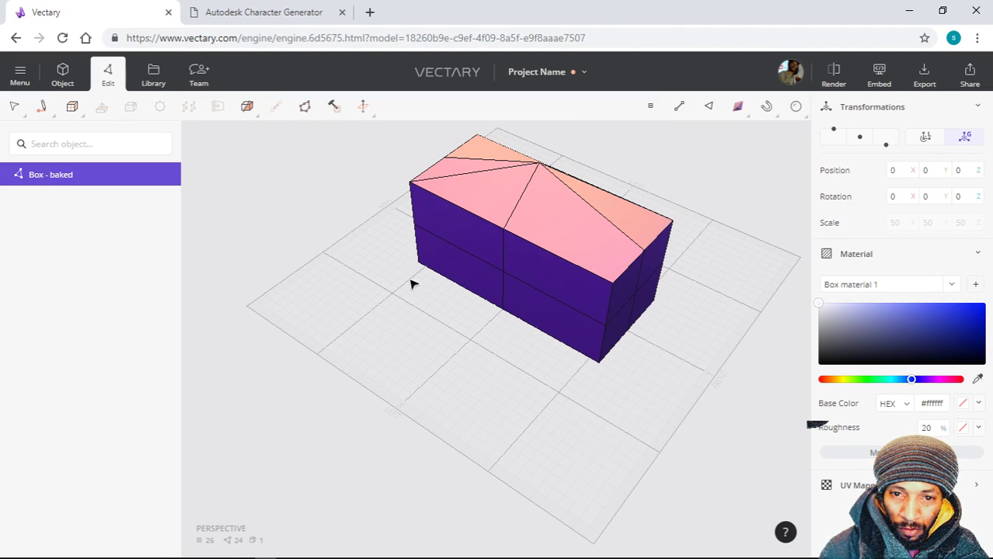
{"action": "left_click", "coordinate": [445, 159]}
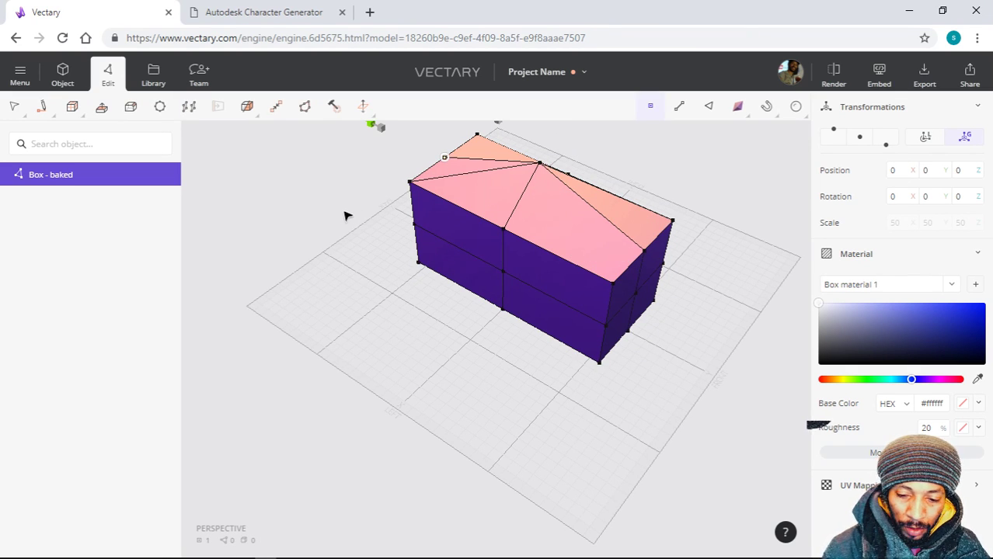
{"action": "key", "text": "Delete"}
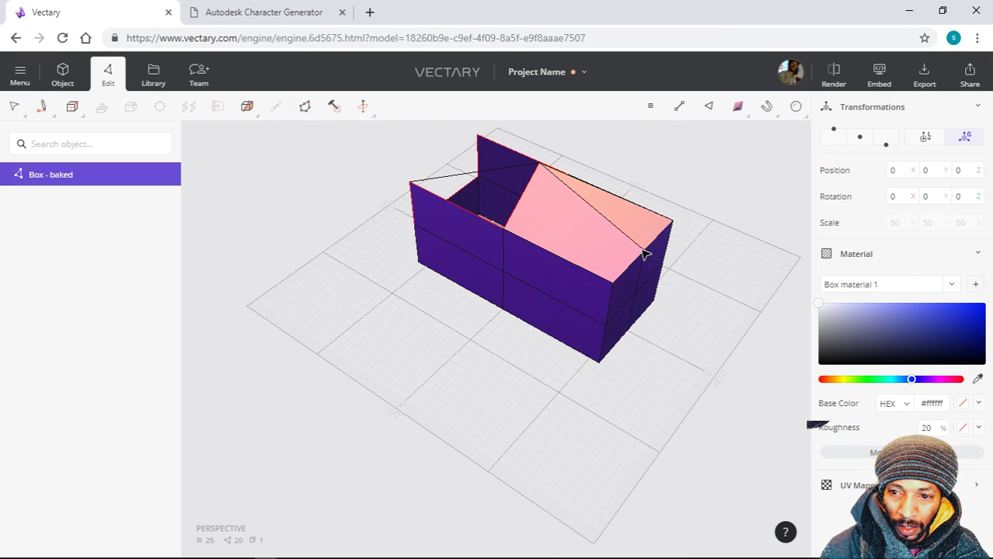
{"action": "left_click", "coordinate": [643, 251]}
{"action": "key", "text": "Delete"}
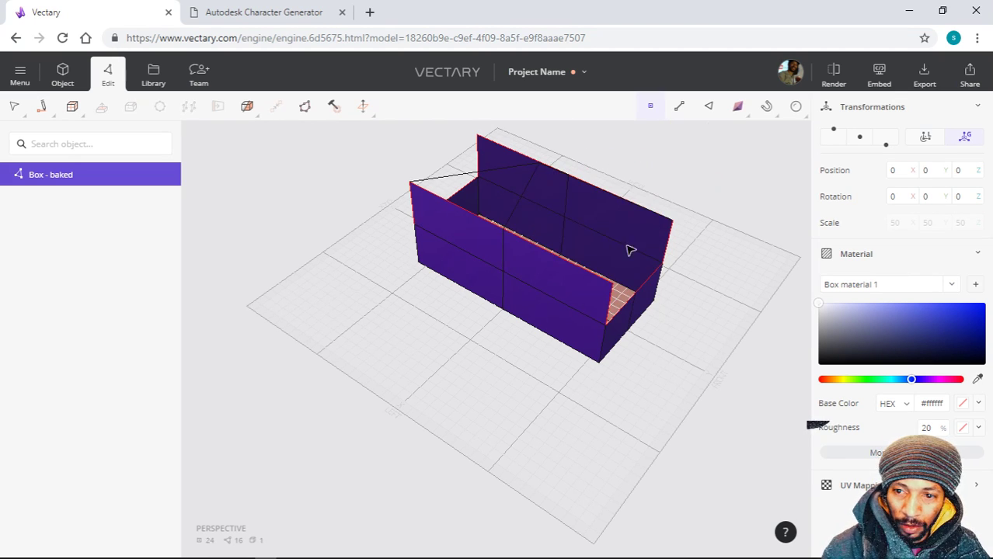
- Select the two upper corner vertices at the front end and connect them with Bridge
{"action": "right_click_drag", "start_coordinate": [629, 250], "coordinate": [618, 223]}
{"action": "left_click", "coordinate": [611, 221]}
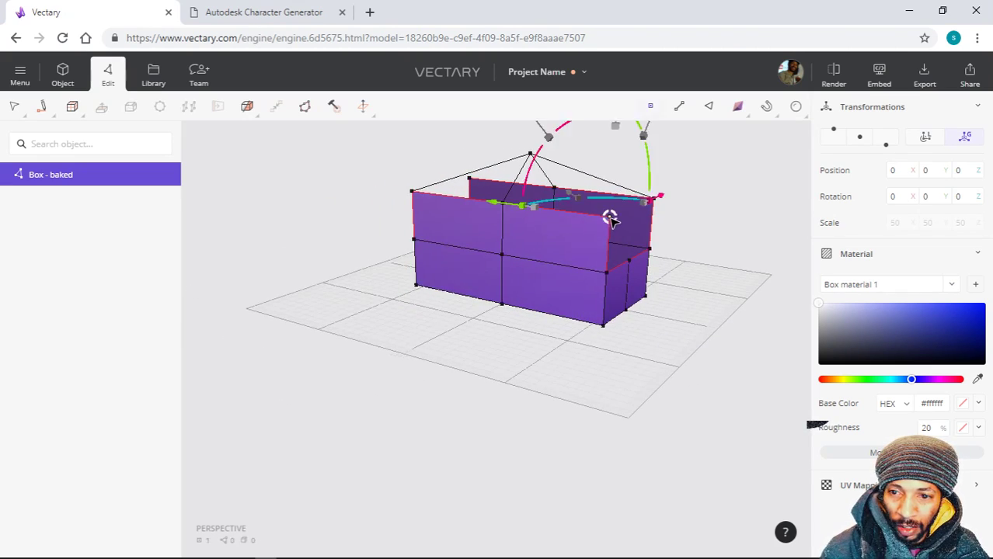
{"action": "right_click_drag", "start_coordinate": [698, 234], "coordinate": [609, 273]}
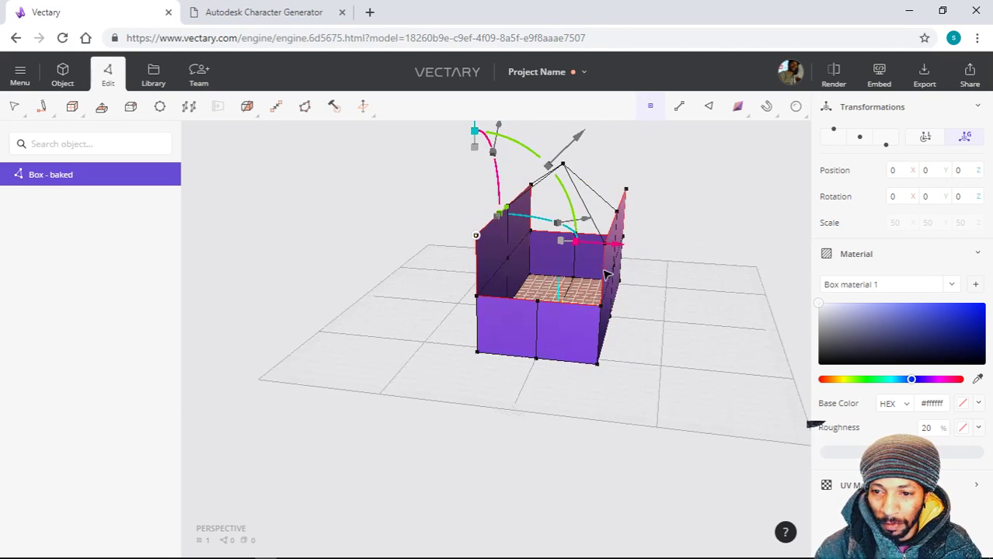
{"action": "scroll", "coordinate": [664, 303], "scroll_direction": "up", "scroll_amount": 3}
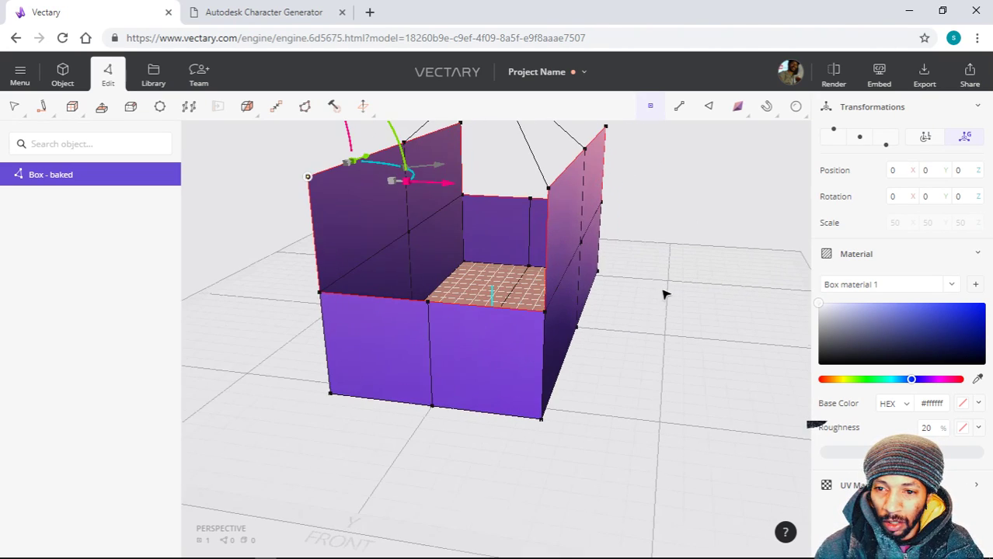
{"action": "left_click", "coordinate": [551, 195], "text": "shift"}
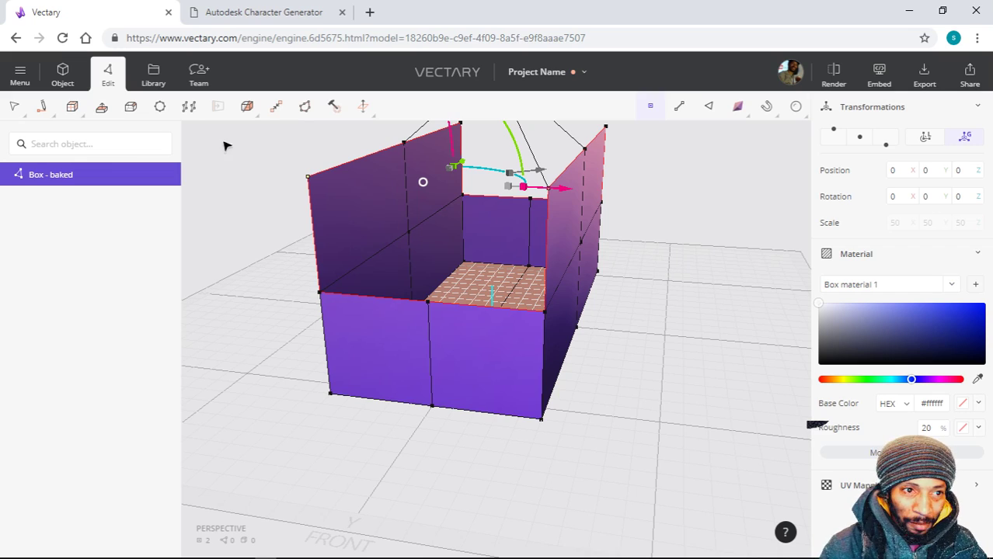
{"action": "left_click", "coordinate": [188, 109]}
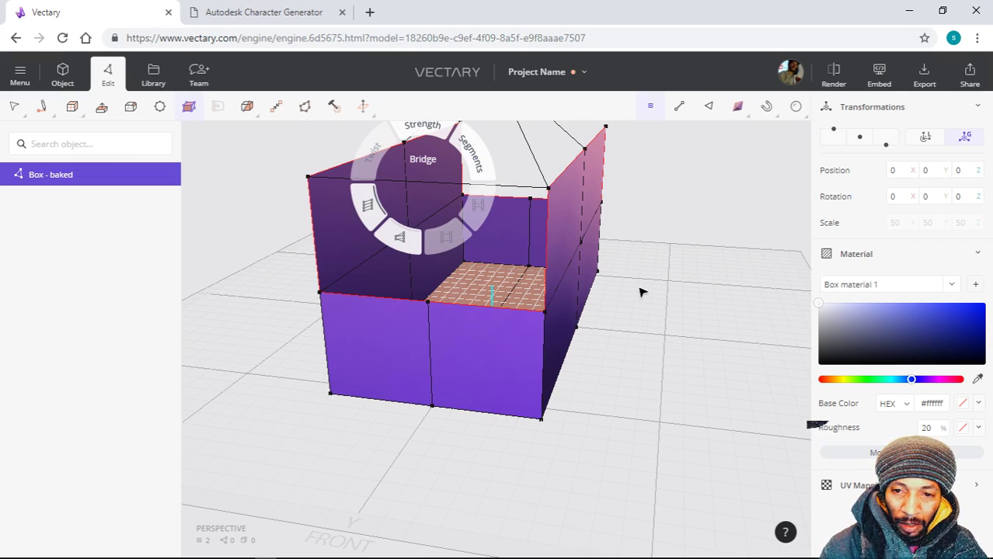
- Select the two upper corner vertices at the open back end and connect them with Bridge
{"action": "scroll", "coordinate": [660, 303], "scroll_direction": "down", "scroll_amount": 2}
{"action": "left_click_drag", "start_coordinate": [681, 312], "coordinate": [454, 246]}
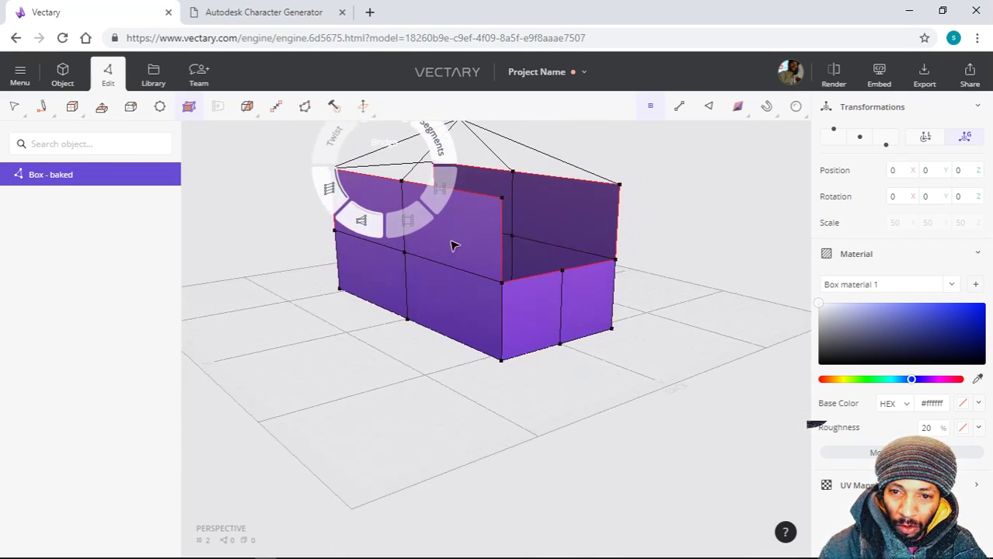
{"action": "left_click", "coordinate": [506, 205]}
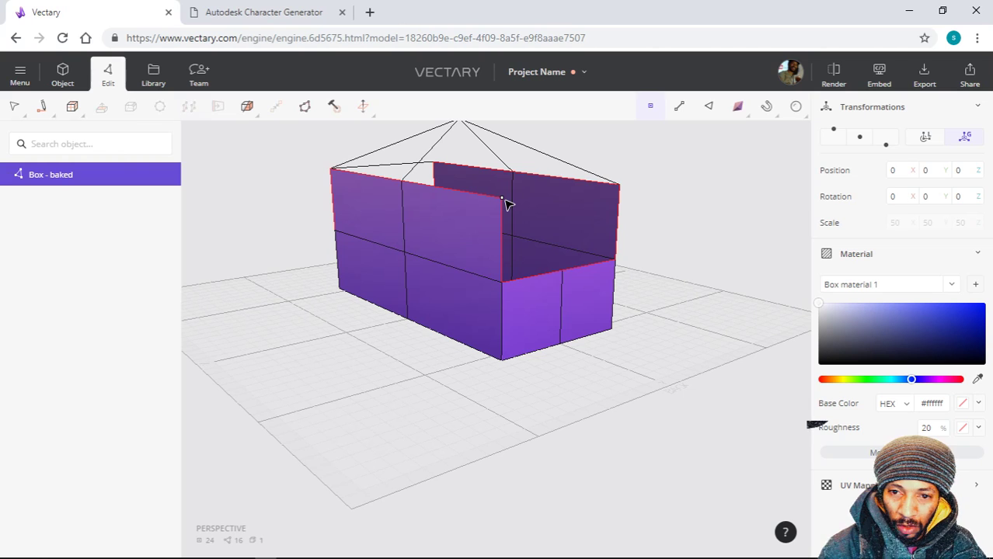
{"action": "left_click", "coordinate": [620, 187]}
{"action": "left_click_drag", "start_coordinate": [565, 264], "coordinate": [614, 298]}
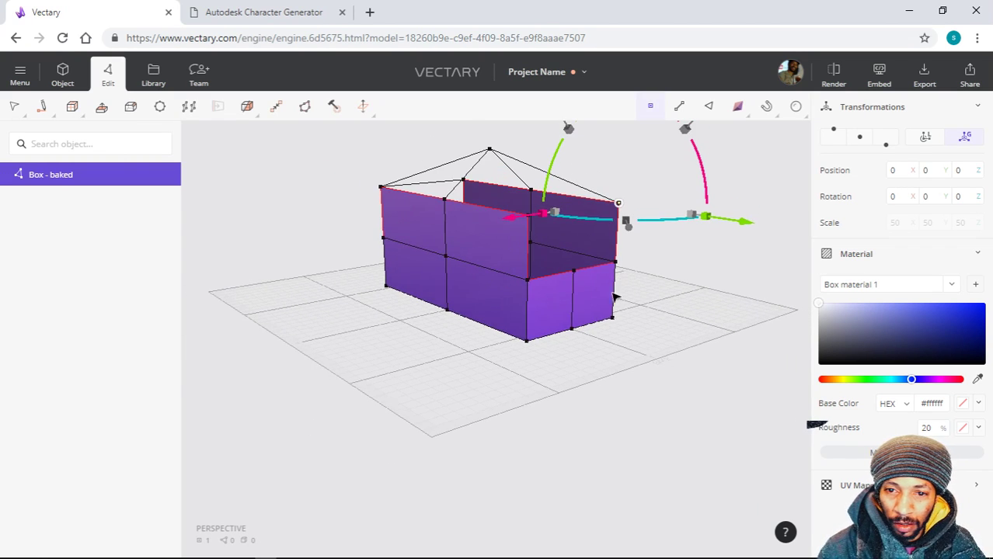
{"action": "left_click_drag", "start_coordinate": [578, 337], "coordinate": [584, 366]}
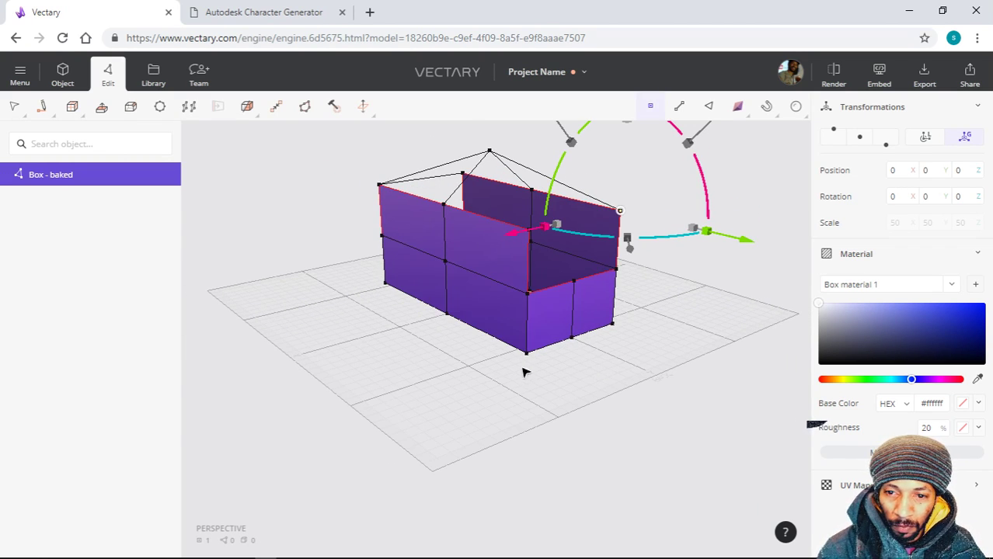
{"action": "left_click_drag", "start_coordinate": [524, 373], "coordinate": [440, 350]}
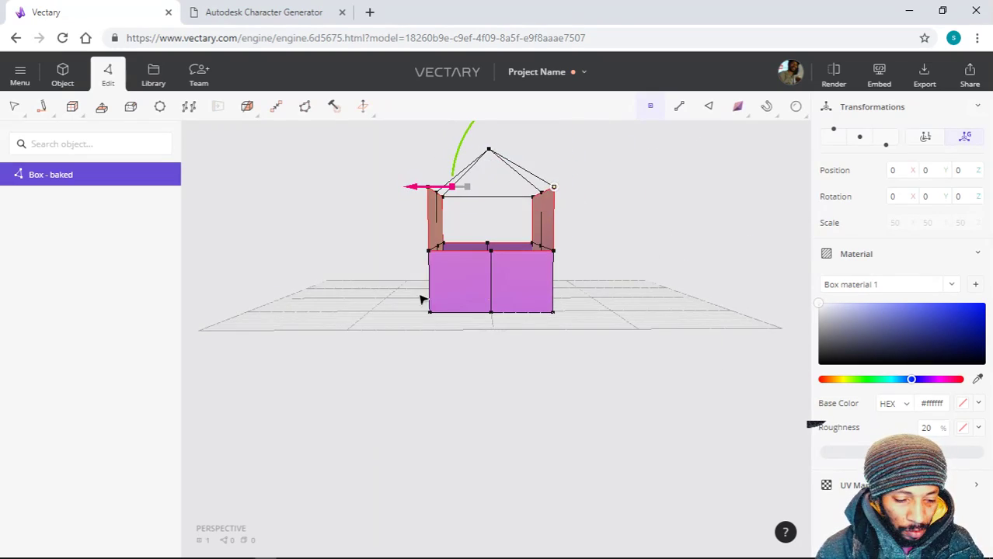
{"action": "left_click_drag", "start_coordinate": [400, 267], "coordinate": [392, 306]}
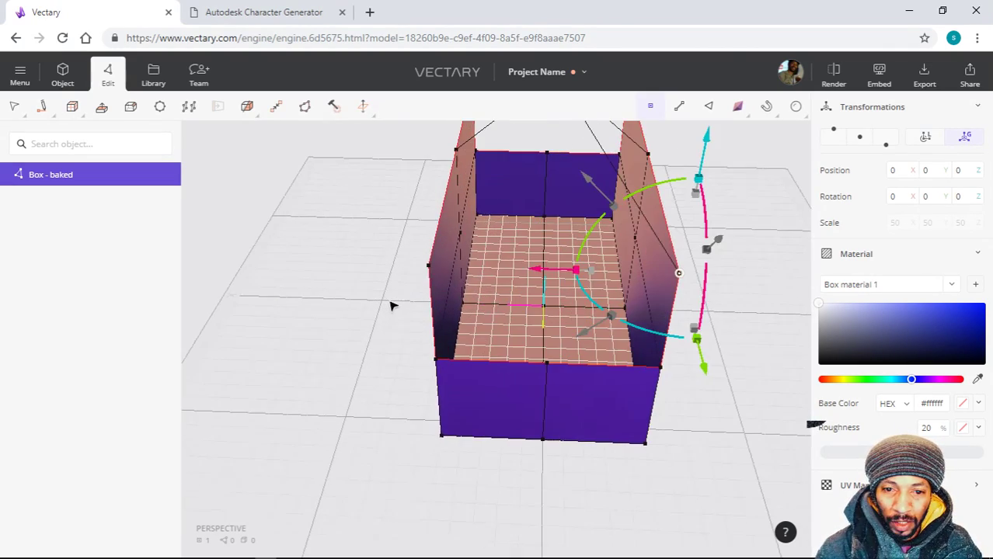
{"action": "left_click", "coordinate": [430, 267], "text": "shift"}
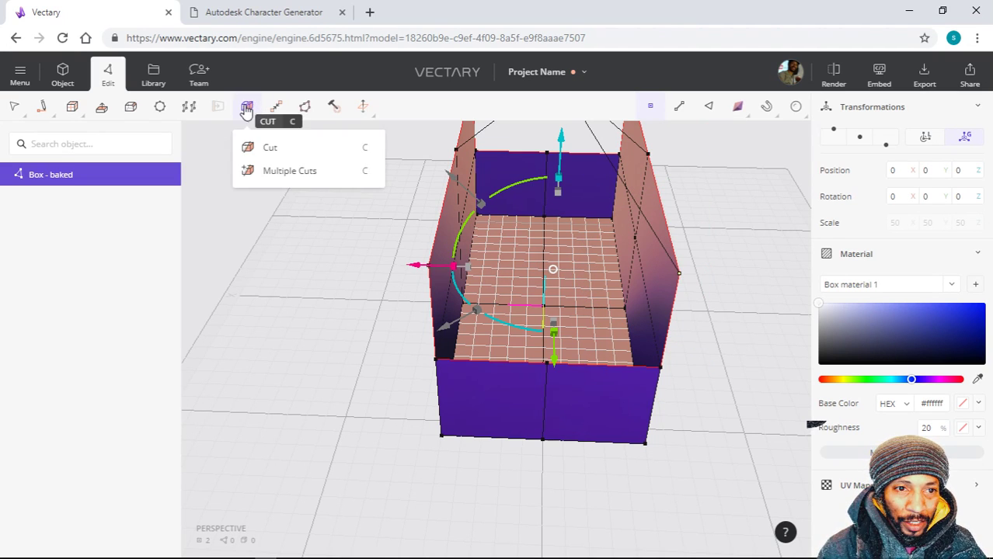
{"action": "left_click", "coordinate": [188, 106]}
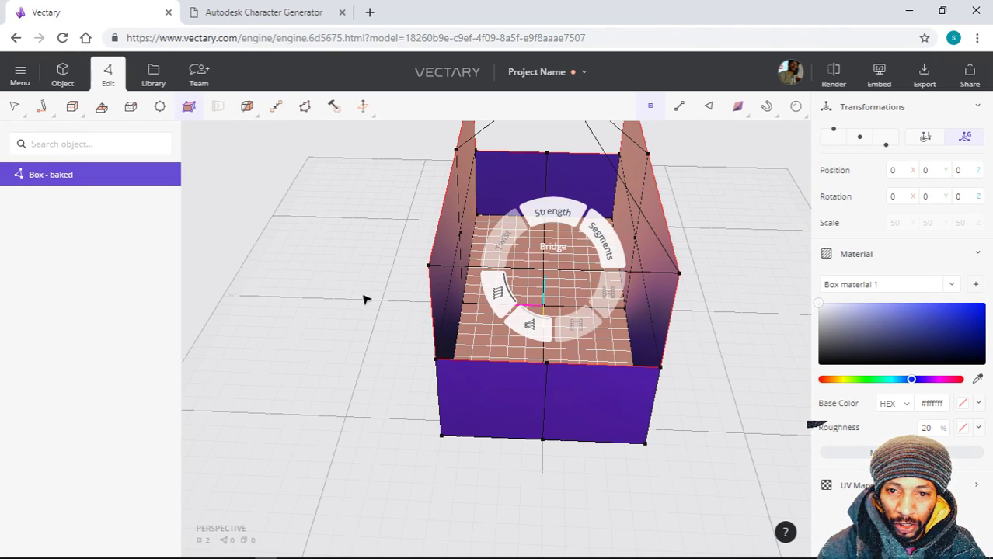
- Select the roof peak and an unconnected upper corner vertex on one long wall, and connect them with Bridge
{"action": "left_click_drag", "start_coordinate": [366, 295], "coordinate": [641, 365]}
{"action": "scroll", "coordinate": [641, 365], "scroll_direction": "down", "scroll_amount": 5}
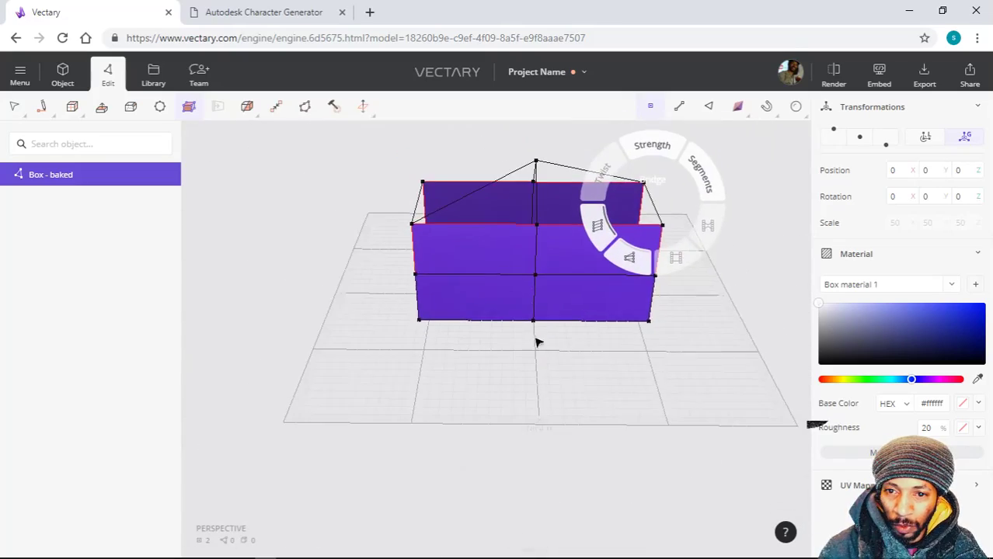
{"action": "left_click_drag", "start_coordinate": [536, 341], "coordinate": [501, 352]}
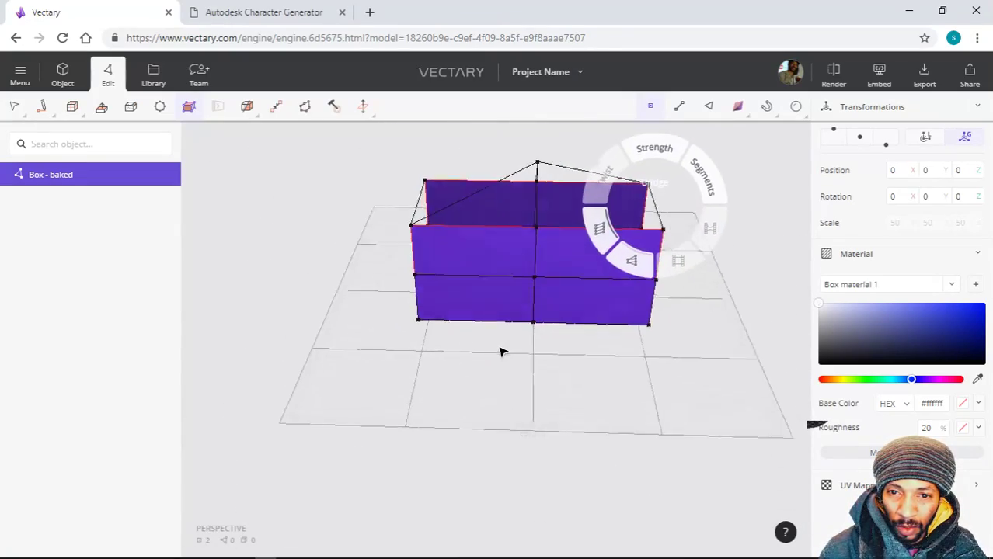
{"action": "left_click", "coordinate": [539, 165]}
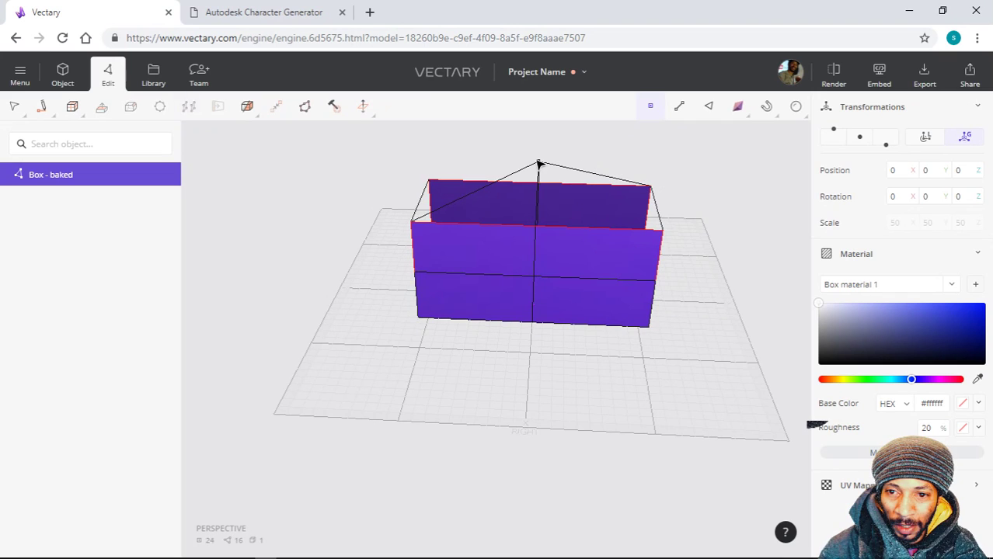
{"action": "left_click", "coordinate": [429, 183]}
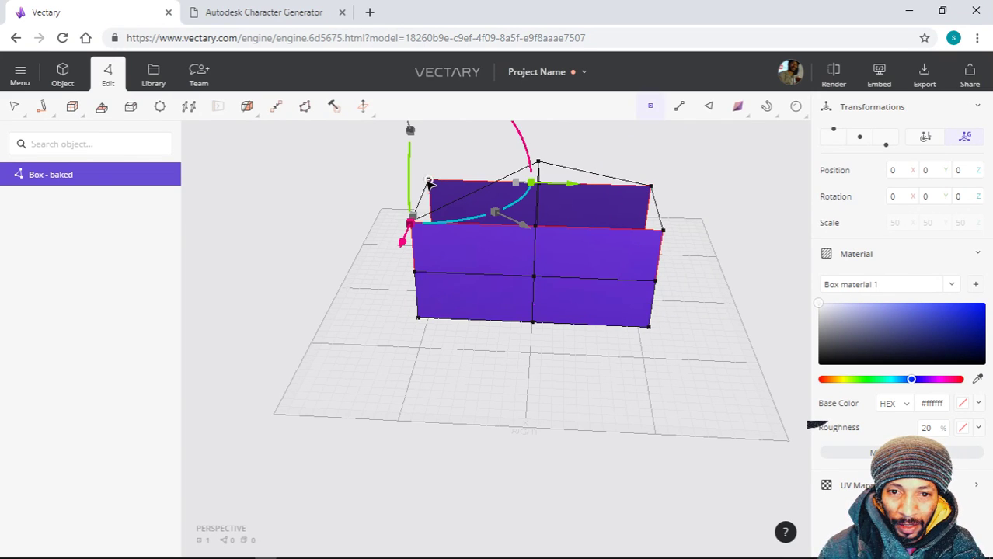
{"action": "left_click", "coordinate": [540, 164], "text": "shift"}
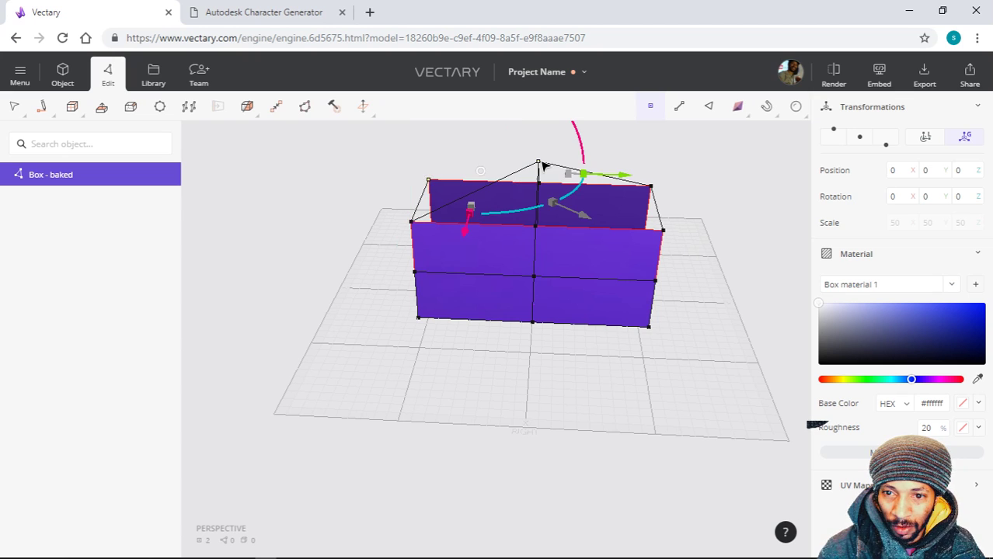
{"action": "left_click", "coordinate": [188, 107]}
- Try to bridge the last unconnected upper corner vertex to the roof peak
{"action": "left_click", "coordinate": [667, 236]}
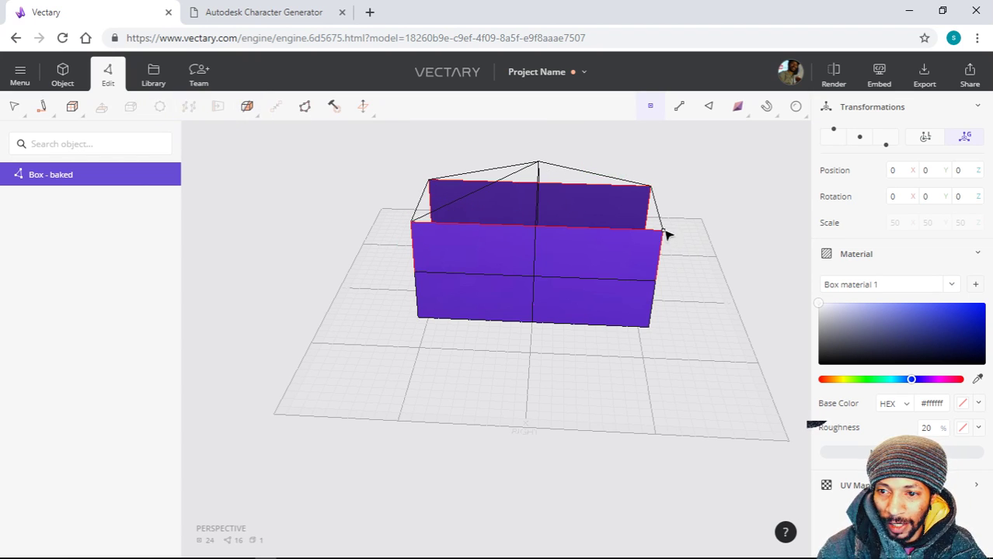
{"action": "left_click", "coordinate": [539, 164]}
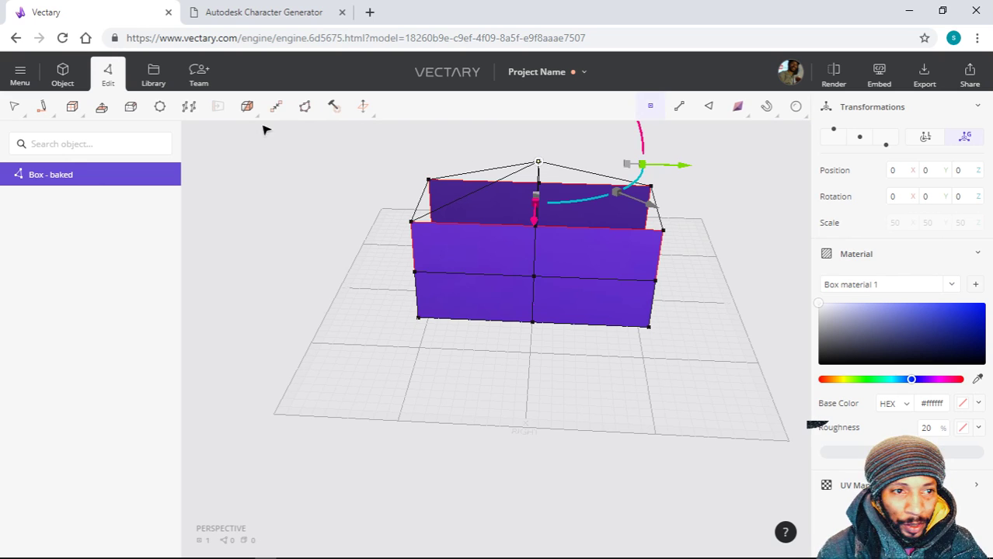
{"action": "left_click", "coordinate": [189, 107]}
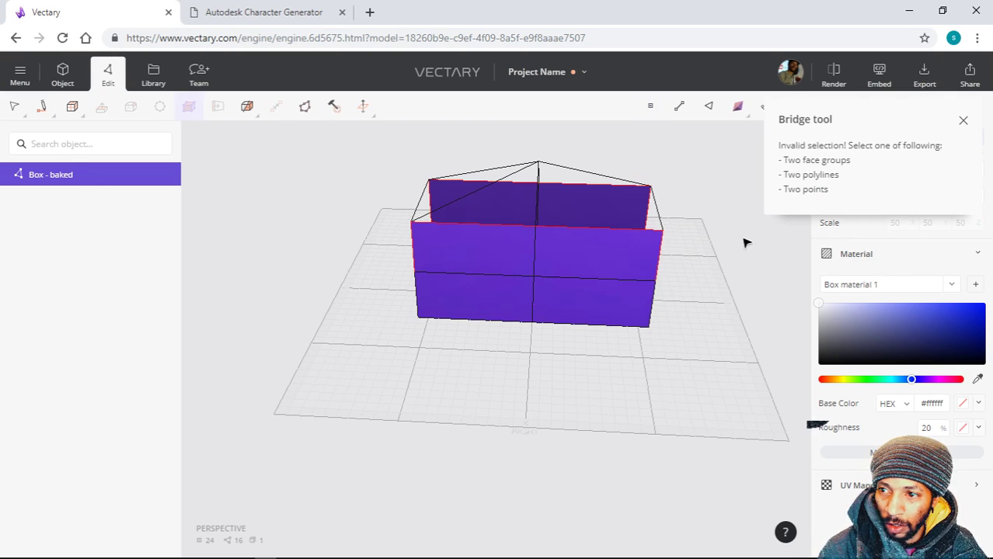
- Select the last unconnected upper corner vertex together with the roof peak and connect them with Bridge
{"action": "left_click_drag", "start_coordinate": [734, 246], "coordinate": [463, 288]}
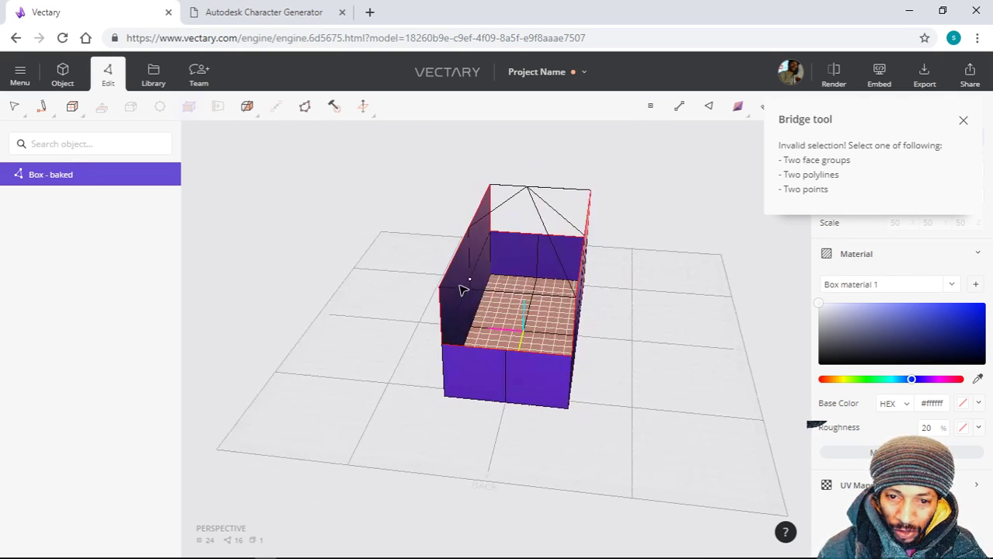
{"action": "left_click", "coordinate": [439, 288]}
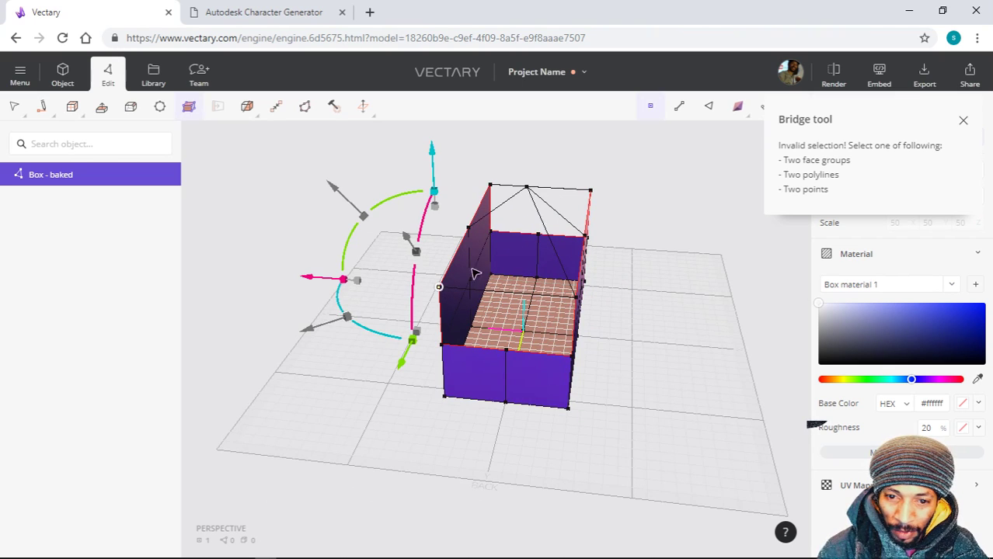
{"action": "left_click", "coordinate": [527, 189], "text": "shift"}
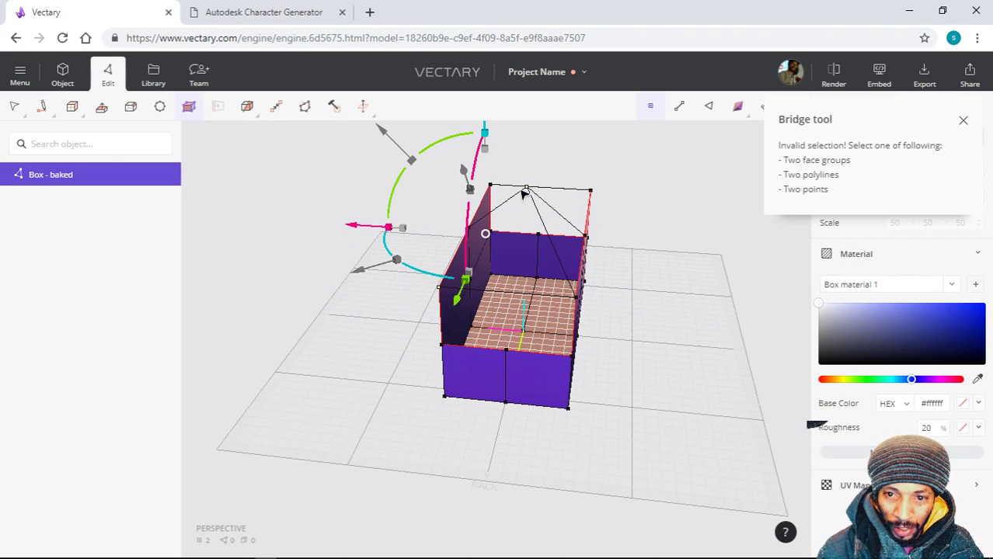
{"action": "left_click", "coordinate": [188, 106]}
{"action": "right_click_drag", "start_coordinate": [318, 285], "coordinate": [706, 273]}
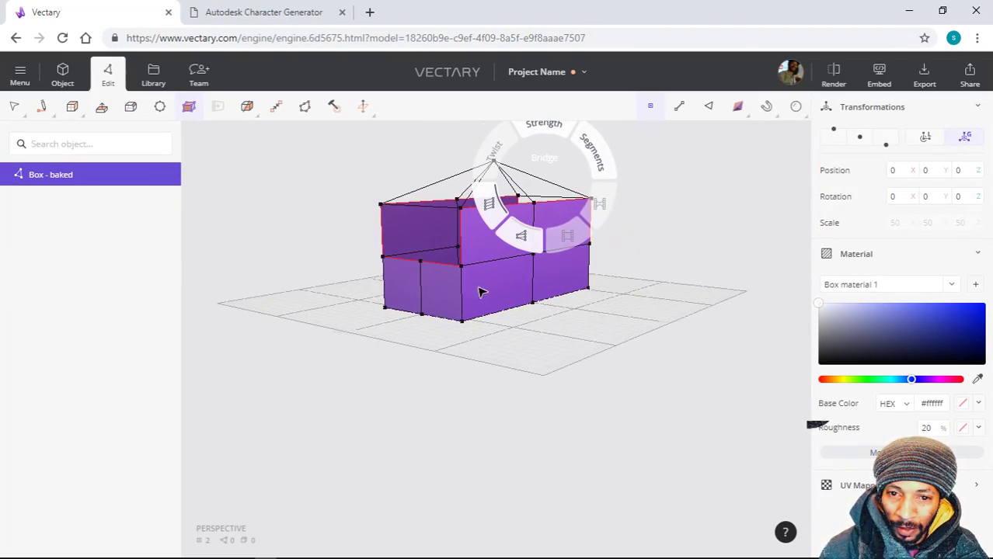
{"action": "right_click_drag", "start_coordinate": [413, 357], "coordinate": [397, 373]}
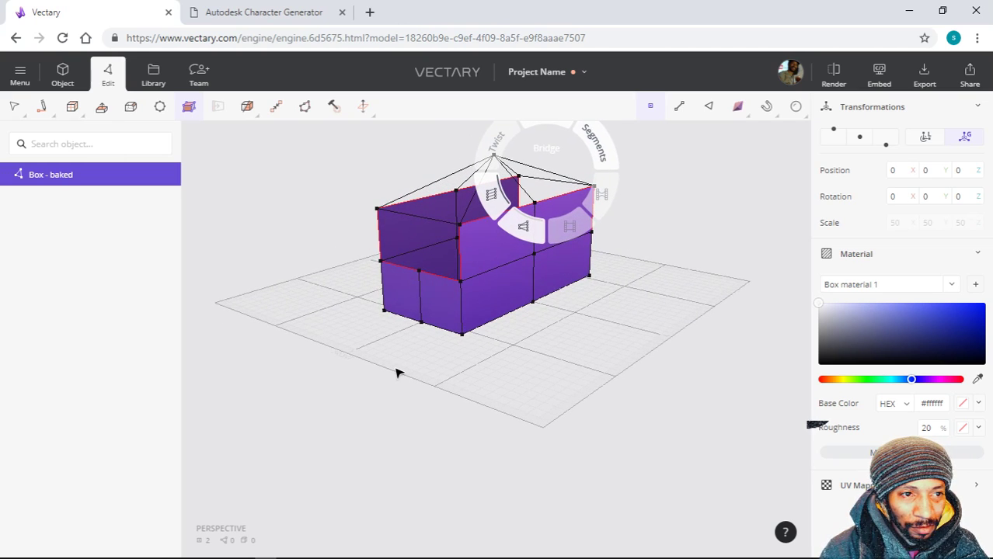
{"action": "mouse_move", "coordinate": [74, 116]}
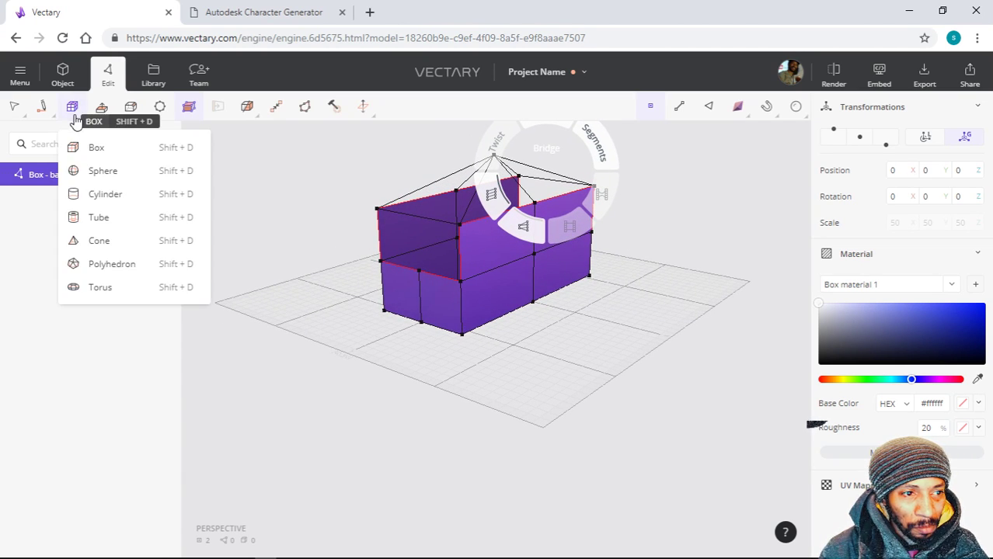
{"action": "mouse_move", "coordinate": [43, 121]}
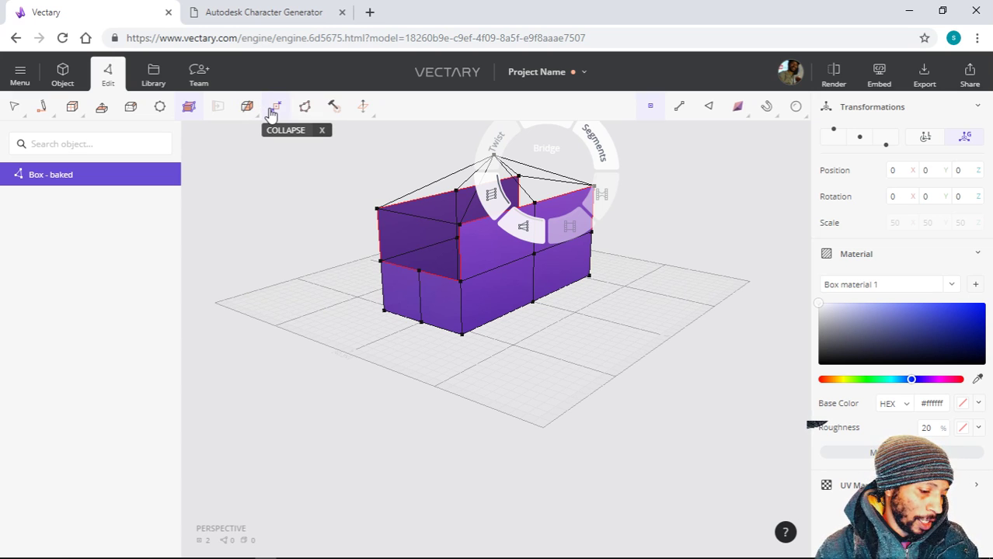
{"action": "left_click", "coordinate": [338, 115]}
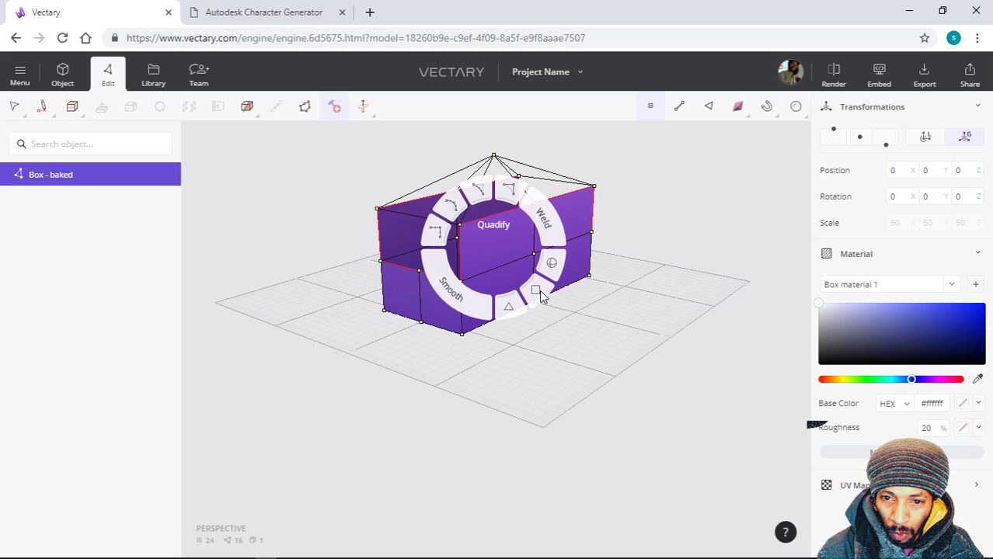
{"action": "left_click", "coordinate": [313, 327]}
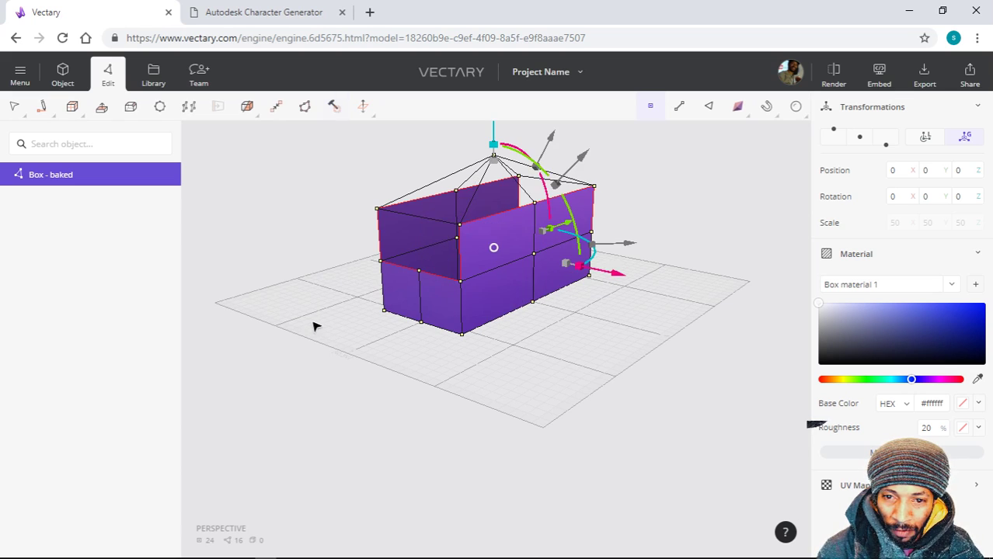
- Select the four corner vertices around the opening above the front end's lower wall and fill it with Cap Open Boundaries
{"action": "left_click_drag", "start_coordinate": [440, 371], "coordinate": [464, 304]}
{"action": "scroll", "coordinate": [462, 373], "scroll_direction": "up", "scroll_amount": 5}
{"action": "left_click_drag", "start_coordinate": [355, 283], "coordinate": [305, 237]}
{"action": "scroll", "coordinate": [445, 168], "scroll_direction": "up", "scroll_amount": 3}
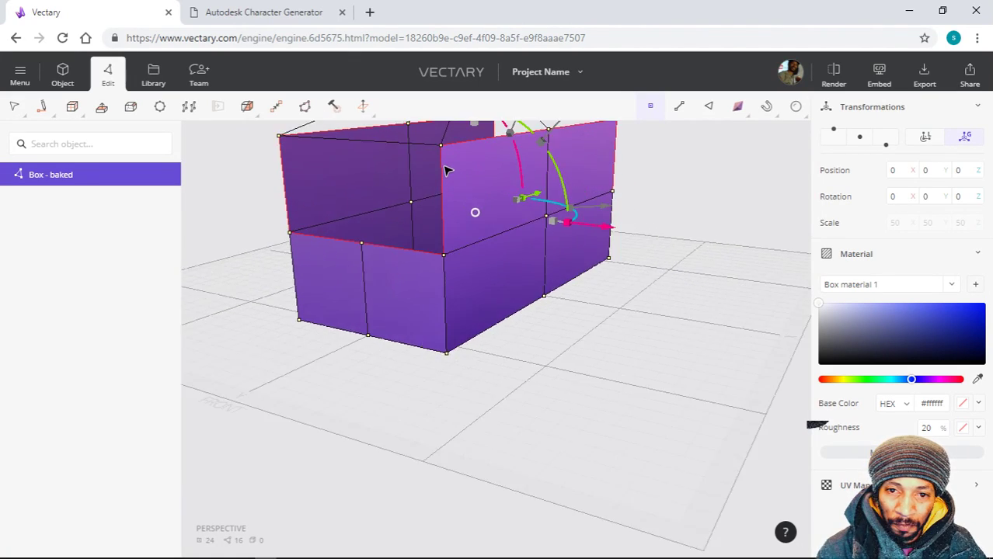
{"action": "scroll", "coordinate": [435, 186], "scroll_direction": "down", "scroll_amount": 5}
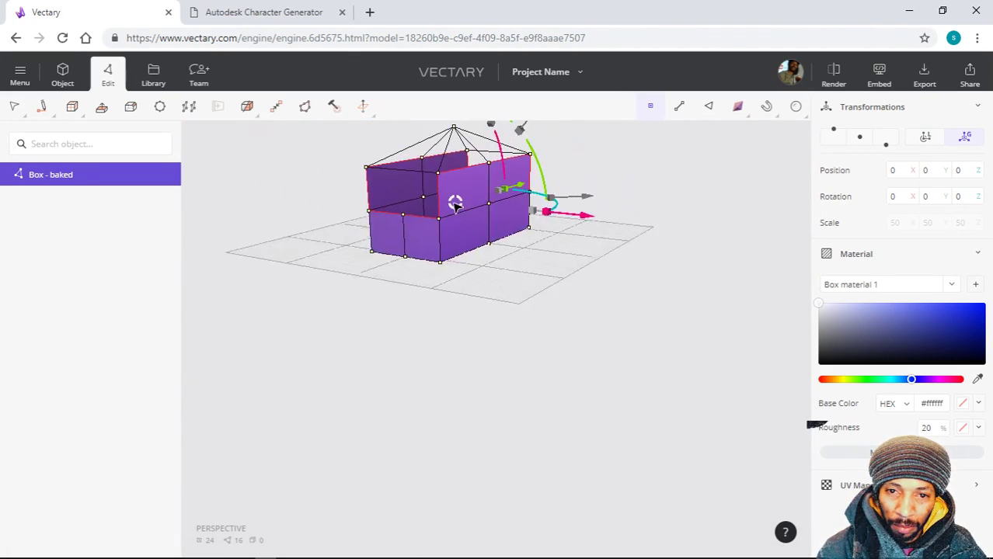
{"action": "scroll", "coordinate": [445, 135], "scroll_direction": "up", "scroll_amount": 5}
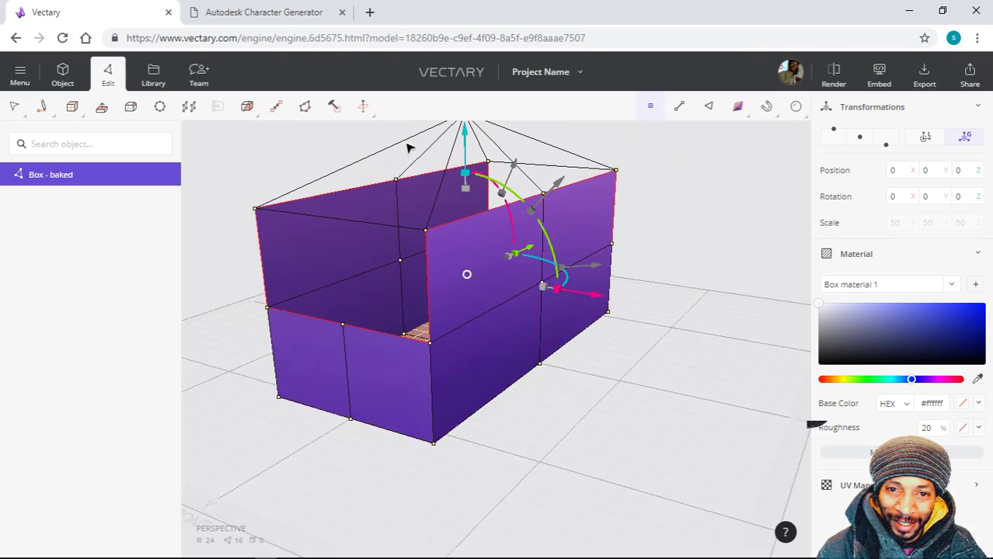
{"action": "left_click_drag", "start_coordinate": [284, 181], "coordinate": [337, 174]}
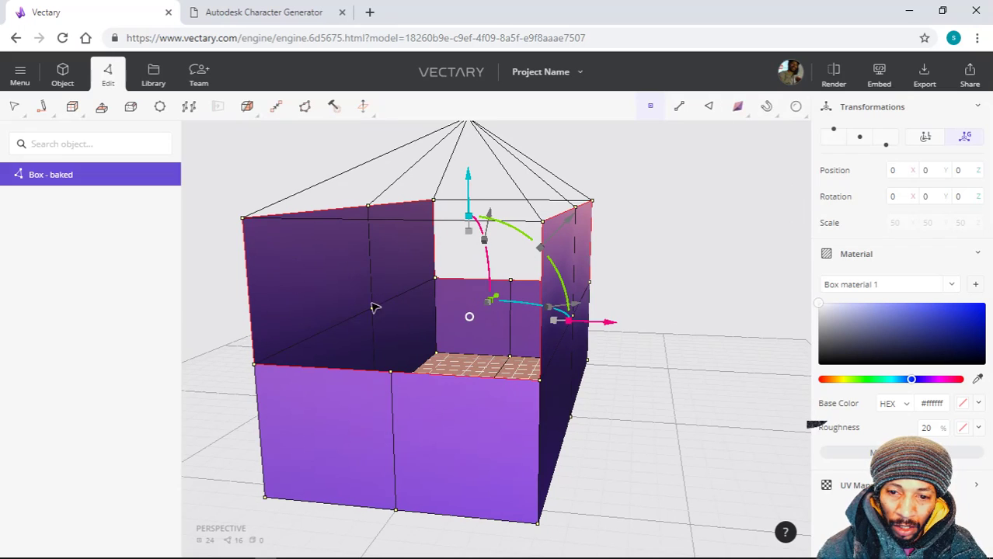
{"action": "left_click", "coordinate": [245, 220]}
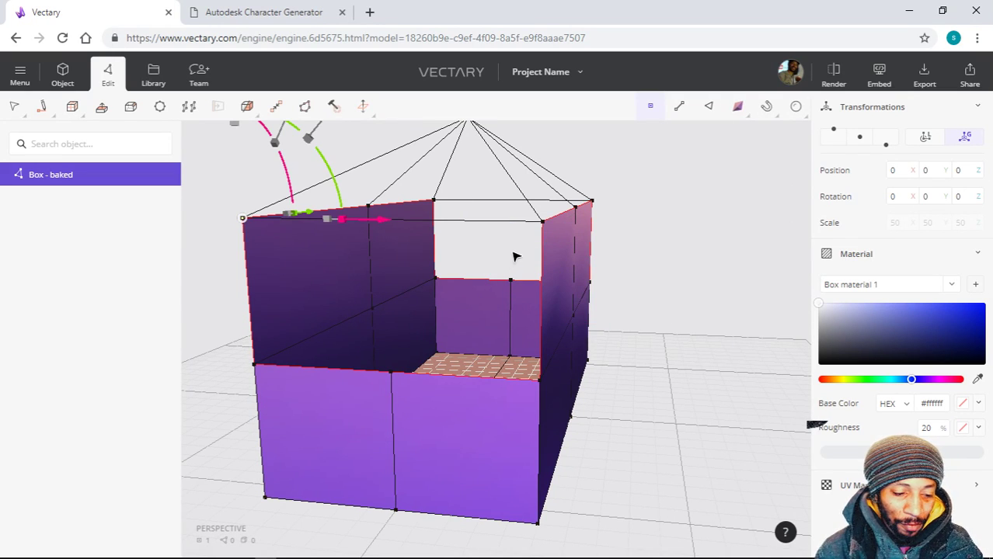
{"action": "left_click", "coordinate": [542, 223], "text": "shift"}
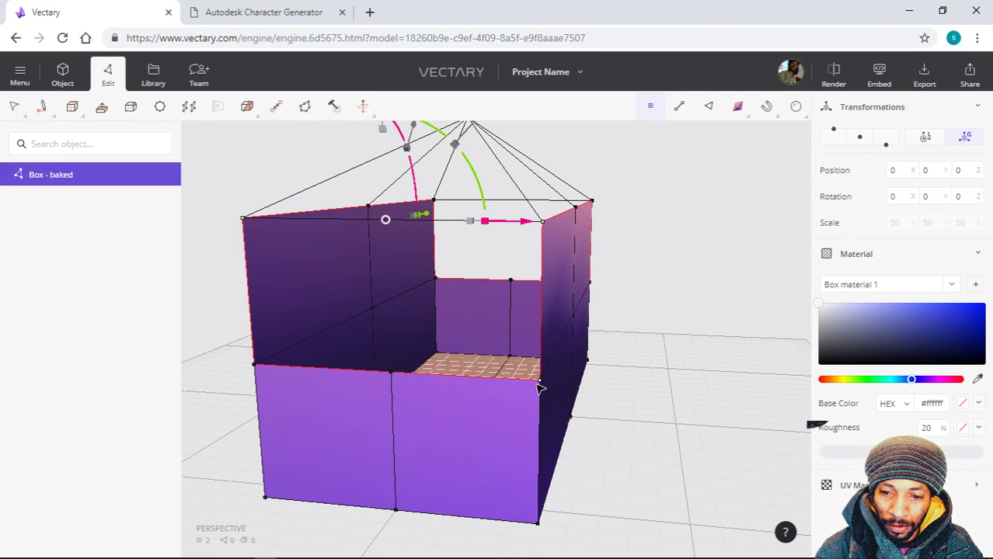
{"action": "left_click", "coordinate": [538, 381], "text": "shift"}
{"action": "left_click", "coordinate": [255, 365], "text": "shift"}
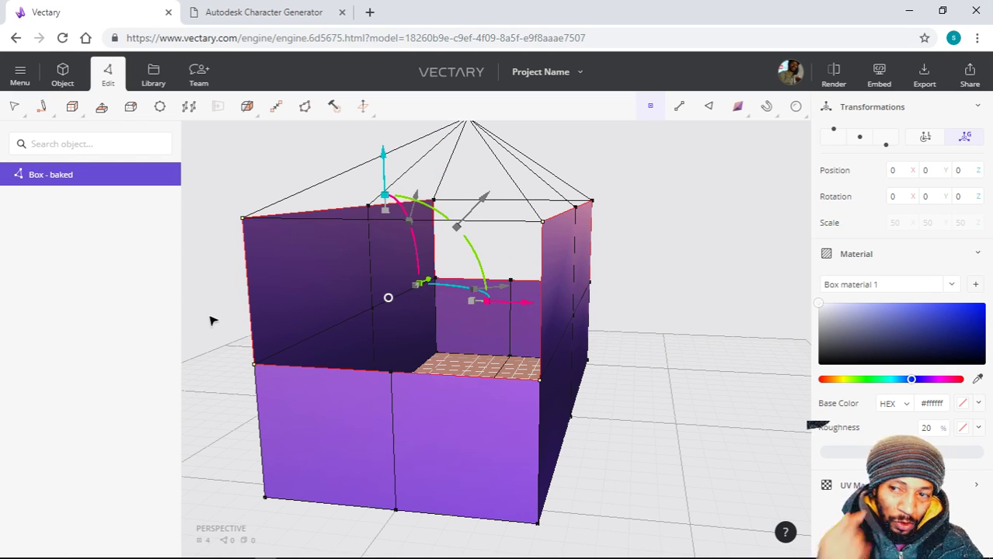
{"action": "left_click", "coordinate": [303, 114]}
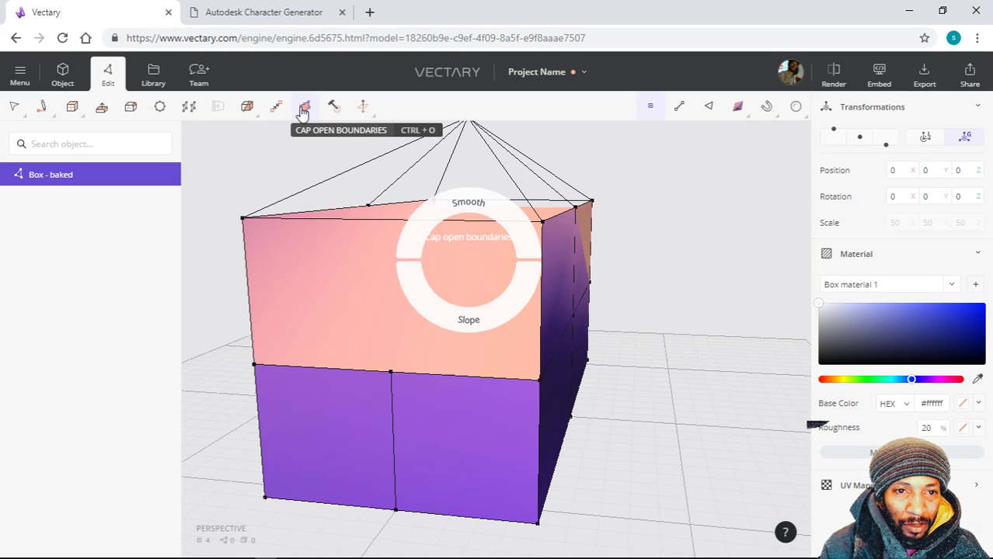
{"action": "left_click_drag", "start_coordinate": [718, 332], "coordinate": [166, 348]}
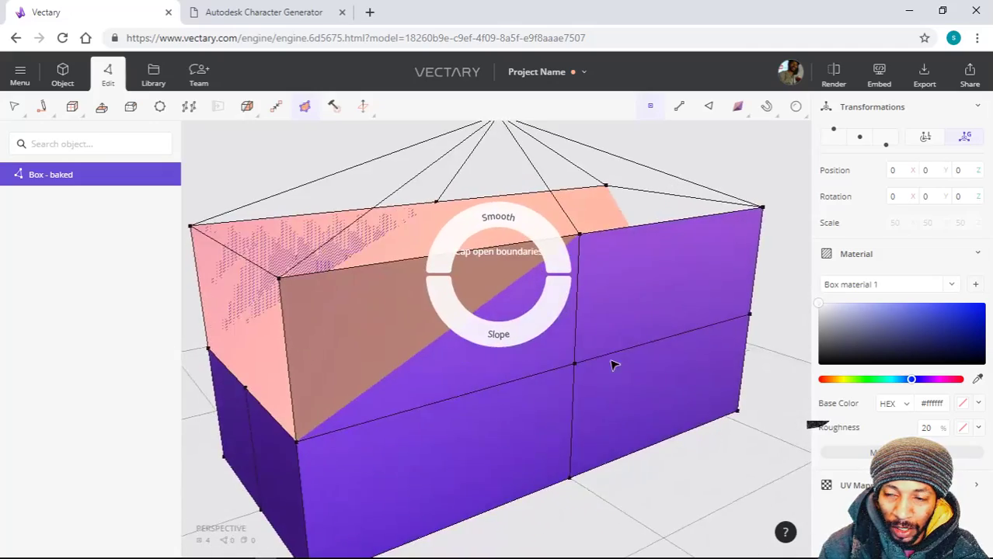
{"action": "left_click_drag", "start_coordinate": [613, 361], "coordinate": [306, 324]}
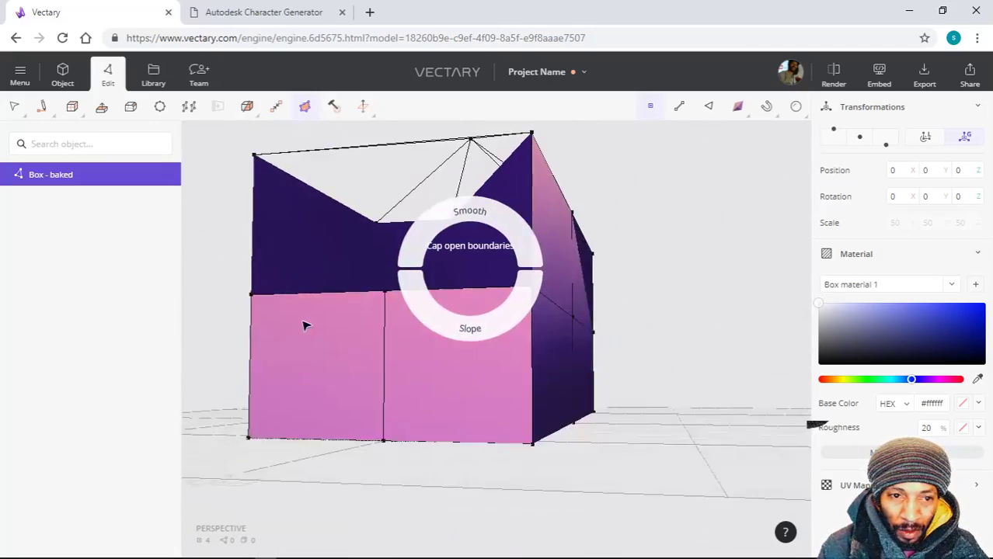
{"action": "left_click", "coordinate": [261, 152]}
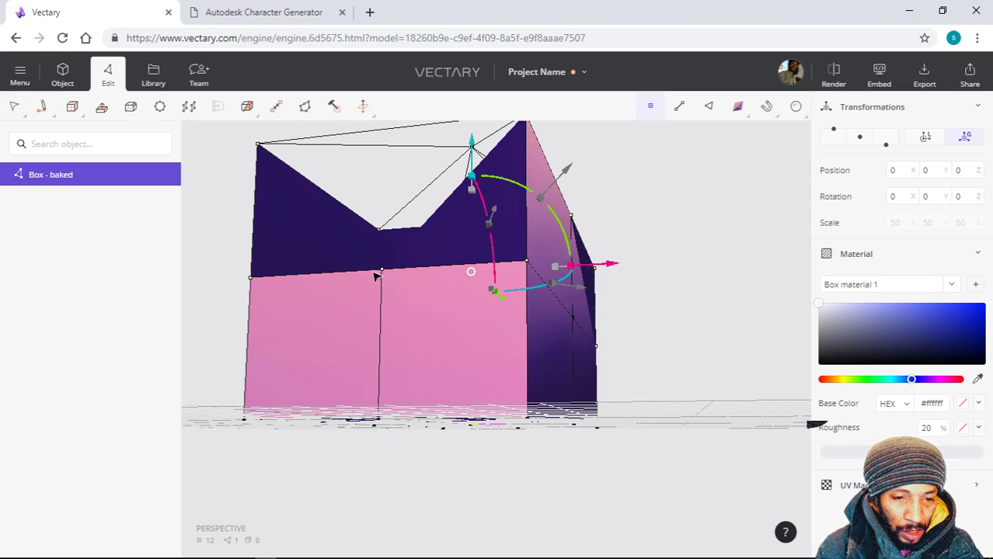
{"action": "left_click", "coordinate": [252, 279], "text": "shift"}
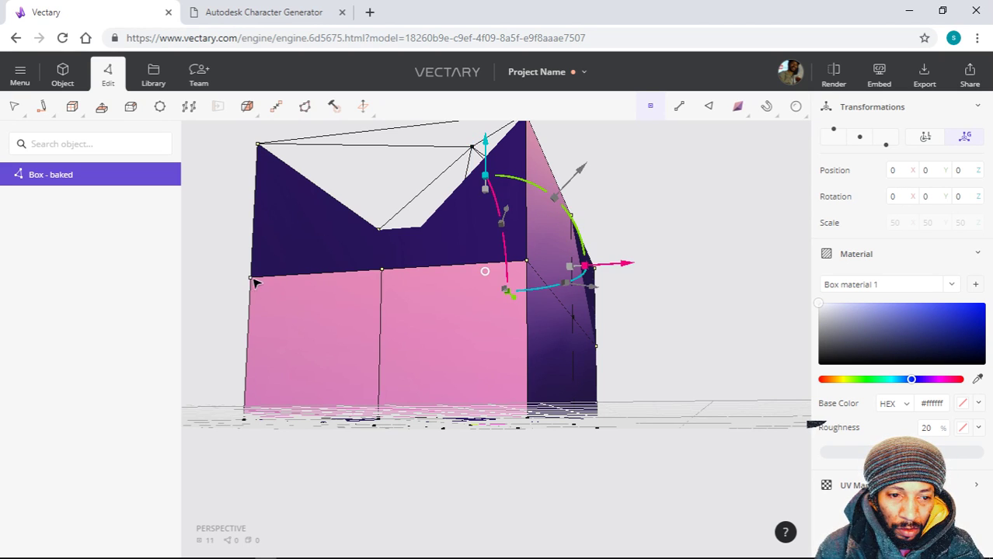
{"action": "left_click", "coordinate": [255, 280], "text": "shift"}
- Try to fill the opening above the front end's lower wall by selecting its five boundary vertices and using Cap Open Boundaries
{"action": "right_click_drag", "start_coordinate": [389, 277], "coordinate": [364, 347]}
{"action": "left_click", "coordinate": [449, 306]}
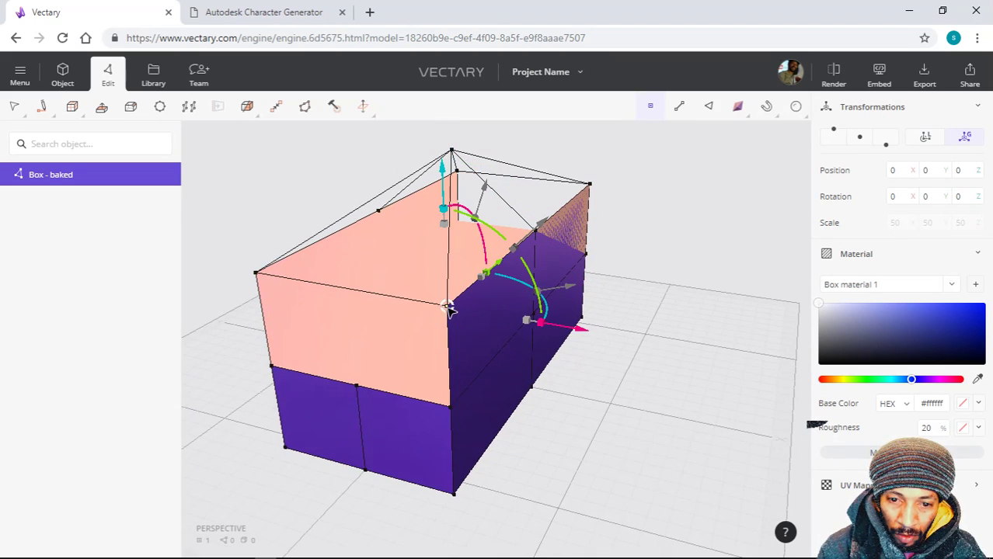
{"action": "left_click", "coordinate": [450, 406]}
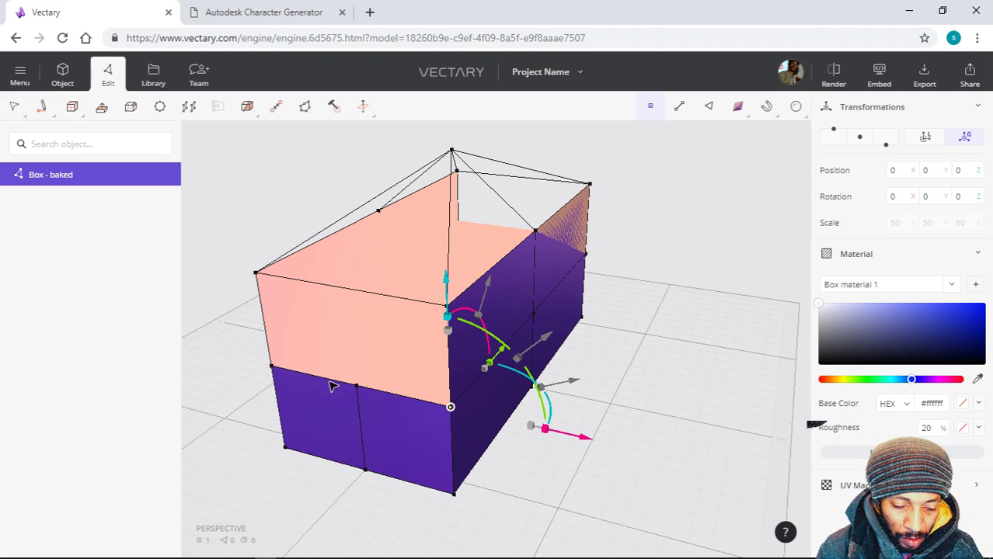
{"action": "left_click", "coordinate": [358, 389], "text": "shift"}
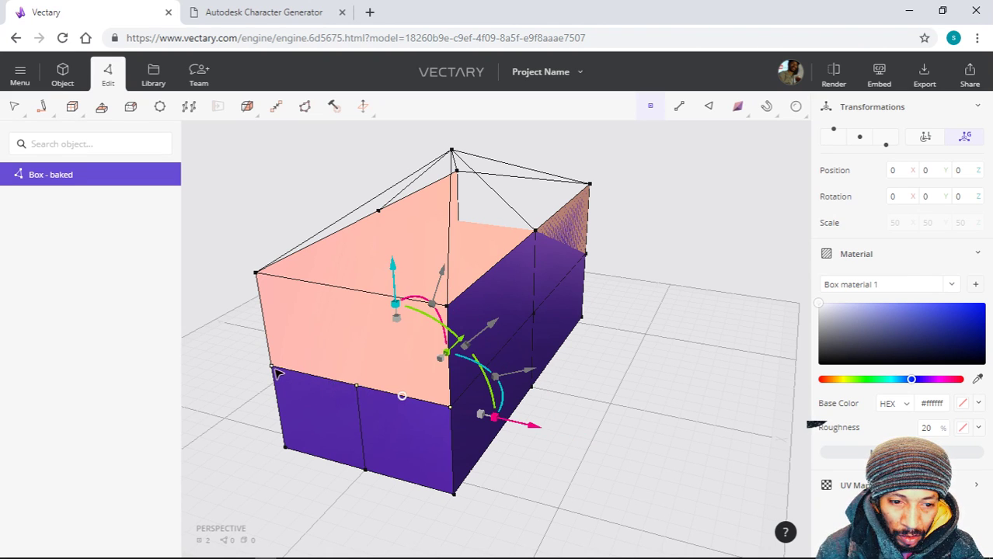
{"action": "right_click_drag", "start_coordinate": [277, 374], "coordinate": [265, 308]}
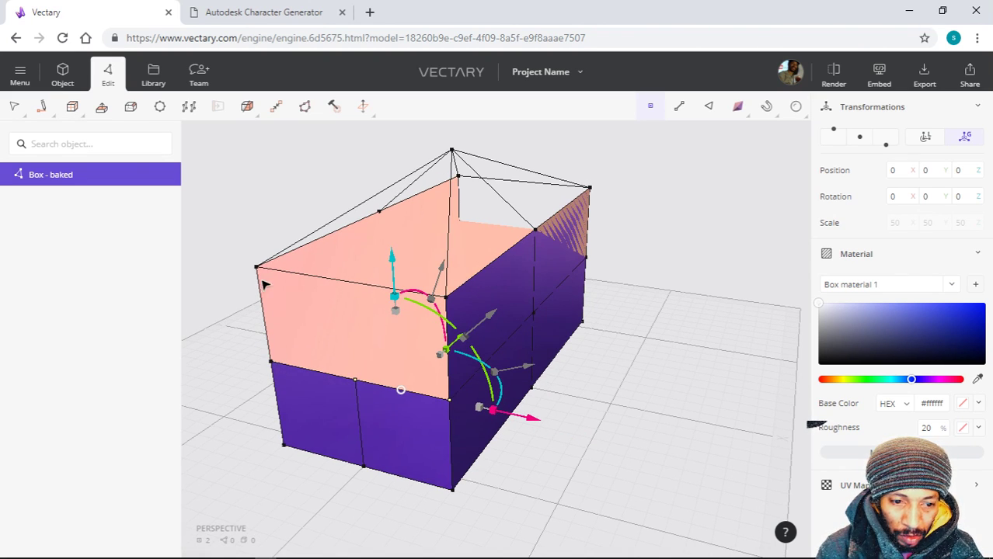
{"action": "left_click", "coordinate": [272, 363], "text": "shift"}
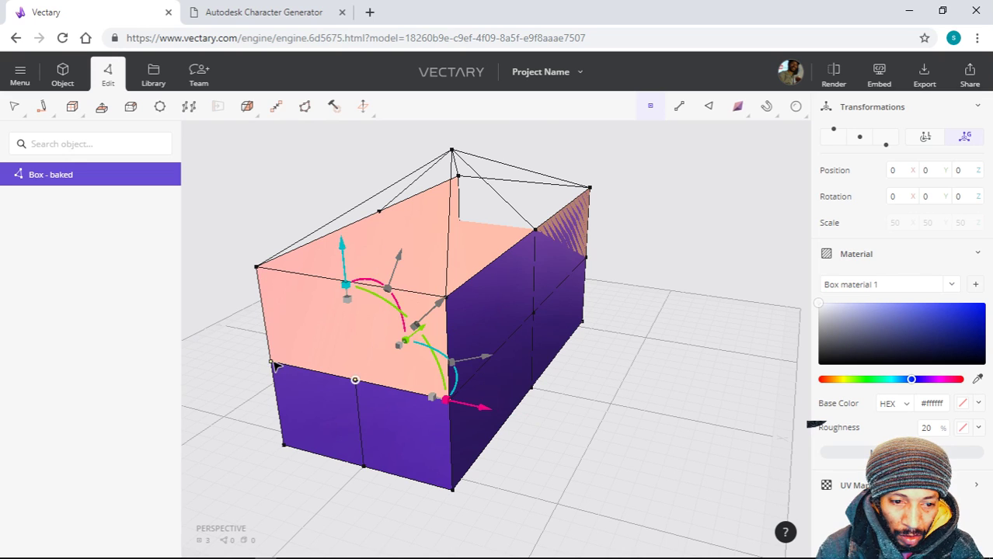
{"action": "left_click", "coordinate": [257, 268], "text": "shift"}
{"action": "left_click", "coordinate": [449, 301], "text": "shift"}
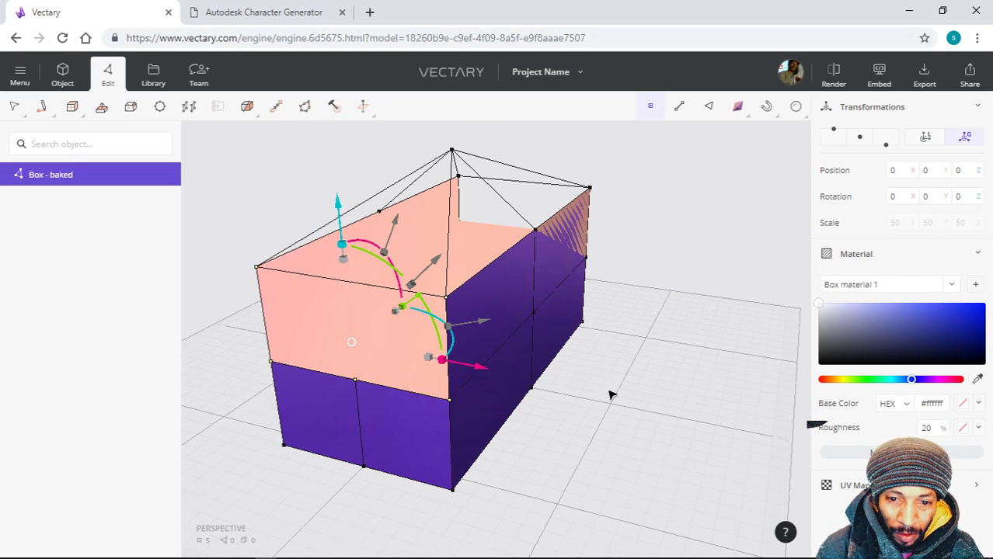
{"action": "left_click", "coordinate": [305, 106]}
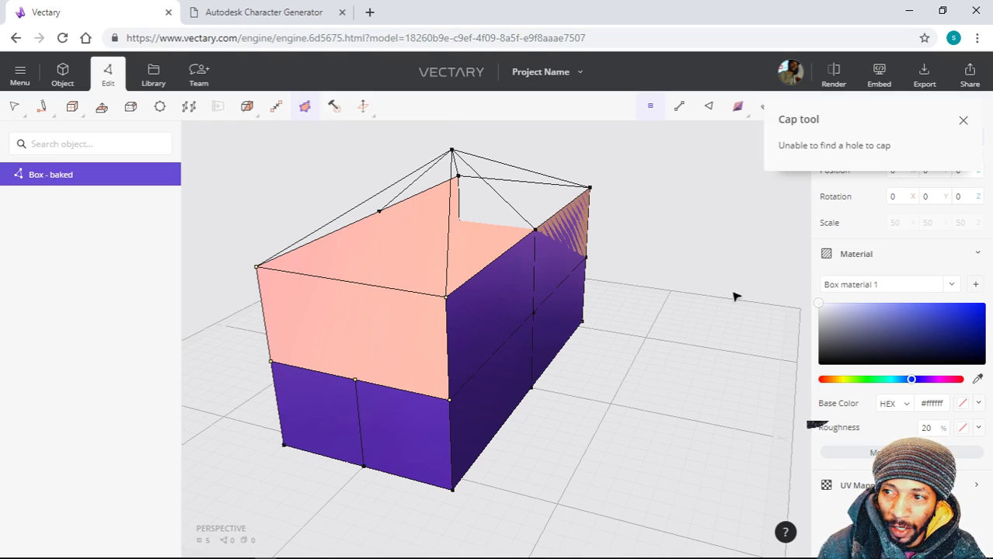
- Try to fill one roof triangle with Cap Open Boundaries, using the roof peak and the long wall's upper corner and middle vertices
{"action": "left_click_drag", "start_coordinate": [736, 293], "coordinate": [687, 273]}
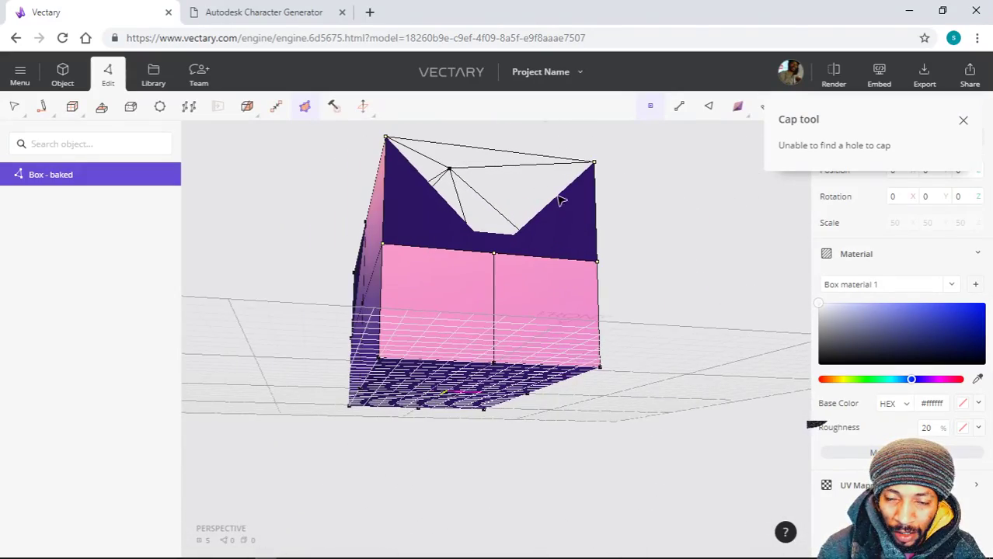
{"action": "left_click_drag", "start_coordinate": [665, 309], "coordinate": [504, 231]}
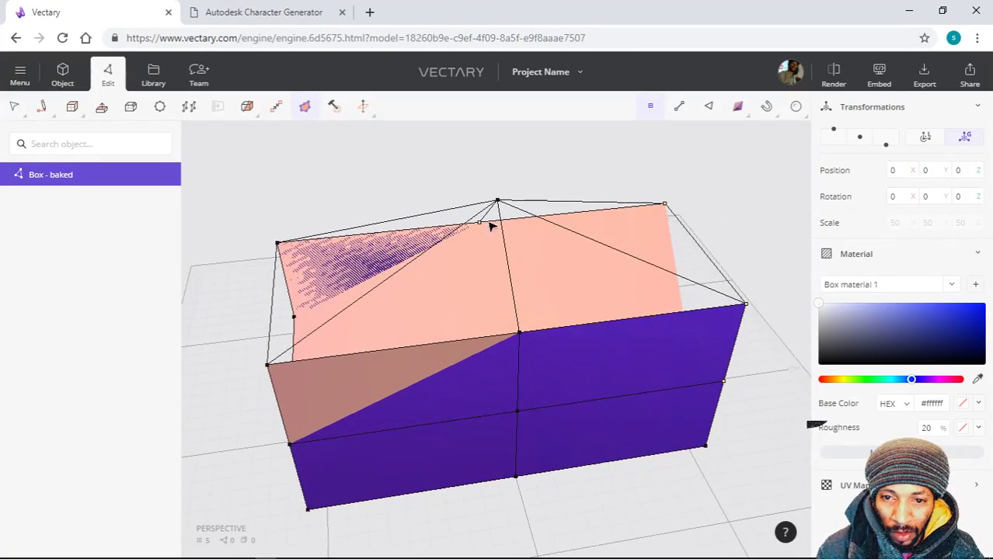
{"action": "left_click", "coordinate": [498, 203]}
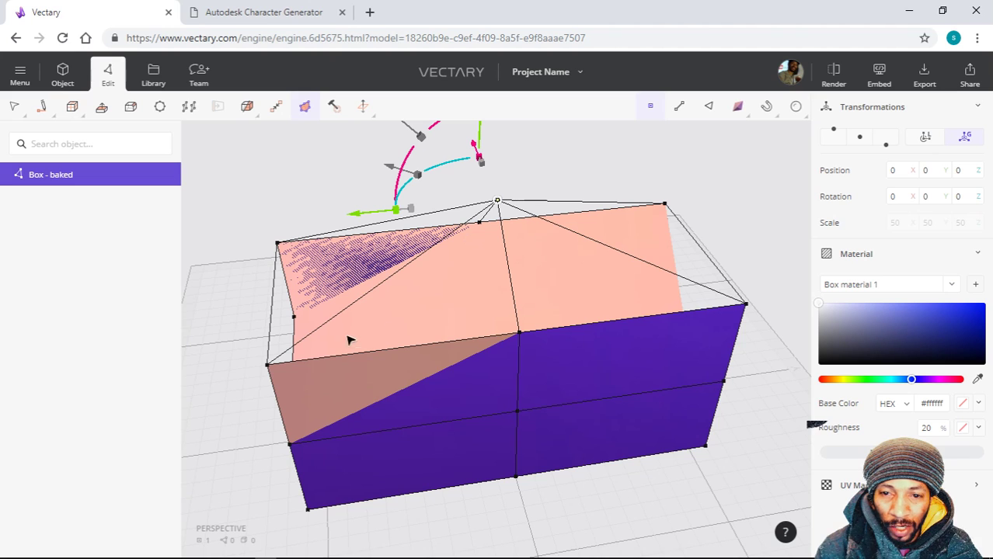
{"action": "left_click", "coordinate": [269, 364], "text": "shift"}
{"action": "left_click", "coordinate": [519, 334], "text": "shift"}
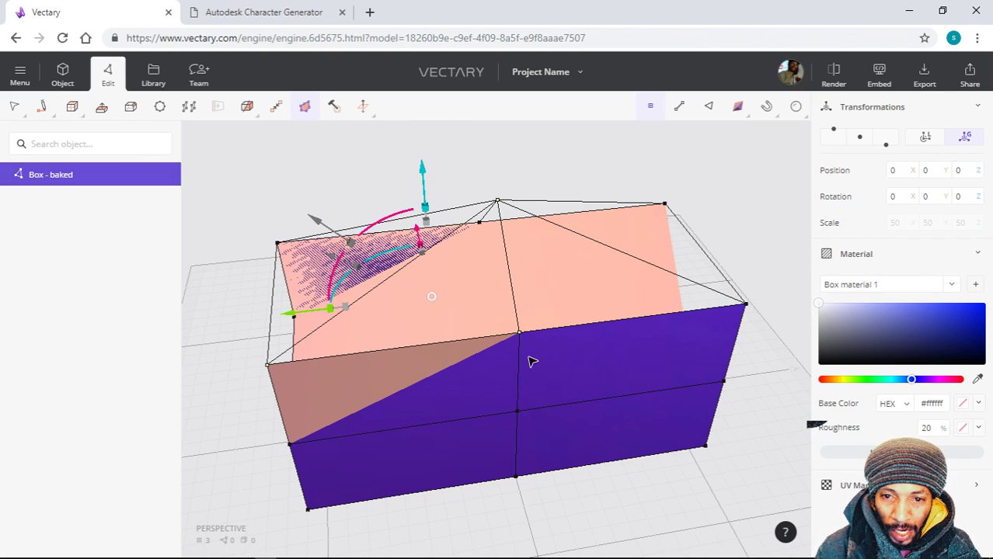
{"action": "left_click", "coordinate": [304, 109]}
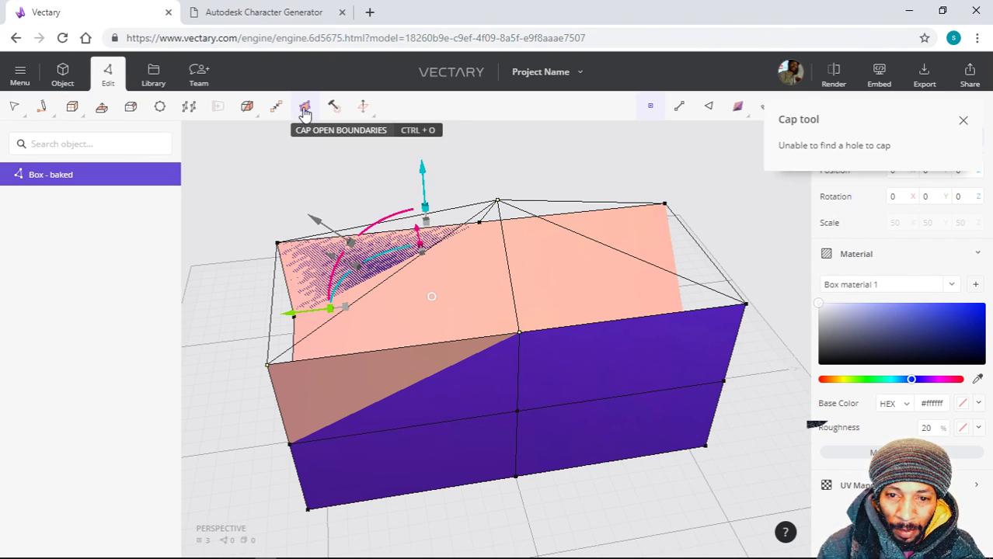
{"action": "left_click_drag", "start_coordinate": [336, 203], "coordinate": [581, 237]}
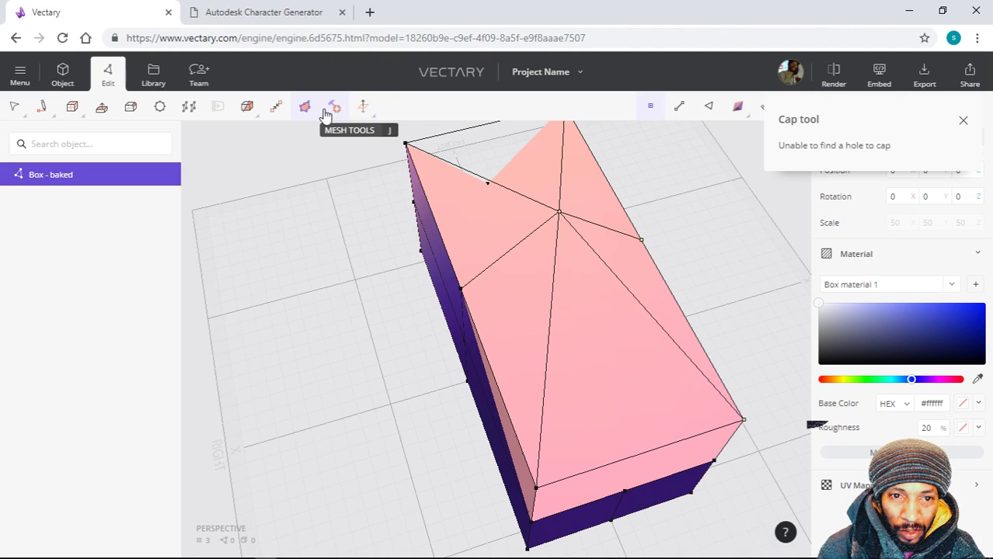
{"action": "mouse_move", "coordinate": [248, 114]}
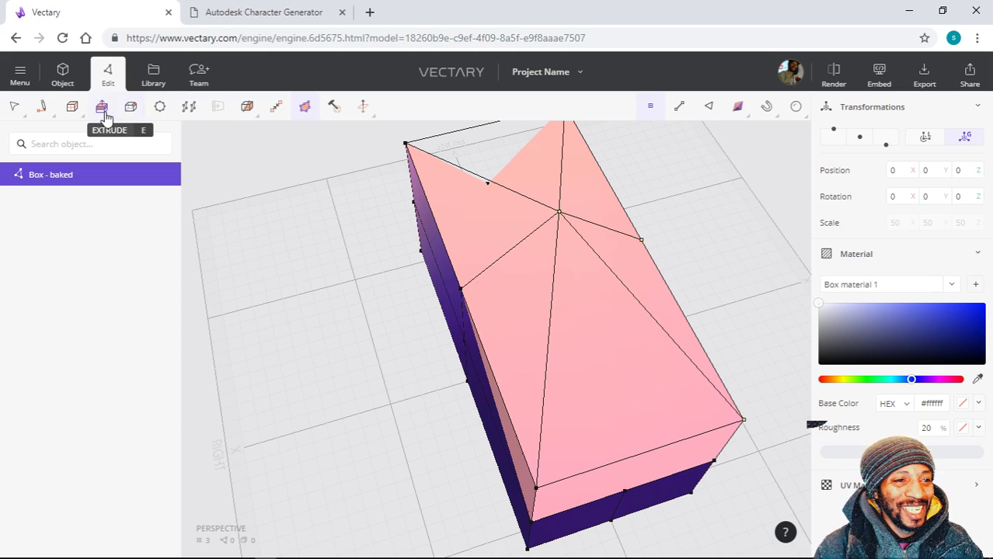
{"action": "mouse_move", "coordinate": [70, 115]}
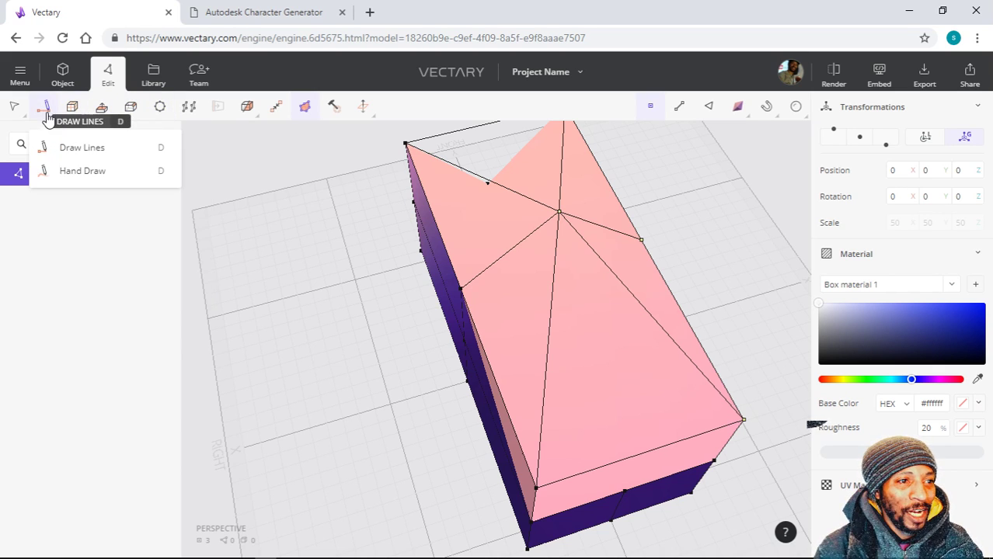
{"action": "right_click_drag", "start_coordinate": [387, 363], "coordinate": [538, 309]}
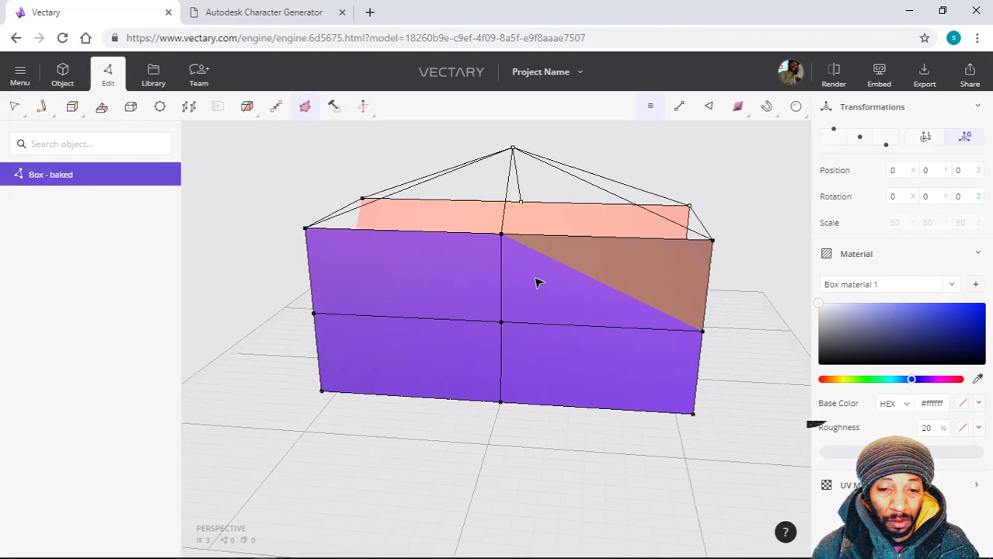
{"action": "right_click_drag", "start_coordinate": [244, 222], "coordinate": [208, 184]}
{"action": "scroll", "coordinate": [261, 227], "scroll_direction": "up", "scroll_amount": 2}
{"action": "scroll", "coordinate": [262, 233], "scroll_direction": "up", "scroll_amount": 2}
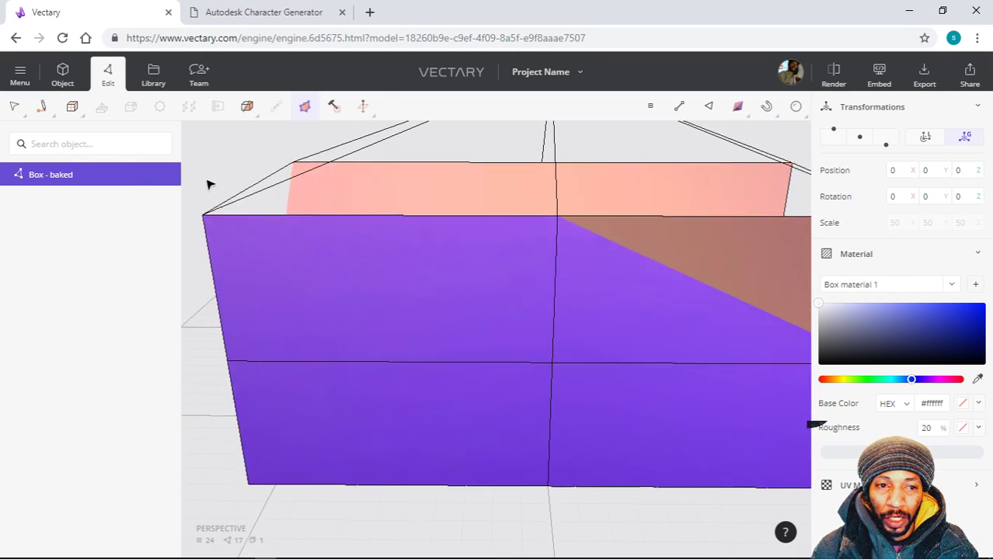
{"action": "scroll", "coordinate": [211, 198], "scroll_direction": "up", "scroll_amount": 2}
{"action": "left_click", "coordinate": [213, 208]}
{"action": "scroll", "coordinate": [212, 208], "scroll_direction": "down", "scroll_amount": 1}
{"action": "scroll", "coordinate": [379, 227], "scroll_direction": "down", "scroll_amount": 2}
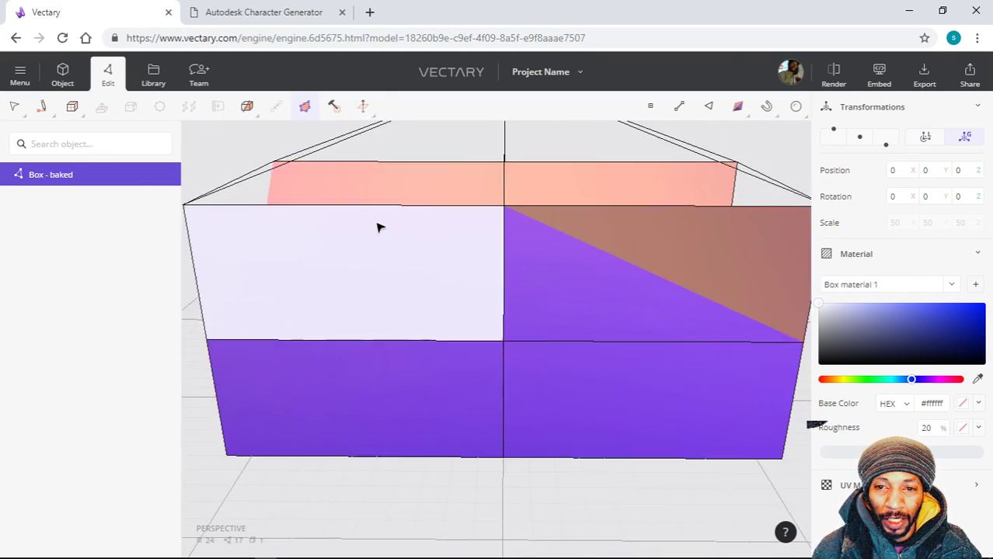
{"action": "scroll", "coordinate": [379, 227], "scroll_direction": "down", "scroll_amount": 3}
- Select the roof peak with the upper corner and middle vertices of the adjacent roof triangle, and look through the Mesh Tools options
{"action": "left_click", "coordinate": [623, 215]}
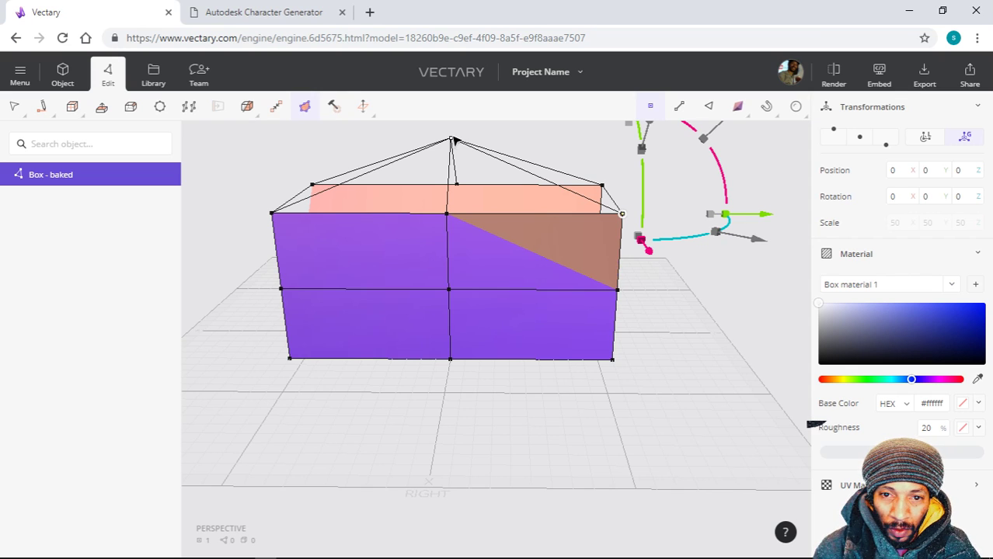
{"action": "left_click", "coordinate": [458, 172], "text": "shift"}
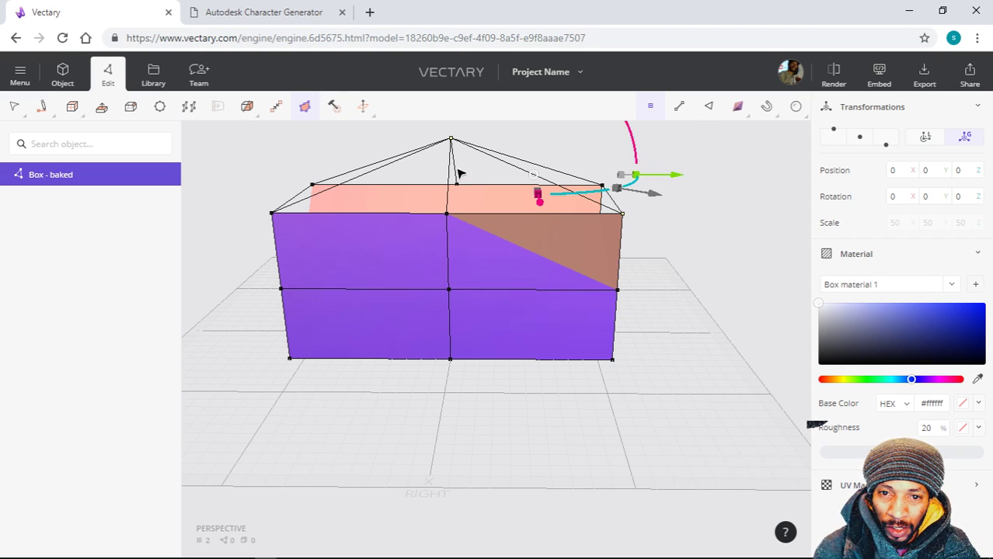
{"action": "left_click", "coordinate": [449, 216], "text": "shift"}
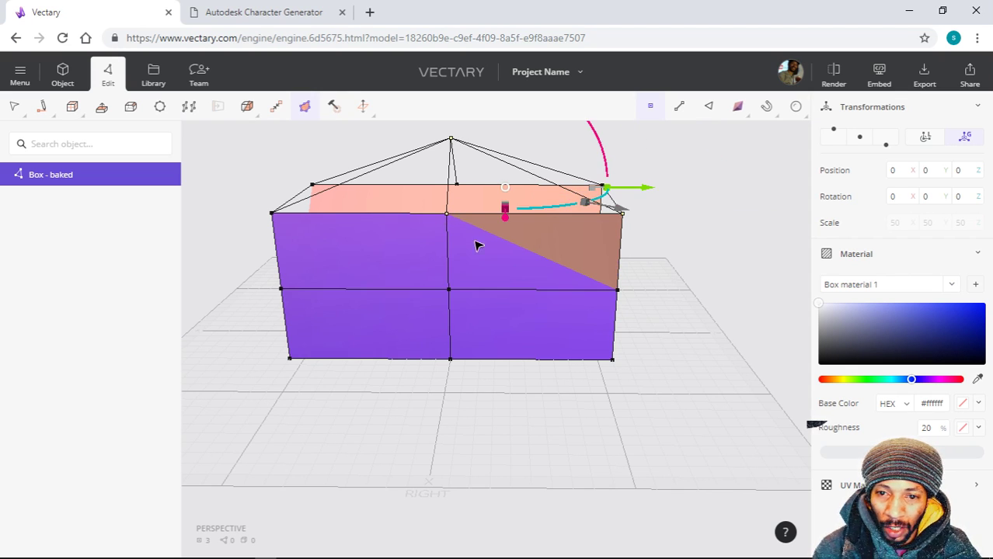
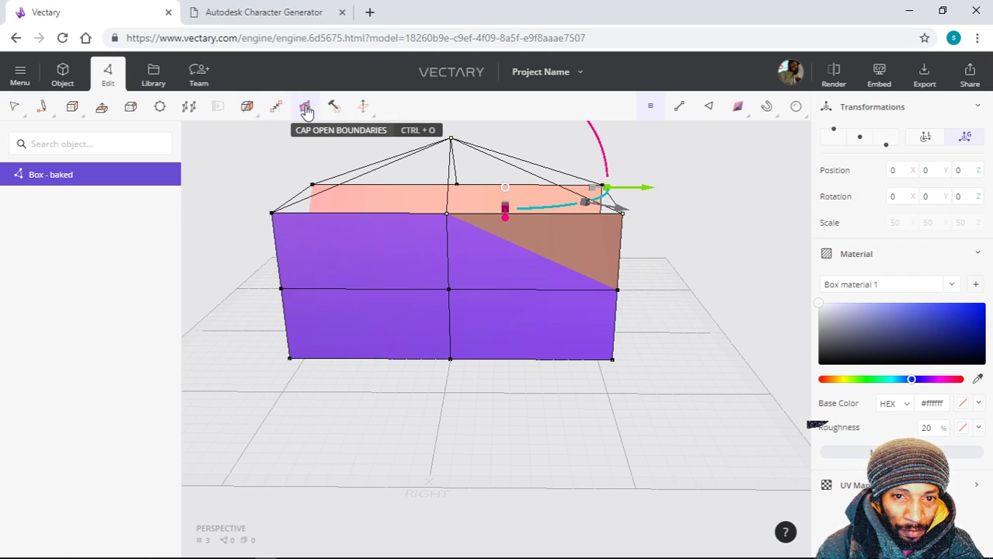
{"action": "mouse_move", "coordinate": [363, 113]}
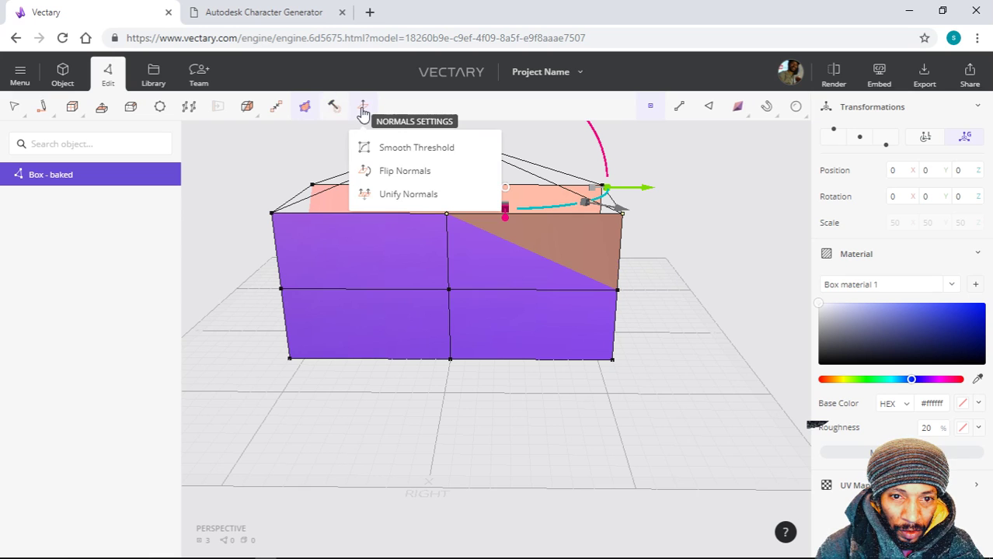
{"action": "left_click", "coordinate": [334, 107]}
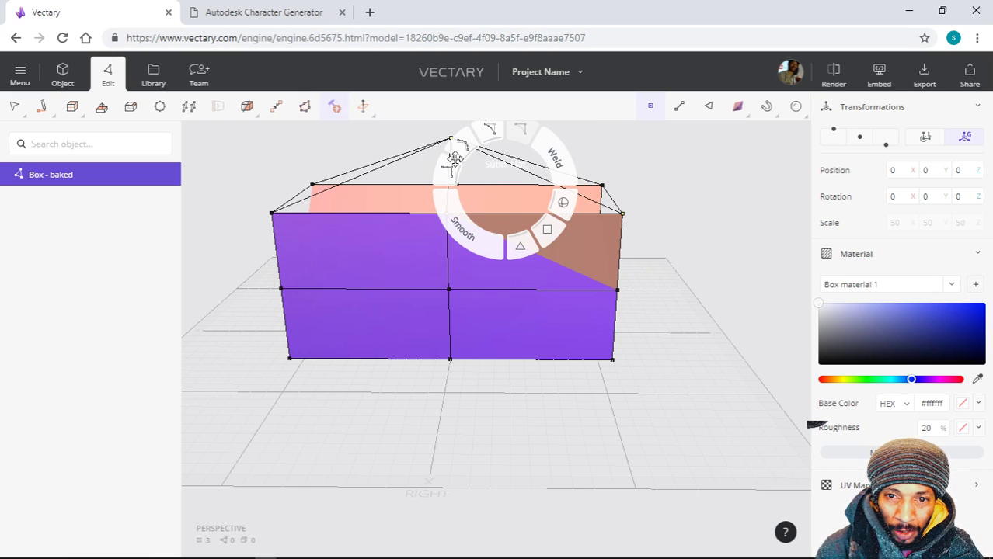
{"action": "left_click", "coordinate": [554, 158]}
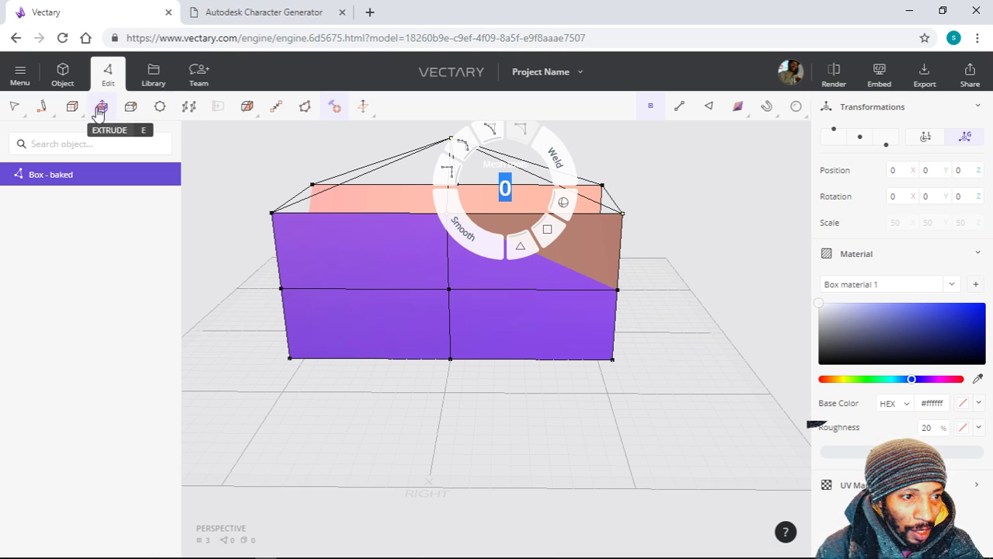
{"action": "left_click", "coordinate": [74, 111]}
{"action": "mouse_move", "coordinate": [45, 113]}
{"action": "mouse_move", "coordinate": [13, 115]}
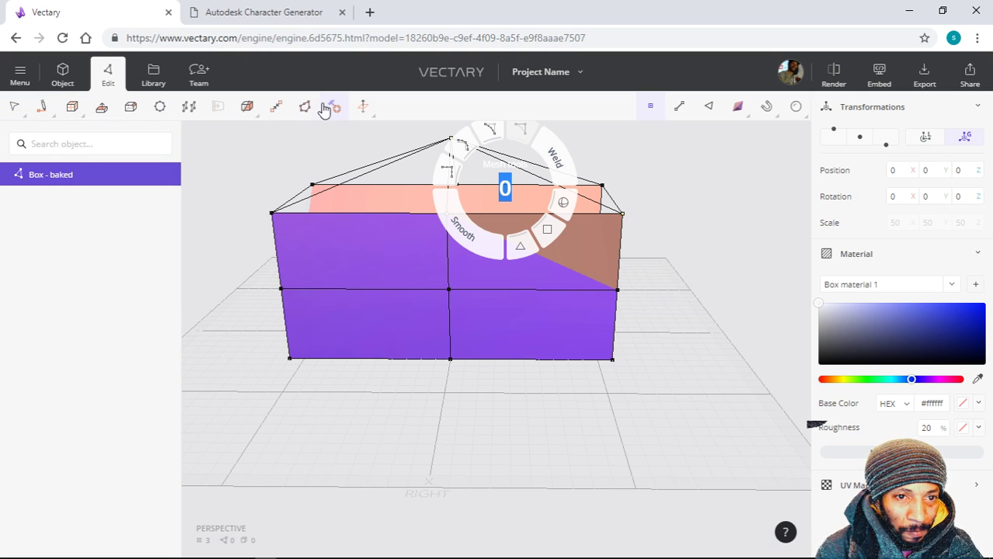
{"action": "mouse_move", "coordinate": [365, 113]}
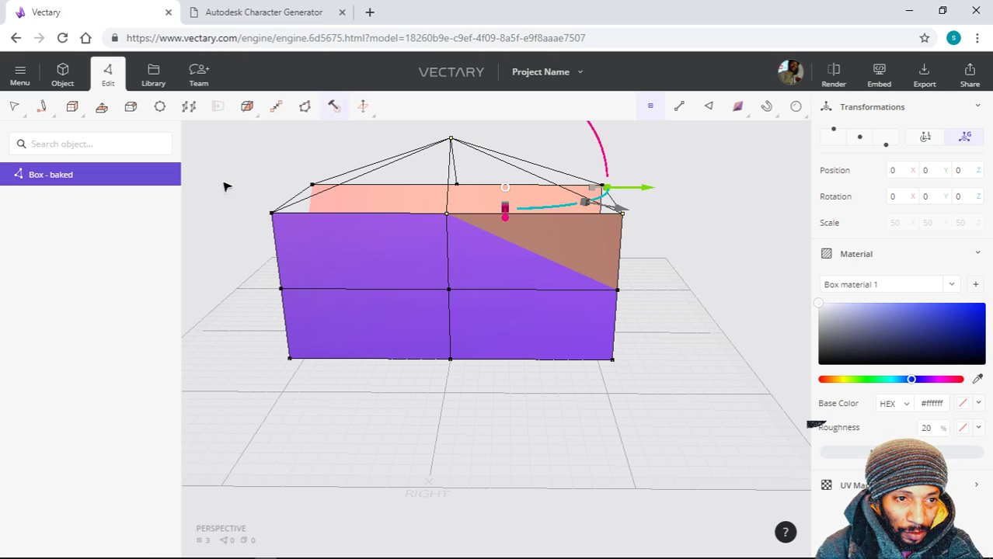
{"action": "scroll", "coordinate": [244, 336], "scroll_direction": "down", "scroll_amount": 5}
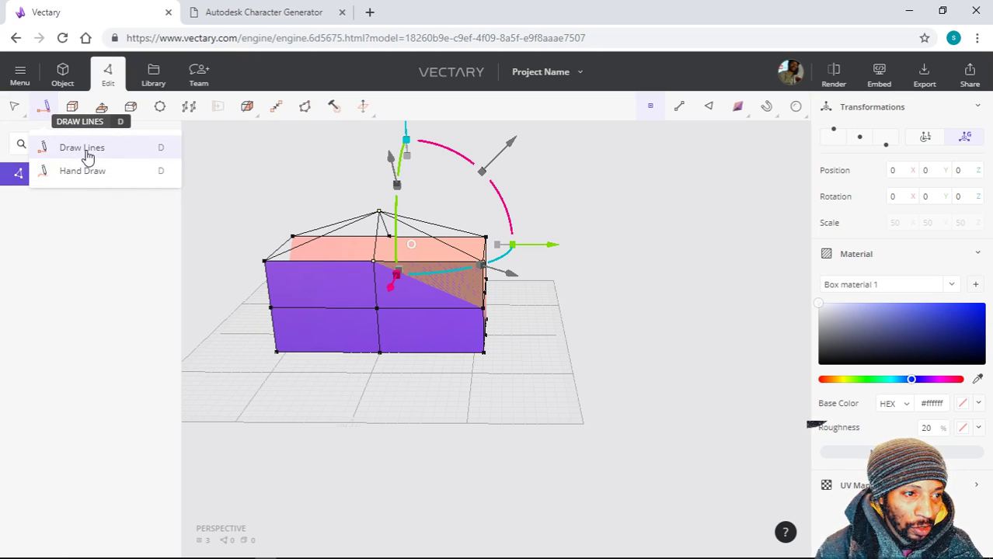
- Draw a closed four-sided face on the ground grid beside the box with Draw Lines
{"action": "left_click", "coordinate": [83, 147]}
{"action": "left_click", "coordinate": [541, 359]}
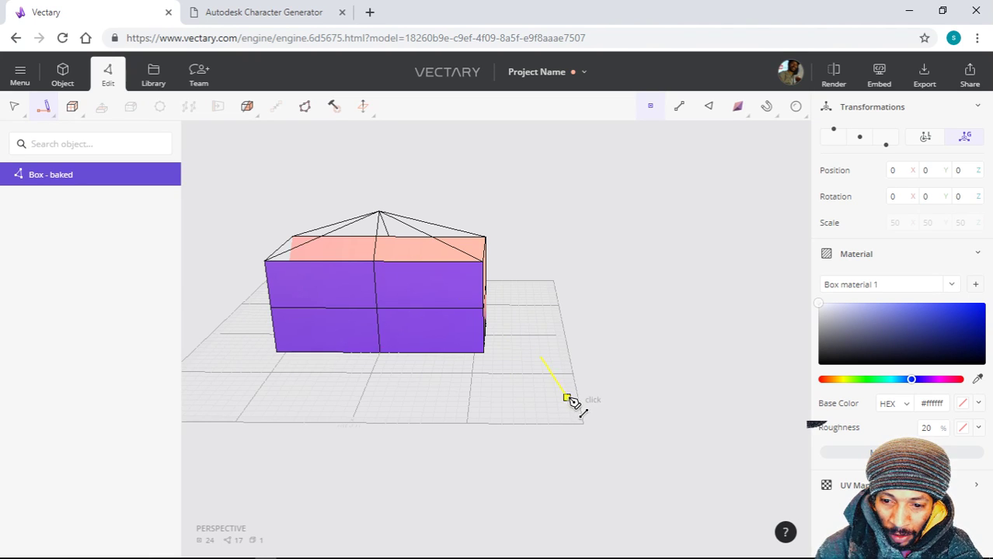
{"action": "left_click", "coordinate": [567, 397]}
{"action": "left_click", "coordinate": [526, 411]}
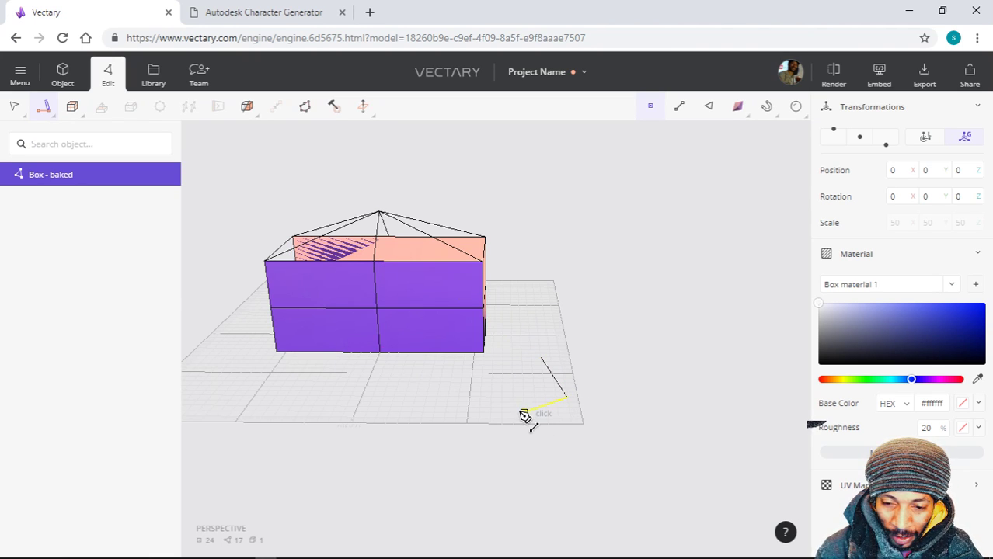
{"action": "left_click", "coordinate": [502, 378]}
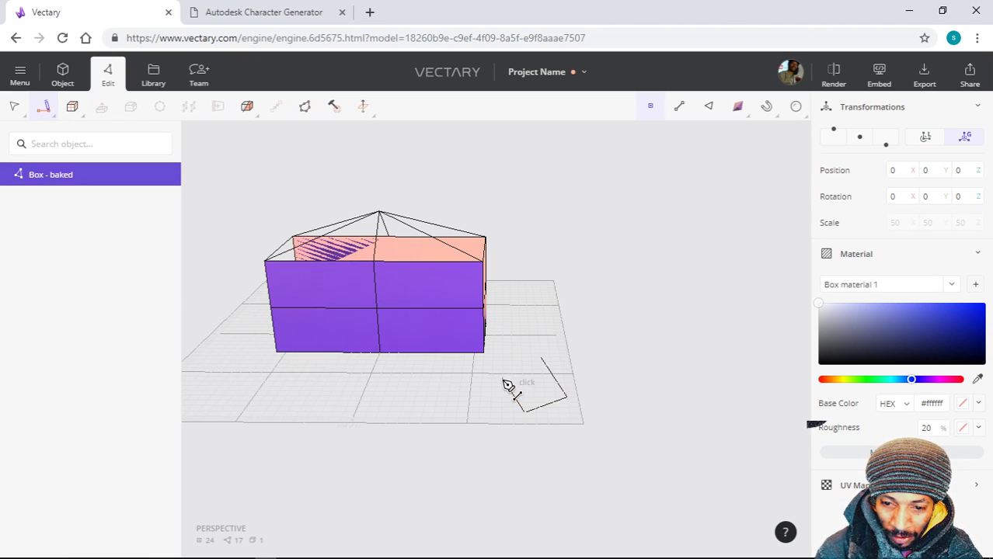
{"action": "left_click", "coordinate": [540, 360]}
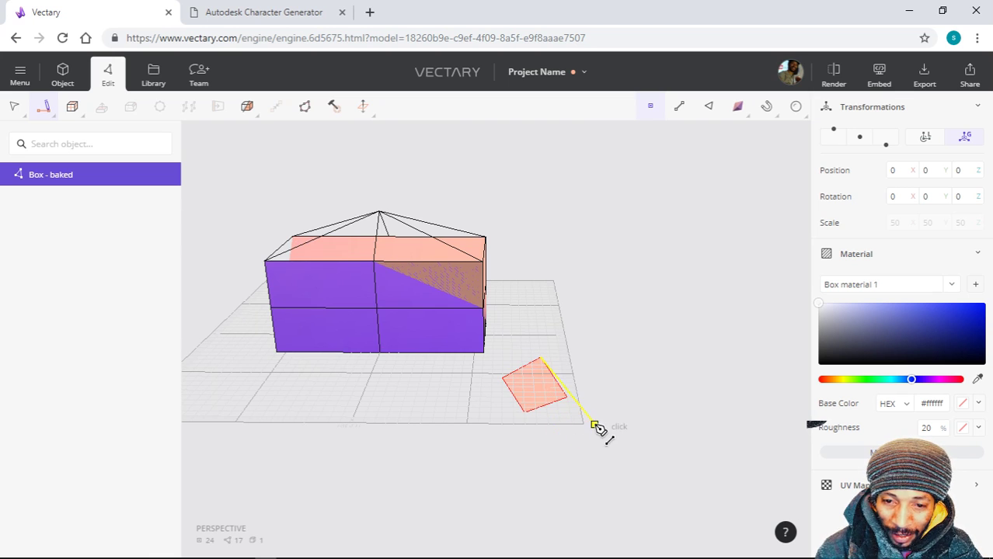
{"action": "key", "text": "Escape"}
- Close the open roof by drawing an edge from the long wall's upper corner to the roof peak with Draw Lines
{"action": "scroll", "coordinate": [476, 421], "scroll_direction": "down", "scroll_amount": 2}
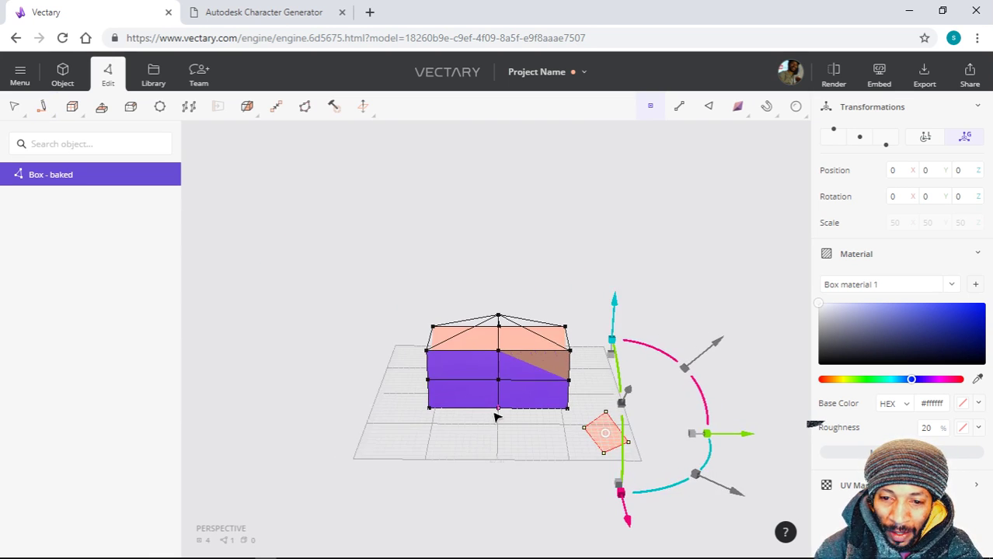
{"action": "scroll", "coordinate": [514, 418], "scroll_direction": "up", "scroll_amount": 5}
{"action": "scroll", "coordinate": [515, 418], "scroll_direction": "down", "scroll_amount": 2}
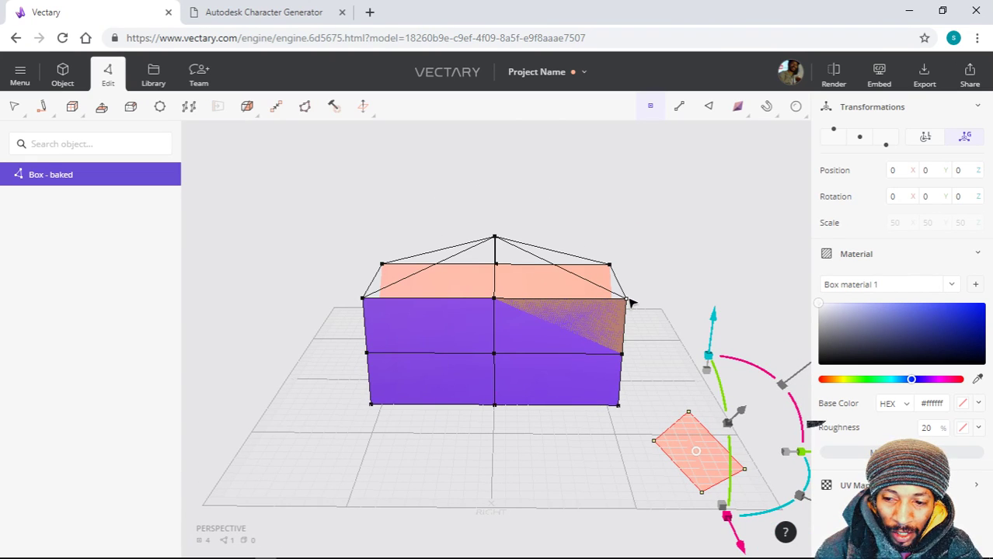
{"action": "left_click", "coordinate": [47, 113]}
{"action": "left_click", "coordinate": [94, 152]}
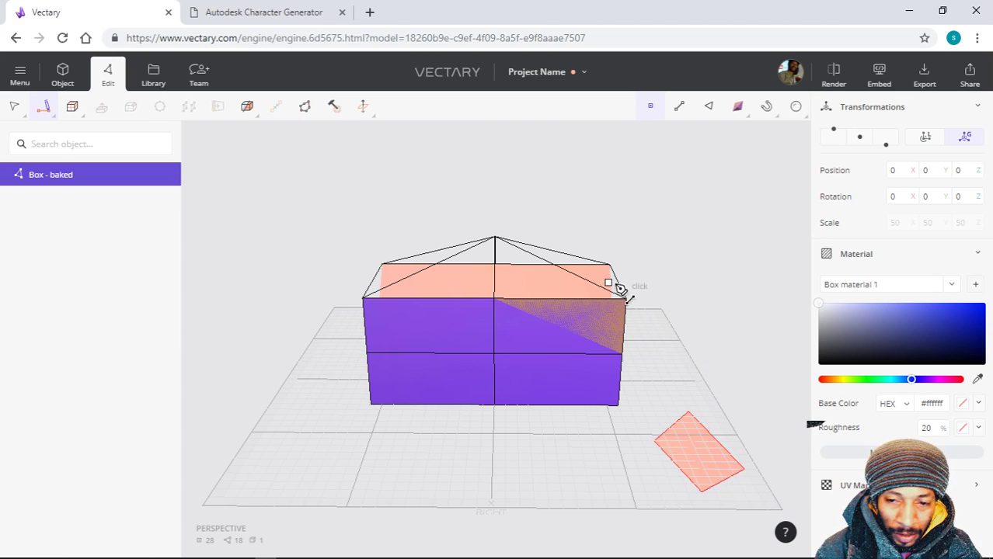
{"action": "left_click", "coordinate": [626, 303]}
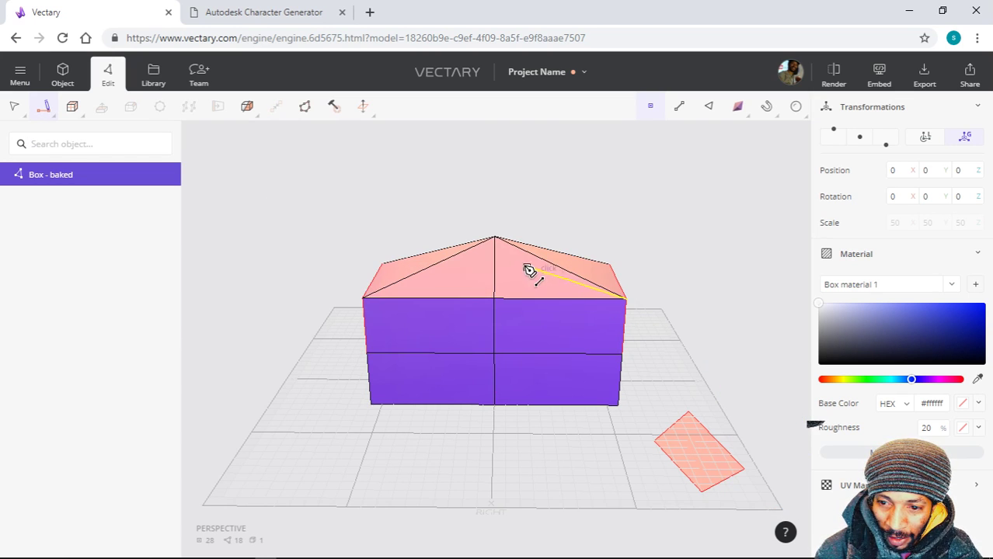
{"action": "left_click", "coordinate": [495, 237]}
{"action": "left_click_drag", "start_coordinate": [381, 331], "coordinate": [498, 362]}
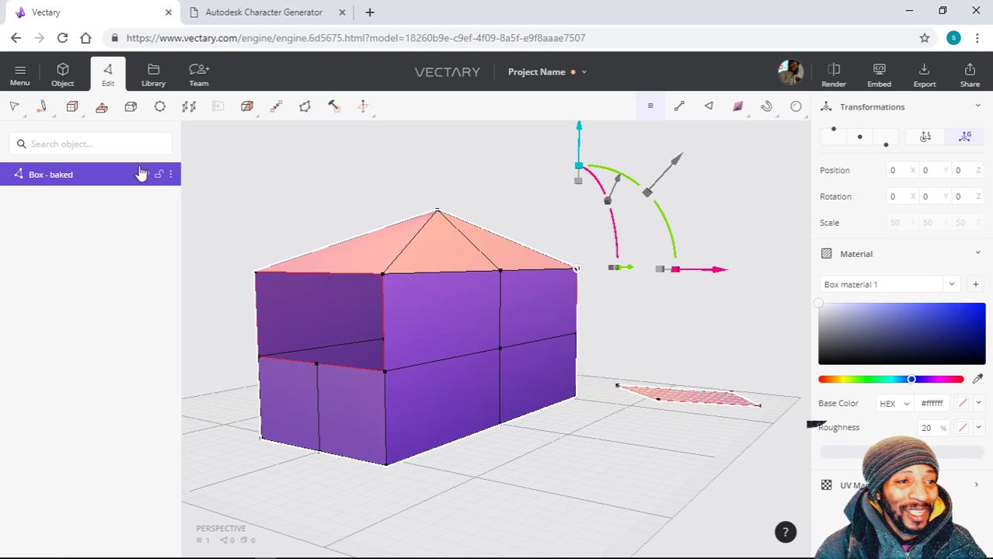
- Fill the opening above the front end's lower wall by tracing its vertices with Draw Lines, adding a diagonal from an upper corner to the middle vertex
{"action": "left_click", "coordinate": [62, 115]}
{"action": "left_click", "coordinate": [44, 109]}
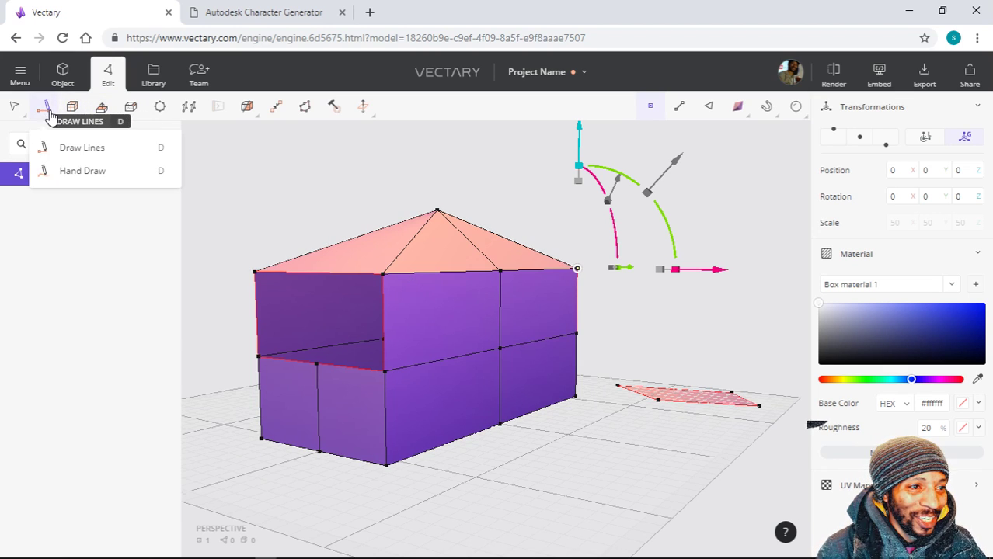
{"action": "left_click", "coordinate": [53, 146]}
{"action": "left_click", "coordinate": [382, 275]}
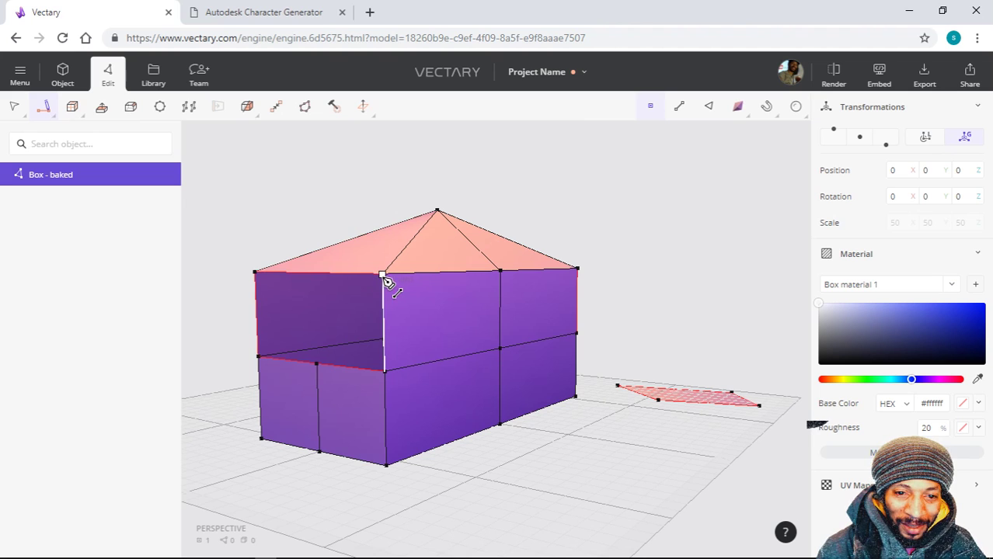
{"action": "left_click", "coordinate": [387, 372]}
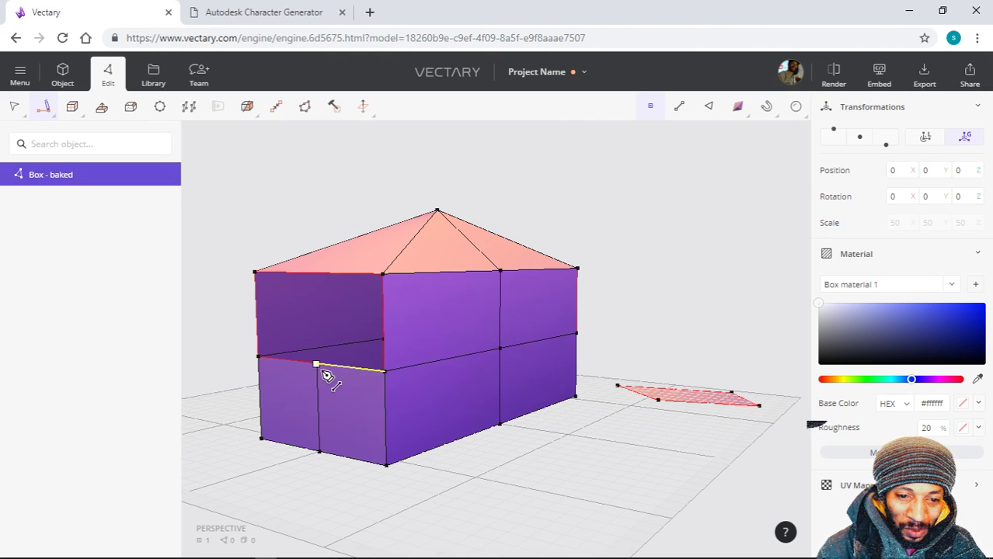
{"action": "left_click", "coordinate": [316, 364]}
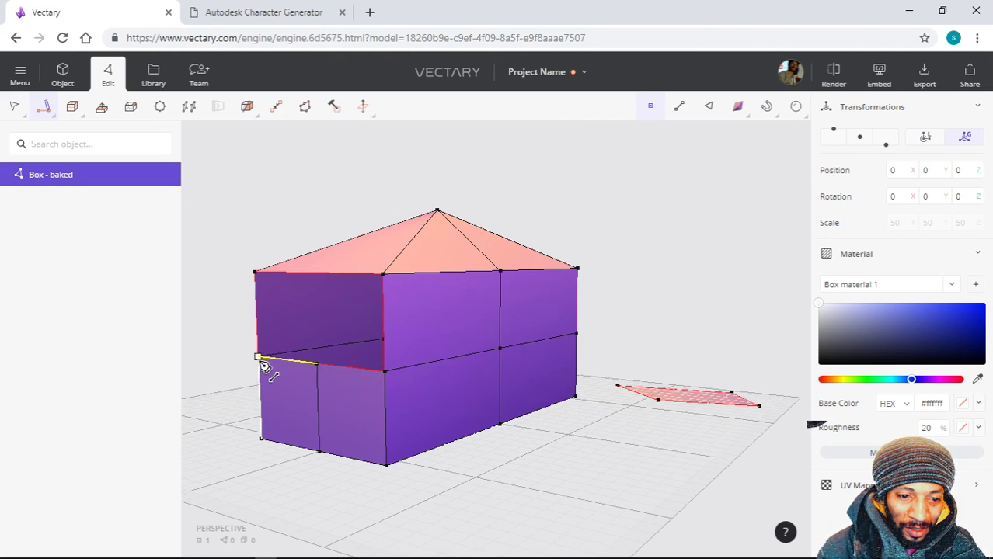
{"action": "left_click", "coordinate": [258, 358]}
{"action": "left_click", "coordinate": [256, 273]}
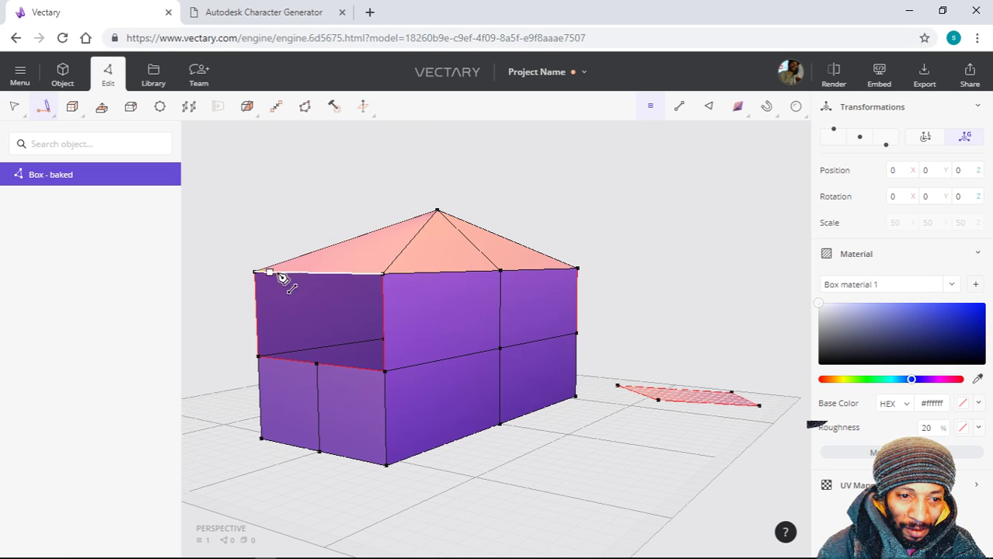
{"action": "left_click", "coordinate": [383, 274]}
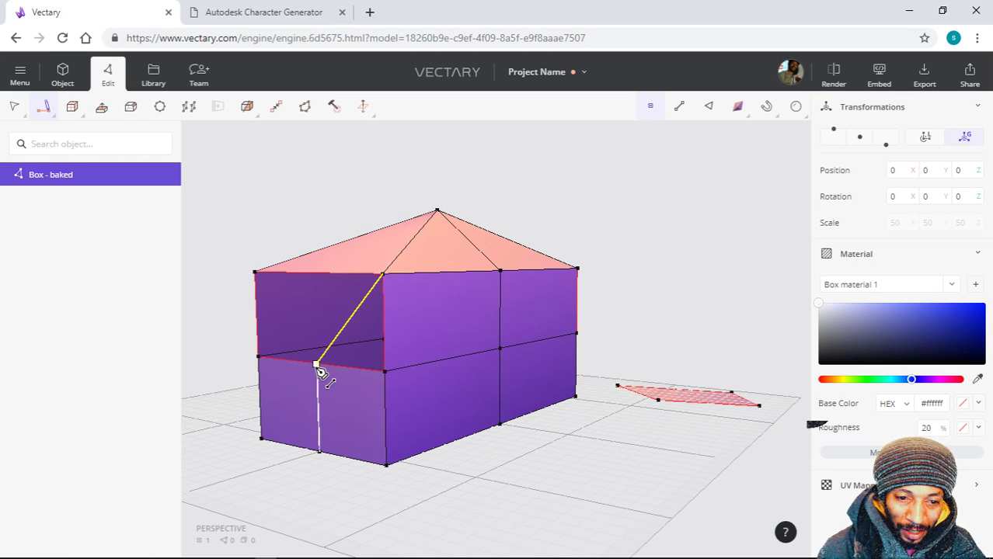
{"action": "left_click", "coordinate": [316, 364]}
{"action": "key", "text": "Return"}
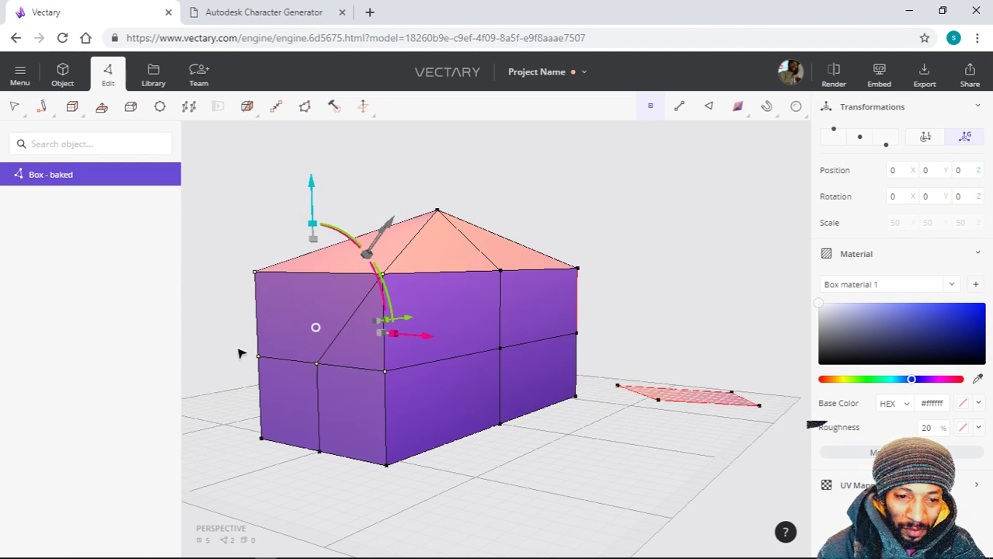
- Delete the middle vertex on top of the rear end's lower wall to remove that wall
{"action": "right_click_drag", "start_coordinate": [284, 345], "coordinate": [587, 358]}
{"action": "right_click_drag", "start_coordinate": [391, 359], "coordinate": [436, 354]}
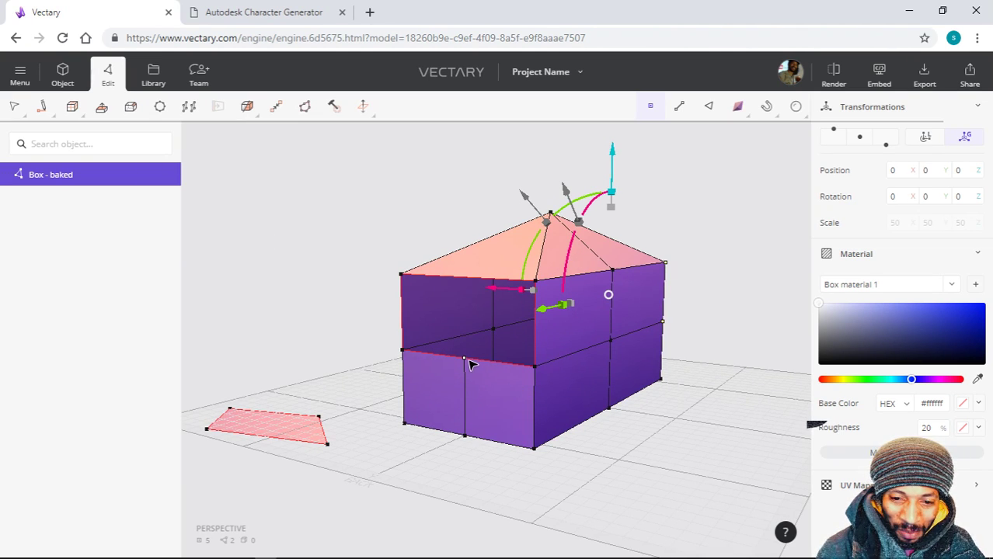
{"action": "left_click", "coordinate": [466, 362]}
{"action": "key", "text": "Delete"}
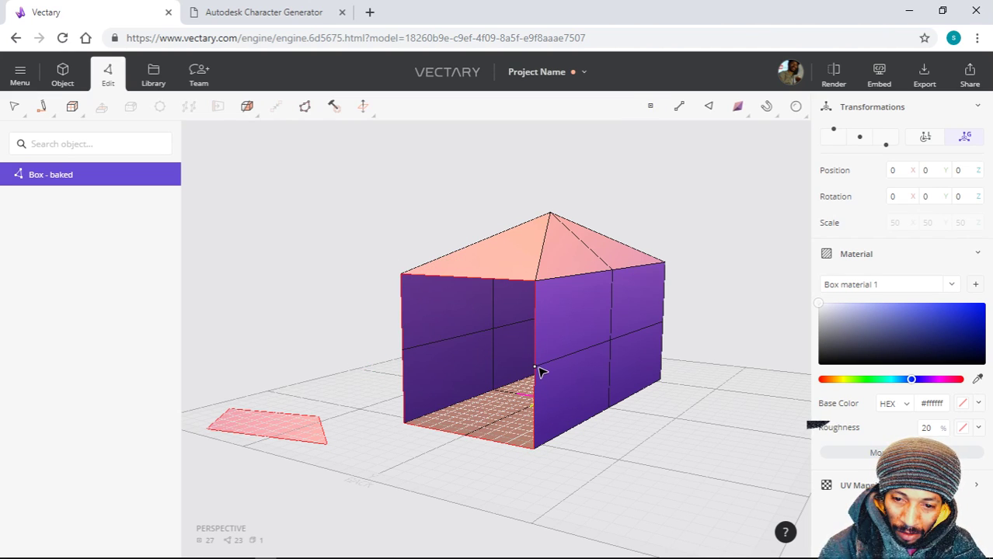
- Fill the upper half of the rear opening by drawing a line between its two mid-height side vertices with Draw Lines
{"action": "left_click", "coordinate": [535, 367]}
{"action": "left_click", "coordinate": [54, 115]}
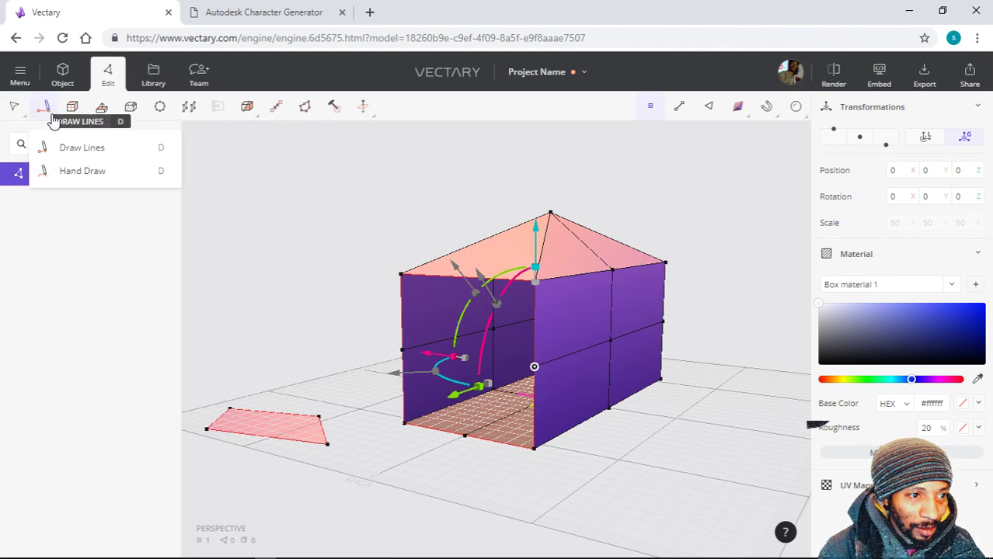
{"action": "left_click", "coordinate": [66, 148]}
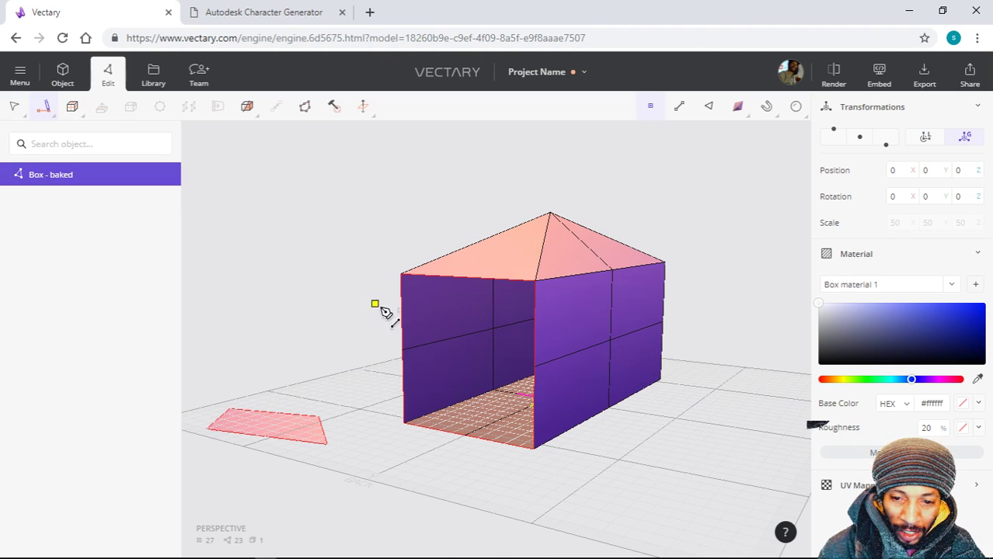
{"action": "left_click", "coordinate": [535, 366]}
{"action": "left_click", "coordinate": [402, 353]}
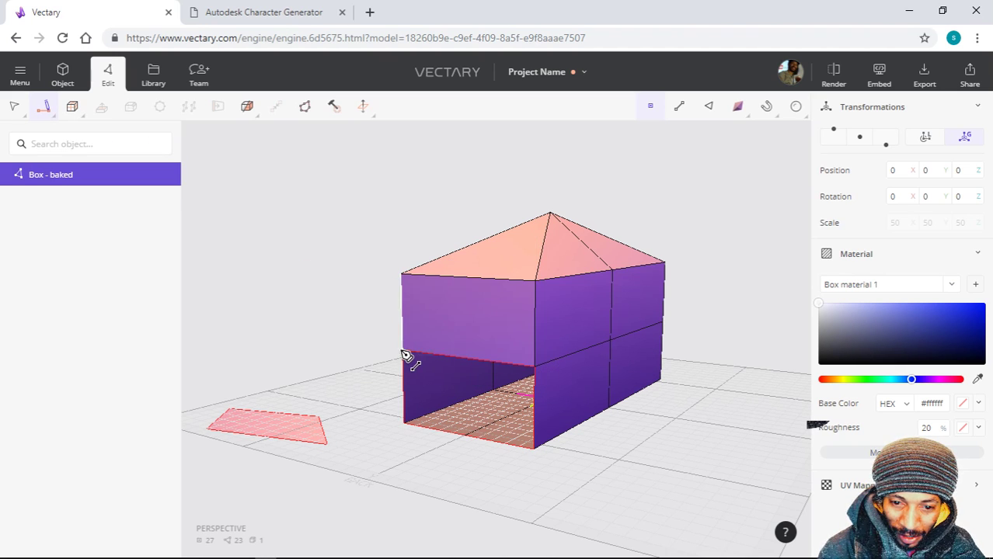
{"action": "key", "text": "Escape"}
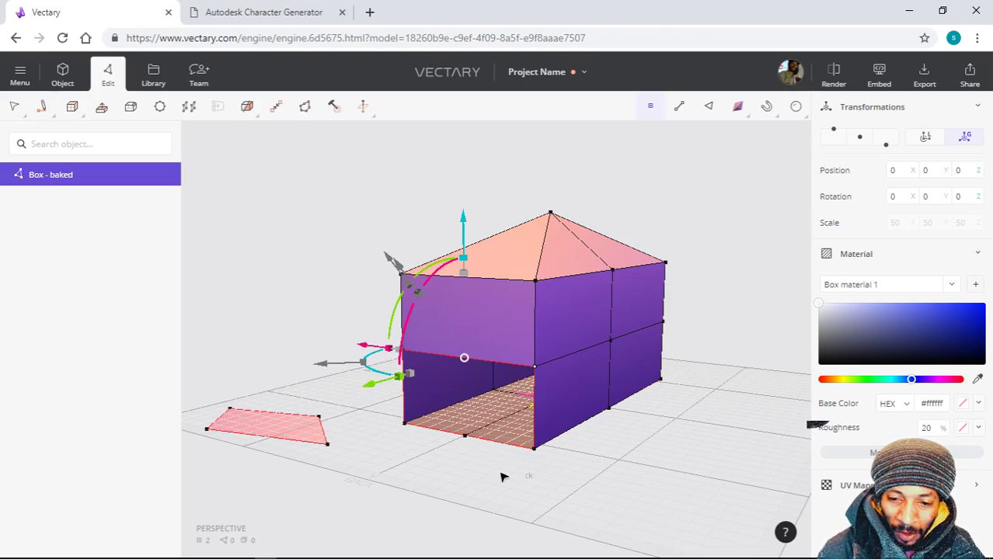
- Fill the rear end's lower opening by drawing a closed triangle through a mid-height side vertex, the bottom corner below it and the bottom middle vertex
{"action": "left_click_drag", "start_coordinate": [501, 477], "coordinate": [523, 460]}
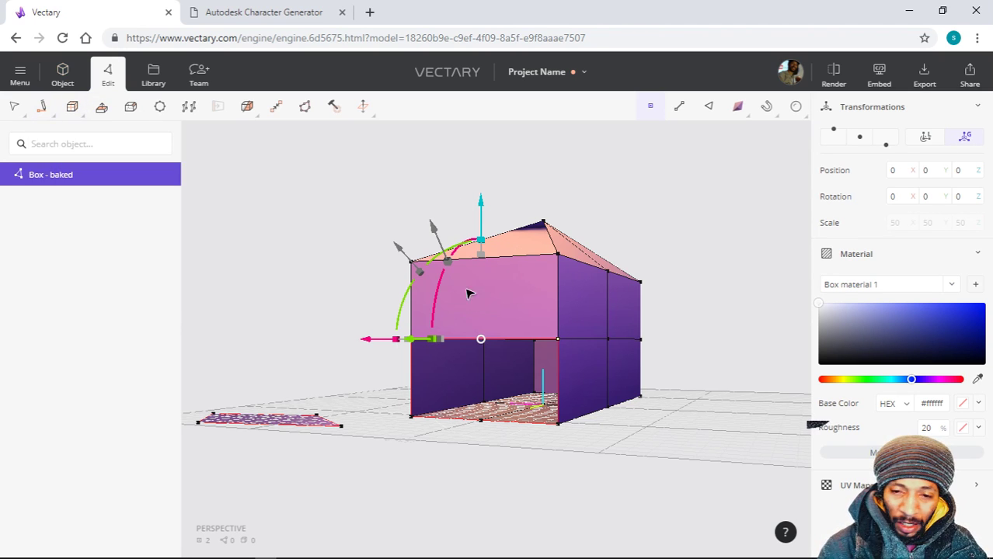
{"action": "mouse_move", "coordinate": [56, 115]}
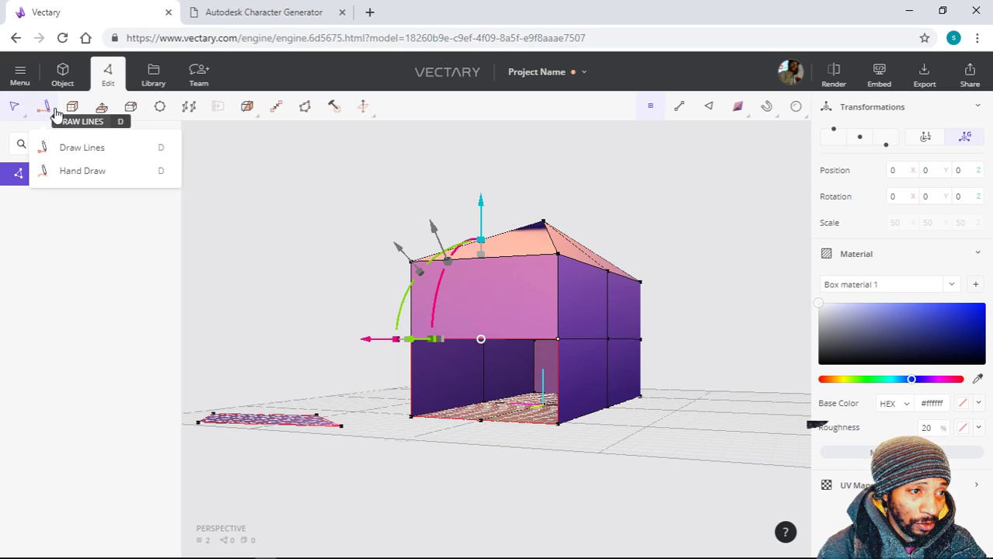
{"action": "left_click", "coordinate": [71, 149]}
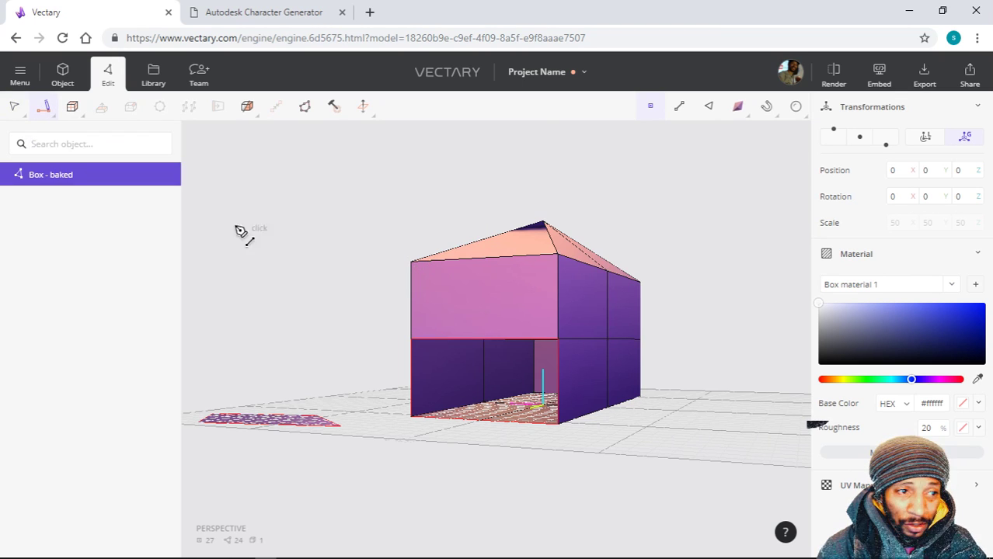
{"action": "left_click", "coordinate": [556, 342]}
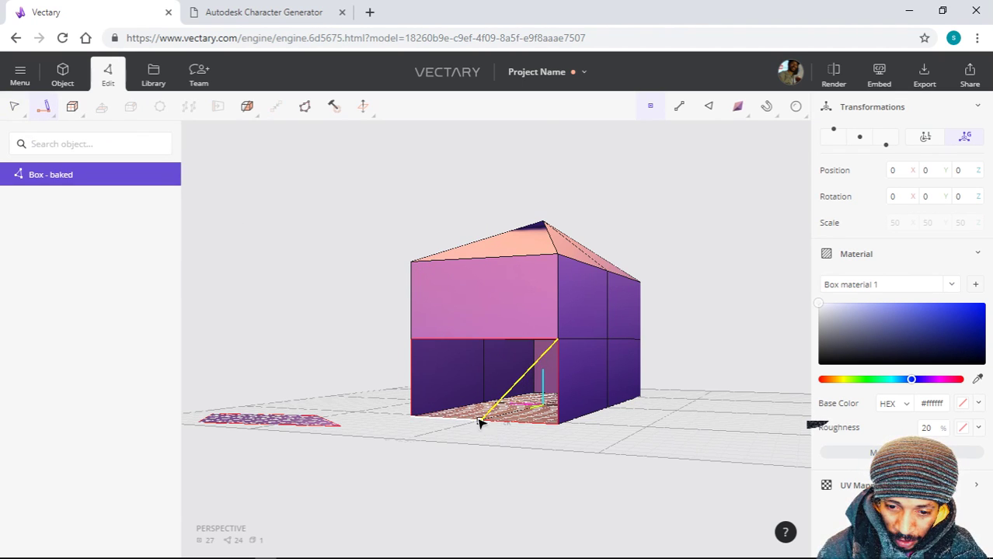
{"action": "left_click", "coordinate": [557, 424]}
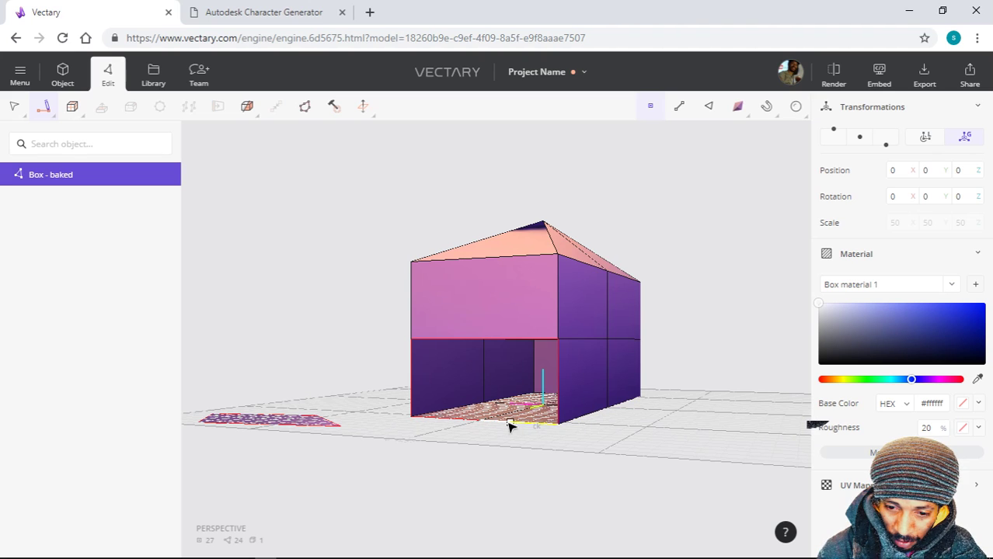
{"action": "left_click", "coordinate": [482, 424]}
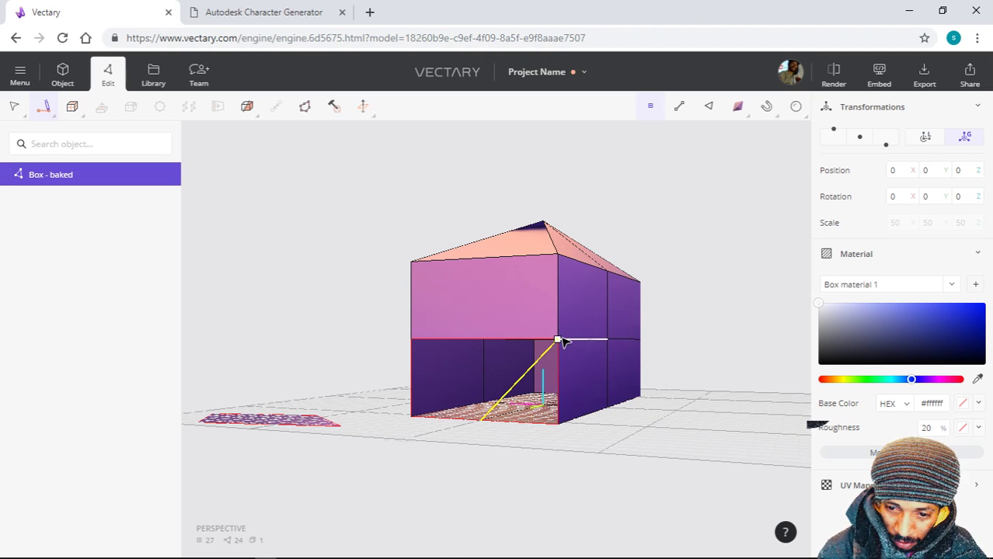
{"action": "left_click", "coordinate": [558, 340]}
{"action": "key", "text": "Escape"}
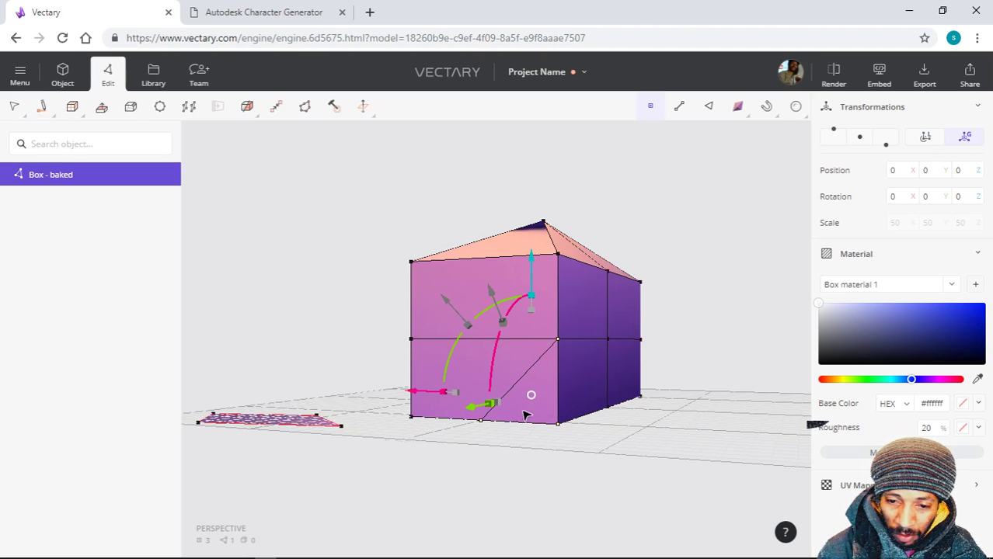
- Draw a second diagonal on the rear end's lower wall from the bottom middle vertex to the opposite mid-height side vertex
{"action": "left_click", "coordinate": [483, 422]}
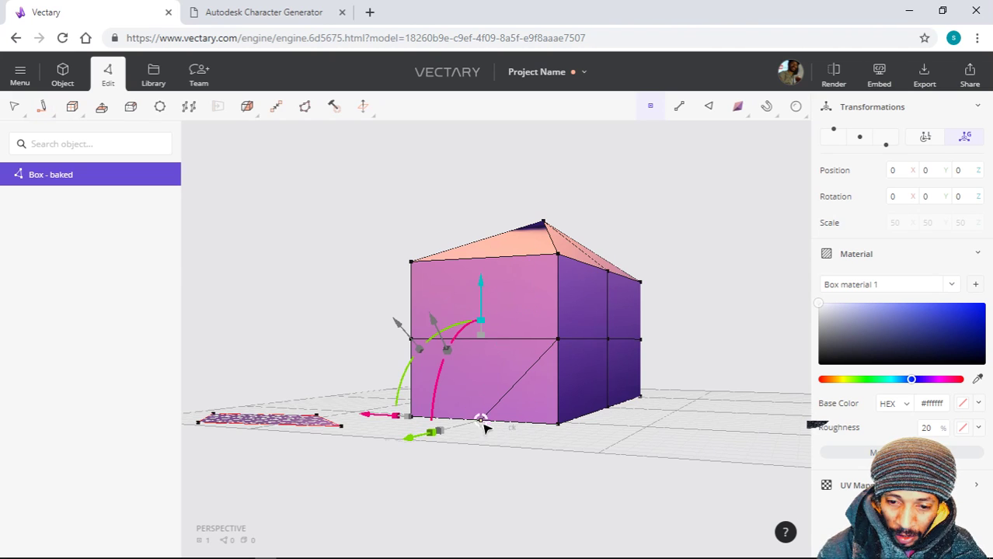
{"action": "left_click", "coordinate": [44, 111]}
{"action": "left_click", "coordinate": [70, 147]}
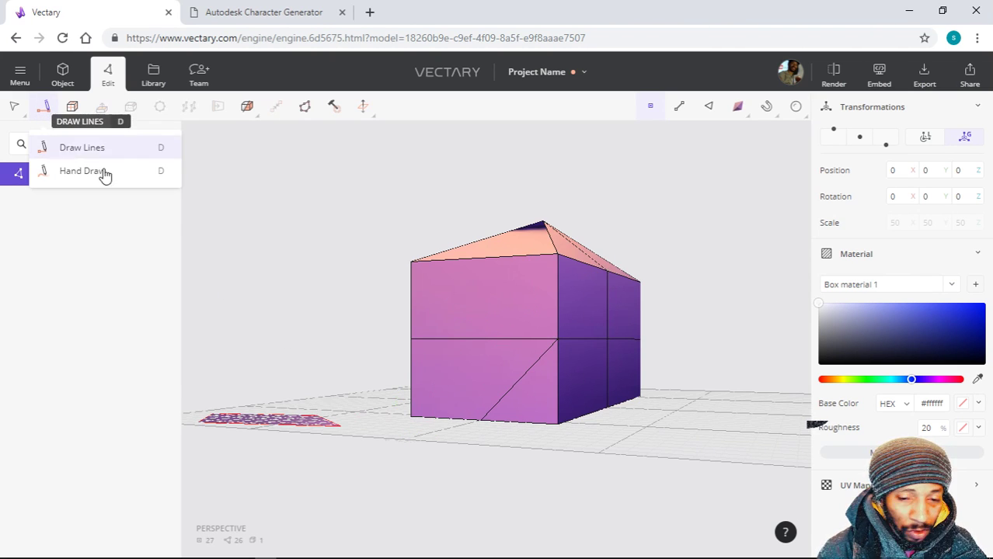
{"action": "left_click", "coordinate": [482, 421]}
{"action": "left_click", "coordinate": [411, 340]}
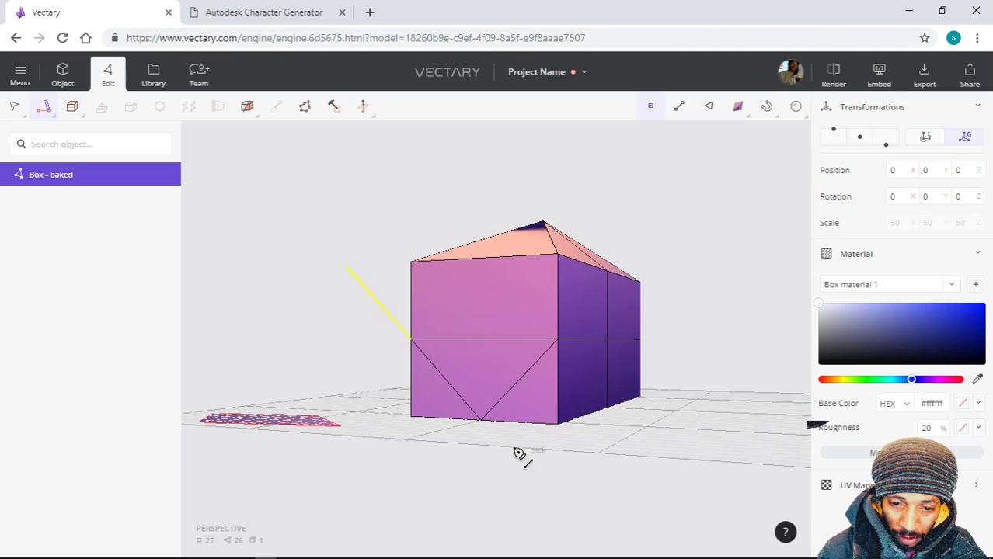
{"action": "key", "text": "Escape"}
- Delete the center vertex of the front end wall to remove its faces
{"action": "left_click_drag", "start_coordinate": [525, 460], "coordinate": [494, 487]}
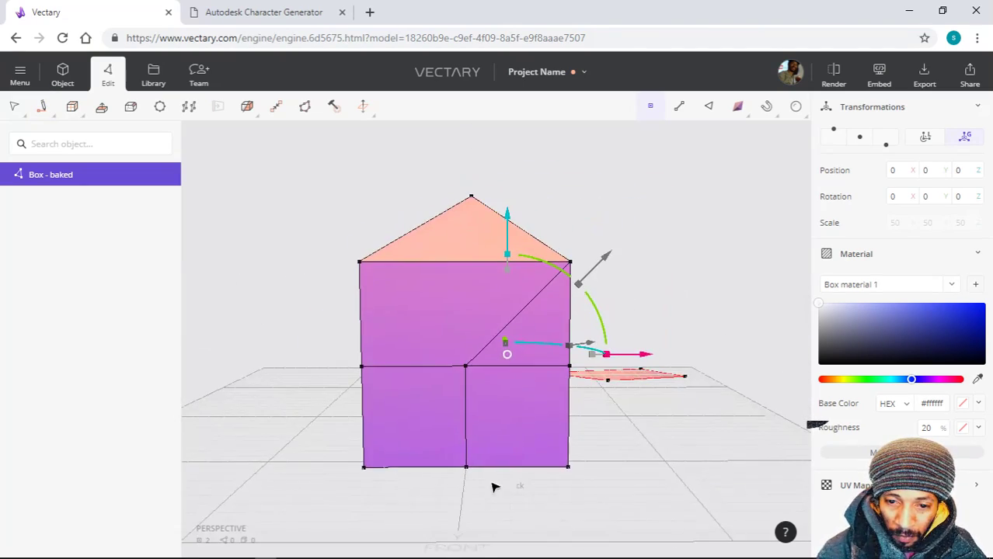
{"action": "left_click", "coordinate": [466, 367]}
{"action": "key", "text": "Delete"}
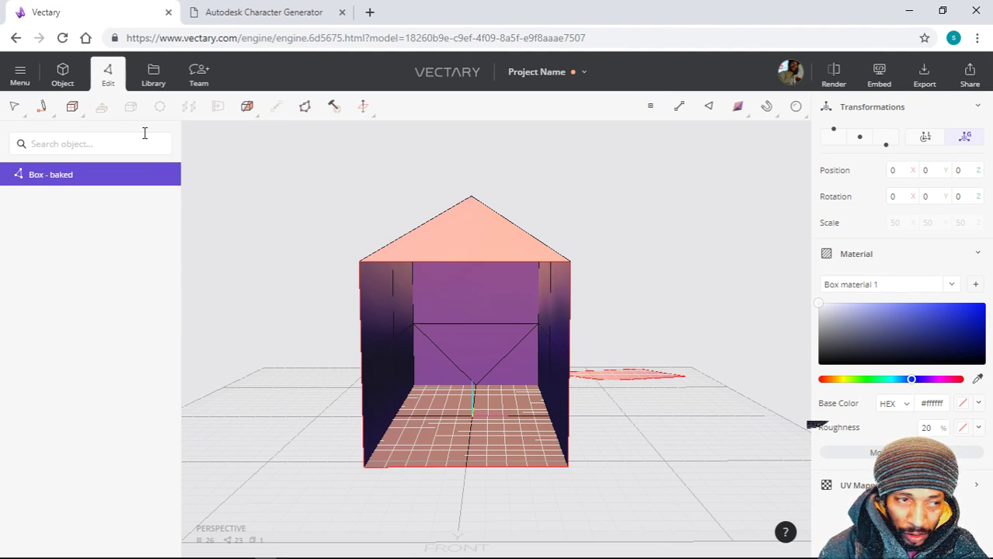
- Draw a horizontal line across the open front end, joining its two side edges slightly below their mid-height vertices, with Draw Lines
{"action": "mouse_move", "coordinate": [34, 117]}
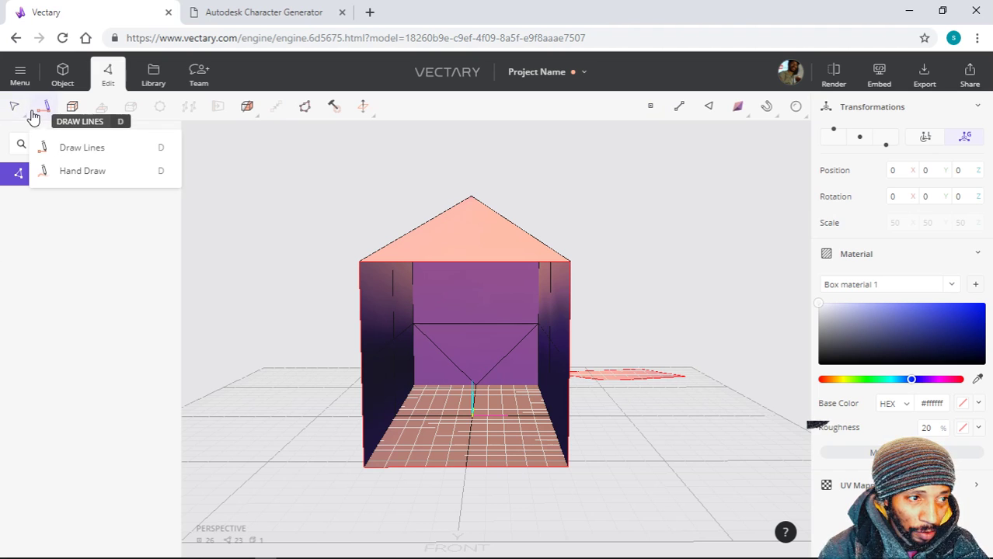
{"action": "left_click", "coordinate": [61, 147]}
{"action": "left_click", "coordinate": [568, 383]}
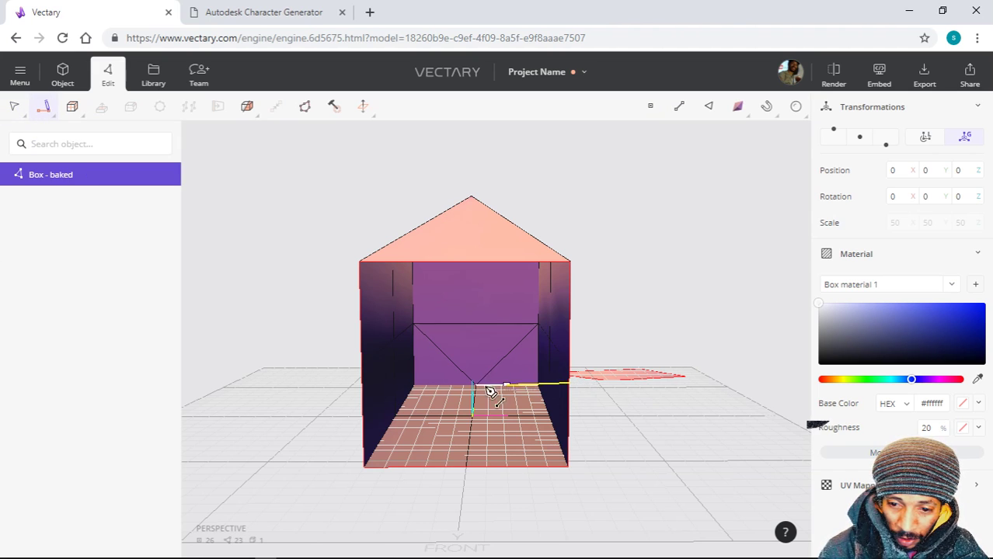
{"action": "left_click", "coordinate": [362, 385]}
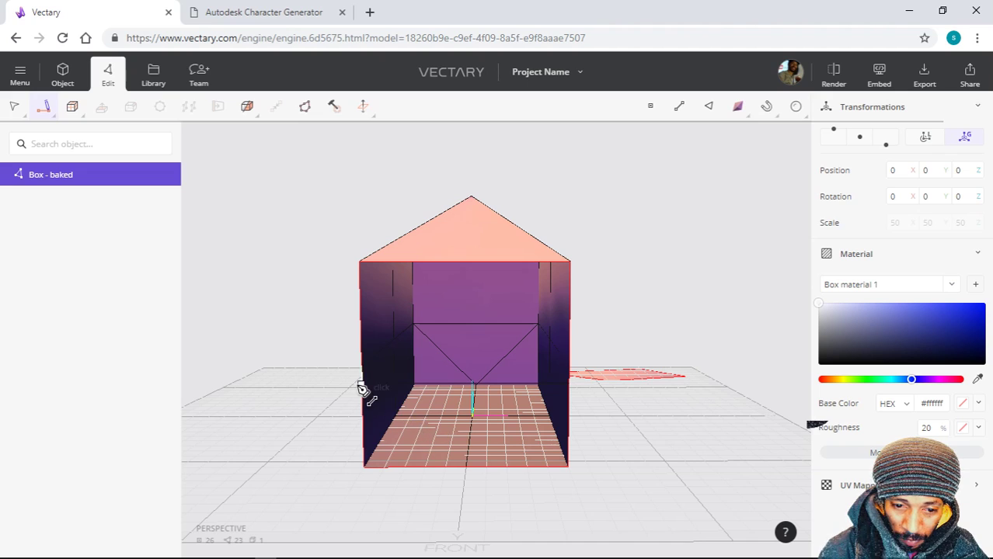
{"action": "right_click_drag", "start_coordinate": [327, 379], "coordinate": [330, 323]}
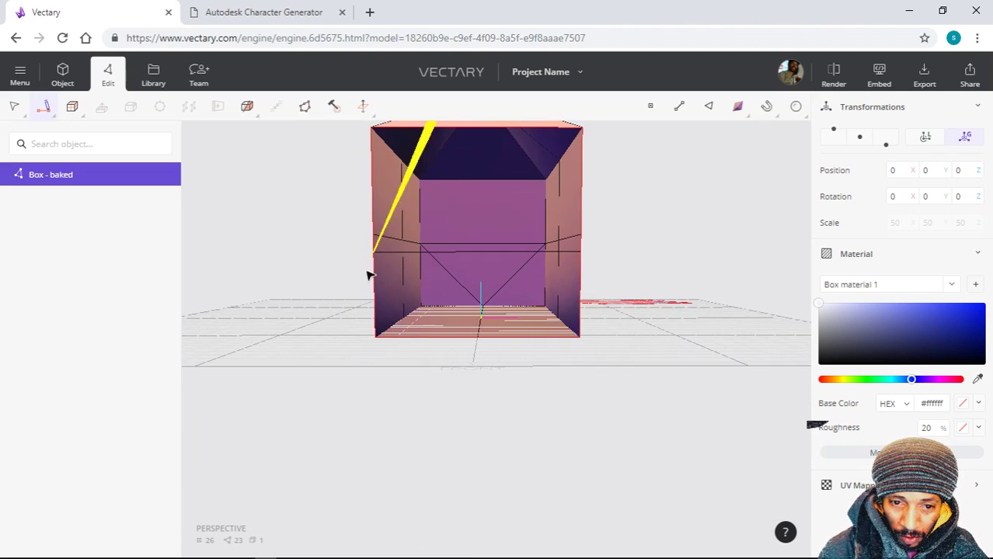
{"action": "right_click_drag", "start_coordinate": [357, 267], "coordinate": [317, 274]}
{"action": "key", "text": "Escape"}
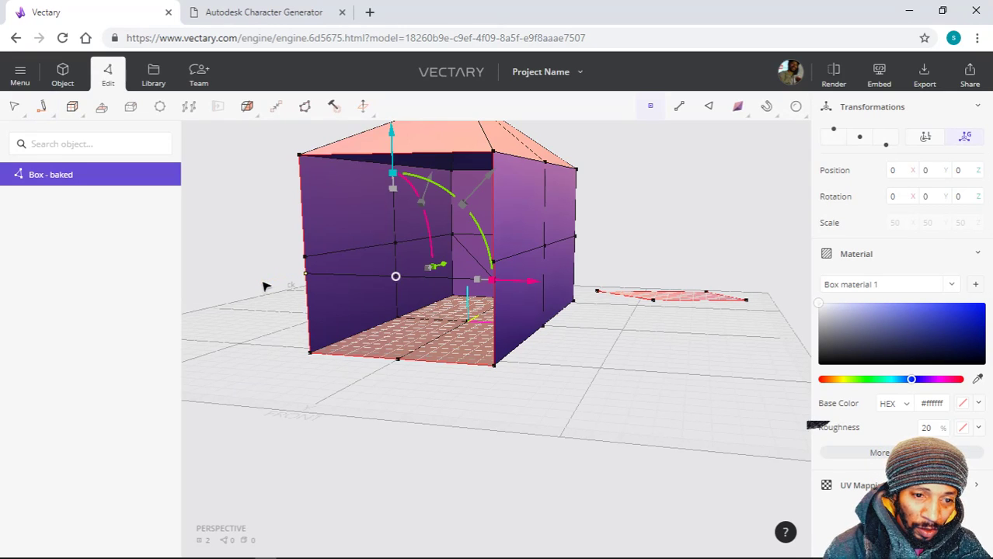
- Discard the misaligned line across the open front end and draw one joining its two mid-height side vertices with Draw Lines
{"action": "key", "text": "Escape"}
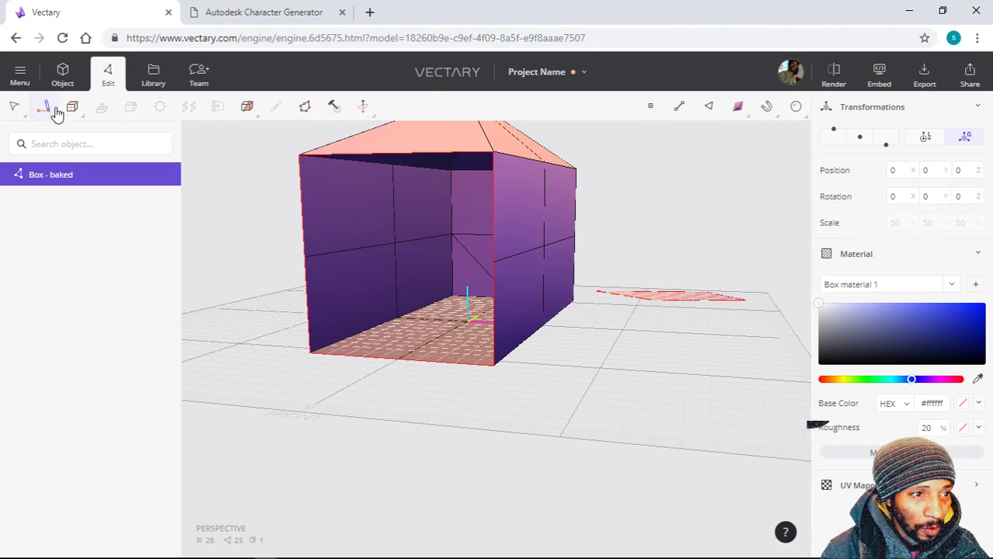
{"action": "mouse_move", "coordinate": [48, 109]}
{"action": "left_click", "coordinate": [62, 148]}
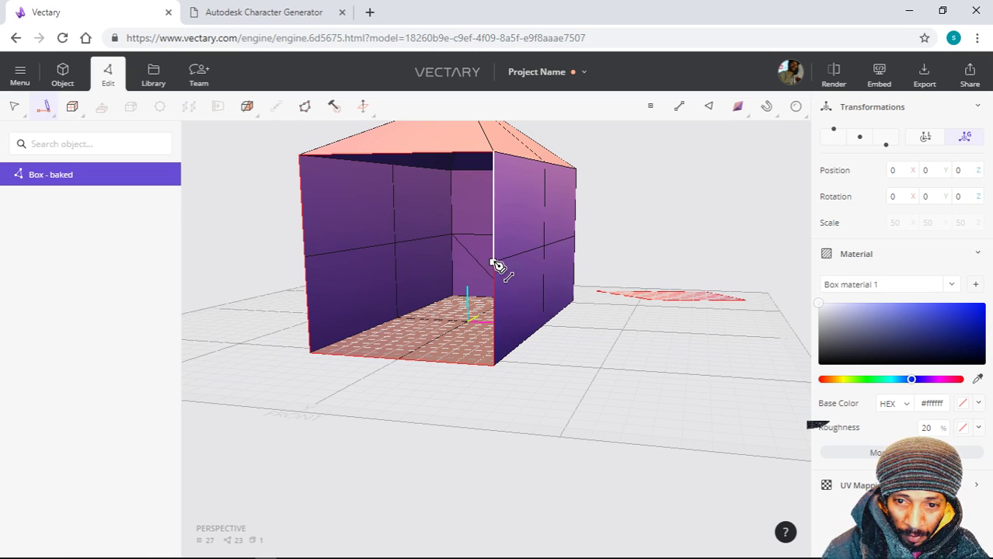
{"action": "left_click", "coordinate": [495, 264]}
{"action": "left_click", "coordinate": [306, 259]}
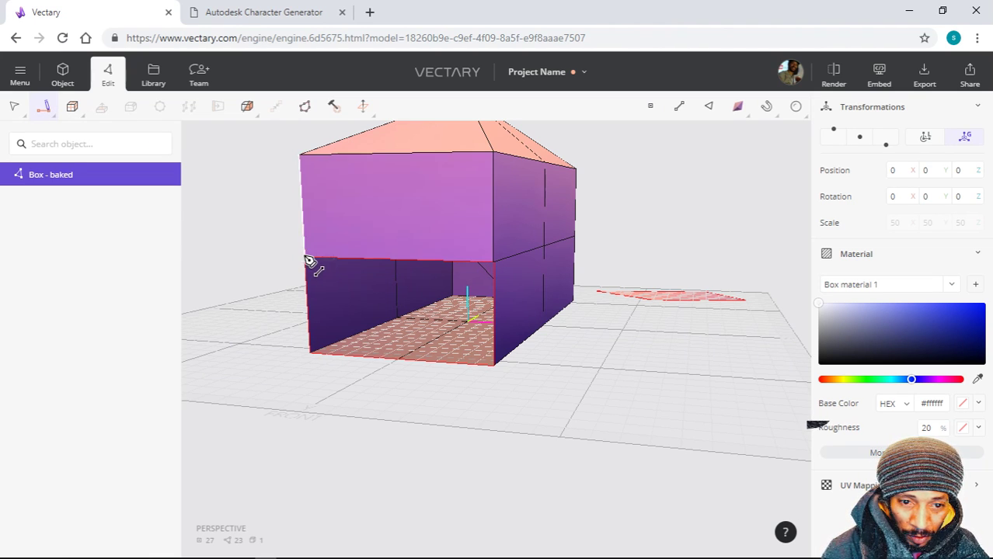
- Continue the line to the front end's bottom middle vertex and back up to the opposite mid-height vertex, closing the lower wall
{"action": "left_click", "coordinate": [398, 359]}
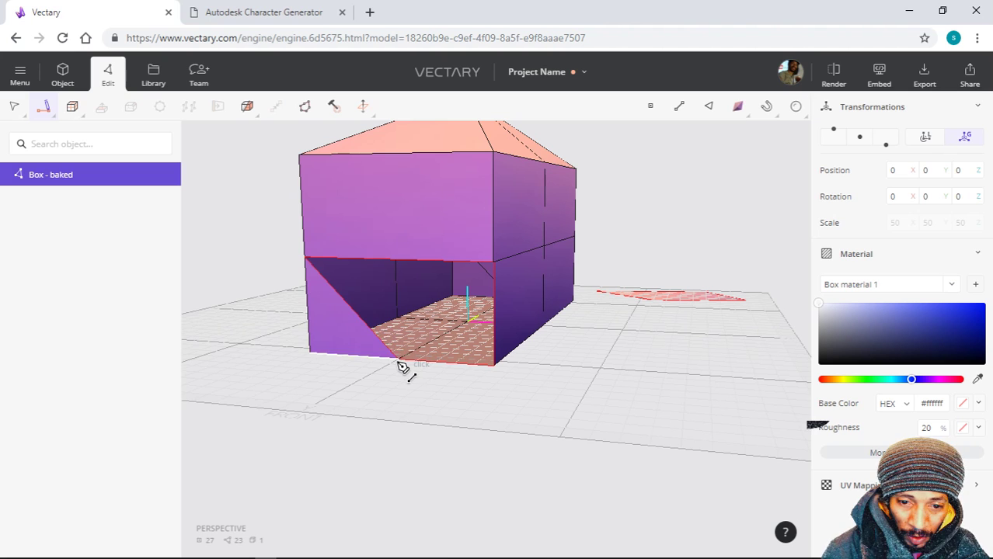
{"action": "left_click", "coordinate": [494, 268]}
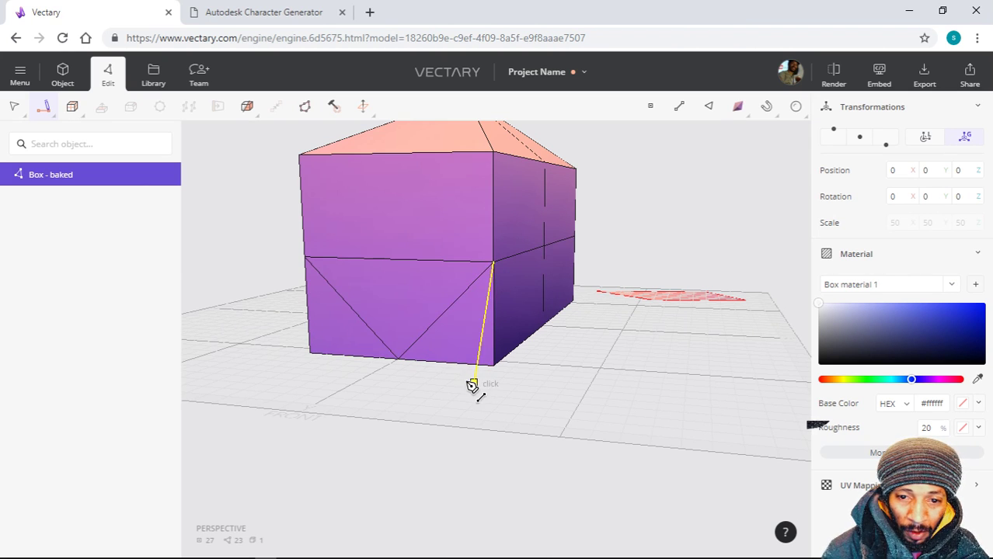
{"action": "key", "text": "Escape"}
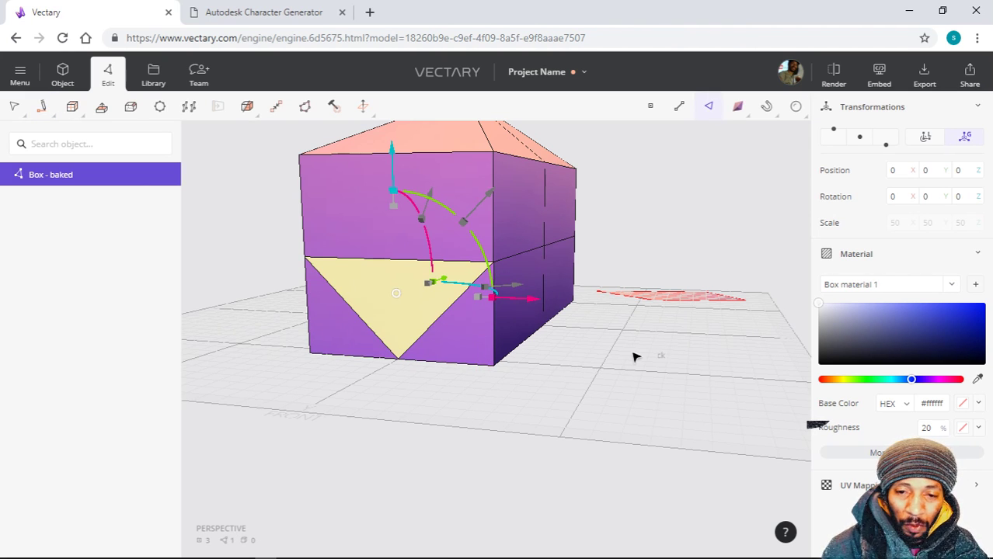
- Delete the loose flat face lying on the ground beside the house
{"action": "left_click_drag", "start_coordinate": [633, 356], "coordinate": [649, 372]}
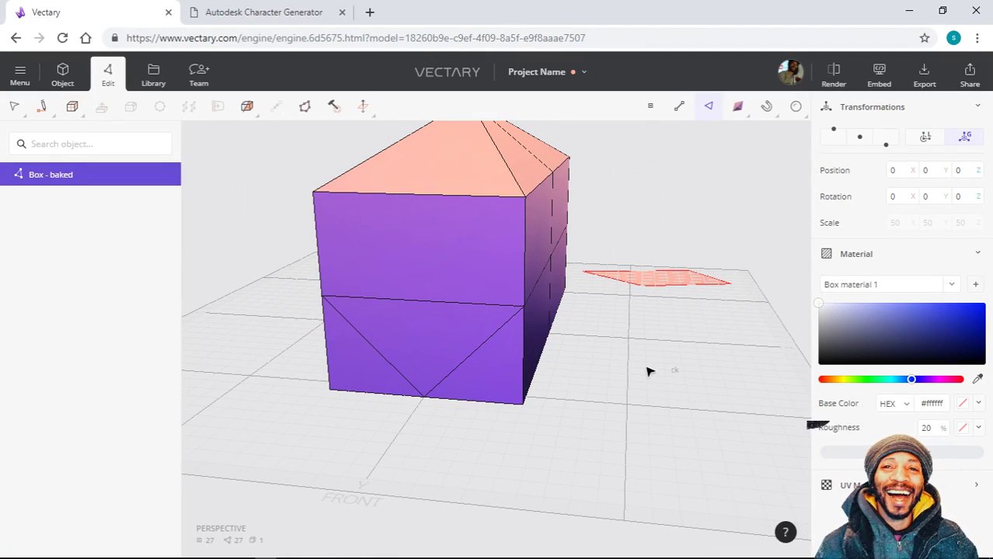
{"action": "left_click_drag", "start_coordinate": [605, 381], "coordinate": [707, 314]}
{"action": "left_click", "coordinate": [734, 307]}
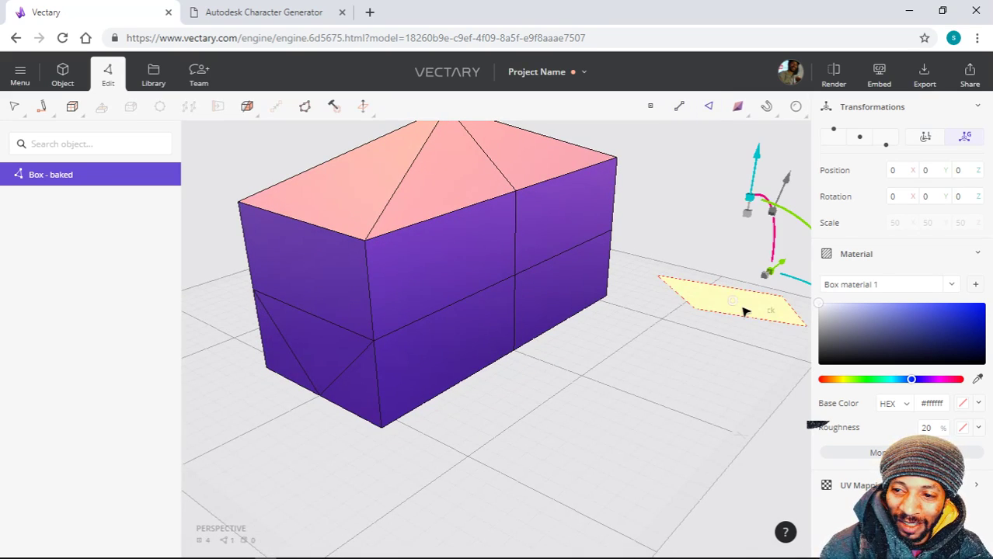
{"action": "key", "text": "Delete"}
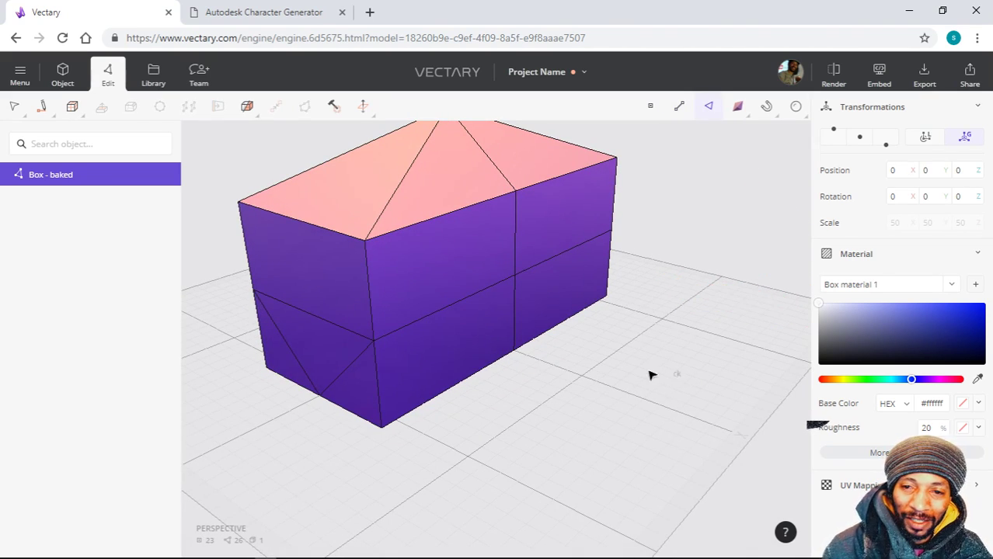
- Draw a vertical line on the right side wall from the mid-height edge to the bottom edge, just left of the central vertical edge
{"action": "left_click_drag", "start_coordinate": [651, 376], "coordinate": [581, 440]}
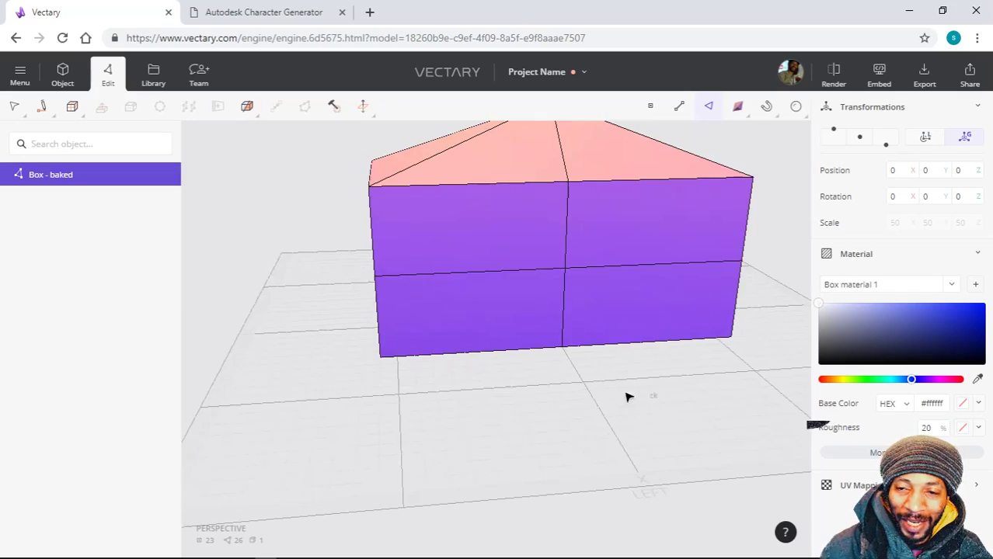
{"action": "left_click_drag", "start_coordinate": [627, 397], "coordinate": [484, 377]}
{"action": "scroll", "coordinate": [483, 378], "scroll_direction": "up", "scroll_amount": 5}
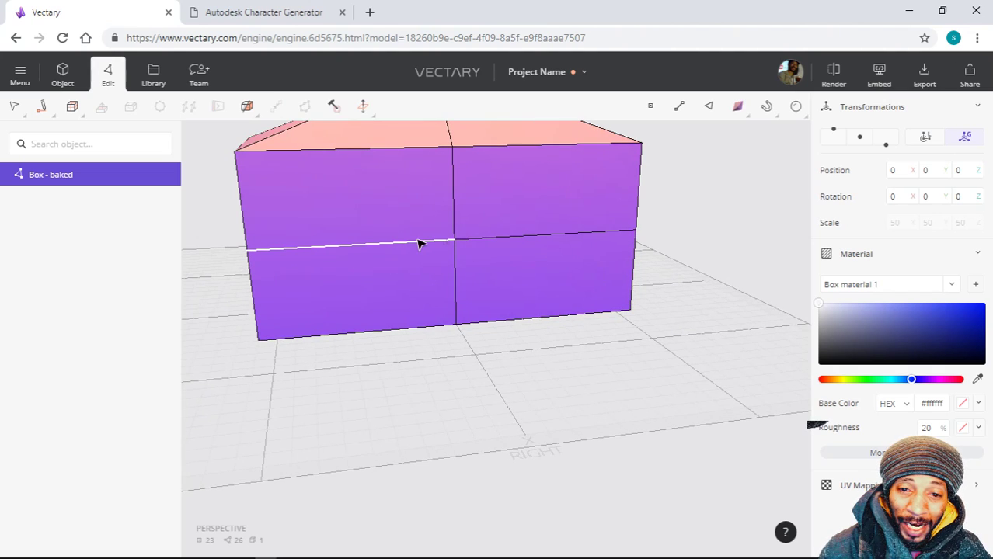
{"action": "mouse_move", "coordinate": [48, 113]}
{"action": "left_click", "coordinate": [58, 149]}
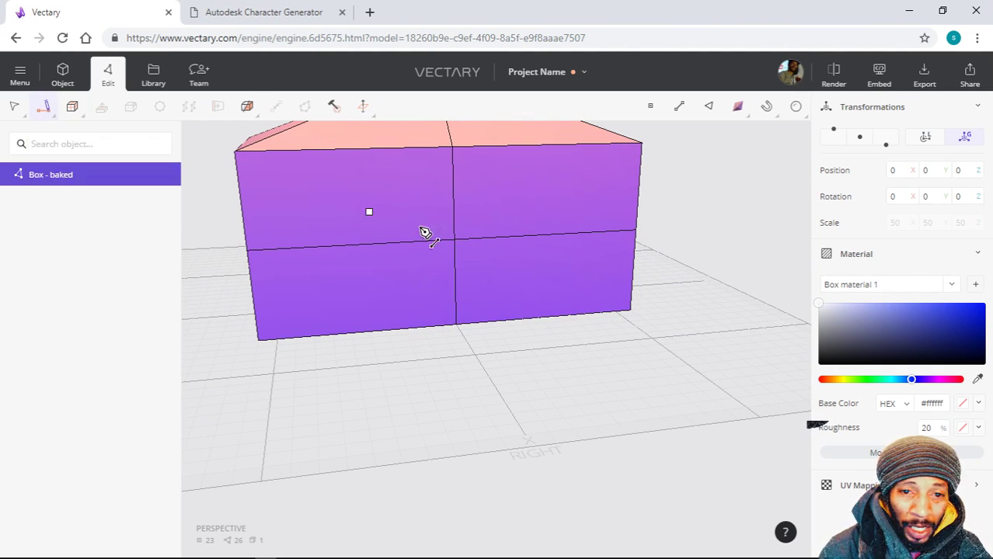
{"action": "left_click", "coordinate": [417, 243]}
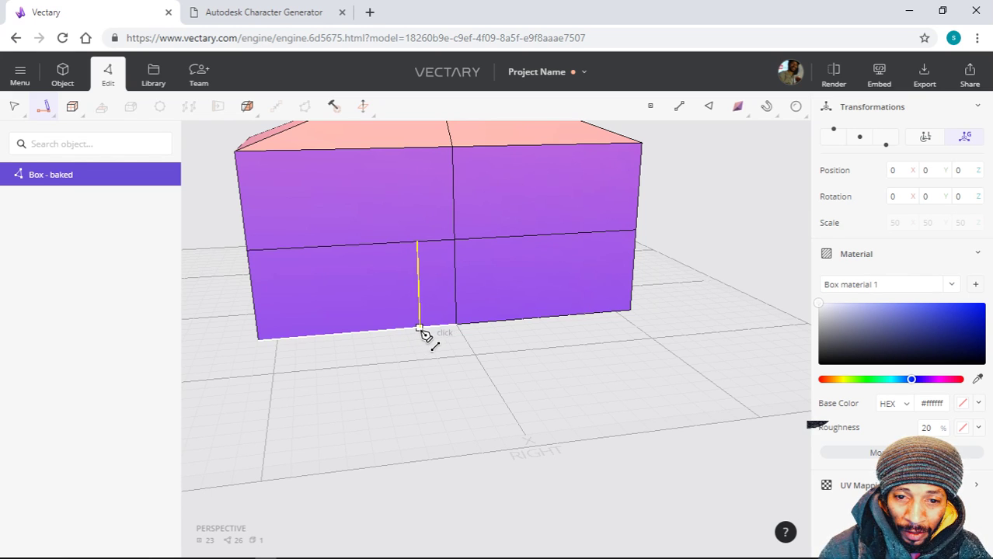
{"action": "left_click", "coordinate": [418, 329]}
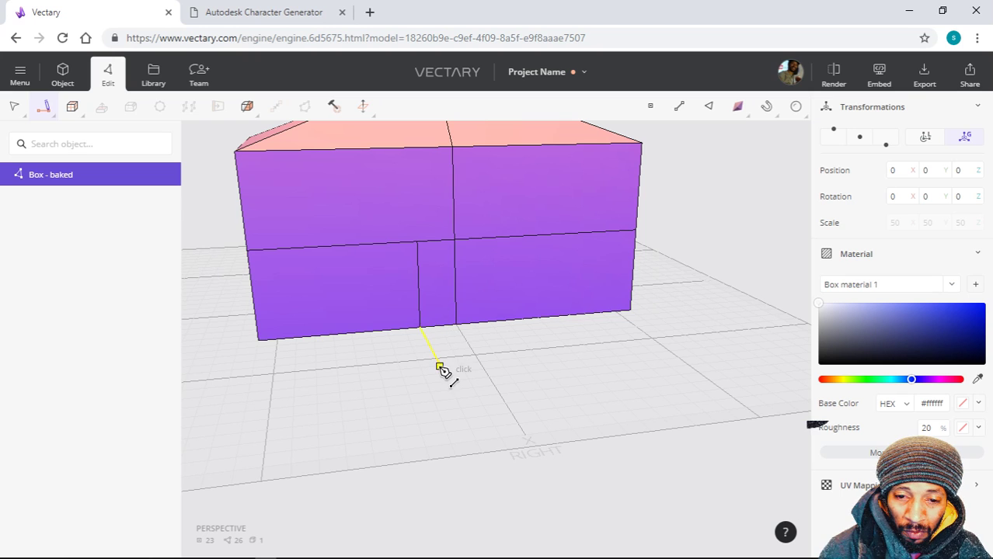
{"action": "key", "text": "Escape"}
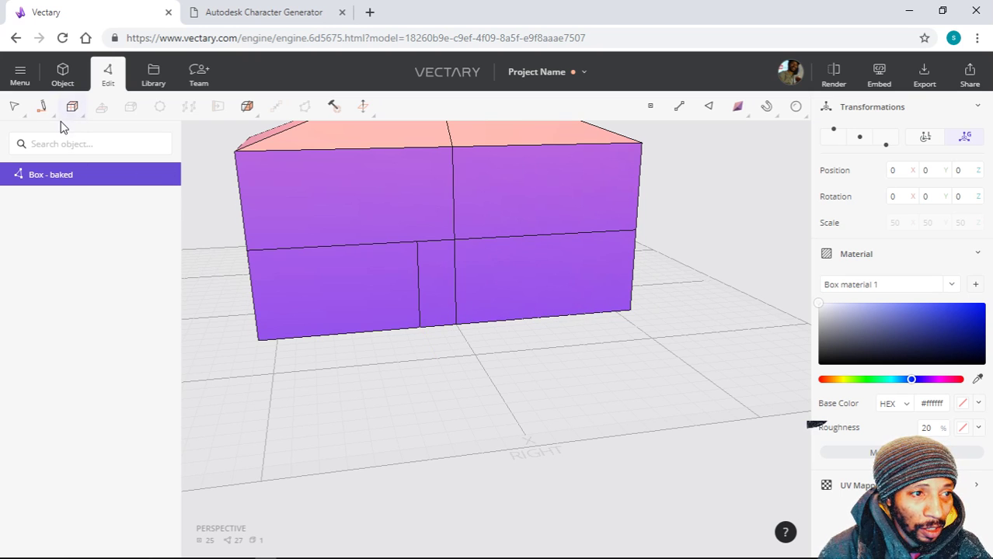
- Draw a matching vertical line from the mid-height edge to the bottom edge, just right of the right side wall's central vertical edge
{"action": "left_click", "coordinate": [42, 106]}
{"action": "left_click", "coordinate": [66, 149]}
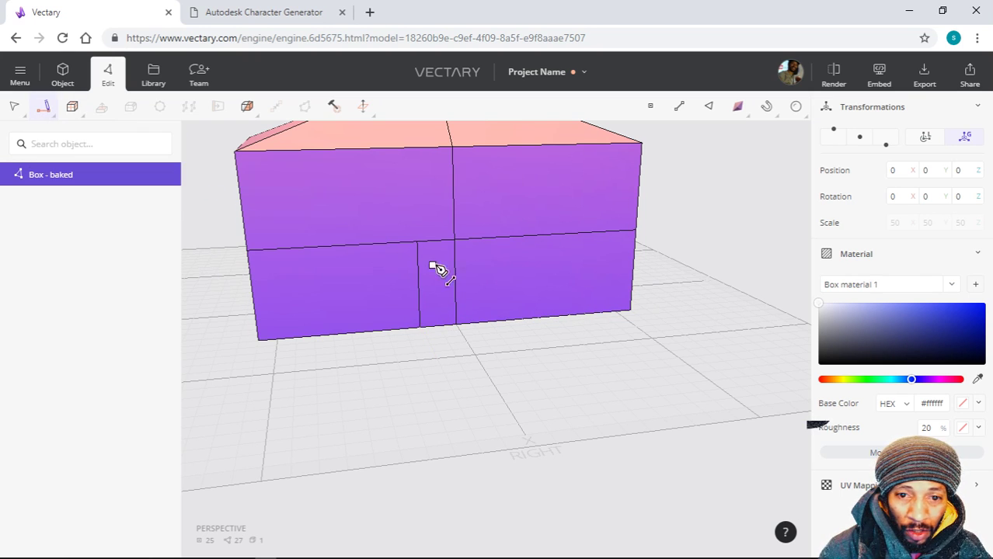
{"action": "left_click", "coordinate": [489, 239]}
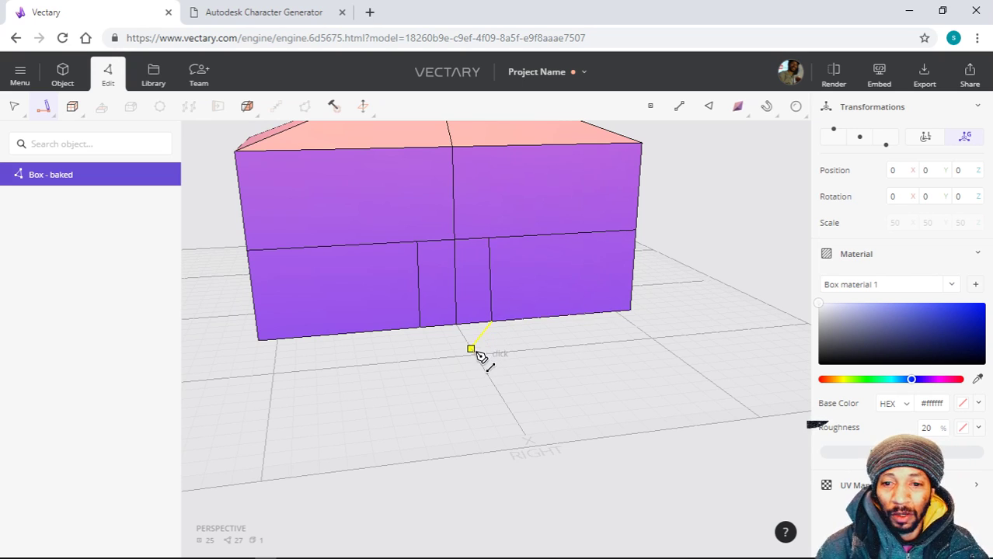
{"action": "key", "text": "Escape"}
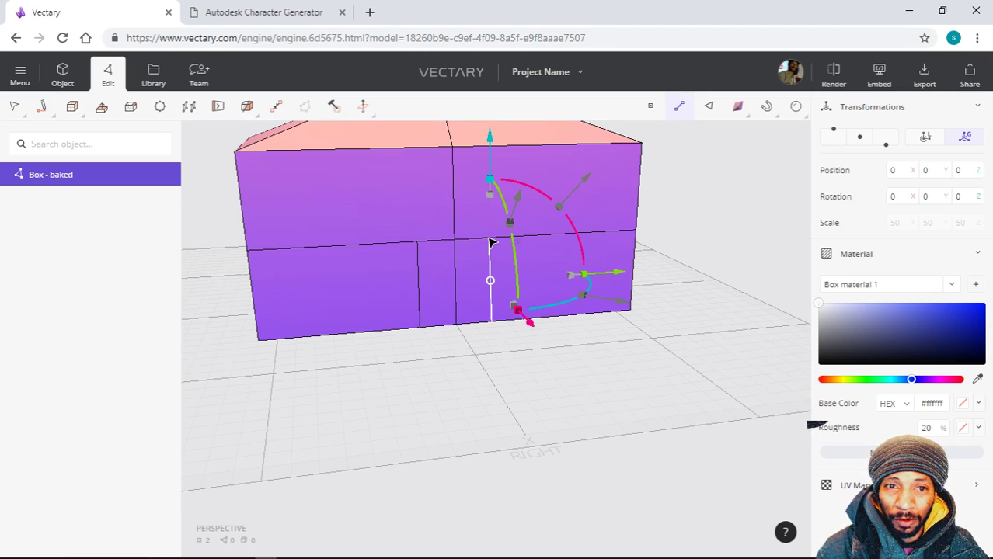
- Preview the house with Textured rendering, then set the rendering type to Wired
{"action": "mouse_move", "coordinate": [745, 115]}
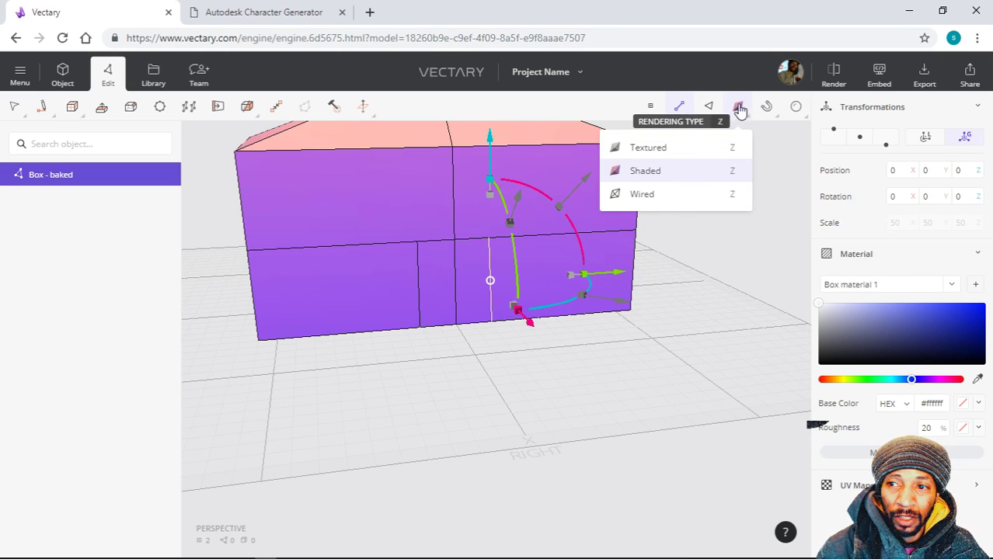
{"action": "left_click", "coordinate": [663, 148]}
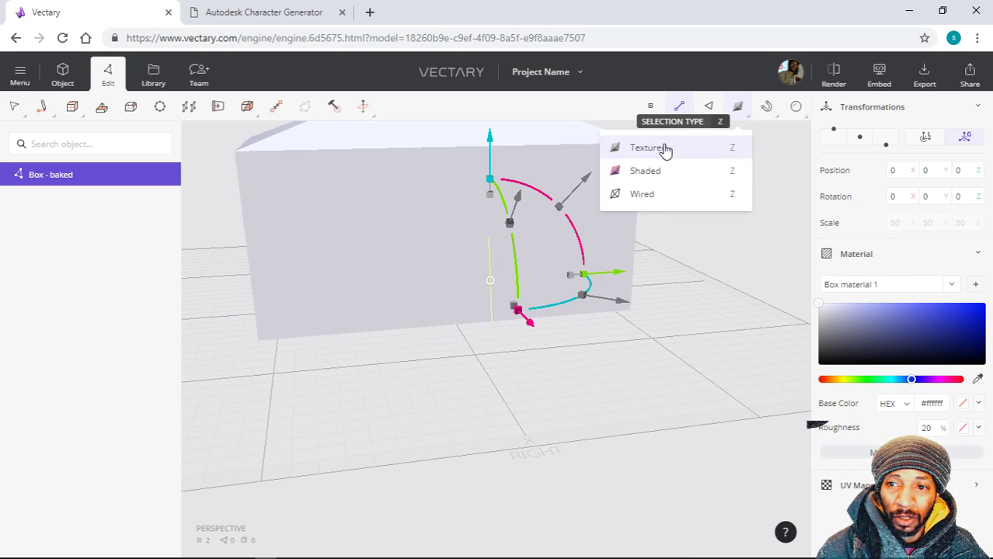
{"action": "left_click", "coordinate": [653, 195]}
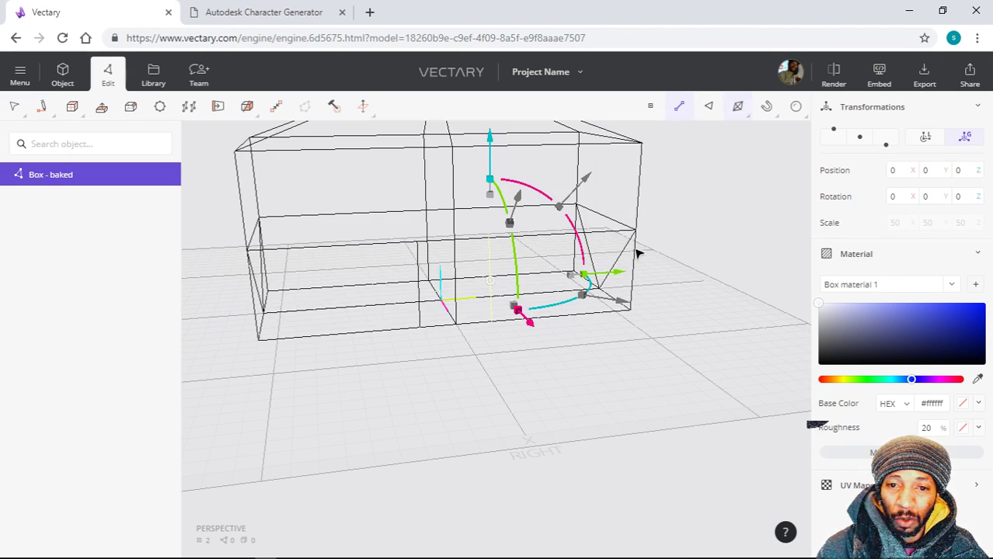
{"action": "left_click_drag", "start_coordinate": [376, 383], "coordinate": [453, 362]}
{"action": "scroll", "coordinate": [453, 360], "scroll_direction": "up", "scroll_amount": 5}
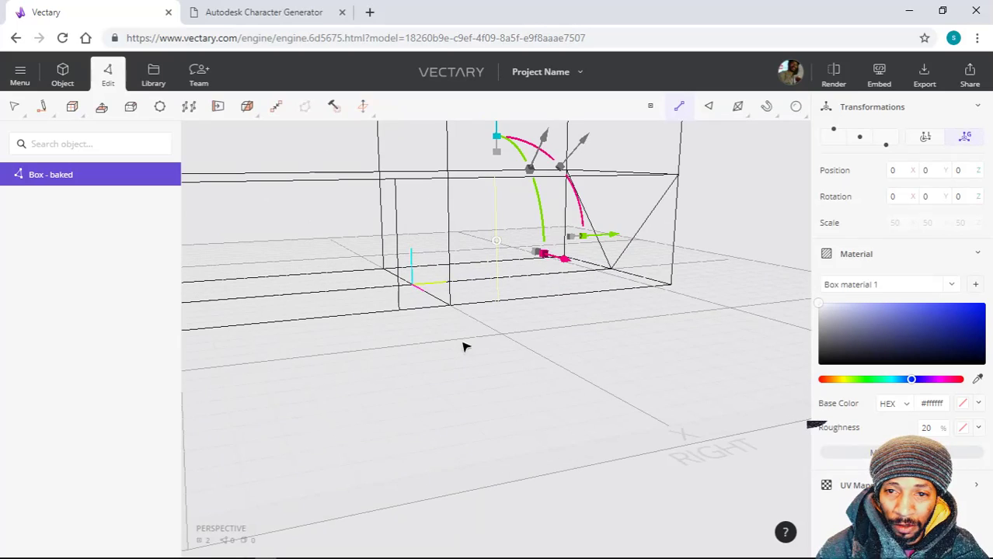
- Nudge the top vertex of the door outline's right line along the Y axis to line it up with its bottom vertex
{"action": "left_click", "coordinate": [653, 109]}
{"action": "left_click_drag", "start_coordinate": [415, 402], "coordinate": [435, 272]}
{"action": "left_click", "coordinate": [487, 173]}
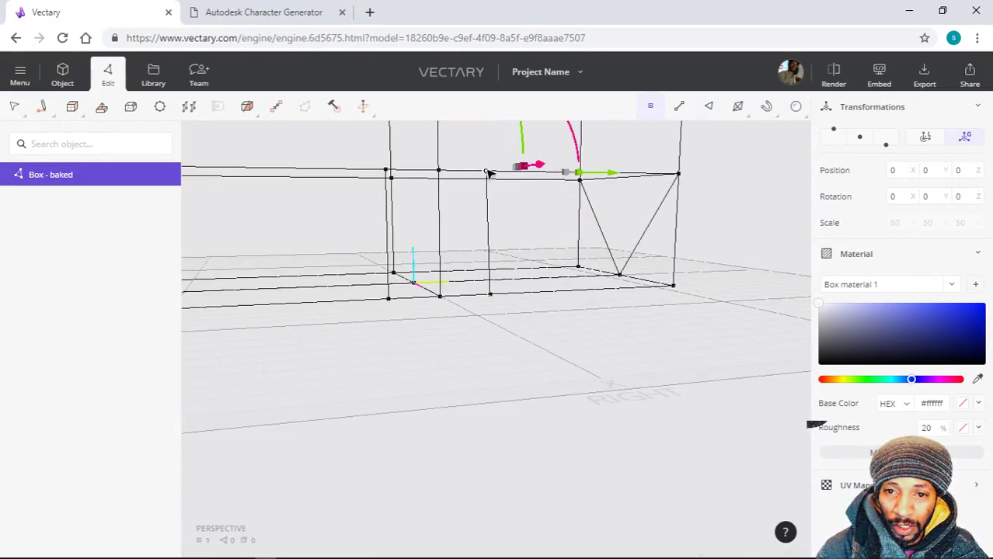
{"action": "mouse_move", "coordinate": [605, 177]}
{"action": "left_mouse_down"}
{"action": "mouse_move", "coordinate": [664, 191]}
{"action": "mouse_move", "coordinate": [594, 188]}
{"action": "mouse_move", "coordinate": [607, 188]}
{"action": "left_mouse_up"}
{"action": "left_click_drag", "start_coordinate": [601, 186], "coordinate": [603, 175]}
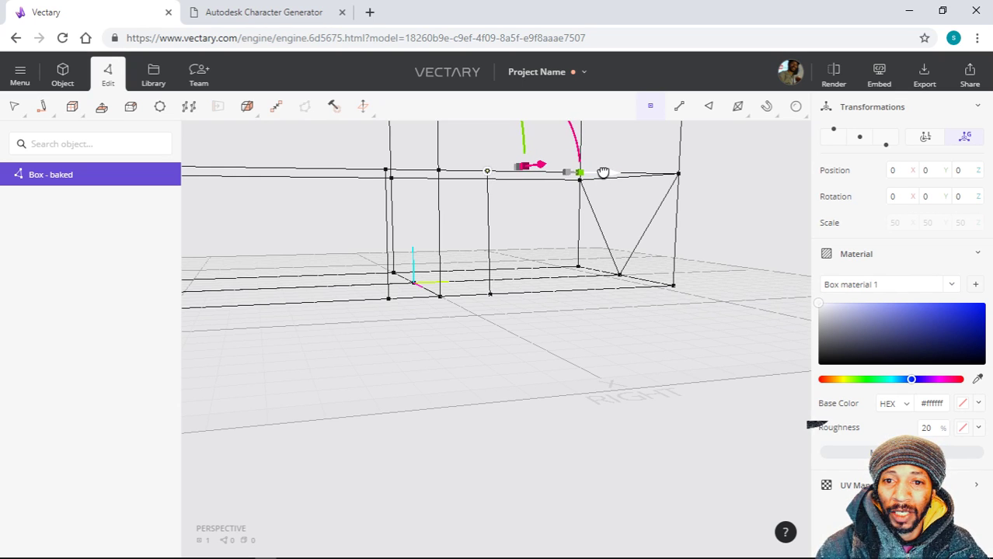
{"action": "left_click_drag", "start_coordinate": [604, 171], "coordinate": [602, 176]}
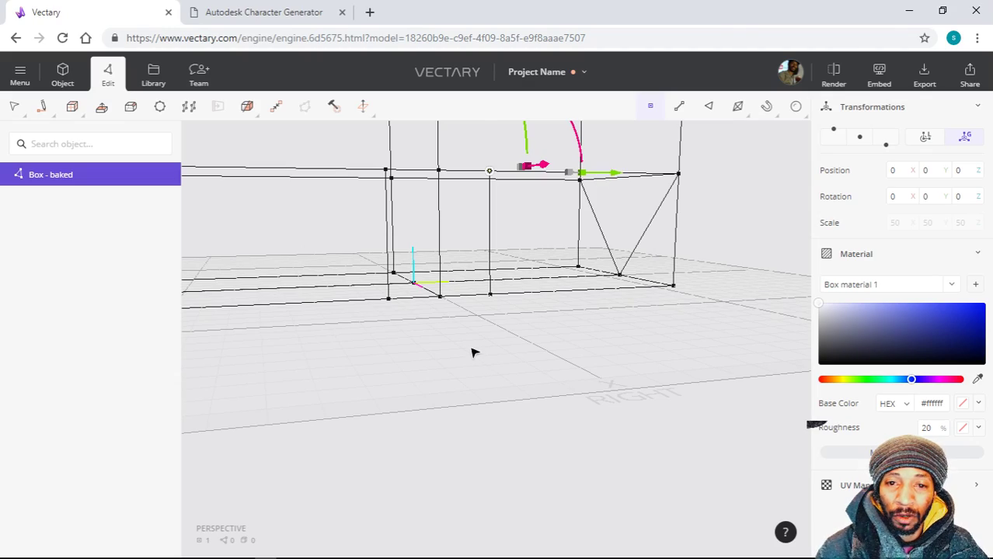
- Examine the wireframe around the door outline on the right side wall from several angles
{"action": "mouse_move", "coordinate": [469, 361]}
{"action": "left_mouse_down"}
{"action": "mouse_move", "coordinate": [429, 395]}
{"action": "mouse_move", "coordinate": [341, 382]}
{"action": "mouse_move", "coordinate": [512, 368]}
{"action": "mouse_move", "coordinate": [334, 368]}
{"action": "mouse_move", "coordinate": [390, 351]}
{"action": "mouse_move", "coordinate": [656, 389]}
{"action": "mouse_move", "coordinate": [585, 352]}
{"action": "mouse_move", "coordinate": [354, 372]}
{"action": "mouse_move", "coordinate": [461, 361]}
{"action": "left_mouse_up"}
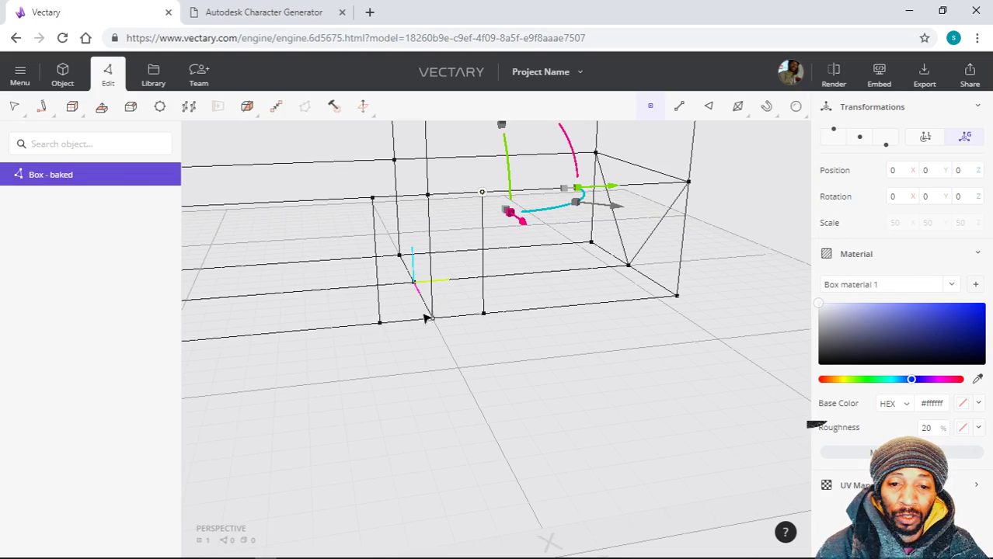
{"action": "left_click_drag", "start_coordinate": [426, 319], "coordinate": [451, 385]}
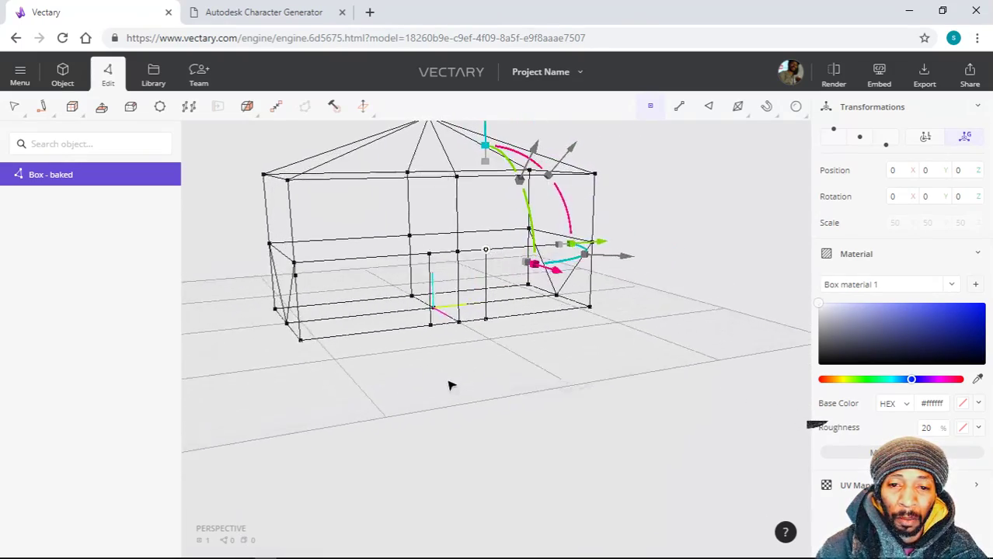
{"action": "scroll", "coordinate": [451, 386], "scroll_direction": "up", "scroll_amount": 5}
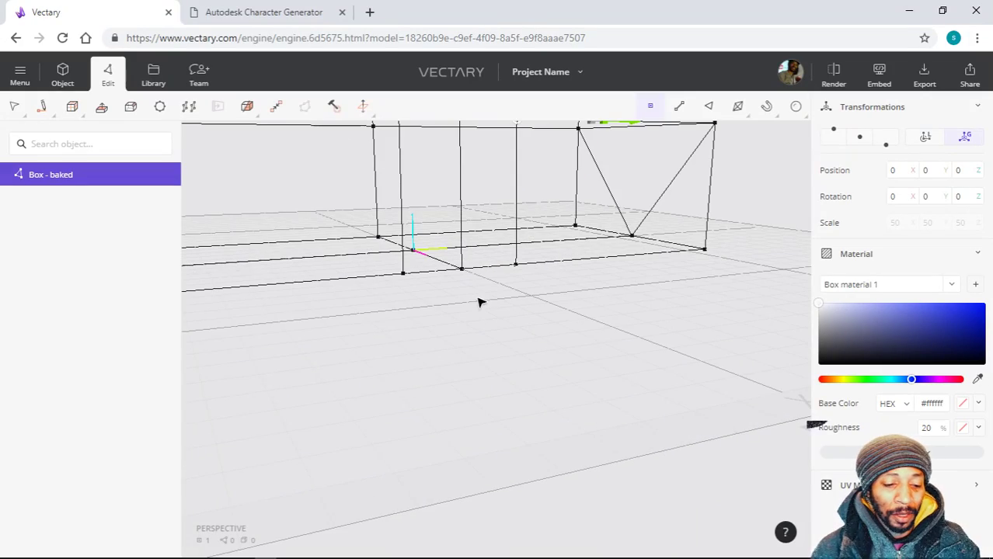
{"action": "left_click_drag", "start_coordinate": [478, 303], "coordinate": [476, 239]}
{"action": "mouse_move", "coordinate": [433, 161]}
{"action": "left_mouse_down"}
{"action": "mouse_move", "coordinate": [450, 215]}
{"action": "mouse_move", "coordinate": [455, 146]}
{"action": "mouse_move", "coordinate": [458, 155]}
{"action": "mouse_move", "coordinate": [457, 188]}
{"action": "mouse_move", "coordinate": [439, 134]}
{"action": "mouse_move", "coordinate": [450, 156]}
{"action": "left_mouse_up"}
{"action": "scroll", "coordinate": [450, 156], "scroll_direction": "up", "scroll_amount": 3}
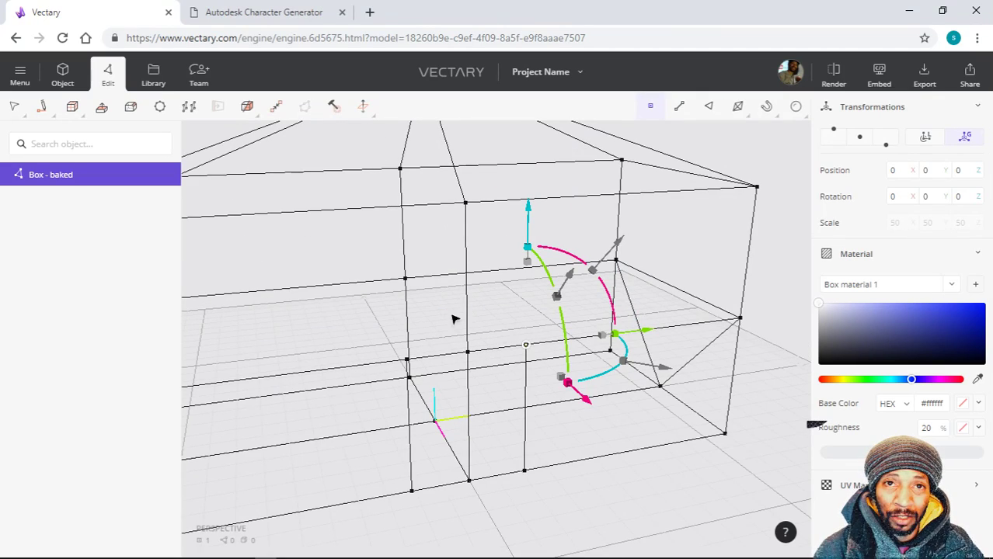
{"action": "left_click_drag", "start_coordinate": [502, 425], "coordinate": [499, 386]}
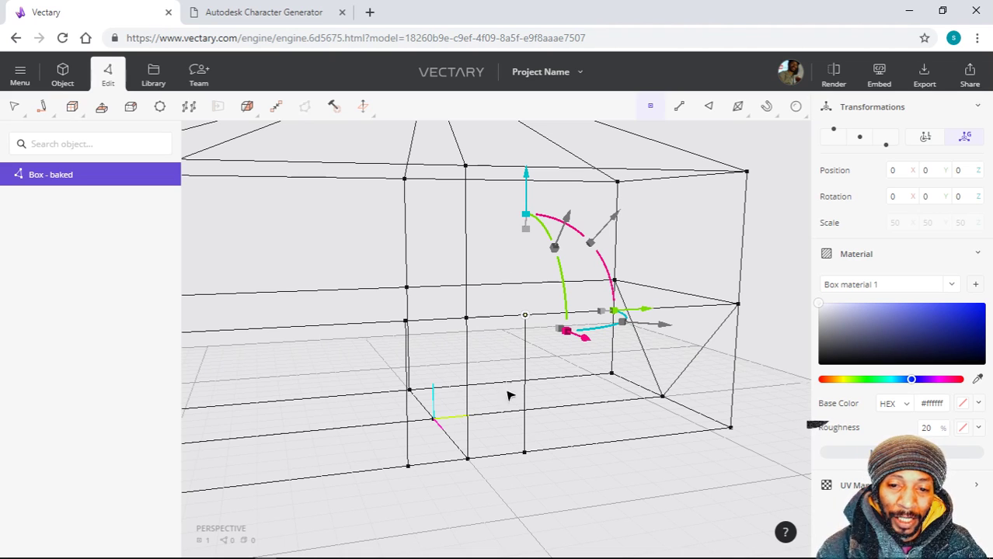
{"action": "right_click_drag", "start_coordinate": [510, 412], "coordinate": [491, 397]}
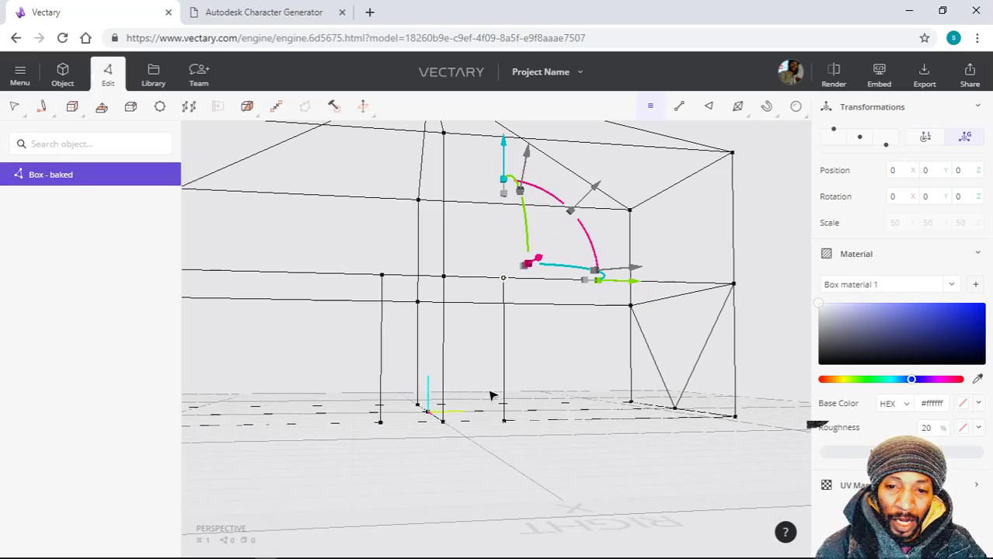
{"action": "right_click_drag", "start_coordinate": [481, 350], "coordinate": [491, 376]}
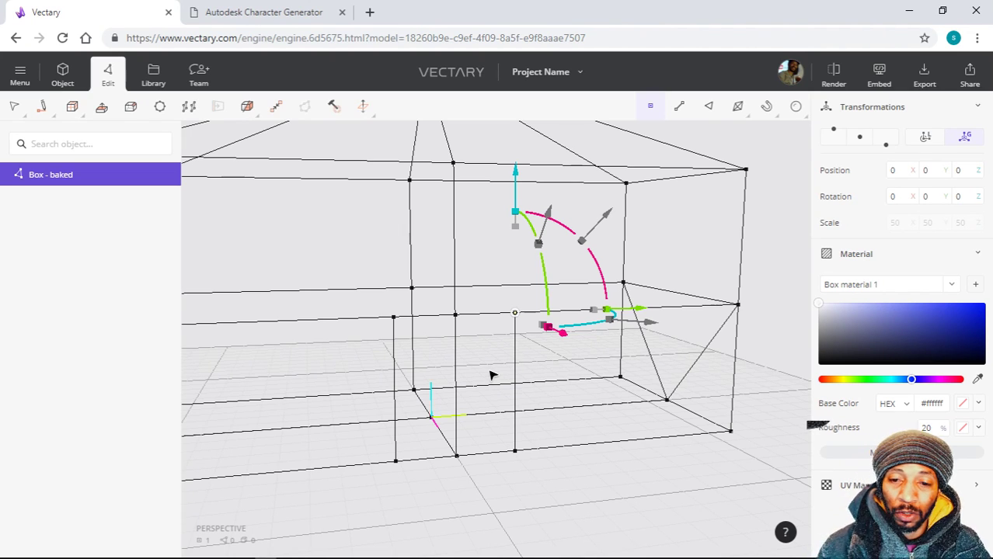
{"action": "right_click_drag", "start_coordinate": [492, 385], "coordinate": [484, 384]}
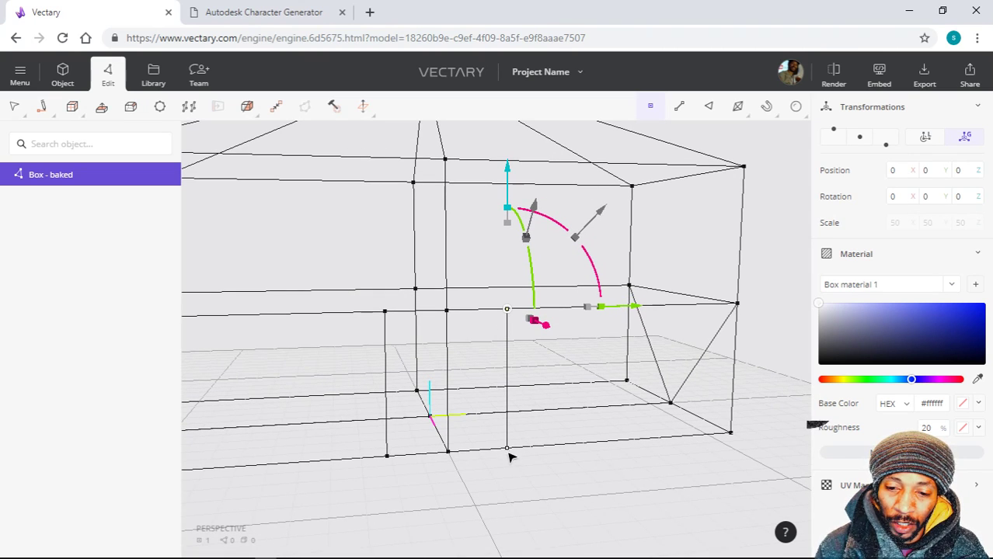
{"action": "left_click", "coordinate": [448, 450]}
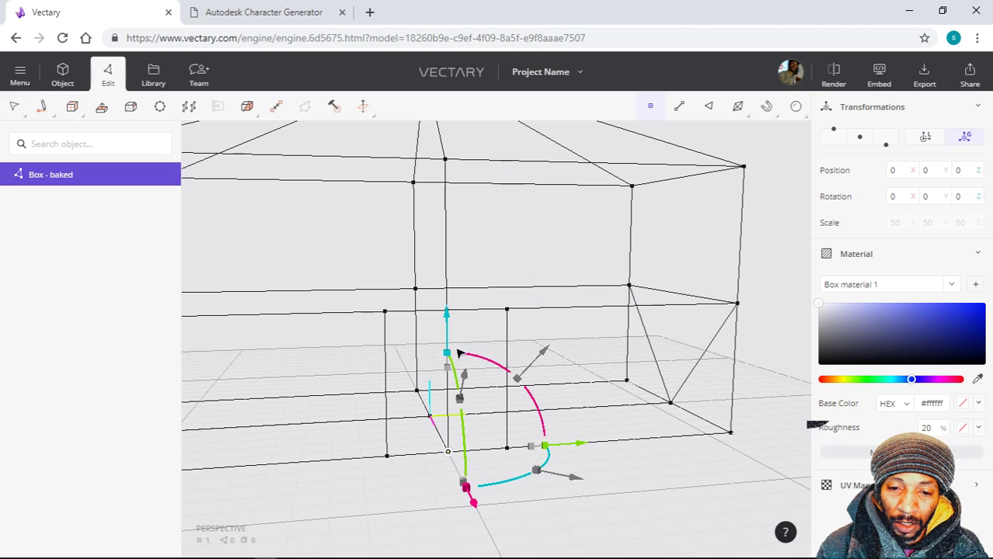
{"action": "right_click", "coordinate": [450, 453]}
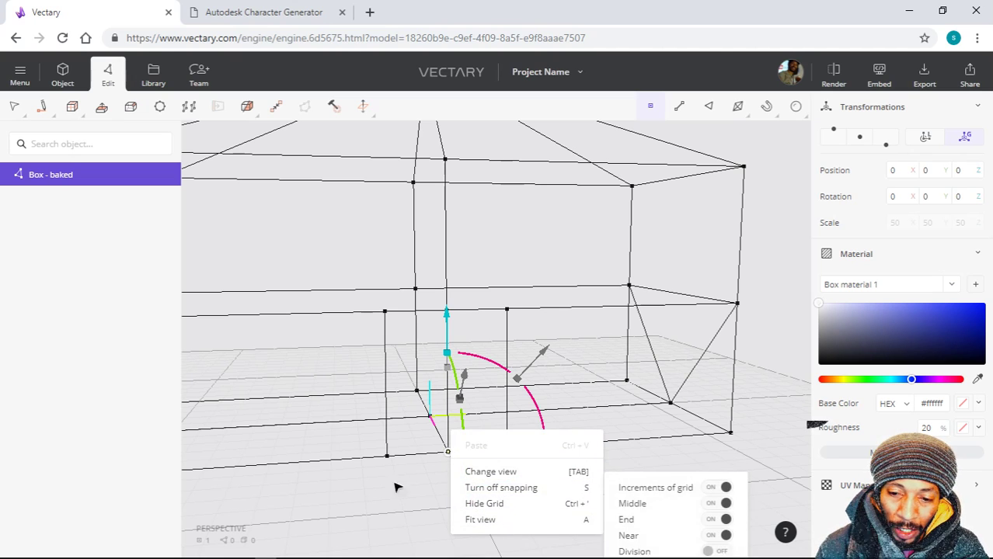
{"action": "left_click", "coordinate": [368, 494]}
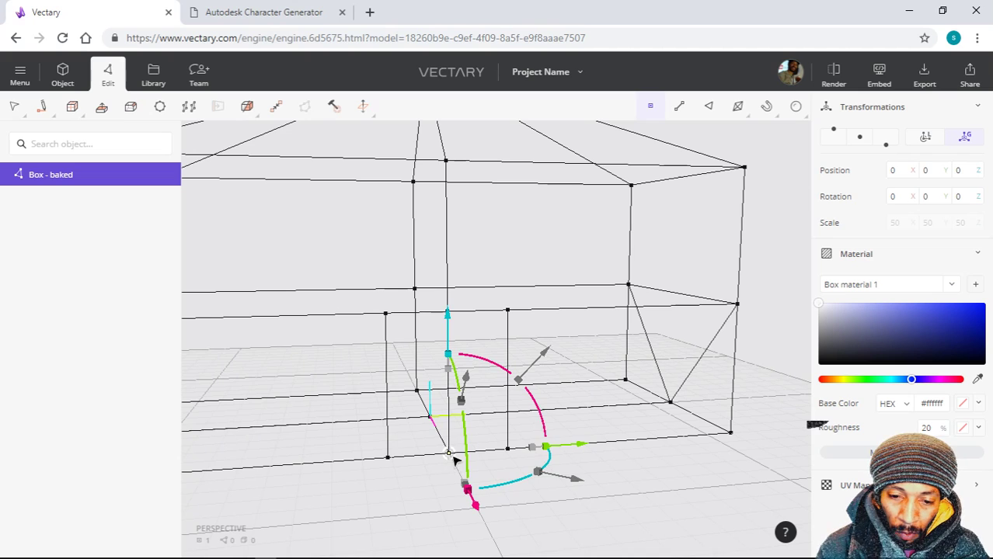
{"action": "left_click_drag", "start_coordinate": [455, 460], "coordinate": [577, 467]}
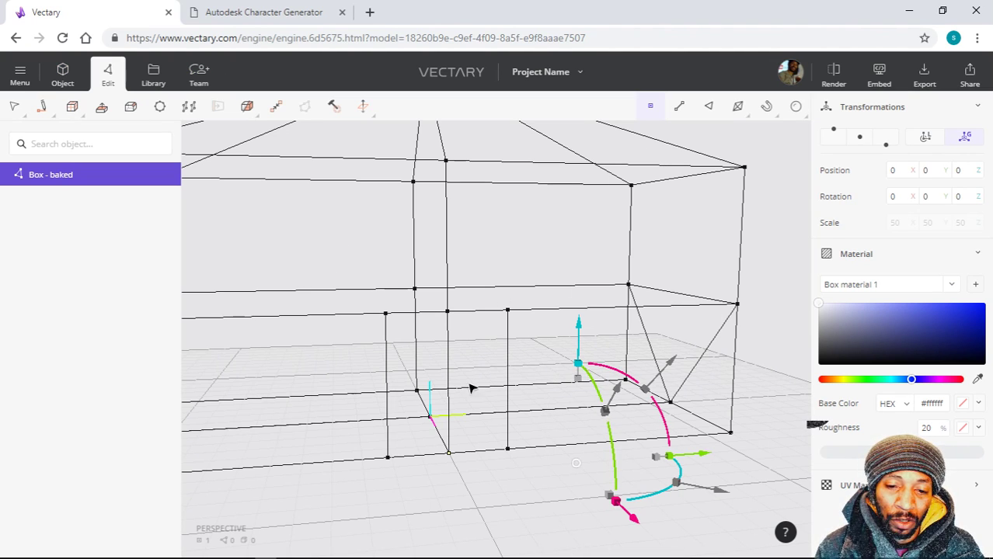
- Delete the lower segment of the wall's central vertical edge between the two door outline lines to open the doorway
{"action": "scroll", "coordinate": [458, 468], "scroll_direction": "up", "scroll_amount": 5}
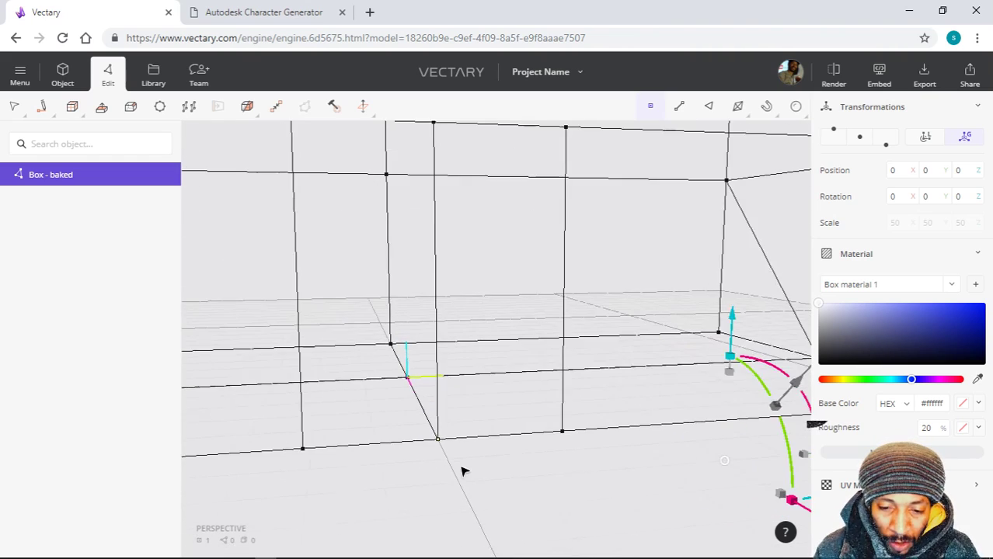
{"action": "scroll", "coordinate": [462, 472], "scroll_direction": "down", "scroll_amount": 3}
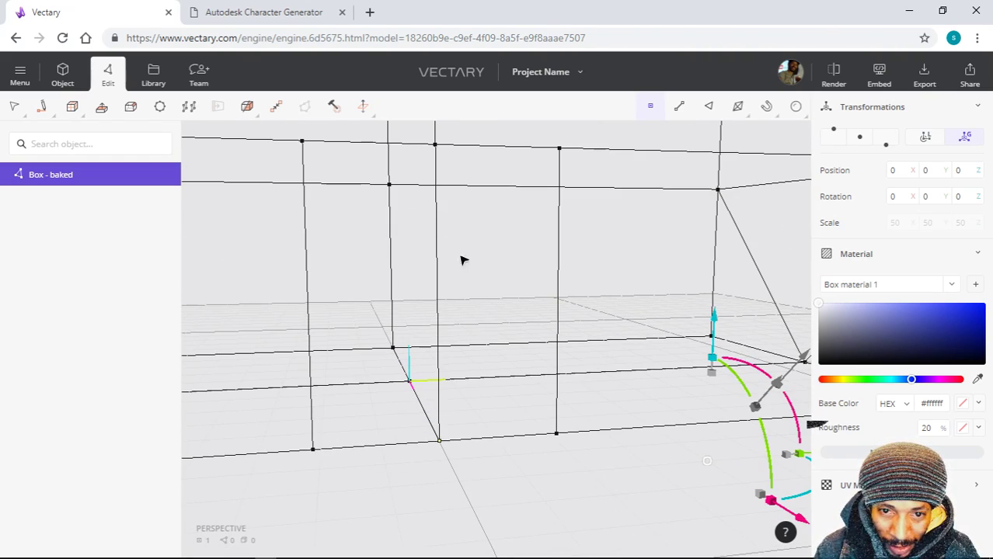
{"action": "scroll", "coordinate": [491, 374], "scroll_direction": "down", "scroll_amount": 2}
{"action": "scroll", "coordinate": [489, 424], "scroll_direction": "down", "scroll_amount": 2}
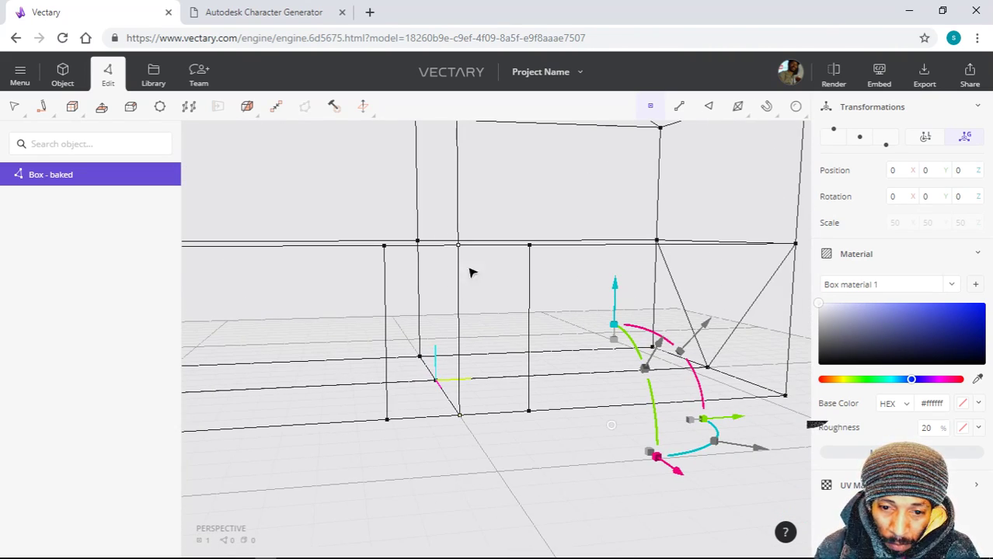
{"action": "right_click_drag", "start_coordinate": [480, 533], "coordinate": [512, 488]}
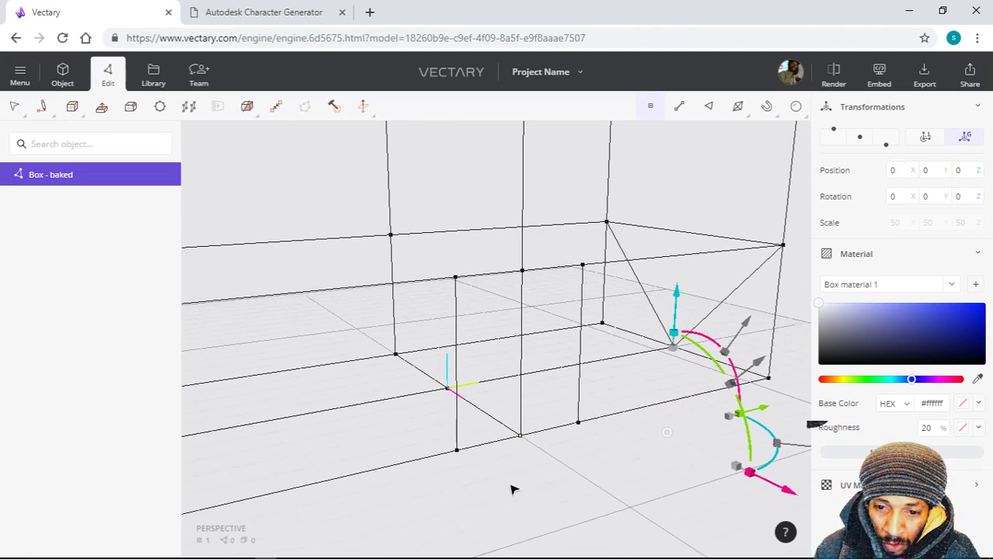
{"action": "left_click", "coordinate": [682, 109]}
{"action": "left_click", "coordinate": [523, 354]}
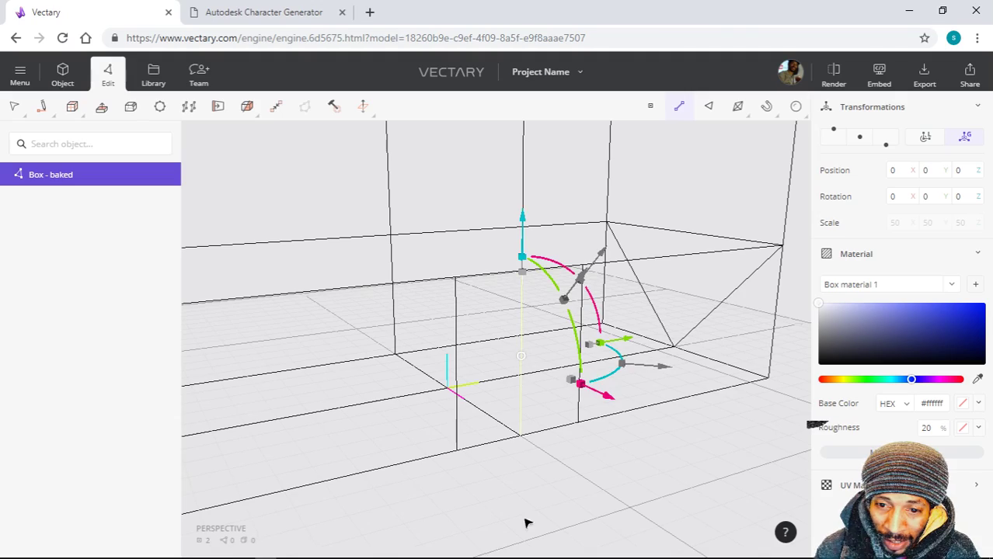
{"action": "key", "text": "Delete"}
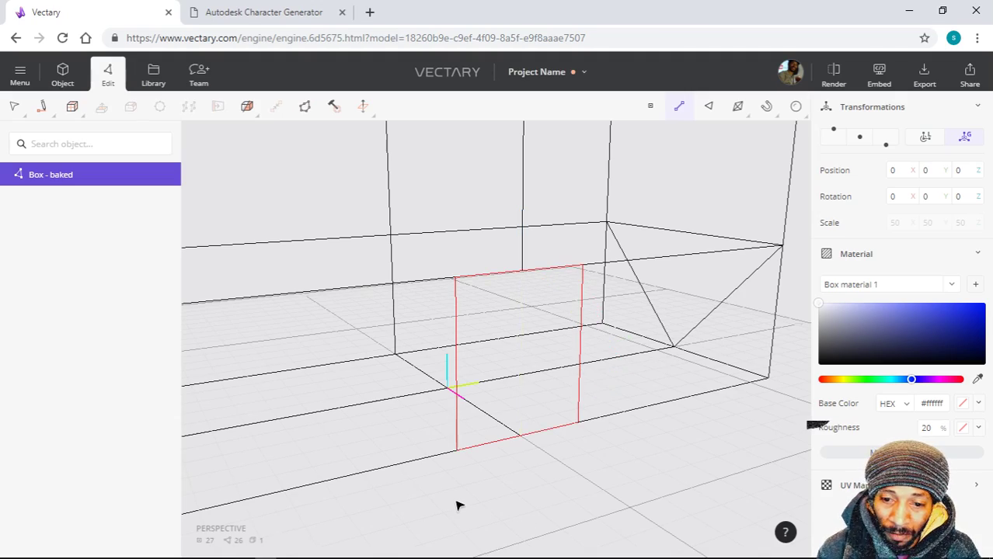
- Set the rendering type to Shaded to show the house's walls around the door opening
{"action": "mouse_move", "coordinate": [569, 507]}
{"action": "left_mouse_down"}
{"action": "mouse_move", "coordinate": [477, 483]}
{"action": "mouse_move", "coordinate": [225, 492]}
{"action": "mouse_move", "coordinate": [520, 484]}
{"action": "mouse_move", "coordinate": [591, 510]}
{"action": "mouse_move", "coordinate": [579, 489]}
{"action": "left_mouse_up"}
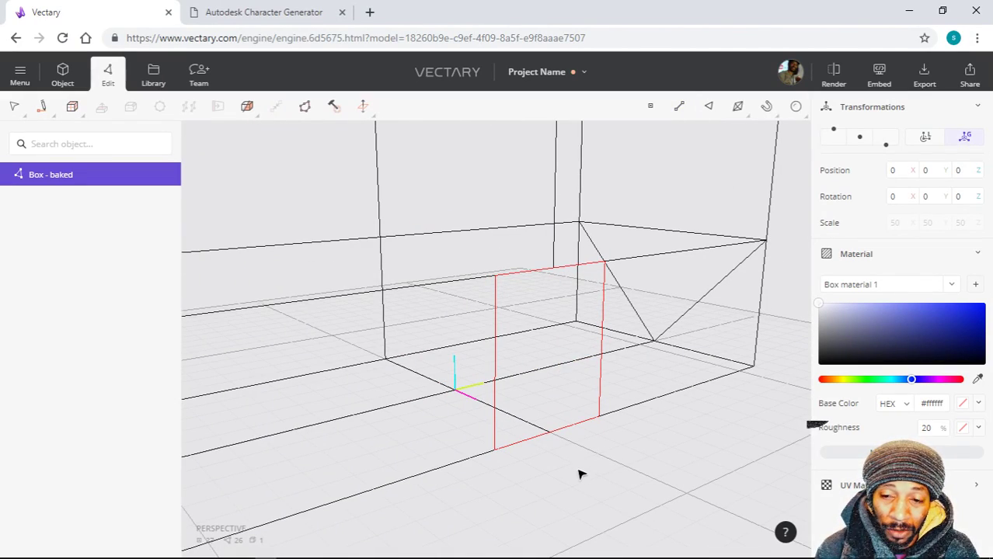
{"action": "left_click_drag", "start_coordinate": [586, 470], "coordinate": [550, 445]}
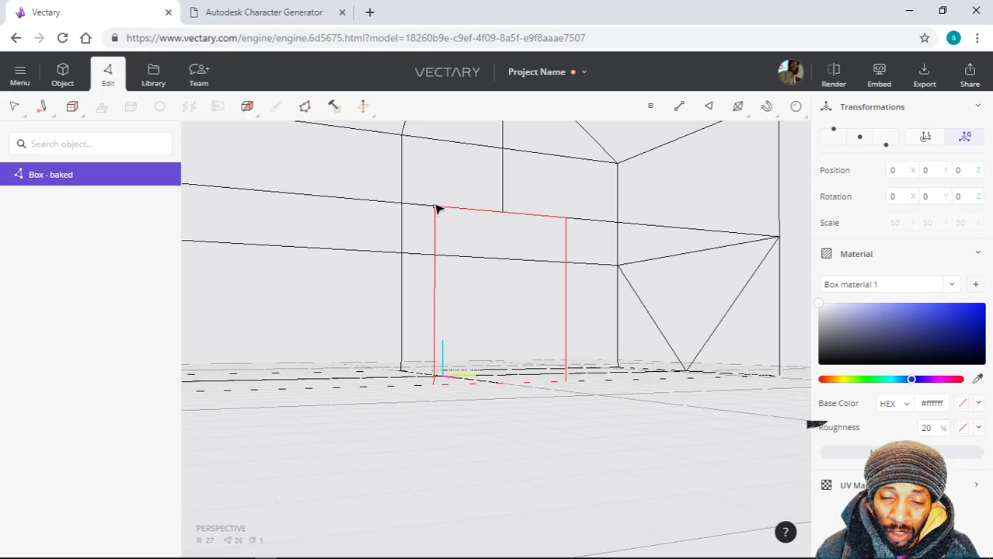
{"action": "left_click_drag", "start_coordinate": [542, 348], "coordinate": [471, 359]}
{"action": "left_click_drag", "start_coordinate": [381, 432], "coordinate": [486, 438]}
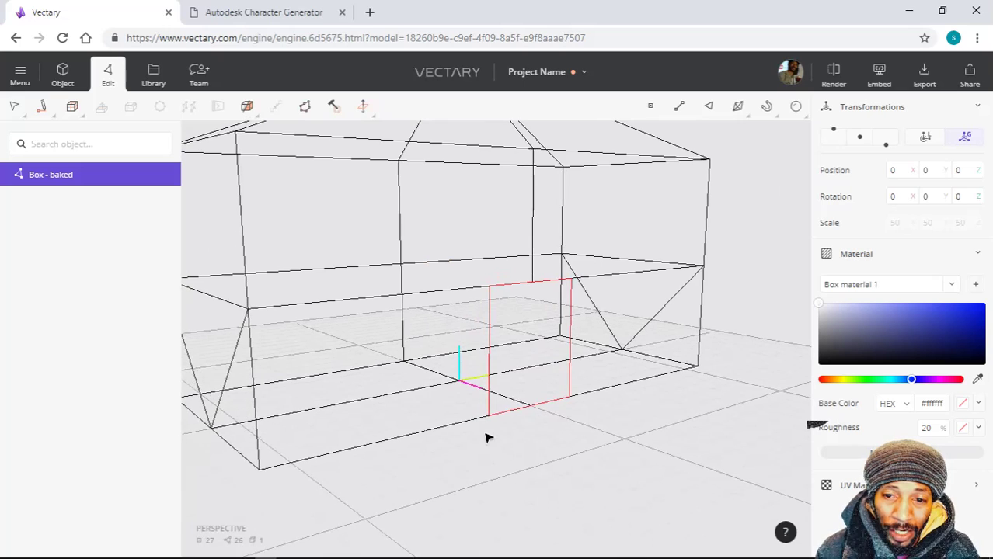
{"action": "left_click", "coordinate": [740, 109]}
{"action": "left_click", "coordinate": [676, 171]}
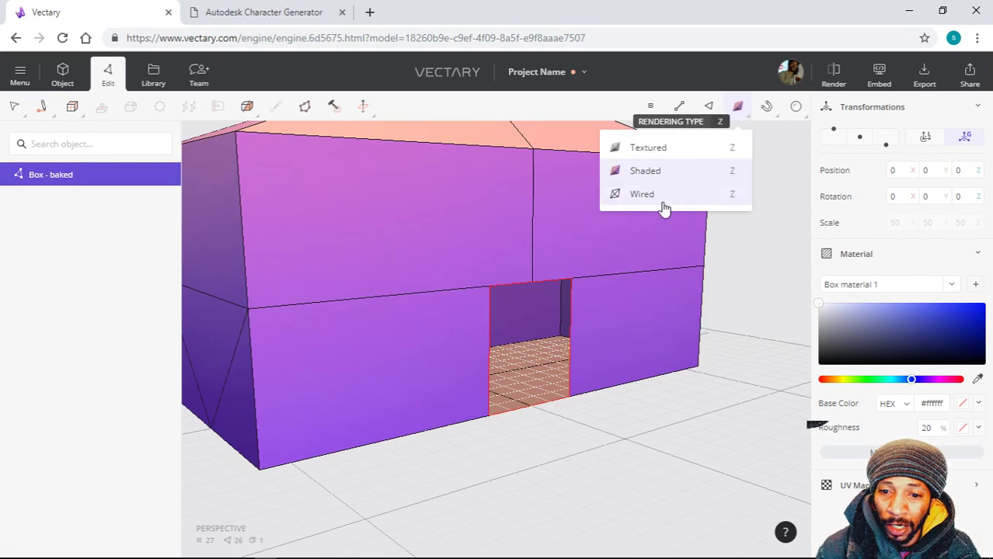
- Examine the door opening, the surrounding wall and the interior floor from several angles and distances
{"action": "mouse_move", "coordinate": [592, 428]}
{"action": "left_mouse_down"}
{"action": "mouse_move", "coordinate": [536, 411]}
{"action": "mouse_move", "coordinate": [472, 417]}
{"action": "mouse_move", "coordinate": [377, 278]}
{"action": "left_mouse_up"}
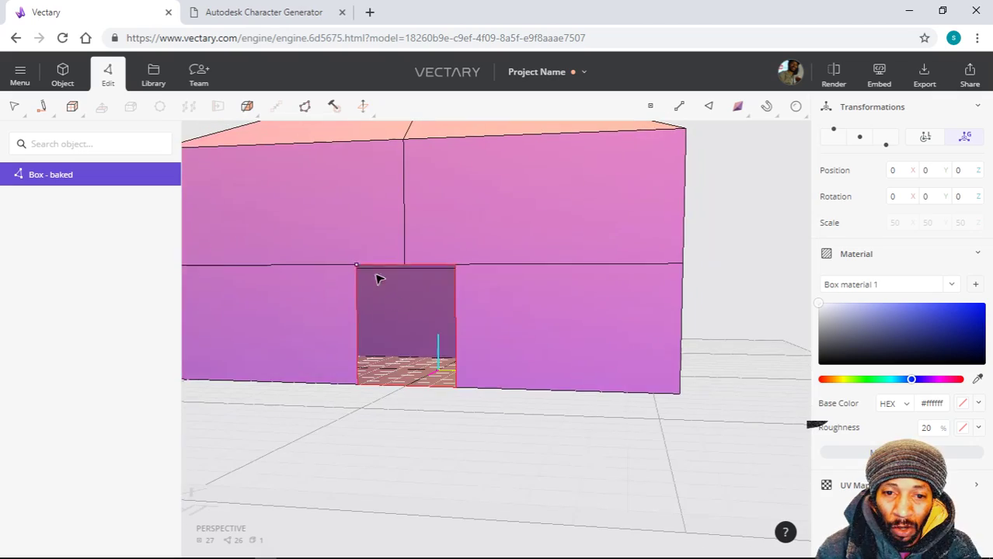
{"action": "left_click_drag", "start_coordinate": [428, 435], "coordinate": [411, 453]}
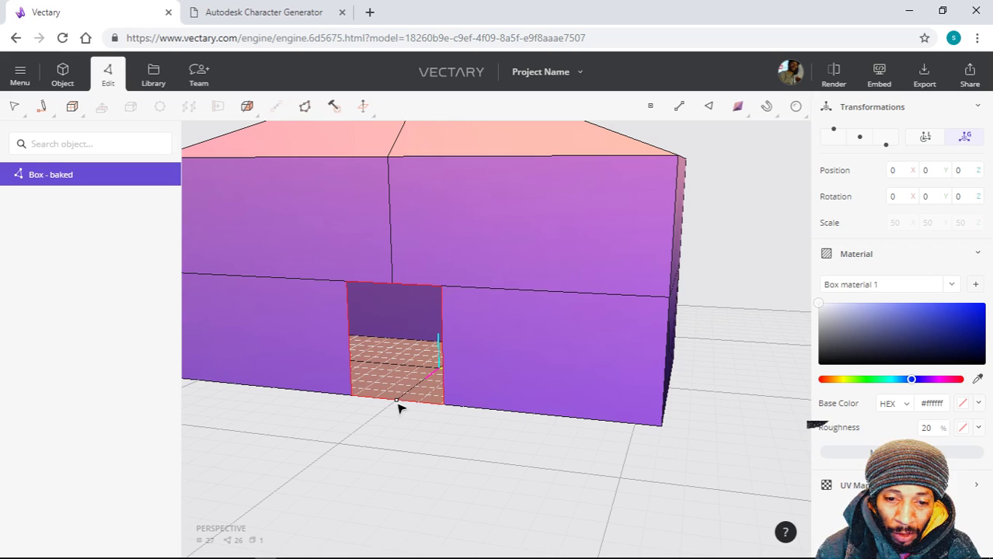
{"action": "right_click_drag", "start_coordinate": [431, 424], "coordinate": [509, 430]}
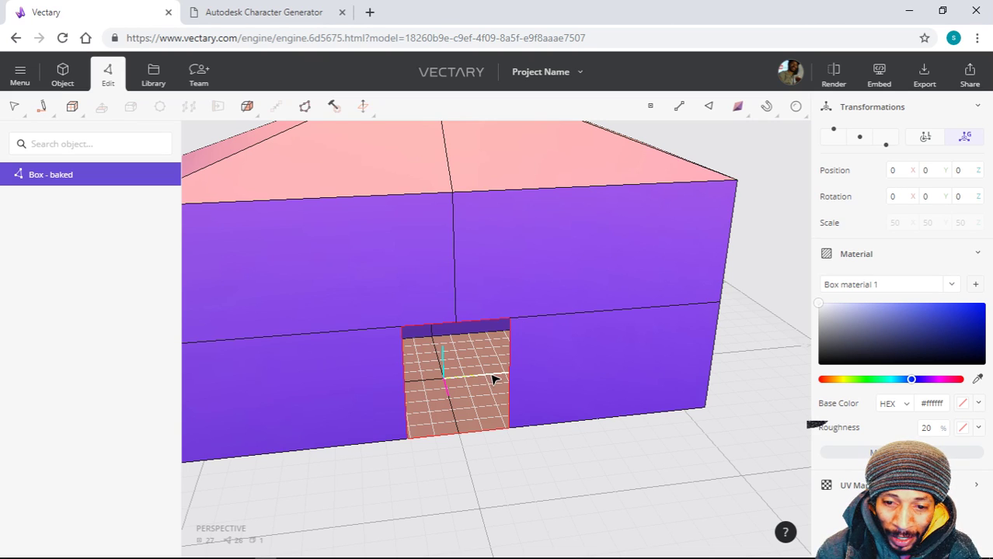
{"action": "scroll", "coordinate": [499, 421], "scroll_direction": "up", "scroll_amount": 5}
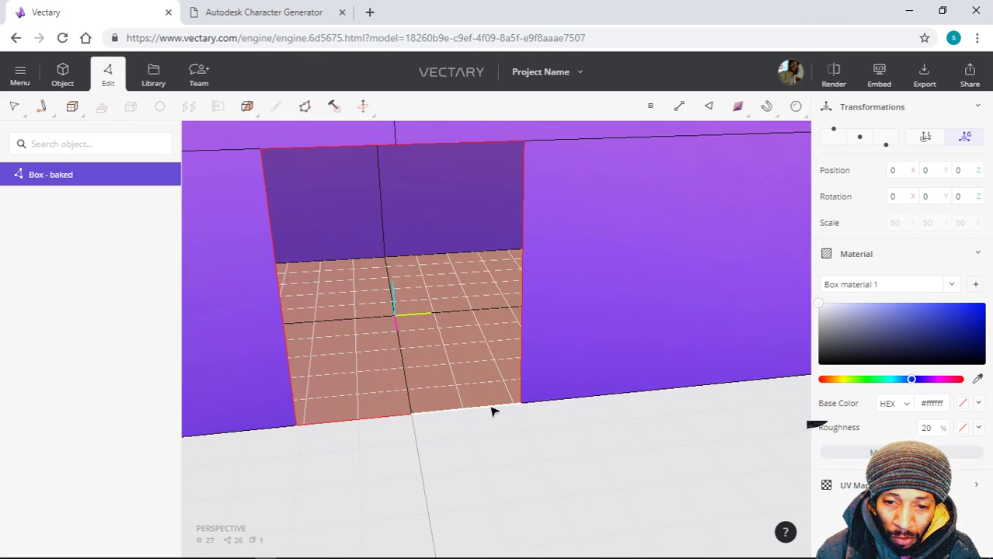
{"action": "right_click_drag", "start_coordinate": [491, 412], "coordinate": [596, 413]}
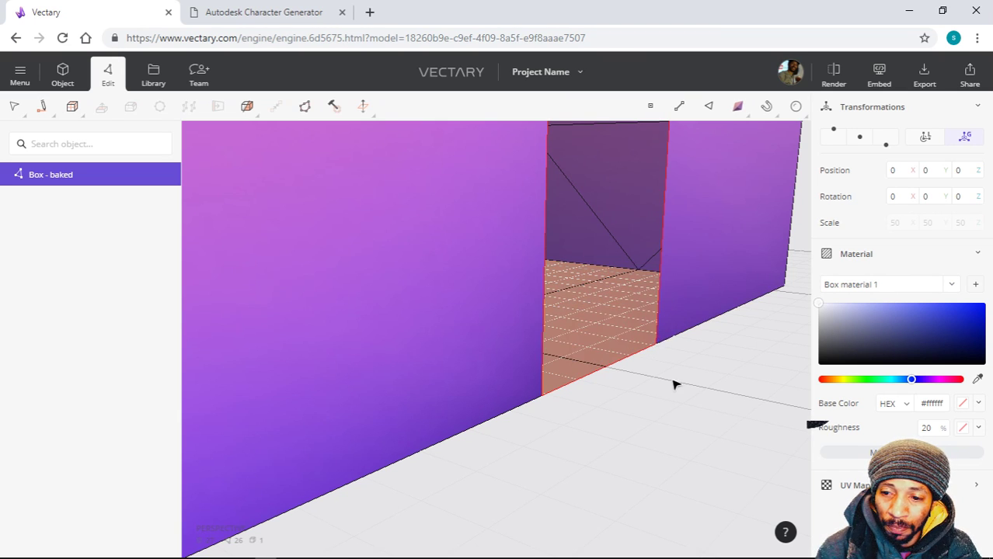
{"action": "scroll", "coordinate": [645, 387], "scroll_direction": "up", "scroll_amount": 3}
{"action": "scroll", "coordinate": [614, 372], "scroll_direction": "down", "scroll_amount": 5}
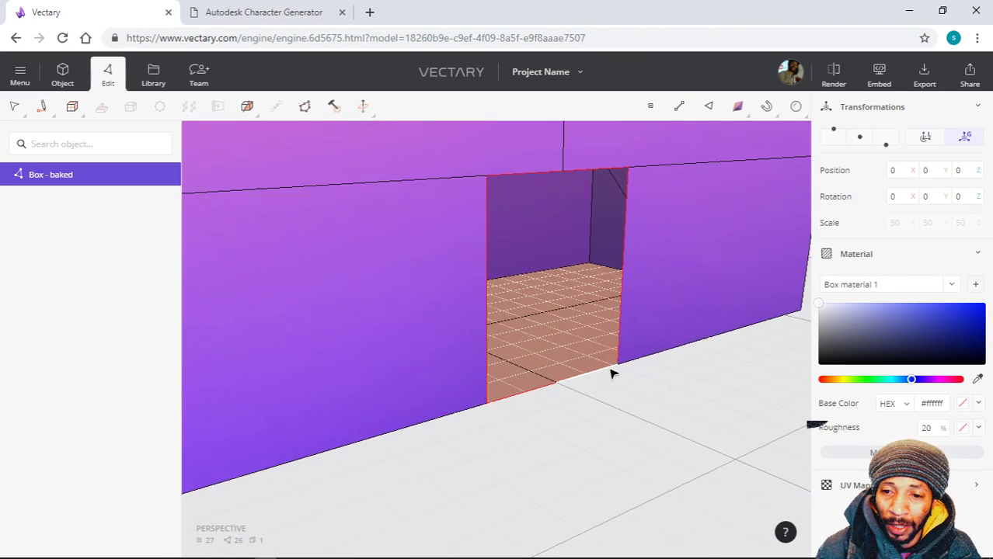
{"action": "right_click_drag", "start_coordinate": [585, 400], "coordinate": [476, 422]}
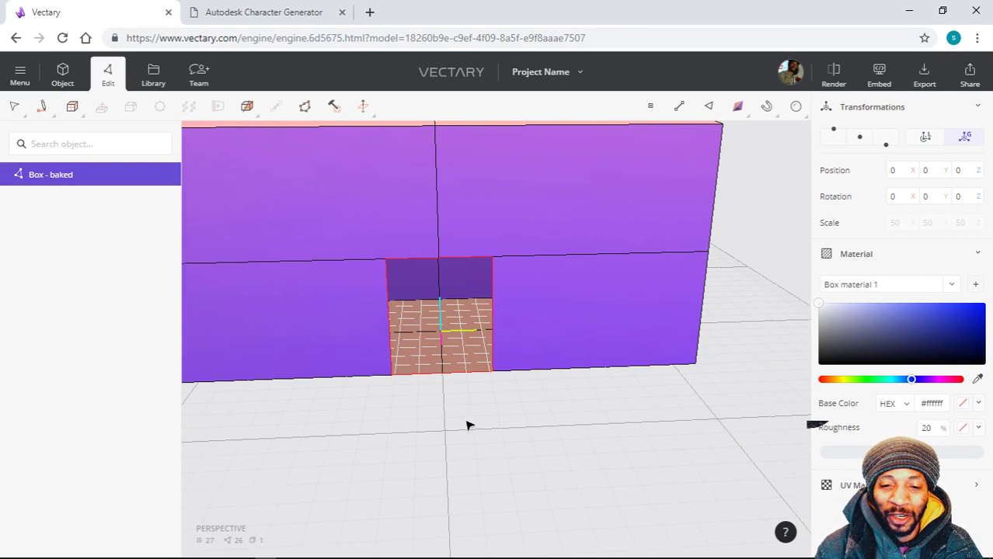
{"action": "right_click_drag", "start_coordinate": [468, 426], "coordinate": [687, 390]}
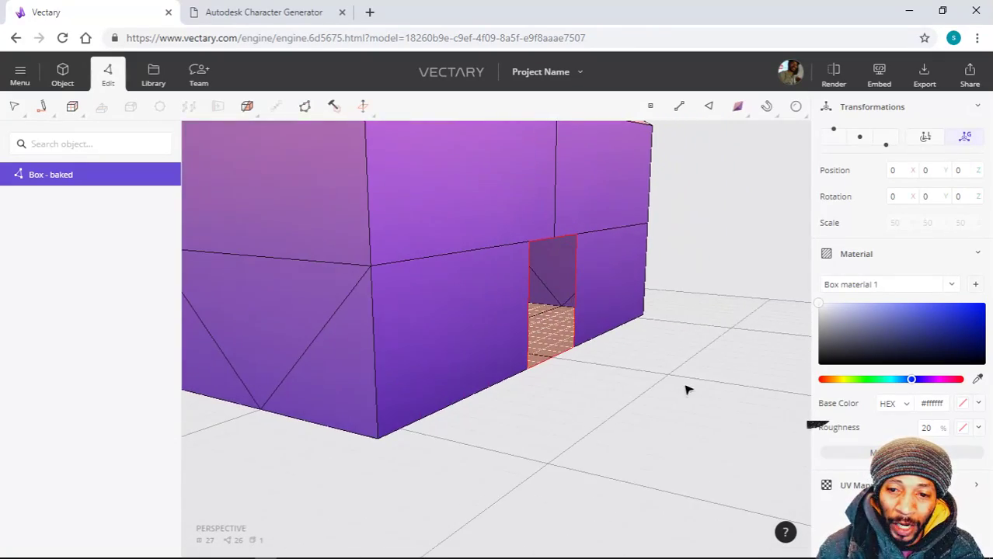
{"action": "scroll", "coordinate": [564, 382], "scroll_direction": "up", "scroll_amount": 4}
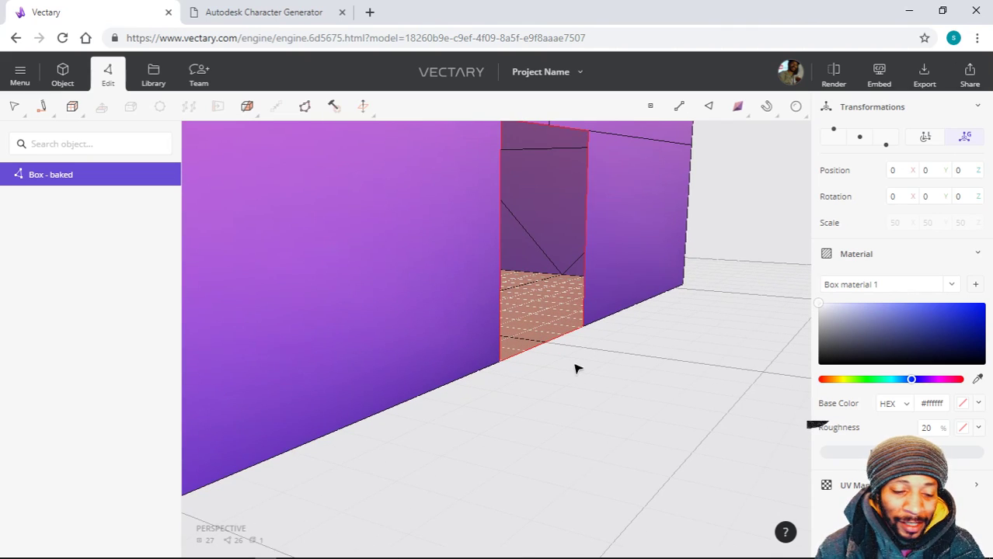
{"action": "scroll", "coordinate": [580, 412], "scroll_direction": "up", "scroll_amount": 3}
{"action": "scroll", "coordinate": [585, 468], "scroll_direction": "down", "scroll_amount": 5}
{"action": "right_click_drag", "start_coordinate": [525, 380], "coordinate": [534, 364]}
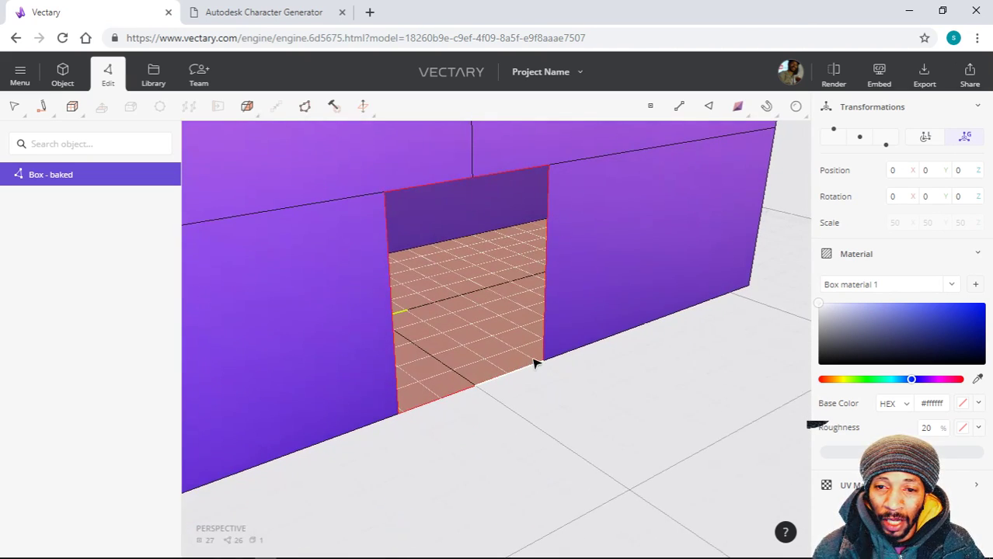
{"action": "scroll", "coordinate": [580, 381], "scroll_direction": "down", "scroll_amount": 6}
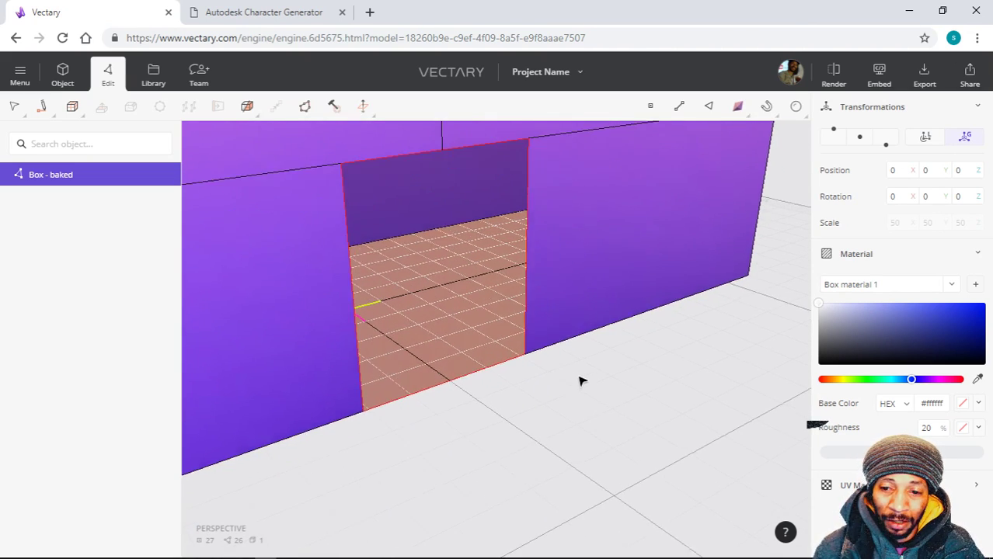
{"action": "right_click_drag", "start_coordinate": [580, 348], "coordinate": [568, 311]}
{"action": "scroll", "coordinate": [570, 310], "scroll_direction": "up", "scroll_amount": 8}
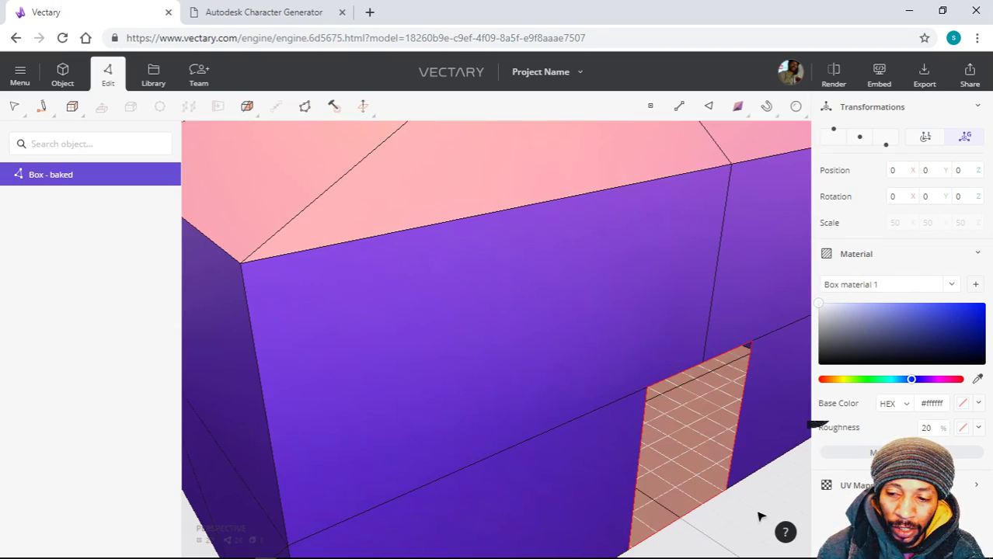
{"action": "right_click_drag", "start_coordinate": [758, 514], "coordinate": [456, 463]}
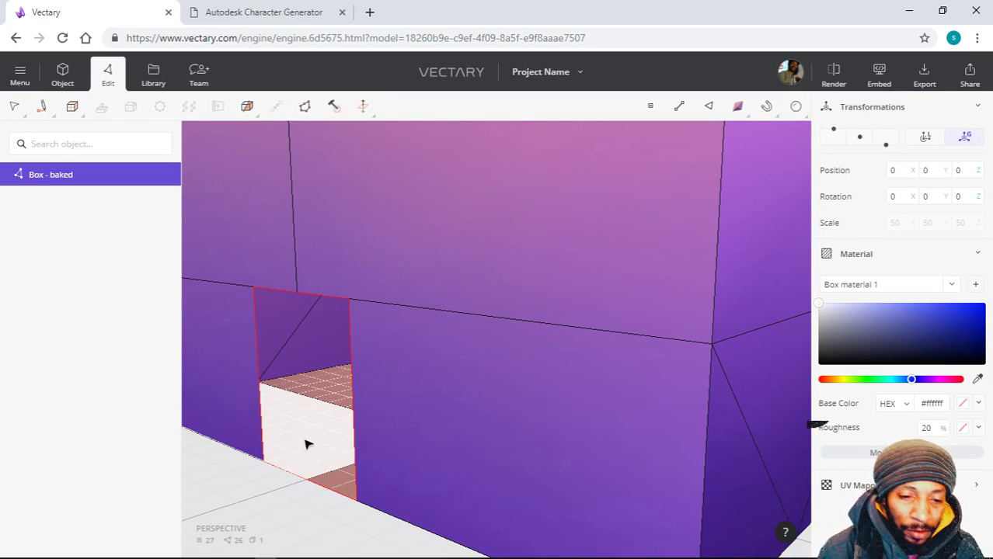
{"action": "right_click_drag", "start_coordinate": [264, 496], "coordinate": [334, 509]}
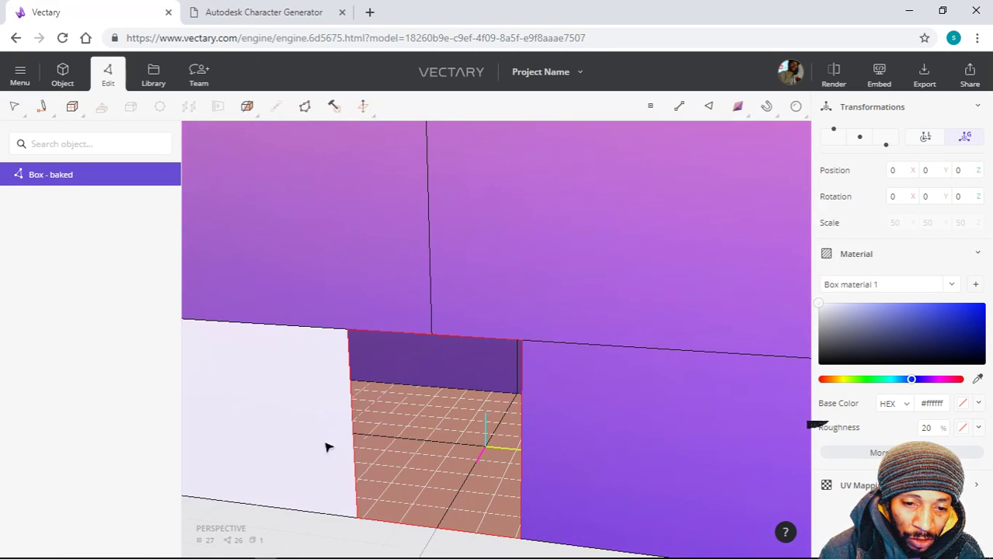
- Draw a diagonal line across the door opening's upper-left corner, from its left edge to its top edge
{"action": "left_click", "coordinate": [348, 332]}
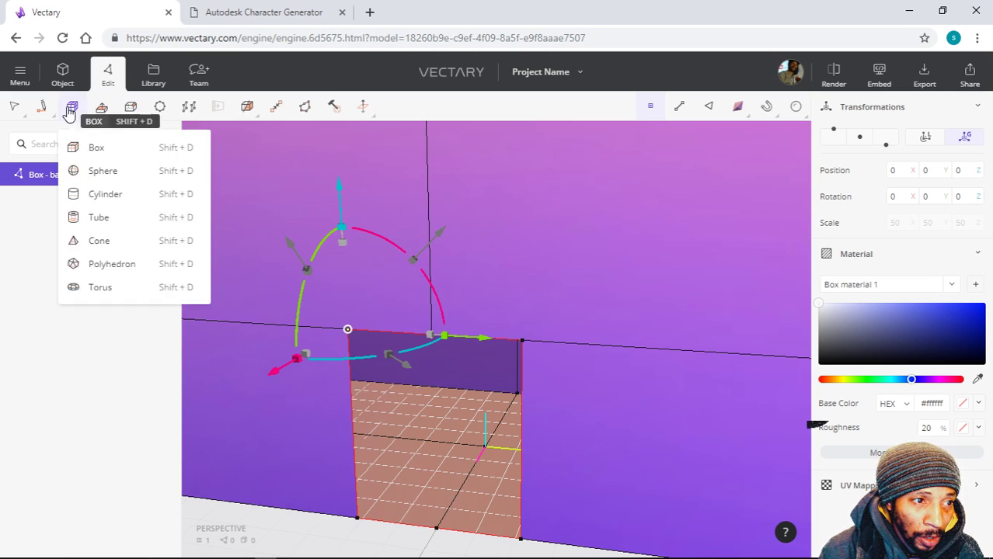
{"action": "mouse_move", "coordinate": [44, 109]}
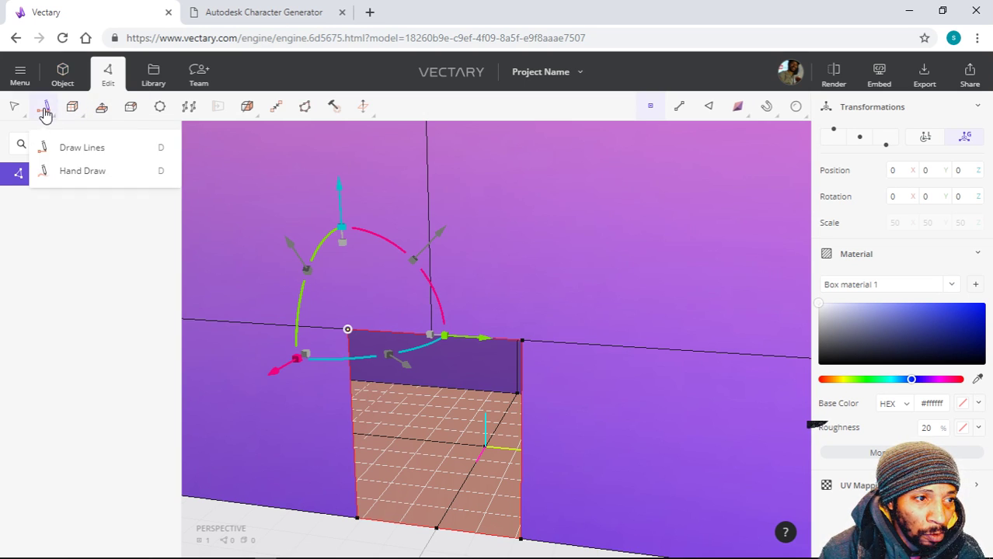
{"action": "left_click", "coordinate": [69, 146]}
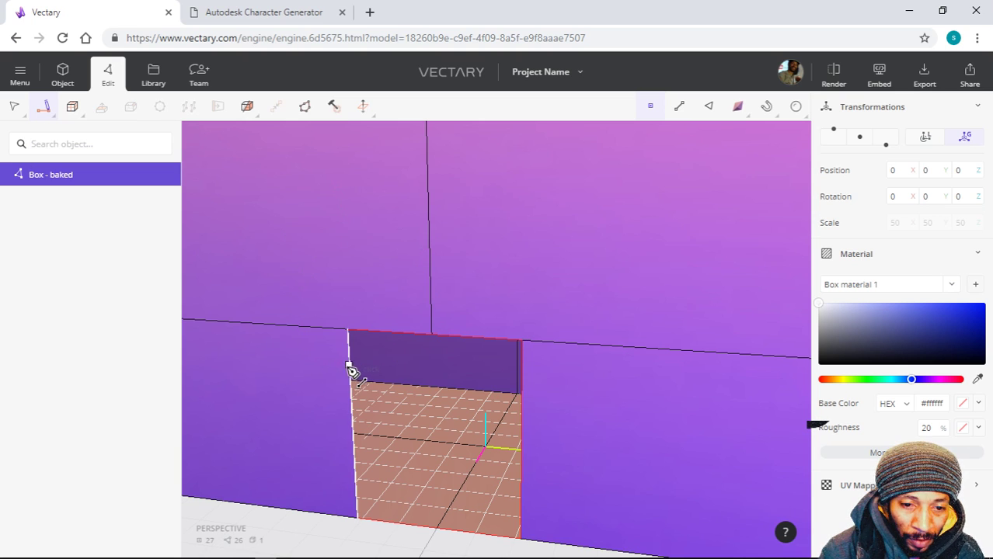
{"action": "left_click", "coordinate": [351, 369]}
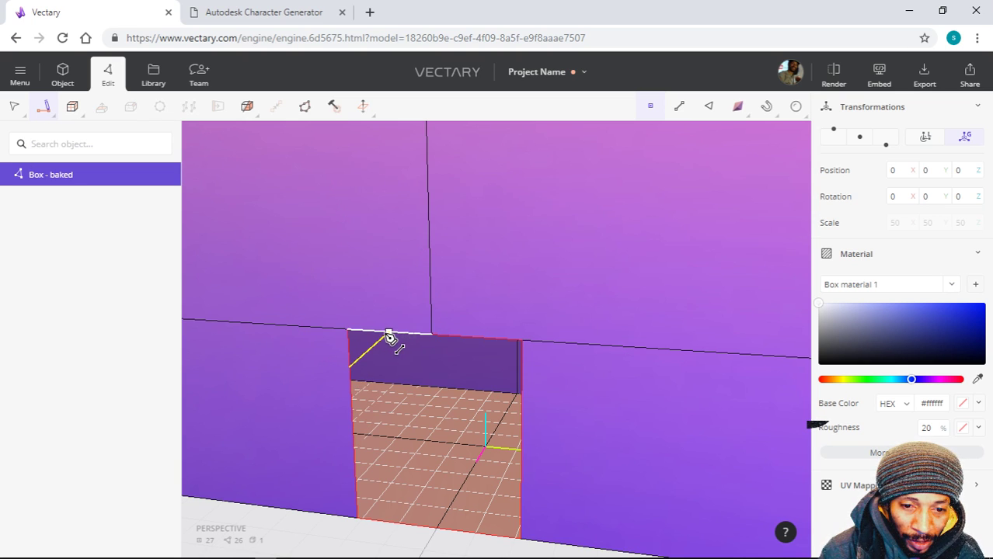
{"action": "left_click", "coordinate": [389, 334]}
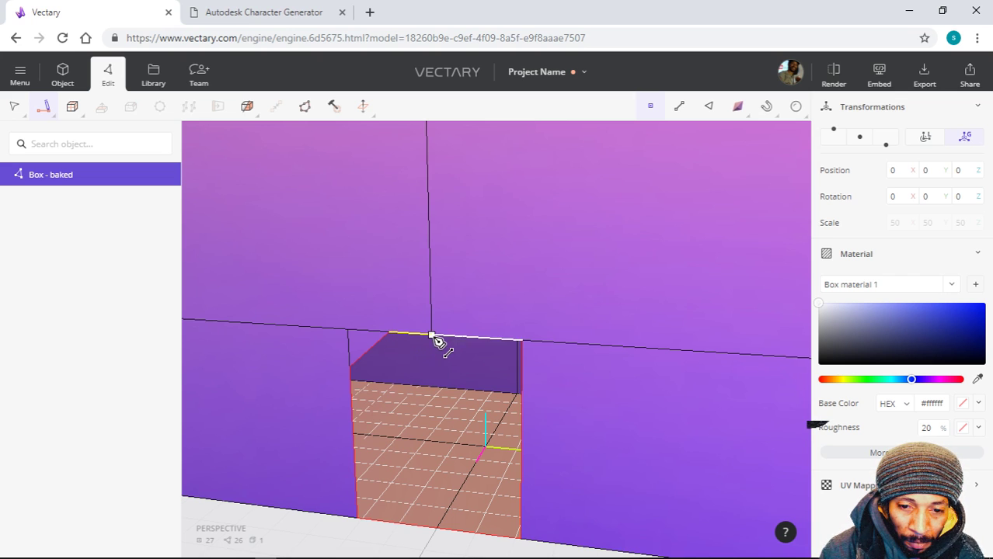
{"action": "key", "text": "Escape"}
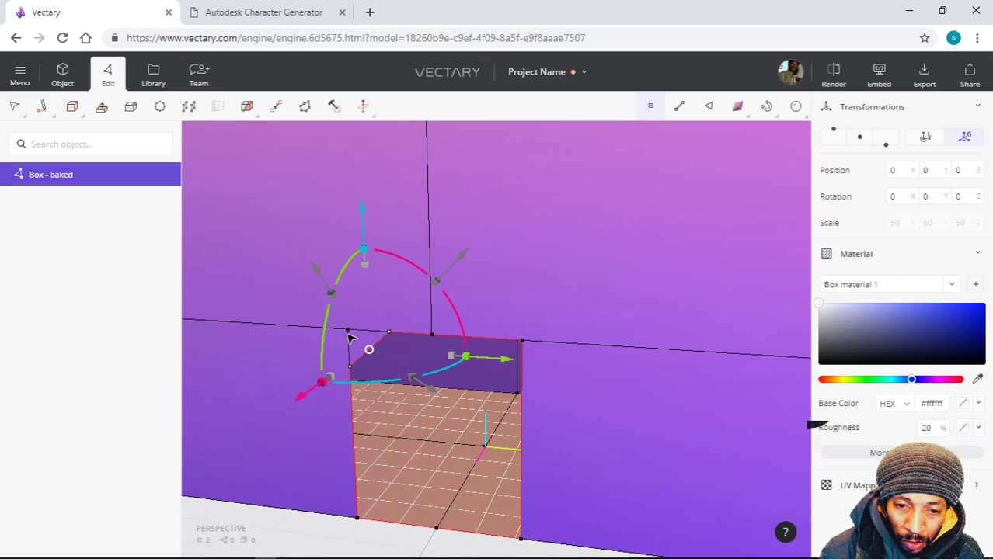
- Draw a diagonal line across the door opening's upper-right corner, from its right edge to its top edge
{"action": "left_click", "coordinate": [43, 107]}
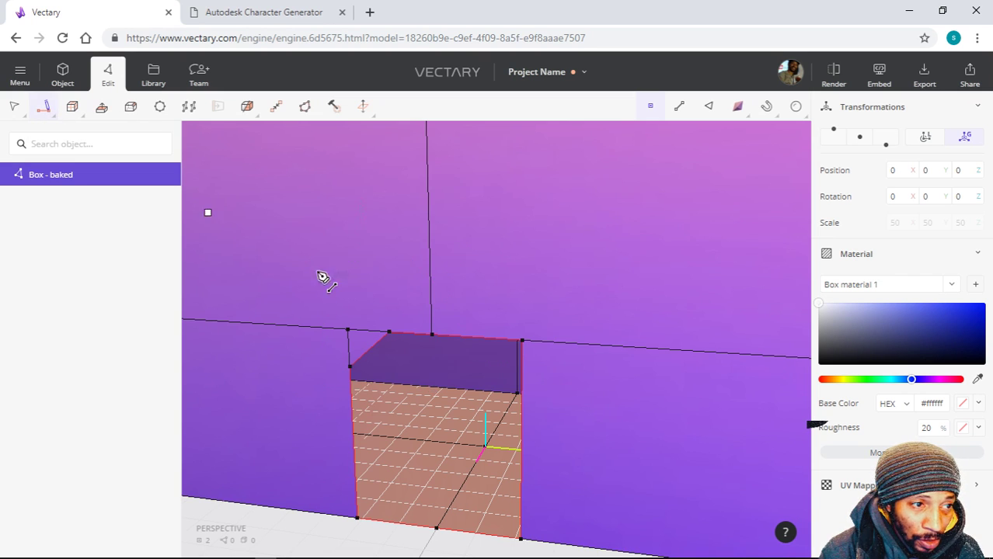
{"action": "left_click", "coordinate": [522, 383]}
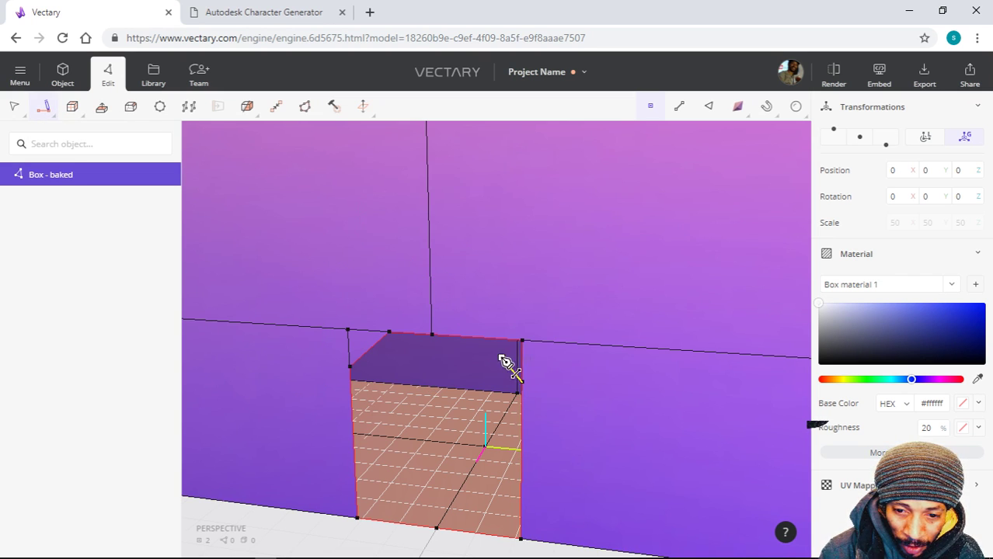
{"action": "left_click", "coordinate": [477, 339]}
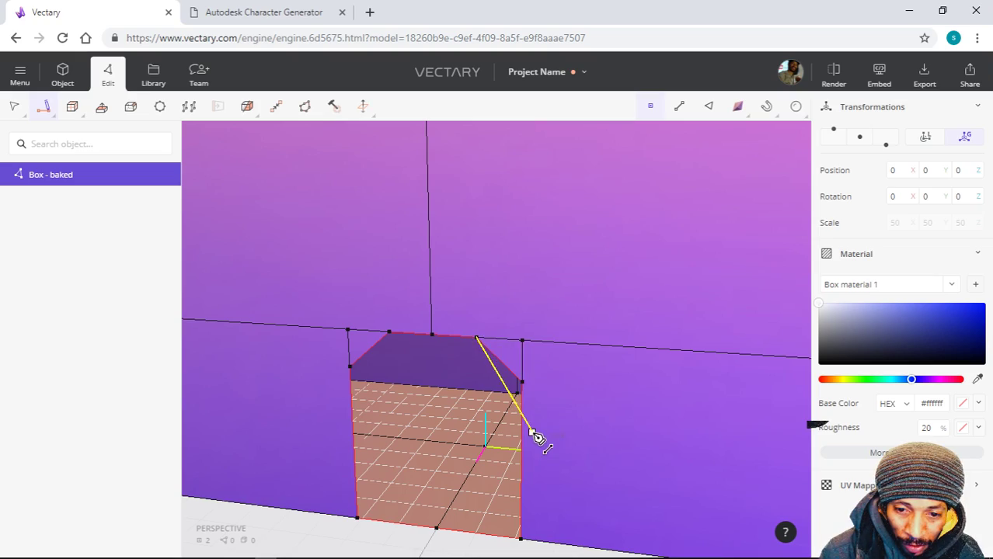
{"action": "key", "text": "Escape"}
{"action": "scroll", "coordinate": [437, 464], "scroll_direction": "down", "scroll_amount": 2}
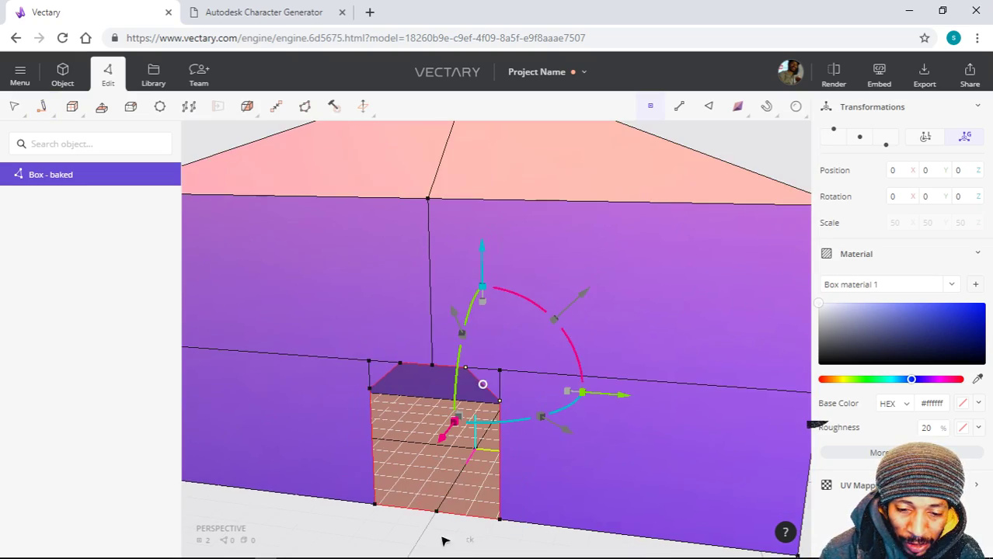
{"action": "left_click_drag", "start_coordinate": [443, 542], "coordinate": [461, 519]}
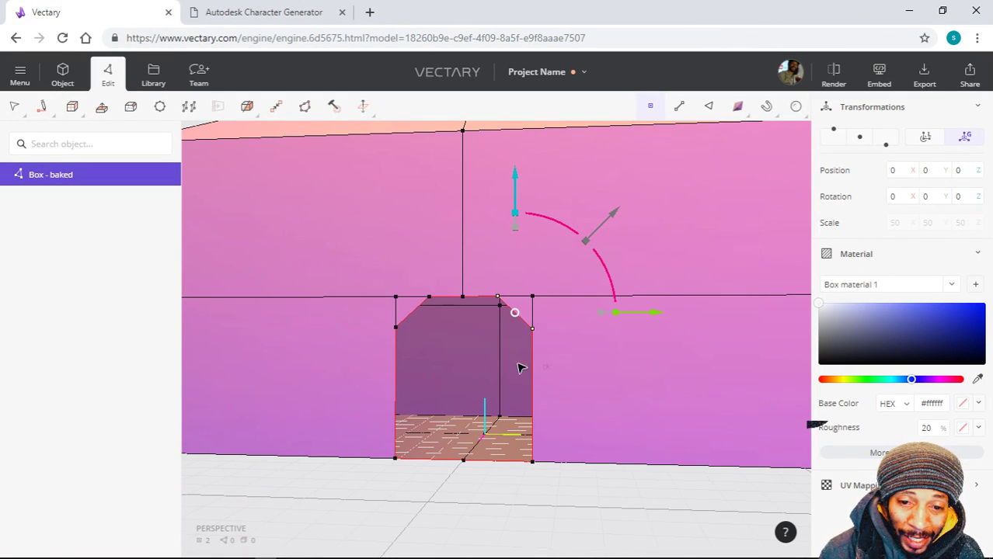
{"action": "left_click", "coordinate": [398, 338]}
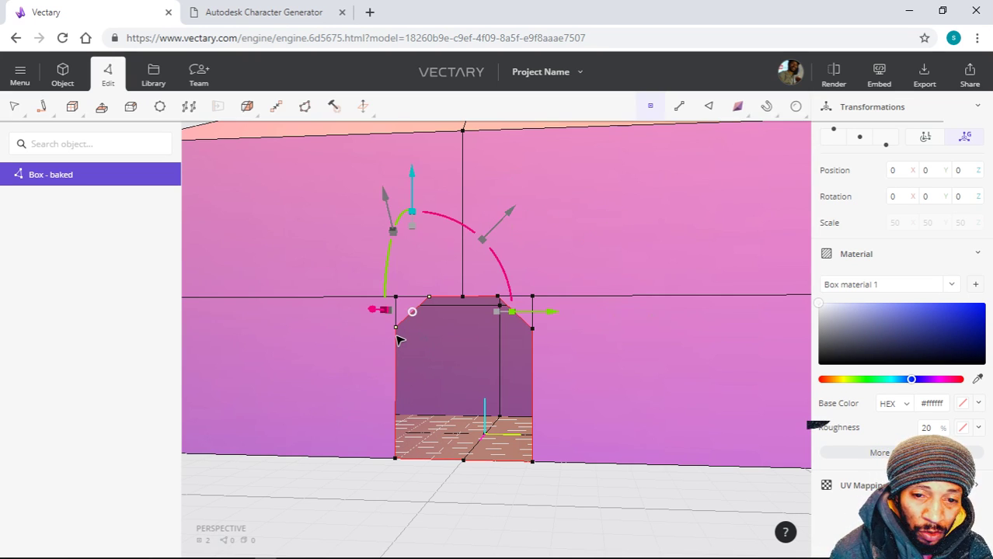
- Undo the diagonal lines at both upper corners of the door opening
{"action": "key", "text": "ctrl+z"}
{"action": "key", "text": "ctrl+z"}
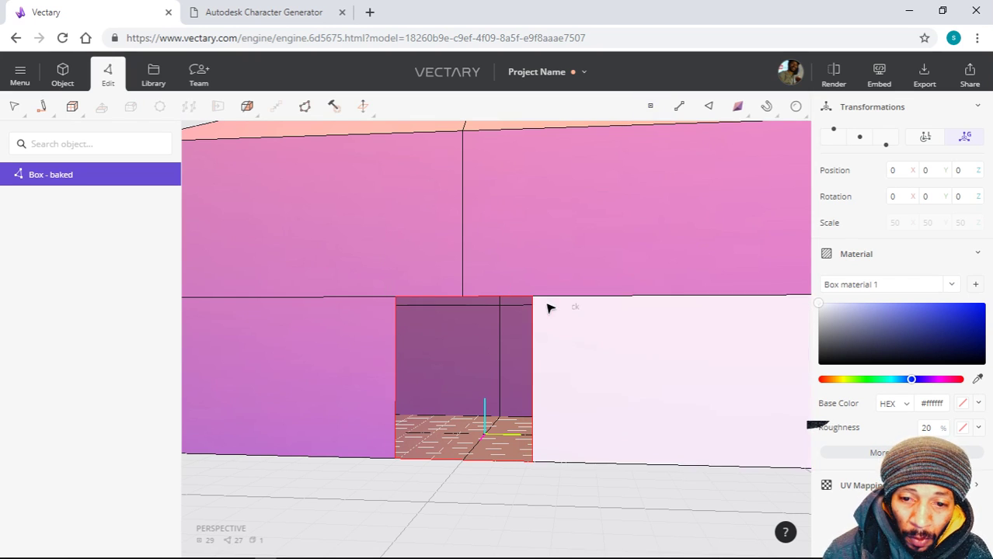
{"action": "left_click", "coordinate": [532, 296]}
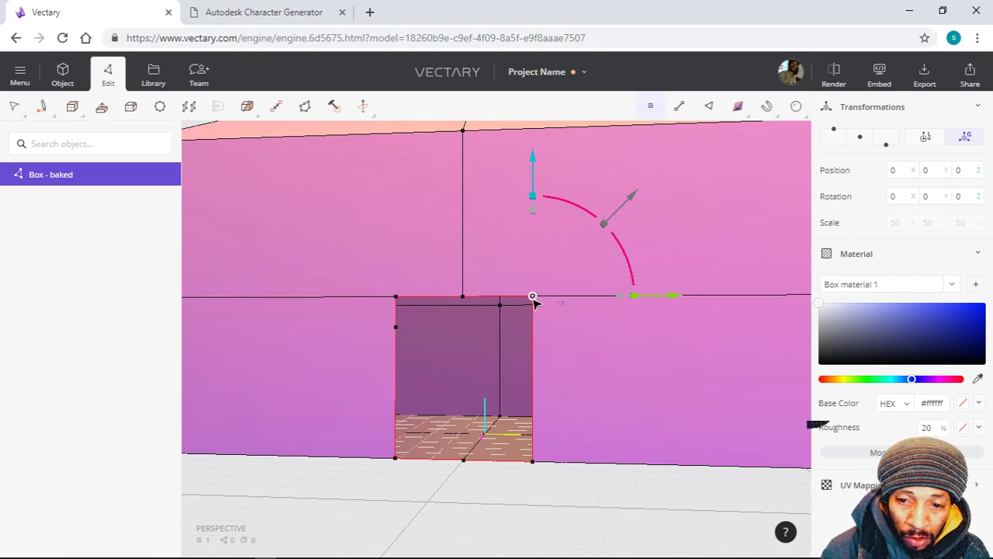
{"action": "left_click", "coordinate": [43, 107]}
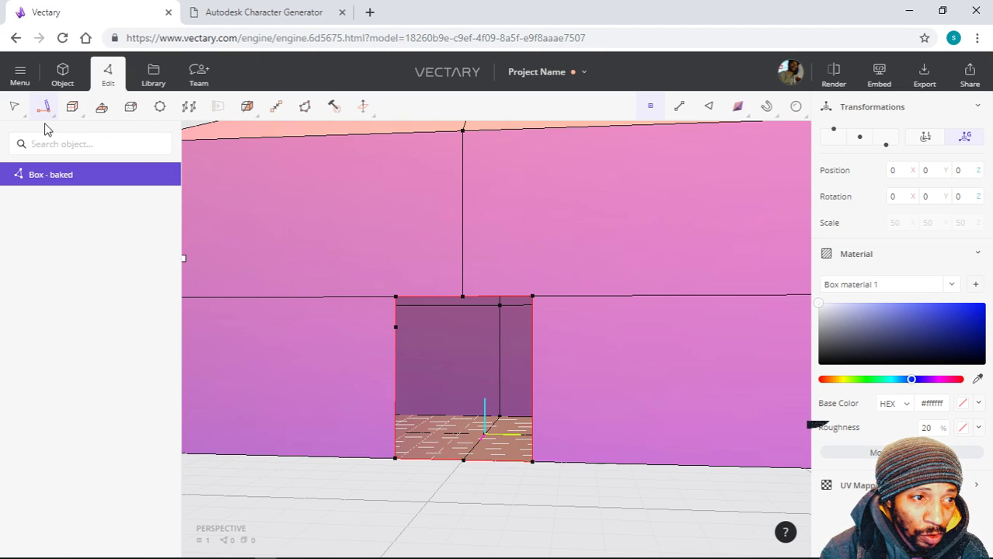
{"action": "left_click", "coordinate": [43, 107]}
{"action": "left_click", "coordinate": [60, 146]}
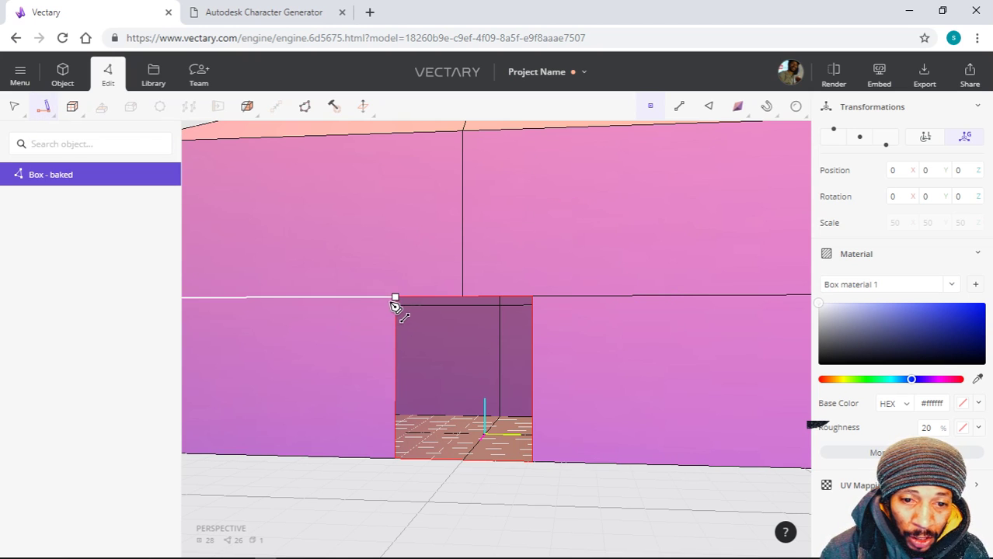
{"action": "key", "text": "Escape"}
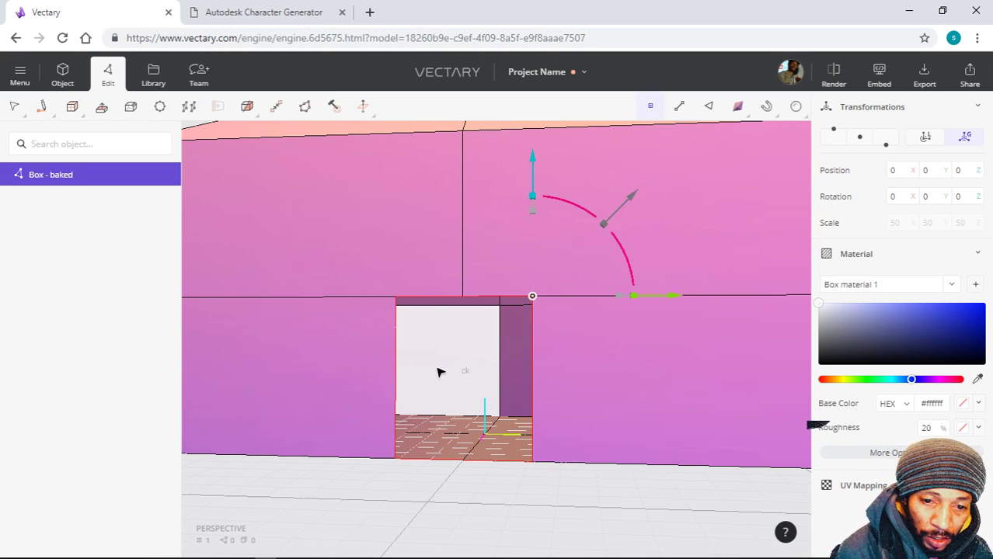
- Undo the edits back to the closed wall, and redo the central edge's deletion to restore a plain rectangular doorway
{"action": "key", "text": "ctrl+z"}
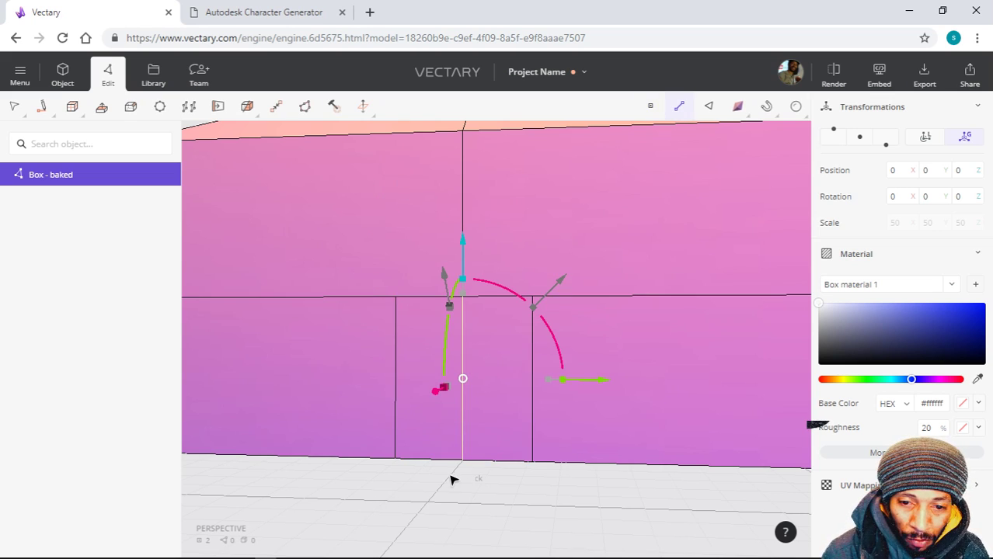
{"action": "mouse_move", "coordinate": [450, 480]}
{"action": "left_mouse_down"}
{"action": "mouse_move", "coordinate": [283, 487]}
{"action": "mouse_move", "coordinate": [435, 478]}
{"action": "left_mouse_up"}
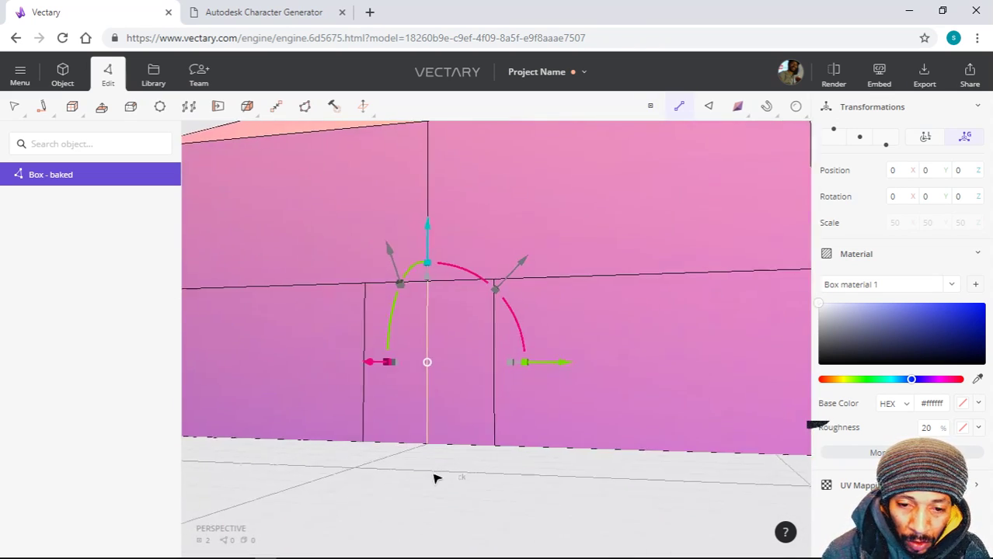
{"action": "key", "text": "ctrl+shift+z"}
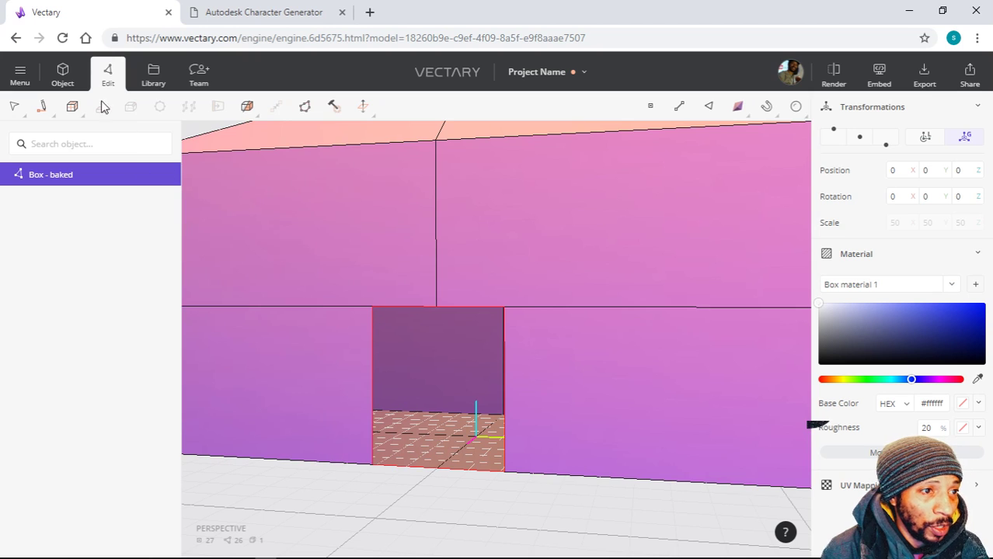
- Trace the door opening with Draw Lines from its upper-left corner clockwise through the top midpoint and remaining corners to its left edge
{"action": "mouse_move", "coordinate": [39, 109]}
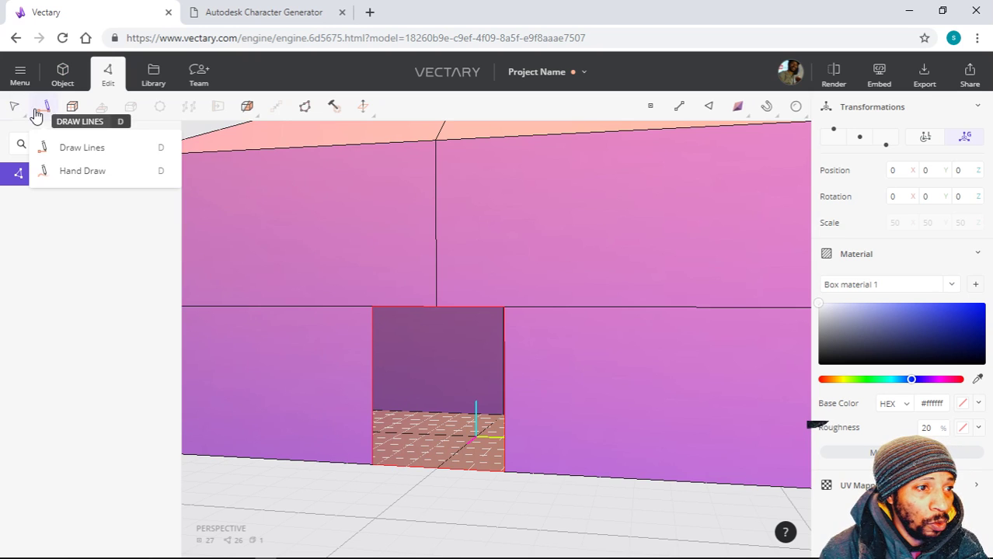
{"action": "left_click", "coordinate": [77, 148]}
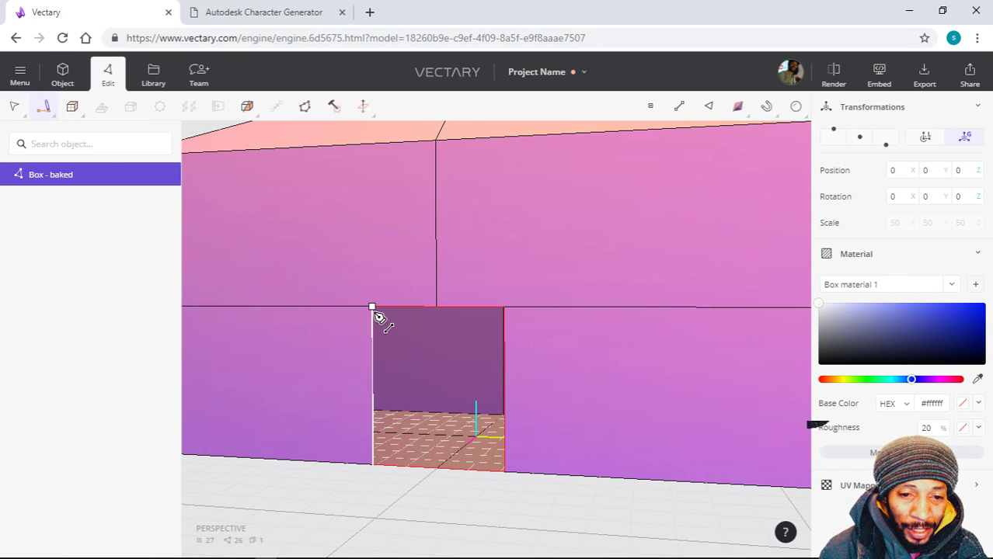
{"action": "mouse_move", "coordinate": [46, 109]}
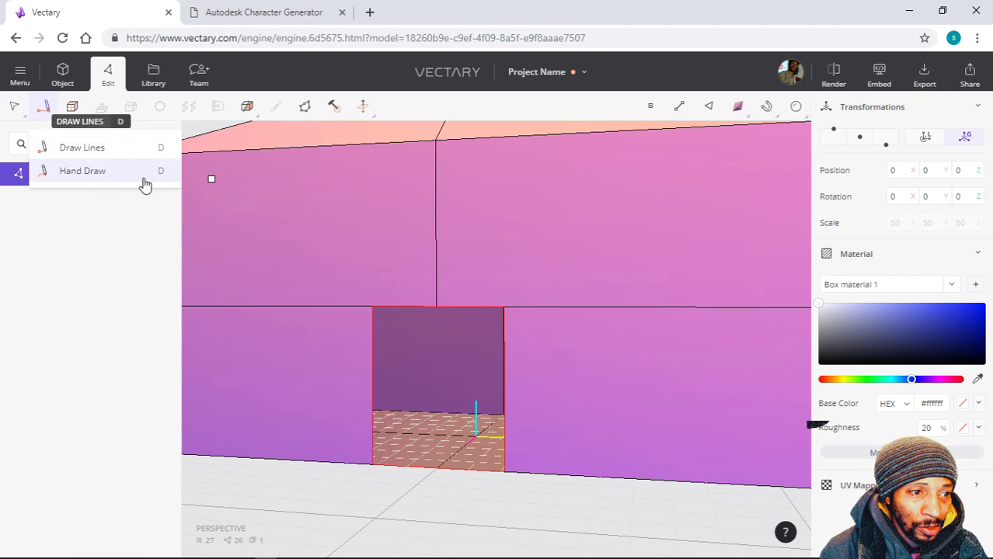
{"action": "left_click", "coordinate": [128, 152]}
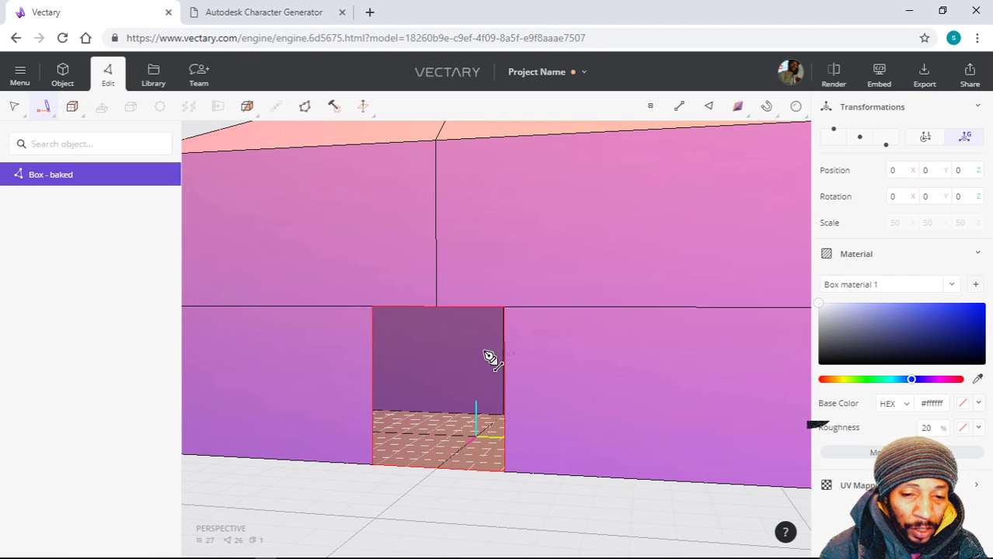
{"action": "left_click", "coordinate": [373, 308]}
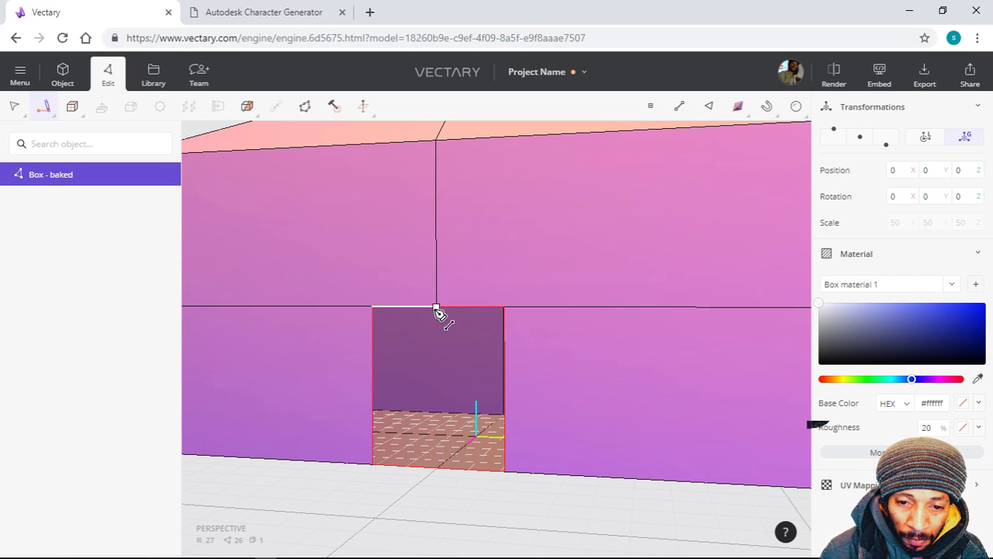
{"action": "left_click", "coordinate": [436, 307]}
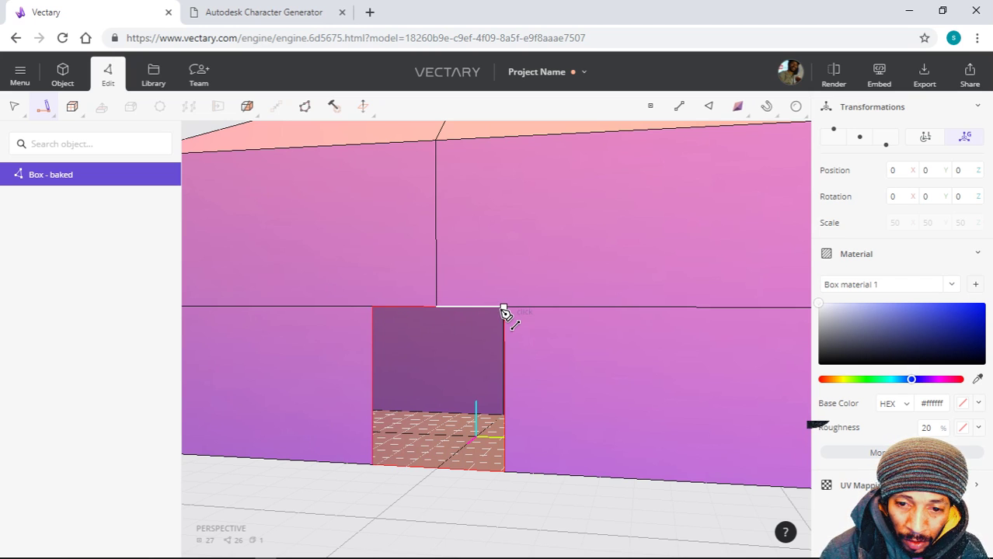
{"action": "left_click", "coordinate": [504, 308]}
{"action": "left_click", "coordinate": [503, 469]}
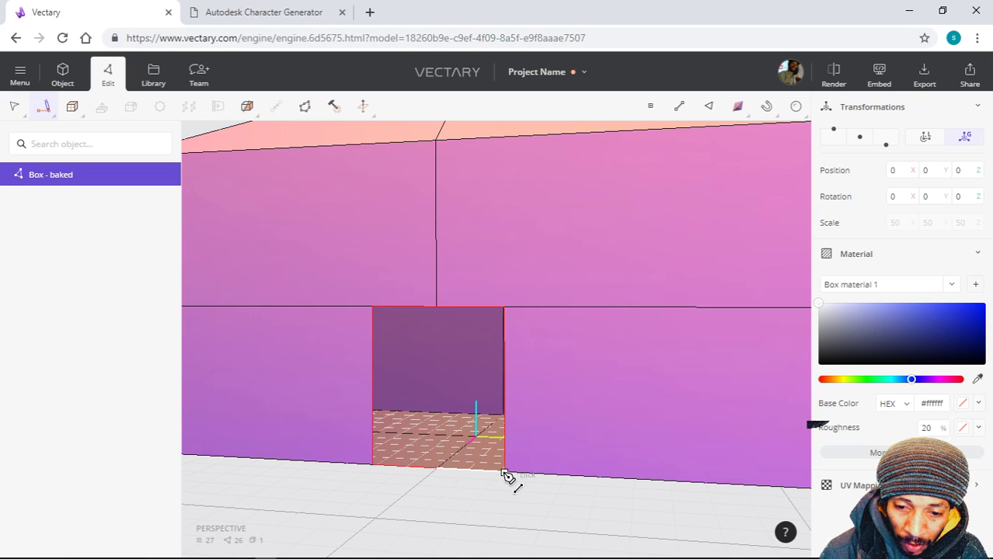
{"action": "left_click", "coordinate": [373, 467]}
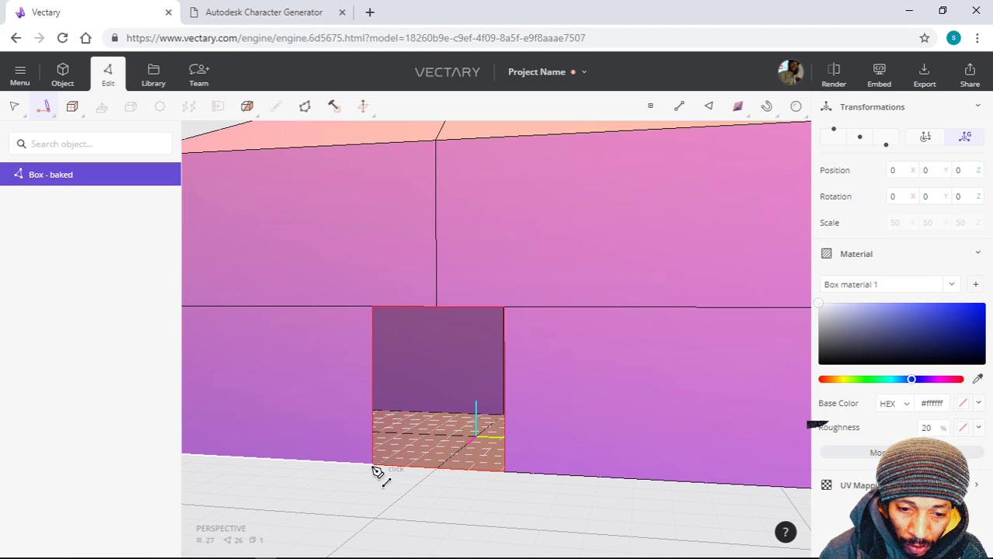
{"action": "left_click", "coordinate": [374, 392]}
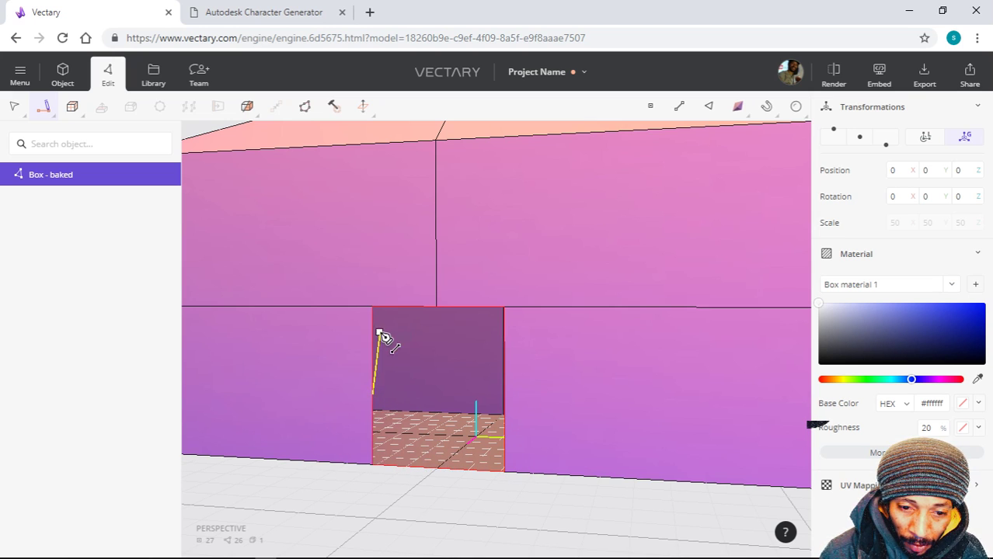
- Retrace the full door outline clockwise from its upper-left corner and finish with a line across its top to the upper-right corner
{"action": "left_click", "coordinate": [374, 308]}
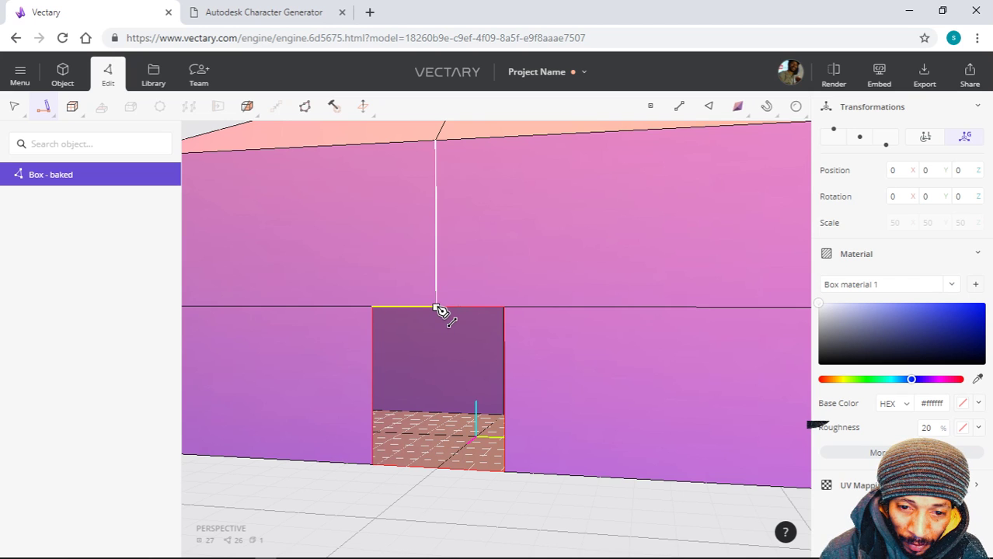
{"action": "left_click", "coordinate": [436, 308]}
{"action": "left_click", "coordinate": [505, 308]}
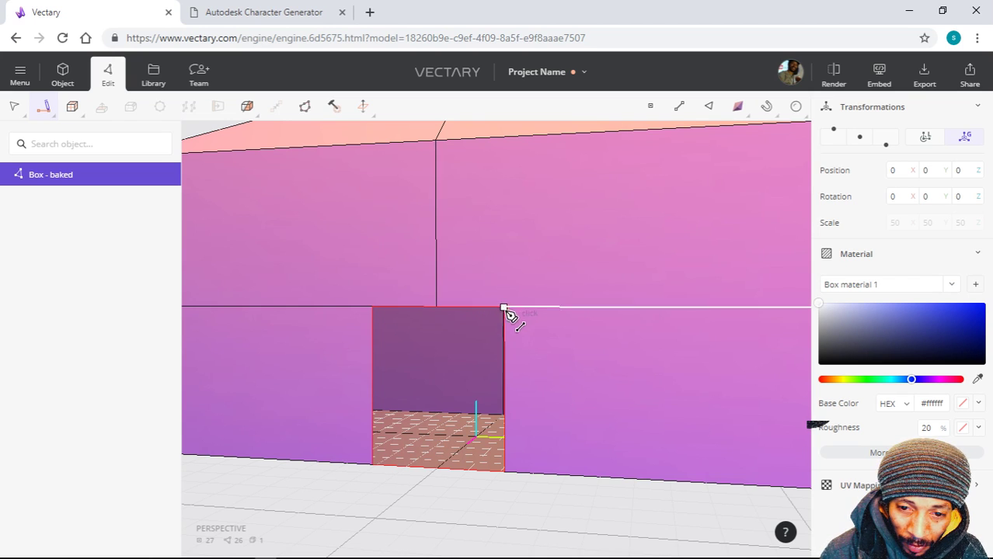
{"action": "left_click", "coordinate": [504, 470]}
{"action": "left_click", "coordinate": [372, 466]}
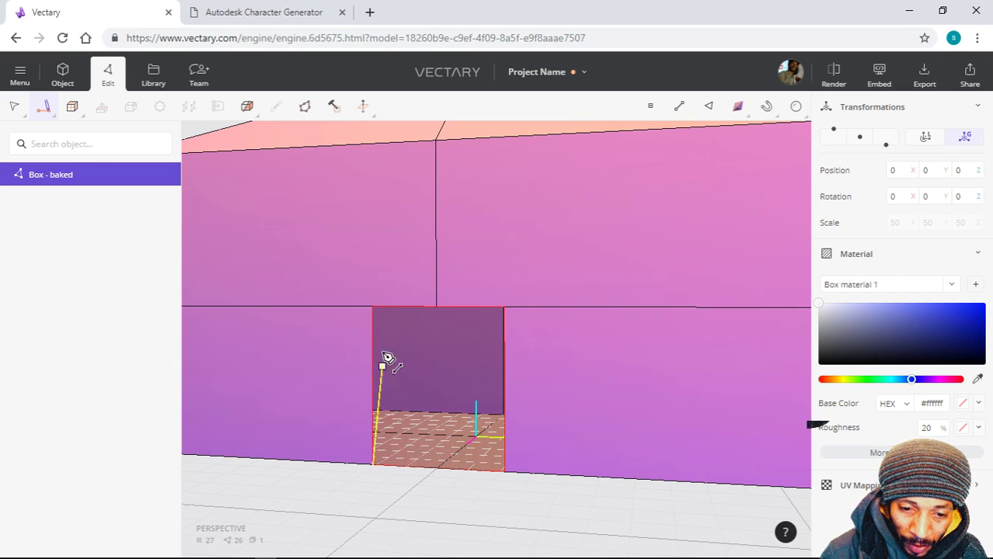
{"action": "left_click", "coordinate": [373, 308]}
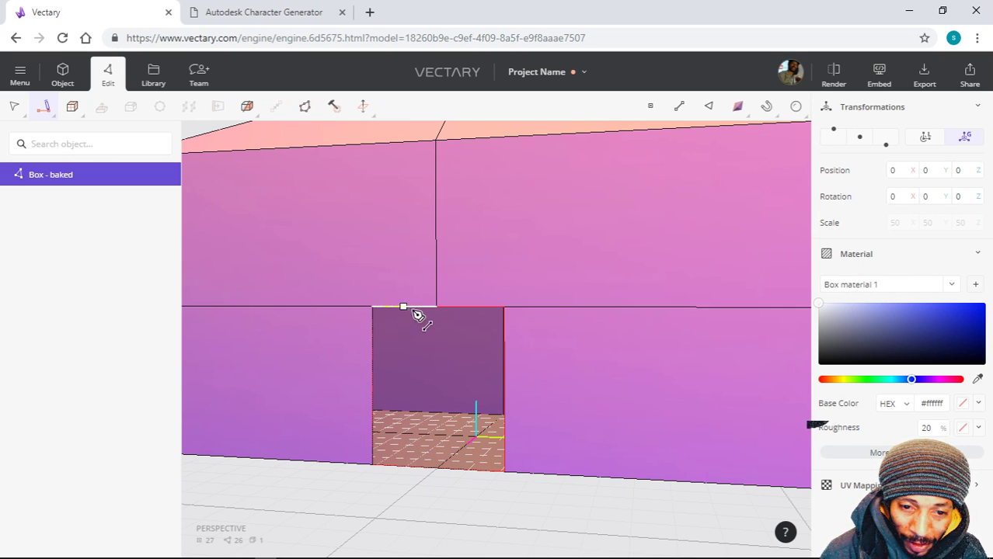
{"action": "left_click", "coordinate": [504, 308]}
{"action": "scroll", "coordinate": [427, 450], "scroll_direction": "down", "scroll_amount": 5}
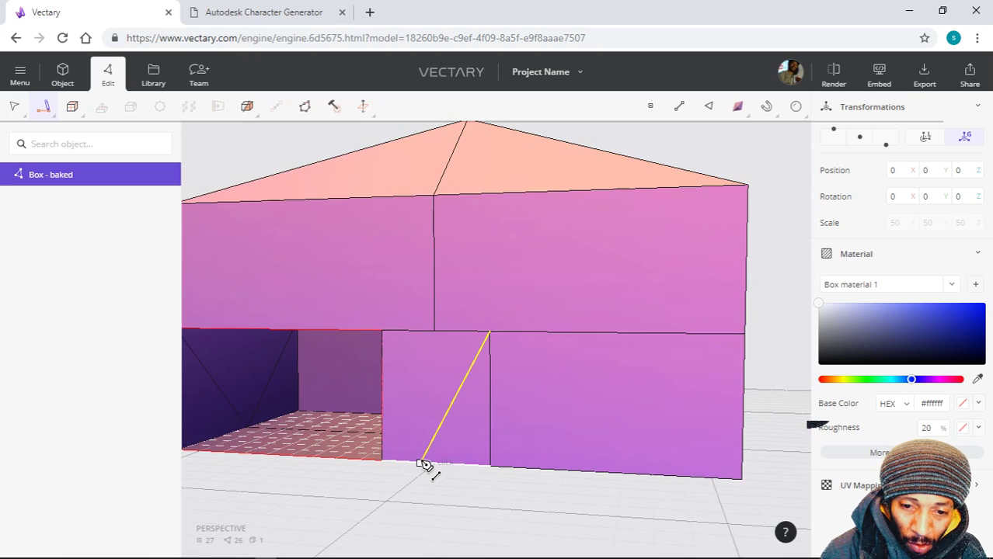
{"action": "key", "text": "Escape"}
- Redraw the missing wall panel's outline beside the door with Draw Lines, along its bottom edge and up its outer edge
{"action": "scroll", "coordinate": [381, 495], "scroll_direction": "down", "scroll_amount": 2}
{"action": "scroll", "coordinate": [367, 493], "scroll_direction": "down", "scroll_amount": 2}
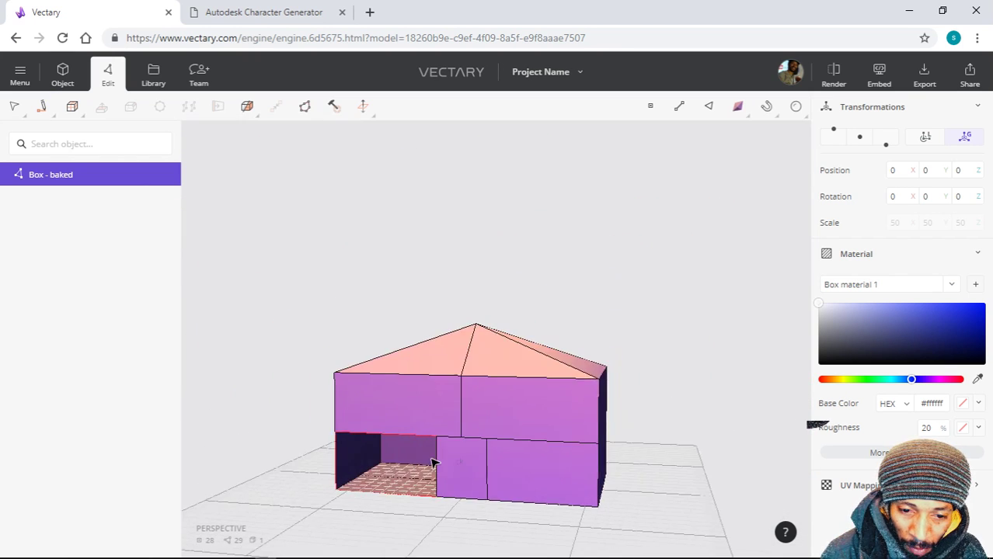
{"action": "scroll", "coordinate": [394, 407], "scroll_direction": "up", "scroll_amount": 5}
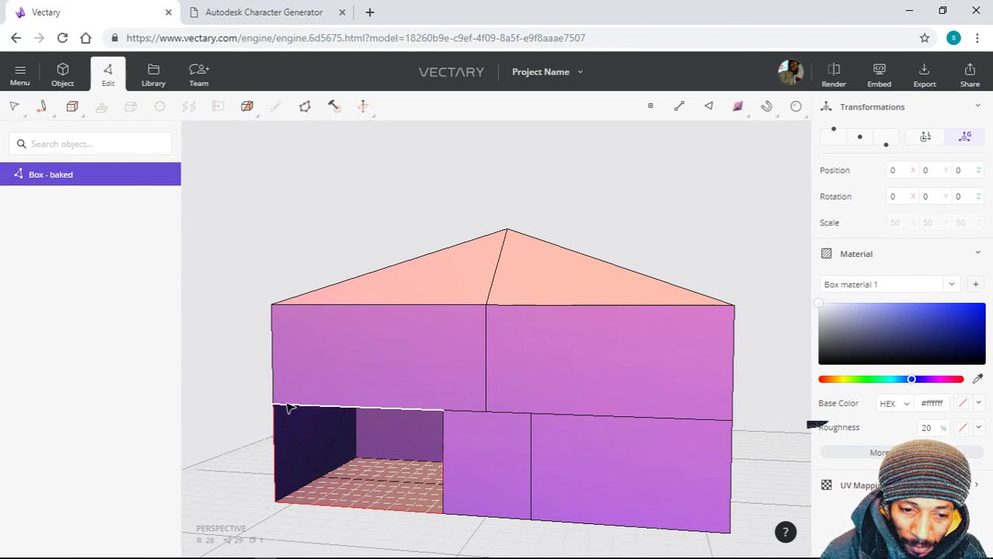
{"action": "left_click", "coordinate": [288, 407]}
{"action": "left_click", "coordinate": [47, 110]}
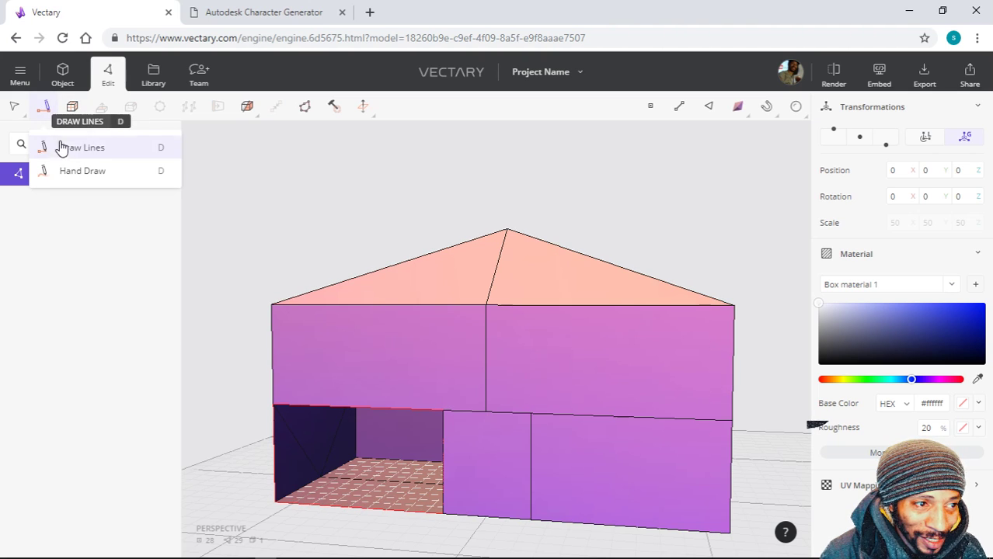
{"action": "left_click", "coordinate": [72, 148]}
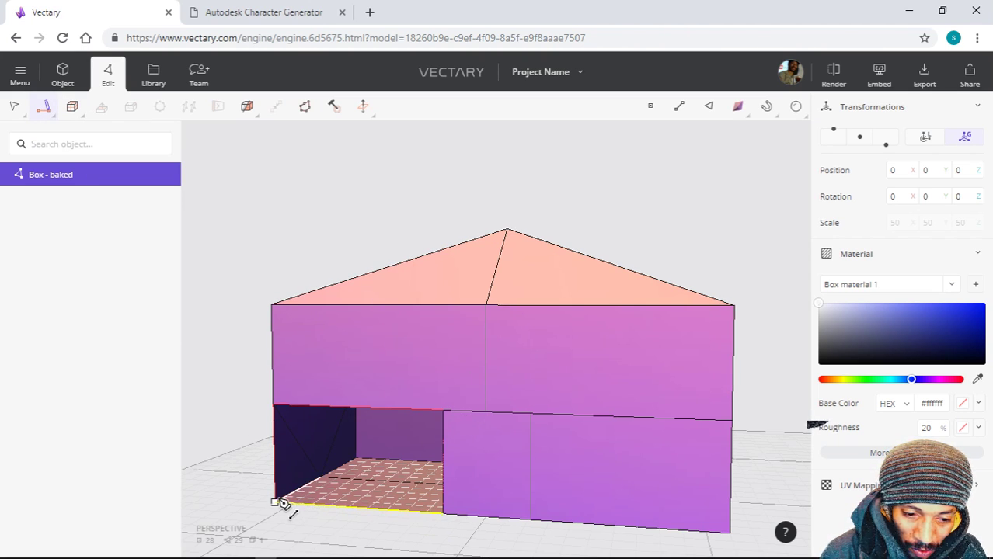
{"action": "left_click", "coordinate": [277, 407]}
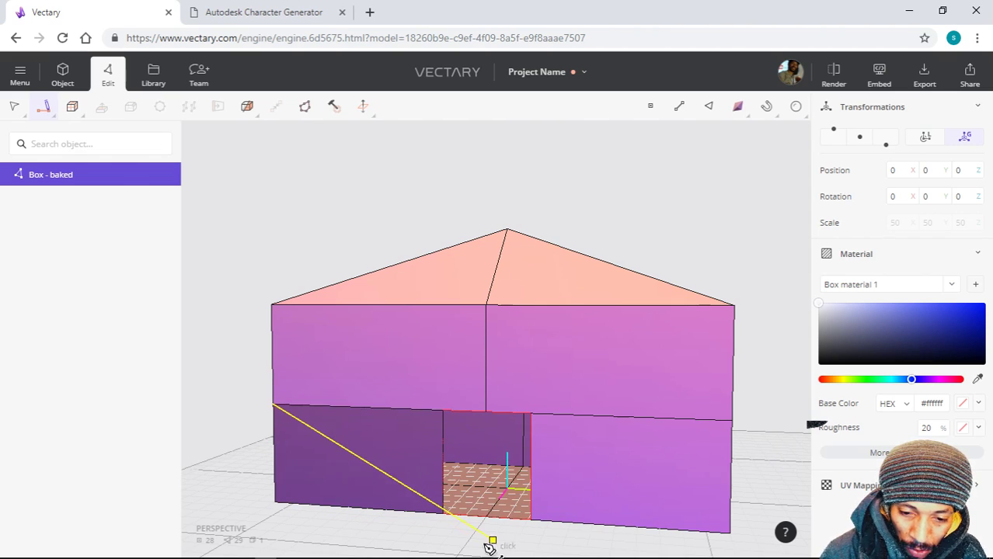
- Examine the door opening and the redrawn wall panel beside it from several angles and distances
{"action": "left_click_drag", "start_coordinate": [492, 543], "coordinate": [328, 521]}
{"action": "right_click_drag", "start_coordinate": [303, 433], "coordinate": [512, 533]}
{"action": "scroll", "coordinate": [507, 523], "scroll_direction": "up", "scroll_amount": 5}
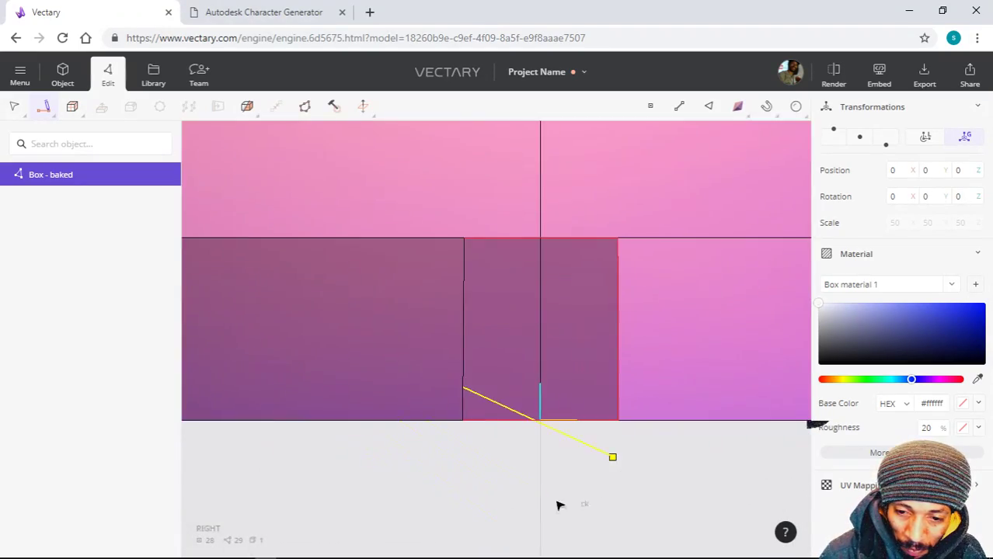
{"action": "right_click_drag", "start_coordinate": [556, 504], "coordinate": [388, 483]}
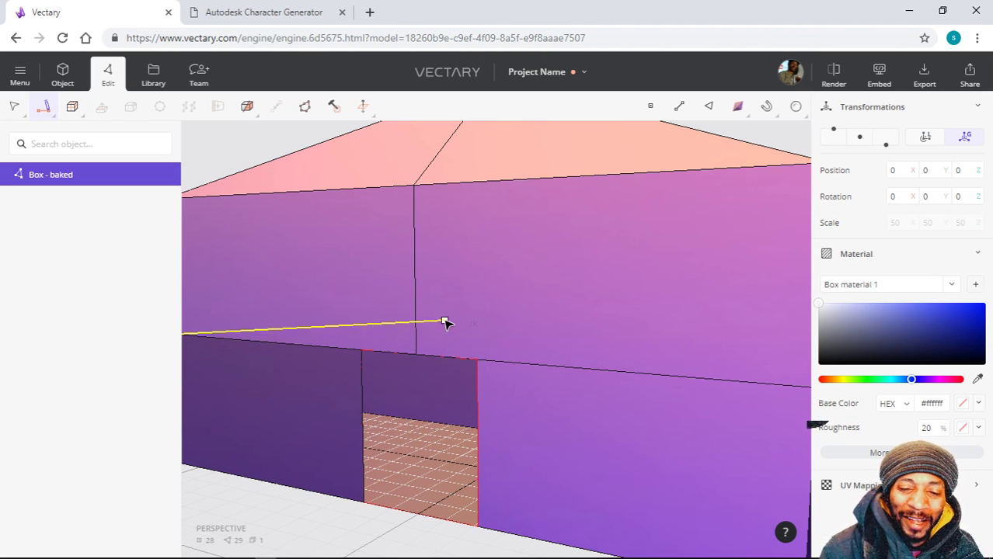
{"action": "scroll", "coordinate": [448, 330], "scroll_direction": "up", "scroll_amount": 2}
{"action": "scroll", "coordinate": [448, 330], "scroll_direction": "down", "scroll_amount": 2}
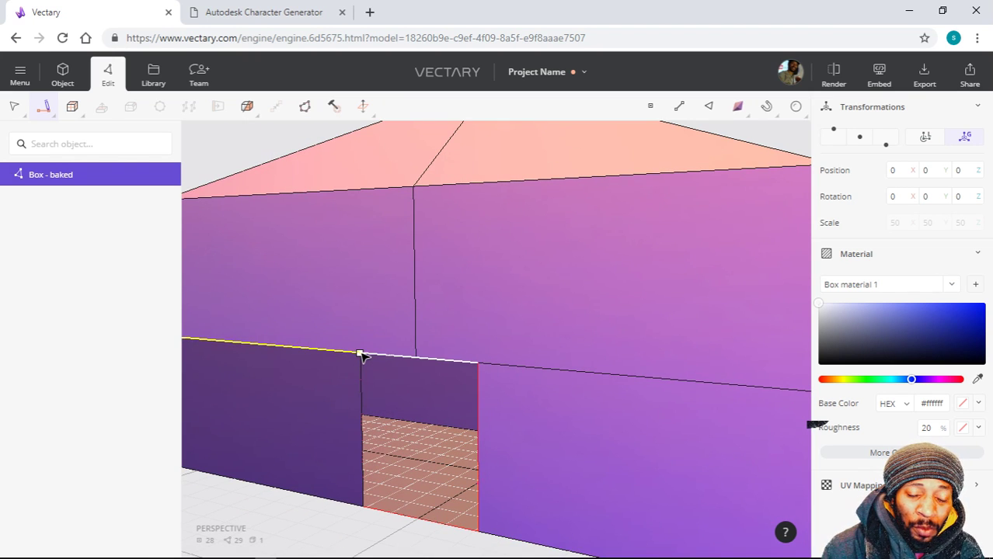
- Draw vertical lines from the doorway opening's two upper corners up to the top edge of the front wall
{"action": "left_click", "coordinate": [357, 192]}
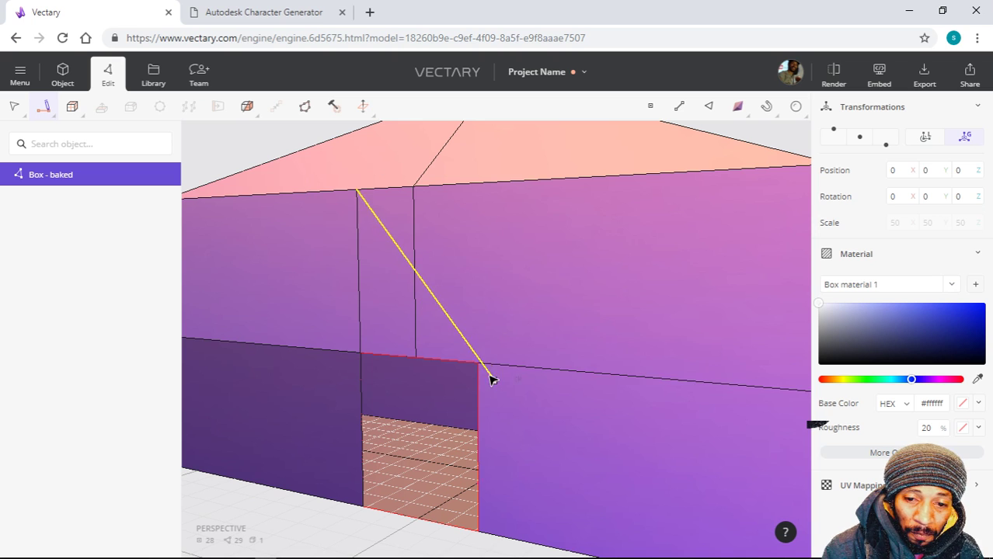
{"action": "key", "text": "Escape"}
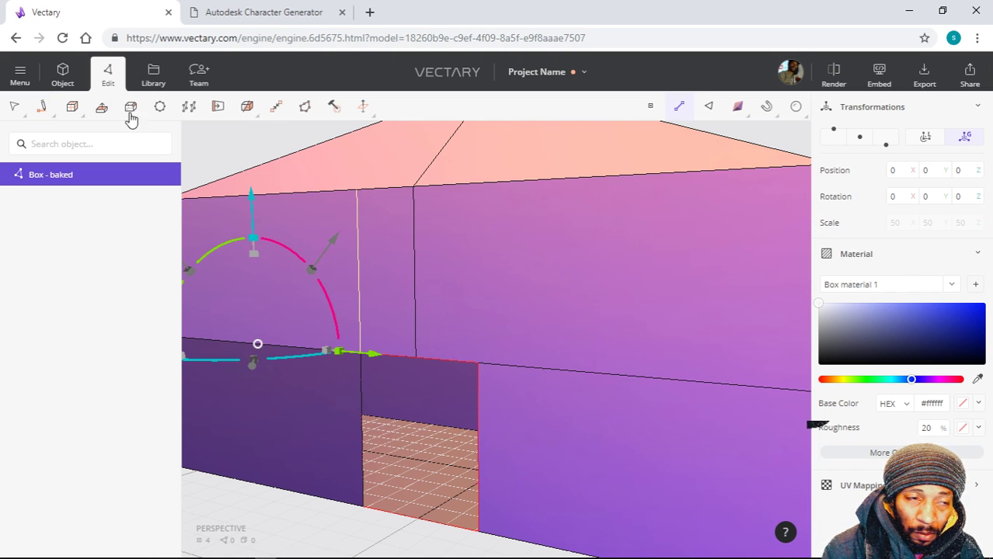
{"action": "left_click", "coordinate": [45, 112]}
{"action": "left_click", "coordinate": [47, 147]}
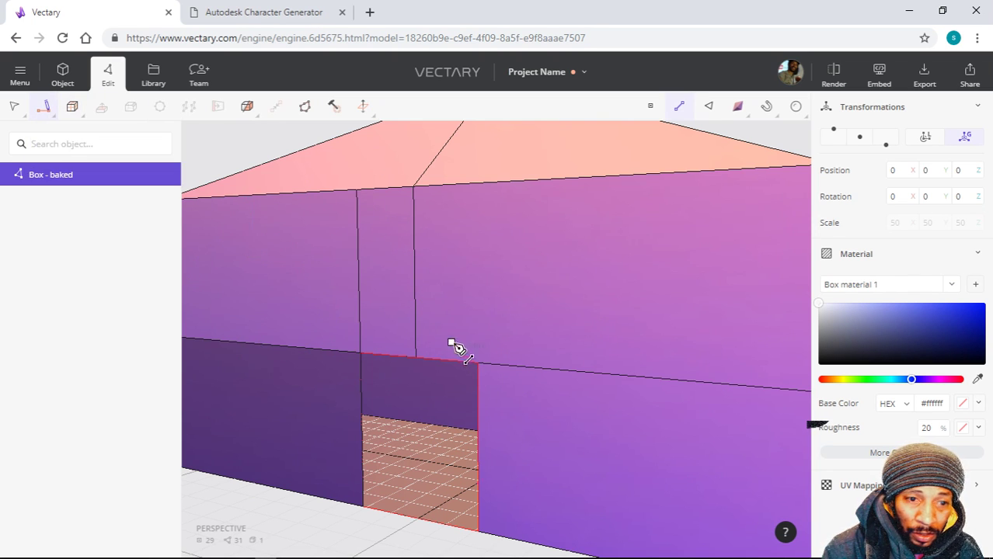
{"action": "left_click", "coordinate": [478, 363]}
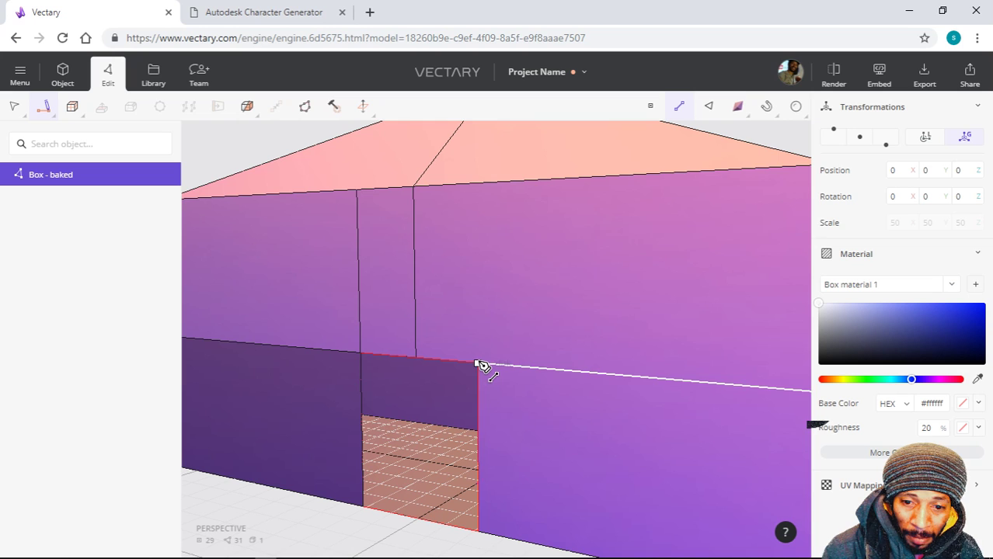
{"action": "left_click", "coordinate": [477, 186]}
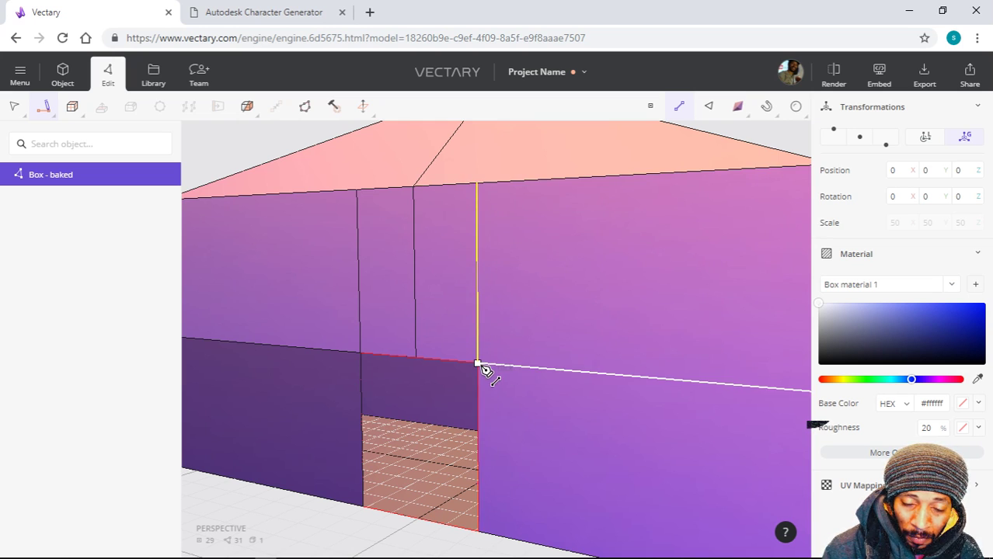
- Trace the doorway opening's outline with Draw Lines, going through its upper and lower corners
{"action": "left_click", "coordinate": [478, 364]}
{"action": "left_click", "coordinate": [359, 354]}
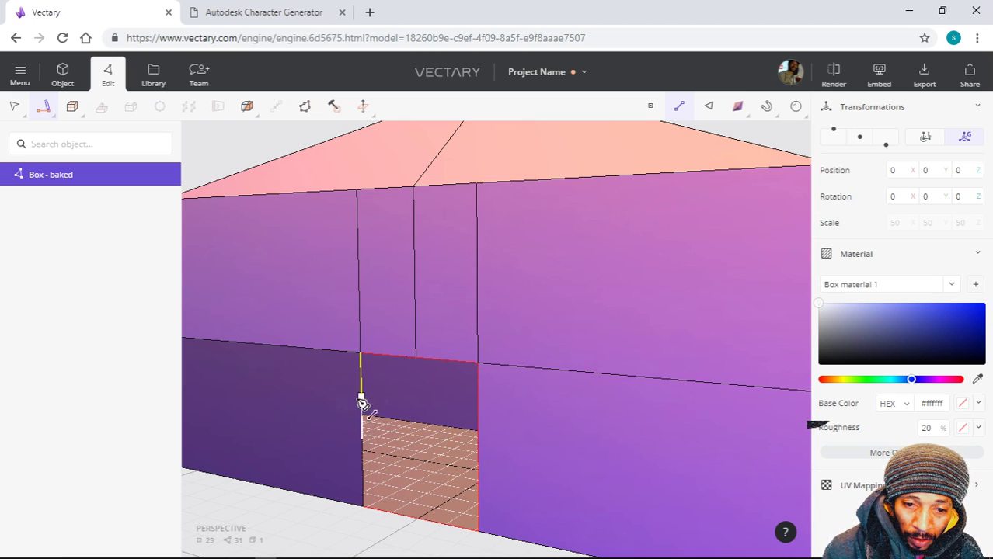
{"action": "left_click", "coordinate": [362, 507]}
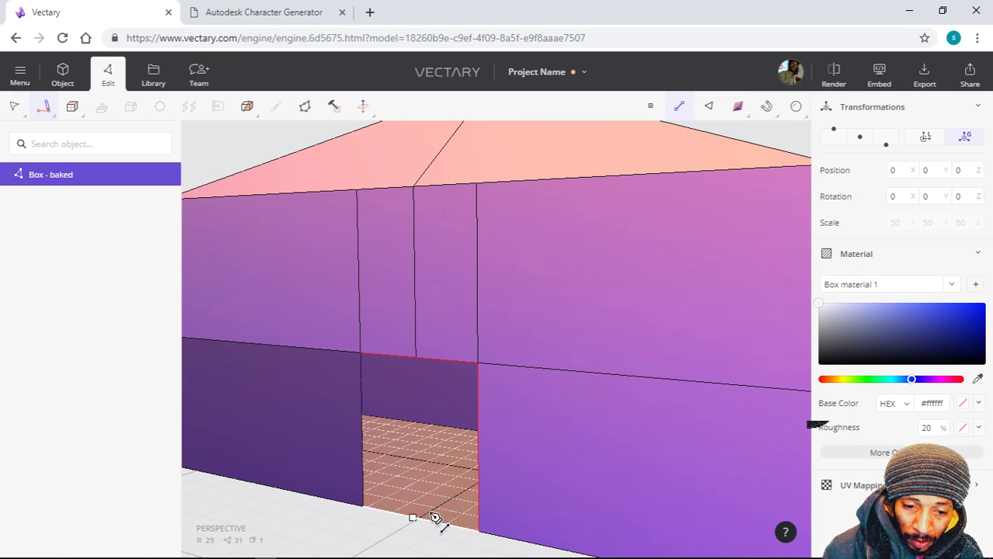
{"action": "left_click", "coordinate": [483, 531]}
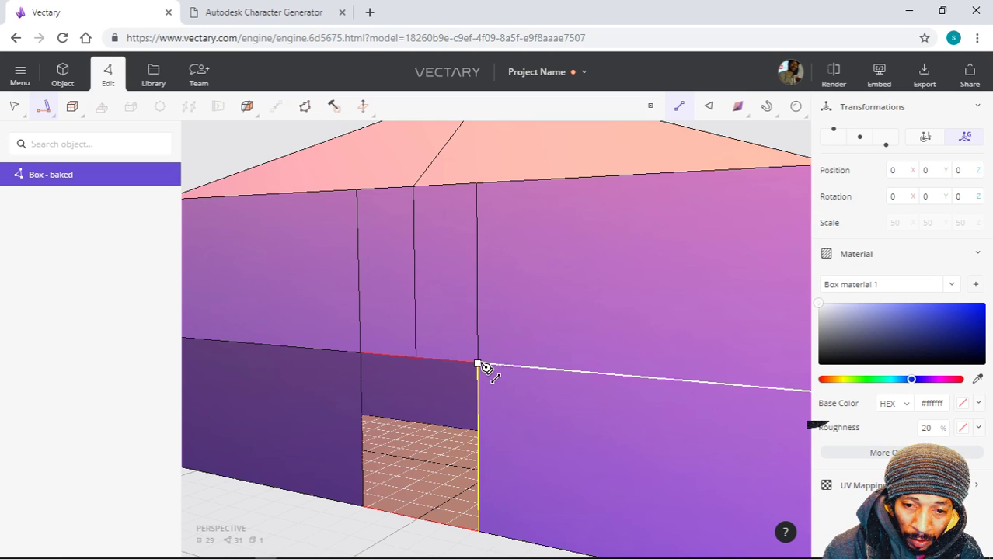
{"action": "left_click", "coordinate": [478, 363]}
{"action": "left_click", "coordinate": [361, 355]}
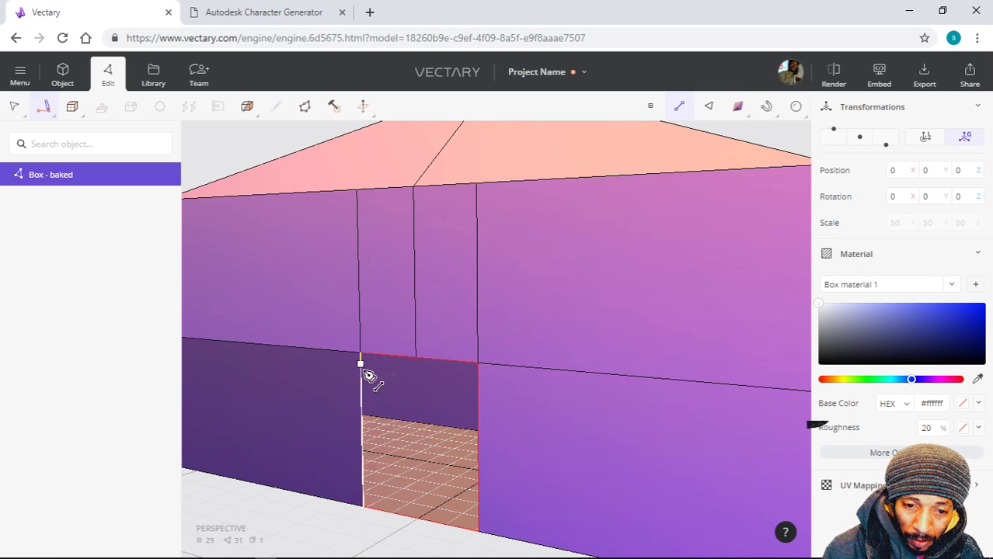
{"action": "left_click", "coordinate": [418, 519]}
{"action": "left_click", "coordinate": [478, 530]}
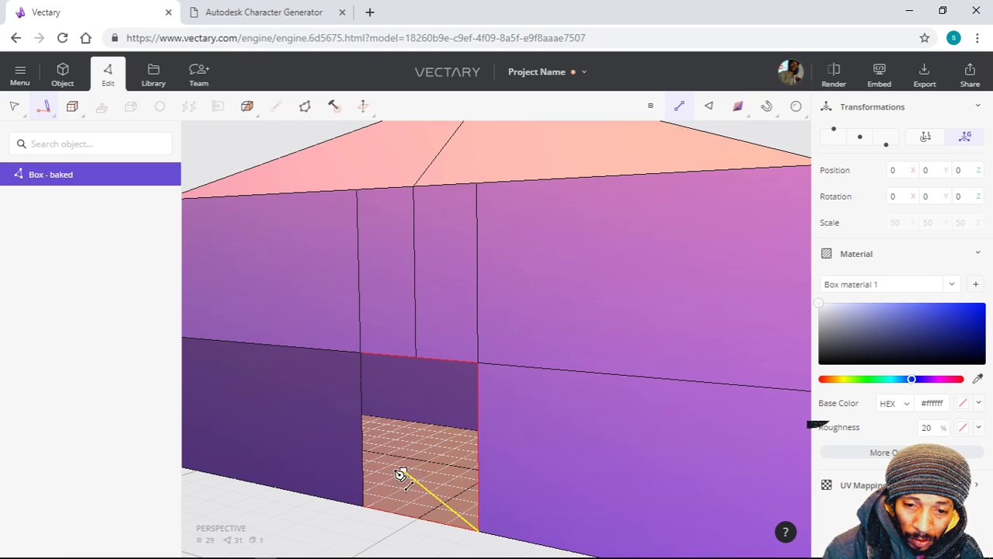
{"action": "left_click", "coordinate": [342, 525]}
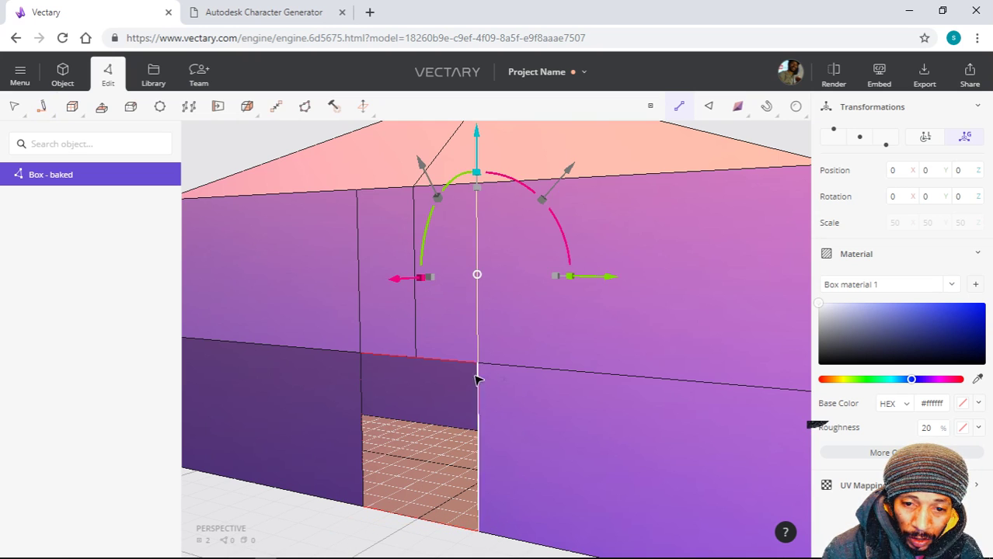
- Reactivate Draw Lines and set the rendering type to Wired
{"action": "mouse_move", "coordinate": [43, 106]}
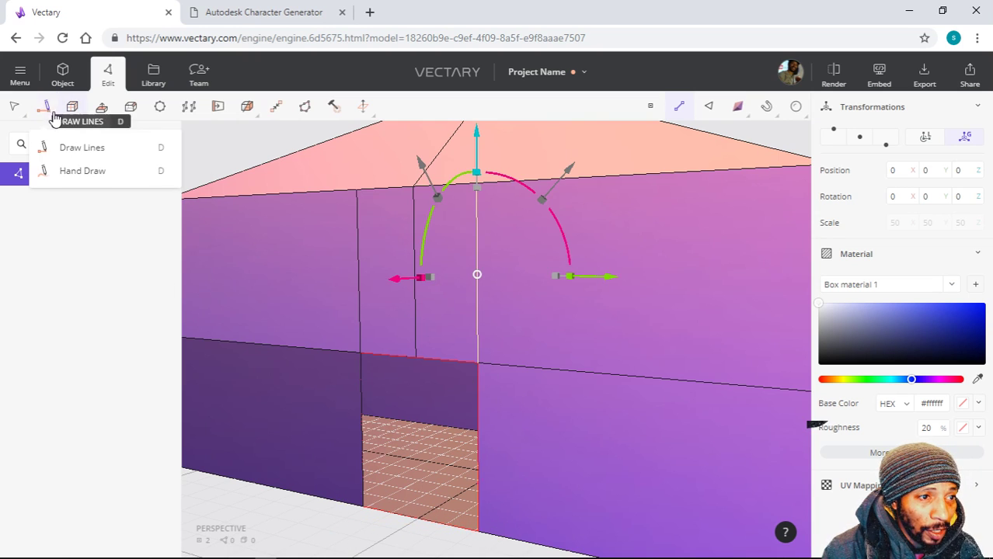
{"action": "left_click", "coordinate": [80, 147]}
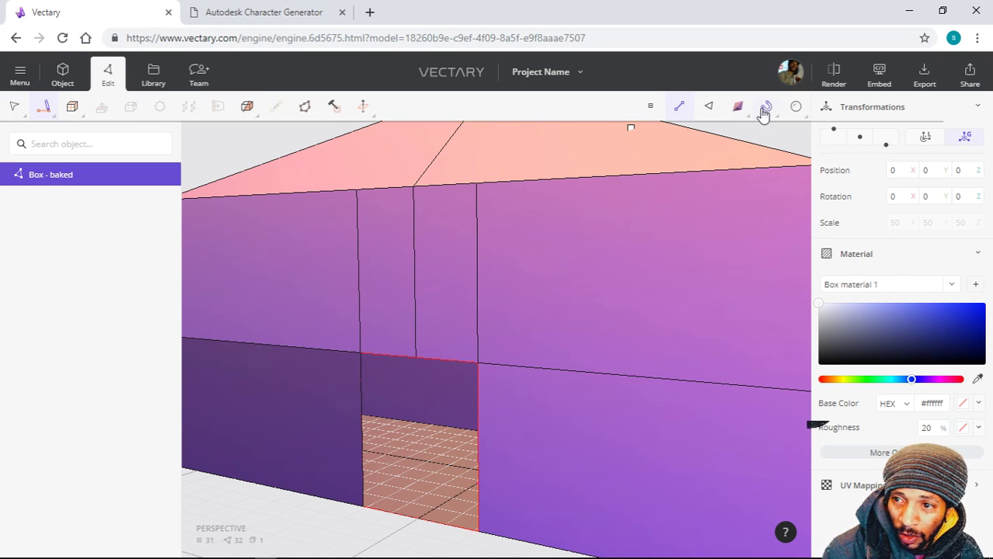
{"action": "mouse_move", "coordinate": [738, 109]}
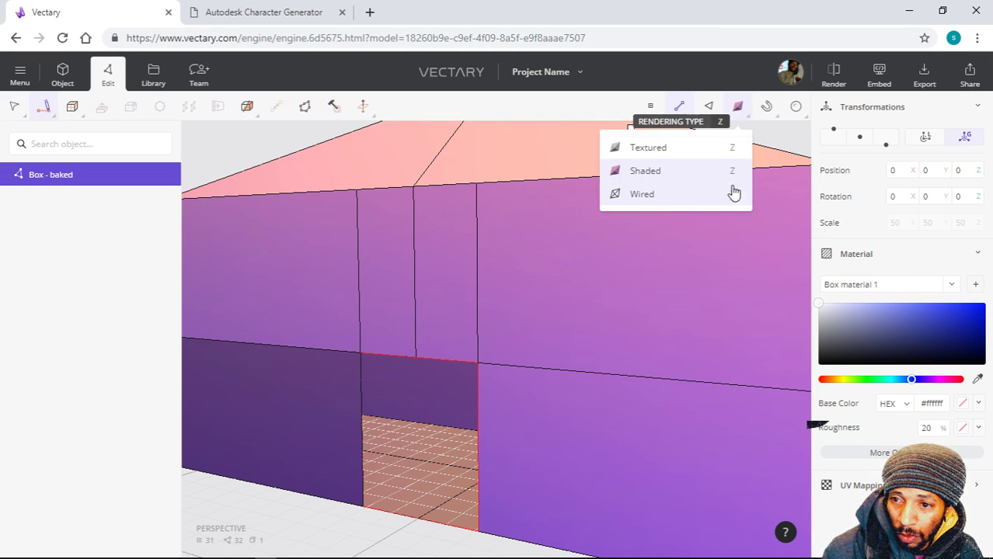
{"action": "left_click", "coordinate": [670, 195]}
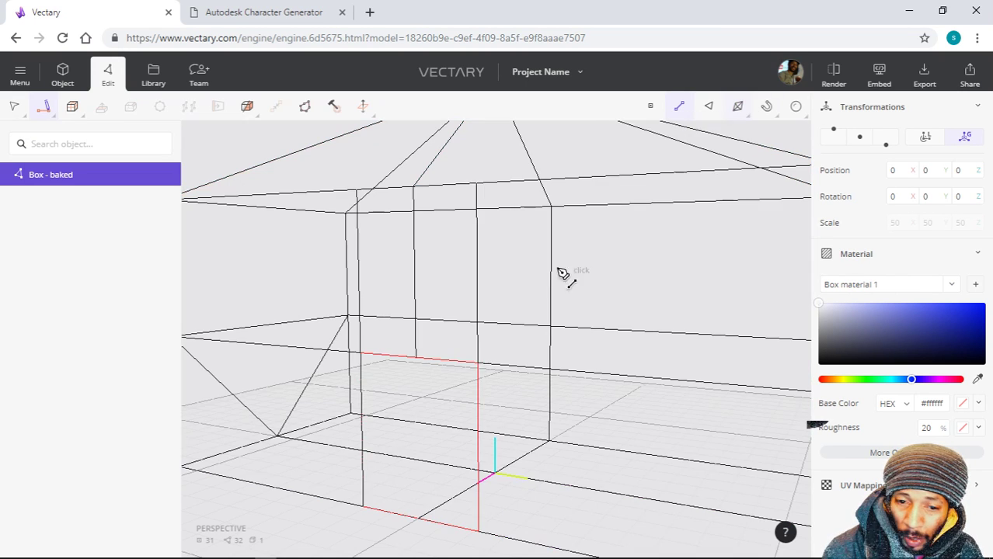
- Retrace the doorway outline in the wireframe, joining its corner and mid-edge points, and finish the line
{"action": "left_click", "coordinate": [478, 368], "text": "shift"}
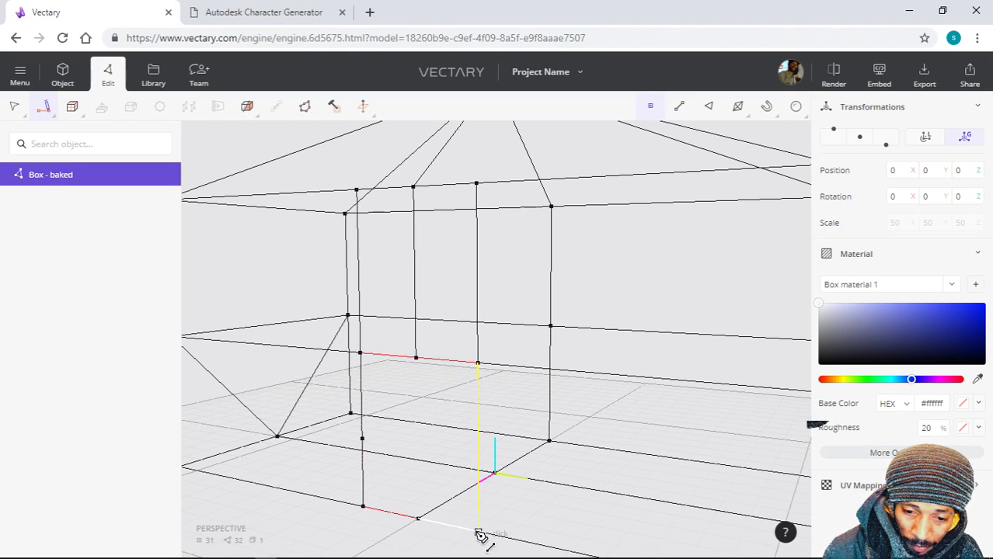
{"action": "left_click", "coordinate": [421, 528], "text": "shift"}
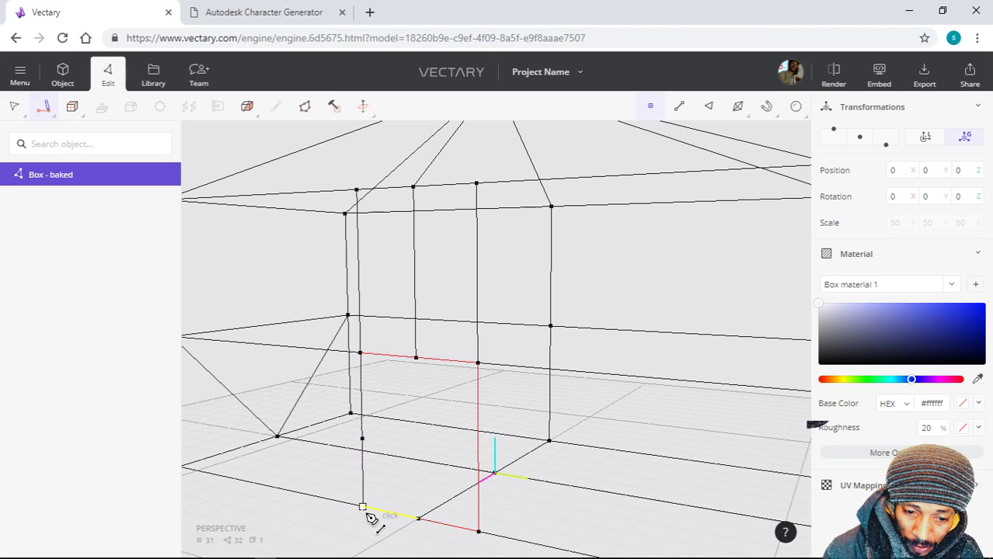
{"action": "left_click_drag", "start_coordinate": [371, 518], "coordinate": [366, 373]}
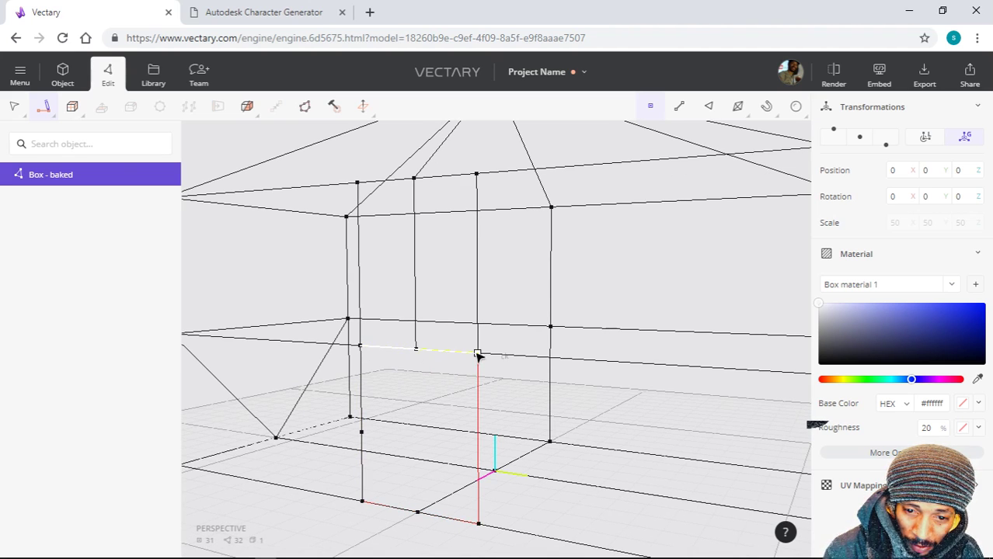
{"action": "left_click", "coordinate": [410, 518]}
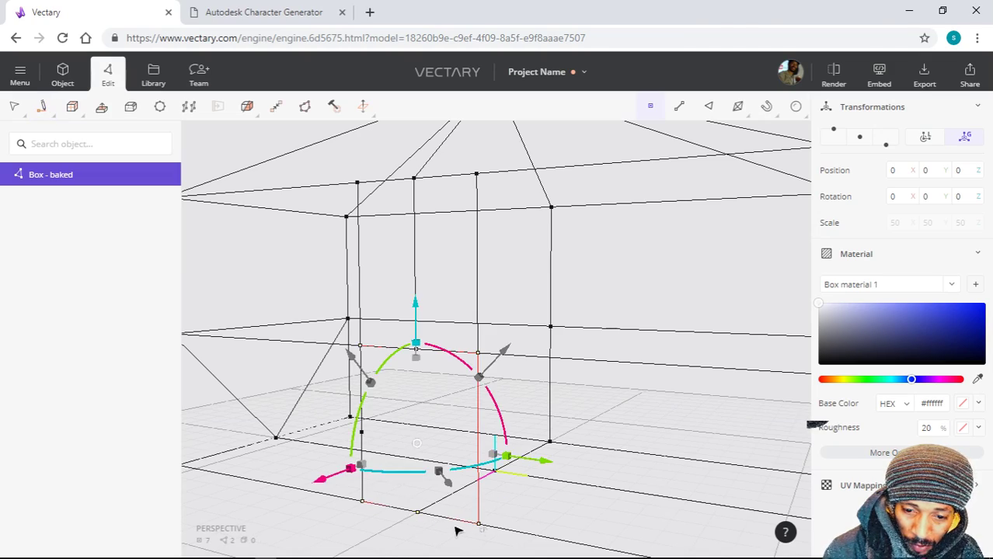
- Draw a line from the midpoint of the doorway's top edge across to the middle vertex of the opposite wall's horizontal edge
{"action": "right_click_drag", "start_coordinate": [456, 531], "coordinate": [578, 480]}
{"action": "scroll", "coordinate": [615, 464], "scroll_direction": "up", "scroll_amount": 3}
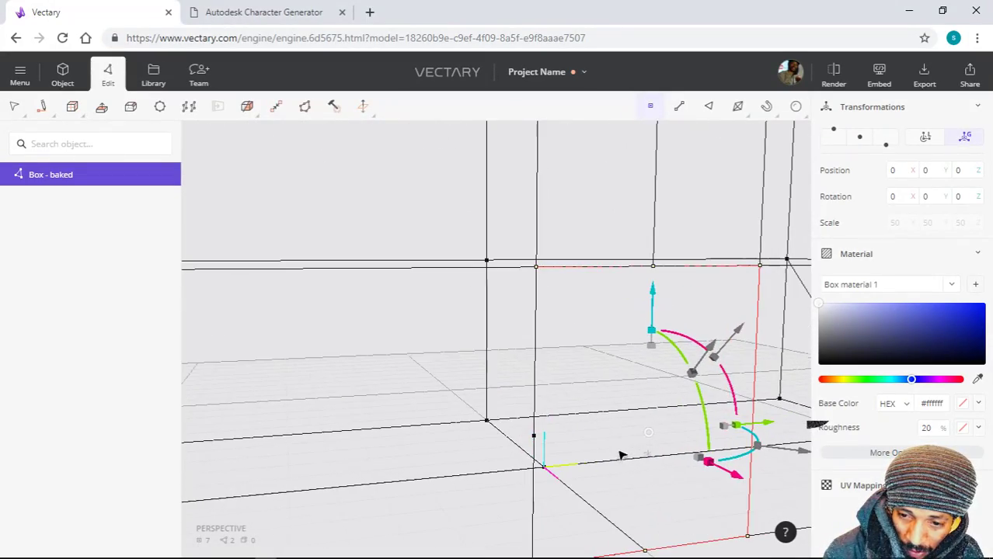
{"action": "scroll", "coordinate": [573, 360], "scroll_direction": "down", "scroll_amount": 2}
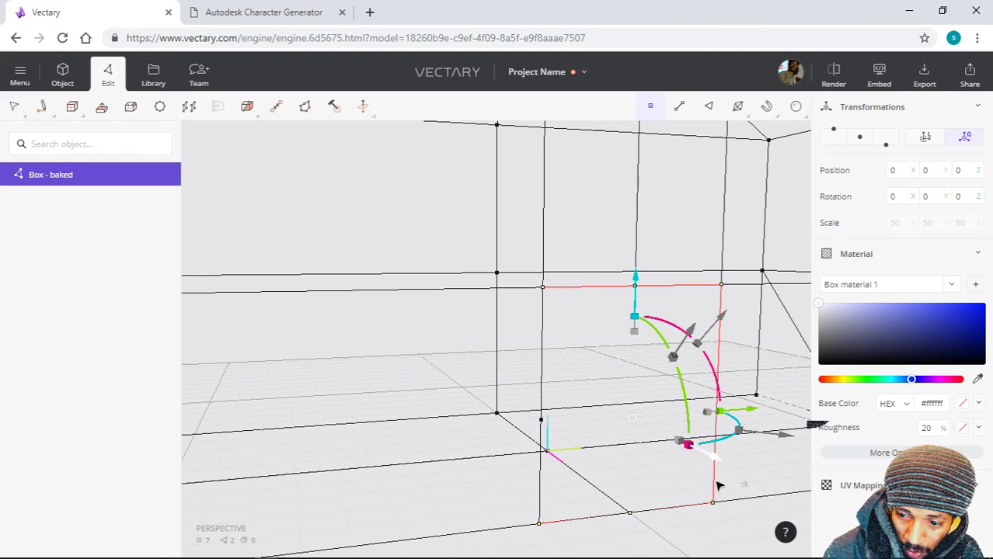
{"action": "right_click_drag", "start_coordinate": [633, 514], "coordinate": [379, 541]}
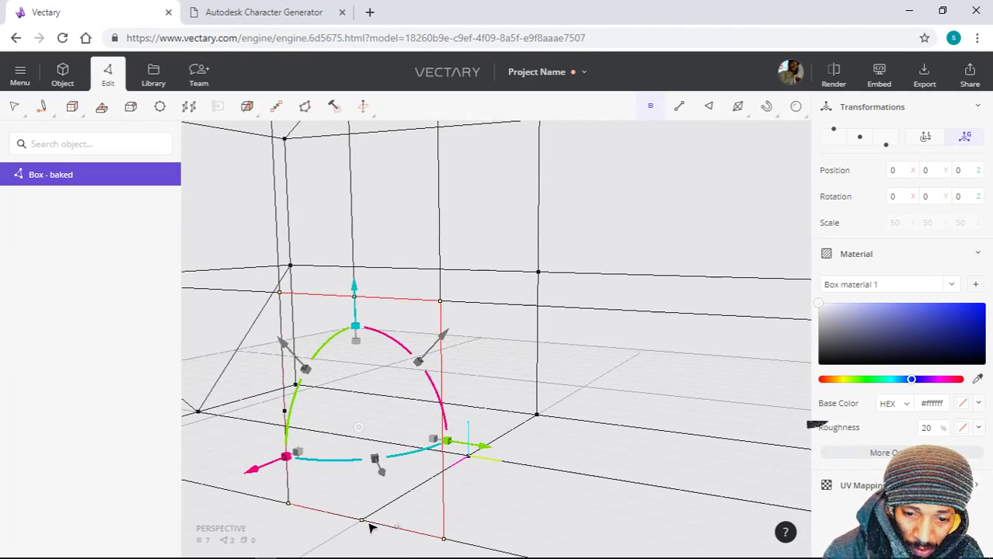
{"action": "right_click_drag", "start_coordinate": [513, 505], "coordinate": [359, 410]}
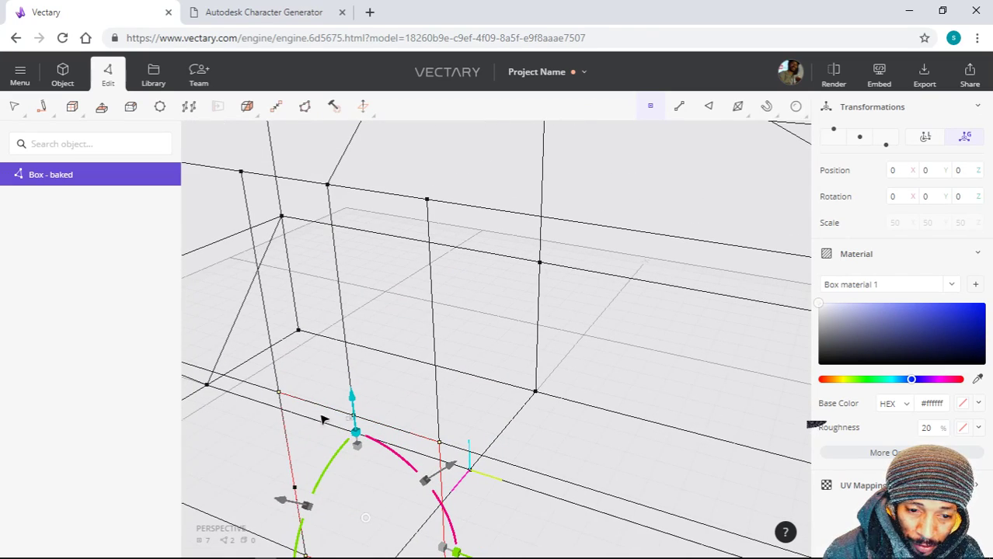
{"action": "left_click", "coordinate": [39, 108]}
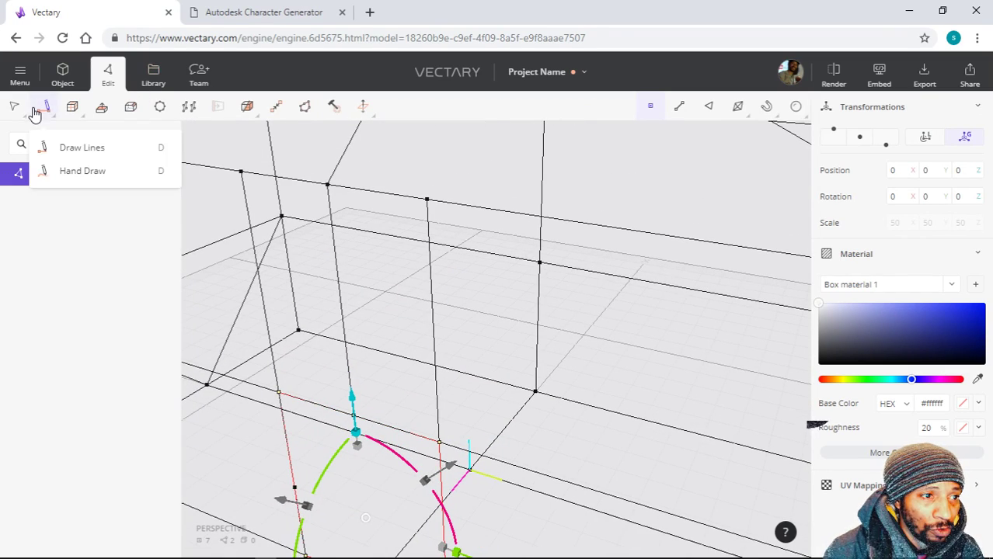
{"action": "left_click", "coordinate": [61, 159]}
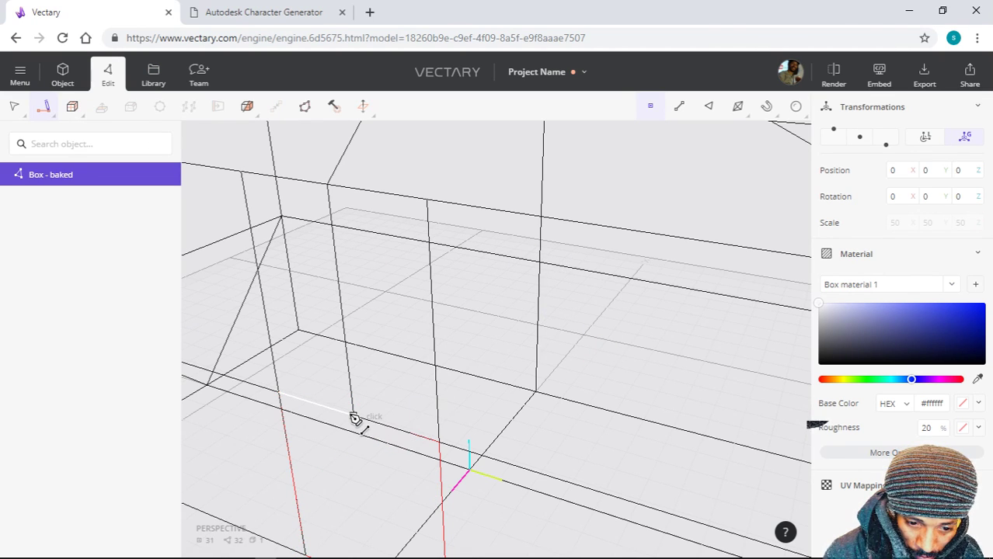
{"action": "left_click", "coordinate": [542, 265]}
{"action": "key", "text": "Escape"}
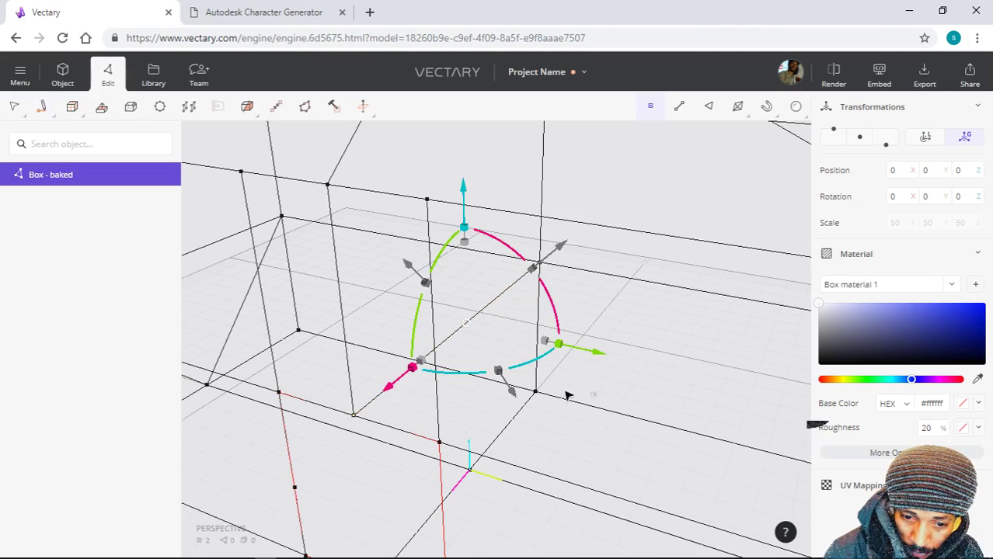
- Draw a line from the doorway's upper-right corner across to the opposite wall's horizontal edge, parallel to the middle line
{"action": "left_click_drag", "start_coordinate": [564, 422], "coordinate": [399, 446]}
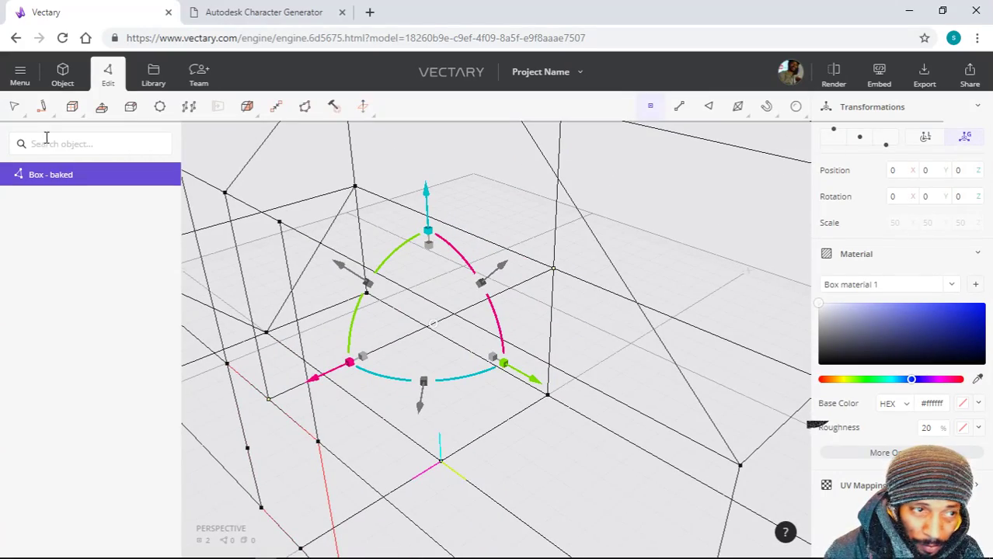
{"action": "left_click", "coordinate": [23, 115]}
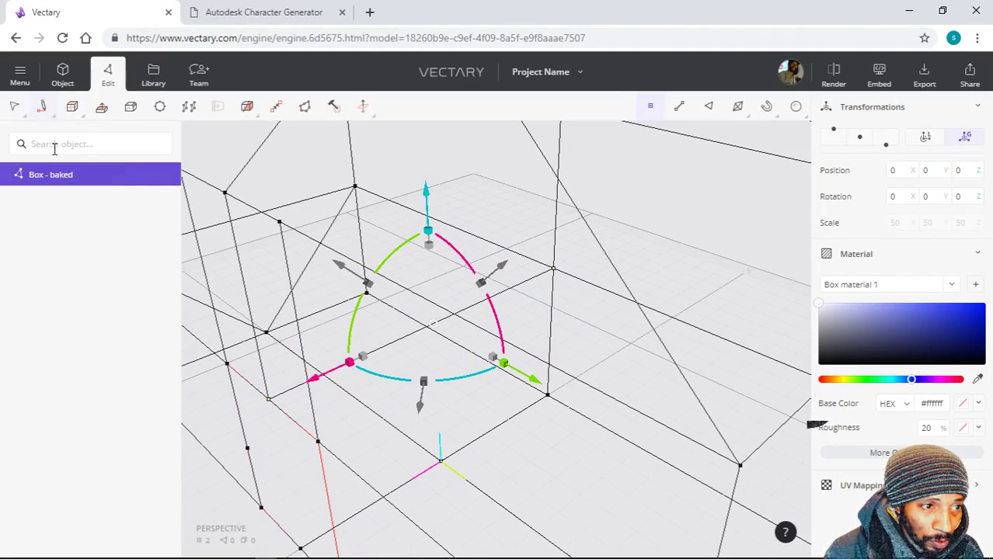
{"action": "left_click", "coordinate": [42, 106]}
{"action": "left_click", "coordinate": [60, 146]}
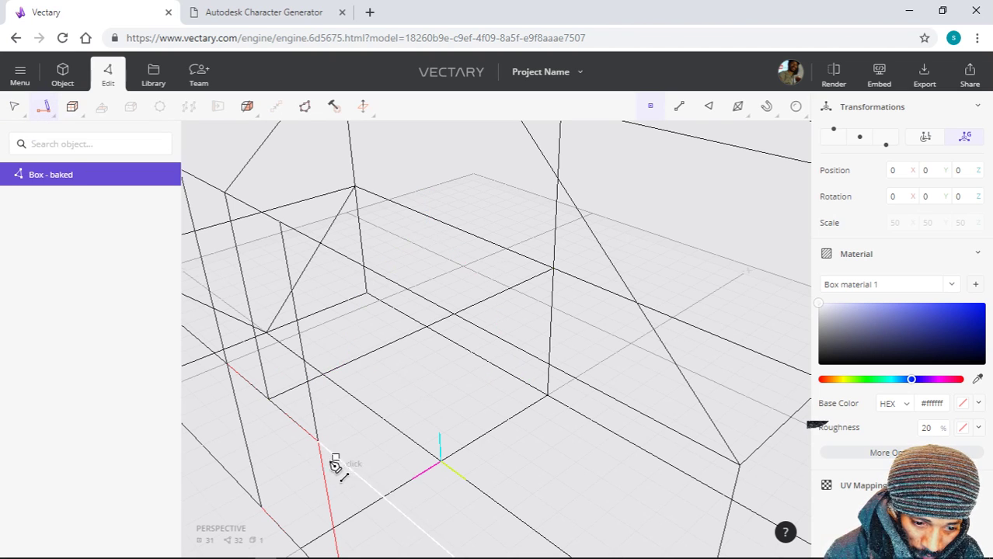
{"action": "left_click", "coordinate": [319, 442]}
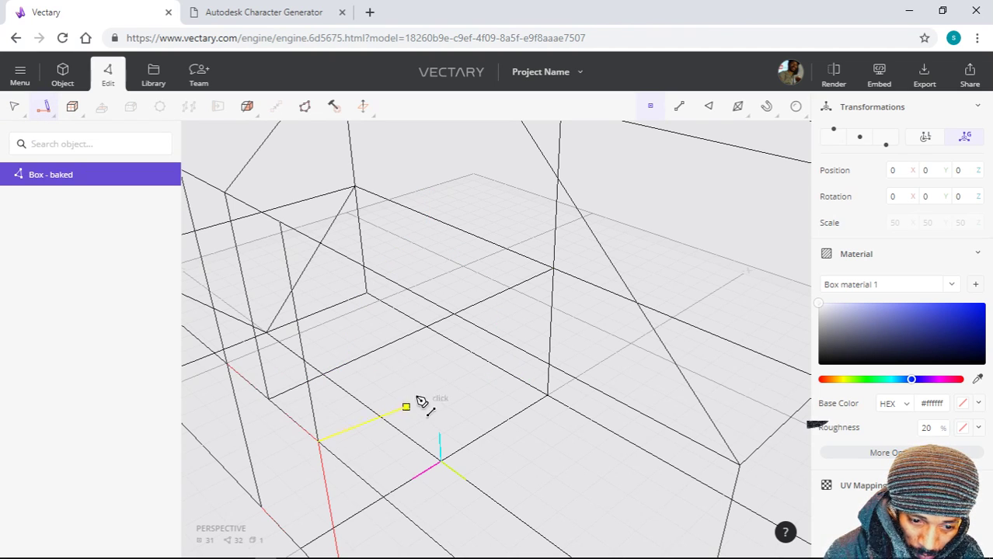
{"action": "left_click", "coordinate": [600, 288]}
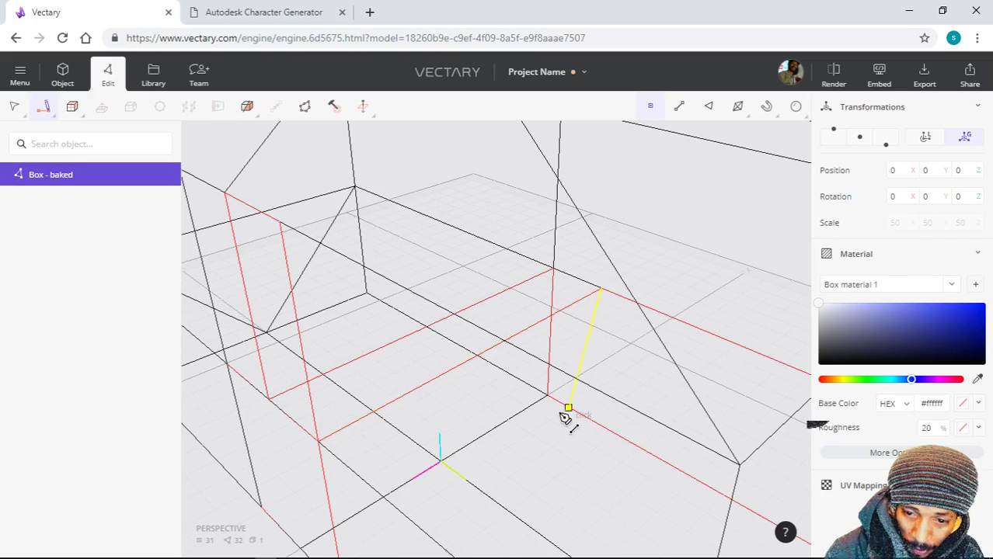
{"action": "key", "text": "Escape"}
- Draw a line from the doorway's upper-left corner across to the opposite wall's horizontal edge, mirroring the right-hand line
{"action": "right_click_drag", "start_coordinate": [508, 485], "coordinate": [583, 477]}
{"action": "right_click_drag", "start_coordinate": [437, 471], "coordinate": [410, 471]}
{"action": "mouse_move", "coordinate": [43, 109]}
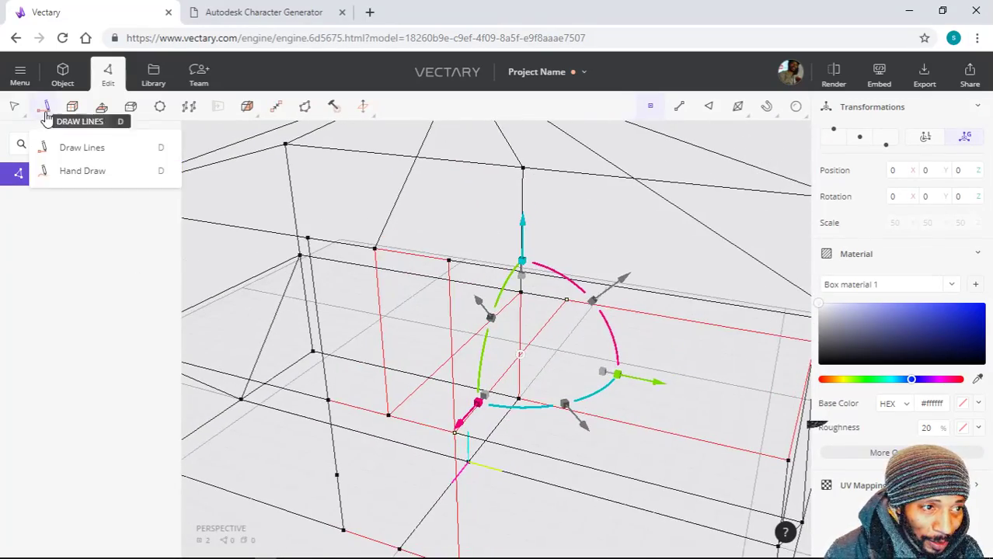
{"action": "left_click", "coordinate": [44, 146]}
{"action": "left_click", "coordinate": [327, 401]}
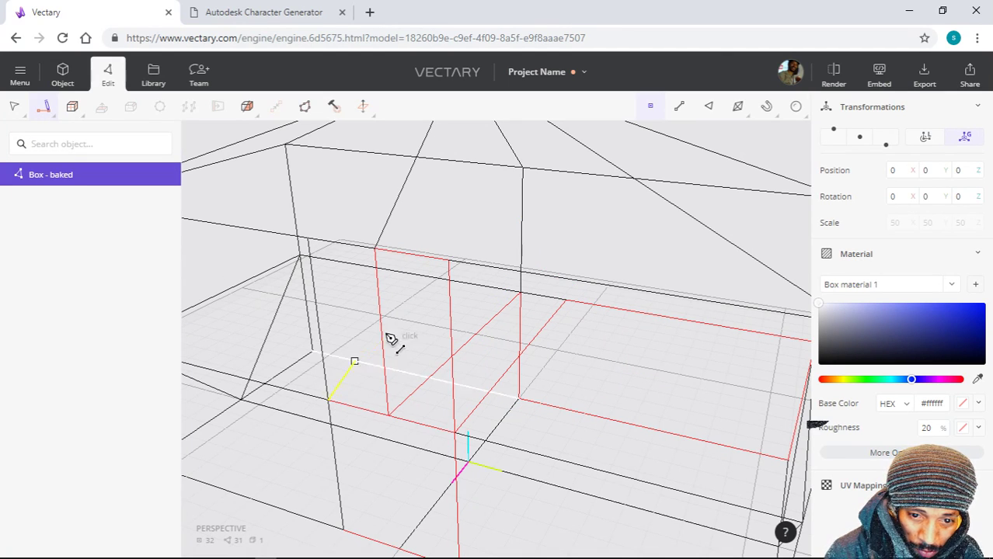
{"action": "left_click", "coordinate": [459, 283]}
{"action": "key", "text": "Escape"}
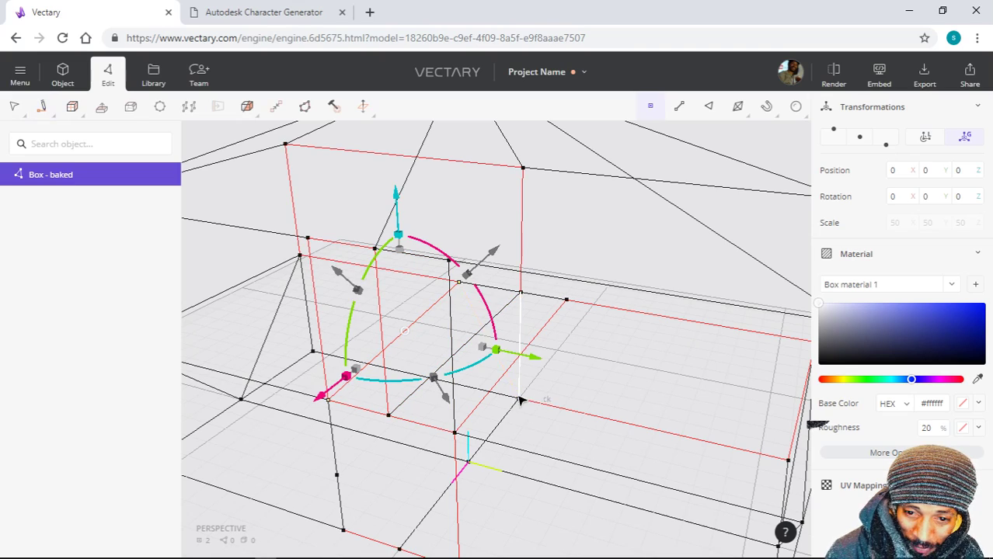
{"action": "right_click_drag", "start_coordinate": [553, 441], "coordinate": [448, 342]}
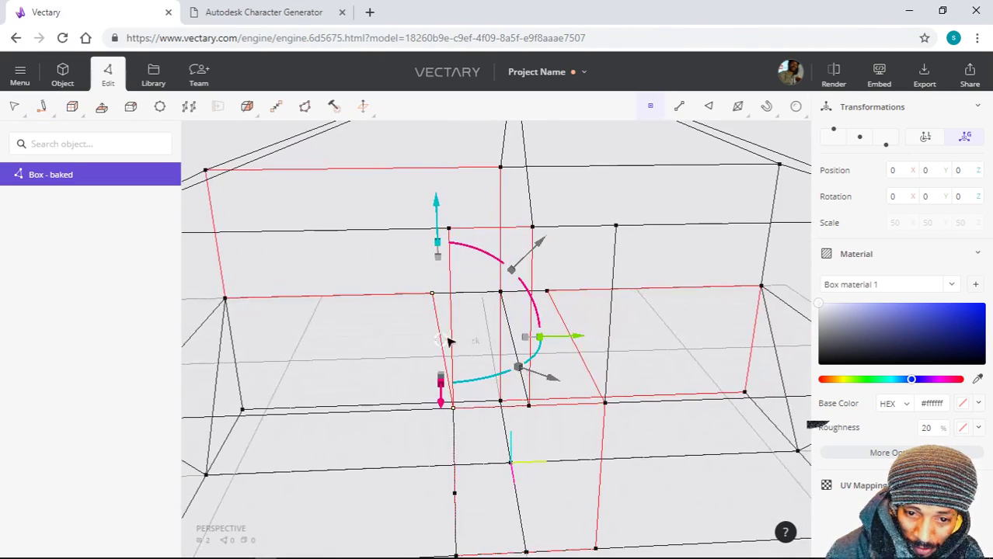
- Move the left endpoint of the doorway connector on the opposite wall slightly inward along the horizontal edge toward the middle vertex
{"action": "left_click", "coordinate": [432, 295]}
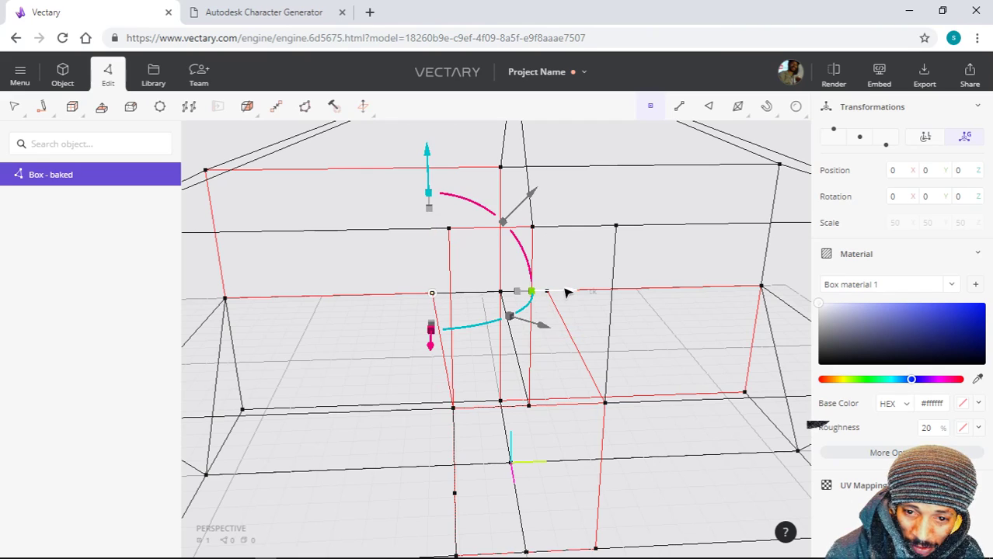
{"action": "left_click_drag", "start_coordinate": [566, 292], "coordinate": [577, 292]}
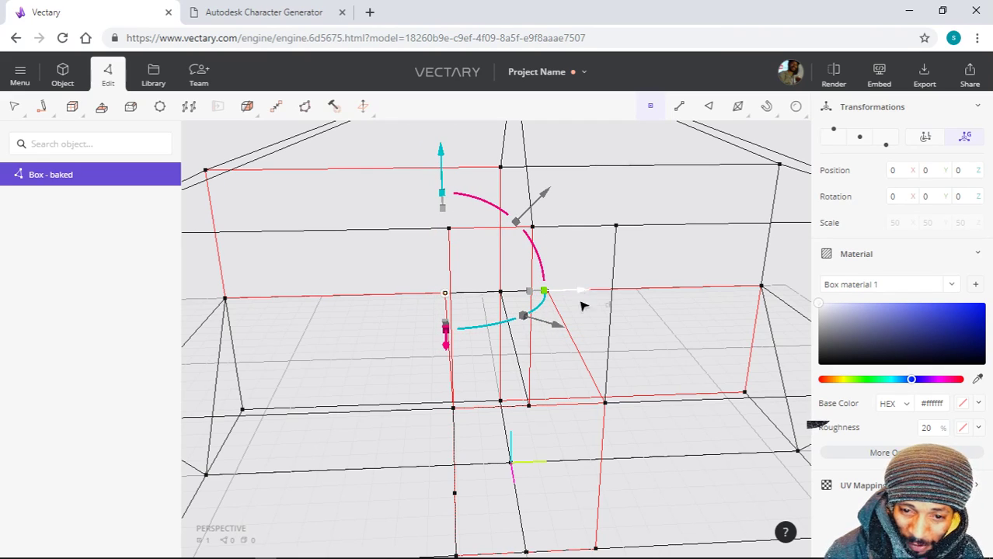
{"action": "right_click_drag", "start_coordinate": [569, 425], "coordinate": [599, 378]}
{"action": "left_click", "coordinate": [605, 377]}
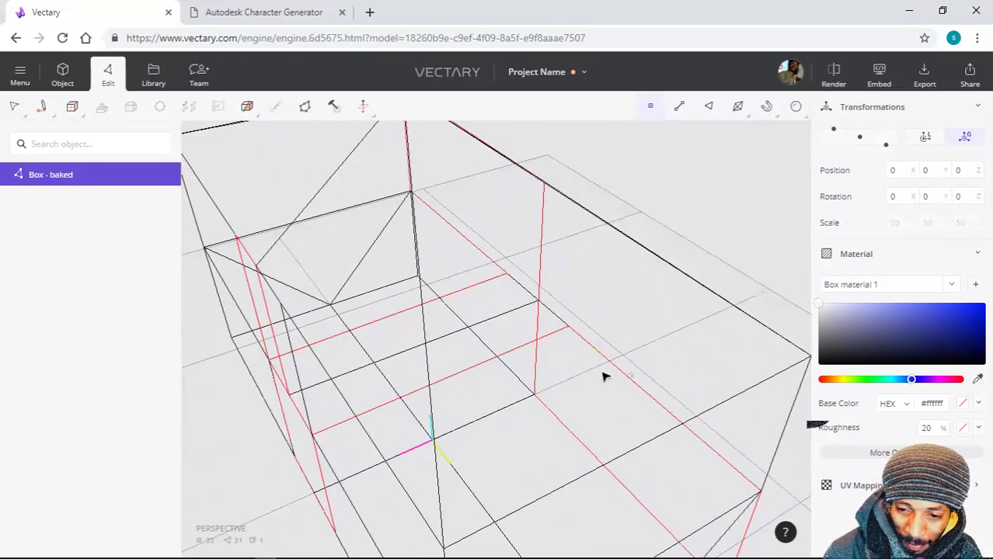
{"action": "left_click", "coordinate": [570, 328]}
{"action": "left_click_drag", "start_coordinate": [660, 406], "coordinate": [663, 412]}
{"action": "left_click_drag", "start_coordinate": [436, 479], "coordinate": [565, 416]}
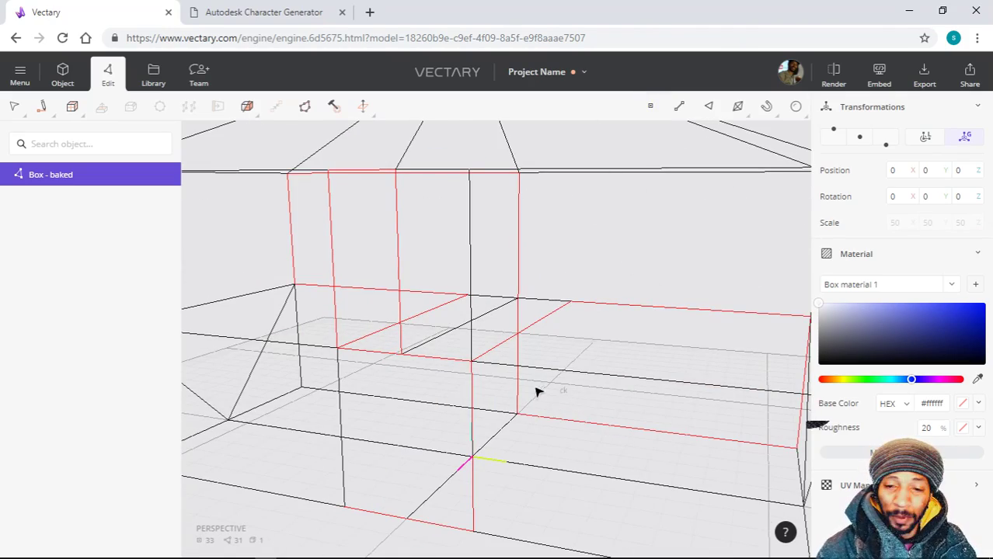
{"action": "left_click_drag", "start_coordinate": [549, 428], "coordinate": [619, 419]}
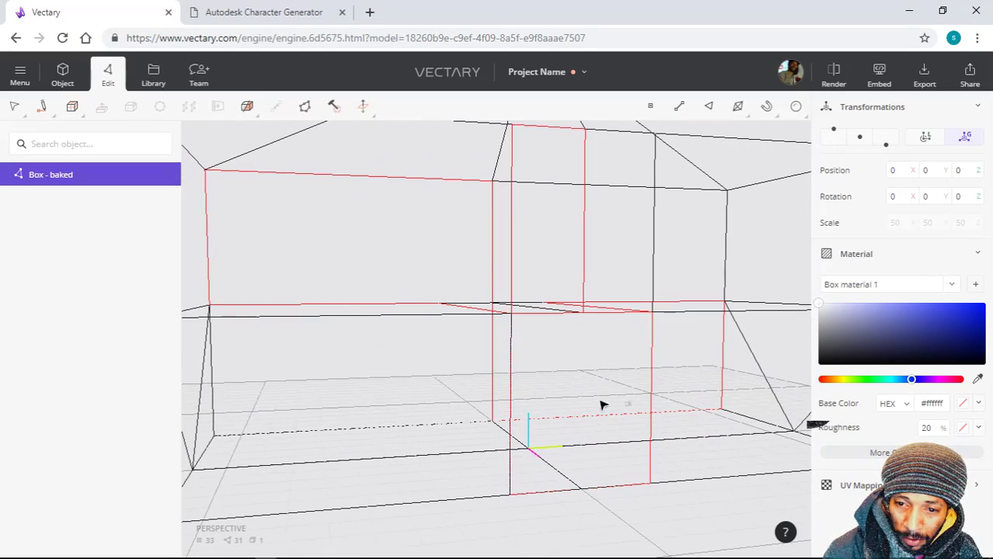
- Draw a vertical line on the opposite wall from the right connector endpoint down to the floor edge
{"action": "left_click", "coordinate": [546, 305]}
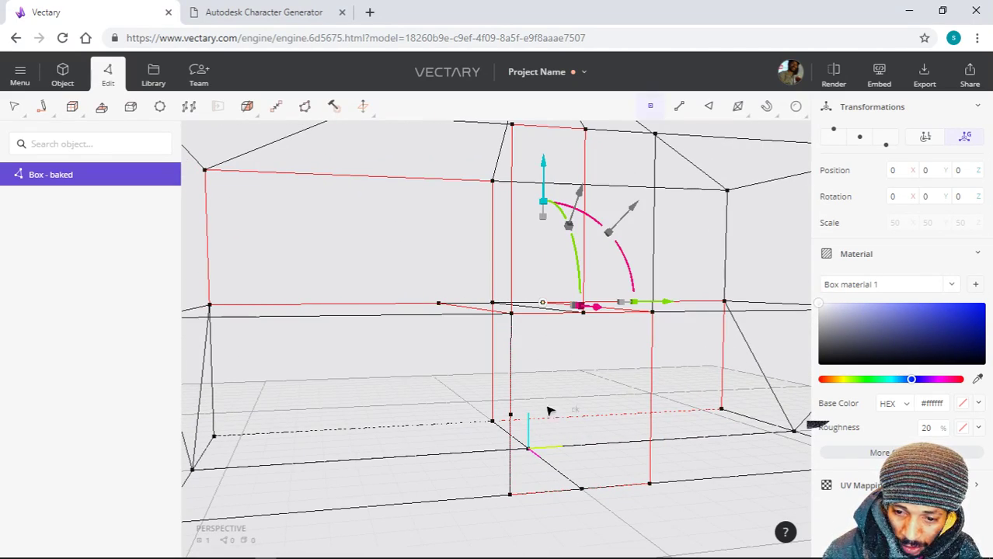
{"action": "left_click", "coordinate": [49, 111]}
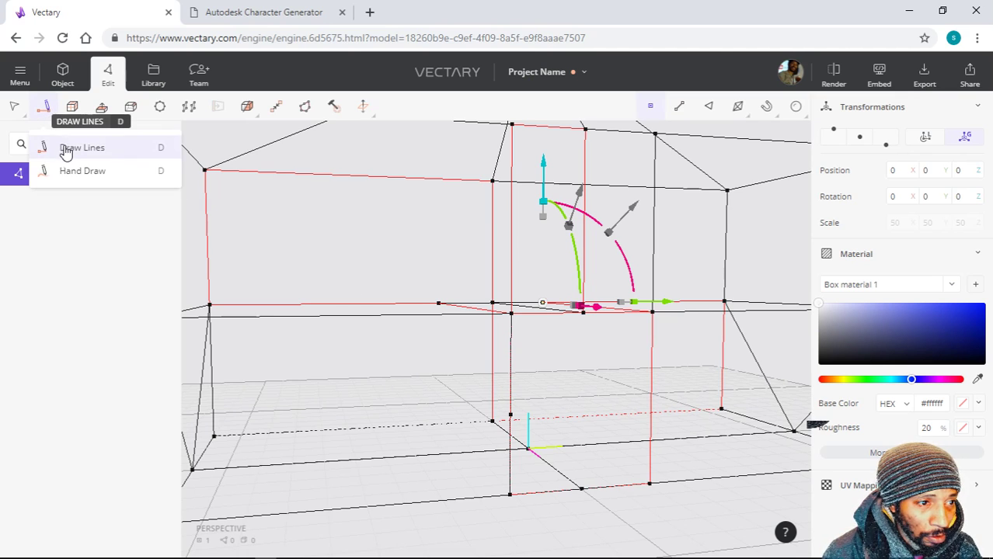
{"action": "left_click", "coordinate": [67, 147]}
{"action": "left_click", "coordinate": [543, 305]}
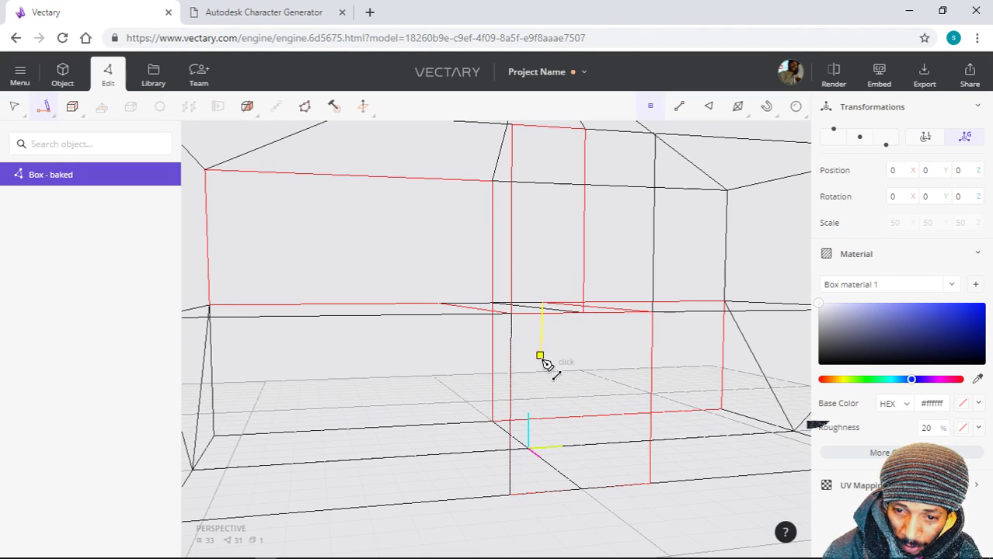
{"action": "left_click", "coordinate": [545, 418]}
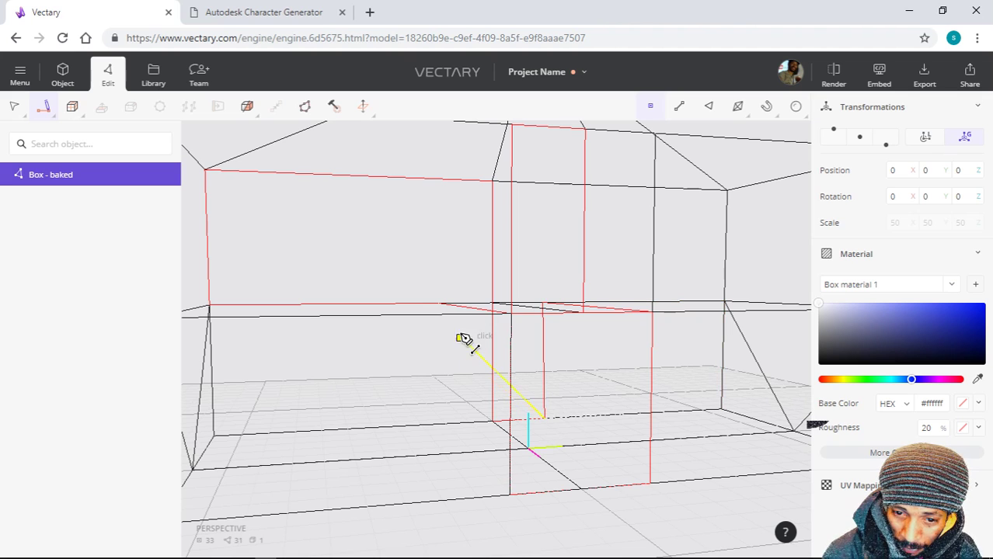
- Continue the line diagonally to the left connector endpoint, down to the floor edge and diagonally back to the right endpoint, and finish it
{"action": "left_click", "coordinate": [440, 304]}
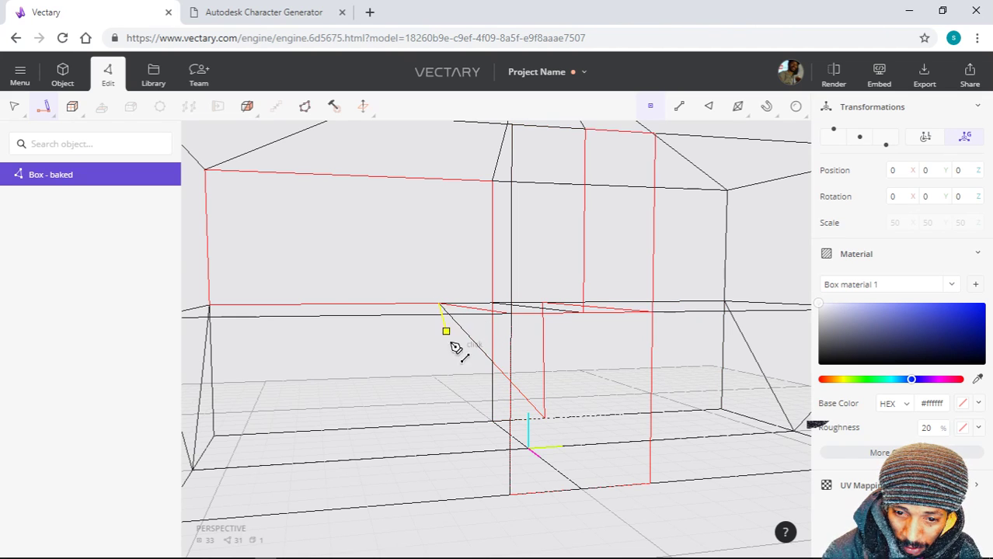
{"action": "left_click", "coordinate": [443, 424]}
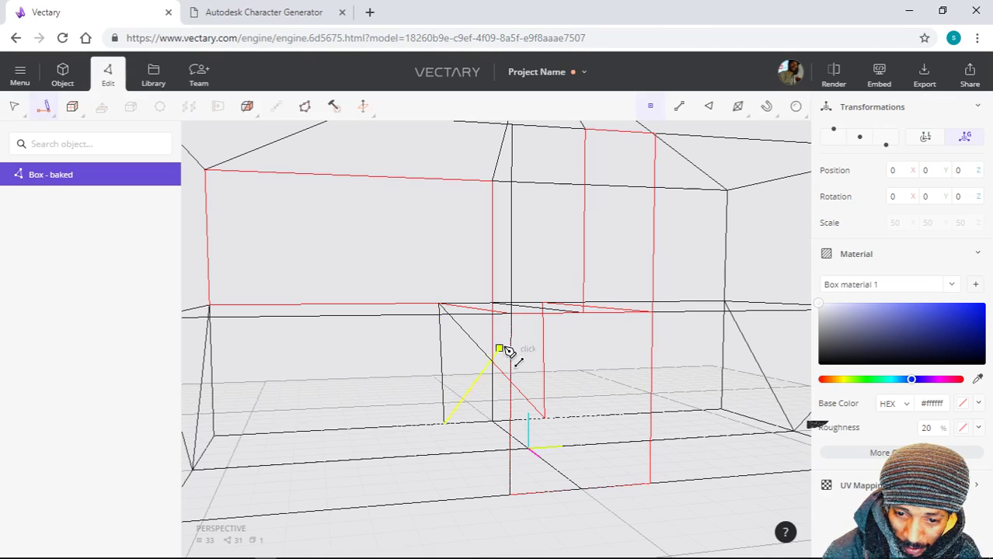
{"action": "left_click", "coordinate": [541, 304]}
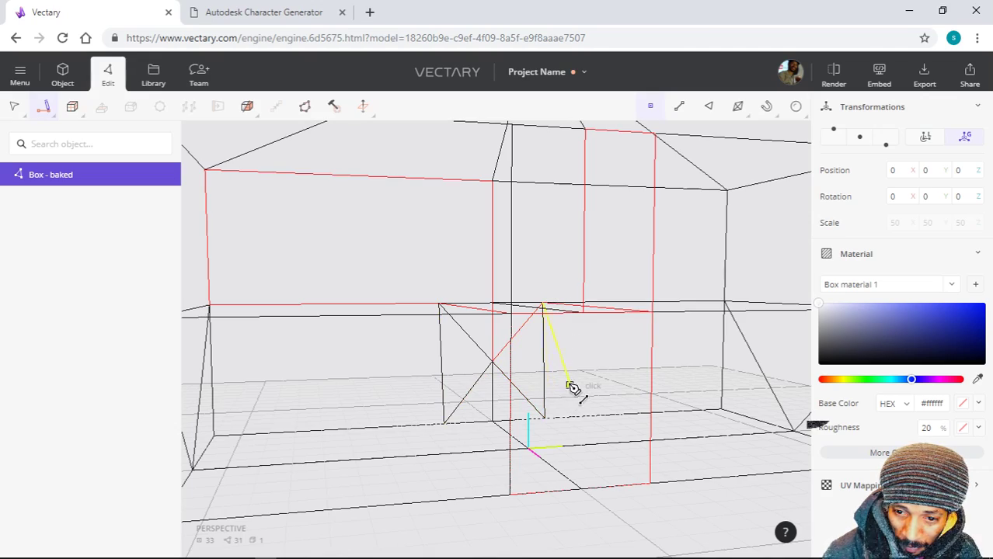
{"action": "key", "text": "Return"}
- Draw a diagonal from the top middle vertex above the doorway to the middle vertex of the opposite wall's horizontal edge
{"action": "right_click_drag", "start_coordinate": [600, 410], "coordinate": [701, 418]}
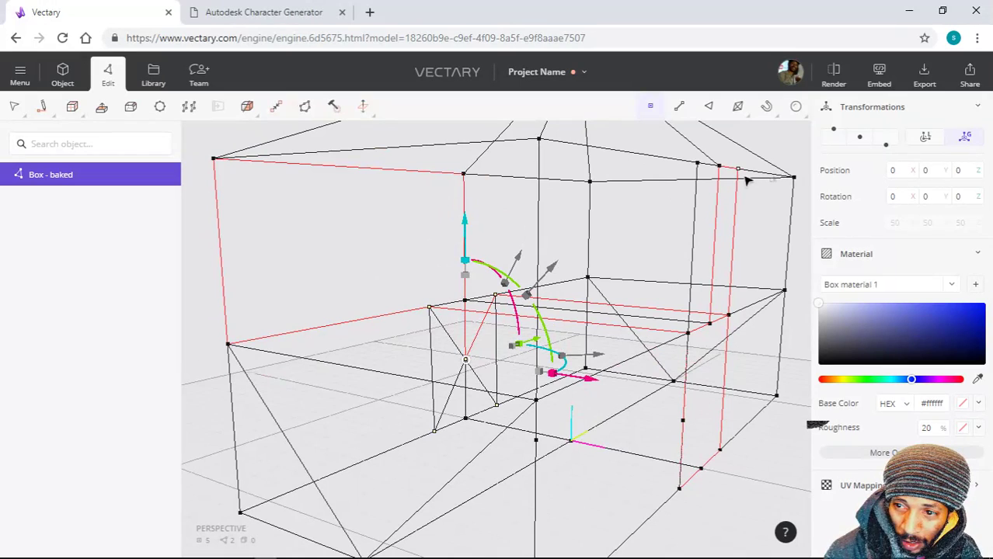
{"action": "left_click", "coordinate": [46, 109]}
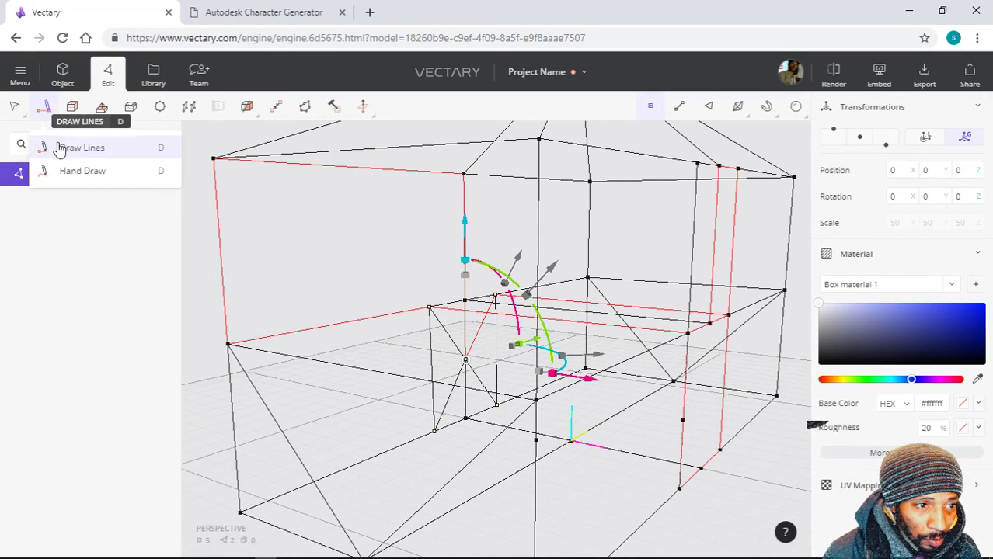
{"action": "left_click", "coordinate": [58, 146]}
{"action": "left_click", "coordinate": [717, 167]}
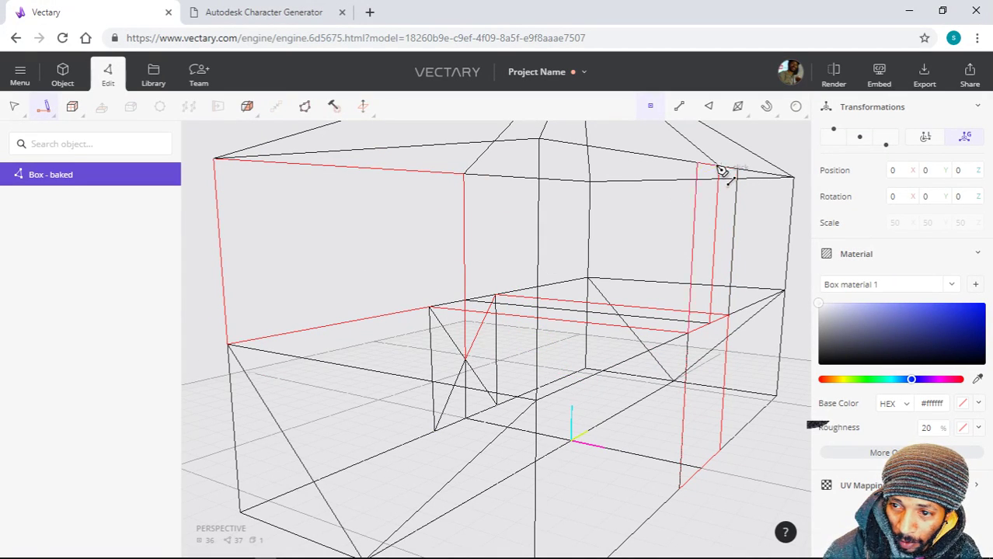
{"action": "left_click", "coordinate": [471, 303]}
- Try to draw a diagonal from the doorway's upper-left corner to the top middle vertex of the opposite wall
{"action": "right_click_drag", "start_coordinate": [754, 405], "coordinate": [506, 405]}
{"action": "left_click", "coordinate": [47, 113]}
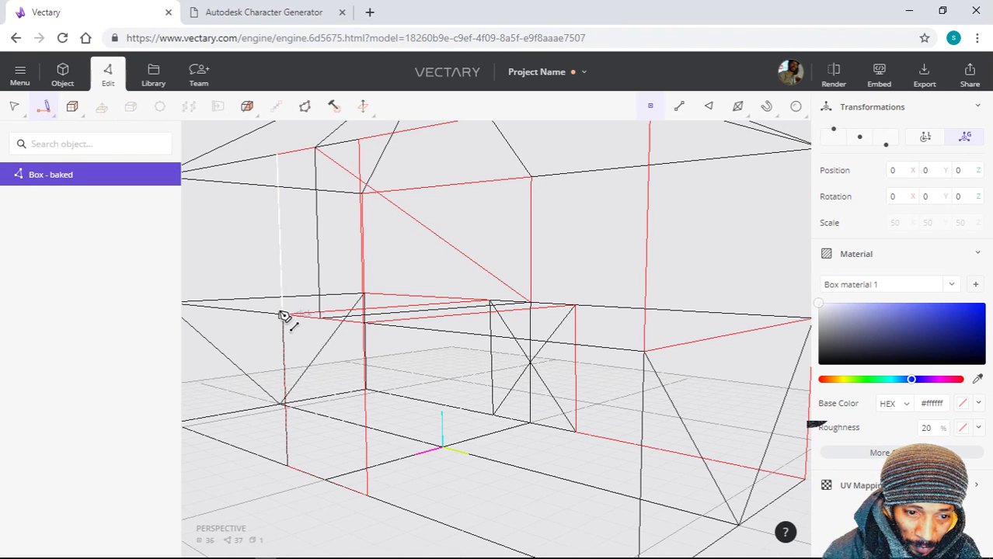
{"action": "left_click", "coordinate": [294, 304]}
{"action": "left_click", "coordinate": [534, 180]}
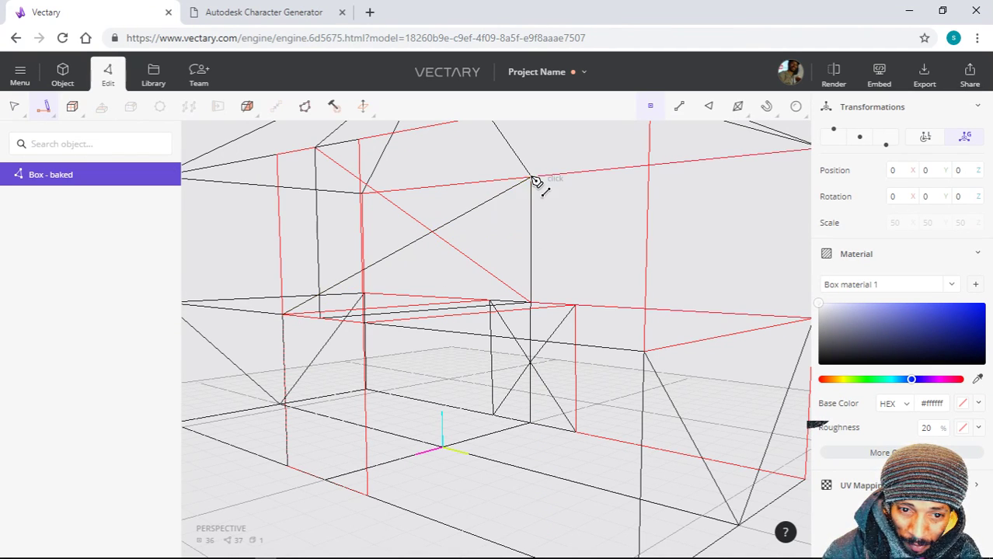
{"action": "left_click", "coordinate": [513, 391]}
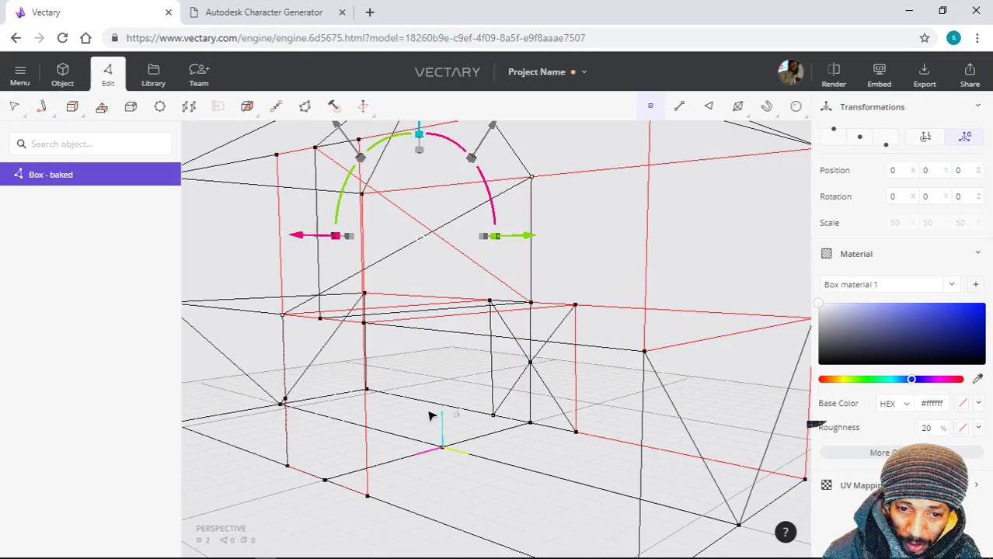
{"action": "mouse_move", "coordinate": [430, 413]}
{"action": "right_mouse_down"}
{"action": "mouse_move", "coordinate": [488, 455]}
{"action": "mouse_move", "coordinate": [572, 416]}
{"action": "mouse_move", "coordinate": [597, 418]}
{"action": "mouse_move", "coordinate": [510, 417]}
{"action": "mouse_move", "coordinate": [581, 417]}
{"action": "mouse_move", "coordinate": [538, 421]}
{"action": "right_mouse_up"}
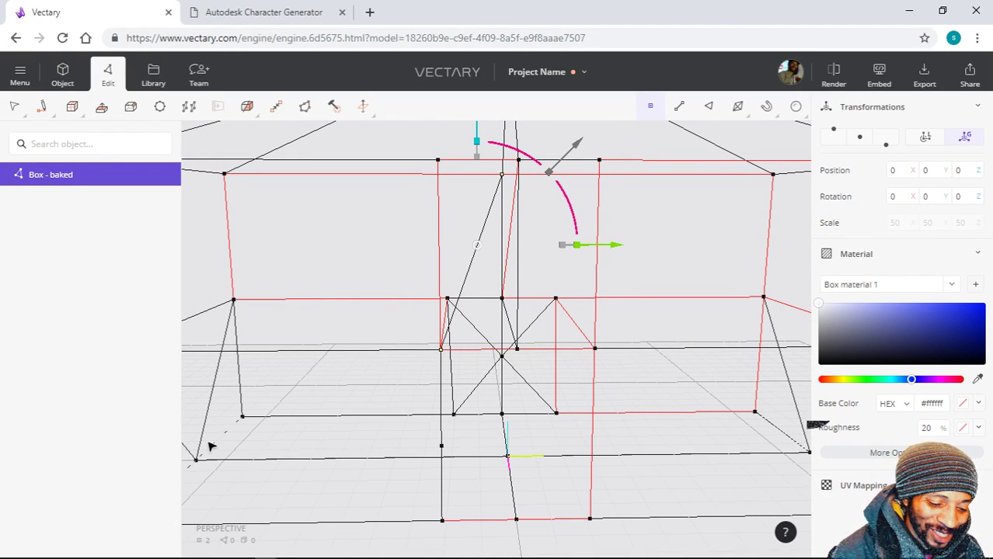
{"action": "key", "text": "Escape"}
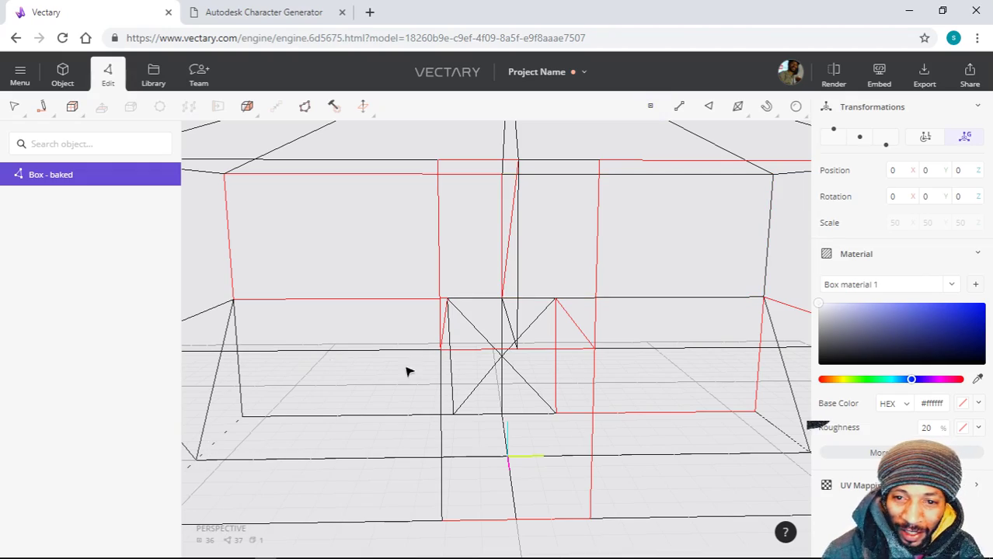
- Draw a diagonal from the midpoint of the doorway's top edge to the top middle vertex of the opposite wall, crossing the existing diagonal
{"action": "left_click_drag", "start_coordinate": [409, 371], "coordinate": [386, 336]}
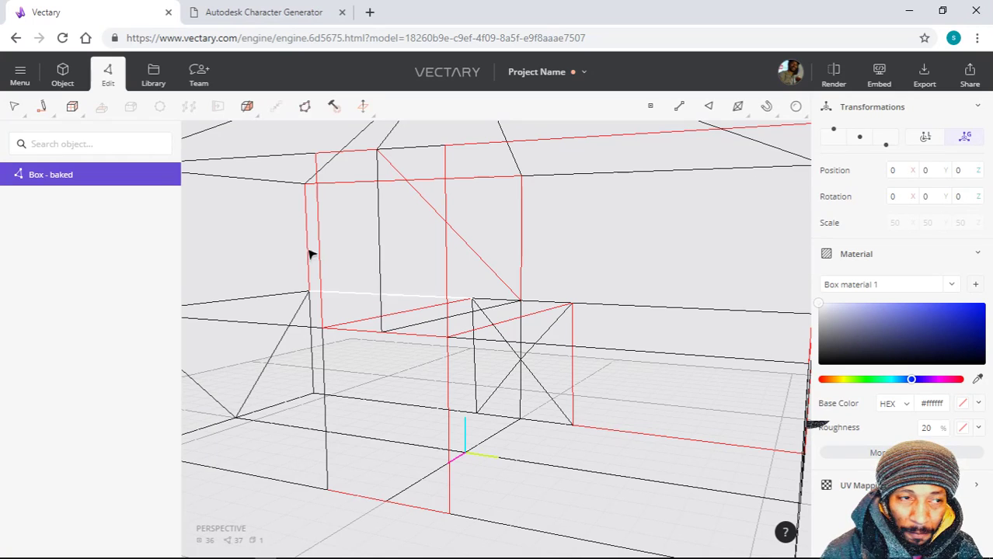
{"action": "left_click", "coordinate": [43, 107]}
{"action": "left_click", "coordinate": [47, 147]}
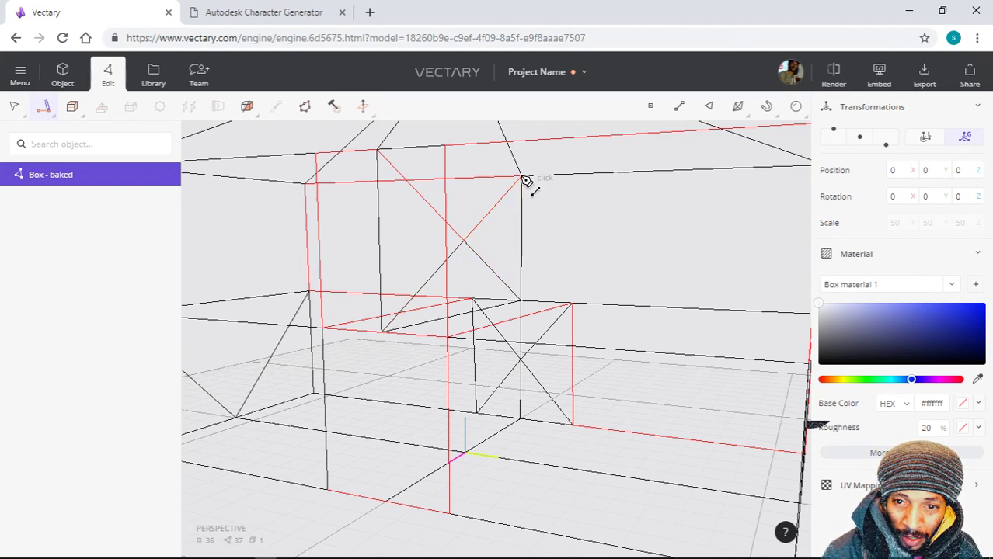
{"action": "key", "text": "Escape"}
- Draw a floor line from the base of the opposite wall's right vertical line to the doorway's lower-right corner
{"action": "left_click_drag", "start_coordinate": [649, 373], "coordinate": [496, 355]}
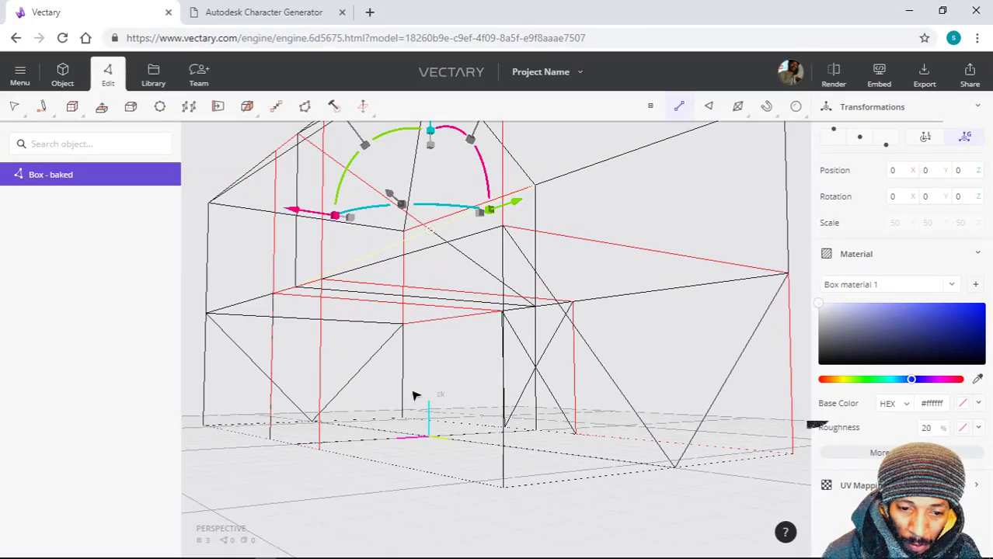
{"action": "left_click_drag", "start_coordinate": [410, 471], "coordinate": [522, 488]}
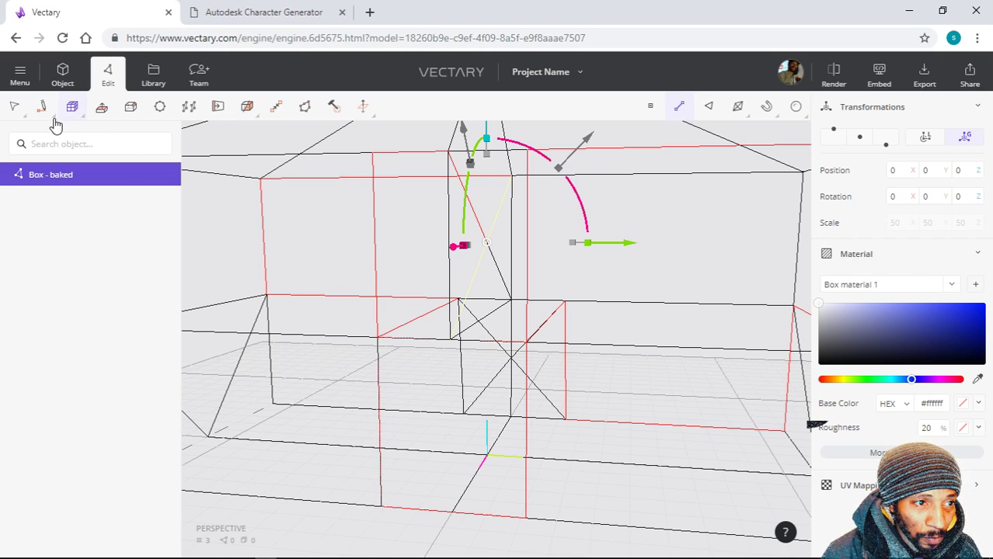
{"action": "mouse_move", "coordinate": [42, 109]}
{"action": "left_click", "coordinate": [63, 148]}
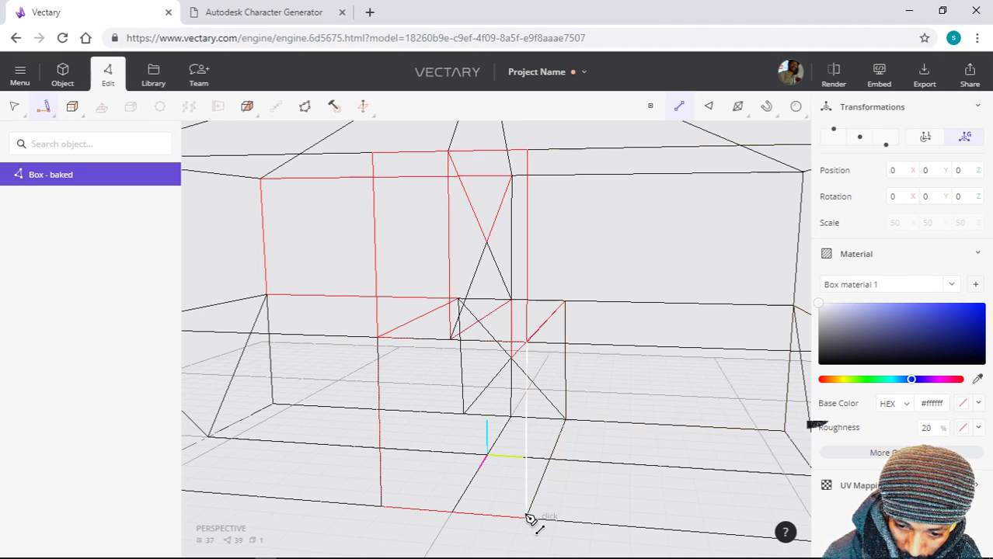
{"action": "key", "text": "Escape"}
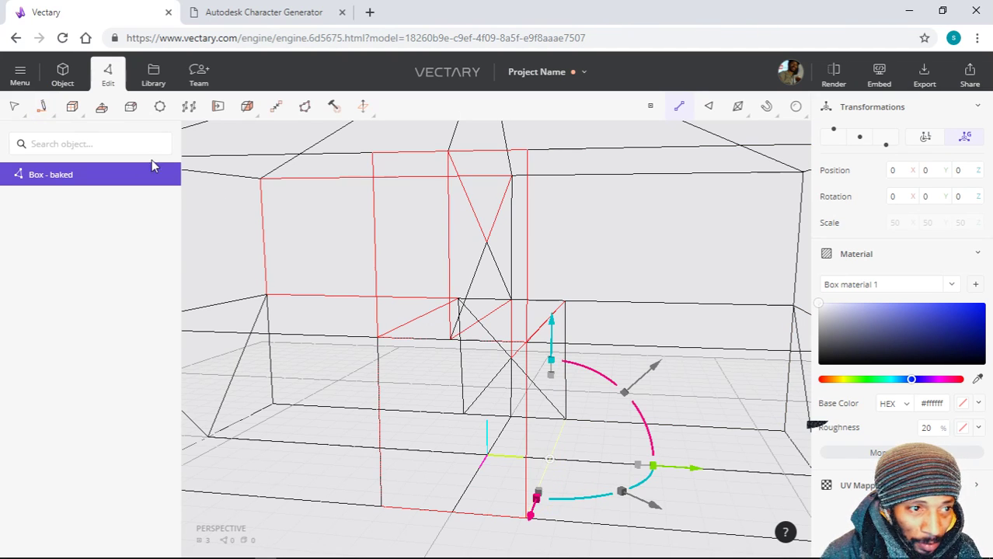
- Draw a floor line from the base of the opposite wall's left vertical line to the doorway's lower-left corner and finish it
{"action": "mouse_move", "coordinate": [49, 114]}
{"action": "left_click", "coordinate": [63, 147]}
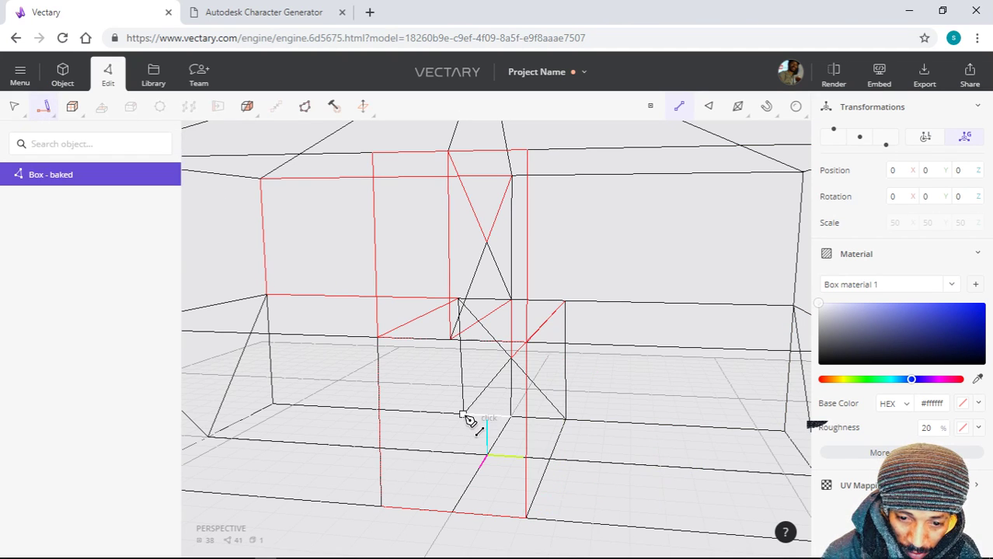
{"action": "left_click", "coordinate": [387, 505]}
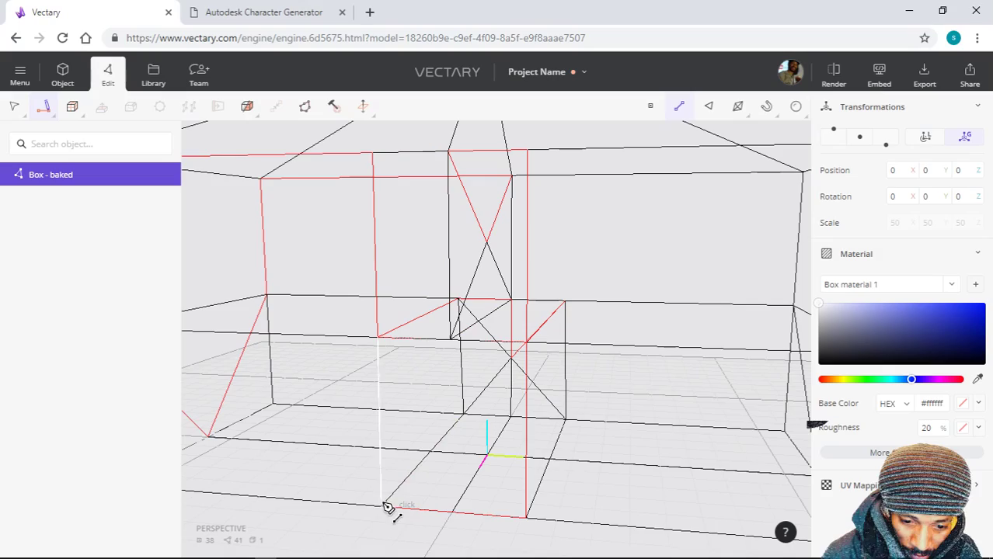
{"action": "left_click", "coordinate": [533, 501]}
- Change the house's display from wired to shaded
{"action": "mouse_move", "coordinate": [591, 513]}
{"action": "right_mouse_down"}
{"action": "mouse_move", "coordinate": [675, 454]}
{"action": "mouse_move", "coordinate": [744, 479]}
{"action": "mouse_move", "coordinate": [429, 491]}
{"action": "mouse_move", "coordinate": [337, 507]}
{"action": "mouse_move", "coordinate": [339, 523]}
{"action": "mouse_move", "coordinate": [449, 517]}
{"action": "mouse_move", "coordinate": [583, 474]}
{"action": "mouse_move", "coordinate": [623, 481]}
{"action": "mouse_move", "coordinate": [606, 497]}
{"action": "mouse_move", "coordinate": [554, 505]}
{"action": "mouse_move", "coordinate": [610, 495]}
{"action": "mouse_move", "coordinate": [594, 473]}
{"action": "mouse_move", "coordinate": [701, 190]}
{"action": "right_mouse_up"}
{"action": "left_click", "coordinate": [741, 115]}
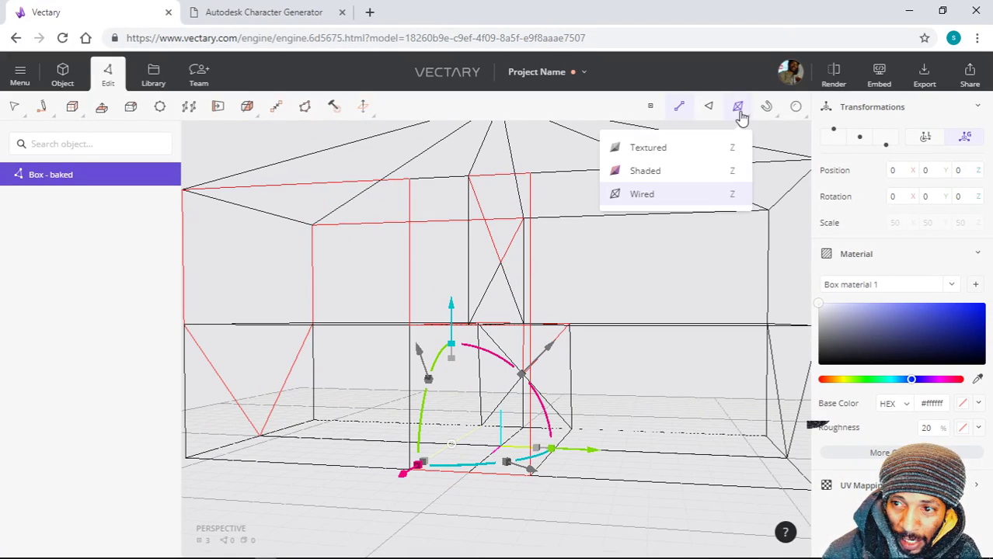
{"action": "left_click", "coordinate": [671, 166]}
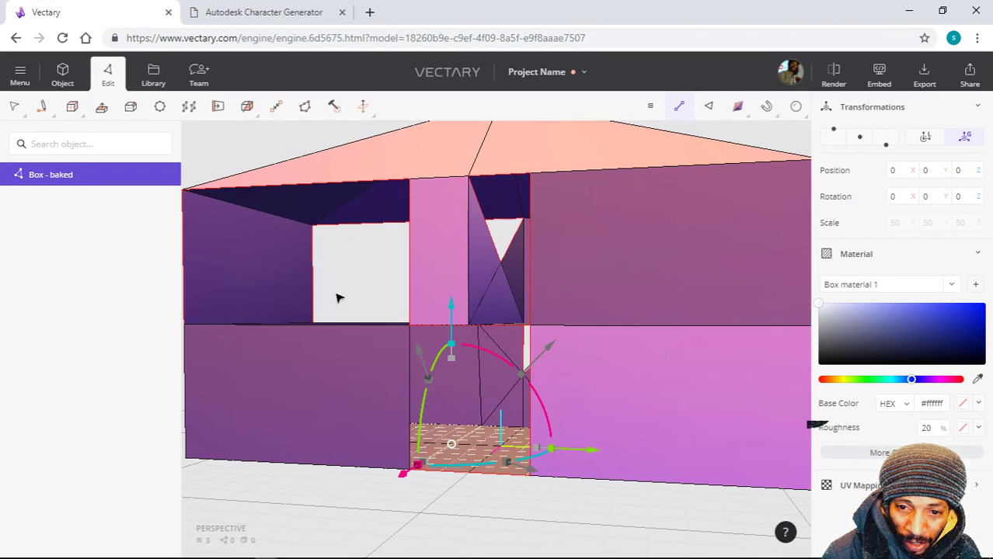
- Examine the shaded house from several angles, checking the doorway, the floor and the openings in the walls
{"action": "scroll", "coordinate": [390, 405], "scroll_direction": "down", "scroll_amount": 3}
{"action": "mouse_move", "coordinate": [395, 419]}
{"action": "right_mouse_down"}
{"action": "mouse_move", "coordinate": [467, 452]}
{"action": "mouse_move", "coordinate": [615, 406]}
{"action": "mouse_move", "coordinate": [534, 429]}
{"action": "mouse_move", "coordinate": [359, 428]}
{"action": "mouse_move", "coordinate": [408, 453]}
{"action": "mouse_move", "coordinate": [526, 432]}
{"action": "mouse_move", "coordinate": [554, 410]}
{"action": "mouse_move", "coordinate": [372, 410]}
{"action": "mouse_move", "coordinate": [385, 414]}
{"action": "right_mouse_up"}
{"action": "scroll", "coordinate": [393, 411], "scroll_direction": "up", "scroll_amount": 5}
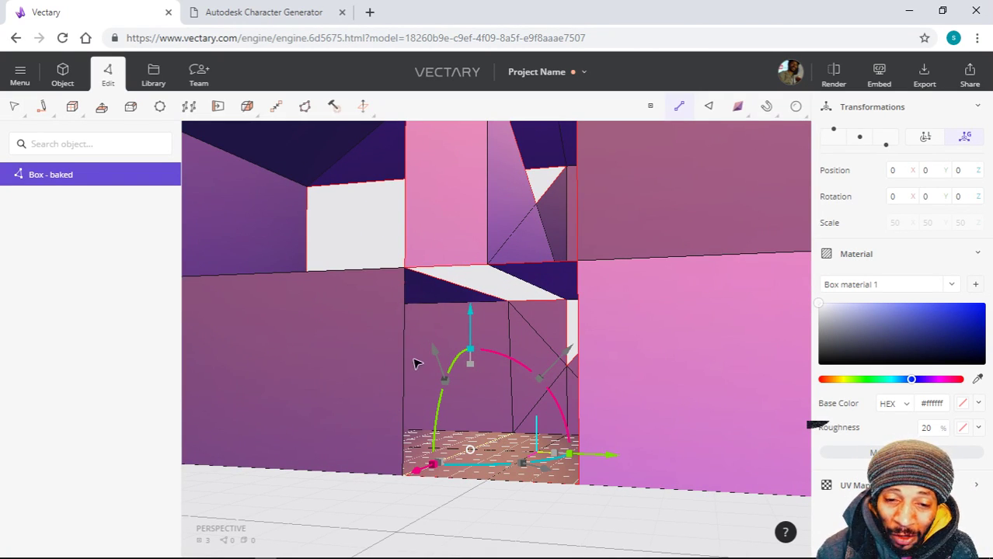
{"action": "right_click_drag", "start_coordinate": [416, 364], "coordinate": [498, 281]}
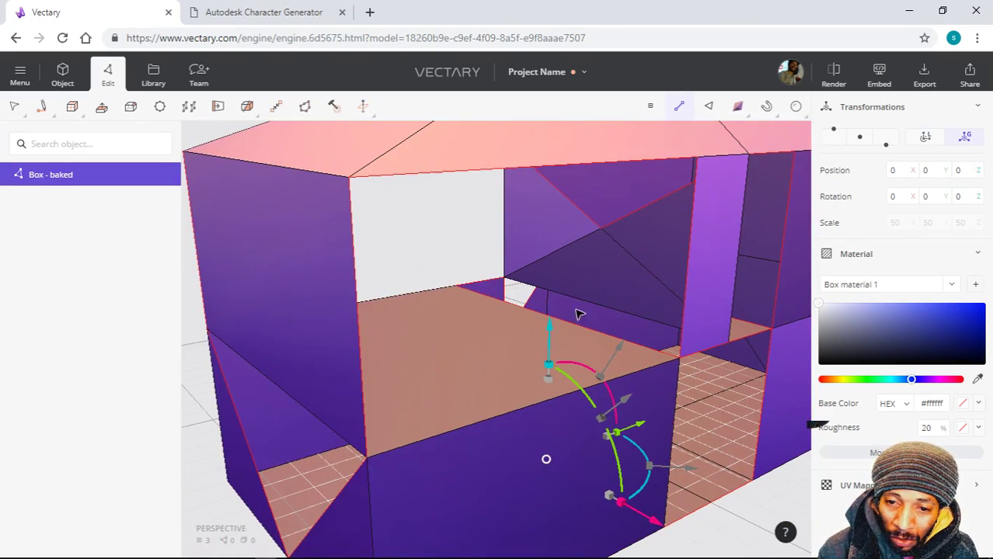
{"action": "right_click_drag", "start_coordinate": [478, 282], "coordinate": [465, 428]}
{"action": "scroll", "coordinate": [426, 275], "scroll_direction": "down", "scroll_amount": 3}
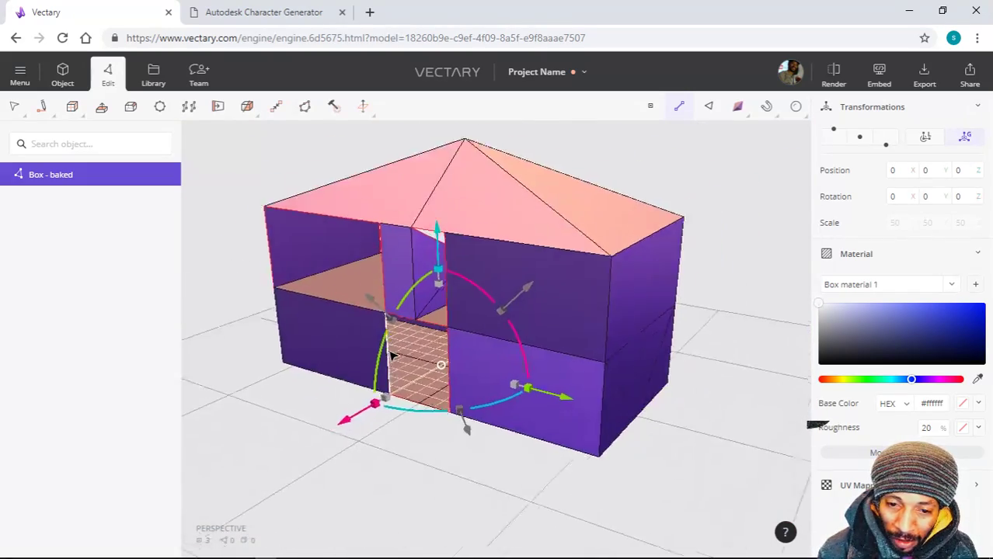
{"action": "scroll", "coordinate": [404, 373], "scroll_direction": "up", "scroll_amount": 5}
{"action": "right_click_drag", "start_coordinate": [310, 417], "coordinate": [346, 387]}
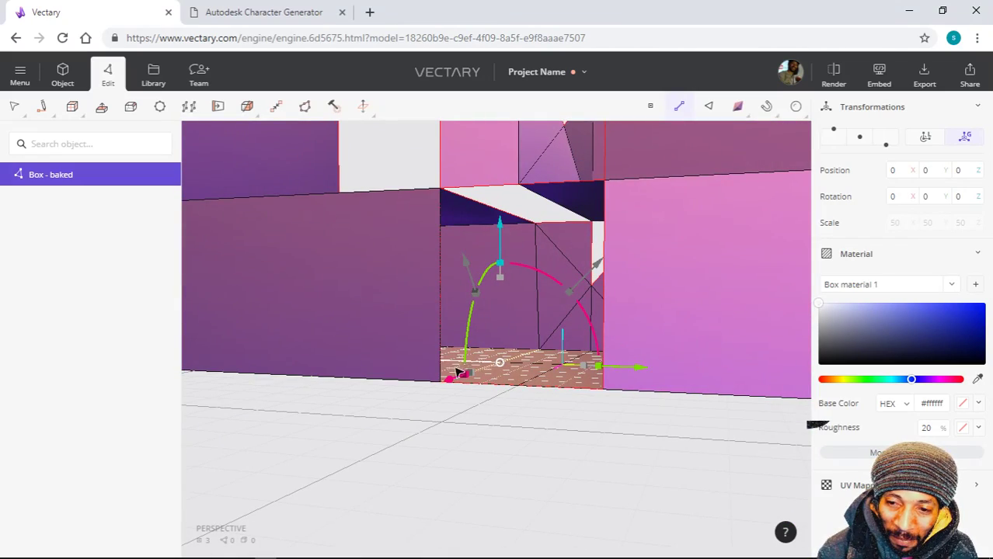
{"action": "right_click_drag", "start_coordinate": [380, 269], "coordinate": [461, 334]}
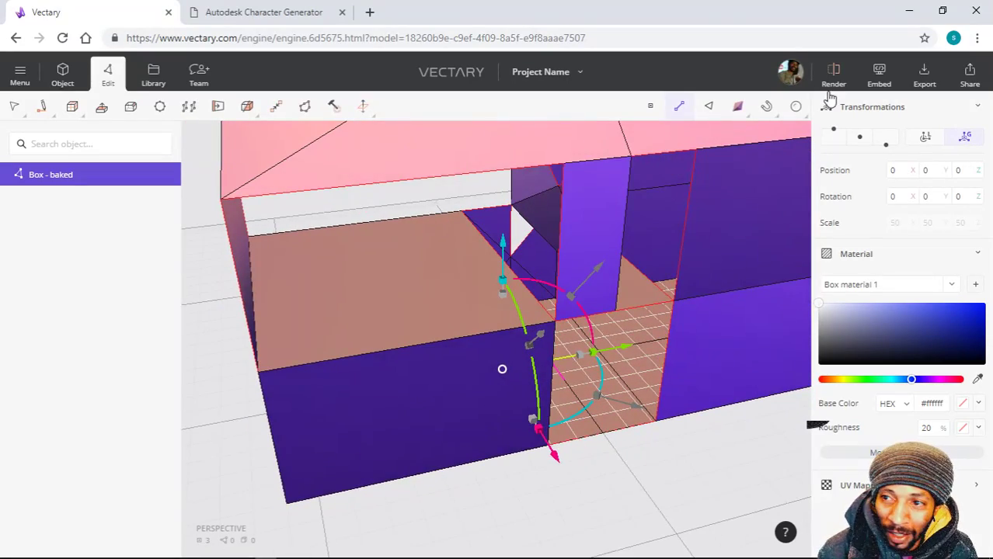
- Switch the house's display to wired and draw a line from the midpoint of the opposite wall's top edge to the doorway's upper-left corner
{"action": "mouse_move", "coordinate": [738, 109]}
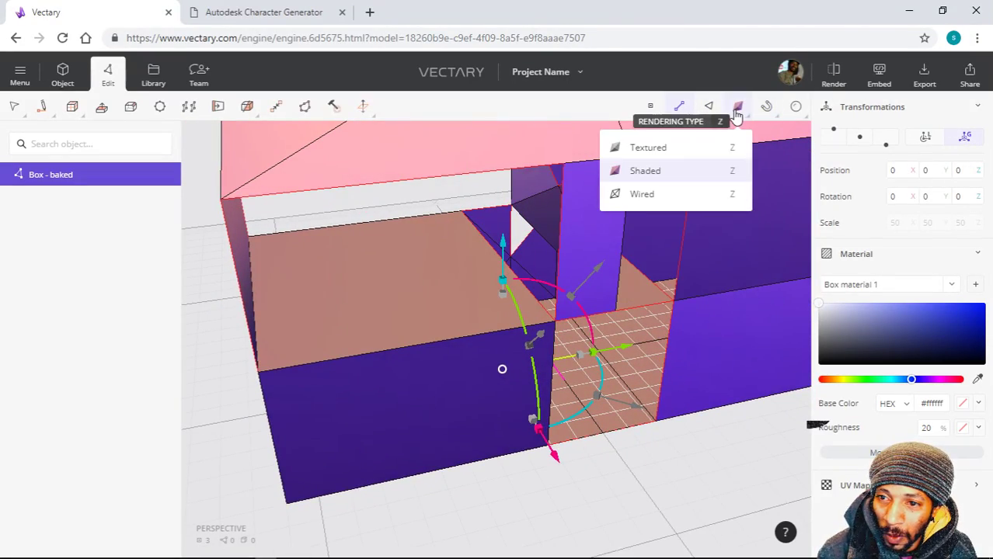
{"action": "left_click", "coordinate": [676, 196]}
{"action": "right_click_drag", "start_coordinate": [494, 324], "coordinate": [470, 317]}
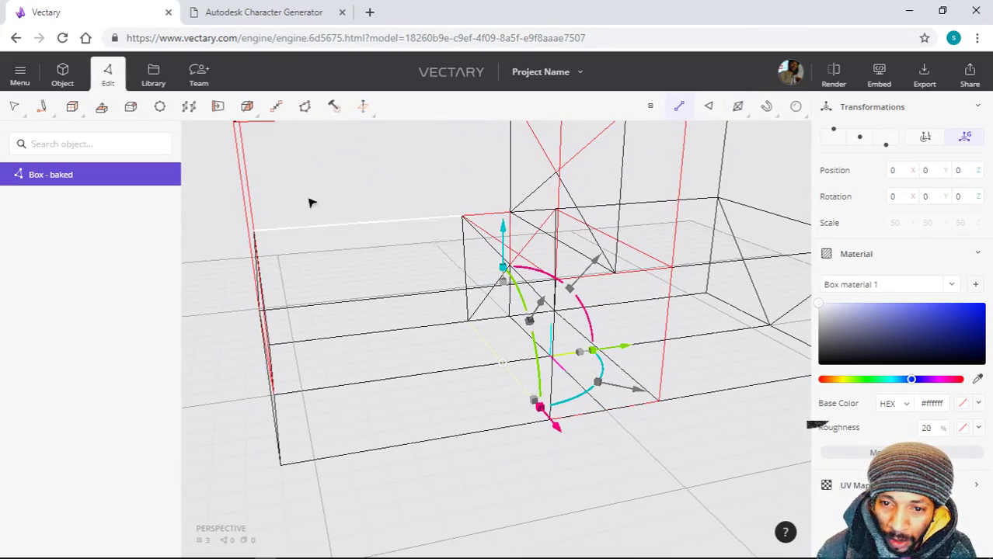
{"action": "mouse_move", "coordinate": [54, 120]}
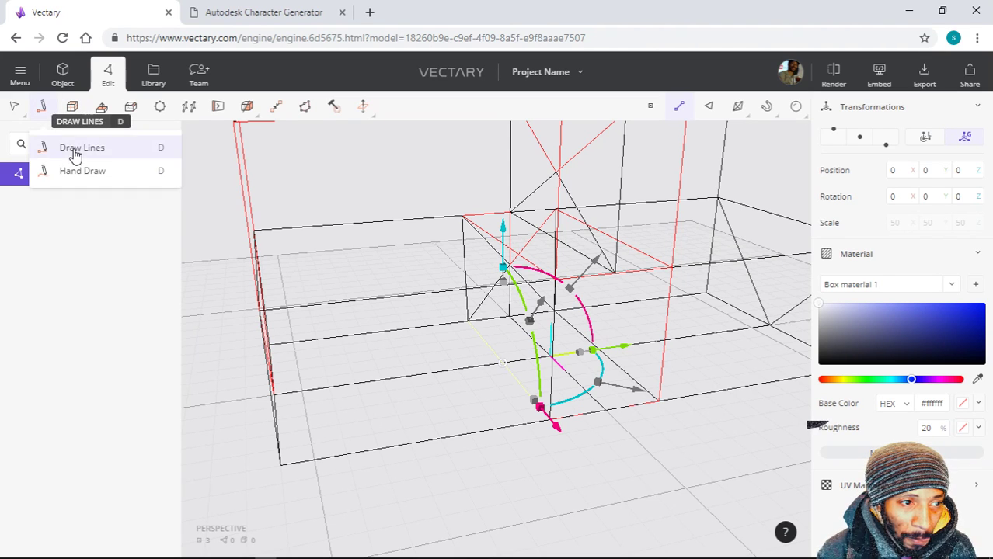
{"action": "left_click", "coordinate": [73, 150]}
{"action": "left_click", "coordinate": [511, 213]}
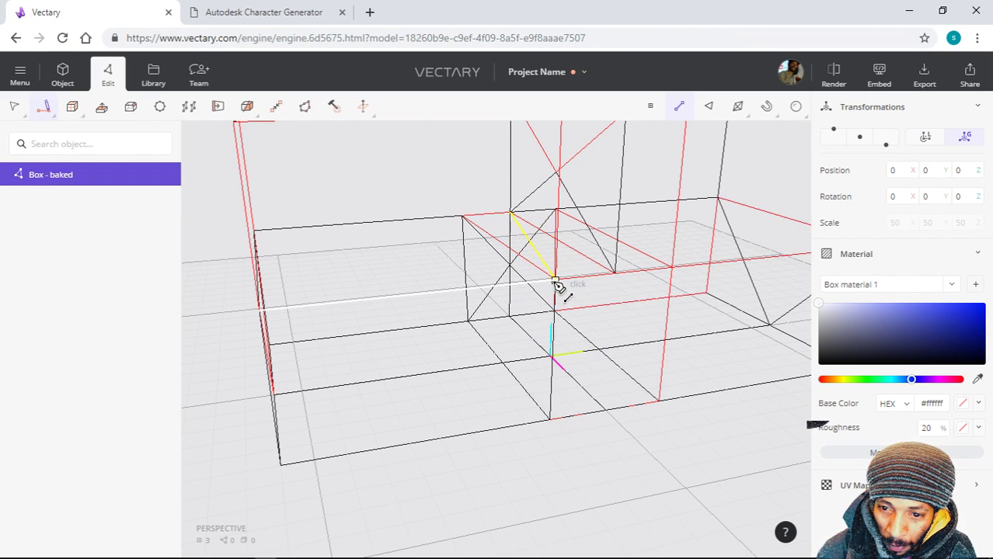
{"action": "left_click", "coordinate": [555, 281]}
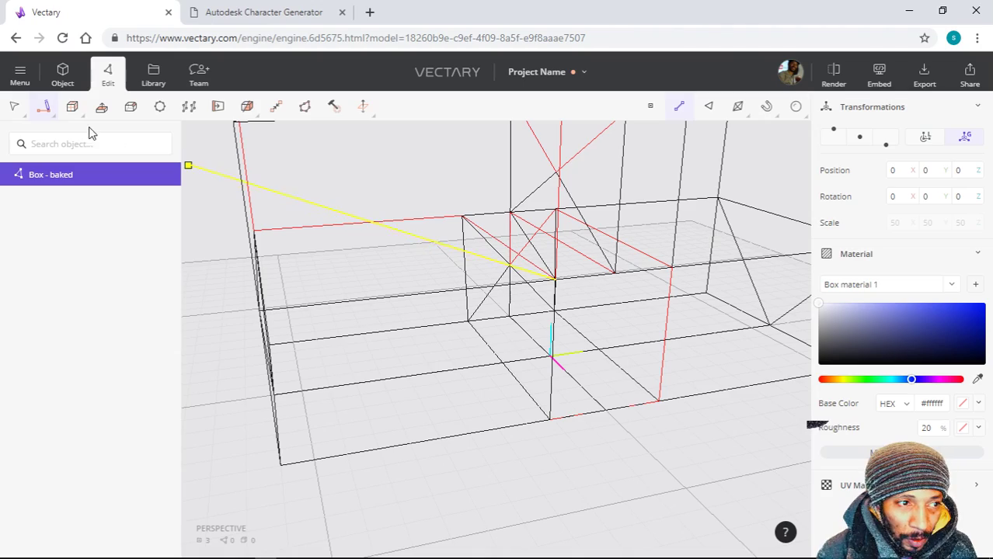
{"action": "left_click", "coordinate": [257, 184]}
- Draw a line from the opposite wall's upper-left passage corner to the middle of the doorway's top edge
{"action": "right_click_drag", "start_coordinate": [481, 263], "coordinate": [412, 341]}
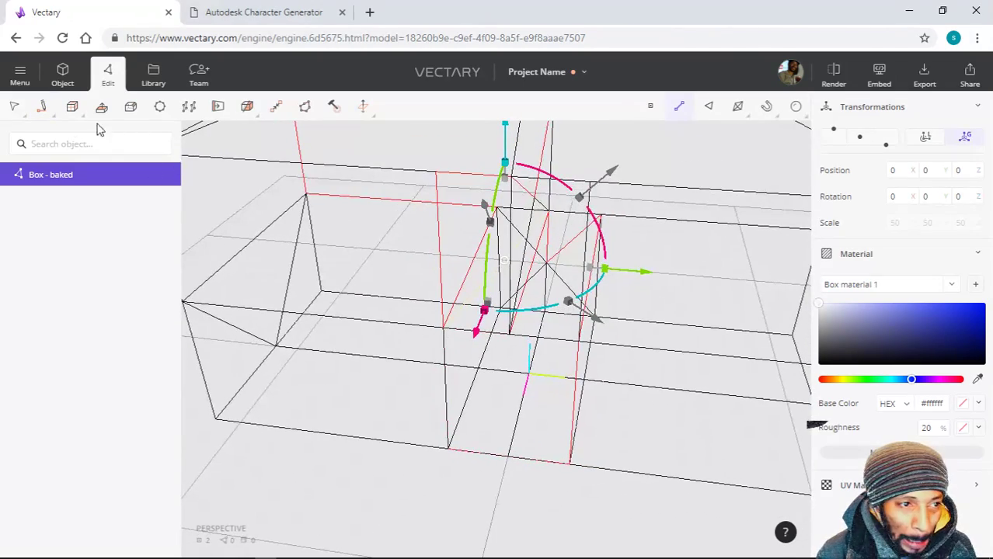
{"action": "left_click", "coordinate": [46, 109]}
{"action": "left_click", "coordinate": [66, 146]}
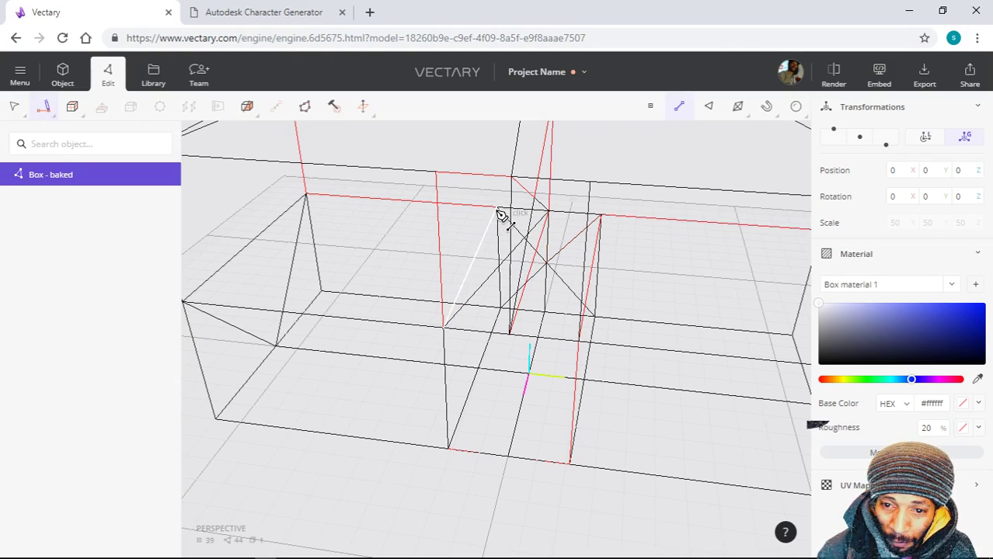
{"action": "left_click", "coordinate": [511, 334]}
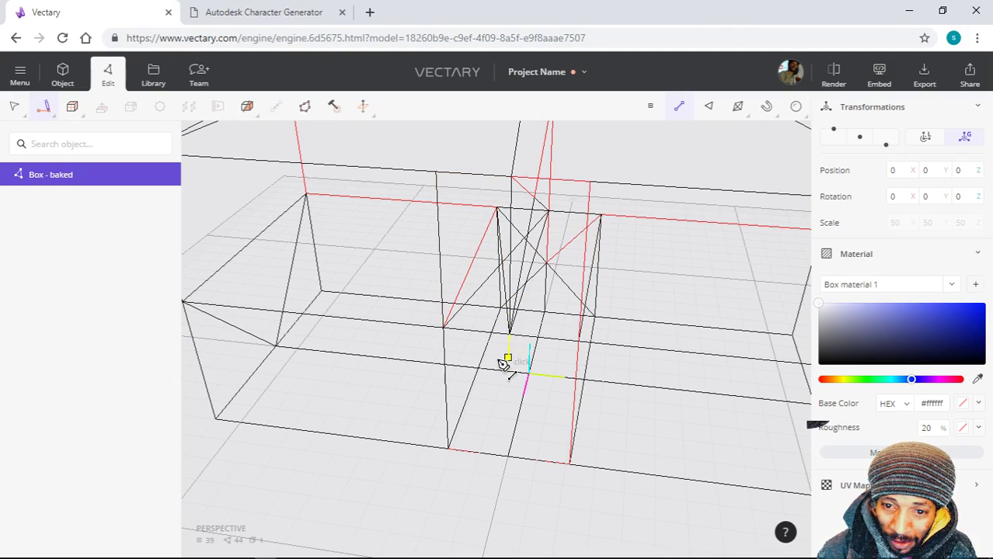
{"action": "left_click", "coordinate": [506, 359]}
- Draw two crossing diagonals on the passage's left side between the doorway's left edge and the opposite wall's left vertical line
{"action": "mouse_move", "coordinate": [528, 371]}
{"action": "right_mouse_down"}
{"action": "mouse_move", "coordinate": [565, 339]}
{"action": "mouse_move", "coordinate": [603, 337]}
{"action": "mouse_move", "coordinate": [635, 316]}
{"action": "mouse_move", "coordinate": [651, 291]}
{"action": "mouse_move", "coordinate": [611, 337]}
{"action": "mouse_move", "coordinate": [411, 306]}
{"action": "mouse_move", "coordinate": [467, 319]}
{"action": "right_mouse_up"}
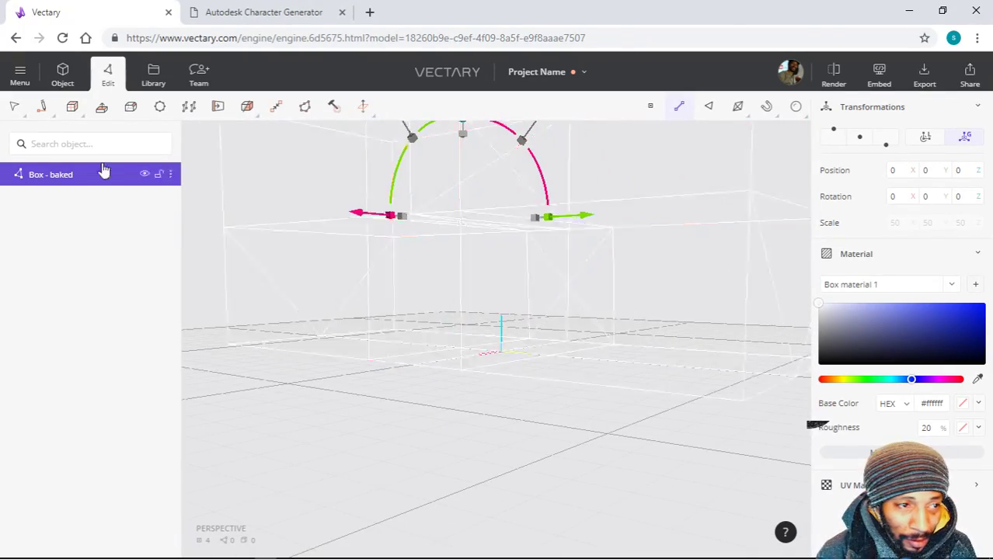
{"action": "left_click", "coordinate": [43, 106]}
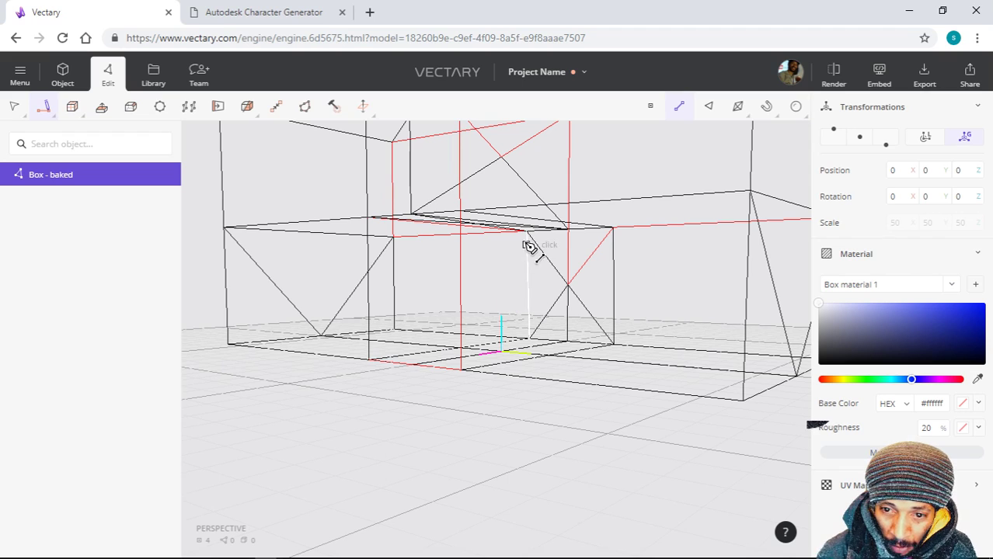
{"action": "left_click", "coordinate": [372, 360]}
{"action": "right_click_drag", "start_coordinate": [450, 406], "coordinate": [122, 144]}
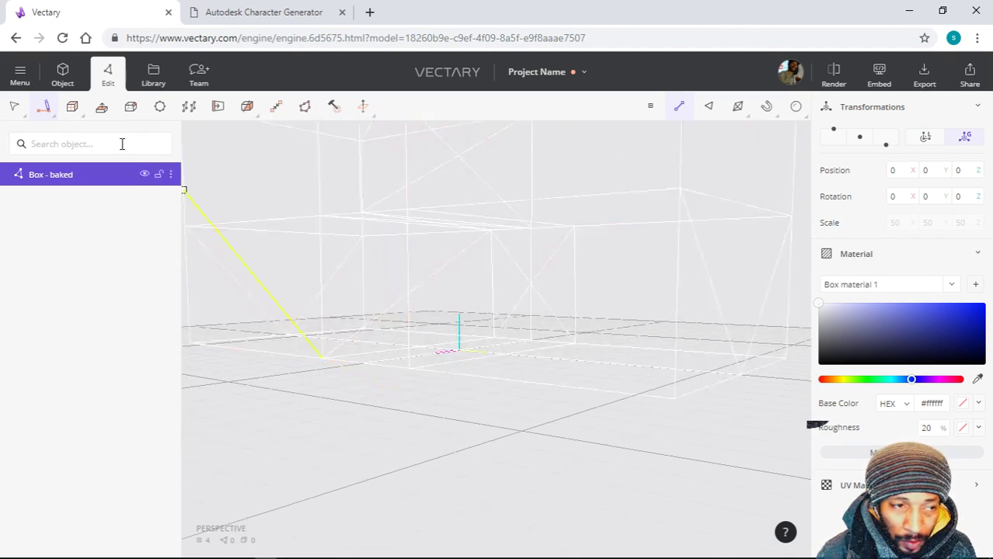
{"action": "mouse_move", "coordinate": [56, 116]}
{"action": "left_click", "coordinate": [58, 147]}
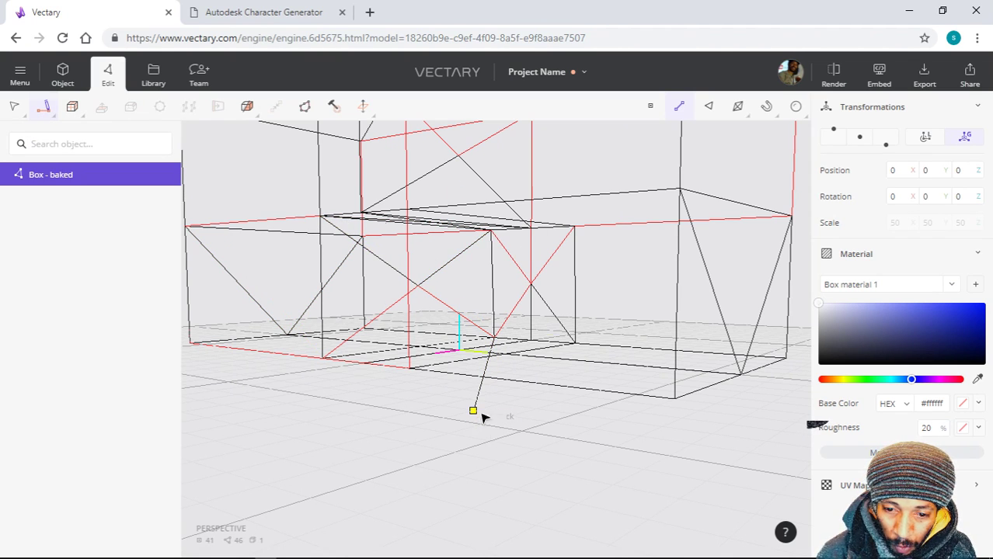
{"action": "key", "text": "Escape"}
{"action": "left_click", "coordinate": [533, 415]}
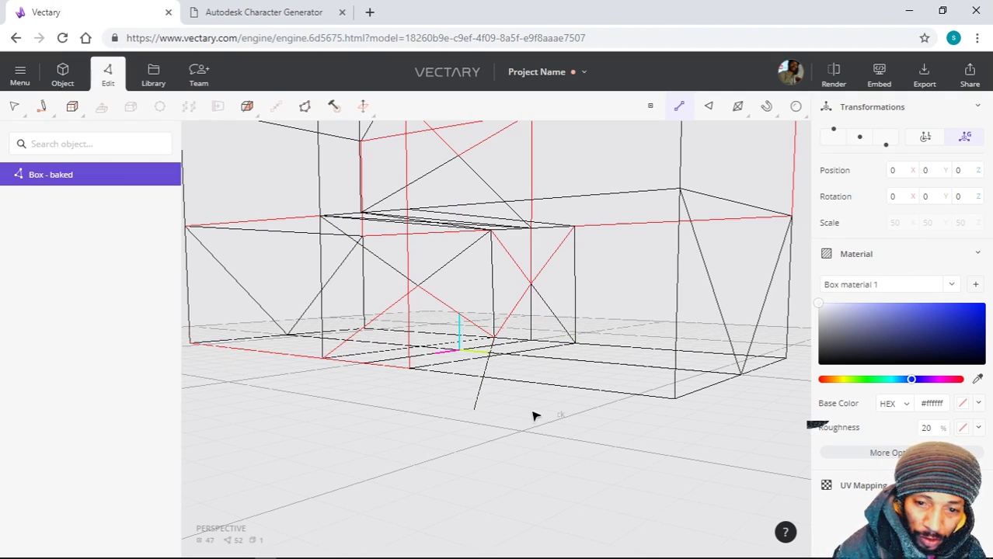
- Draw two crossing diagonals on the passage's right side between the doorway's right edge and the opposite wall's right vertical line
{"action": "left_click_drag", "start_coordinate": [405, 409], "coordinate": [535, 410]}
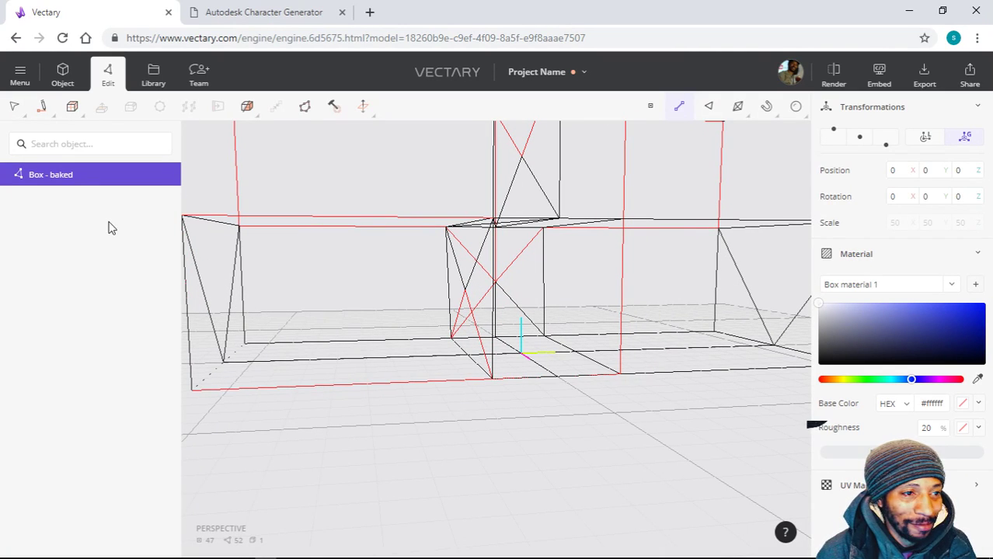
{"action": "left_click", "coordinate": [44, 109]}
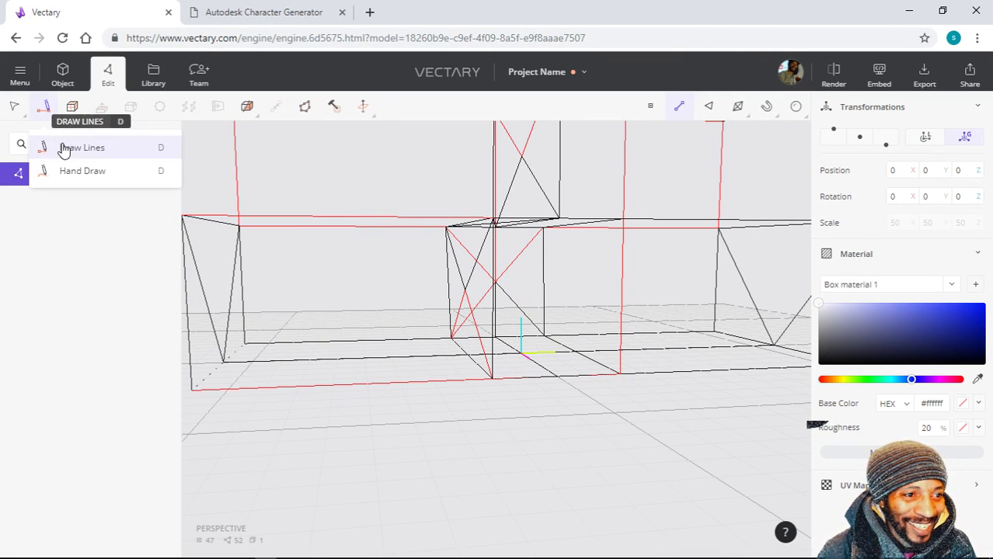
{"action": "left_click", "coordinate": [63, 146]}
{"action": "left_click", "coordinate": [544, 229]}
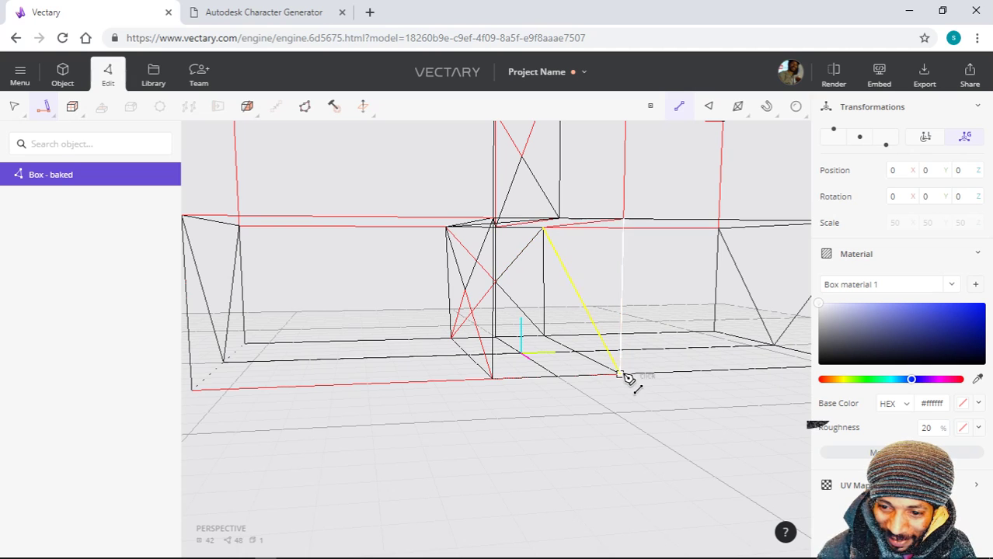
{"action": "left_click", "coordinate": [622, 311]}
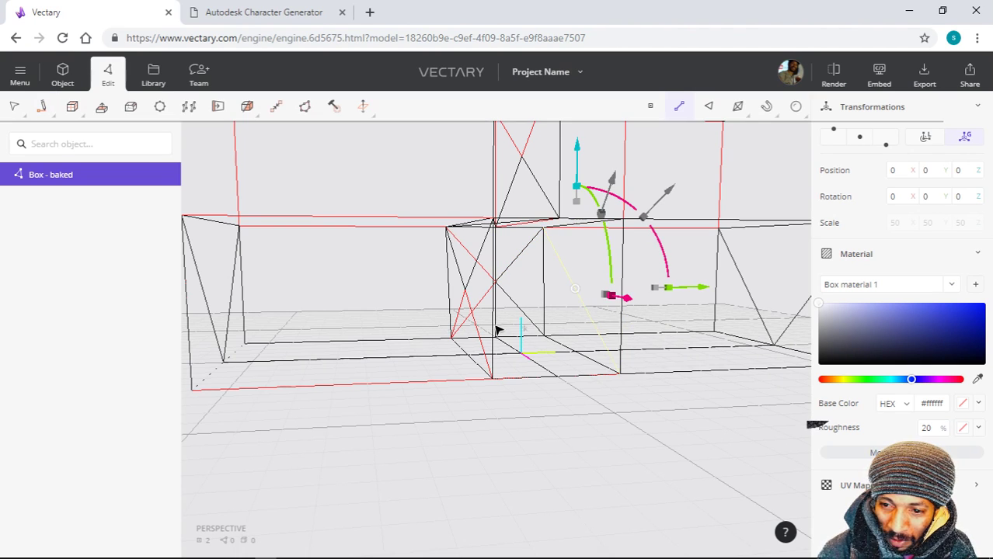
{"action": "left_click", "coordinate": [43, 107]}
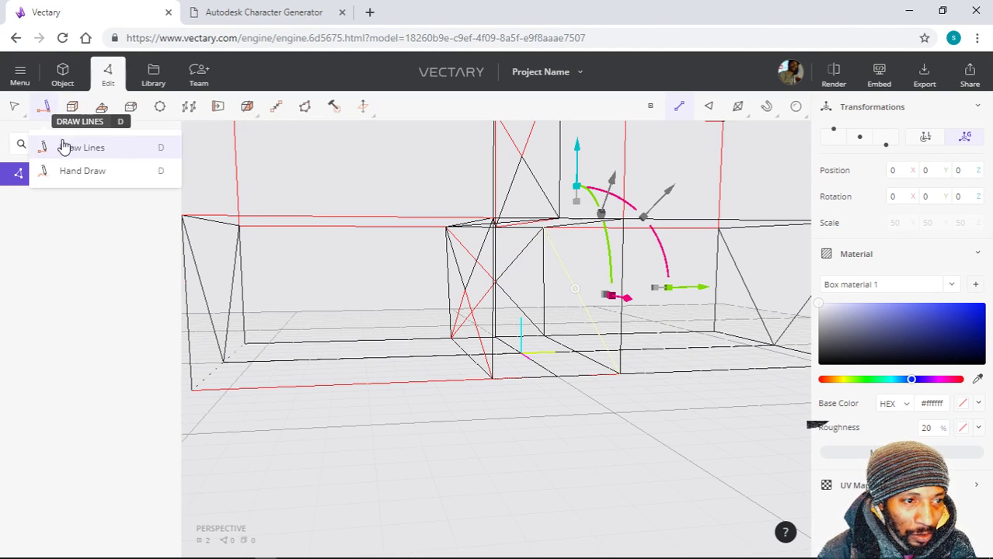
{"action": "left_click", "coordinate": [63, 146]}
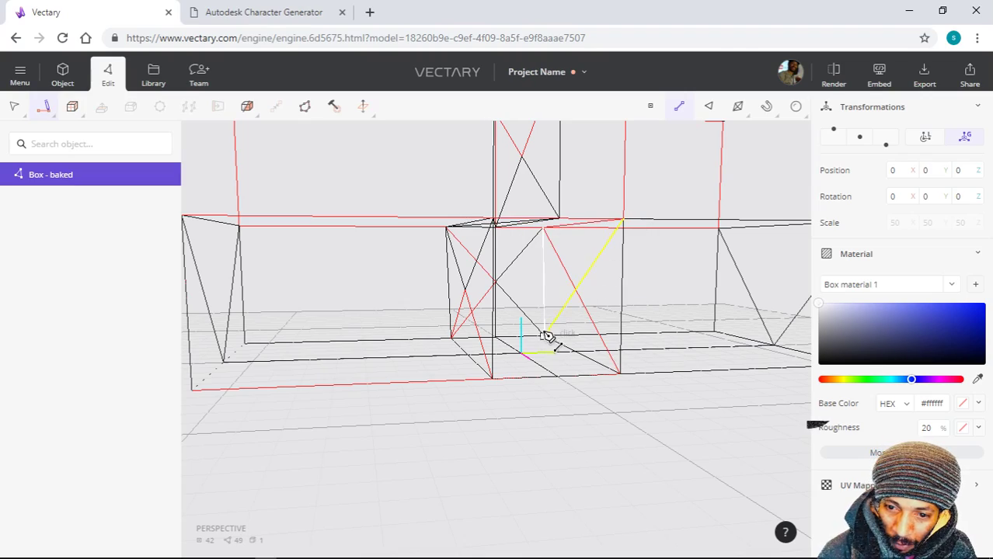
- Draw a line across the house at eave height from above the doorway's upper-left corner to the opposite eave
{"action": "right_click_drag", "start_coordinate": [613, 404], "coordinate": [450, 420]}
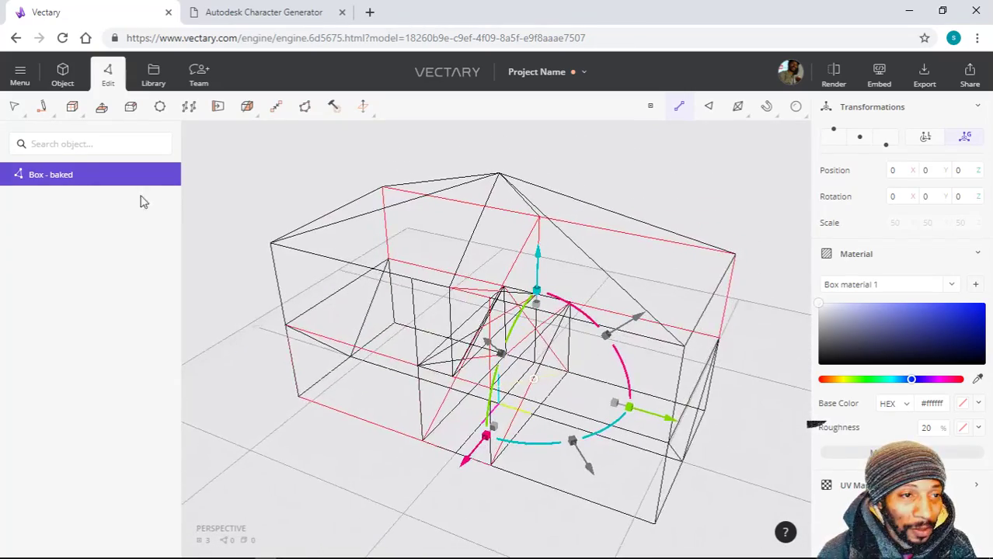
{"action": "left_click", "coordinate": [44, 108]}
{"action": "left_click", "coordinate": [52, 146]}
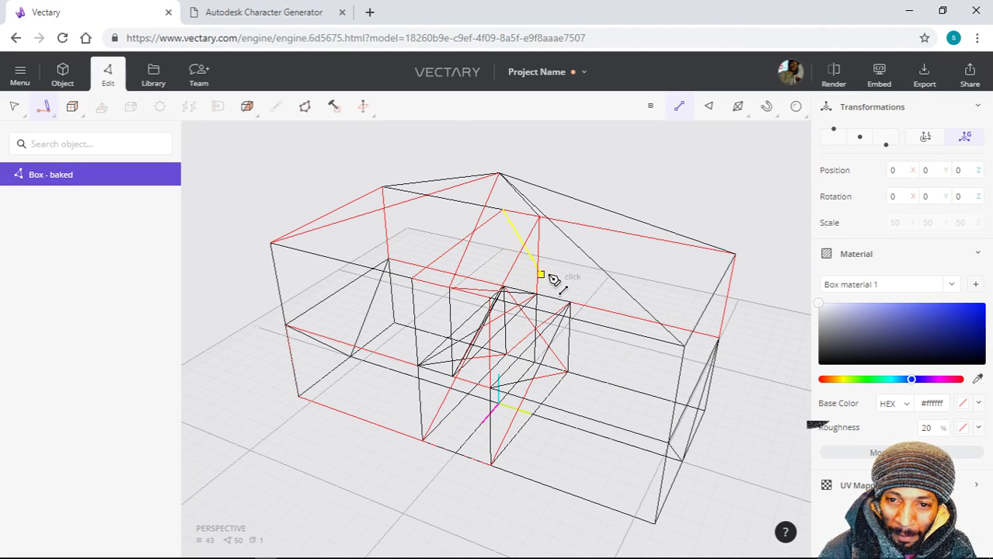
- Draw a vertical line from the cross line's end on the opposite eave down to the passage's upper corner below it
{"action": "right_click_drag", "start_coordinate": [388, 486], "coordinate": [158, 441]}
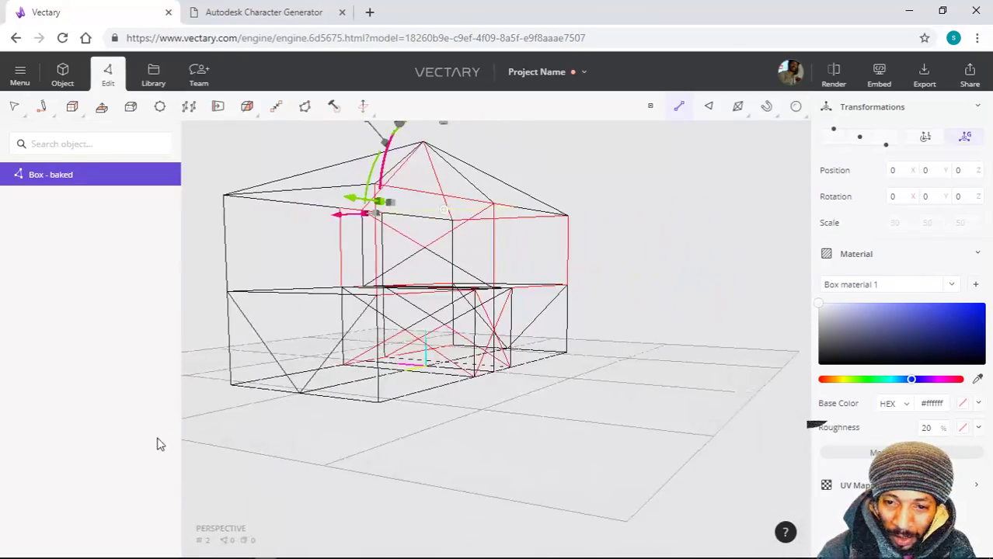
{"action": "mouse_move", "coordinate": [511, 421]}
{"action": "right_mouse_down"}
{"action": "mouse_move", "coordinate": [397, 463]}
{"action": "mouse_move", "coordinate": [438, 439]}
{"action": "mouse_move", "coordinate": [500, 439]}
{"action": "mouse_move", "coordinate": [488, 399]}
{"action": "mouse_move", "coordinate": [488, 427]}
{"action": "mouse_move", "coordinate": [510, 424]}
{"action": "right_mouse_up"}
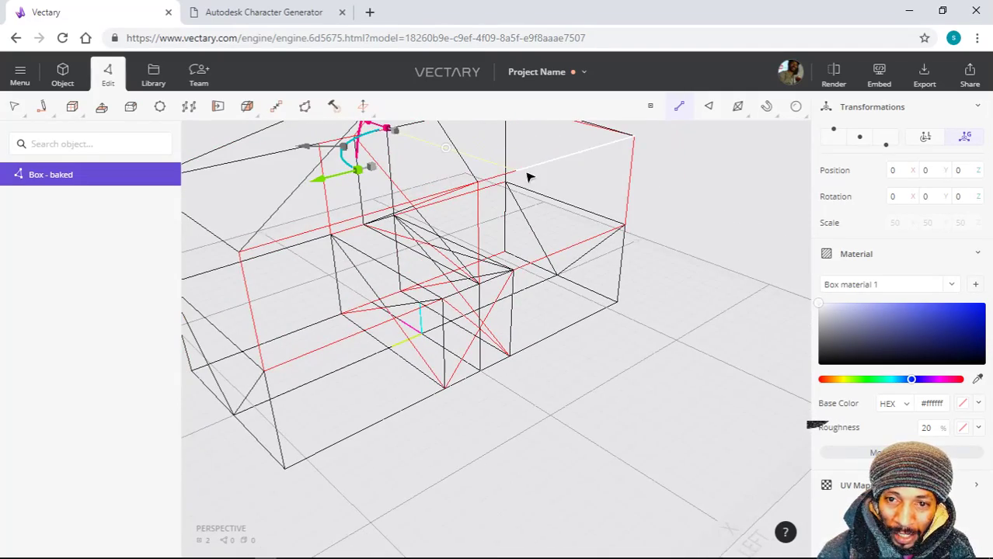
{"action": "left_click", "coordinate": [43, 107]}
{"action": "left_click", "coordinate": [69, 148]}
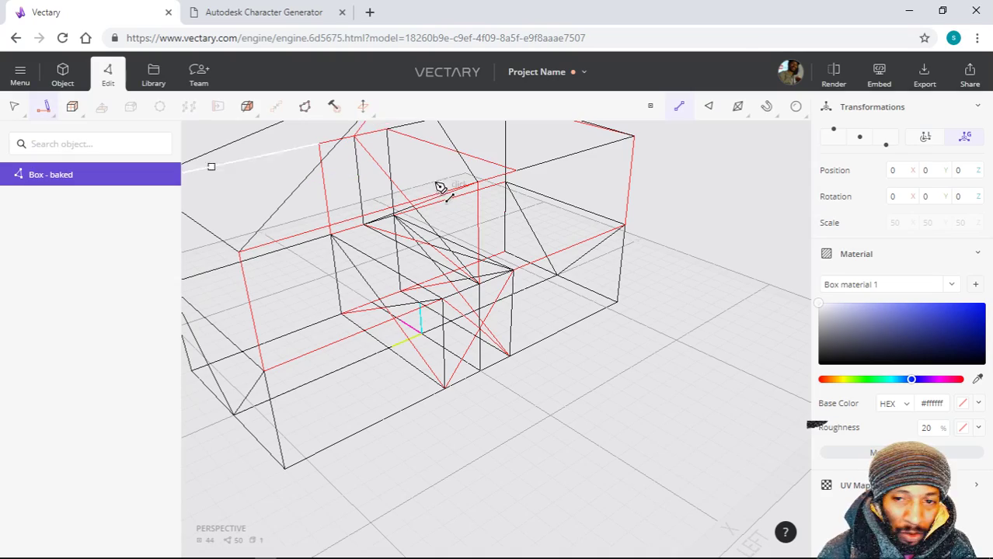
{"action": "left_click", "coordinate": [512, 273]}
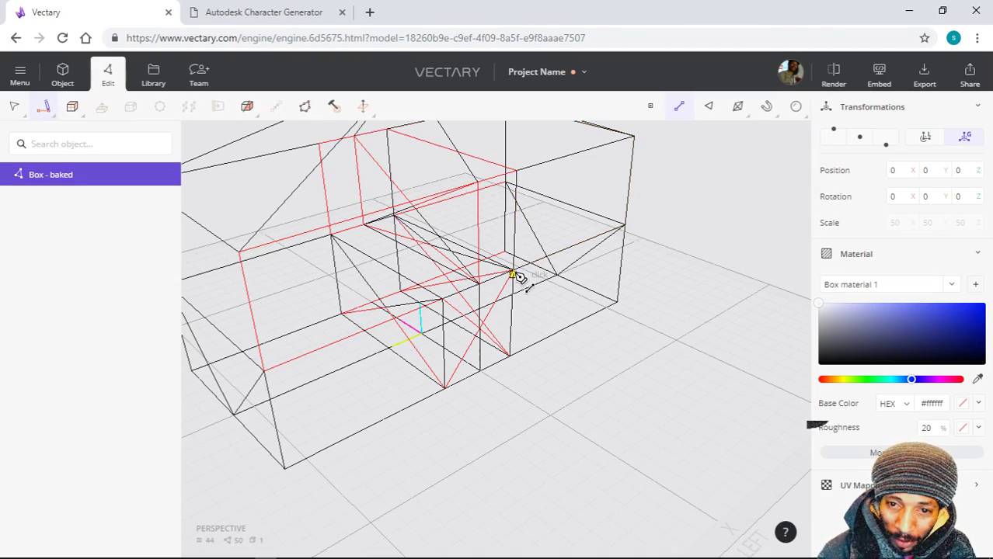
{"action": "key", "text": "Escape"}
- Draw a second vertical line from the opposite eave down to the passage's other upper corner and finish it
{"action": "mouse_move", "coordinate": [583, 373]}
{"action": "right_mouse_down"}
{"action": "mouse_move", "coordinate": [419, 357]}
{"action": "mouse_move", "coordinate": [454, 344]}
{"action": "mouse_move", "coordinate": [505, 344]}
{"action": "mouse_move", "coordinate": [456, 350]}
{"action": "right_mouse_up"}
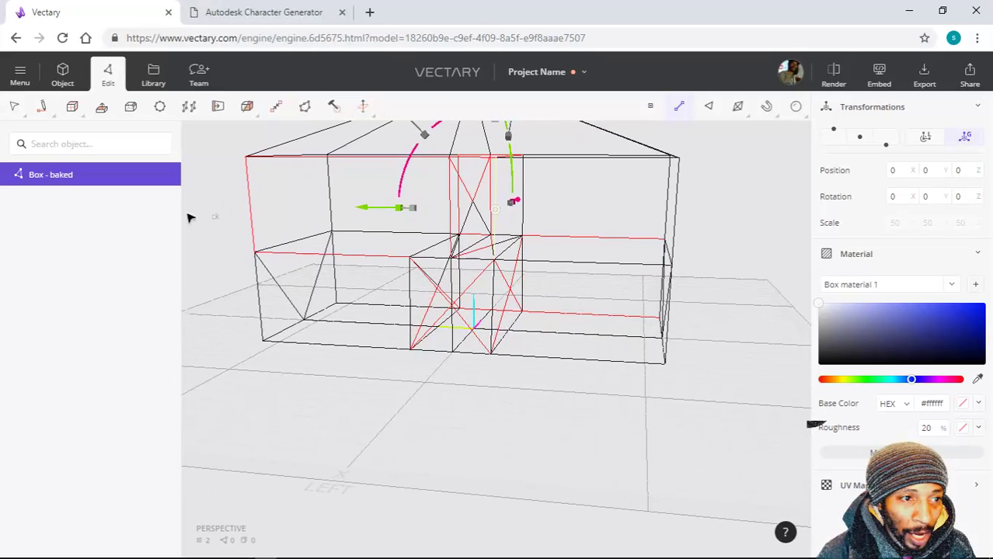
{"action": "left_click", "coordinate": [46, 117]}
{"action": "left_click", "coordinate": [110, 147]}
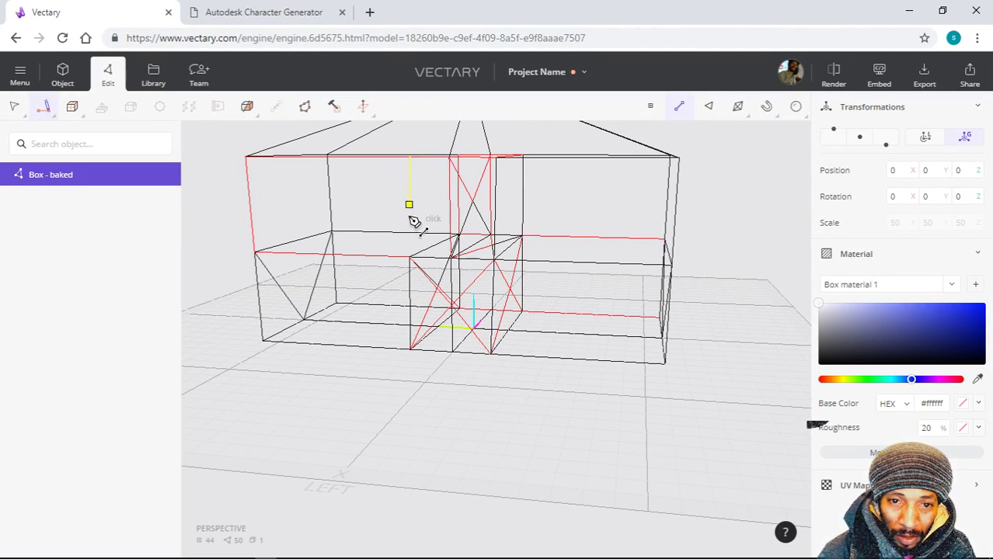
{"action": "left_click", "coordinate": [410, 258]}
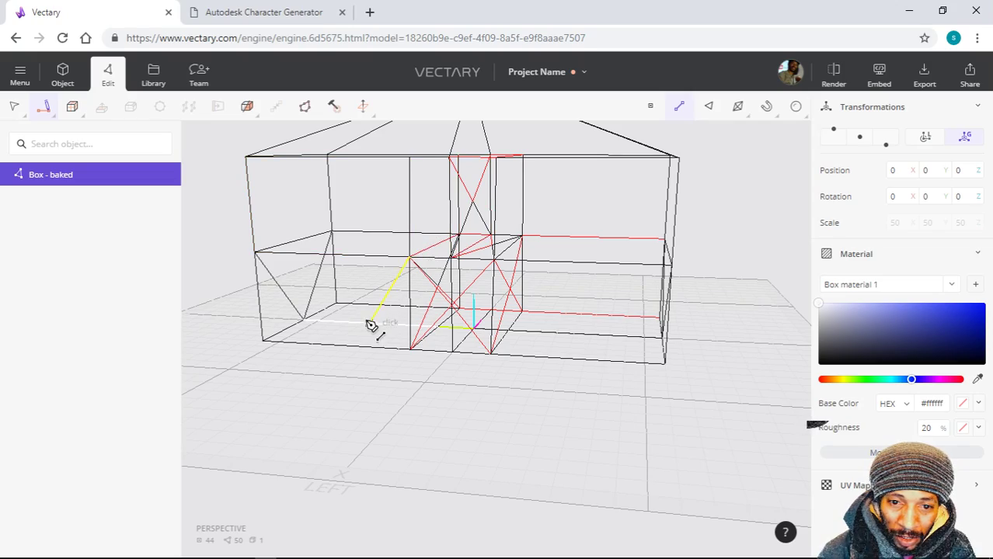
{"action": "key", "text": "Return"}
- Draw a diagonal across the doorway opening from its upper-left corner to its lower-right corner and end the line
{"action": "left_click_drag", "start_coordinate": [329, 387], "coordinate": [371, 454]}
{"action": "left_click_drag", "start_coordinate": [552, 381], "coordinate": [643, 413]}
{"action": "scroll", "coordinate": [466, 443], "scroll_direction": "up", "scroll_amount": 3}
{"action": "mouse_move", "coordinate": [481, 449]}
{"action": "left_mouse_down"}
{"action": "mouse_move", "coordinate": [516, 425]}
{"action": "mouse_move", "coordinate": [454, 450]}
{"action": "mouse_move", "coordinate": [470, 438]}
{"action": "left_mouse_up"}
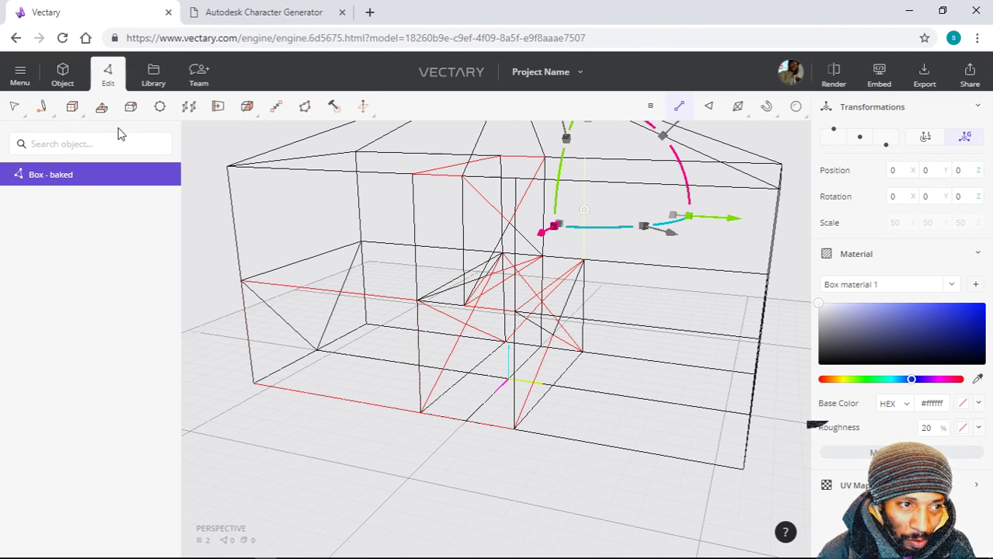
{"action": "mouse_move", "coordinate": [42, 105]}
{"action": "left_click", "coordinate": [60, 147]}
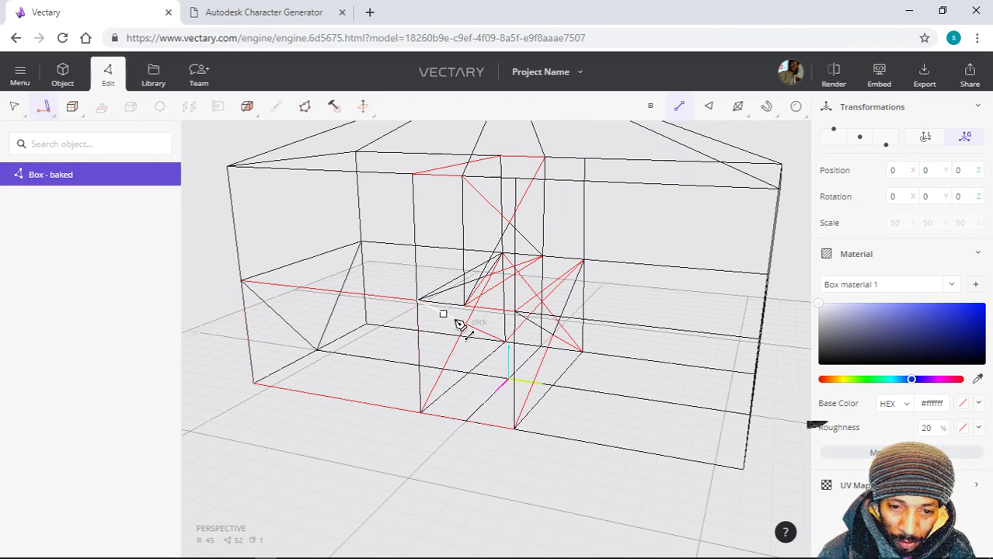
{"action": "left_click", "coordinate": [418, 301]}
{"action": "left_click", "coordinate": [513, 428]}
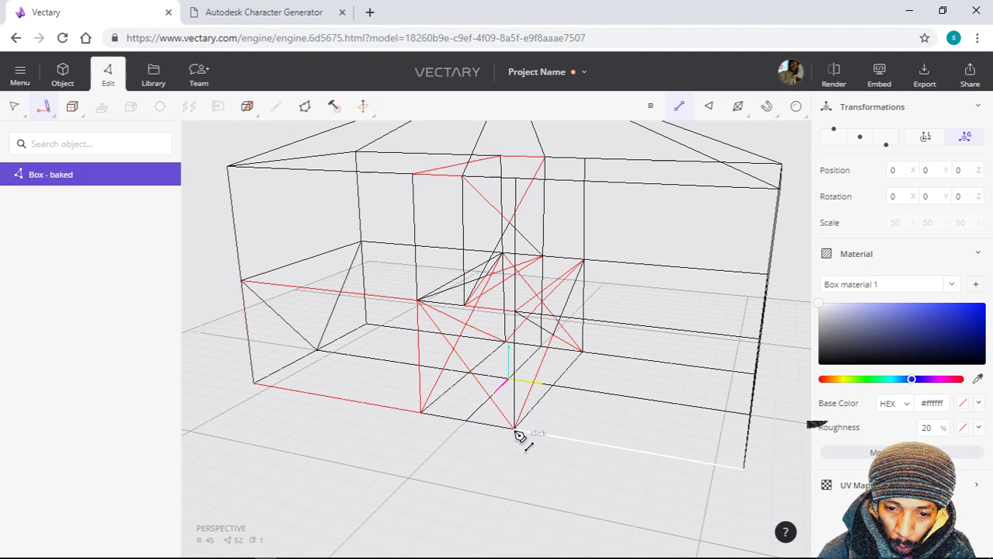
{"action": "left_click", "coordinate": [242, 280]}
{"action": "key", "text": "Escape"}
- Draw the crossing diagonal of the doorway opening from its upper-right corner to its lower-left corner and end the line
{"action": "left_click", "coordinate": [42, 106]}
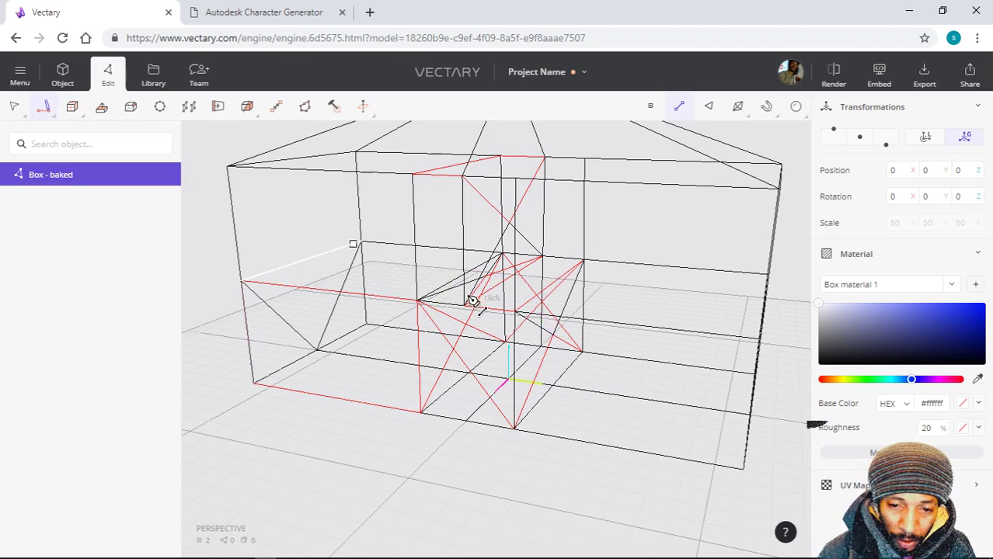
{"action": "left_click", "coordinate": [495, 340]}
{"action": "left_click", "coordinate": [422, 413]}
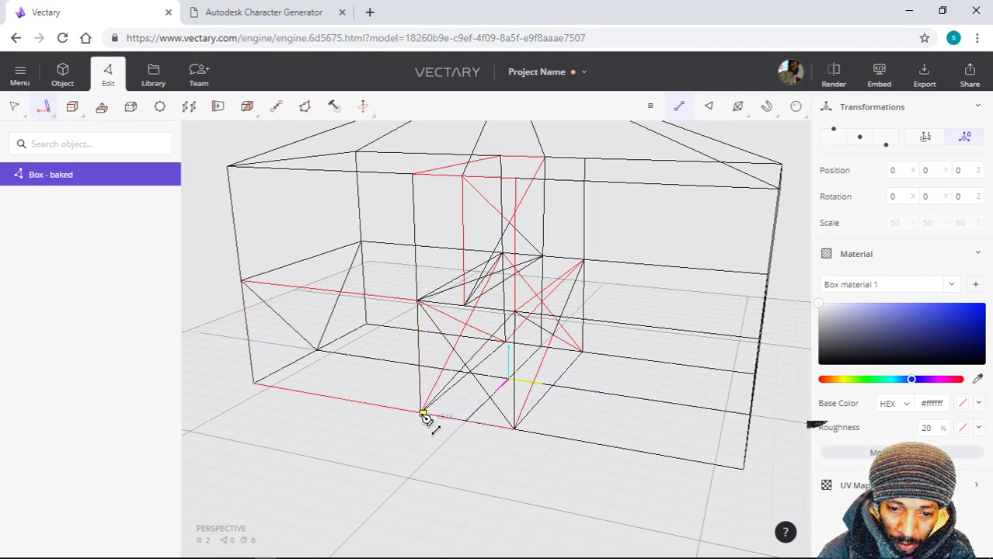
{"action": "key", "text": "Escape"}
- Switch the viewport display of the house from wired to Shaded
{"action": "left_click_drag", "start_coordinate": [472, 440], "coordinate": [511, 424]}
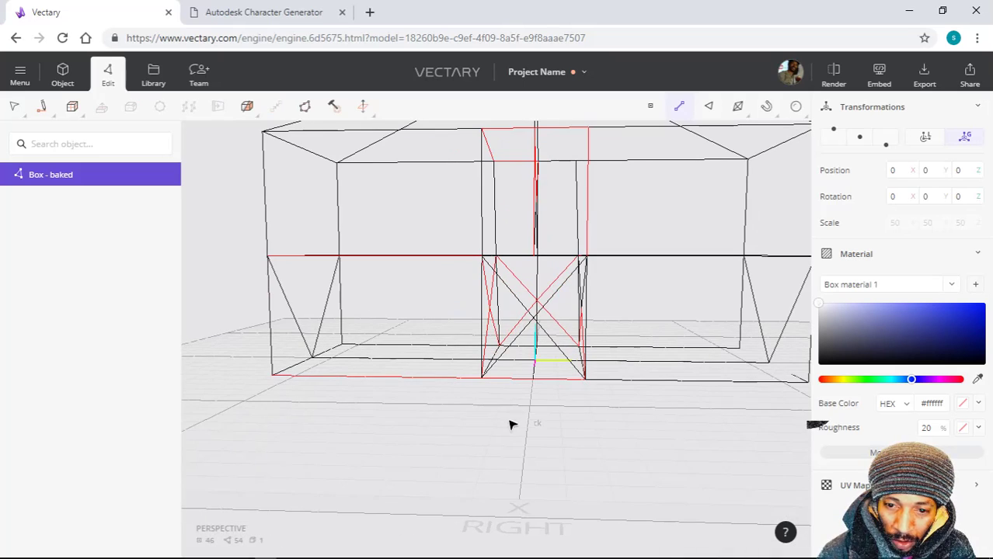
{"action": "left_click", "coordinate": [735, 108]}
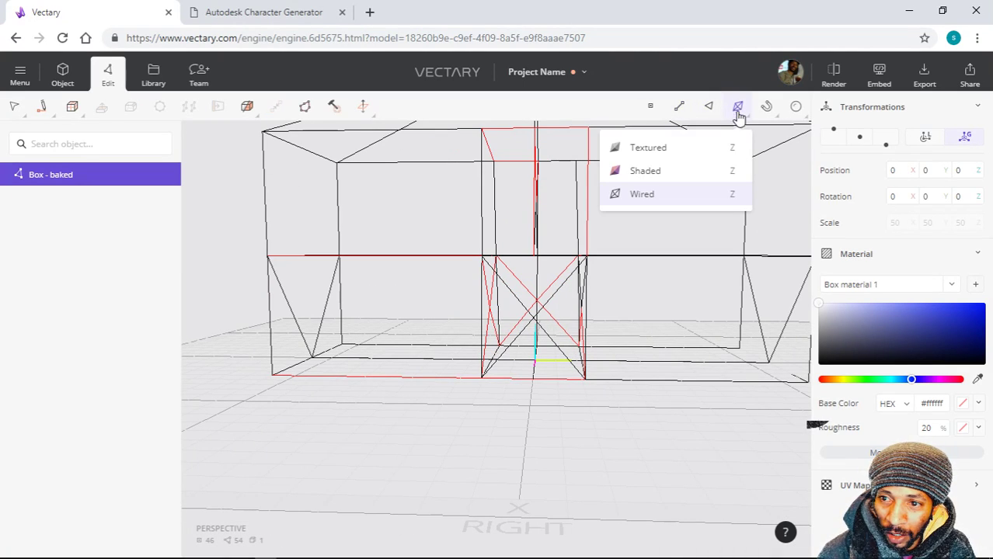
{"action": "left_click", "coordinate": [700, 170]}
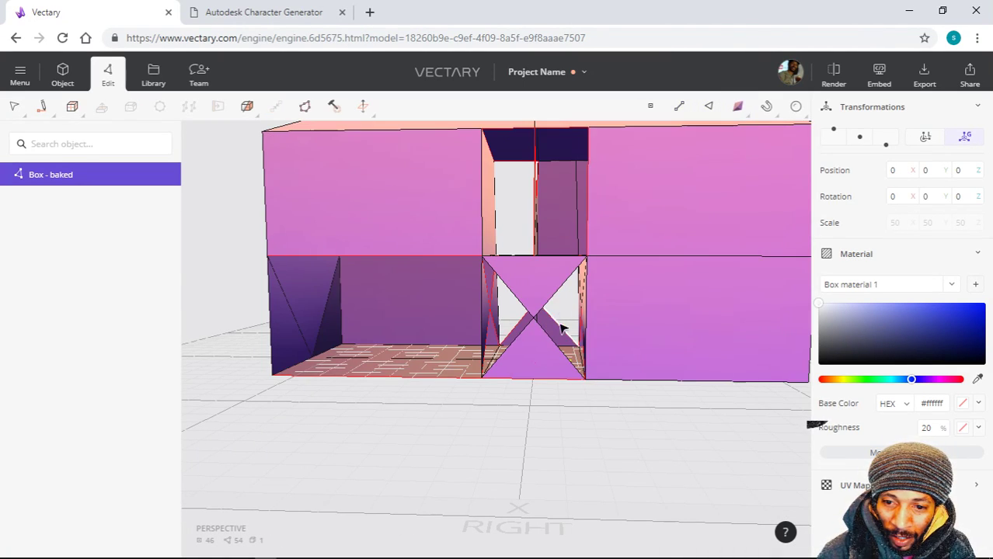
- Examine the shaded house's doorway, ground-floor openings and underside from several angles for missing faces
{"action": "left_click_drag", "start_coordinate": [503, 399], "coordinate": [474, 377]}
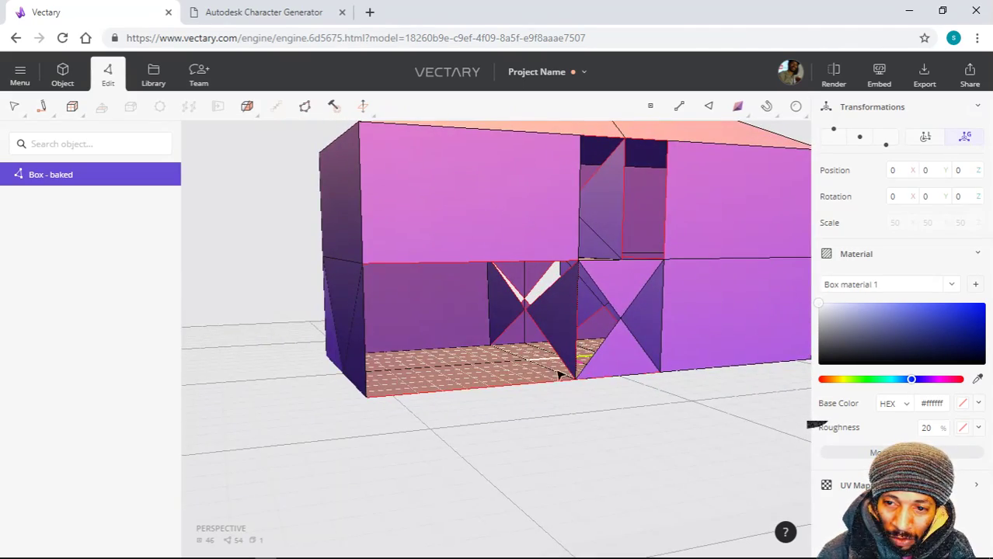
{"action": "left_click_drag", "start_coordinate": [558, 375], "coordinate": [477, 463]}
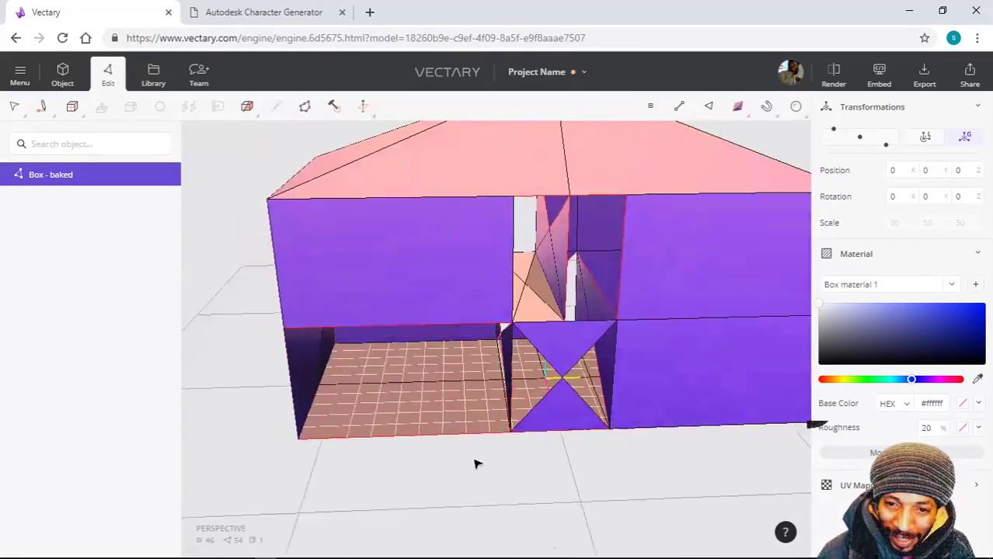
{"action": "scroll", "coordinate": [477, 463], "scroll_direction": "up", "scroll_amount": 10}
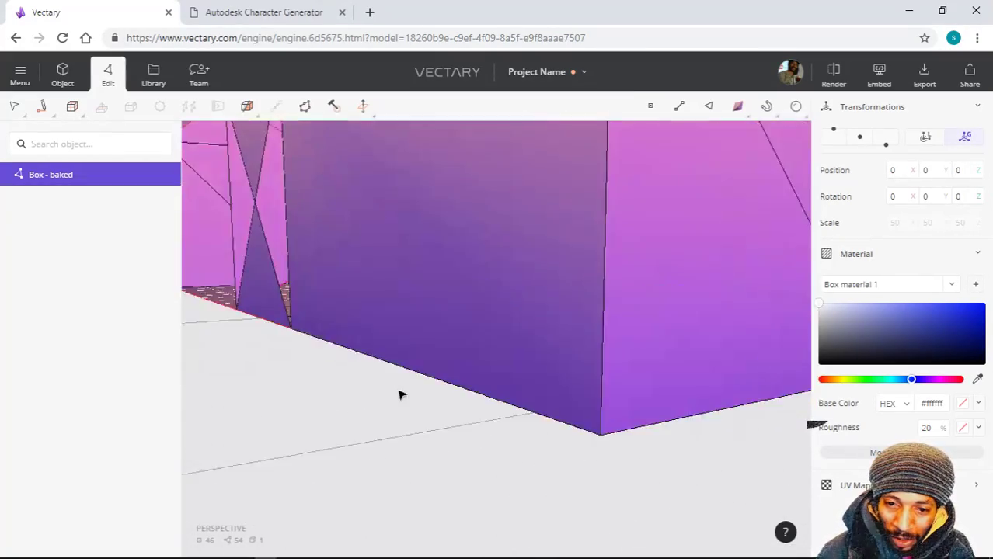
{"action": "left_click_drag", "start_coordinate": [401, 395], "coordinate": [490, 426]}
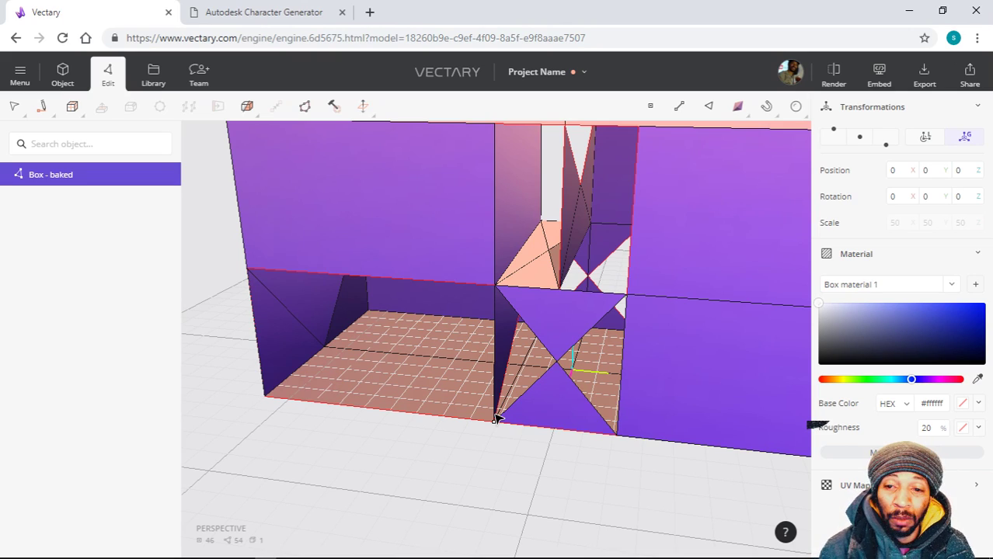
{"action": "scroll", "coordinate": [476, 298], "scroll_direction": "down", "scroll_amount": 5}
{"action": "left_click_drag", "start_coordinate": [476, 299], "coordinate": [481, 343]}
{"action": "scroll", "coordinate": [543, 388], "scroll_direction": "up", "scroll_amount": 3}
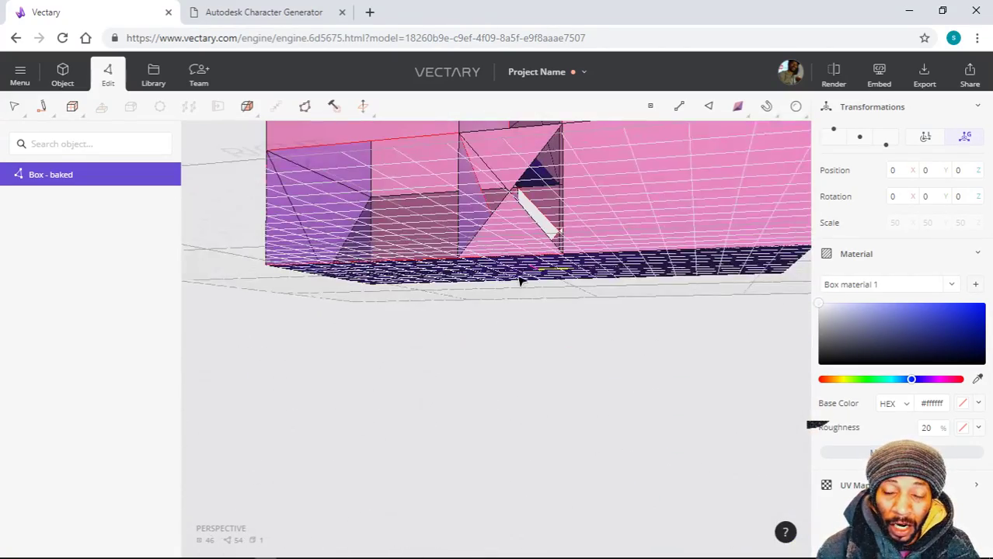
{"action": "left_click_drag", "start_coordinate": [521, 281], "coordinate": [614, 130]}
{"action": "scroll", "coordinate": [561, 195], "scroll_direction": "up", "scroll_amount": 6}
{"action": "scroll", "coordinate": [556, 201], "scroll_direction": "down", "scroll_amount": 5}
{"action": "scroll", "coordinate": [614, 143], "scroll_direction": "up", "scroll_amount": 5}
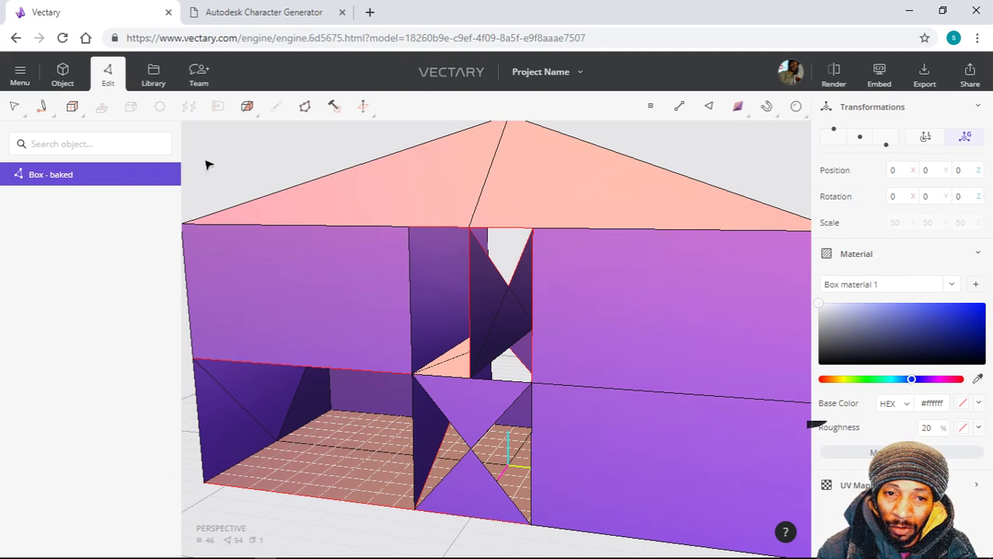
- Inspect the shaded house's roof, upper-floor opening and outer walls from all around
{"action": "scroll", "coordinate": [295, 157], "scroll_direction": "up", "scroll_amount": 3}
{"action": "scroll", "coordinate": [296, 159], "scroll_direction": "down", "scroll_amount": 4}
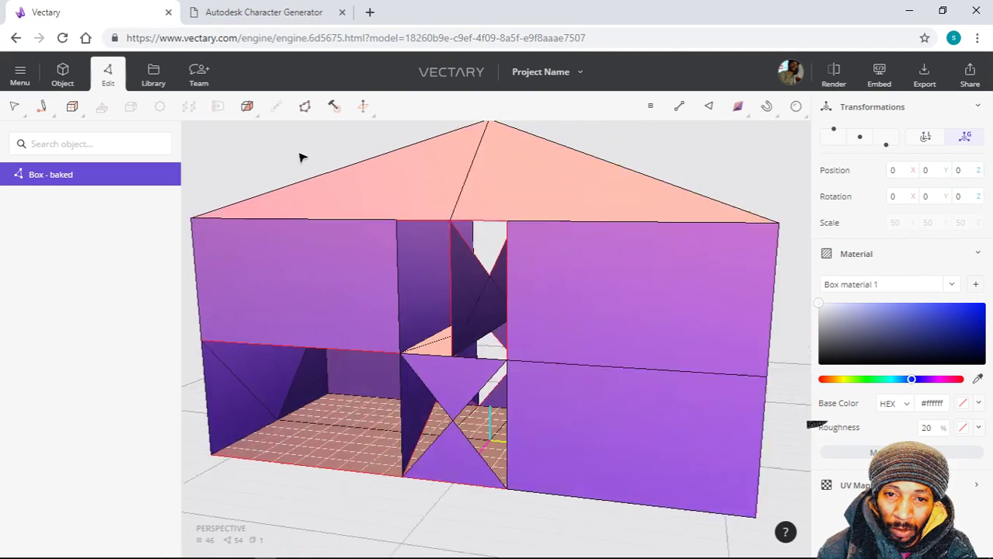
{"action": "scroll", "coordinate": [301, 160], "scroll_direction": "up", "scroll_amount": 3}
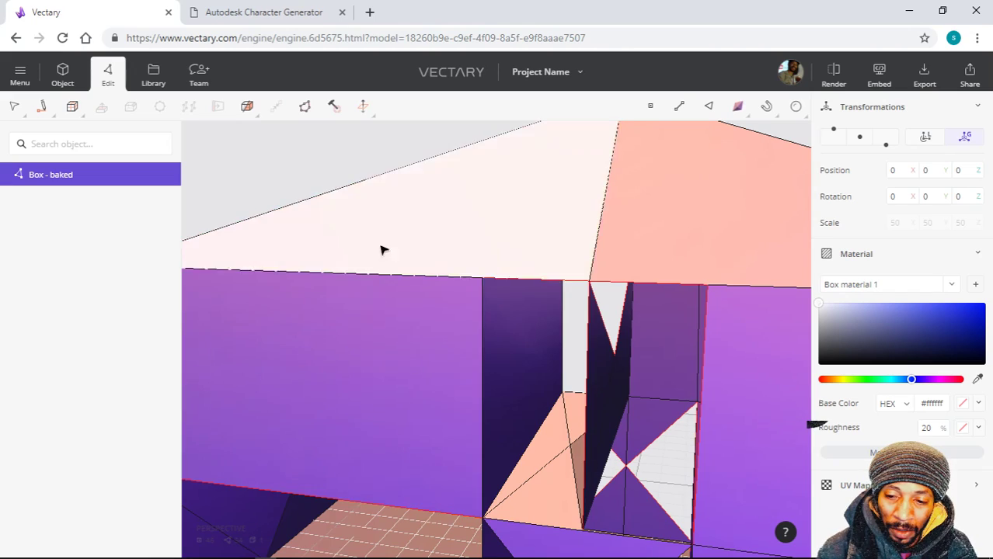
{"action": "scroll", "coordinate": [553, 360], "scroll_direction": "down", "scroll_amount": 4}
{"action": "scroll", "coordinate": [777, 280], "scroll_direction": "up", "scroll_amount": 4}
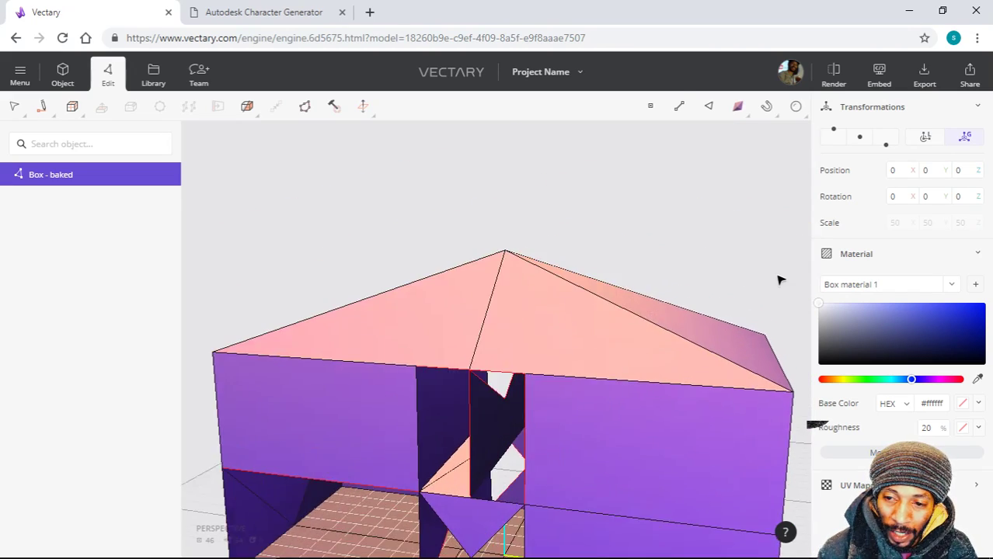
{"action": "scroll", "coordinate": [757, 303], "scroll_direction": "down", "scroll_amount": 5}
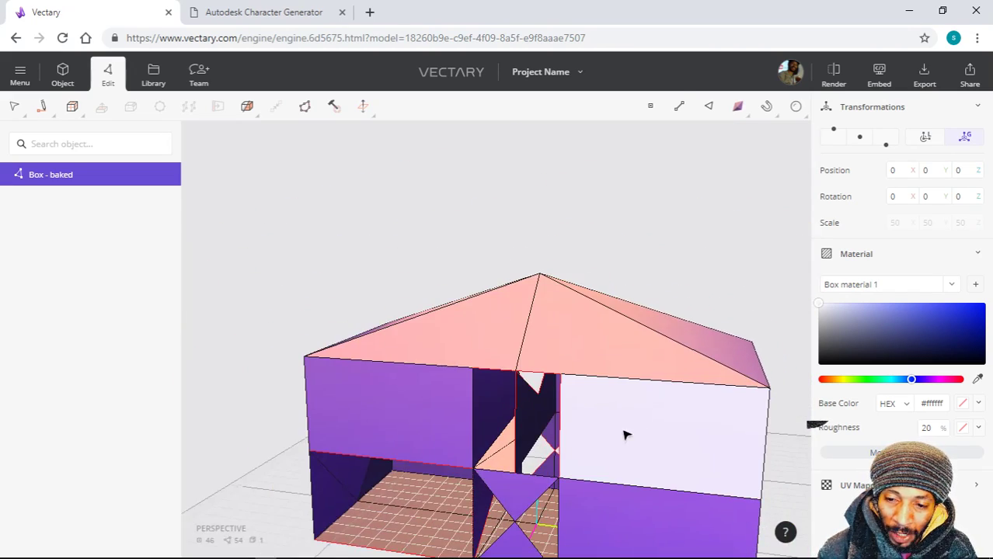
{"action": "right_click_drag", "start_coordinate": [687, 284], "coordinate": [674, 252]}
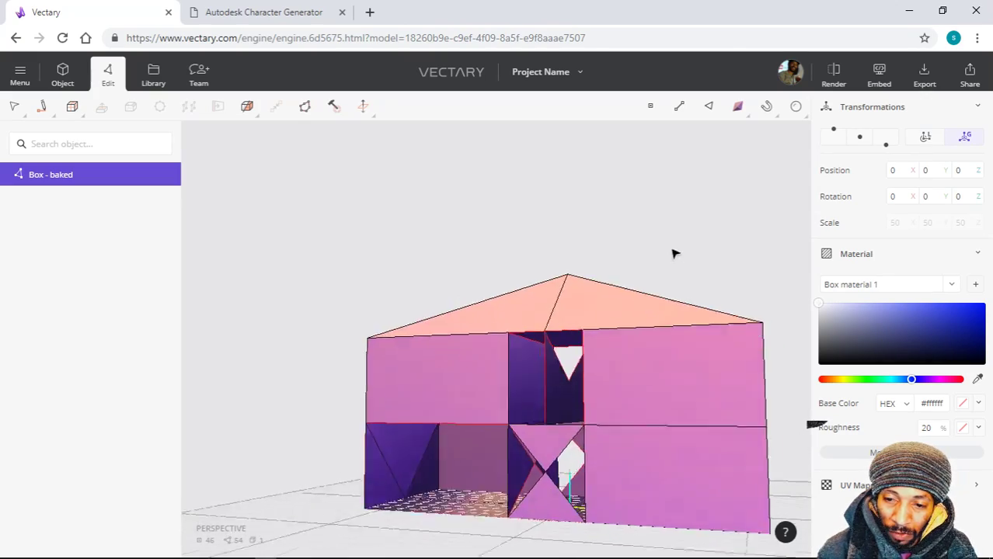
{"action": "scroll", "coordinate": [609, 470], "scroll_direction": "up", "scroll_amount": 3}
{"action": "scroll", "coordinate": [621, 478], "scroll_direction": "down", "scroll_amount": 2}
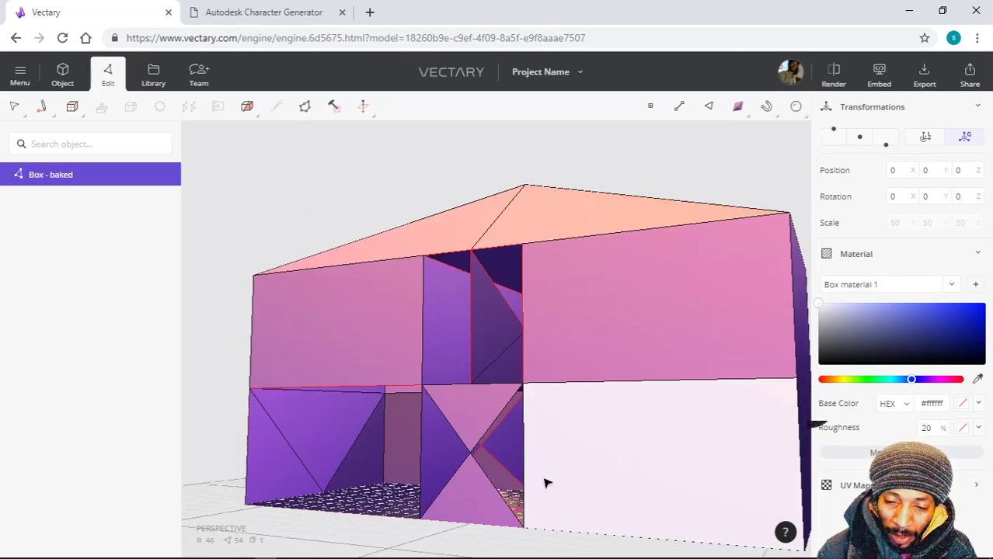
{"action": "scroll", "coordinate": [547, 481], "scroll_direction": "up", "scroll_amount": 2}
{"action": "right_click_drag", "start_coordinate": [613, 485], "coordinate": [554, 479]}
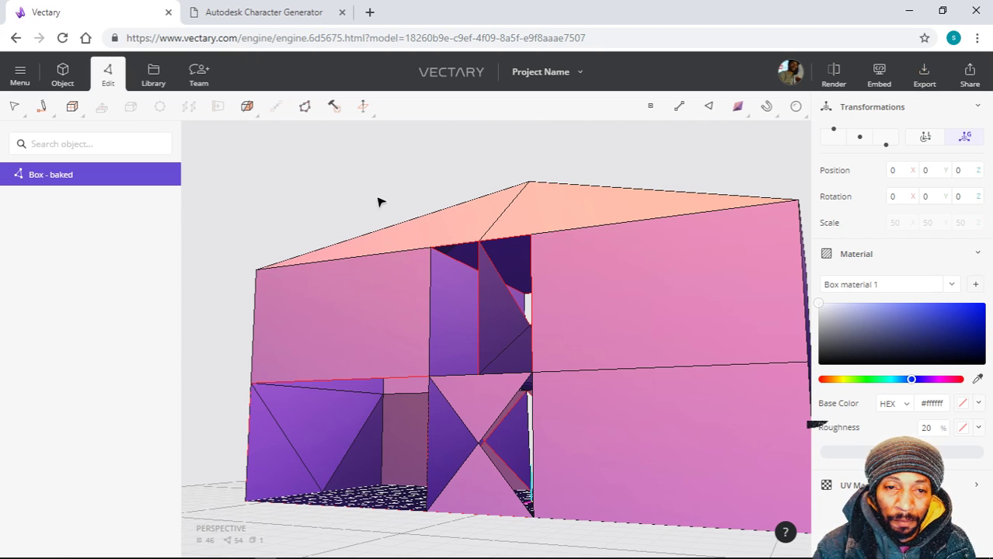
{"action": "scroll", "coordinate": [397, 191], "scroll_direction": "down", "scroll_amount": 3}
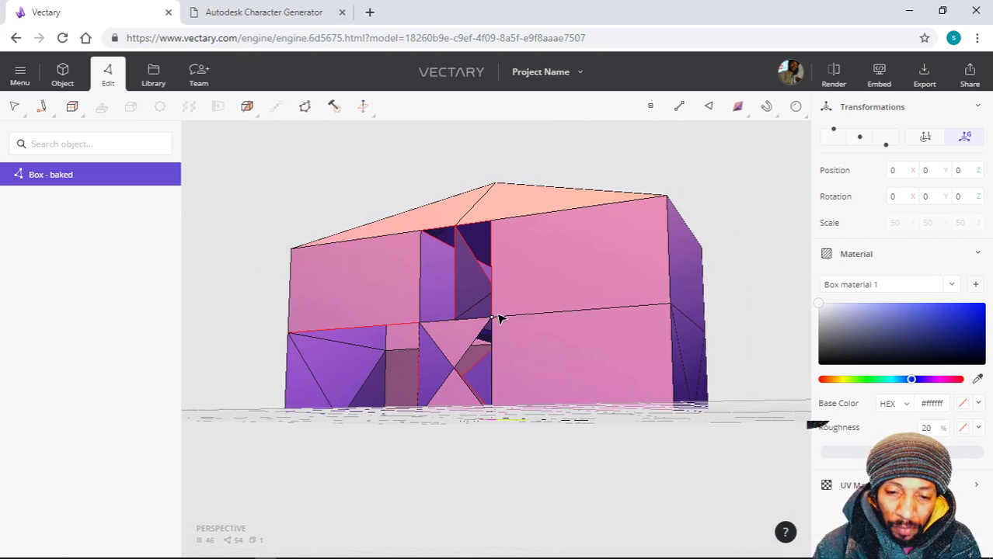
{"action": "left_click_drag", "start_coordinate": [352, 177], "coordinate": [477, 203]}
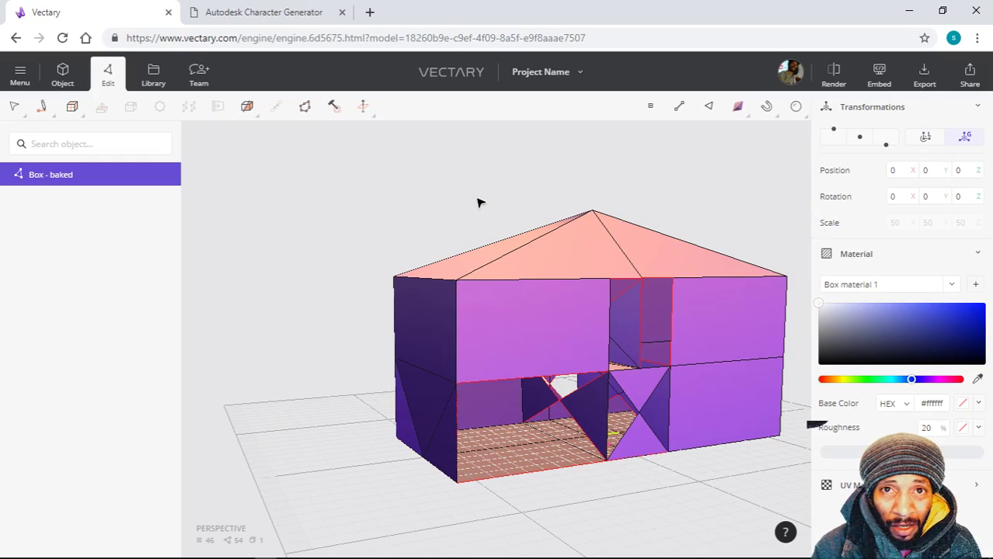
{"action": "left_click_drag", "start_coordinate": [478, 203], "coordinate": [349, 205]}
- Return to the projects list without saving the changes and open the Boxy project
{"action": "left_click", "coordinate": [46, 109]}
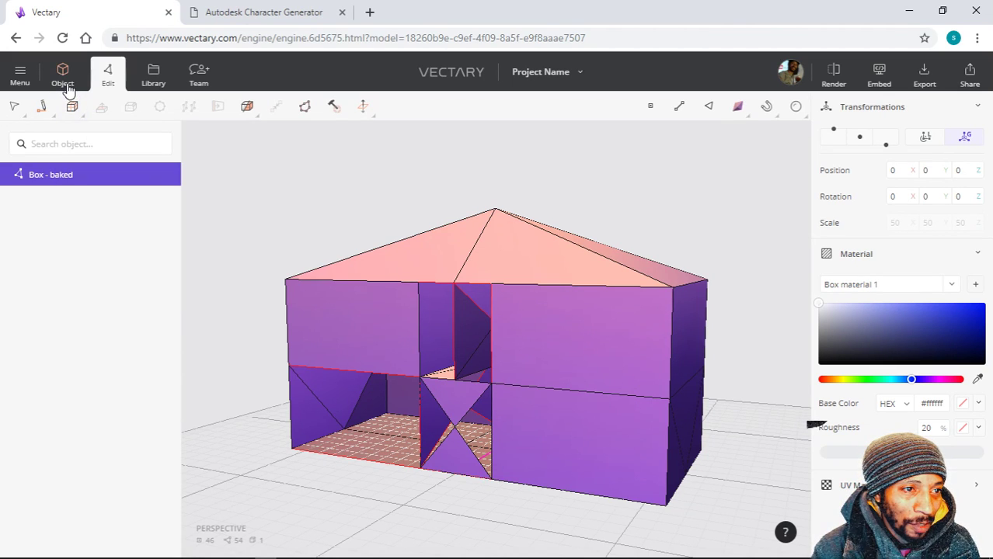
{"action": "left_click", "coordinate": [21, 78]}
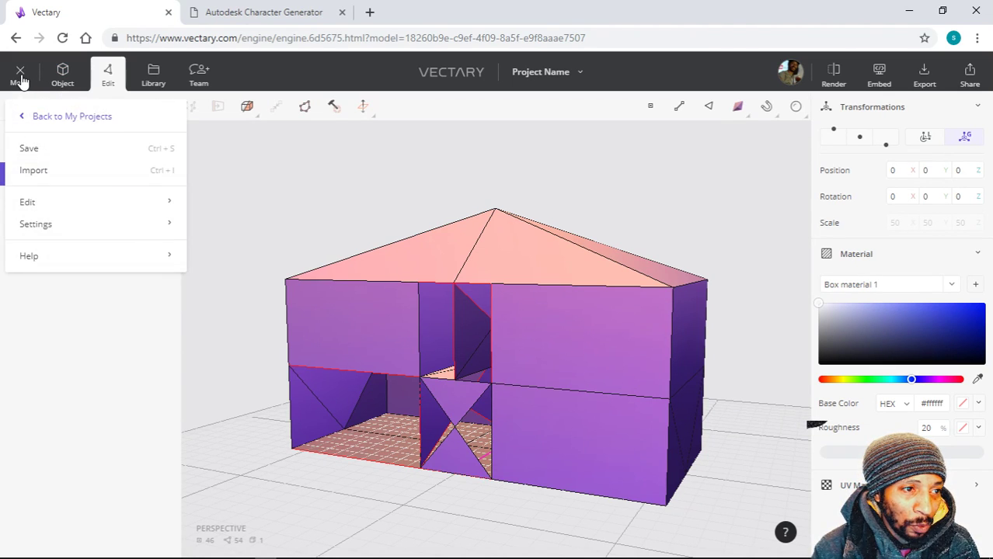
{"action": "left_click", "coordinate": [65, 121]}
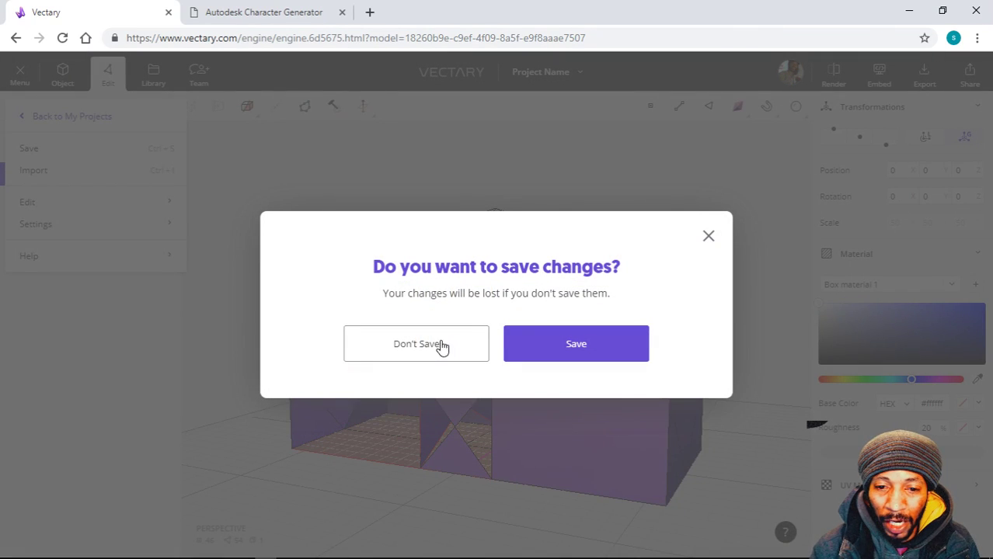
{"action": "left_click", "coordinate": [416, 344]}
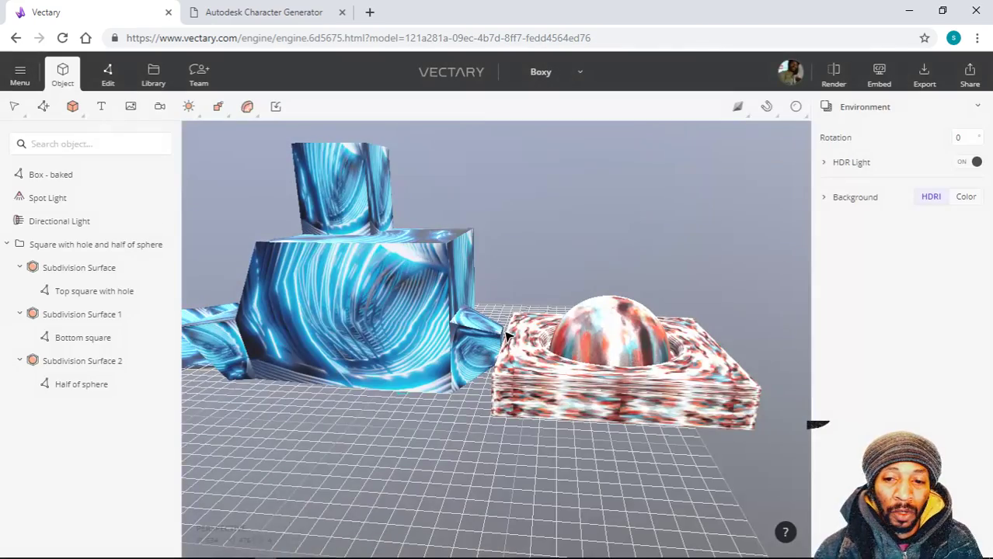
- Examine the textured box character and the square with the half sphere in the Boxy scene from different angles
{"action": "left_click_drag", "start_coordinate": [533, 256], "coordinate": [404, 277]}
{"action": "left_click", "coordinate": [404, 276]}
{"action": "left_click_drag", "start_coordinate": [451, 237], "coordinate": [532, 264]}
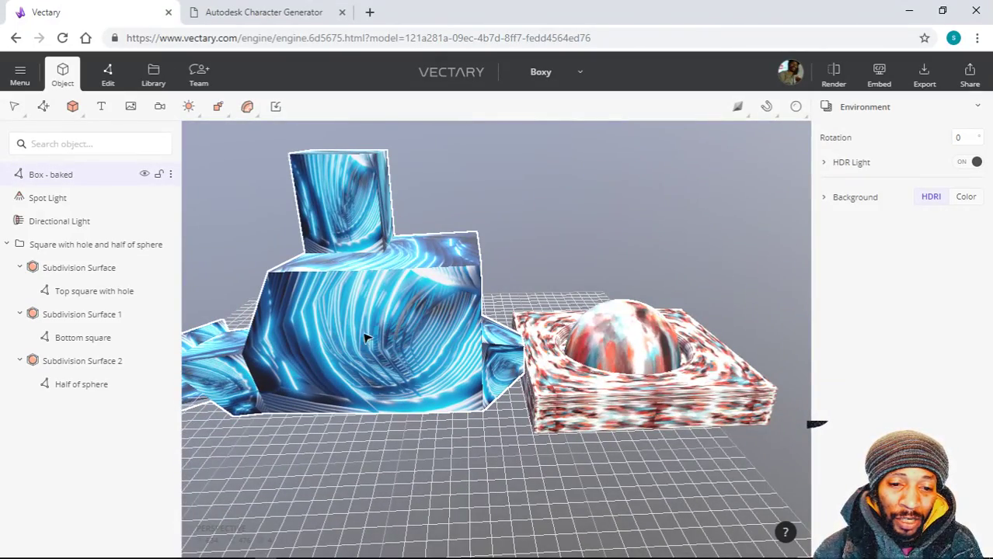
{"action": "left_click_drag", "start_coordinate": [414, 274], "coordinate": [380, 271]}
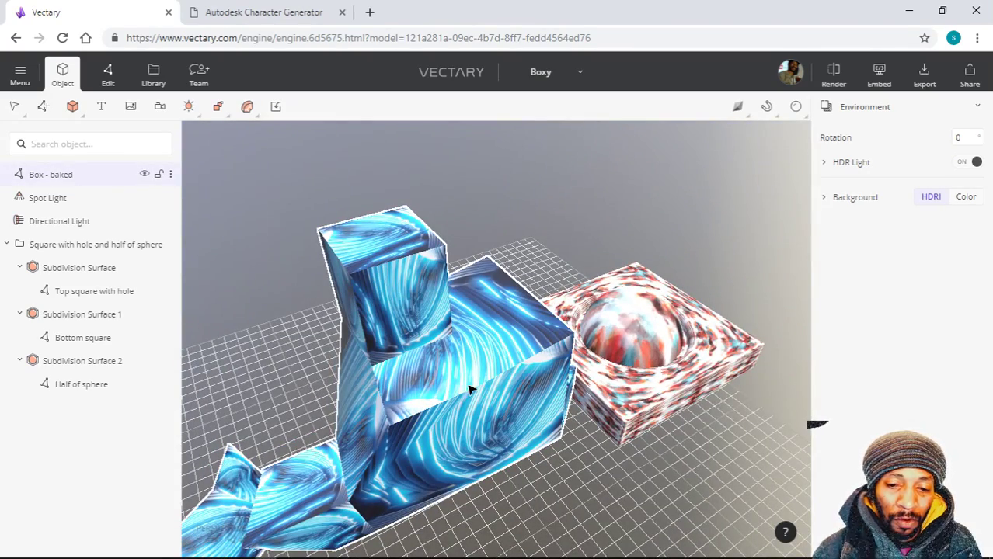
{"action": "left_click_drag", "start_coordinate": [469, 389], "coordinate": [377, 318]}
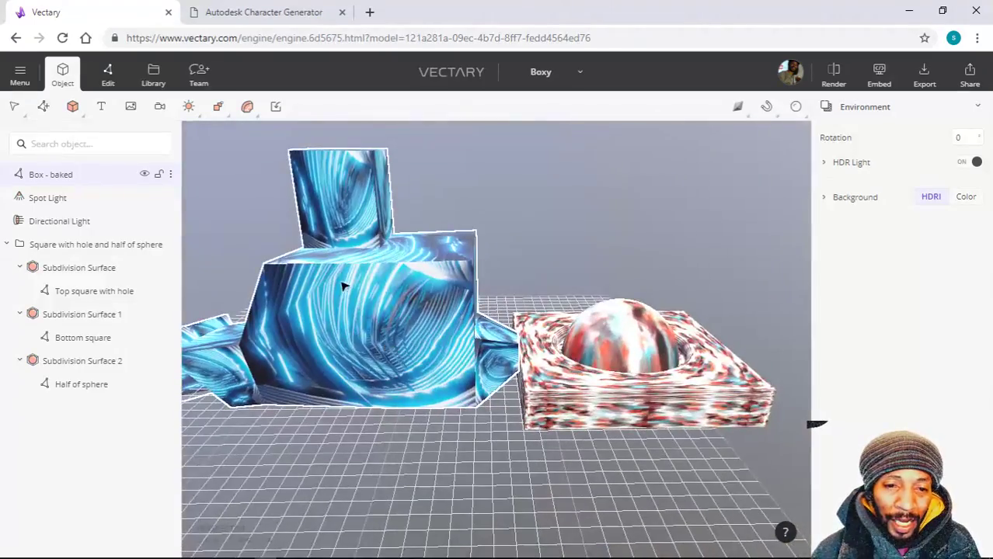
{"action": "left_click_drag", "start_coordinate": [449, 308], "coordinate": [429, 279]}
{"action": "left_click", "coordinate": [429, 279]}
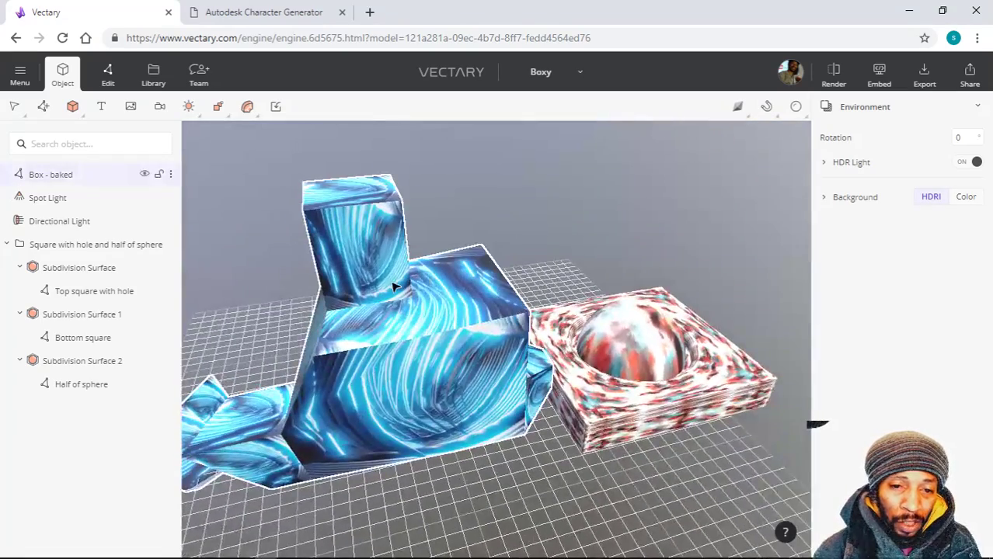
{"action": "left_click_drag", "start_coordinate": [472, 380], "coordinate": [591, 378]}
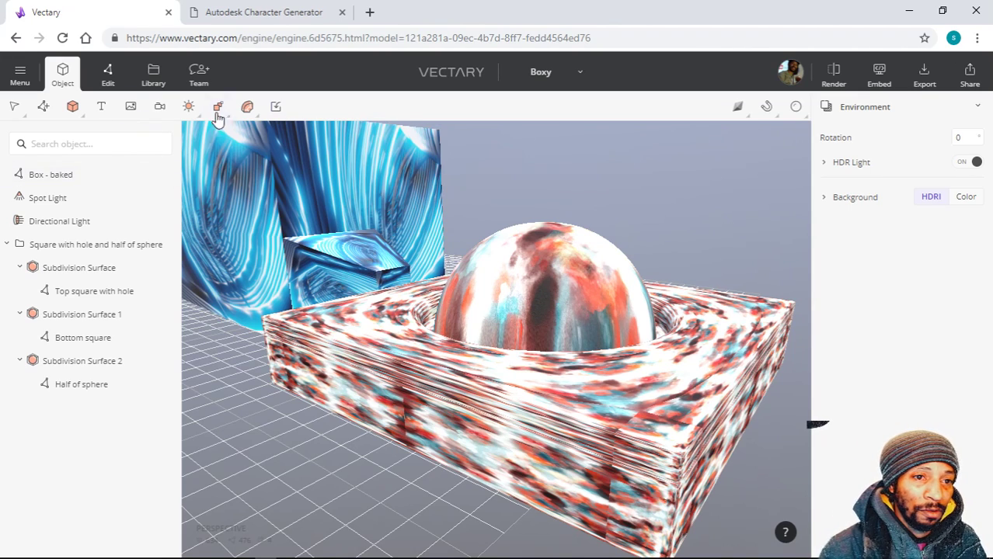
{"action": "left_click_drag", "start_coordinate": [525, 181], "coordinate": [497, 204]}
{"action": "scroll", "coordinate": [470, 244], "scroll_direction": "down", "scroll_amount": 5}
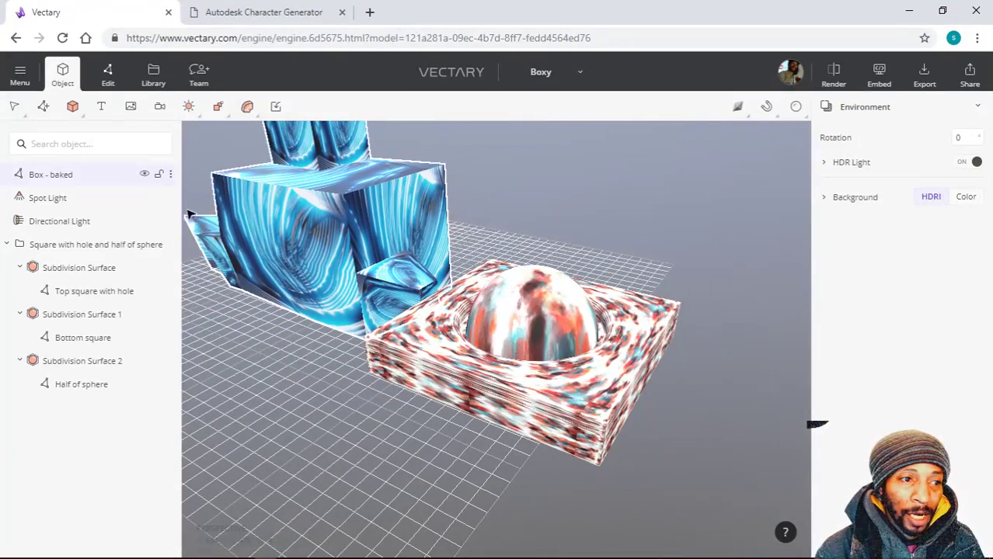
- Review the available primitives and browse the library's Rounded Shapes collection, then return to the collections overview
{"action": "left_click", "coordinate": [71, 108]}
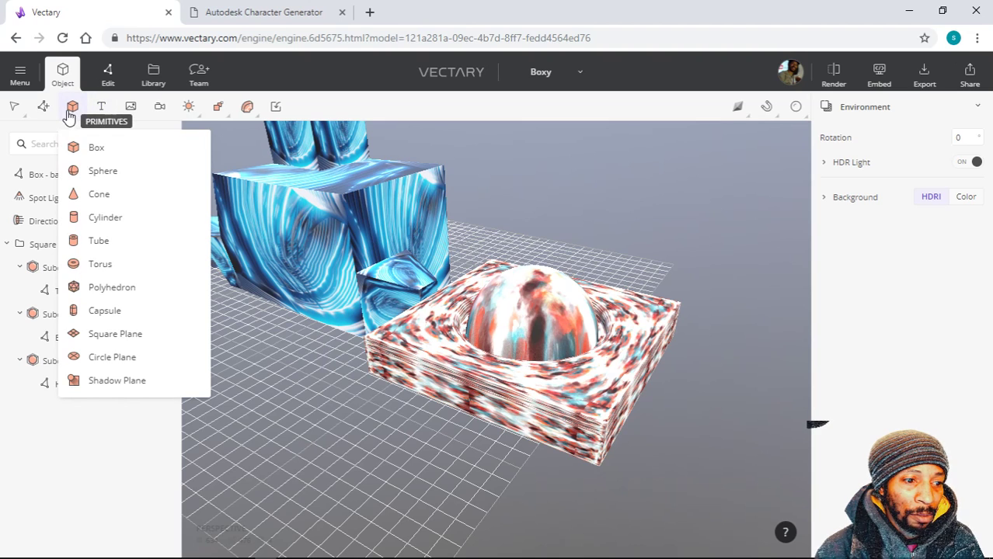
{"action": "left_click", "coordinate": [154, 77]}
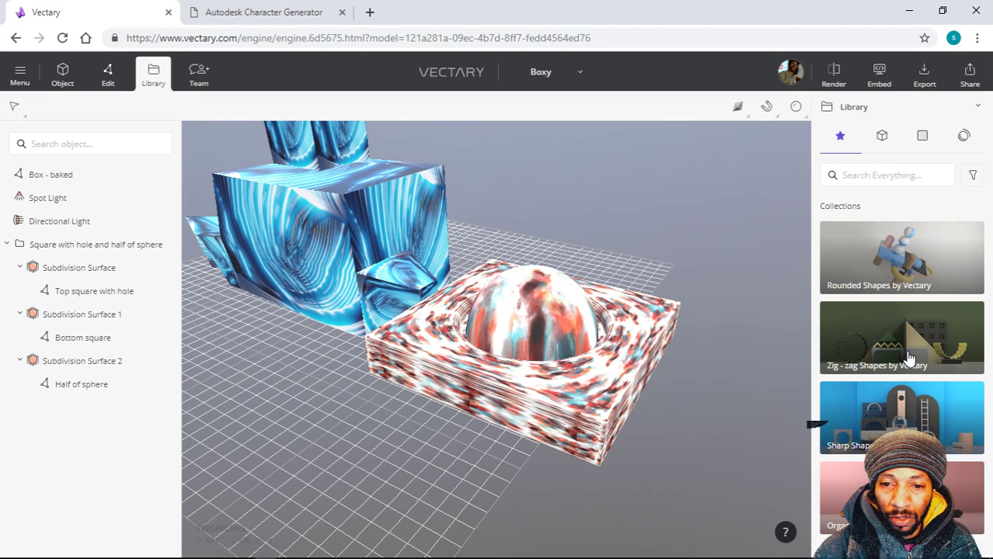
{"action": "left_click_drag", "start_coordinate": [553, 309], "coordinate": [573, 225]}
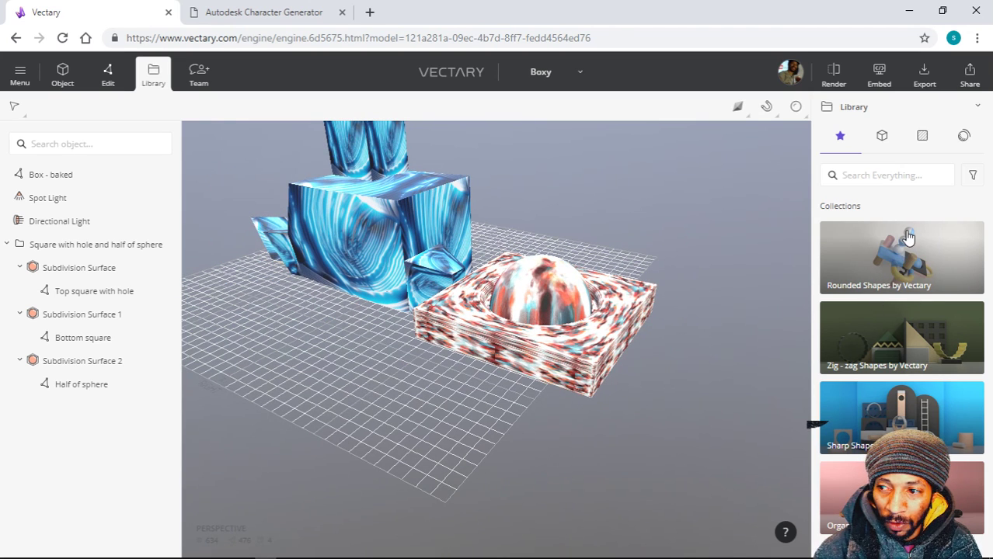
{"action": "left_click", "coordinate": [896, 276]}
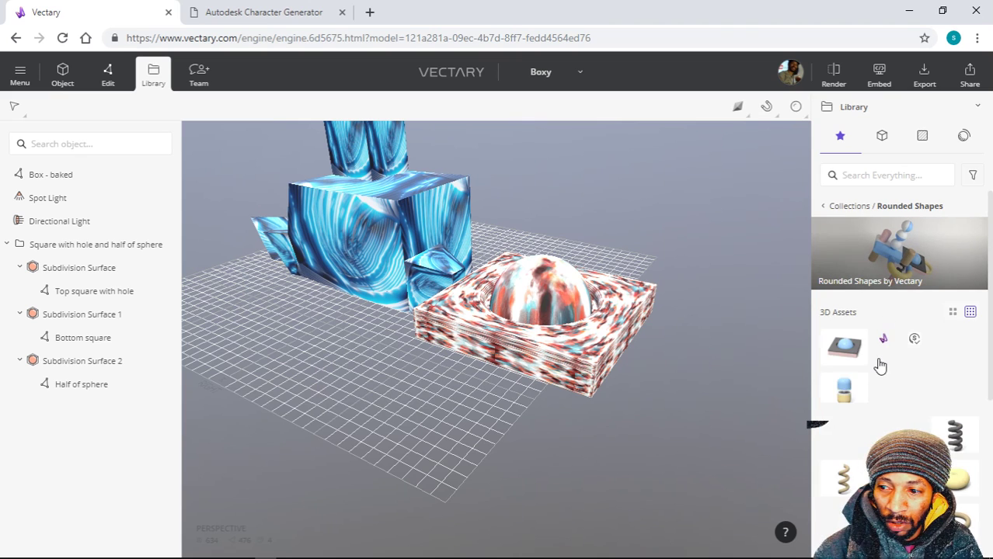
{"action": "scroll", "coordinate": [894, 322], "scroll_direction": "down", "scroll_amount": 5}
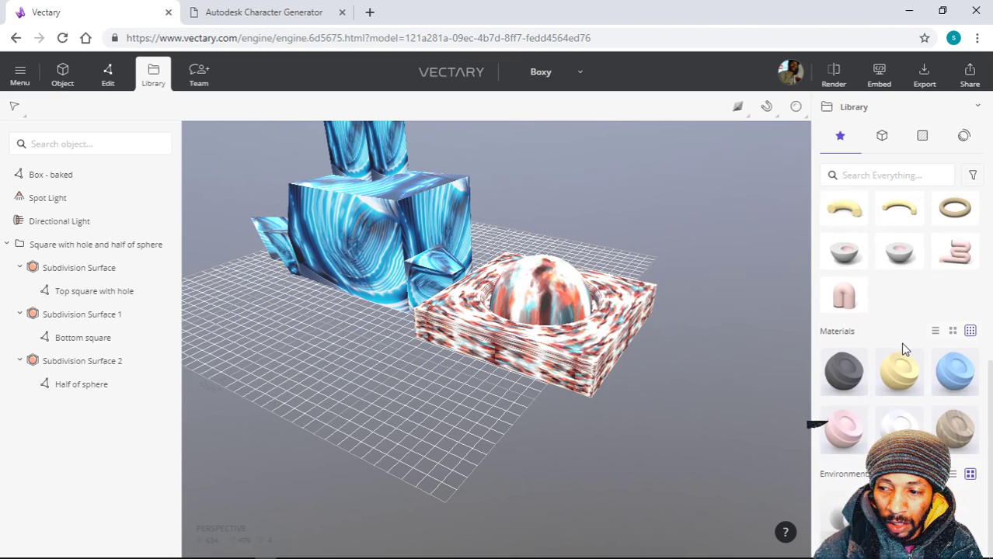
{"action": "scroll", "coordinate": [899, 342], "scroll_direction": "up", "scroll_amount": 3}
{"action": "scroll", "coordinate": [899, 347], "scroll_direction": "up", "scroll_amount": 5}
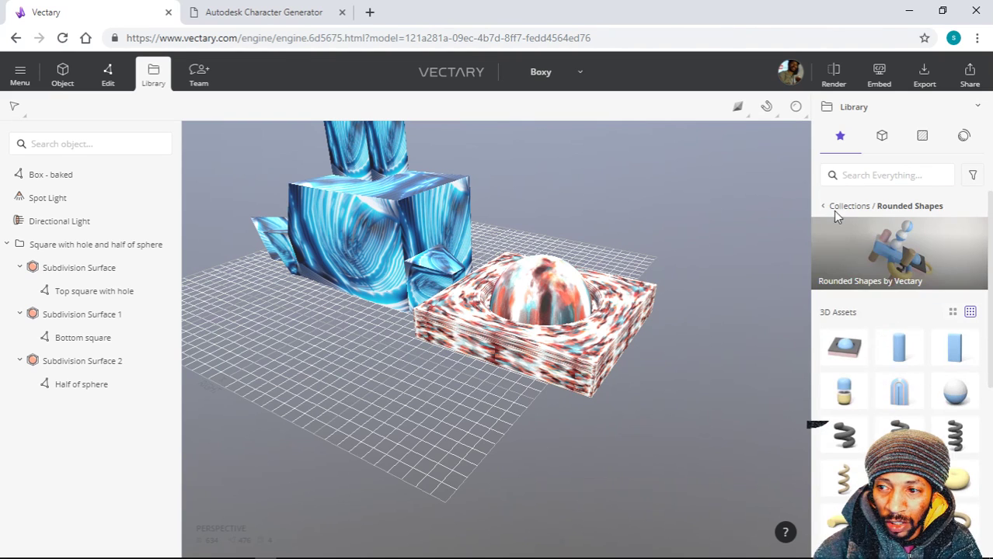
{"action": "left_click", "coordinate": [831, 205]}
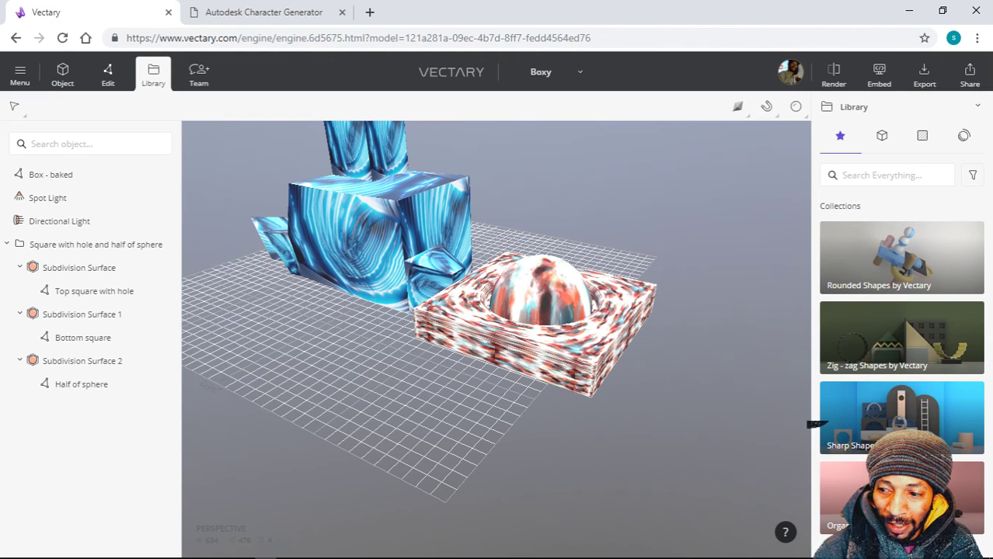
- Browse the 3D assets and materials of the library's organic shapes collection, then return to the collections overview
{"action": "left_click", "coordinate": [840, 486]}
{"action": "scroll", "coordinate": [899, 400], "scroll_direction": "down", "scroll_amount": 4}
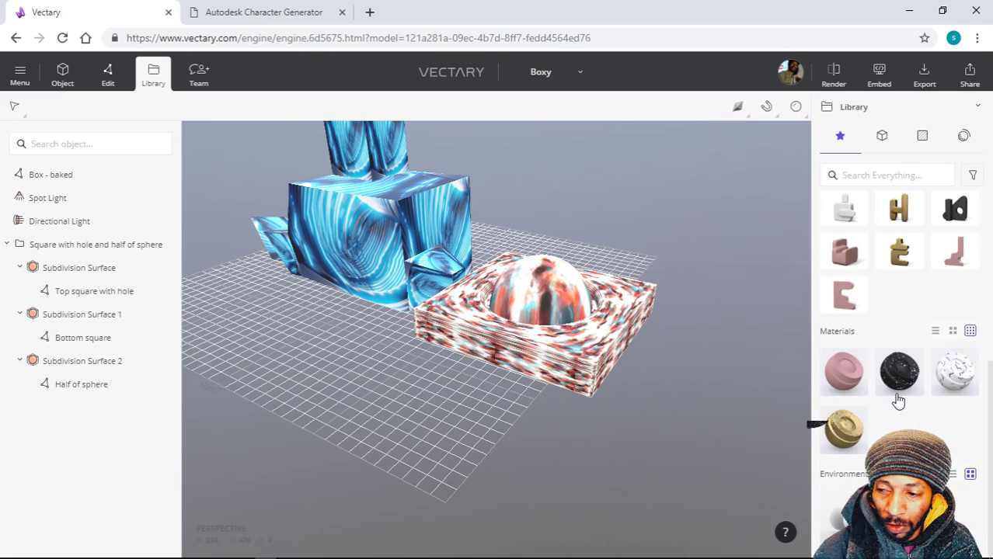
{"action": "scroll", "coordinate": [901, 401], "scroll_direction": "up", "scroll_amount": 4}
{"action": "scroll", "coordinate": [901, 401], "scroll_direction": "down", "scroll_amount": 4}
{"action": "scroll", "coordinate": [904, 399], "scroll_direction": "up", "scroll_amount": 2}
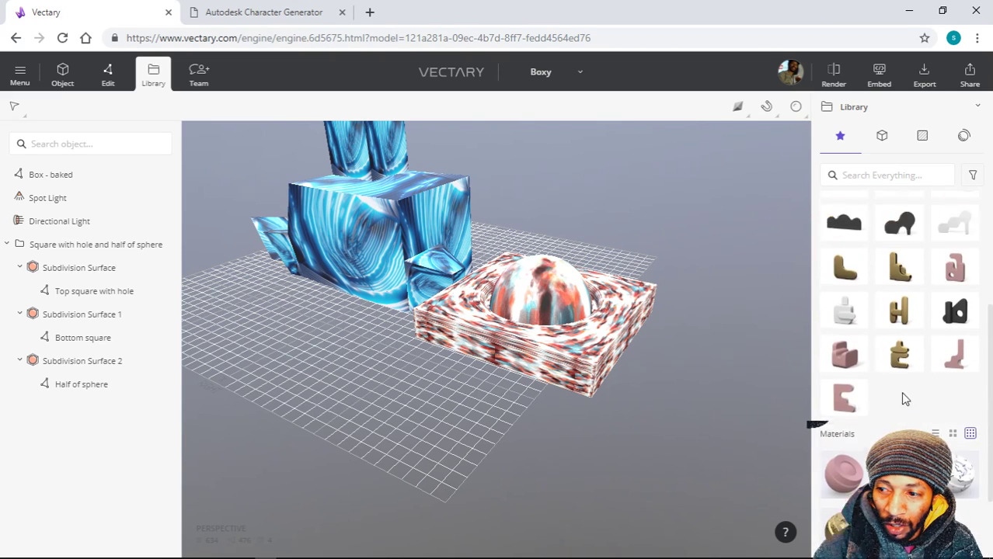
{"action": "scroll", "coordinate": [903, 389], "scroll_direction": "down", "scroll_amount": 2}
{"action": "scroll", "coordinate": [902, 381], "scroll_direction": "up", "scroll_amount": 4}
{"action": "scroll", "coordinate": [903, 382], "scroll_direction": "down", "scroll_amount": 3}
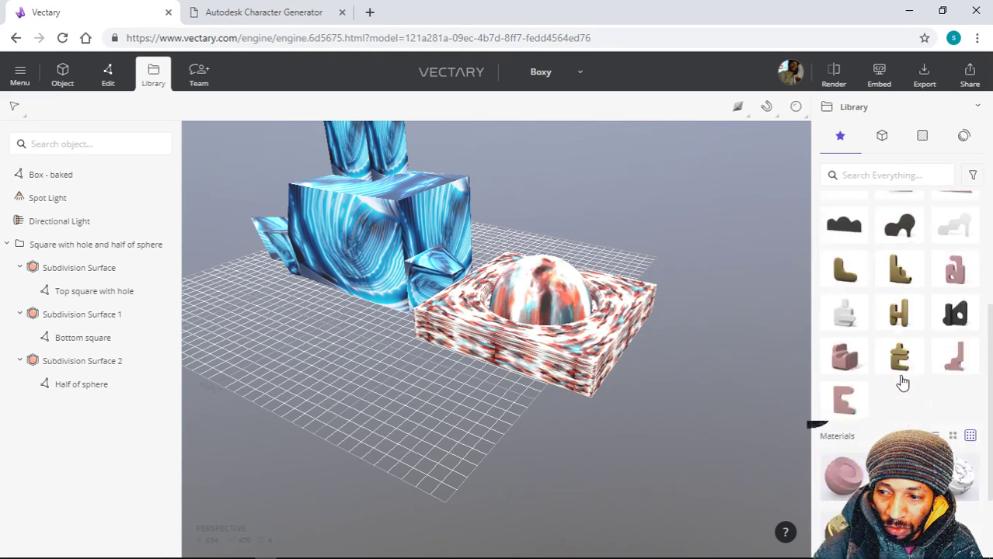
{"action": "scroll", "coordinate": [903, 382], "scroll_direction": "up", "scroll_amount": 3}
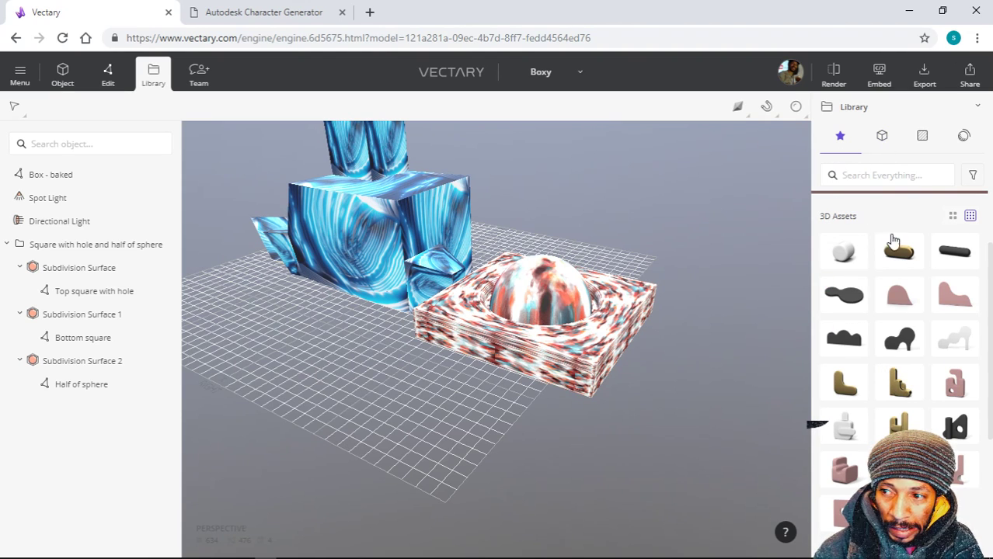
{"action": "scroll", "coordinate": [905, 272], "scroll_direction": "up", "scroll_amount": 2}
{"action": "left_click", "coordinate": [828, 206]}
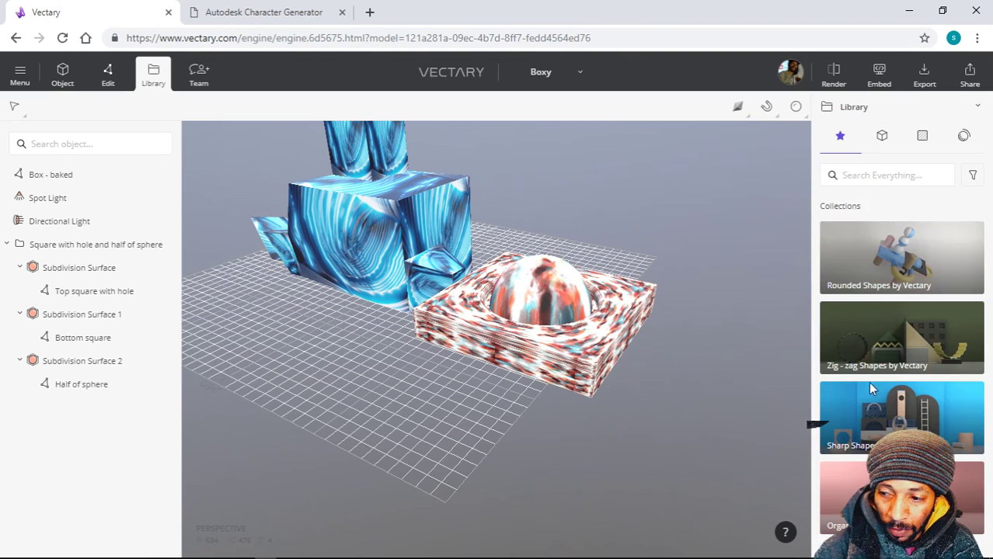
- Browse the 3D assets and materials of the Sharp Shapes collection, then return to the collections overview
{"action": "left_click", "coordinate": [919, 406]}
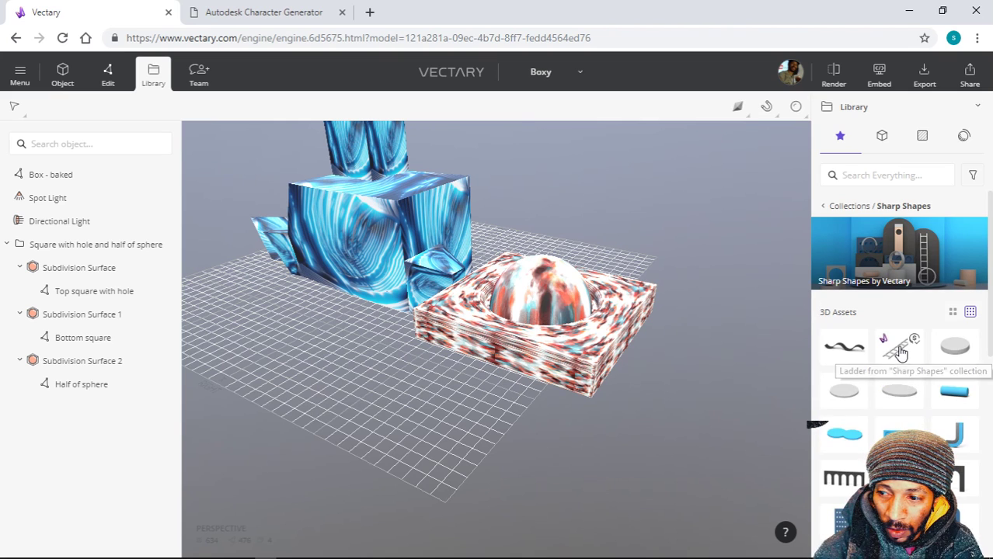
{"action": "scroll", "coordinate": [885, 388], "scroll_direction": "down", "scroll_amount": 2}
{"action": "scroll", "coordinate": [883, 410], "scroll_direction": "down", "scroll_amount": 2}
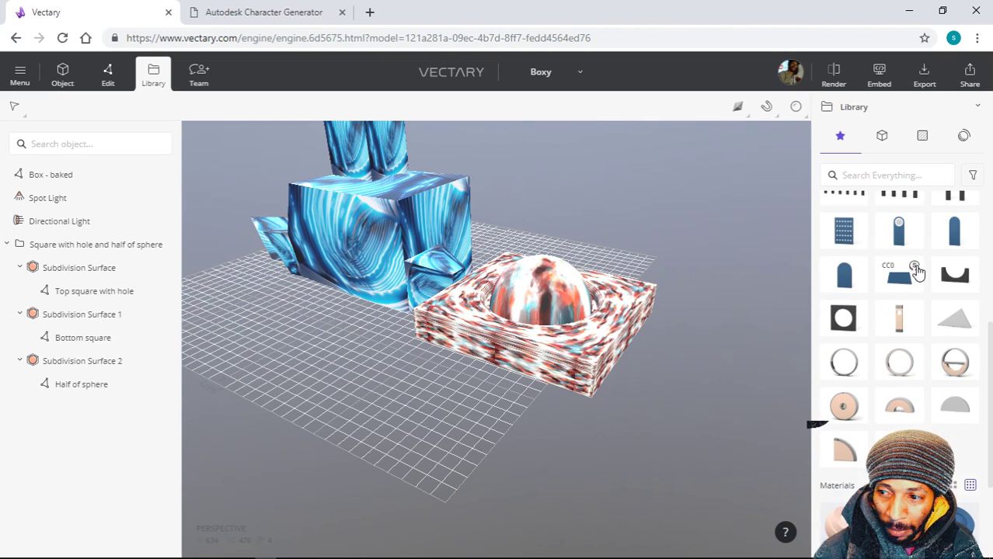
{"action": "scroll", "coordinate": [895, 333], "scroll_direction": "down", "scroll_amount": 3}
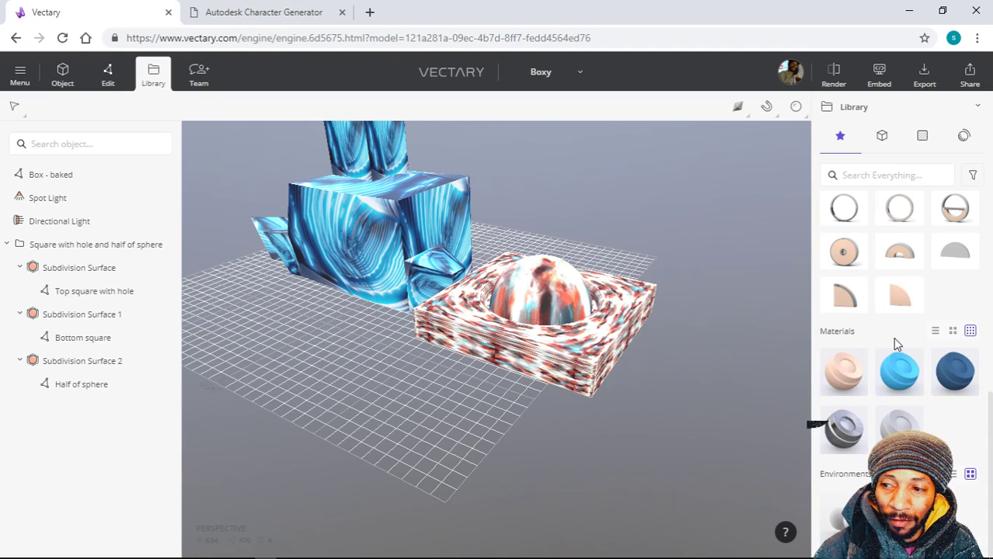
{"action": "scroll", "coordinate": [896, 307], "scroll_direction": "up", "scroll_amount": 3}
{"action": "scroll", "coordinate": [897, 334], "scroll_direction": "up", "scroll_amount": 5}
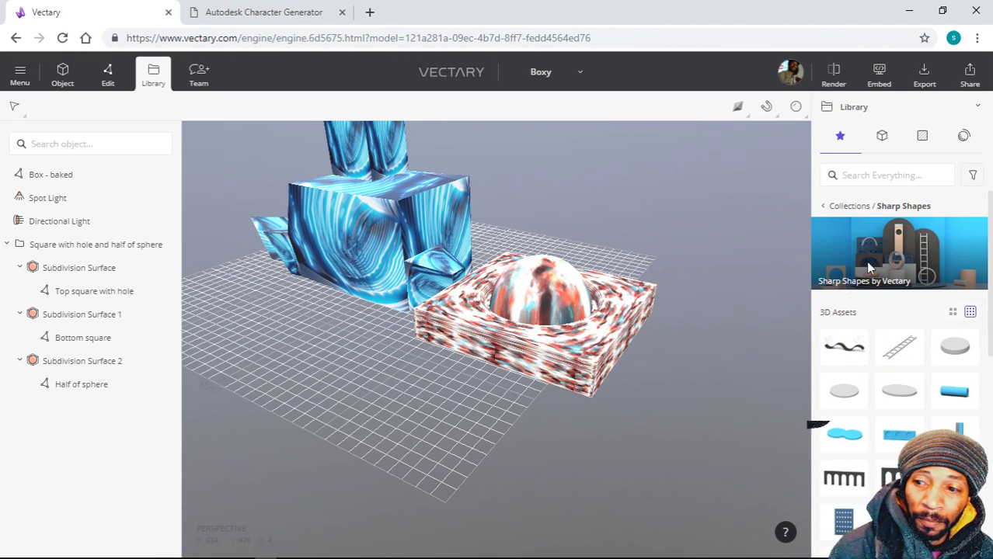
{"action": "left_click", "coordinate": [825, 206]}
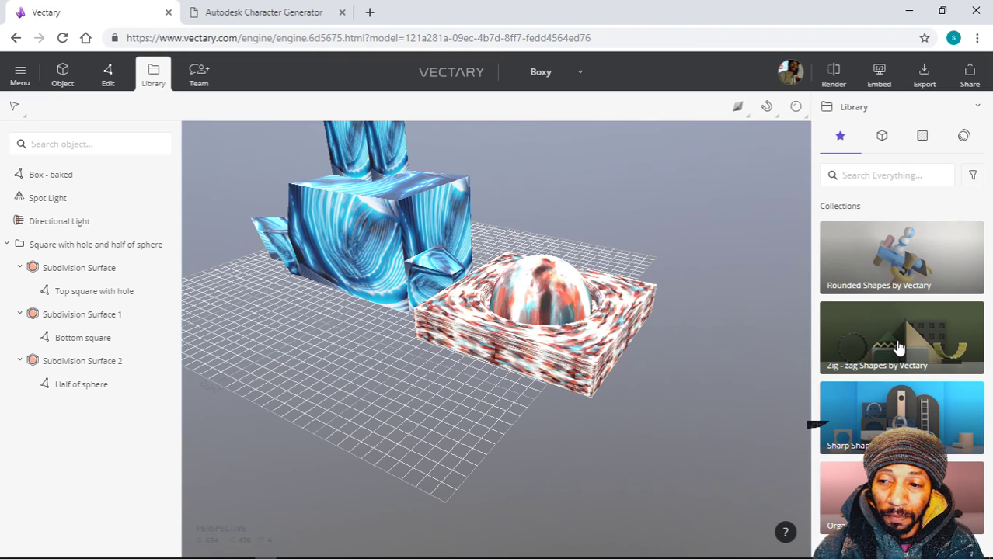
- Review the available 3D export formats and view the Boxy scene from the character's other side
{"action": "left_click", "coordinate": [923, 79]}
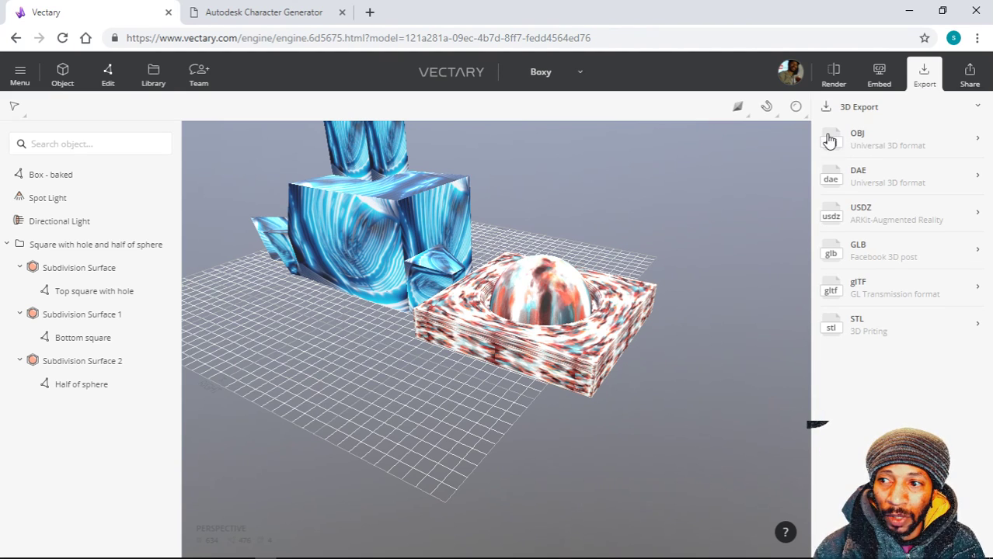
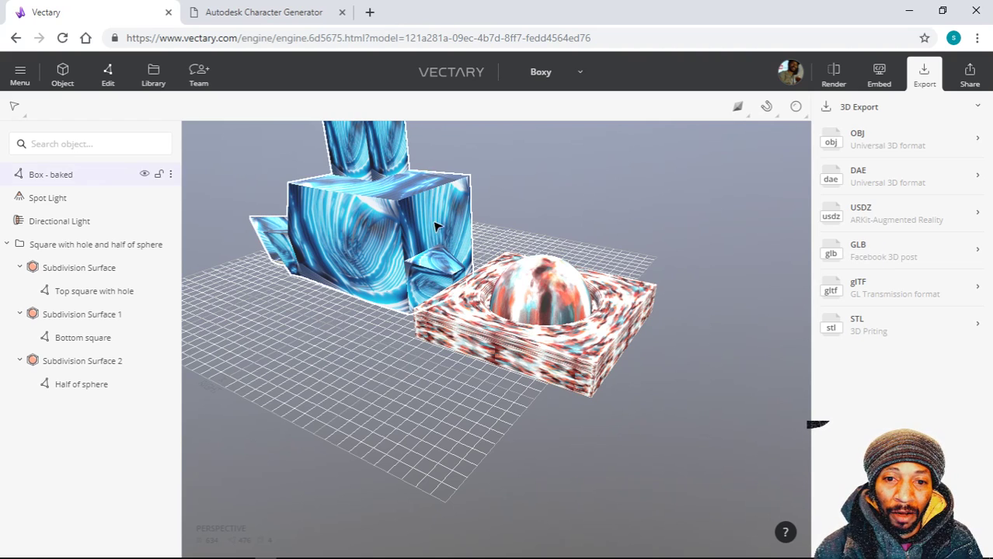
{"action": "scroll", "coordinate": [429, 376], "scroll_direction": "down", "scroll_amount": 1}
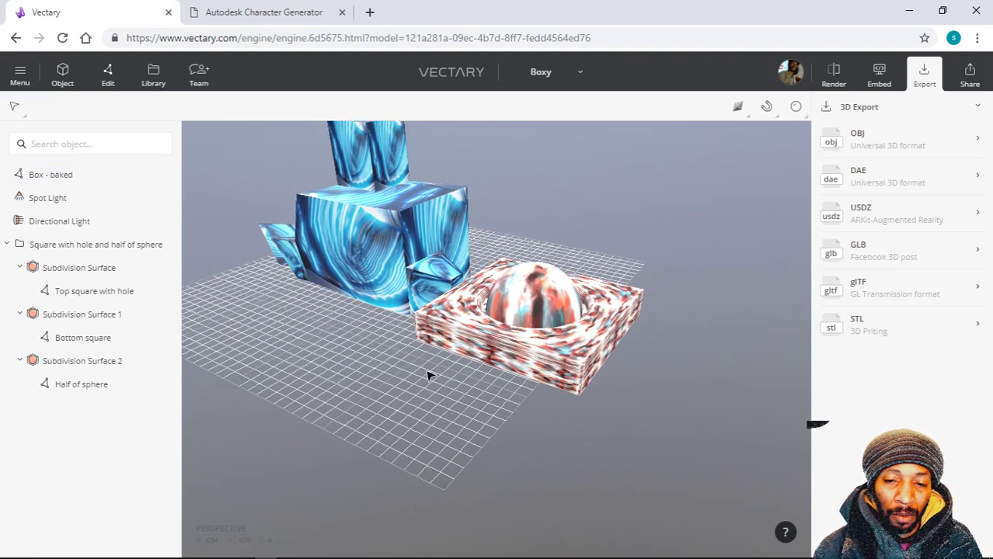
{"action": "scroll", "coordinate": [430, 376], "scroll_direction": "down", "scroll_amount": 1}
{"action": "left_click_drag", "start_coordinate": [405, 379], "coordinate": [534, 392]}
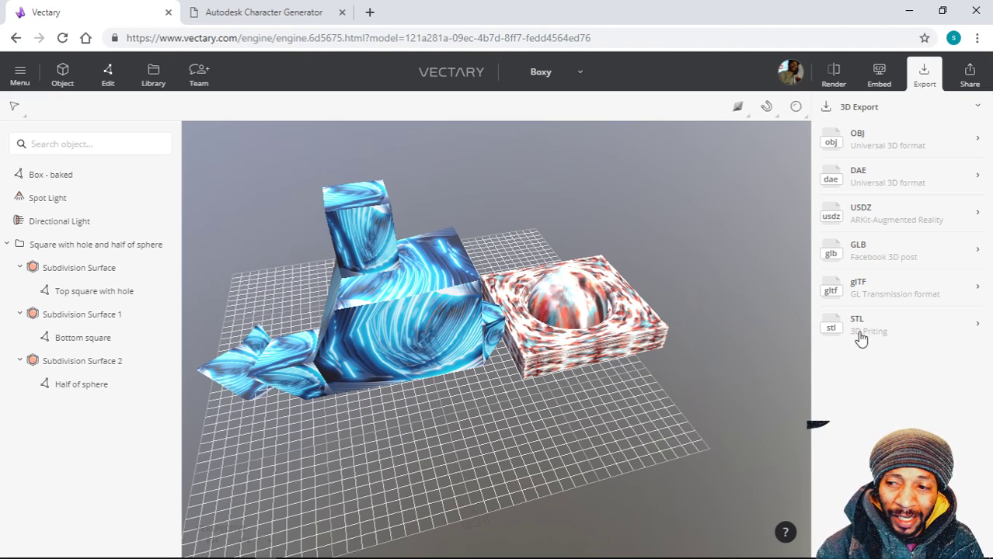
- Examine the STL export's texture size choices and the model, then return to the export format list
{"action": "left_click", "coordinate": [967, 327]}
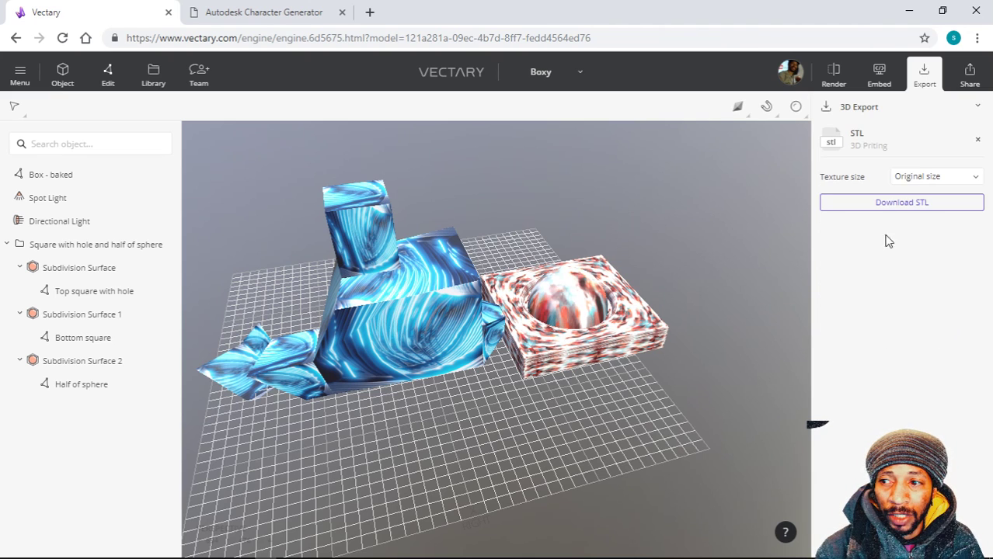
{"action": "left_click", "coordinate": [942, 179]}
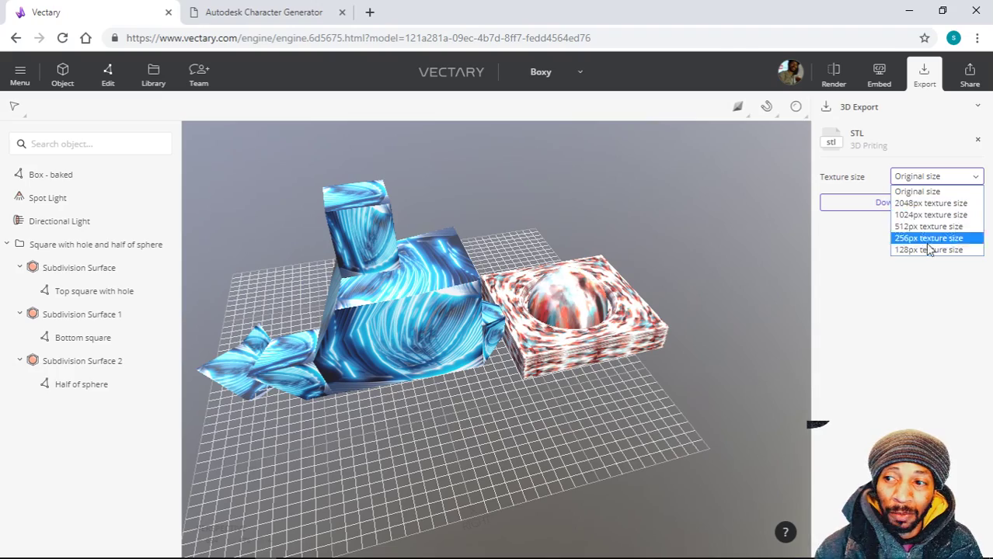
{"action": "left_click", "coordinate": [891, 302]}
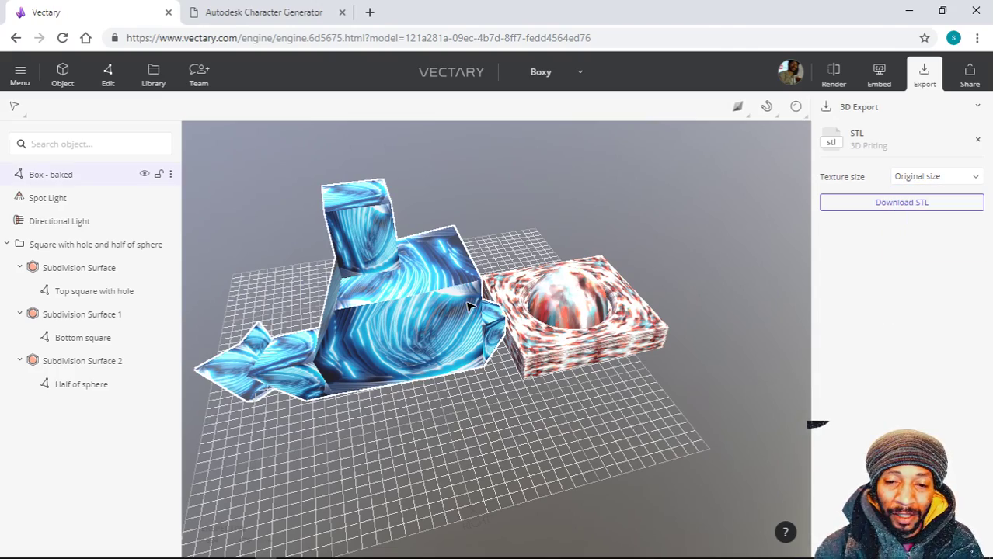
{"action": "mouse_move", "coordinate": [471, 307]}
{"action": "left_mouse_down"}
{"action": "mouse_move", "coordinate": [497, 295]}
{"action": "mouse_move", "coordinate": [460, 306]}
{"action": "left_mouse_up"}
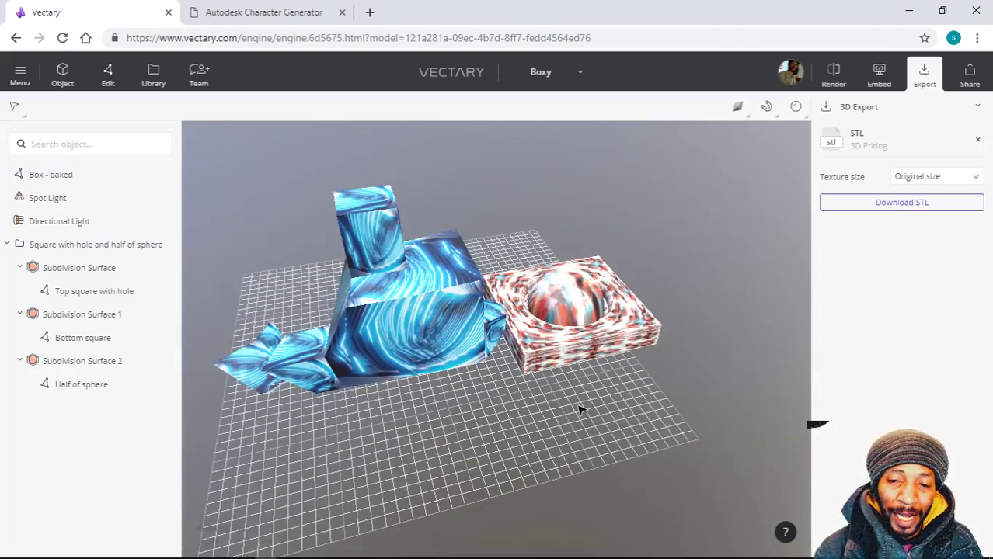
{"action": "left_click_drag", "start_coordinate": [579, 408], "coordinate": [572, 381]}
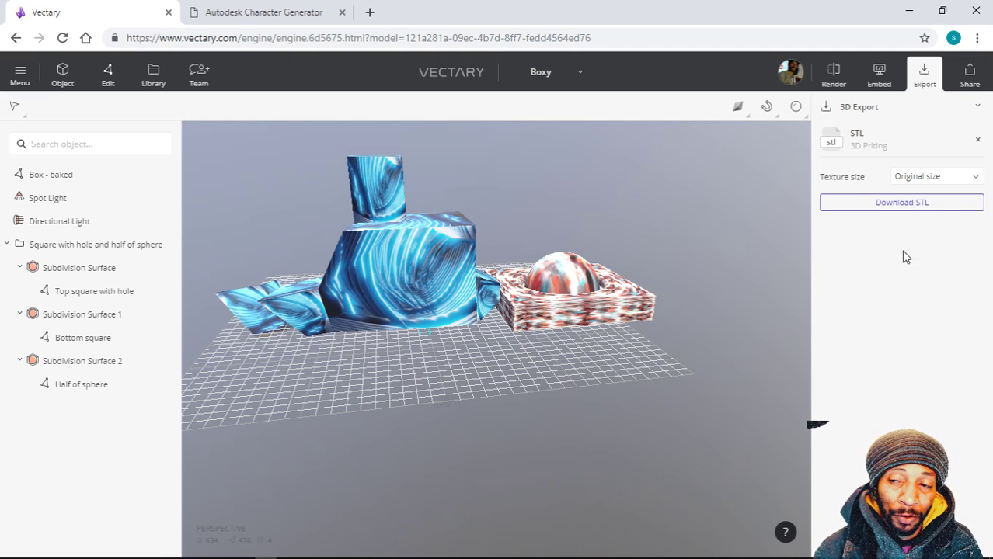
{"action": "left_click", "coordinate": [977, 142]}
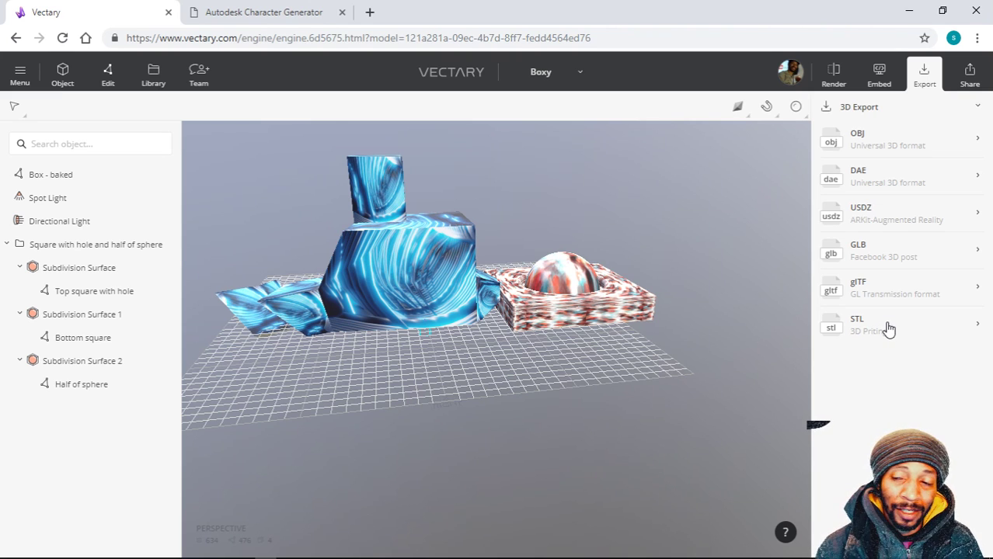
- Review the OBJ export settings and view the Boxy scene from another angle, then return to the export format list
{"action": "left_click", "coordinate": [885, 138]}
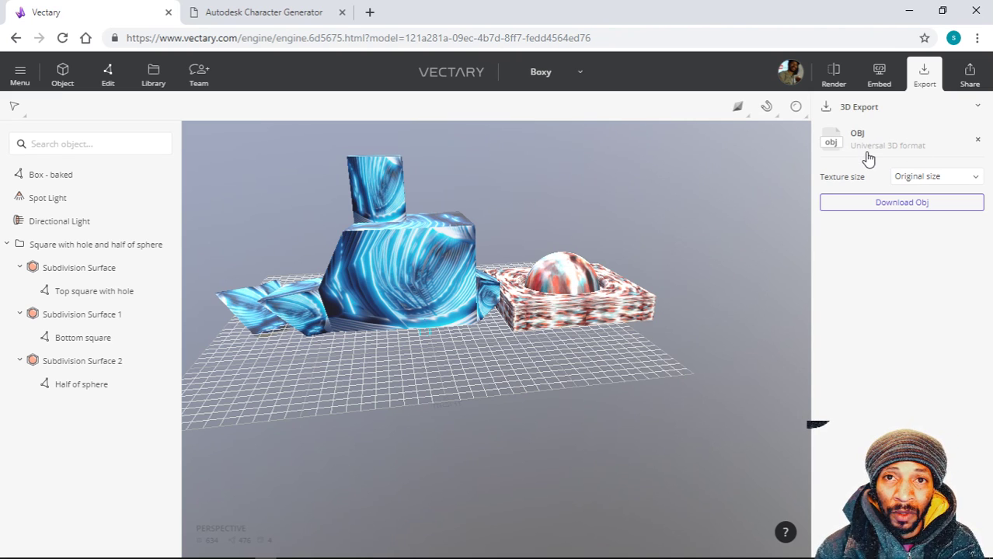
{"action": "left_click", "coordinate": [437, 286]}
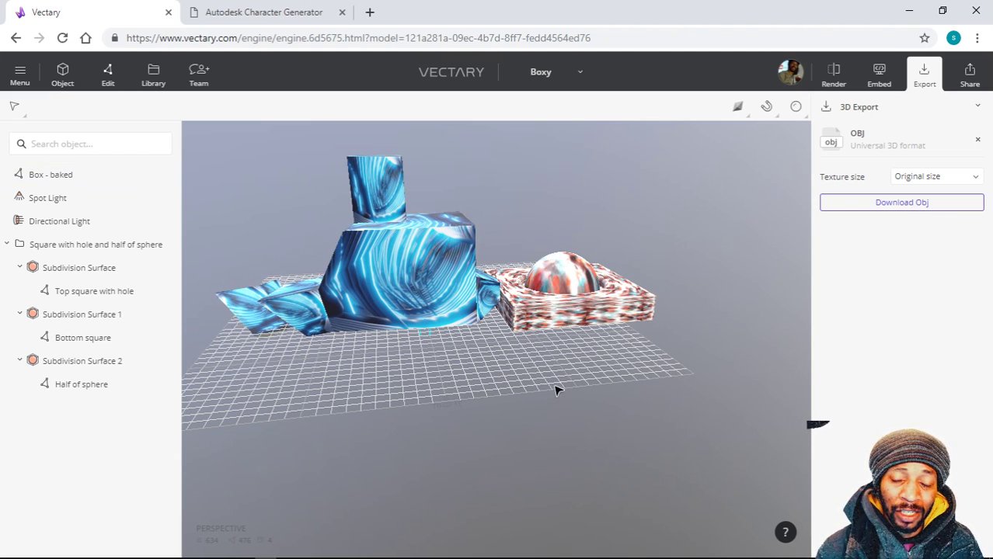
{"action": "left_click_drag", "start_coordinate": [556, 390], "coordinate": [425, 417]}
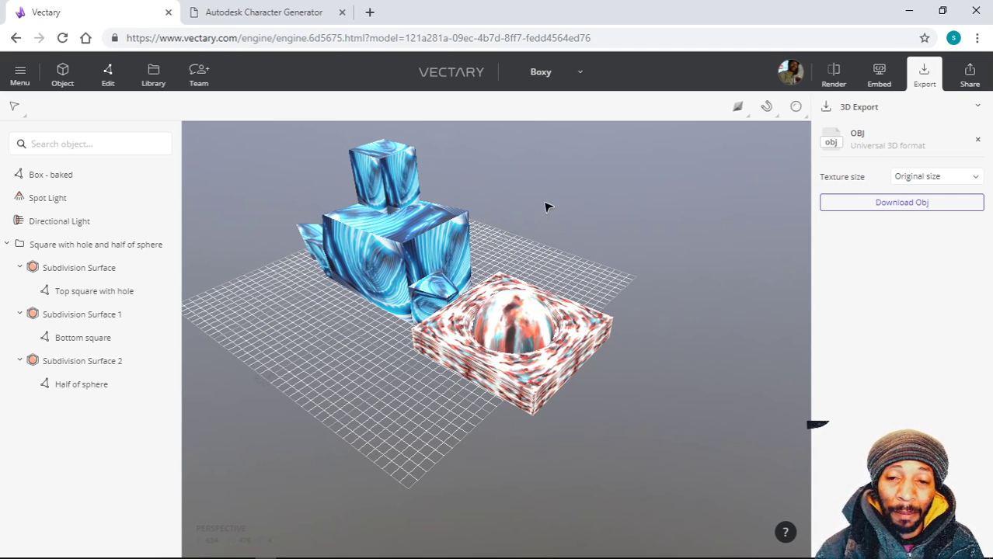
{"action": "left_click", "coordinate": [977, 140]}
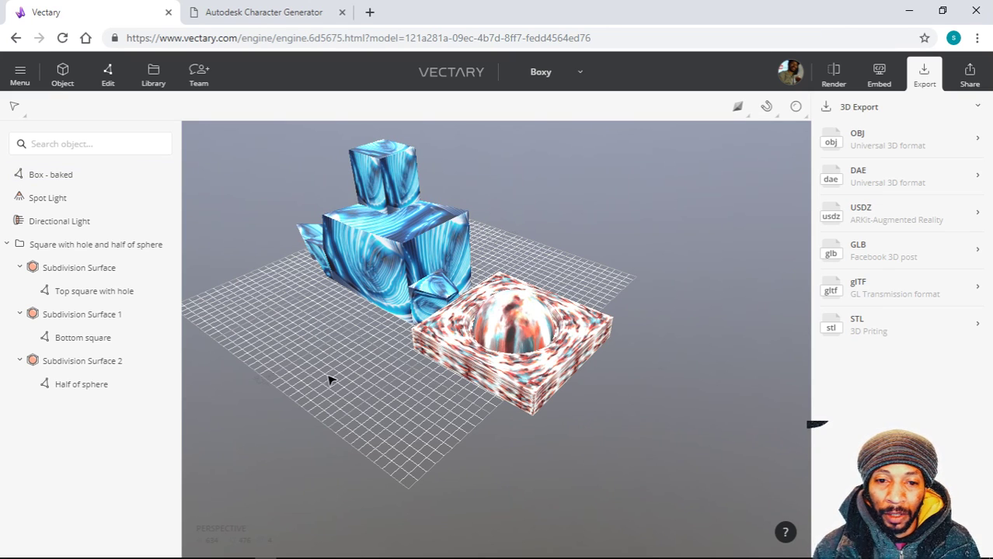
- Examine the box character and the square with the half sphere from several angles and distances
{"action": "scroll", "coordinate": [332, 376], "scroll_direction": "down", "scroll_amount": 3}
{"action": "left_click_drag", "start_coordinate": [336, 373], "coordinate": [456, 369]}
{"action": "scroll", "coordinate": [457, 369], "scroll_direction": "up", "scroll_amount": 5}
{"action": "mouse_move", "coordinate": [391, 374]}
{"action": "left_mouse_down"}
{"action": "mouse_move", "coordinate": [450, 393]}
{"action": "mouse_move", "coordinate": [439, 278]}
{"action": "mouse_move", "coordinate": [491, 400]}
{"action": "mouse_move", "coordinate": [401, 375]}
{"action": "left_mouse_up"}
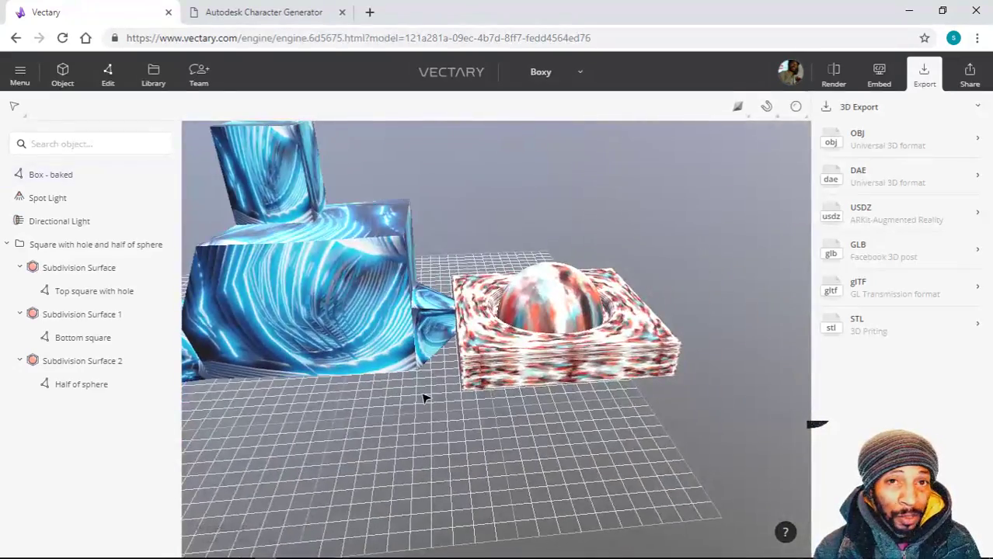
{"action": "scroll", "coordinate": [404, 400], "scroll_direction": "down", "scroll_amount": 3}
{"action": "left_click_drag", "start_coordinate": [494, 255], "coordinate": [351, 279]}
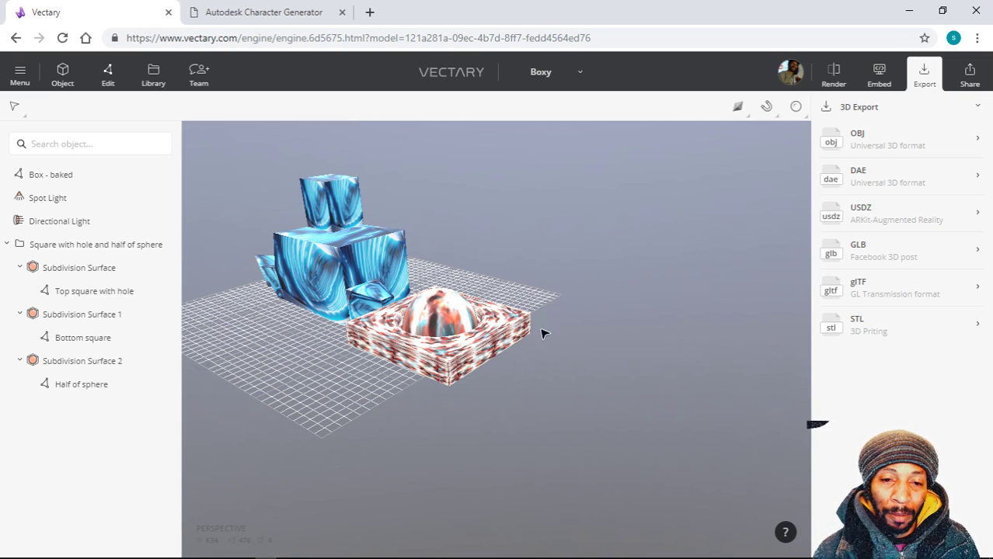
{"action": "scroll", "coordinate": [317, 384], "scroll_direction": "up", "scroll_amount": 2}
{"action": "left_click_drag", "start_coordinate": [317, 384], "coordinate": [468, 387]}
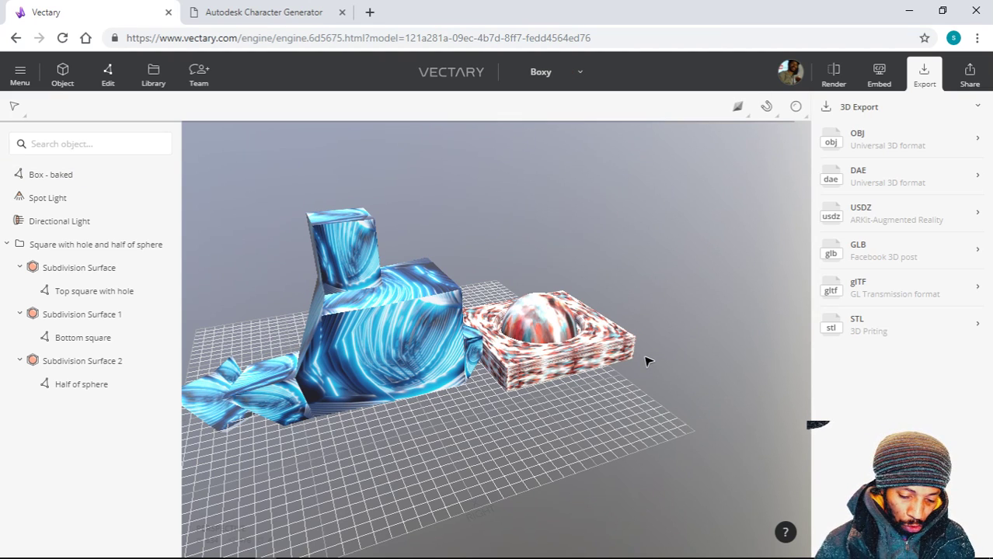
- Minimize the browser, resume the mirrored phone display in SideSync and expand it to full screen
{"action": "left_click", "coordinate": [911, 12]}
{"action": "left_click", "coordinate": [909, 10]}
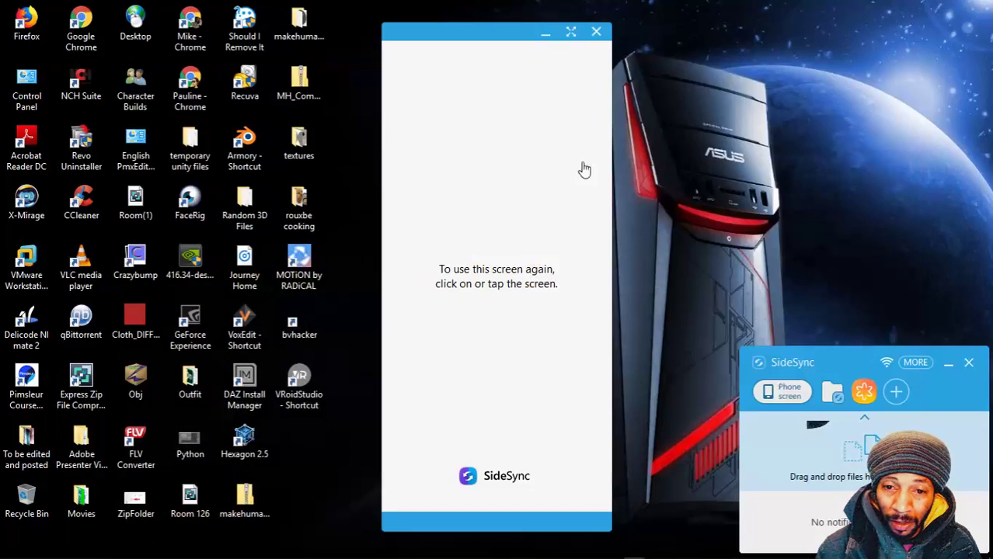
{"action": "left_click", "coordinate": [522, 288]}
{"action": "left_click", "coordinate": [520, 276]}
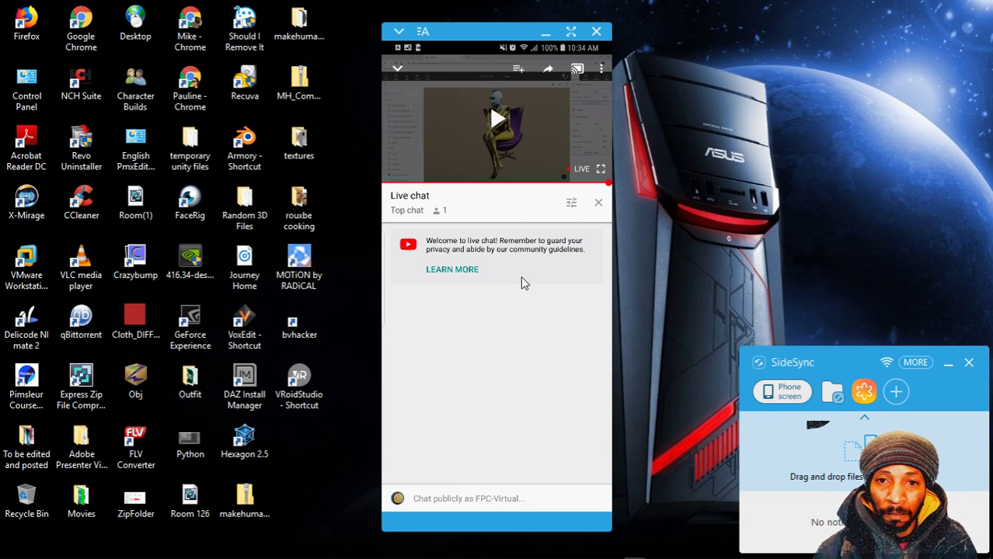
{"action": "left_click", "coordinate": [453, 207]}
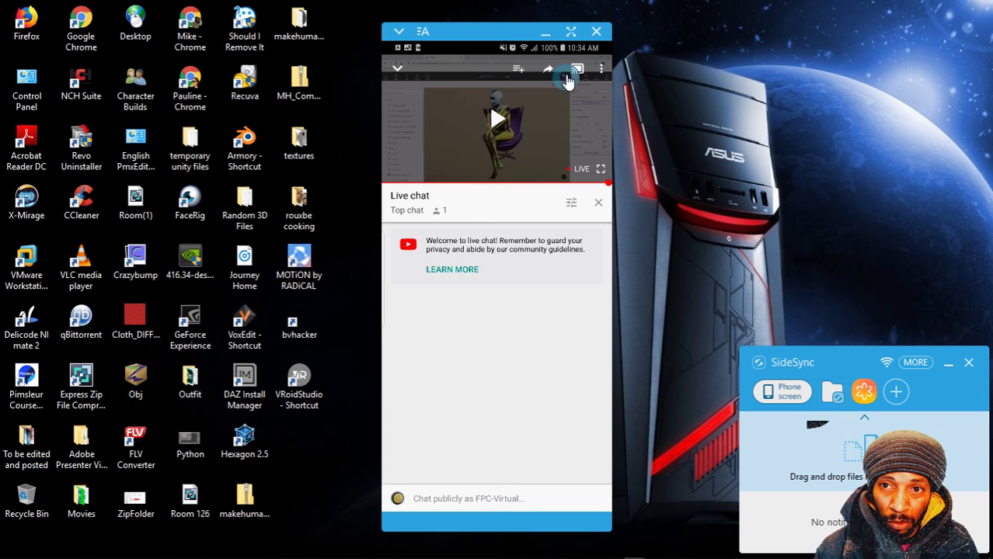
{"action": "left_click", "coordinate": [571, 31]}
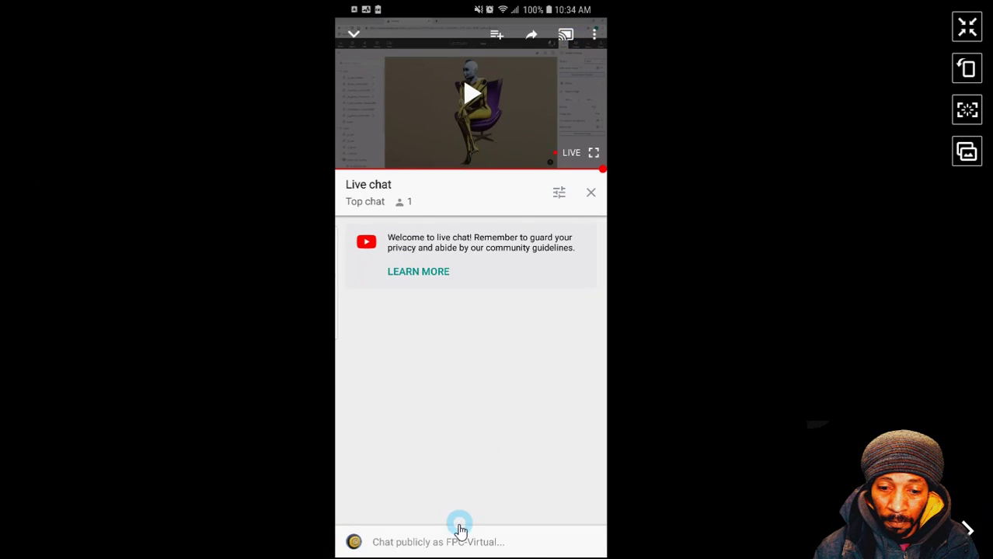
- Leave the YouTube live chat for the phone's home screen and open the Vectary website in the phone's Chrome browser
{"action": "left_click_drag", "start_coordinate": [466, 539], "coordinate": [467, 403]}
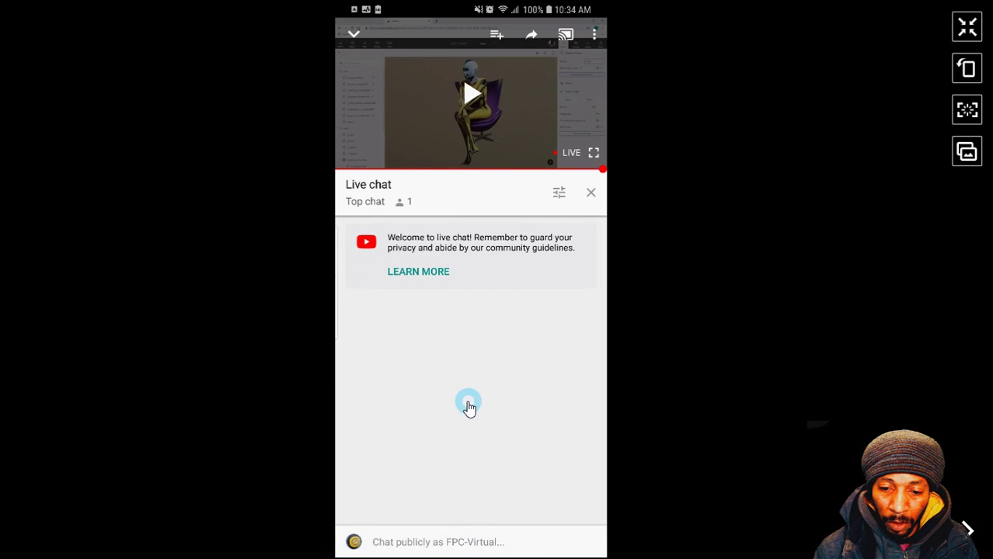
{"action": "left_click", "coordinate": [470, 542]}
{"action": "mouse_move", "coordinate": [497, 462]}
{"action": "left_mouse_down"}
{"action": "mouse_move", "coordinate": [513, 446]}
{"action": "mouse_move", "coordinate": [421, 305]}
{"action": "left_mouse_up"}
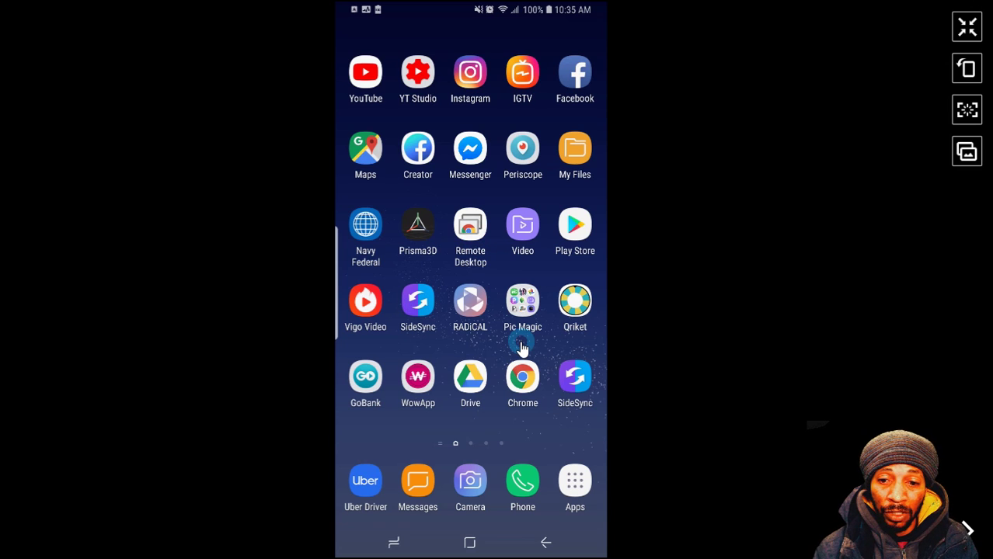
{"action": "left_click", "coordinate": [513, 360]}
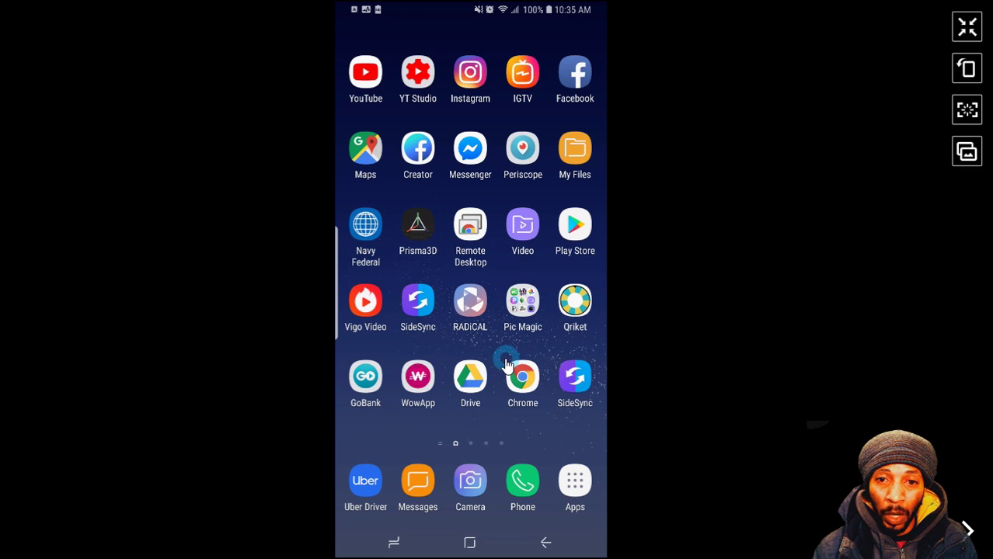
{"action": "left_click", "coordinate": [522, 383]}
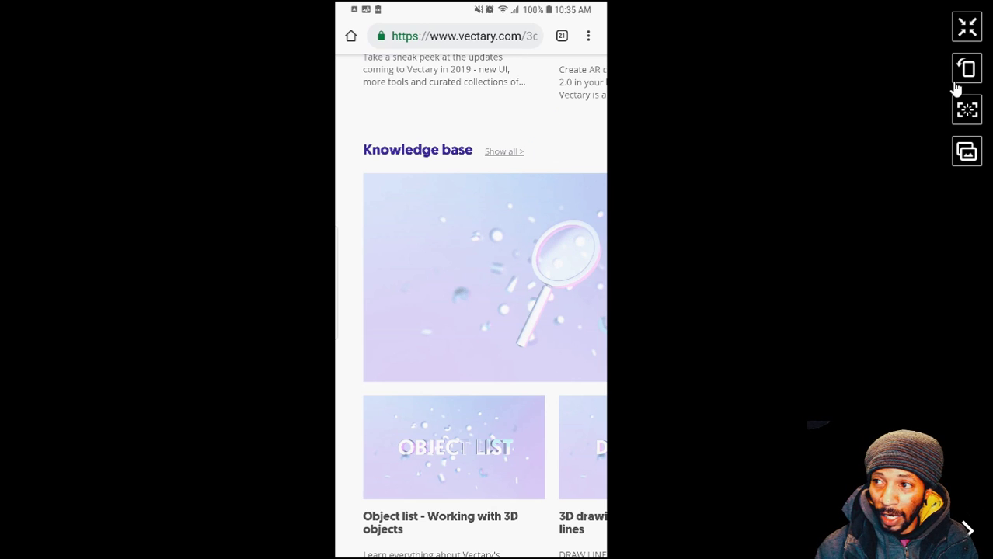
- Leave the full-screen phone mirror, hide and reopen the phone screen in SideSync, and expand it to full screen again
{"action": "left_click", "coordinate": [967, 31]}
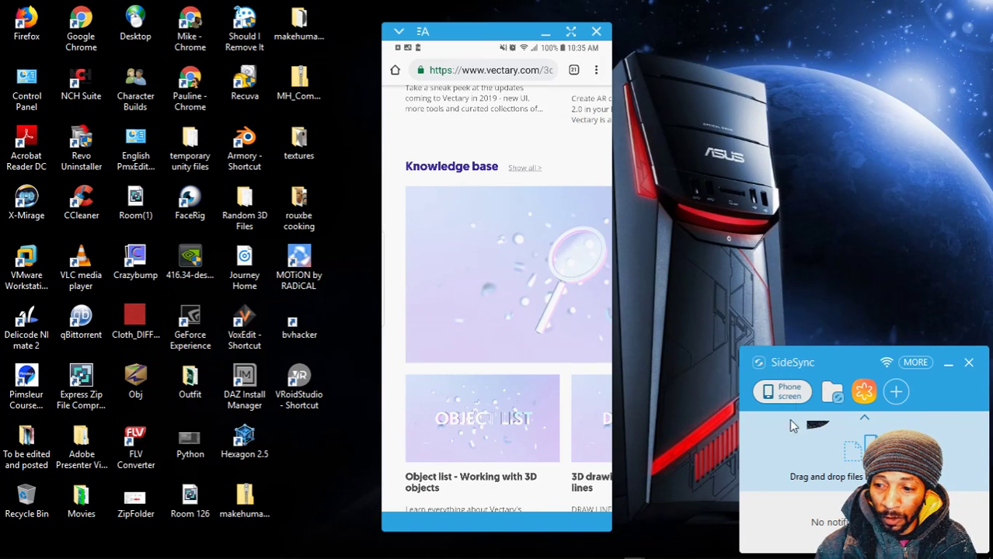
{"action": "left_click", "coordinate": [788, 393]}
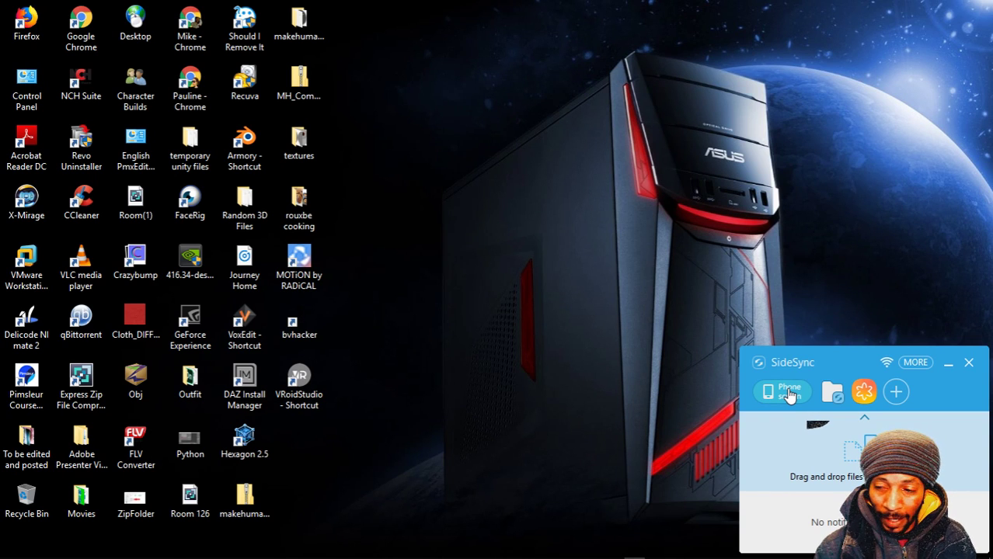
{"action": "left_click", "coordinate": [788, 393]}
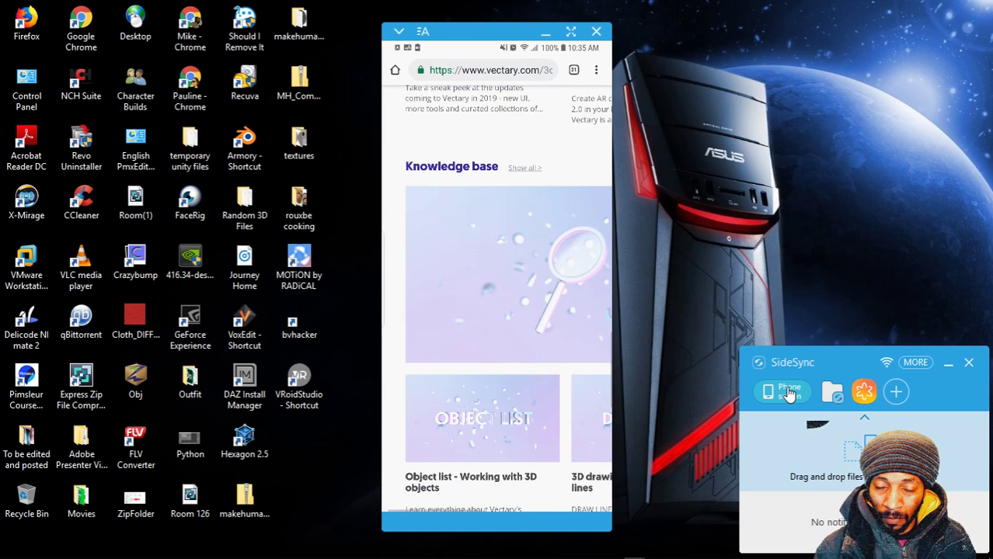
{"action": "left_click", "coordinate": [572, 35]}
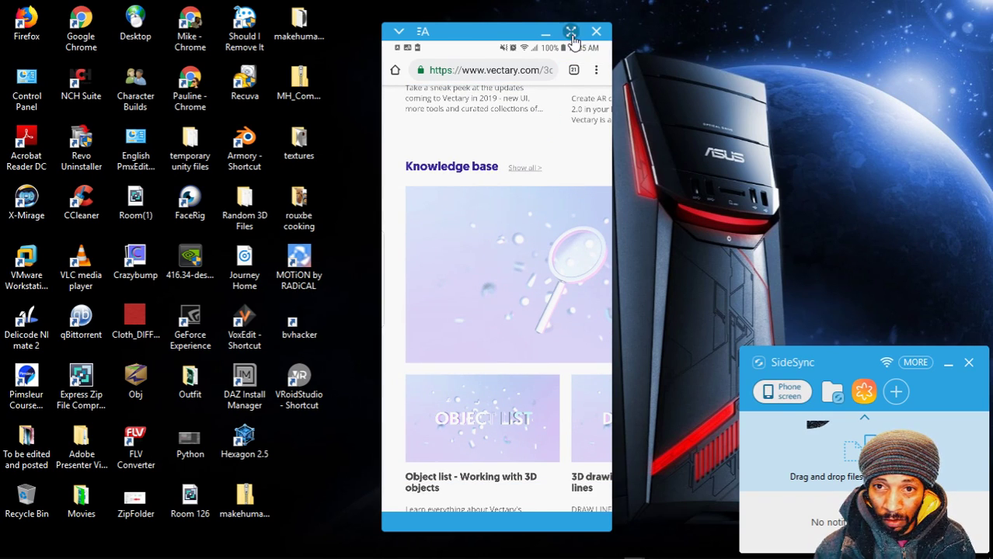
- Try to turn on auto rotate in the phone's quick settings, and return to the Vectary tab in Chrome
{"action": "left_click_drag", "start_coordinate": [556, 27], "coordinate": [532, 215]}
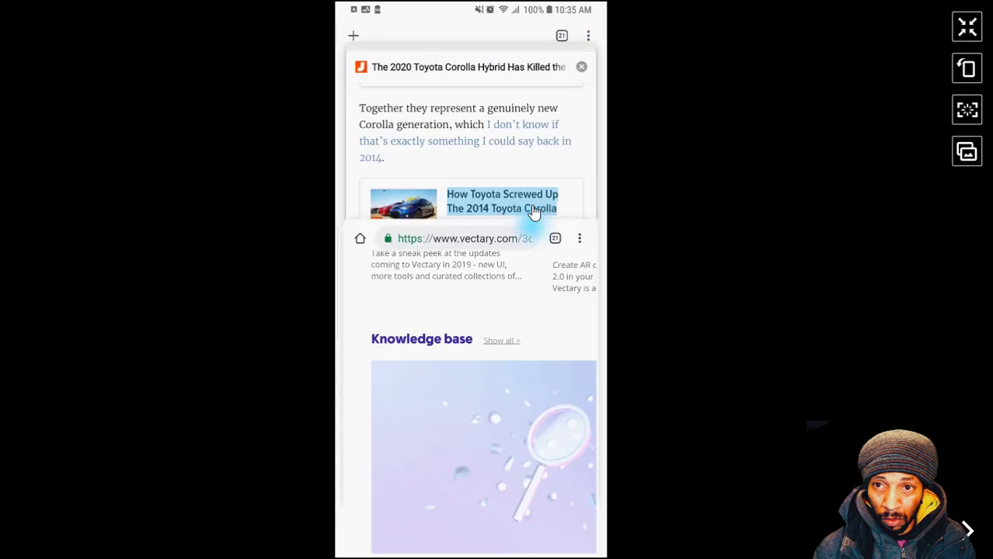
{"action": "left_click_drag", "start_coordinate": [558, 7], "coordinate": [547, 216]}
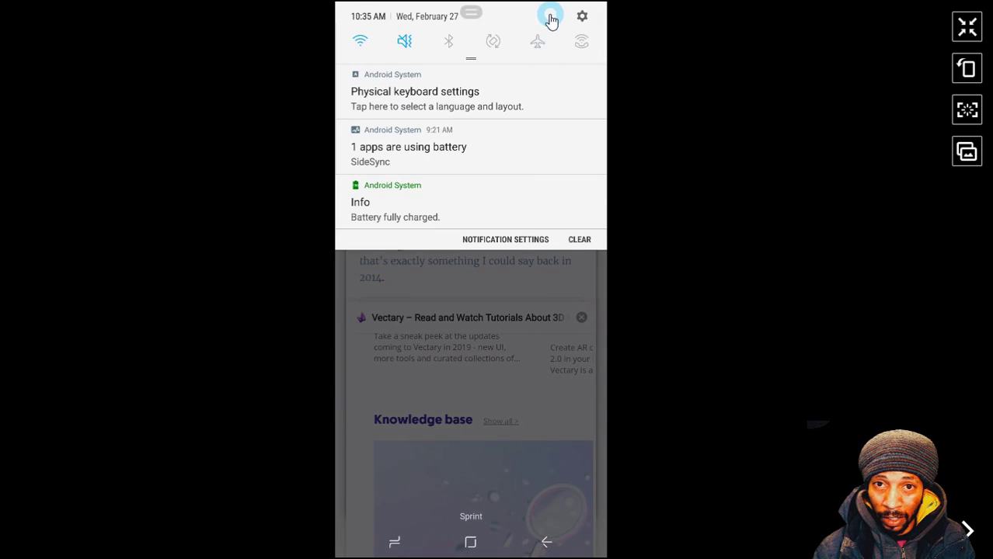
{"action": "left_click", "coordinate": [492, 42]}
{"action": "left_click", "coordinate": [493, 44]}
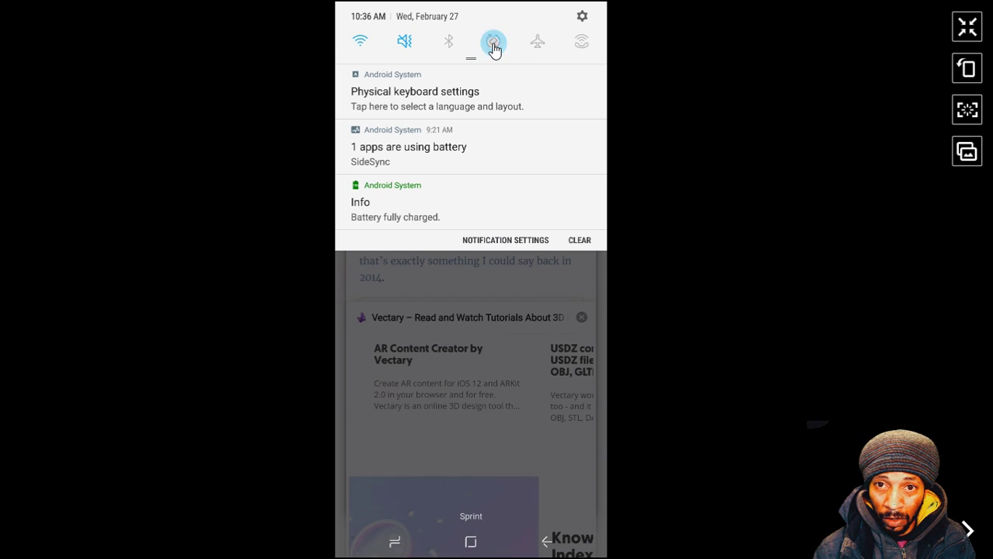
{"action": "left_click", "coordinate": [494, 43]}
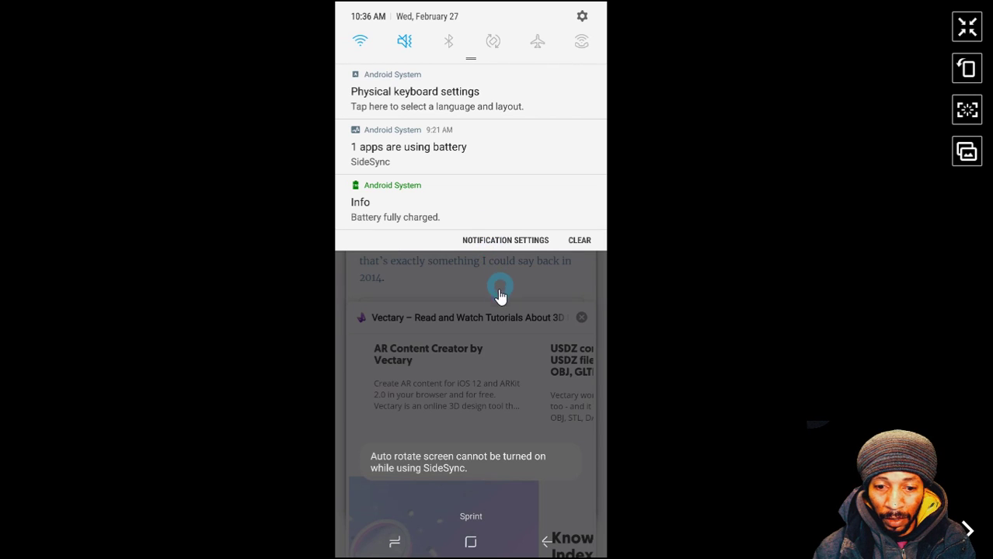
{"action": "left_click", "coordinate": [494, 45]}
{"action": "left_click", "coordinate": [494, 43]}
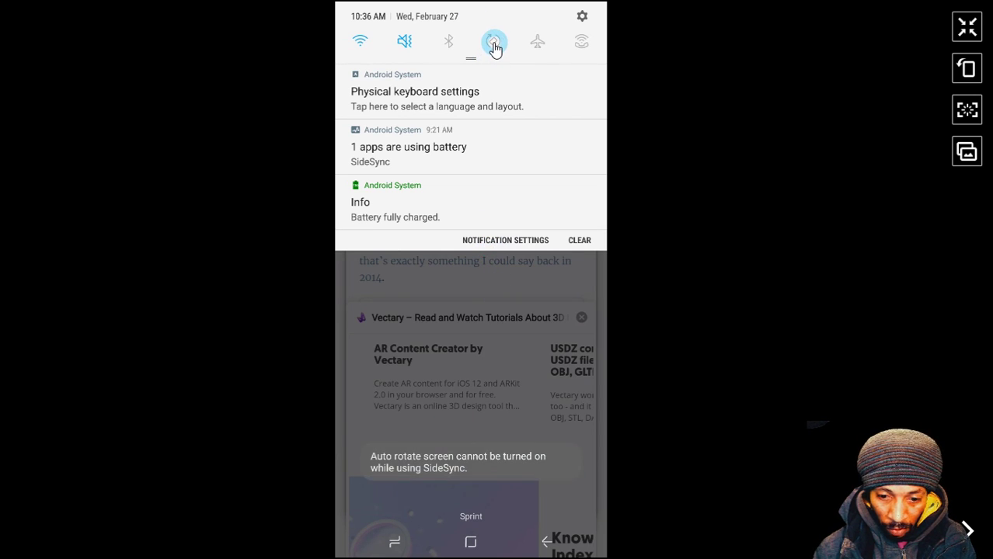
{"action": "left_click", "coordinate": [494, 45]}
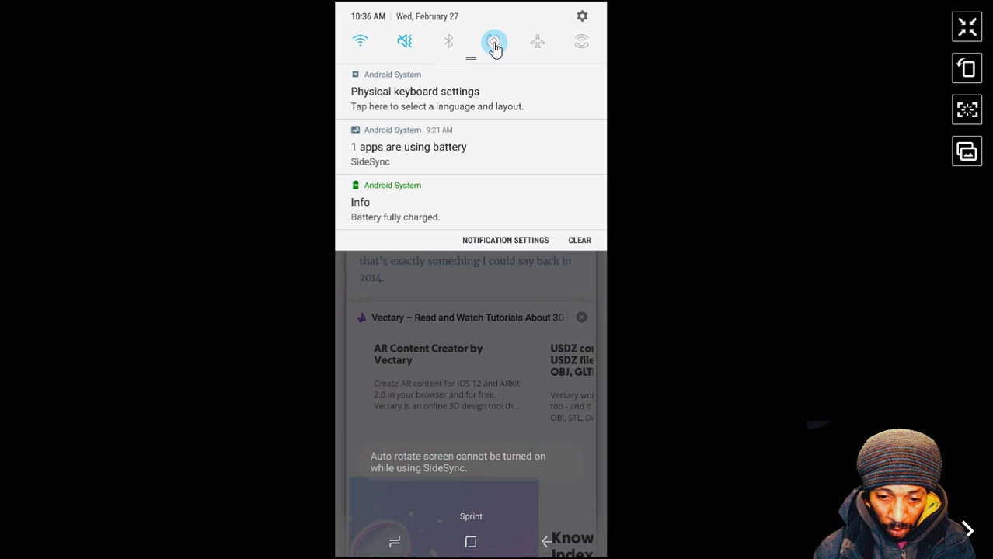
{"action": "left_click", "coordinate": [523, 223]}
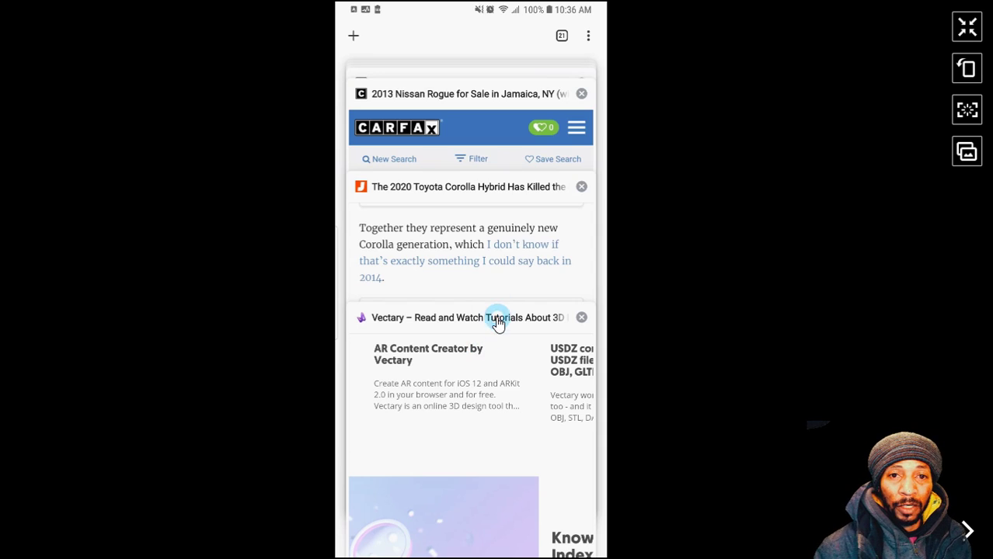
{"action": "left_click", "coordinate": [496, 319]}
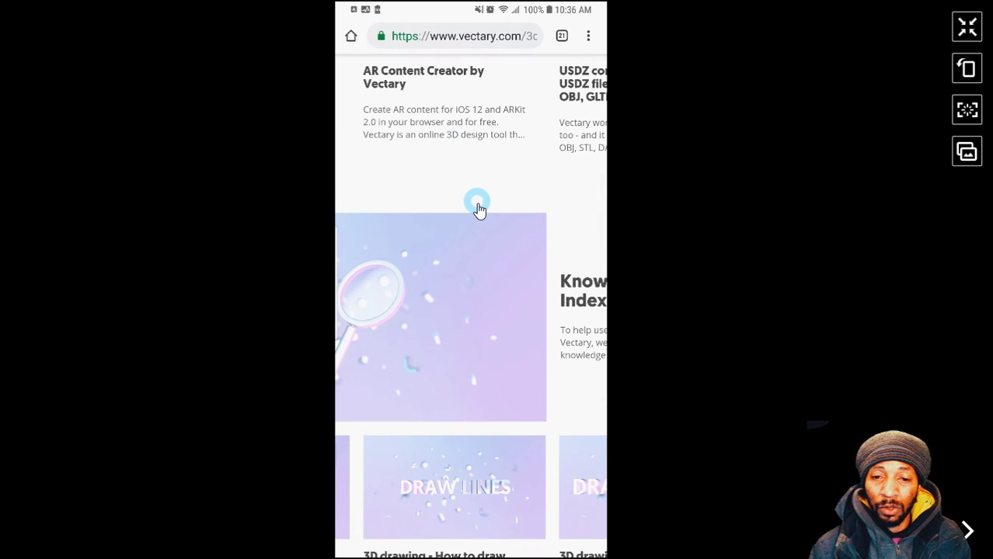
- Switch the Vectary learning page to the mobile version and back to the desktop site, checking the Desktop site option
{"action": "scroll", "coordinate": [479, 212], "scroll_direction": "down", "scroll_amount": 3}
{"action": "scroll", "coordinate": [480, 211], "scroll_direction": "up", "scroll_amount": 2}
{"action": "scroll", "coordinate": [479, 211], "scroll_direction": "up", "scroll_amount": 10}
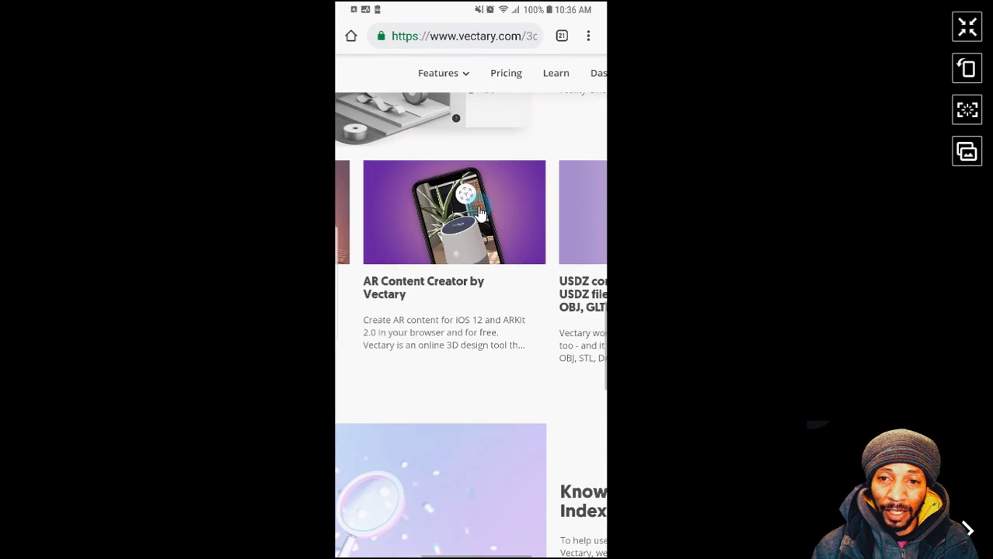
{"action": "scroll", "coordinate": [480, 215], "scroll_direction": "up", "scroll_amount": 10}
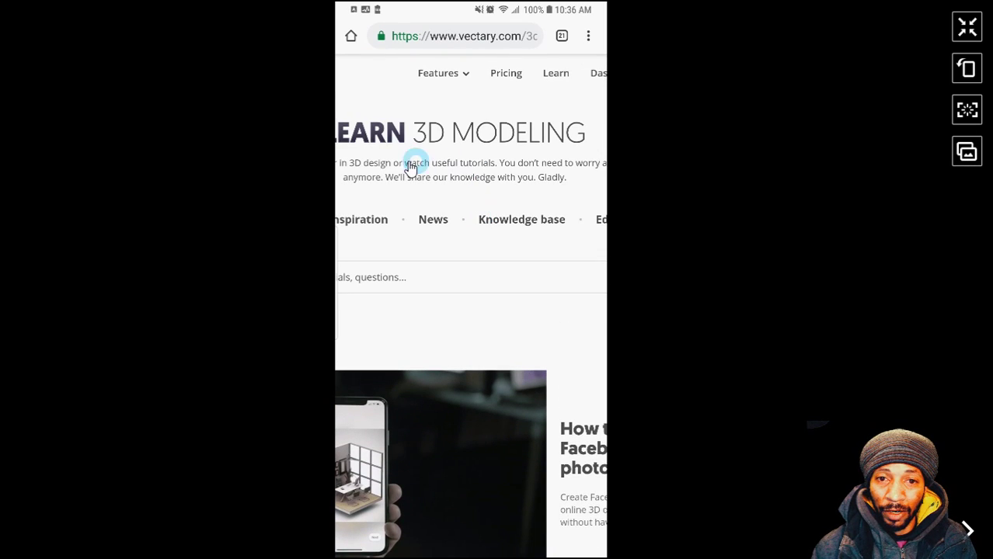
{"action": "left_click", "coordinate": [590, 38]}
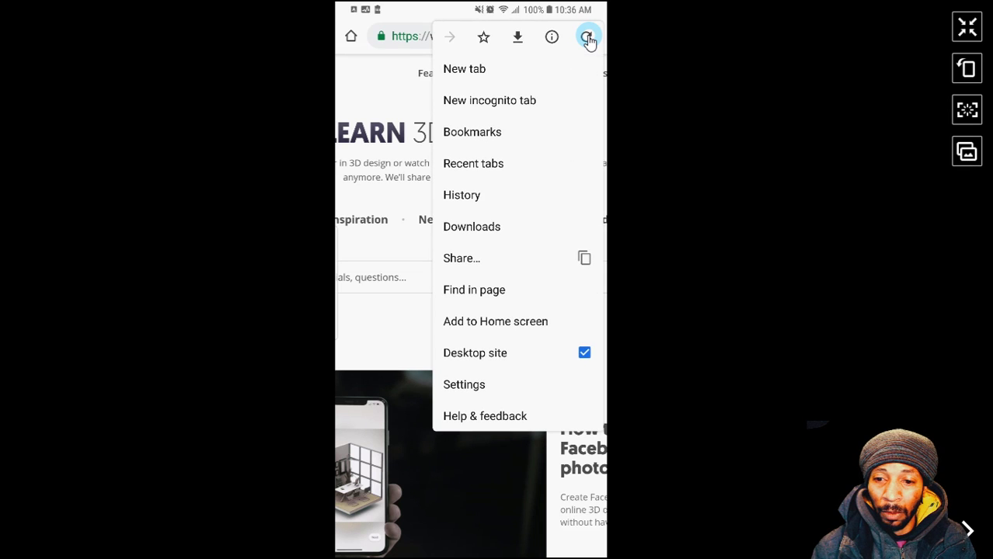
{"action": "left_click", "coordinate": [584, 353]}
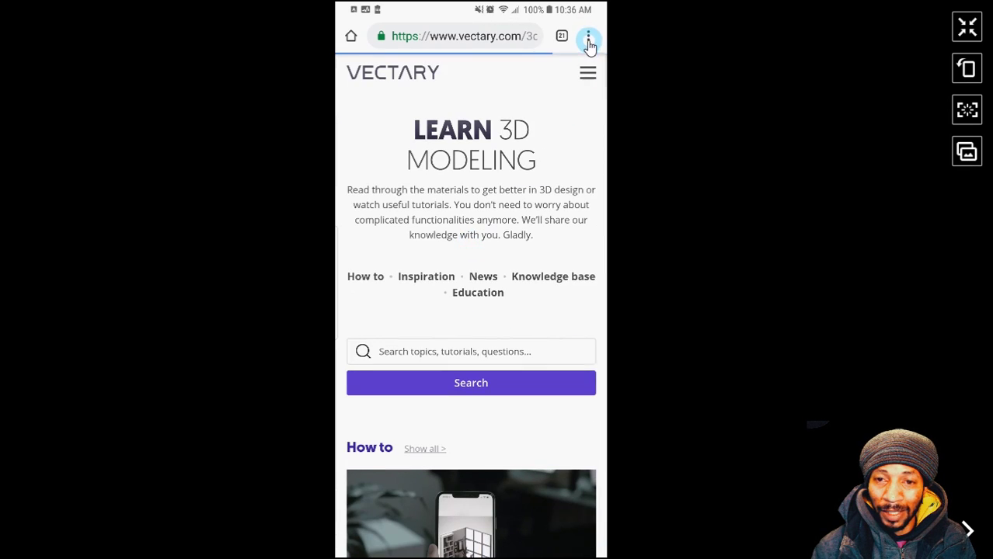
{"action": "left_click", "coordinate": [588, 37]}
{"action": "left_click", "coordinate": [594, 357]}
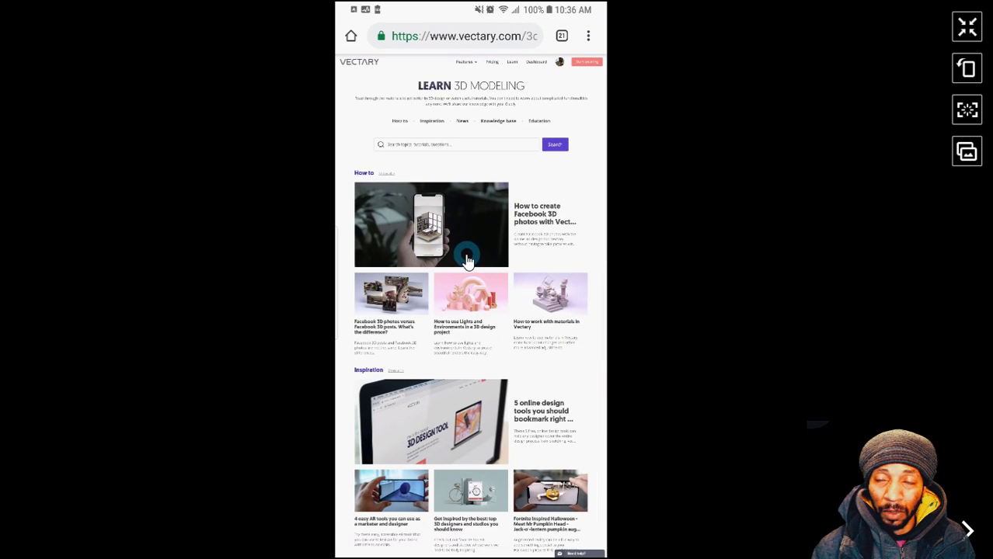
{"action": "left_click", "coordinate": [589, 42]}
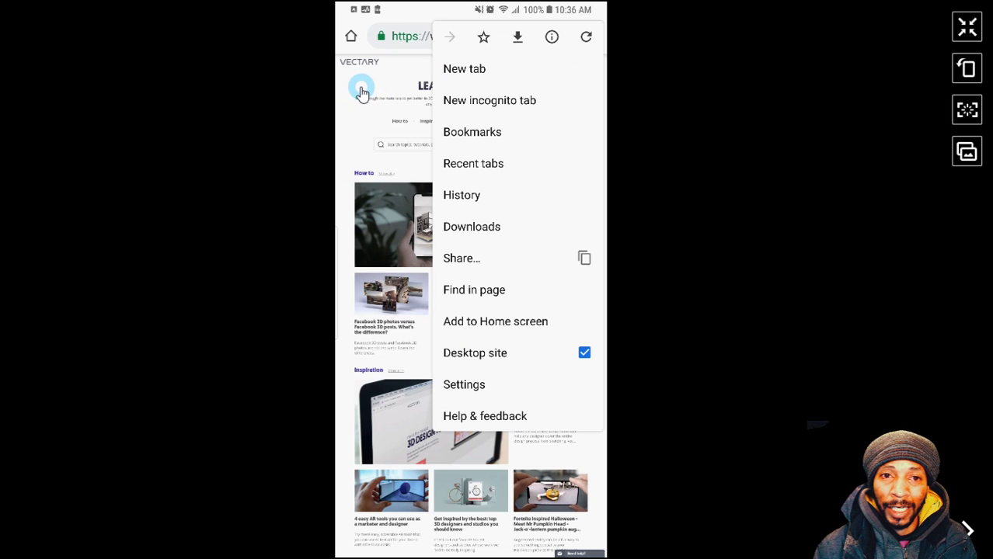
{"action": "left_click", "coordinate": [398, 83]}
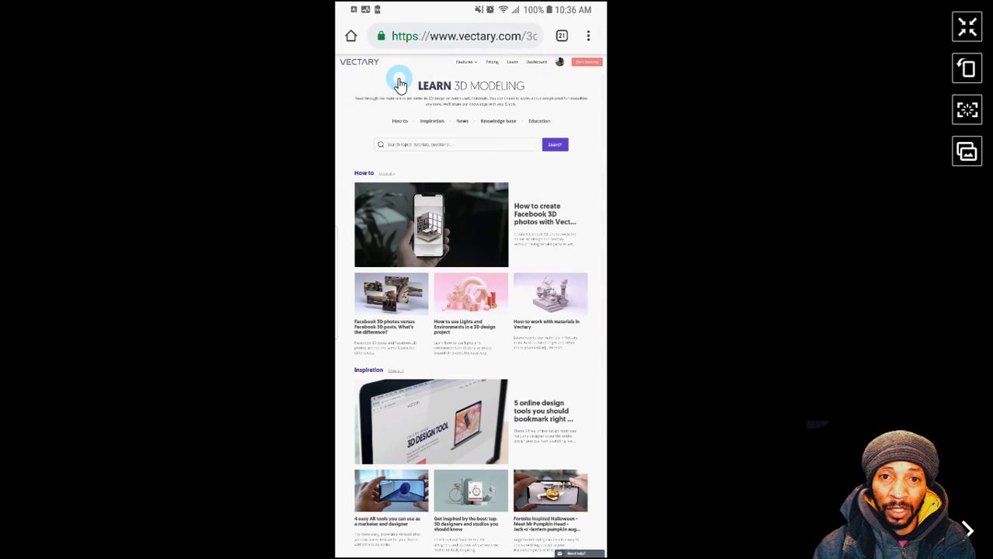
- Open the Vectary dashboard on the phone and load the project with the seated figure in yellow
{"action": "left_click", "coordinate": [537, 64]}
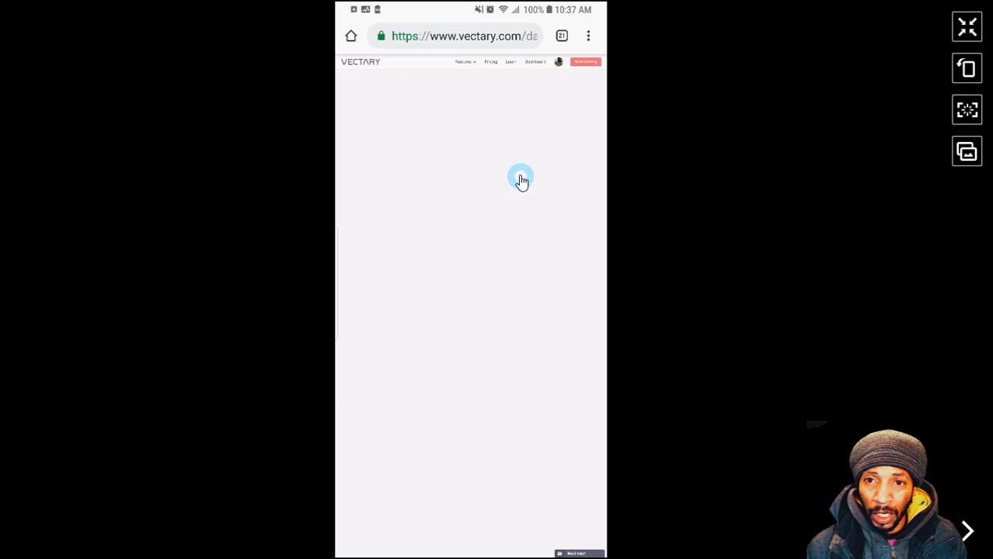
{"action": "left_click", "coordinate": [534, 64]}
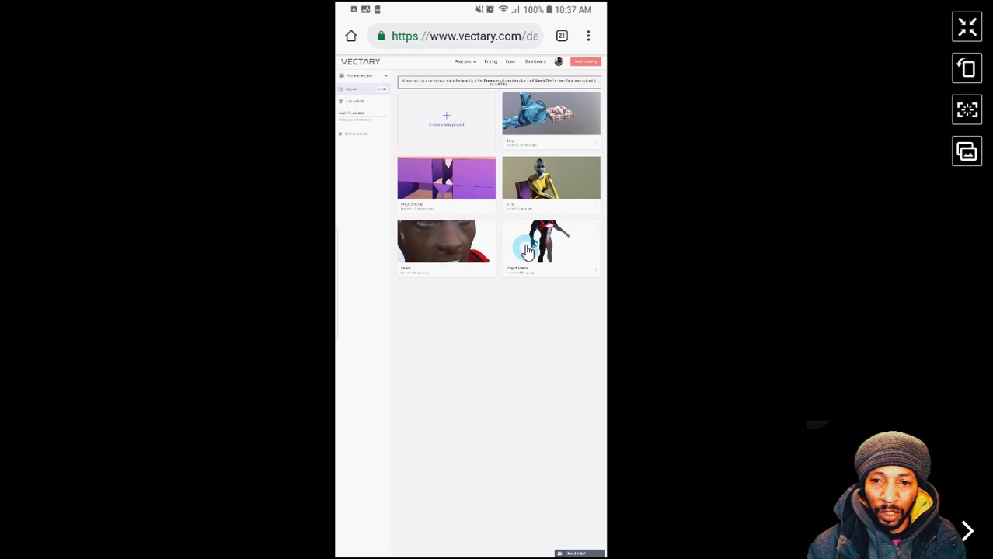
{"action": "left_click", "coordinate": [550, 184]}
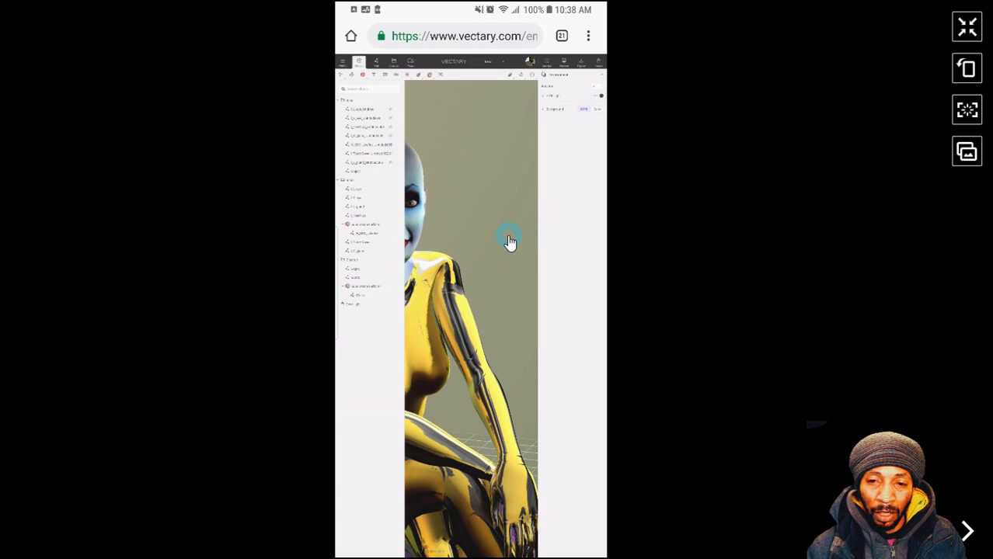
- View the seated figure on the purple chair from other angles, and collapse and expand the Environment settings
{"action": "left_click_drag", "start_coordinate": [510, 243], "coordinate": [495, 246]}
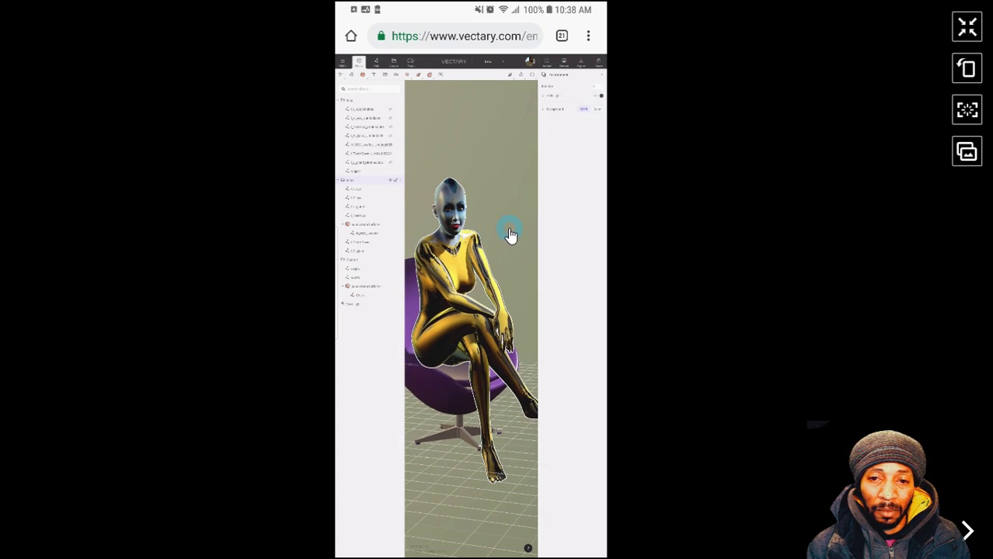
{"action": "left_click_drag", "start_coordinate": [526, 208], "coordinate": [488, 130]}
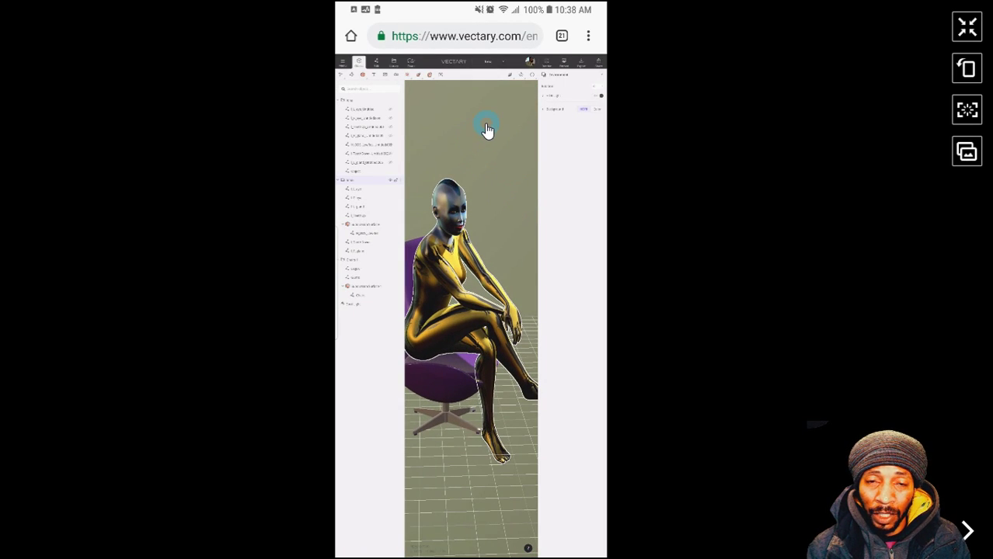
{"action": "left_click", "coordinate": [430, 77]}
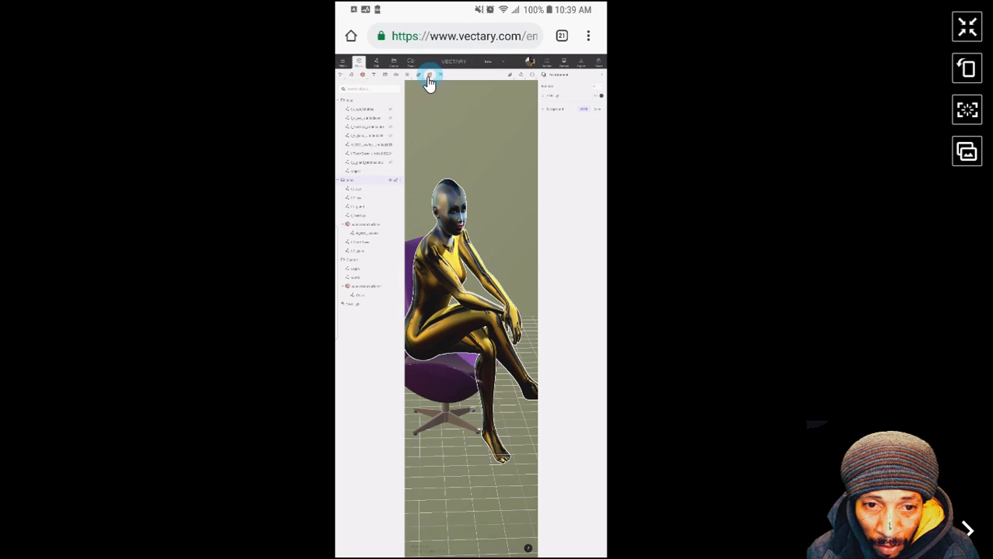
{"action": "left_click", "coordinate": [543, 75]}
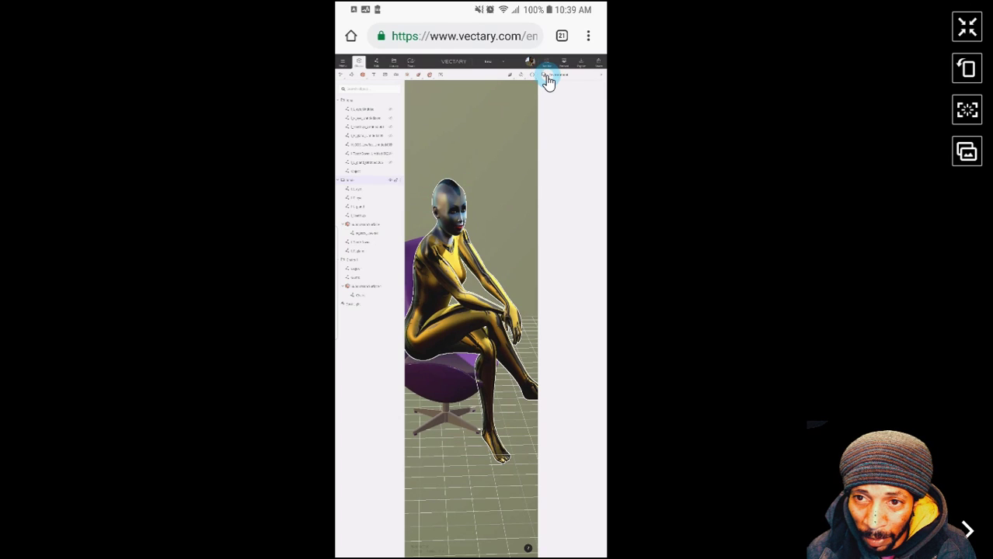
{"action": "left_click", "coordinate": [545, 75]}
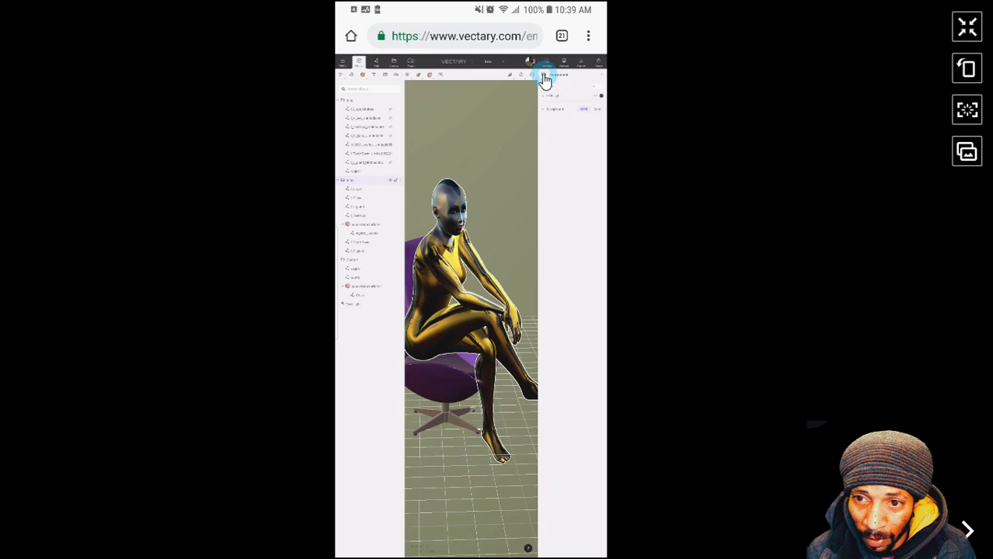
- Leave the full-screen phone mirror and switch to the Boxy project in Chrome on the computer
{"action": "left_click", "coordinate": [966, 30]}
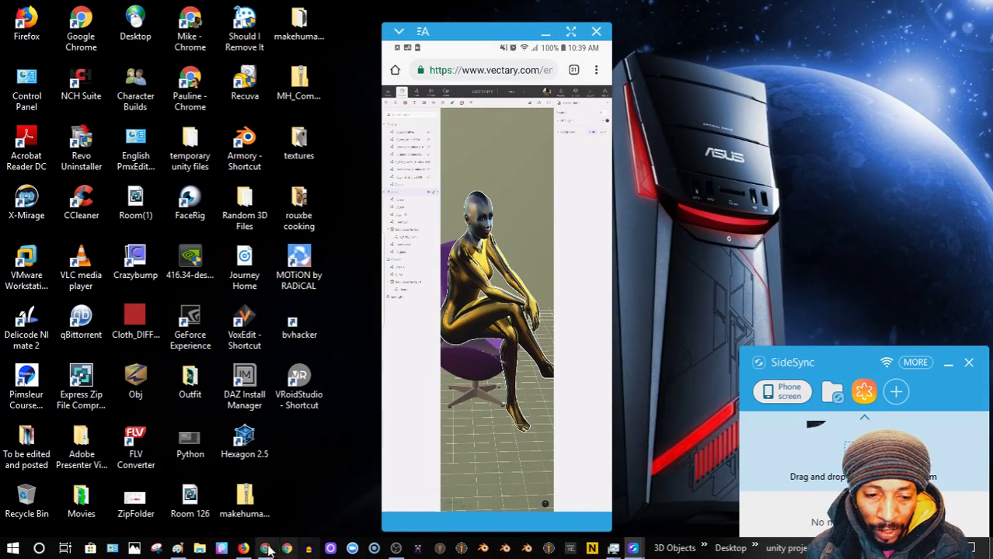
{"action": "left_click", "coordinate": [264, 551]}
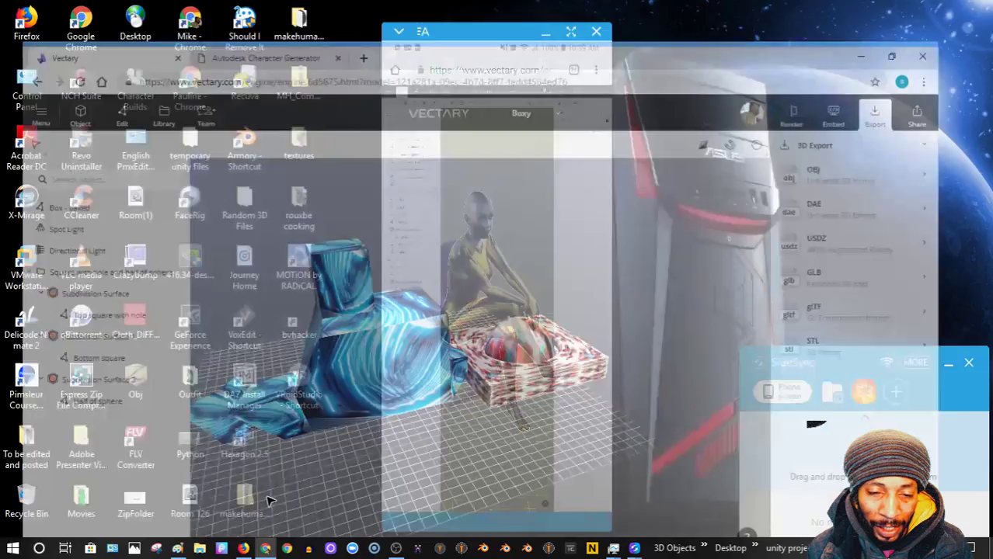
{"action": "mouse_move", "coordinate": [744, 121]}
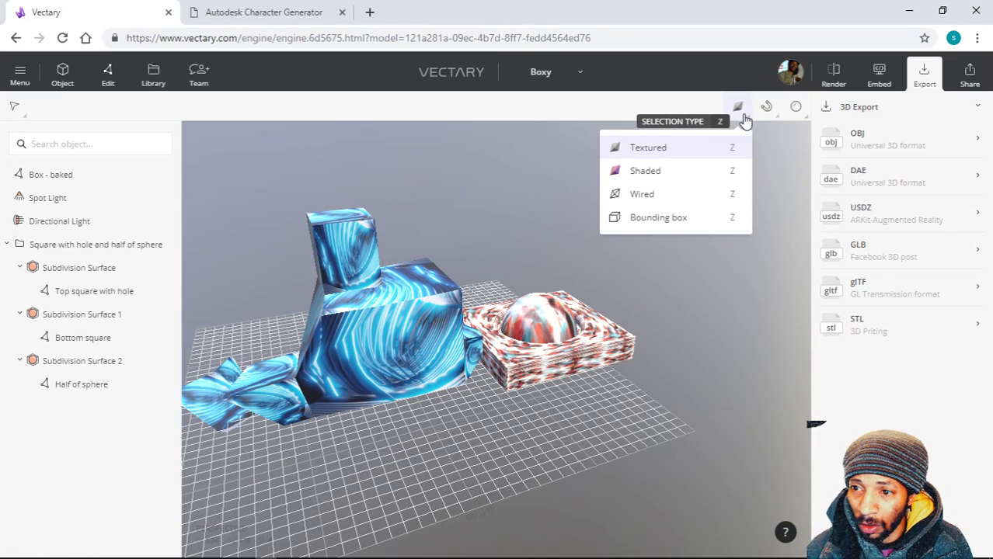
{"action": "mouse_move", "coordinate": [787, 113]}
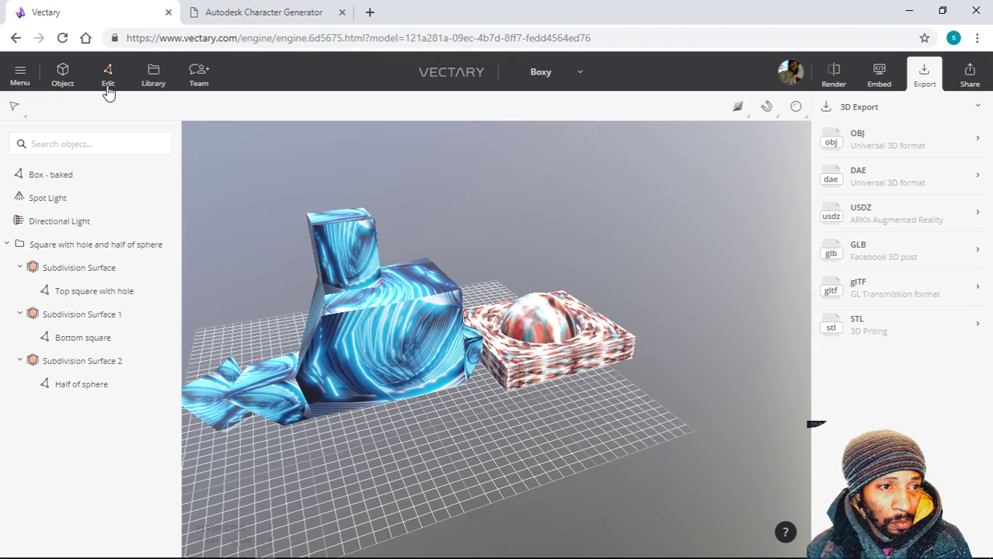
- Return to object mode in the Boxy project, review the light types and add a Sphere Light to the scene
{"action": "left_click", "coordinate": [66, 78]}
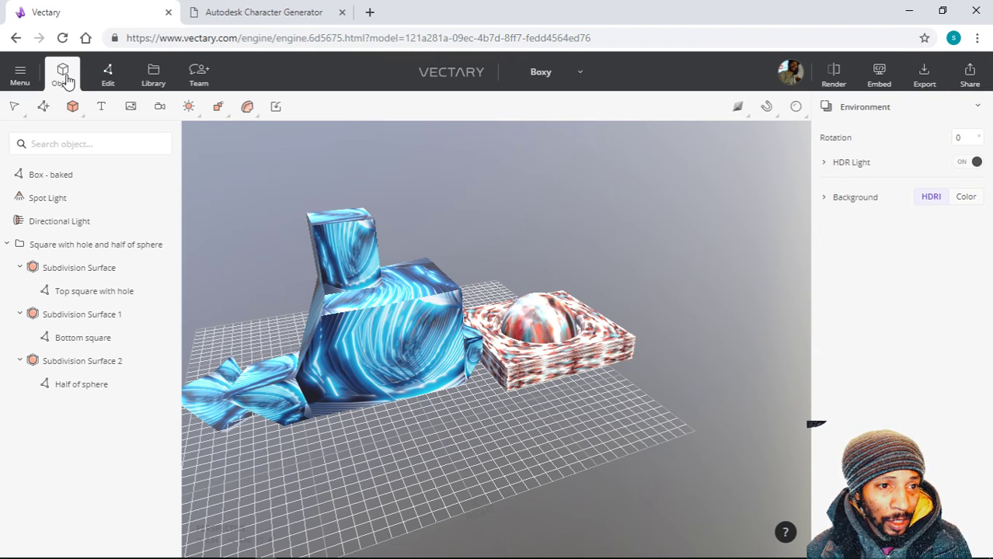
{"action": "mouse_move", "coordinate": [179, 115]}
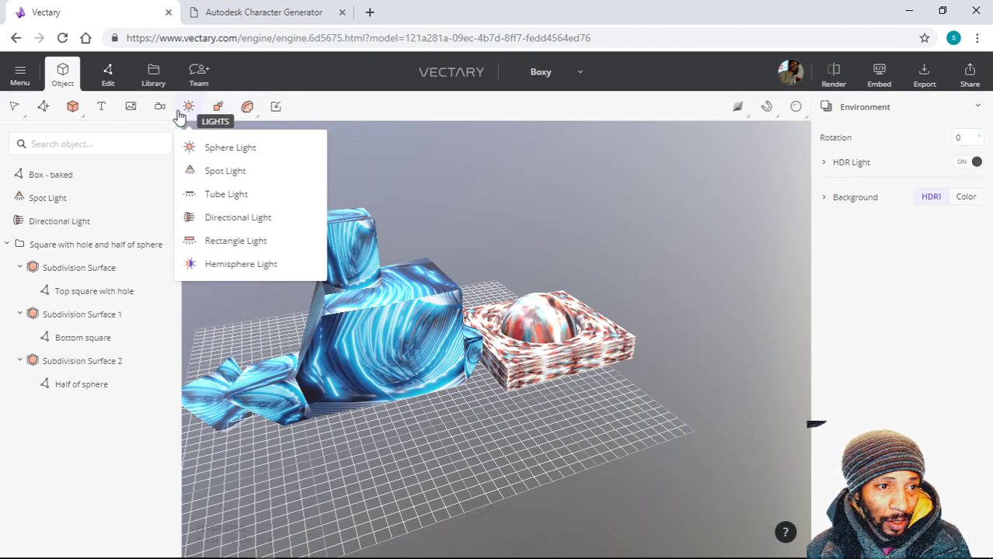
{"action": "mouse_move", "coordinate": [75, 116]}
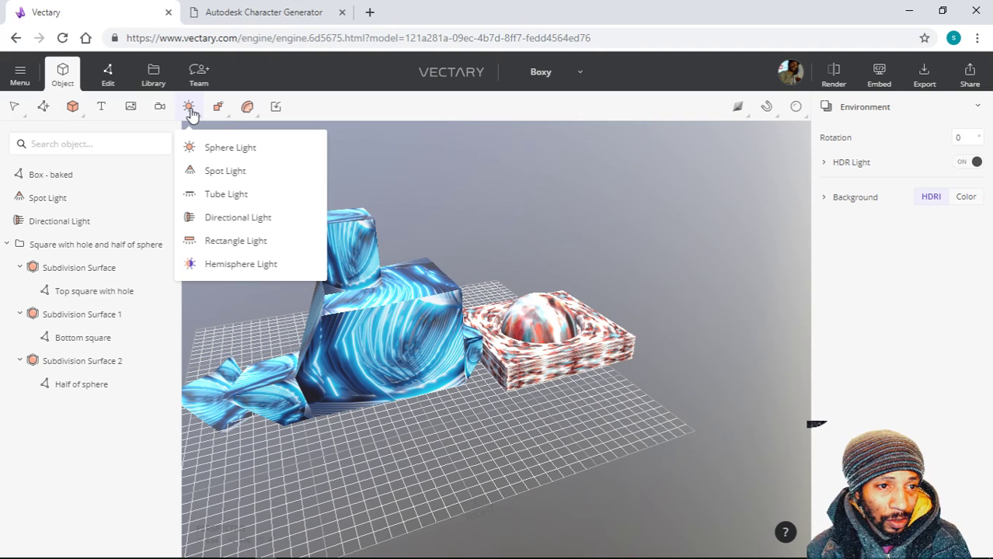
{"action": "left_click", "coordinate": [190, 111]}
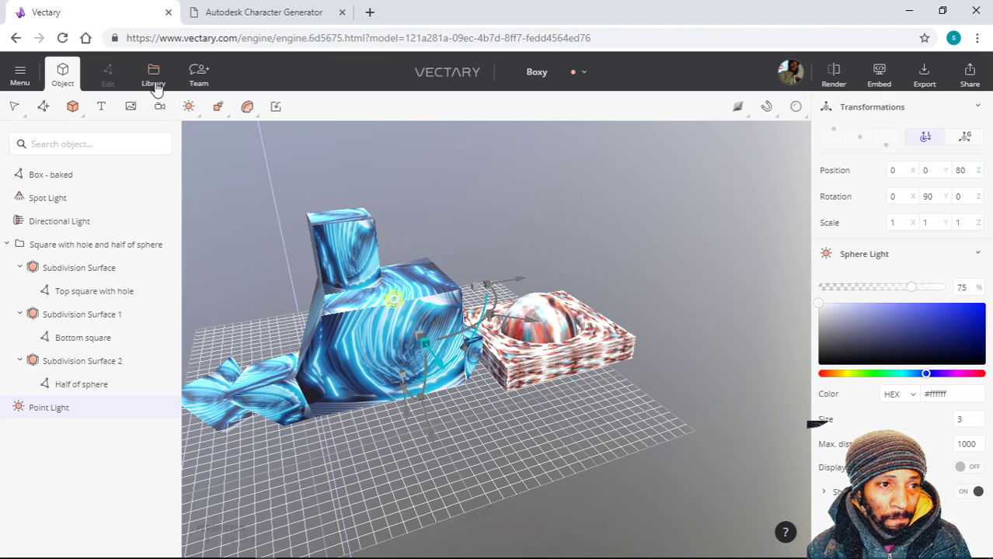
- Browse the library's collections, materials, 3D assets and environments in the Boxy project
{"action": "left_click", "coordinate": [153, 78]}
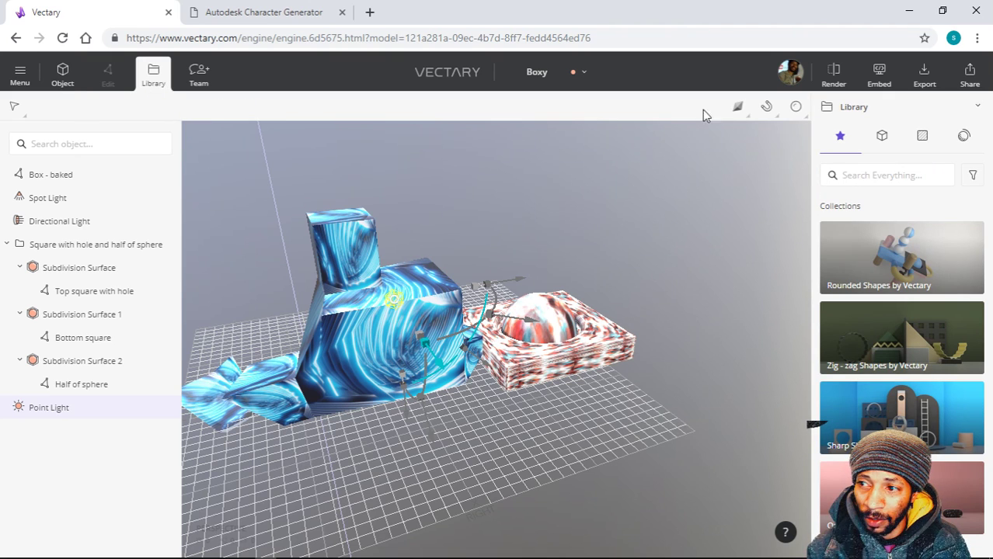
{"action": "left_click", "coordinate": [923, 138]}
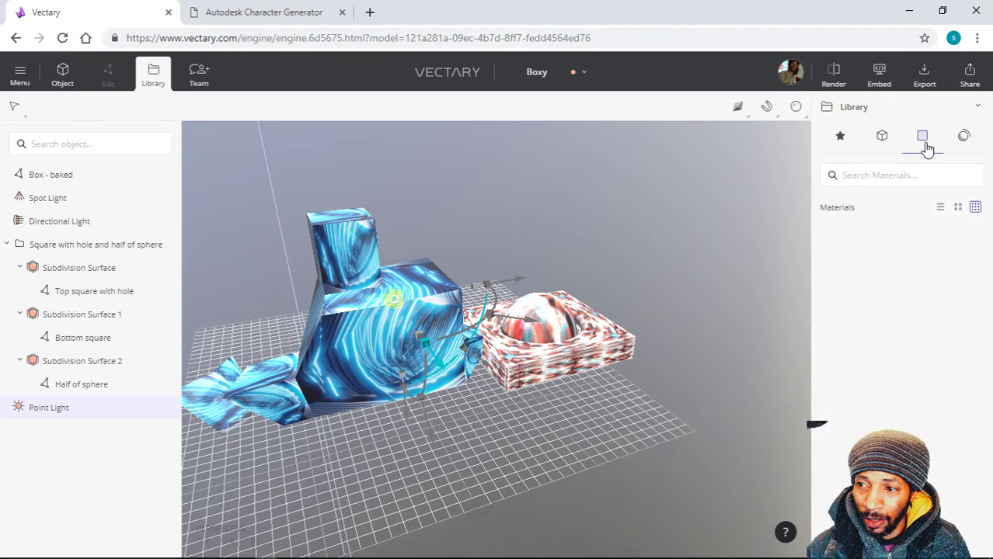
{"action": "left_click", "coordinate": [886, 138]}
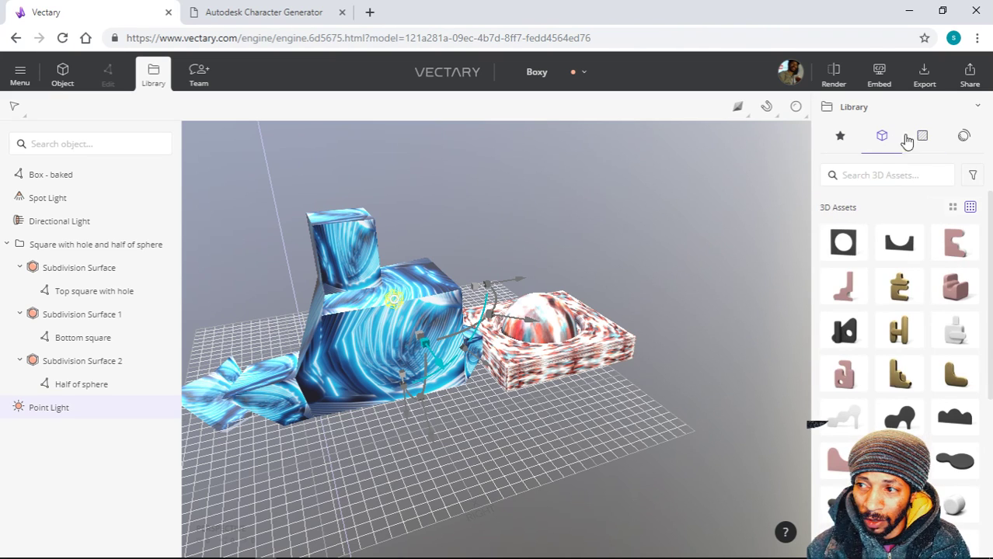
{"action": "left_click", "coordinate": [967, 139]}
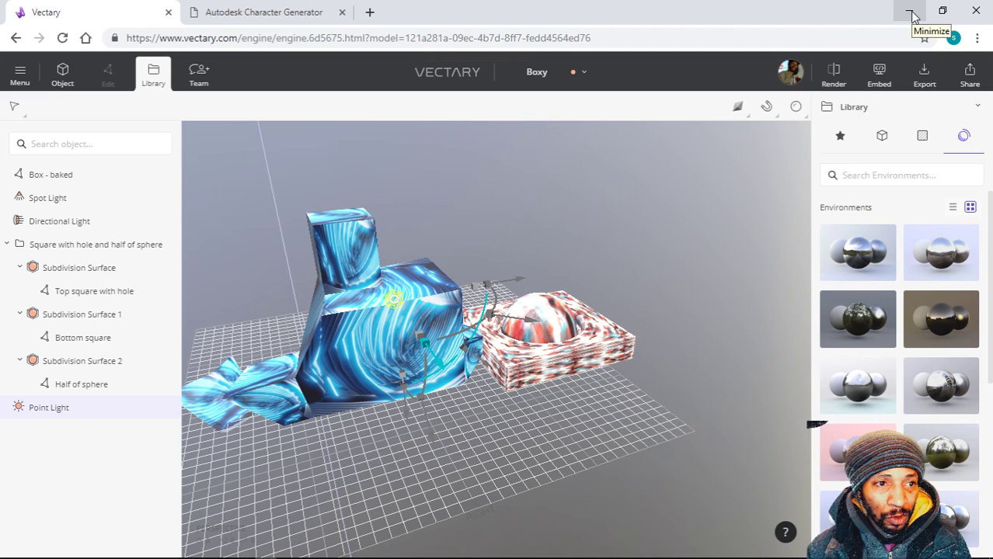
- Switch to the mirrored phone, open the library's environments and apply the first one to the seated figure's scene
{"action": "mouse_move", "coordinate": [594, 556]}
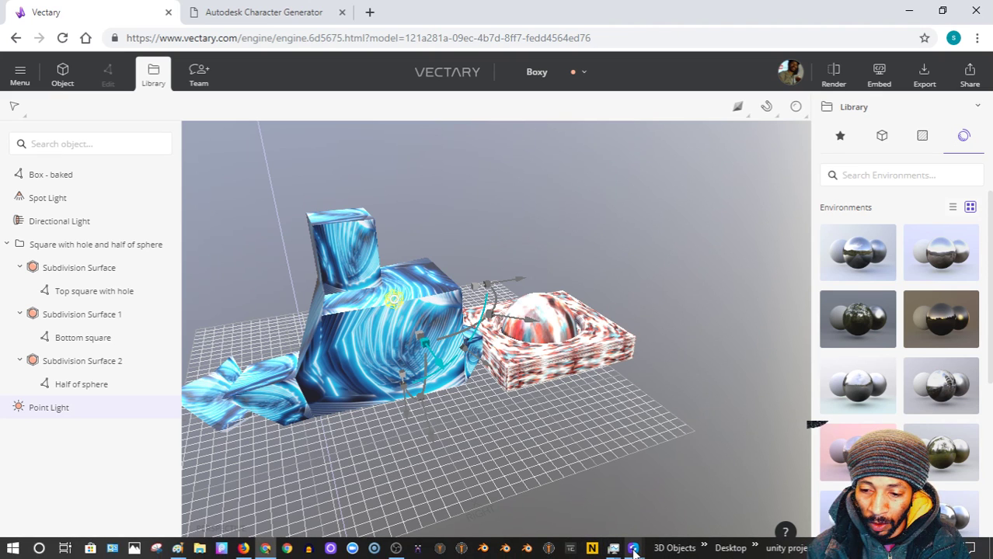
{"action": "left_click", "coordinate": [660, 488]}
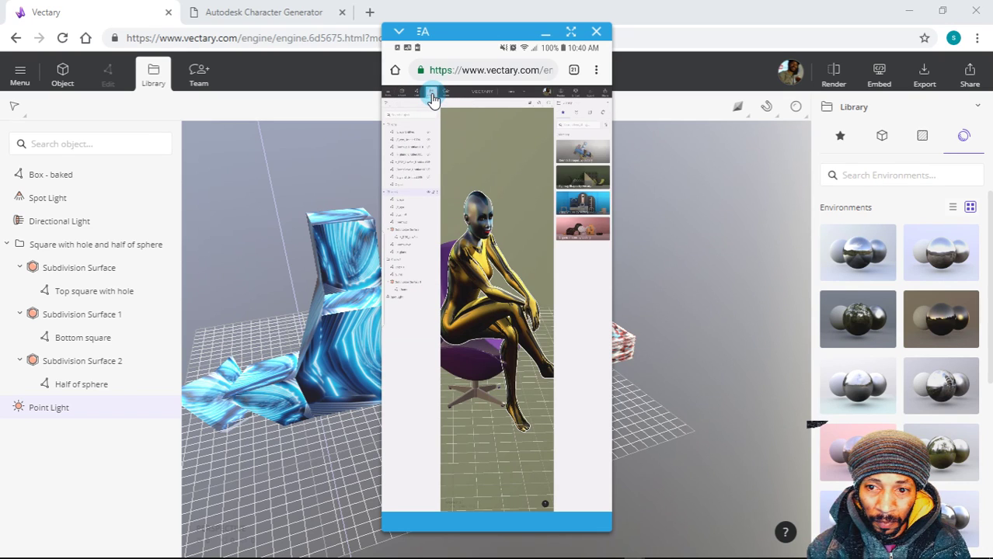
{"action": "left_click", "coordinate": [592, 141]}
{"action": "left_click", "coordinate": [603, 115]}
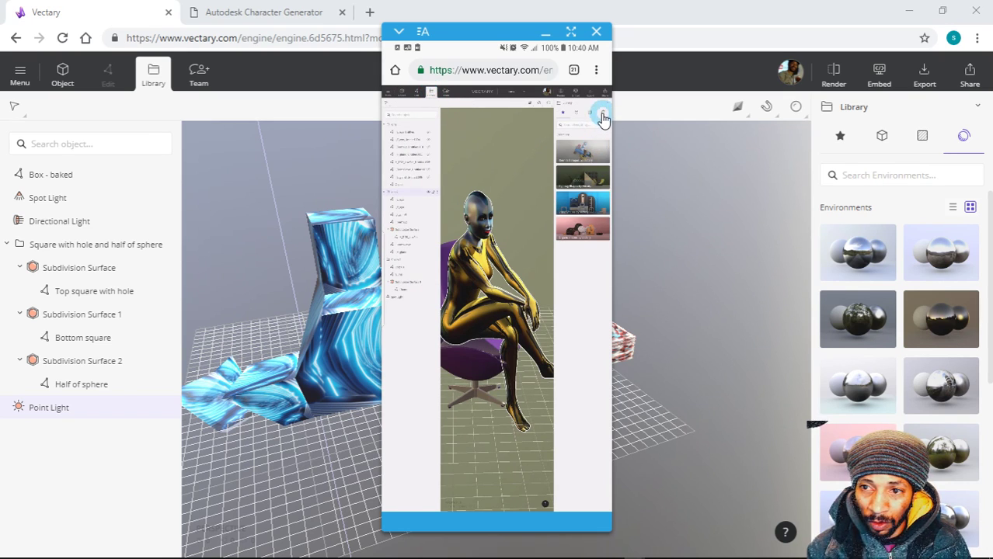
{"action": "left_click", "coordinate": [574, 155]}
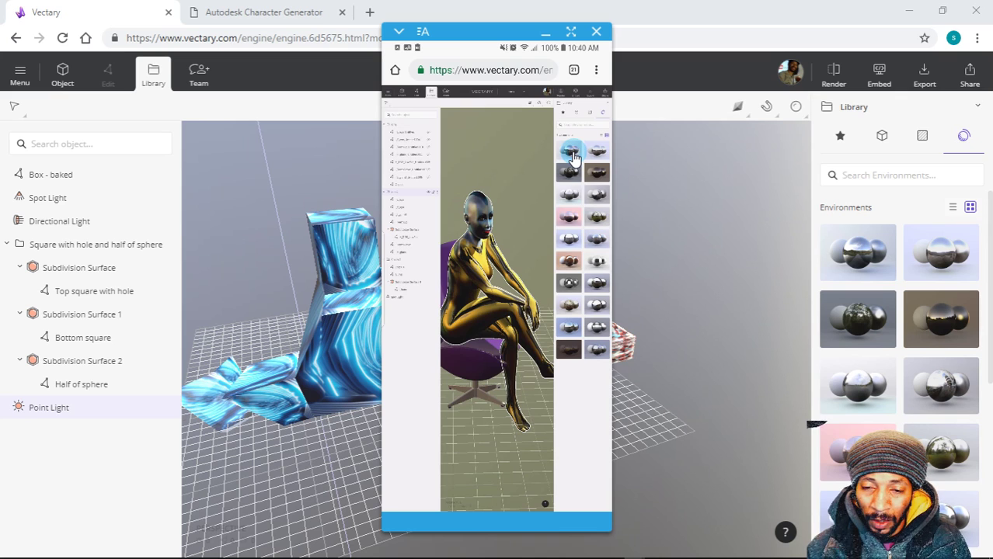
- Examine the seated figure from the front and from closer range in the new environment
{"action": "left_click", "coordinate": [506, 226]}
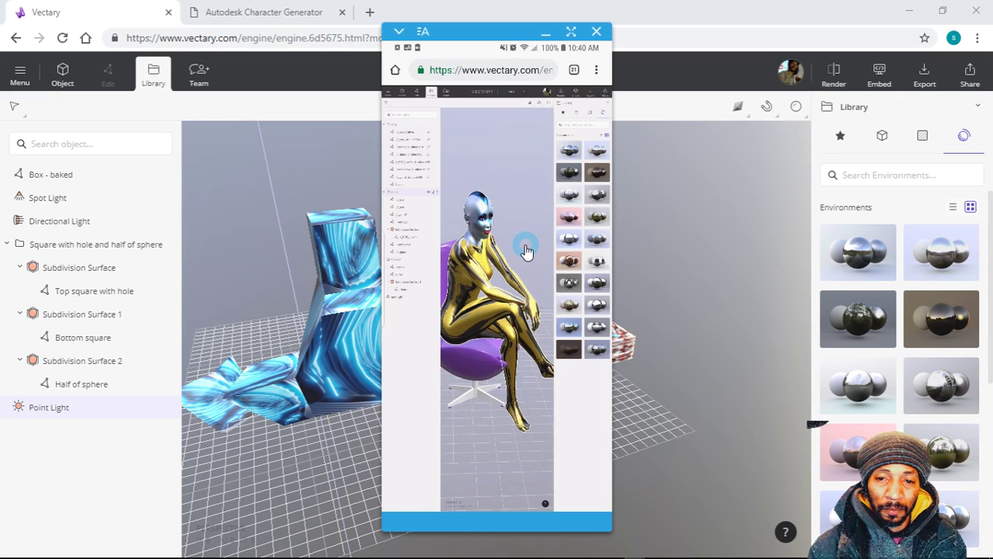
{"action": "mouse_move", "coordinate": [526, 251]}
{"action": "left_mouse_down"}
{"action": "mouse_move", "coordinate": [516, 178]}
{"action": "mouse_move", "coordinate": [472, 418]}
{"action": "mouse_move", "coordinate": [501, 396]}
{"action": "left_mouse_up"}
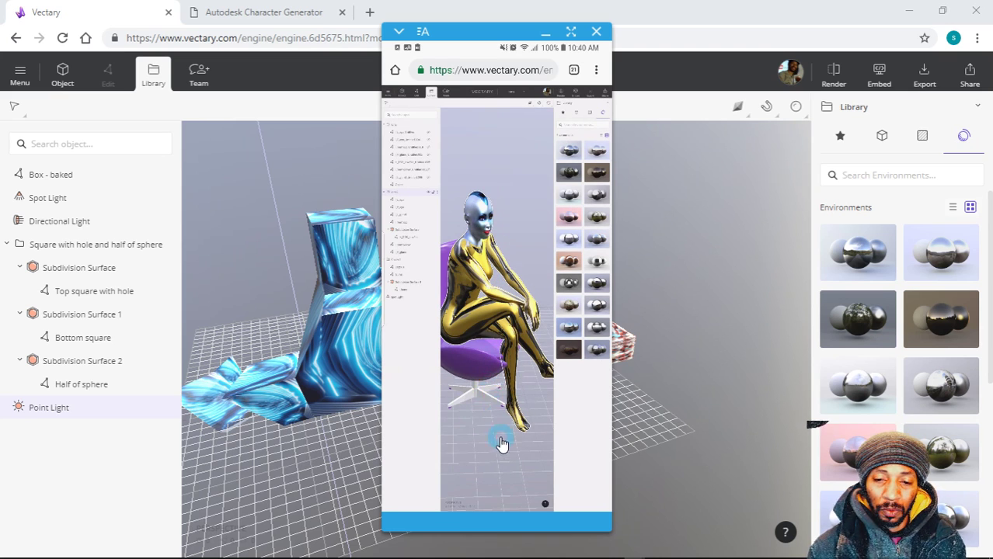
{"action": "left_click_drag", "start_coordinate": [479, 449], "coordinate": [459, 440]}
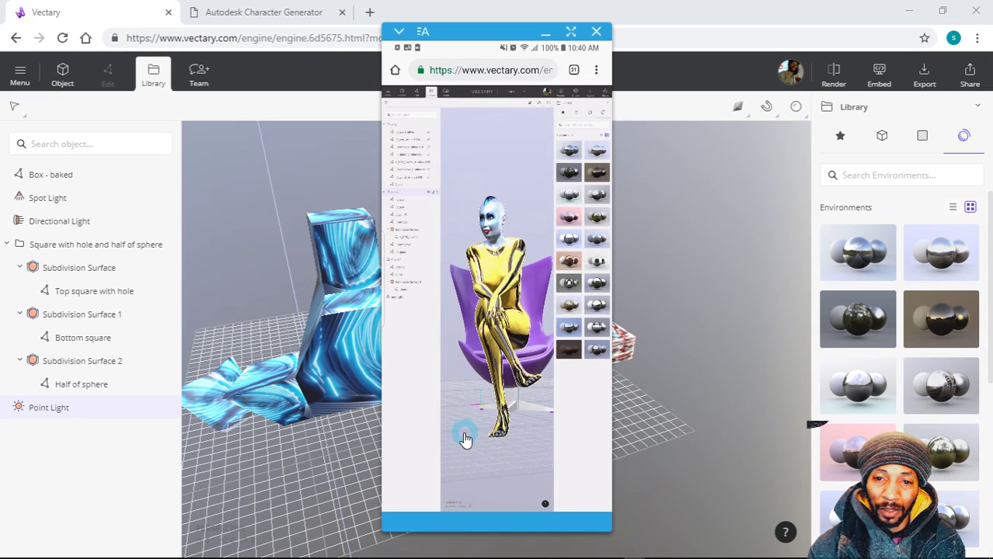
{"action": "scroll", "coordinate": [491, 237], "scroll_direction": "up", "scroll_amount": 2}
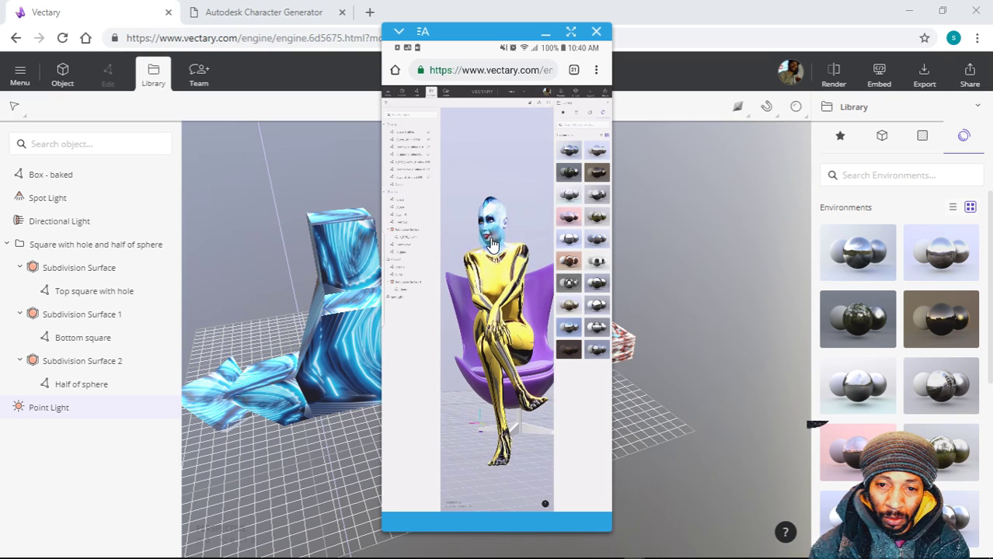
{"action": "scroll", "coordinate": [492, 260], "scroll_direction": "up", "scroll_amount": 3}
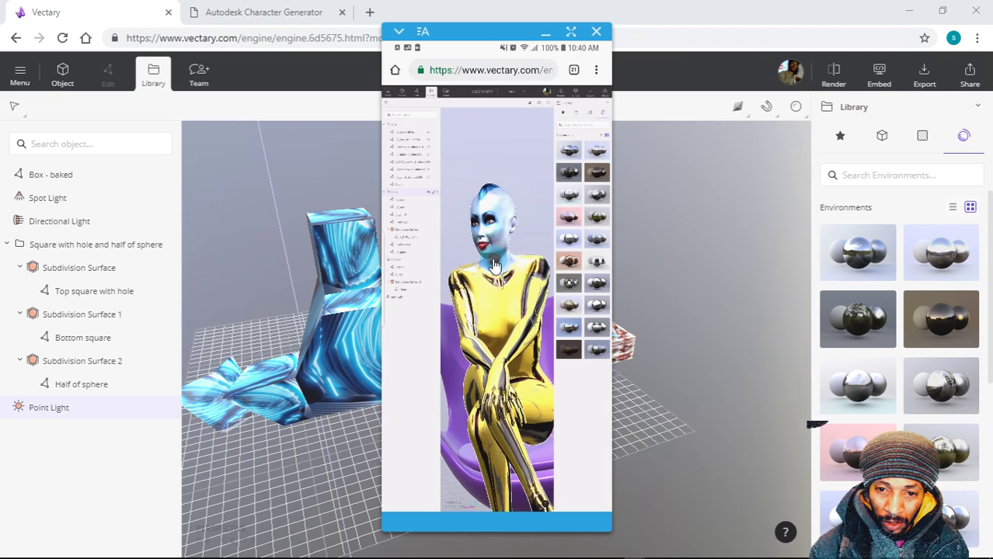
{"action": "scroll", "coordinate": [495, 264], "scroll_direction": "up", "scroll_amount": 2}
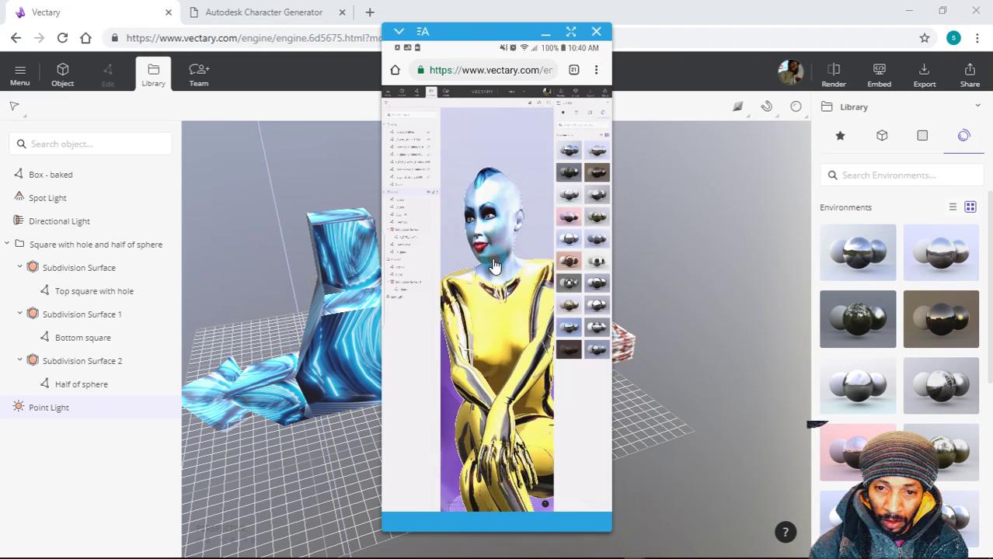
- Show the phone mirror in full screen and examine the figure's face up close
{"action": "left_click", "coordinate": [572, 33]}
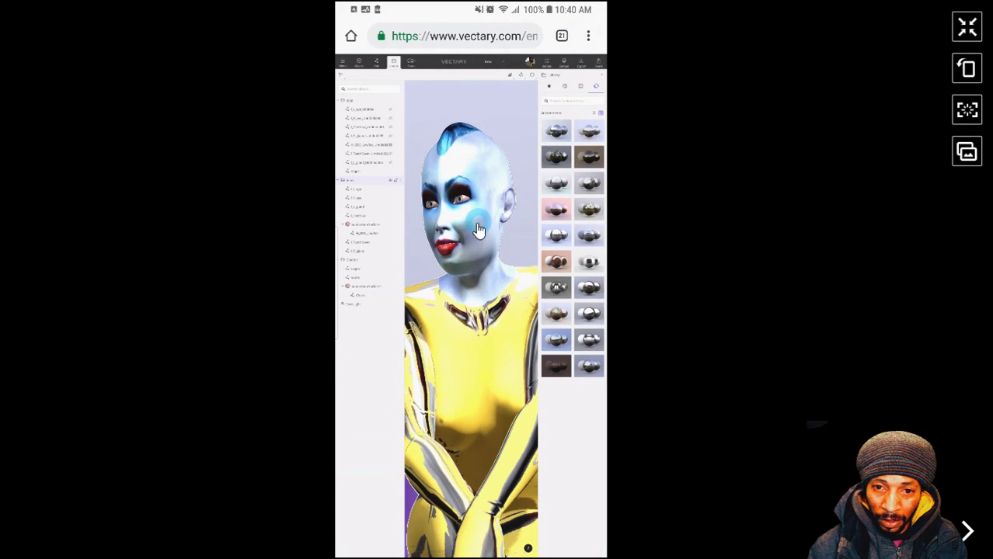
{"action": "scroll", "coordinate": [465, 255], "scroll_direction": "up", "scroll_amount": 3}
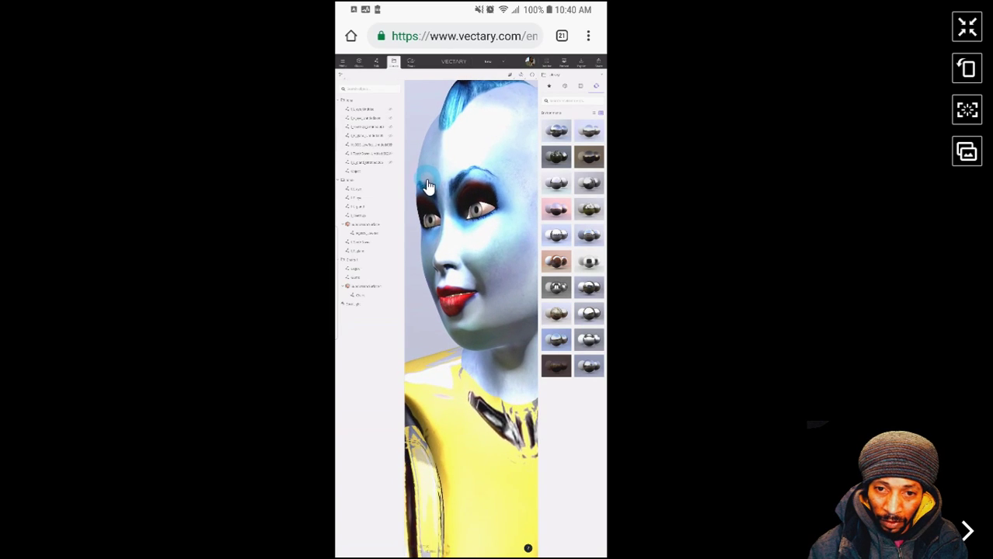
{"action": "left_click_drag", "start_coordinate": [441, 251], "coordinate": [497, 270]}
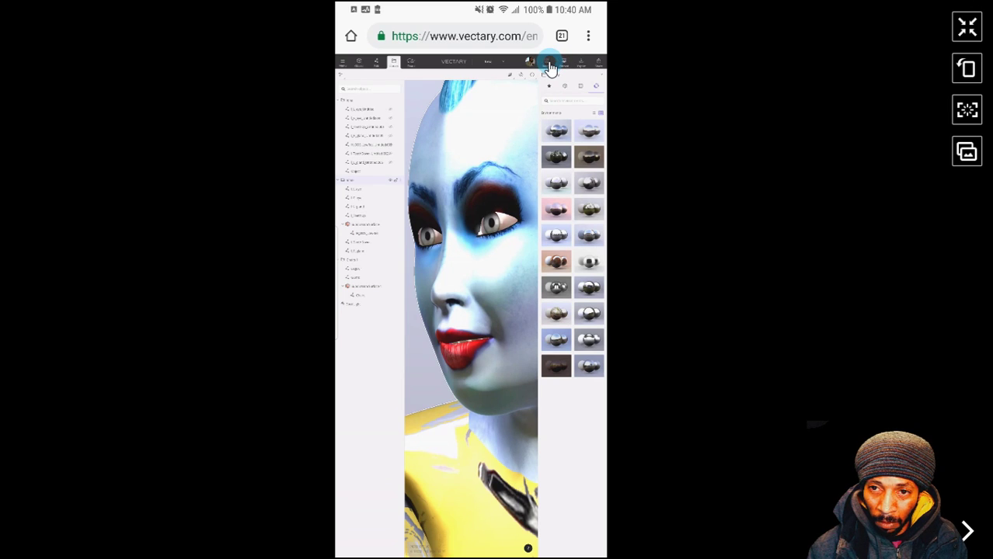
- Open the render settings on the phone and set the render preview quality to Ultra
{"action": "mouse_move", "coordinate": [550, 67]}
{"action": "left_mouse_down"}
{"action": "mouse_move", "coordinate": [606, 72]}
{"action": "mouse_move", "coordinate": [557, 82]}
{"action": "mouse_move", "coordinate": [588, 89]}
{"action": "left_mouse_up"}
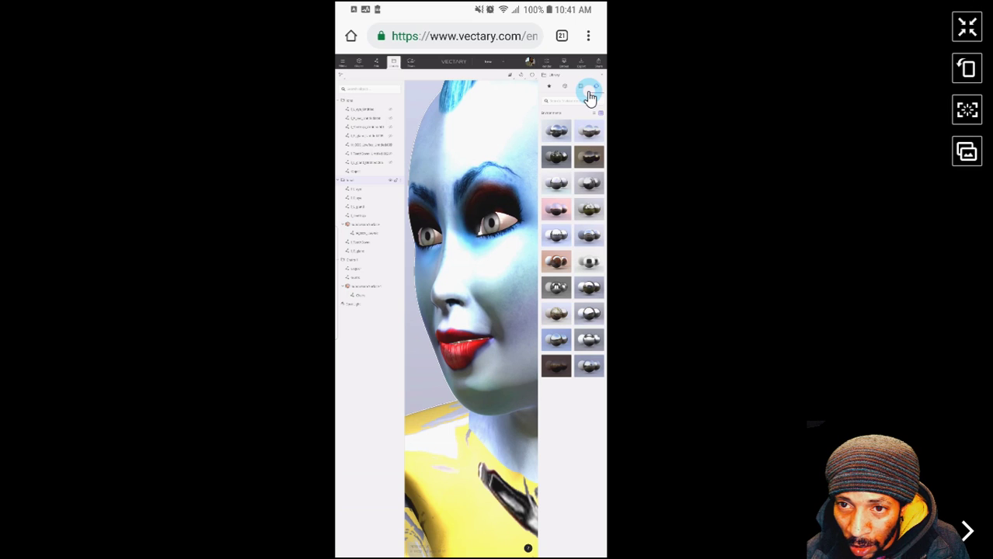
{"action": "left_click", "coordinate": [590, 93]}
{"action": "left_click", "coordinate": [547, 65]}
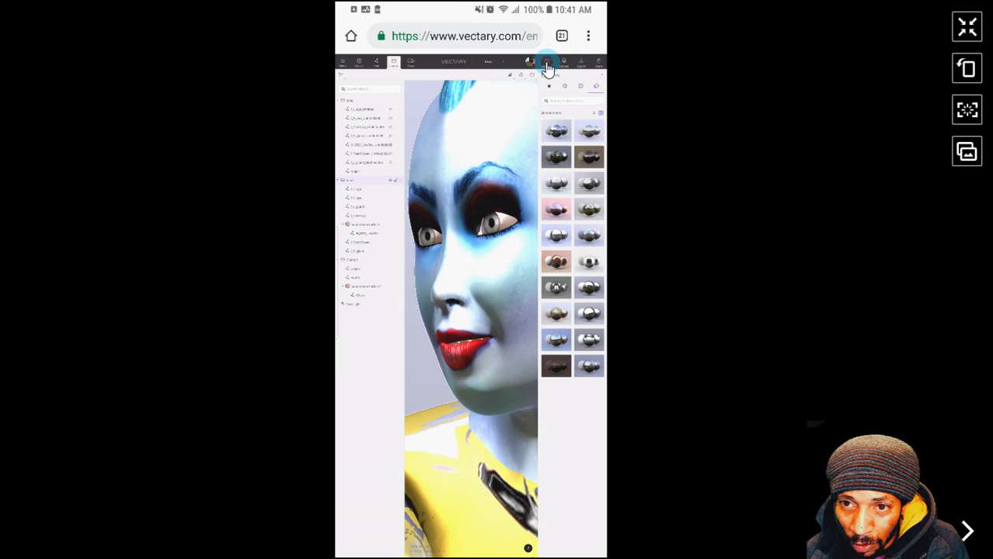
{"action": "left_click", "coordinate": [547, 65]}
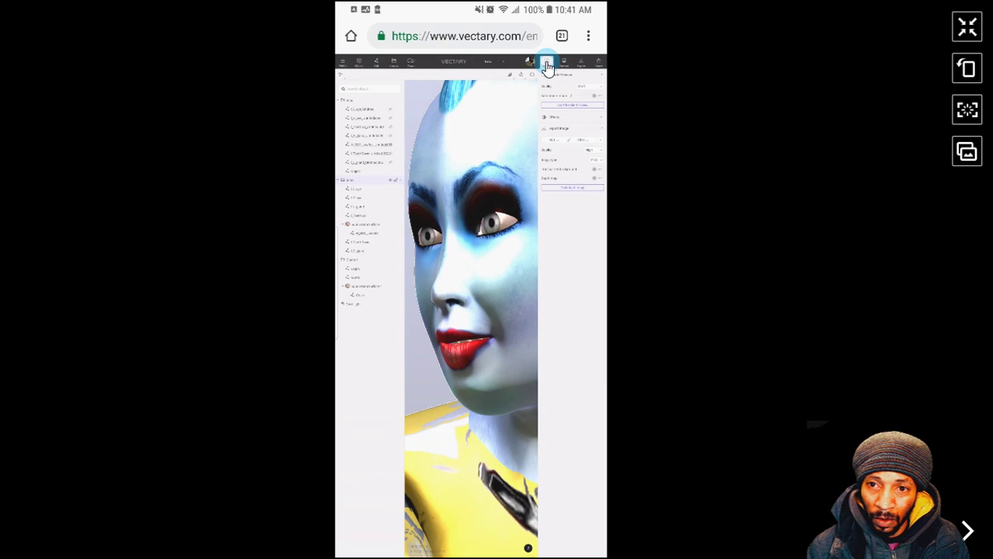
{"action": "left_click", "coordinate": [597, 81]}
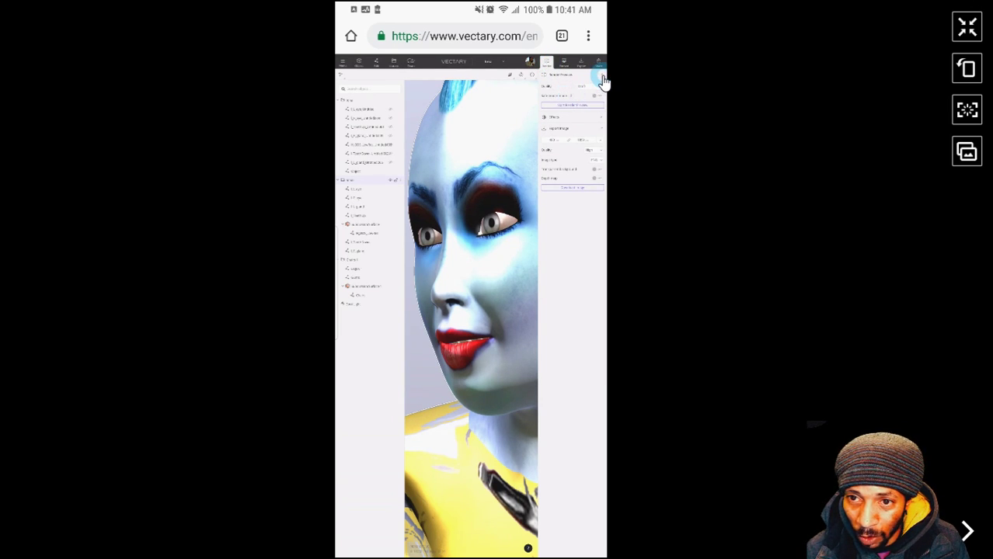
{"action": "mouse_move", "coordinate": [605, 80]}
{"action": "left_mouse_down"}
{"action": "mouse_move", "coordinate": [565, 90]}
{"action": "mouse_move", "coordinate": [603, 93]}
{"action": "left_mouse_up"}
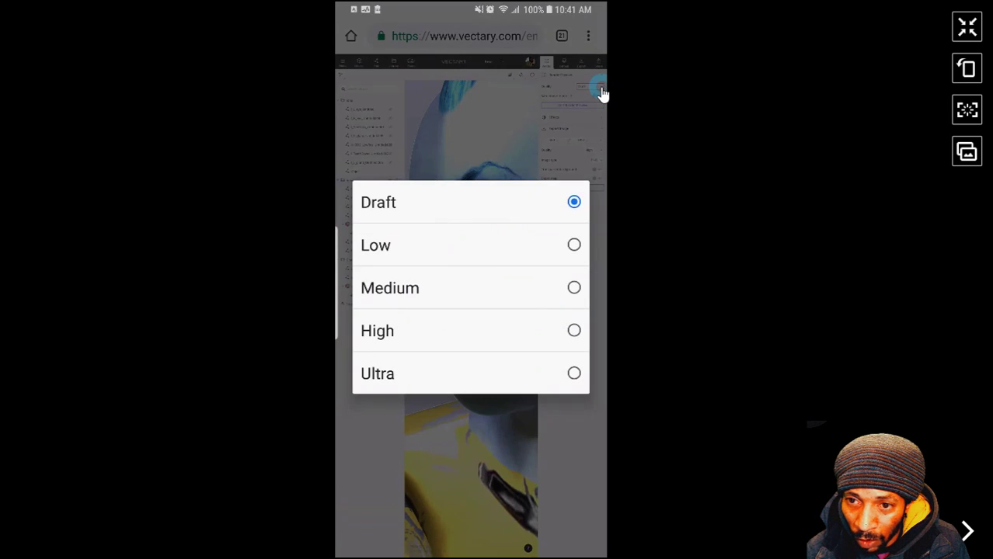
{"action": "left_click", "coordinate": [574, 374]}
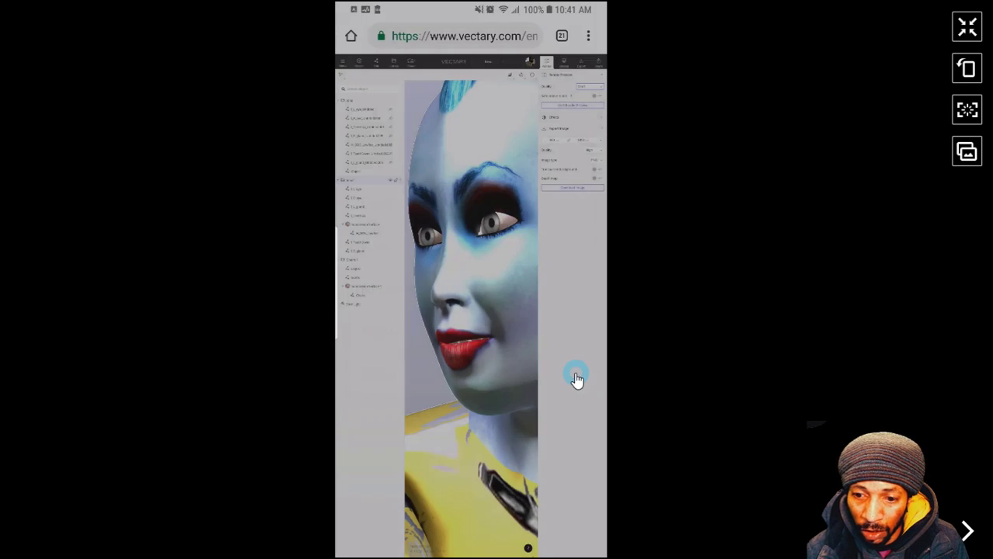
- Start the render preview of the figure's face on the phone
{"action": "mouse_move", "coordinate": [571, 158]}
{"action": "left_mouse_down"}
{"action": "mouse_move", "coordinate": [571, 100]}
{"action": "mouse_move", "coordinate": [578, 107]}
{"action": "left_mouse_up"}
{"action": "left_click_drag", "start_coordinate": [511, 74], "coordinate": [529, 72]}
{"action": "mouse_move", "coordinate": [548, 118]}
{"action": "left_mouse_down"}
{"action": "mouse_move", "coordinate": [551, 144]}
{"action": "mouse_move", "coordinate": [533, 94]}
{"action": "mouse_move", "coordinate": [549, 103]}
{"action": "mouse_move", "coordinate": [525, 78]}
{"action": "left_mouse_up"}
{"action": "left_click", "coordinate": [602, 200]}
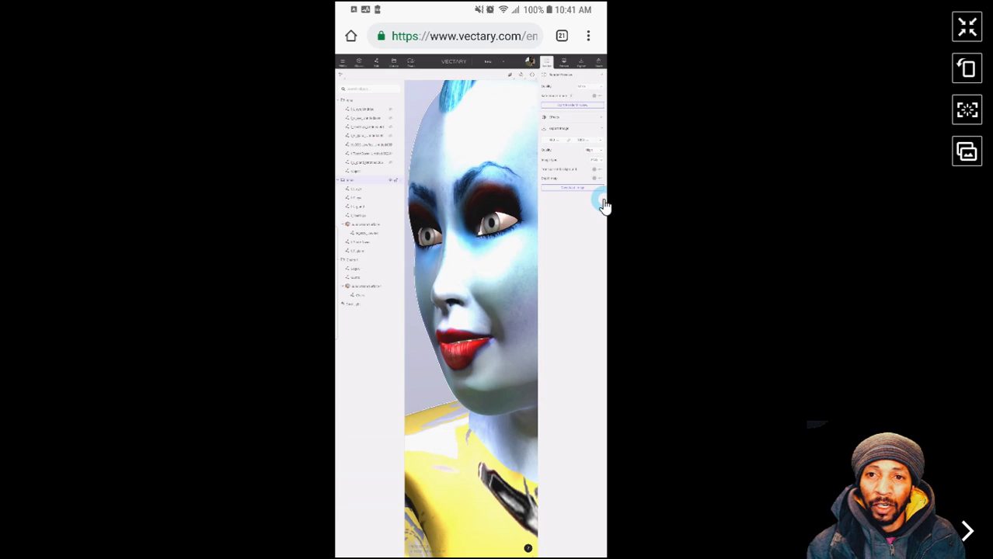
{"action": "left_click_drag", "start_coordinate": [533, 113], "coordinate": [532, 83]}
{"action": "left_click", "coordinate": [571, 105]}
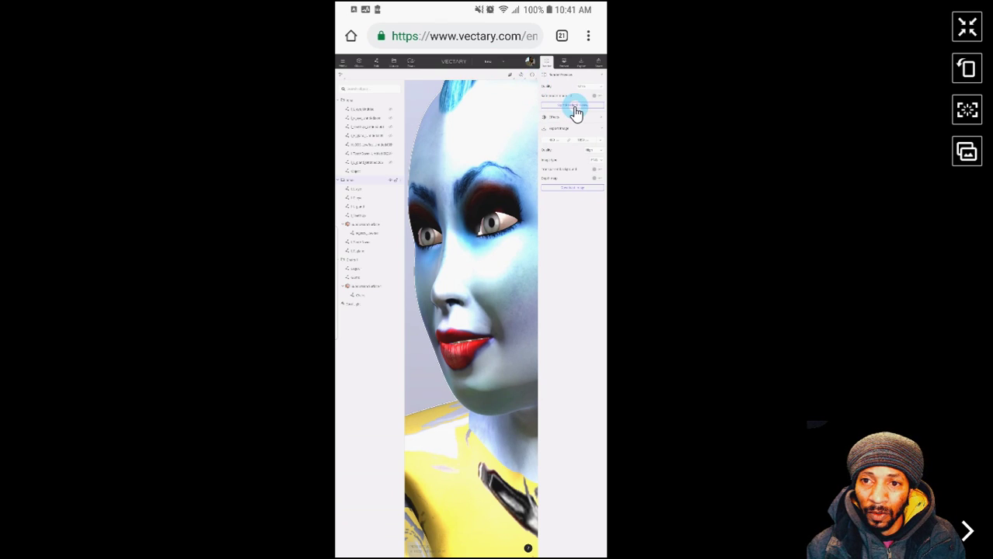
{"action": "left_click", "coordinate": [574, 106]}
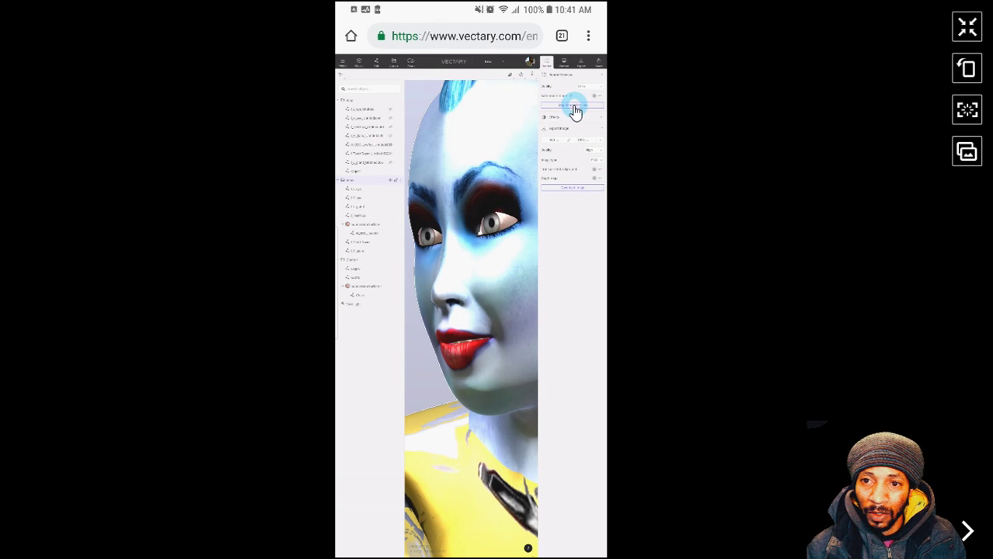
{"action": "left_click", "coordinate": [563, 104]}
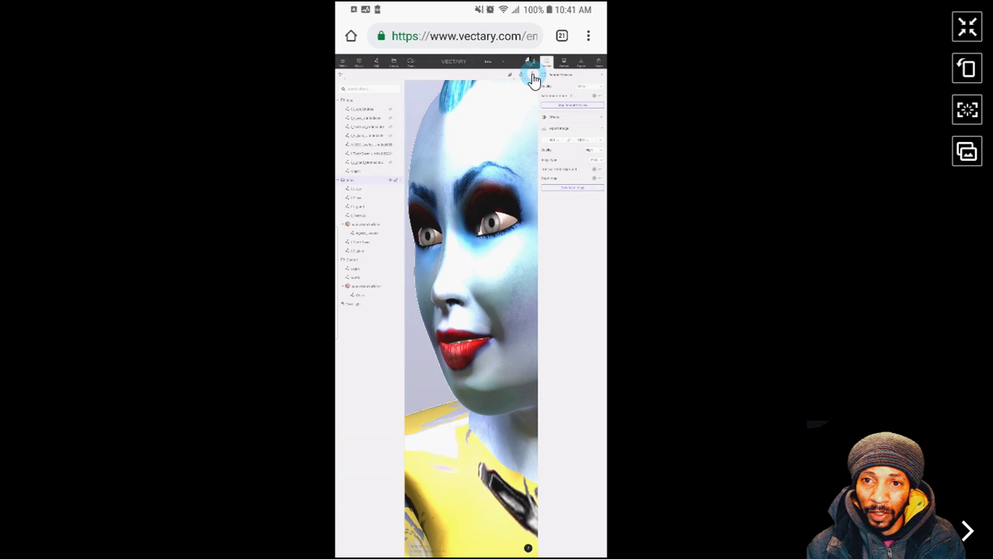
- Deselect the figure and watch the progress of its render preview
{"action": "left_click", "coordinate": [532, 79]}
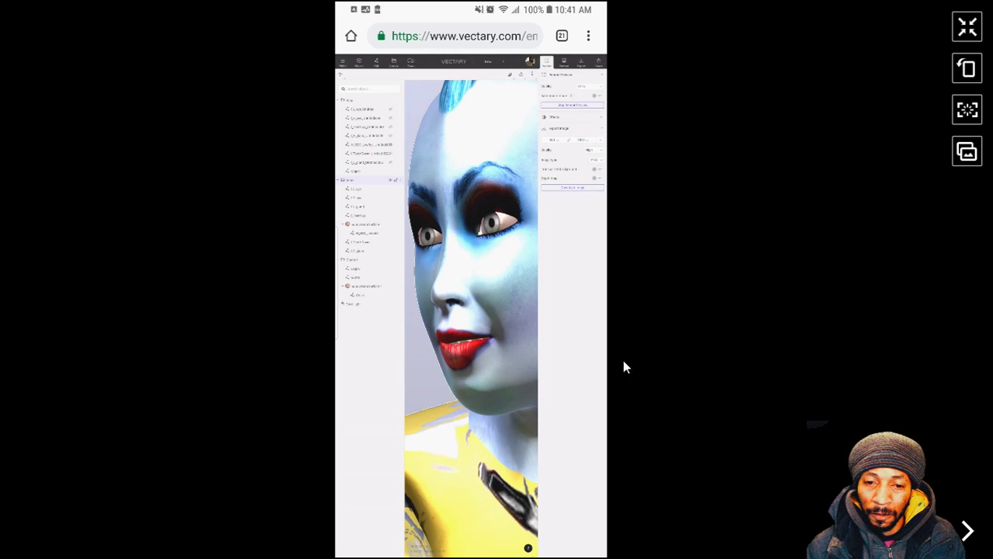
{"action": "left_click", "coordinate": [419, 383]}
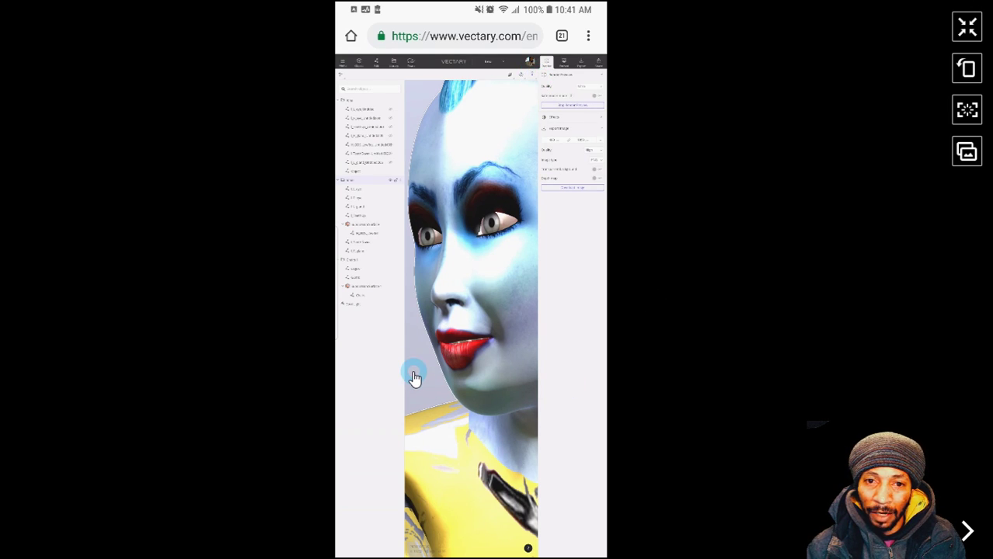
{"action": "left_click", "coordinate": [505, 359]}
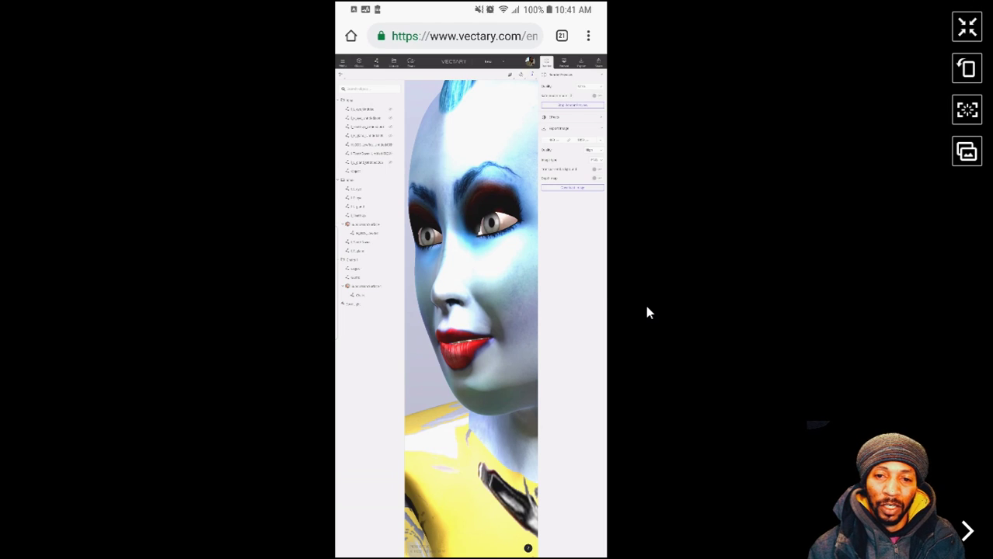
{"action": "left_click", "coordinate": [600, 286]}
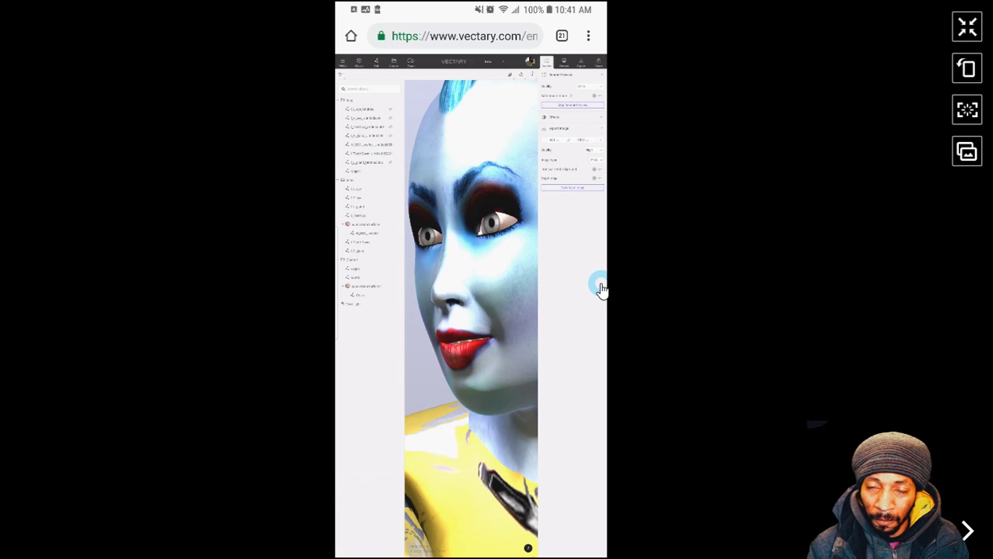
{"action": "left_click_drag", "start_coordinate": [600, 288], "coordinate": [533, 77]}
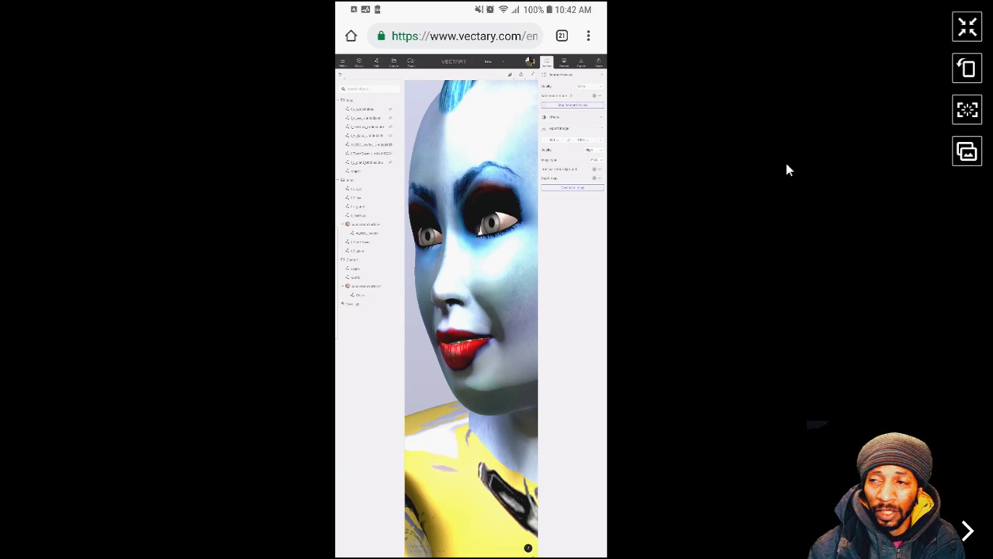
- Leave the full-screen phone mirror, return to the Boxy project in Chrome and apply a different environment from the library
{"action": "left_click", "coordinate": [967, 28]}
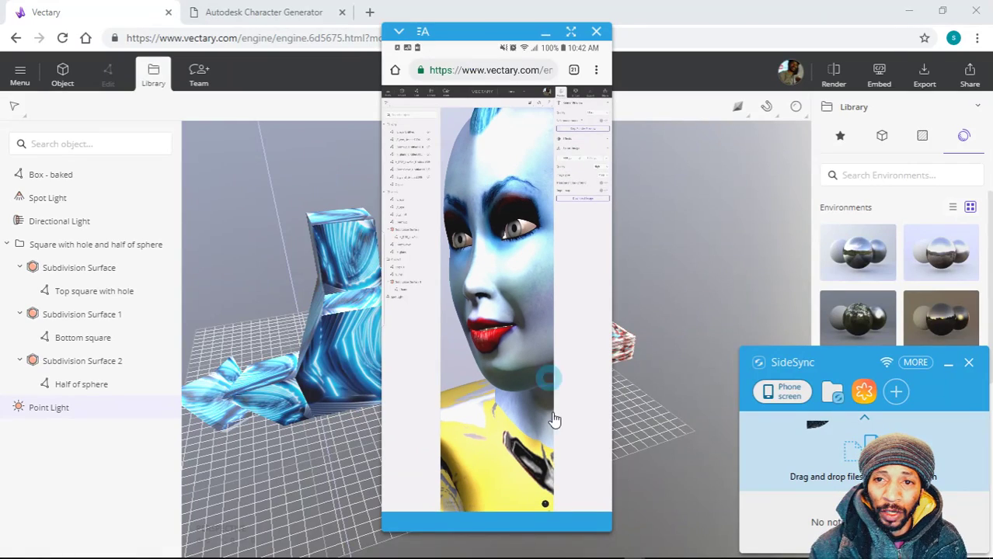
{"action": "left_click", "coordinate": [288, 106]}
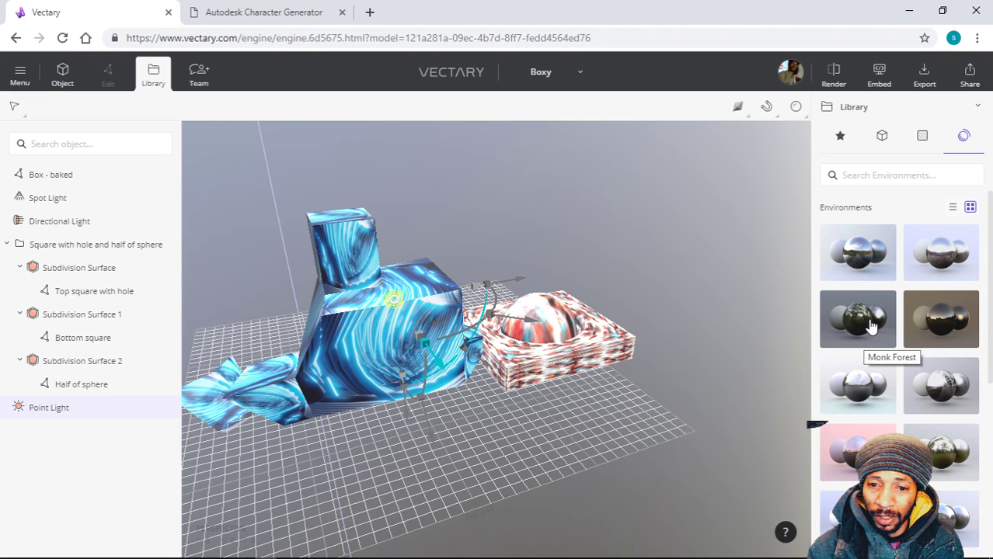
{"action": "left_click", "coordinate": [957, 266]}
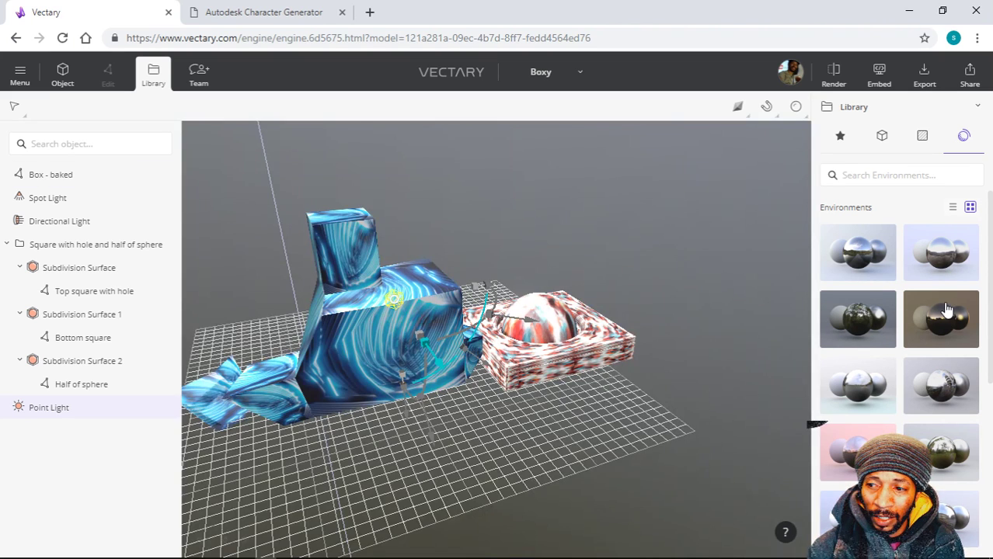
- Try several different environments from the library on the scene in turn, including Red Wall
{"action": "left_click", "coordinate": [946, 310]}
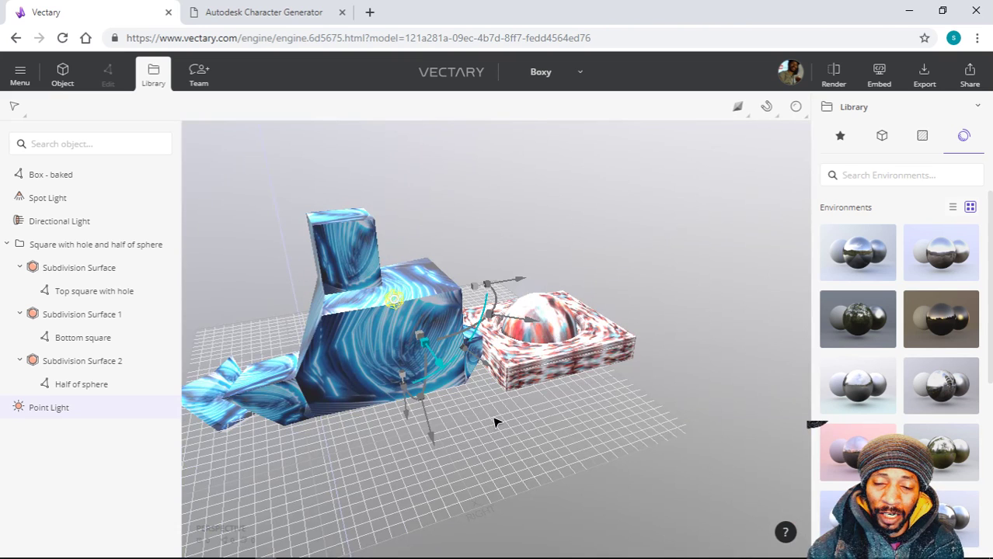
{"action": "left_click", "coordinate": [946, 394]}
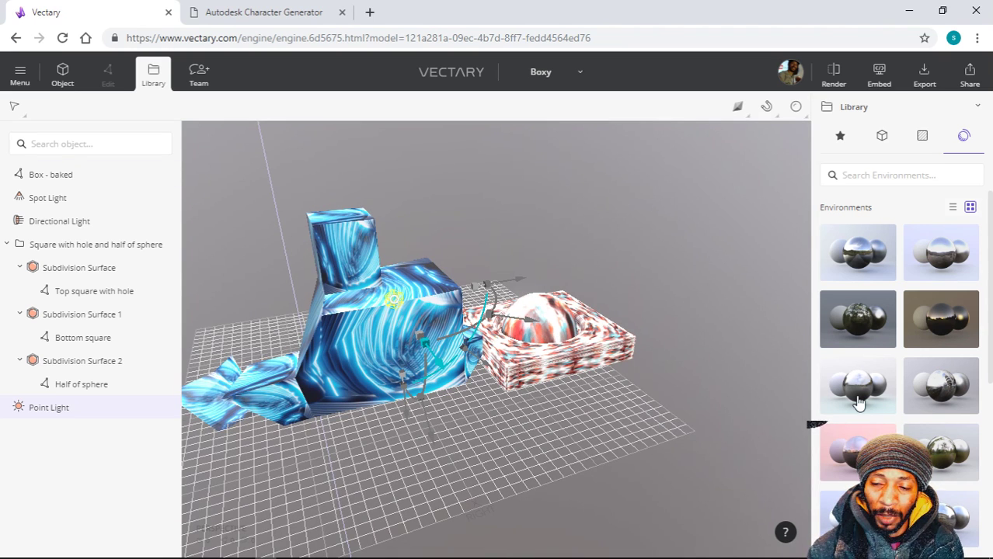
{"action": "left_click", "coordinate": [933, 477]}
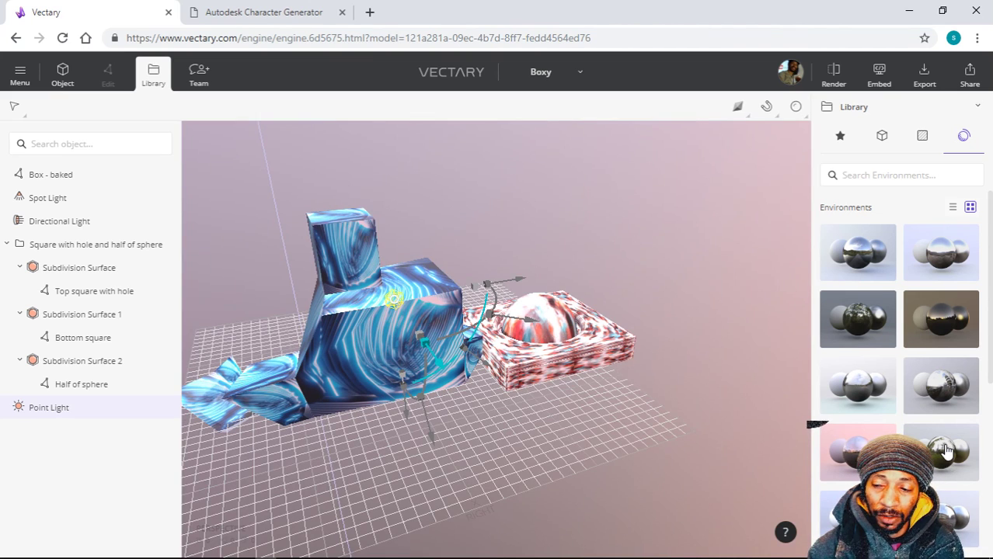
{"action": "scroll", "coordinate": [946, 451], "scroll_direction": "down", "scroll_amount": 3}
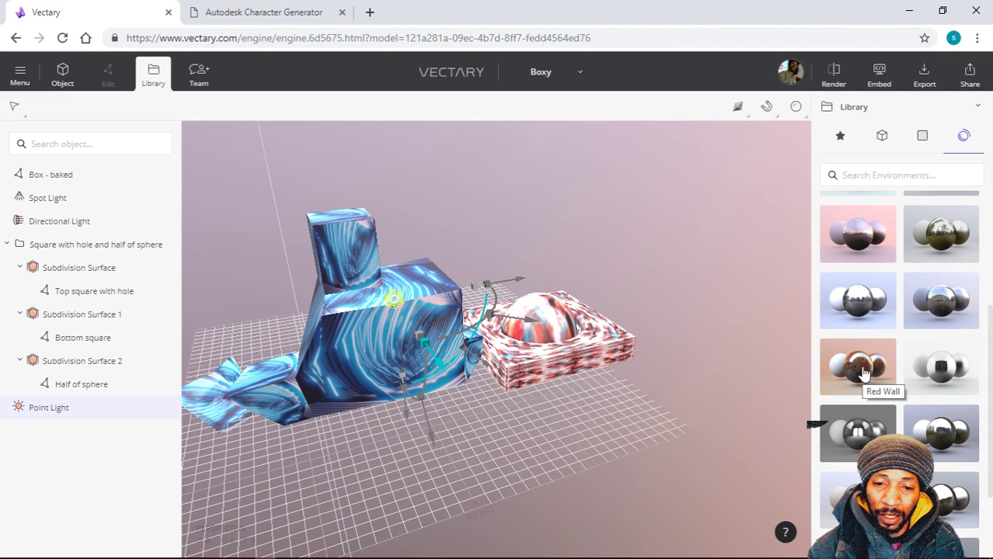
{"action": "left_click", "coordinate": [862, 373]}
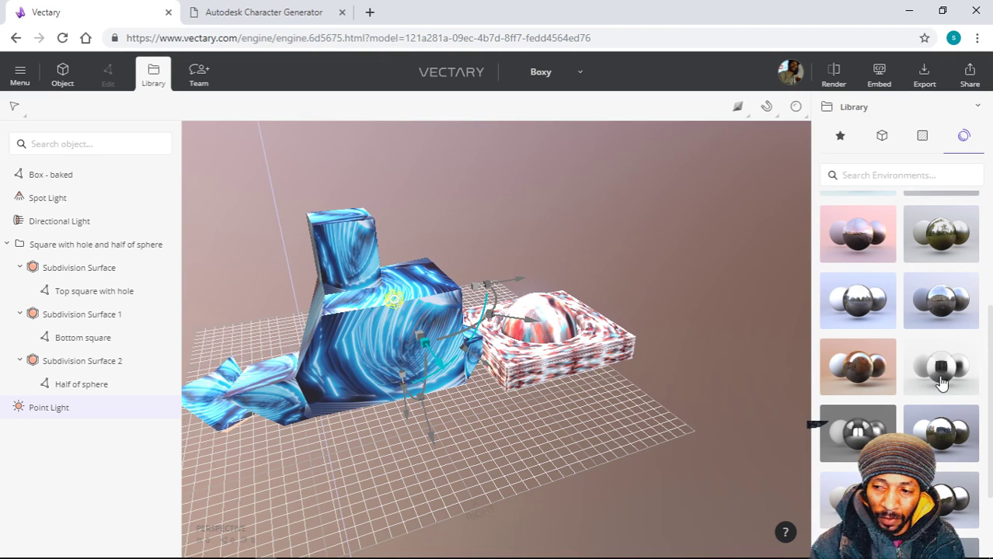
{"action": "left_click", "coordinate": [858, 445]}
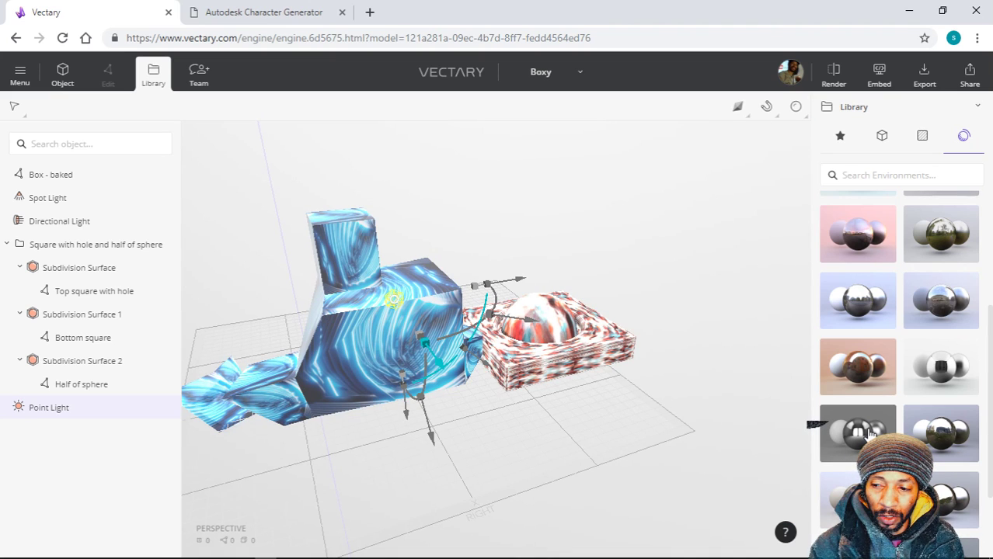
{"action": "left_click", "coordinate": [961, 432]}
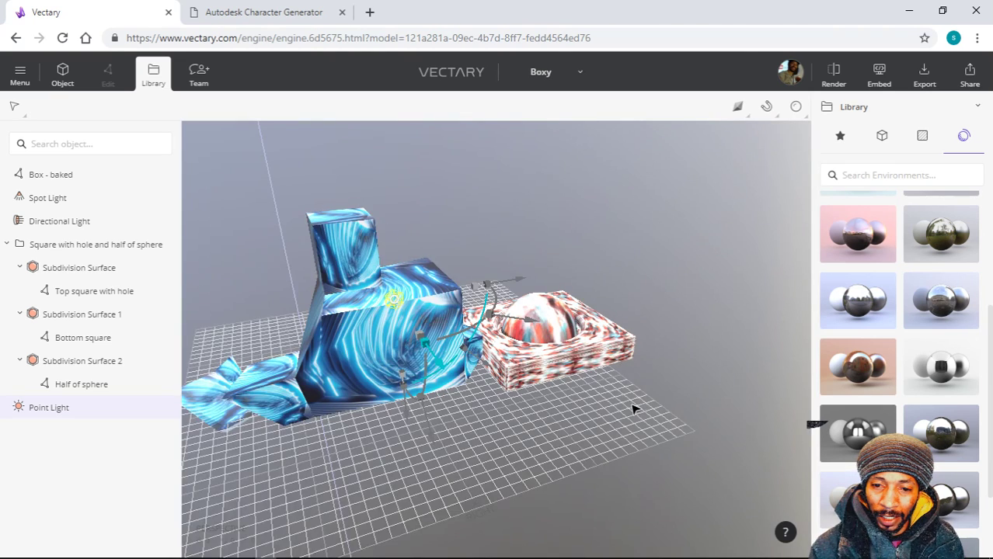
- Apply a bright, pale-blue environment from the library and view the whole scene from a lower angle
{"action": "left_click_drag", "start_coordinate": [621, 392], "coordinate": [704, 426]}
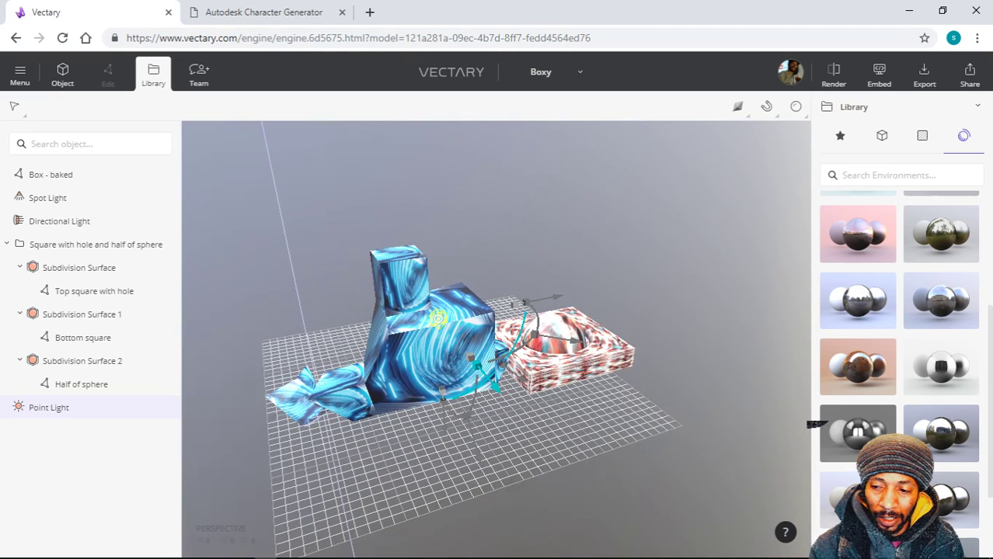
{"action": "scroll", "coordinate": [900, 349], "scroll_direction": "down", "scroll_amount": 2}
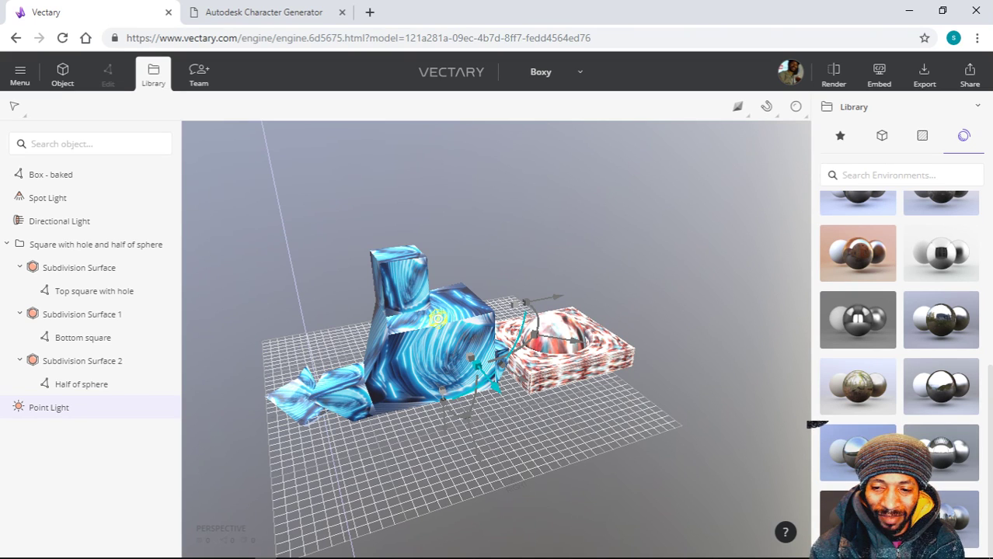
{"action": "left_click_drag", "start_coordinate": [435, 366], "coordinate": [449, 406]}
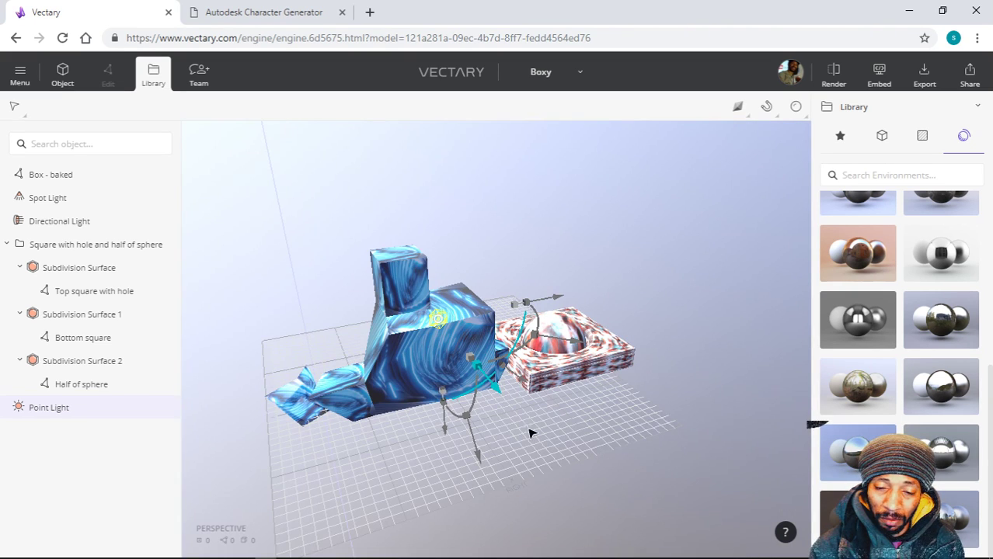
{"action": "left_click_drag", "start_coordinate": [532, 431], "coordinate": [373, 195]}
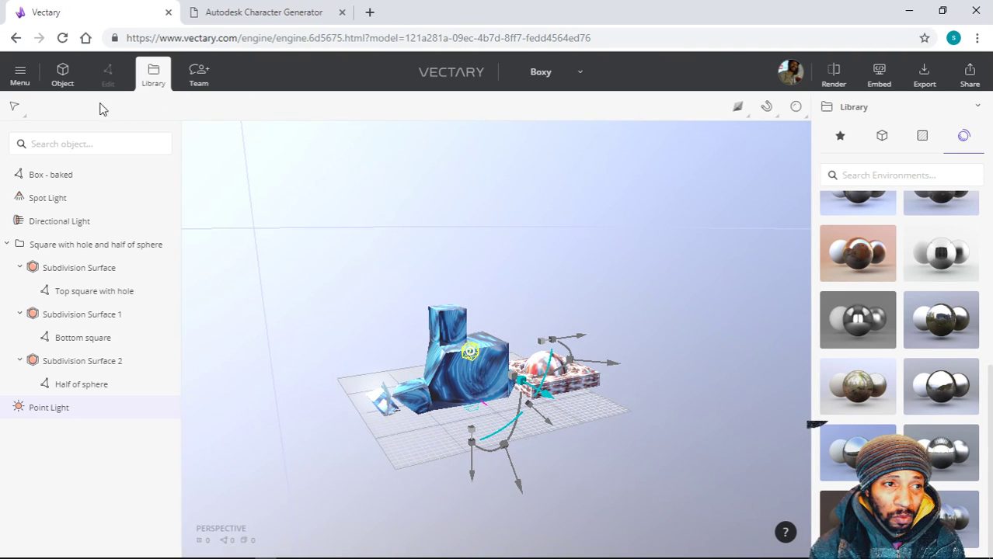
- Add two more sphere lights to the scene
{"action": "left_click", "coordinate": [62, 76]}
{"action": "left_click", "coordinate": [188, 107]}
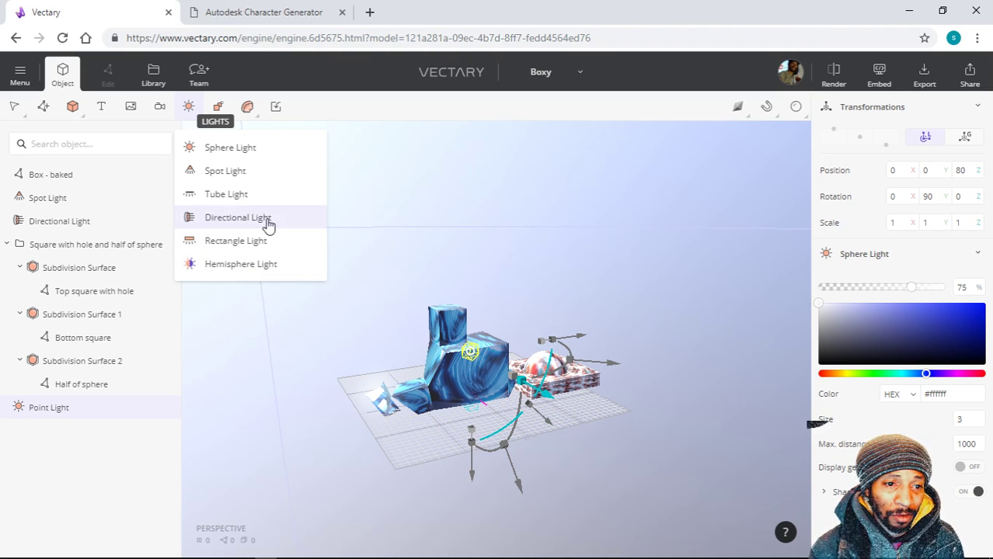
{"action": "left_click", "coordinate": [233, 149]}
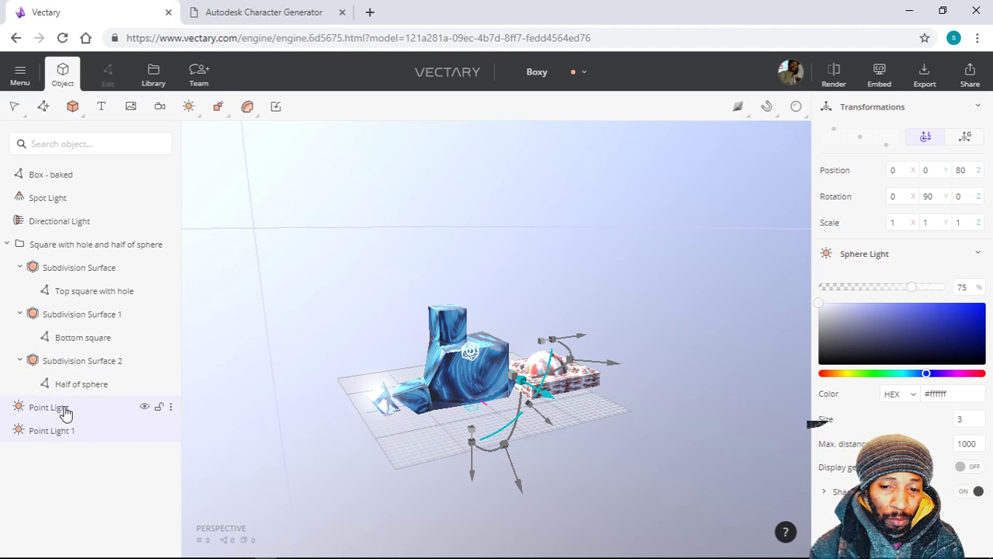
{"action": "left_click", "coordinate": [190, 108]}
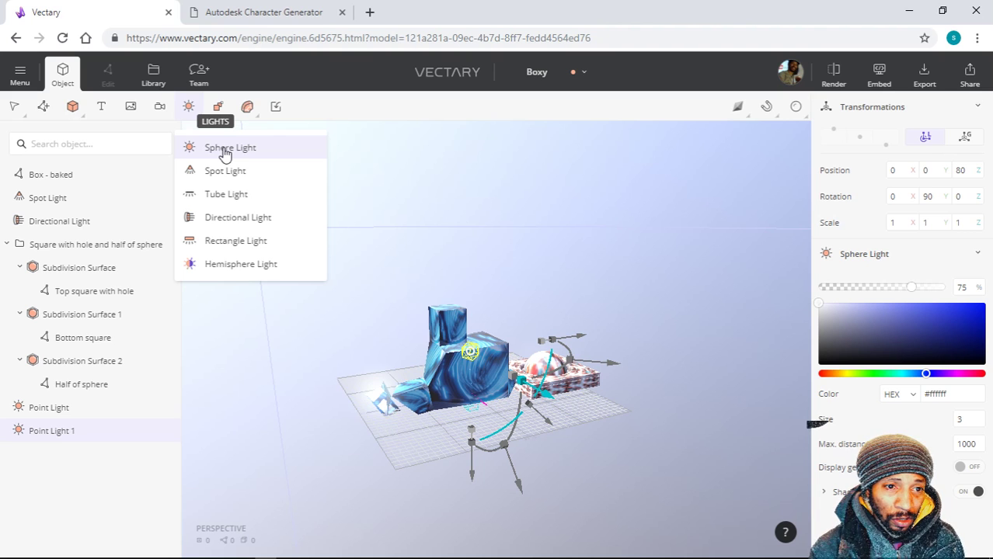
{"action": "left_click", "coordinate": [287, 155]}
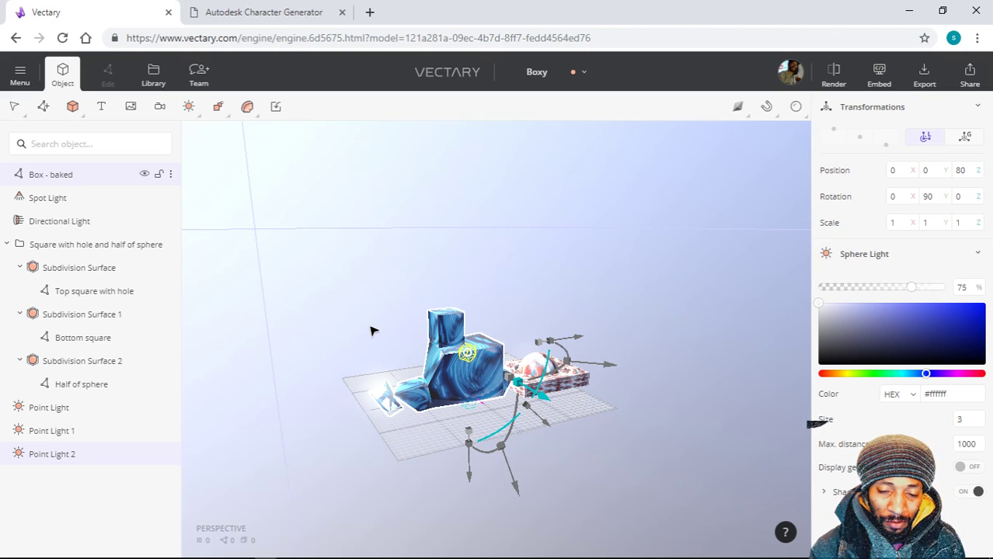
- Select the existing spot light and move it along X to about 141 and up along Z to about 200
{"action": "scroll", "coordinate": [373, 330], "scroll_direction": "up", "scroll_amount": 3}
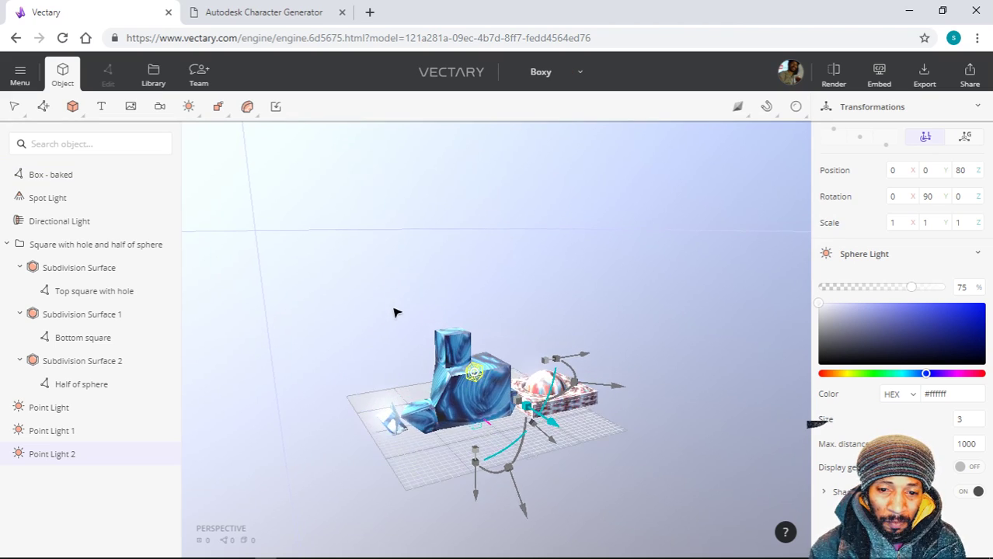
{"action": "scroll", "coordinate": [396, 330], "scroll_direction": "up", "scroll_amount": 2}
{"action": "left_click_drag", "start_coordinate": [384, 351], "coordinate": [437, 312]}
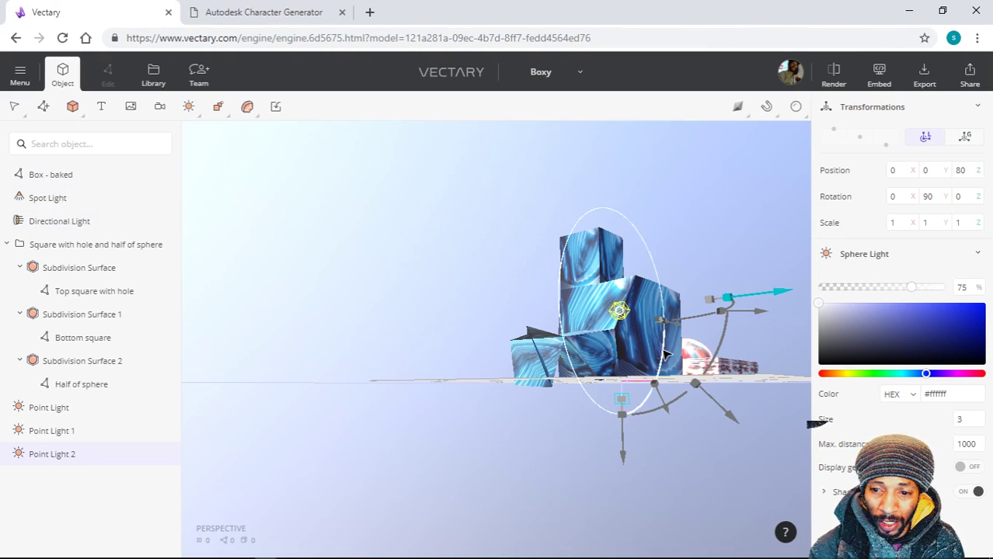
{"action": "left_click_drag", "start_coordinate": [614, 388], "coordinate": [435, 366]}
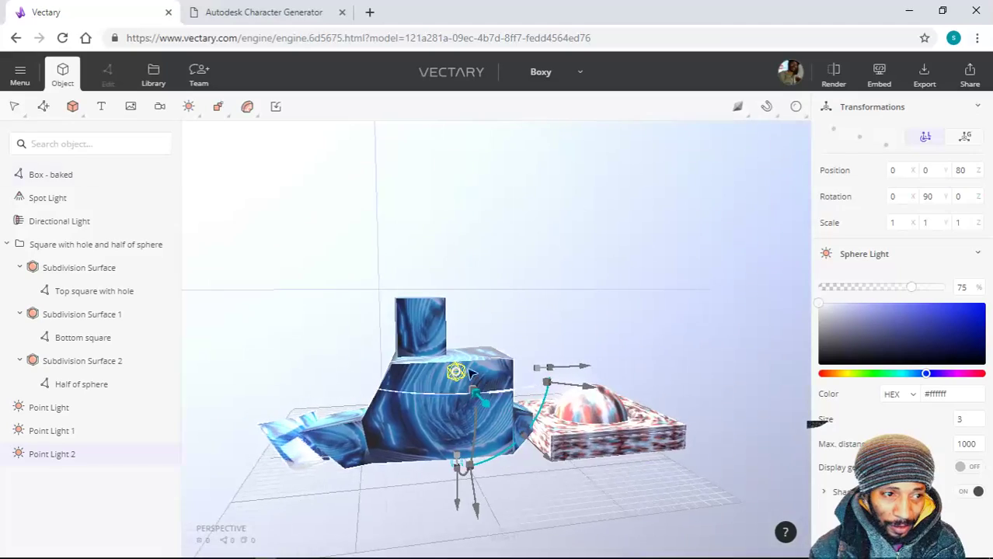
{"action": "left_click", "coordinate": [97, 201]}
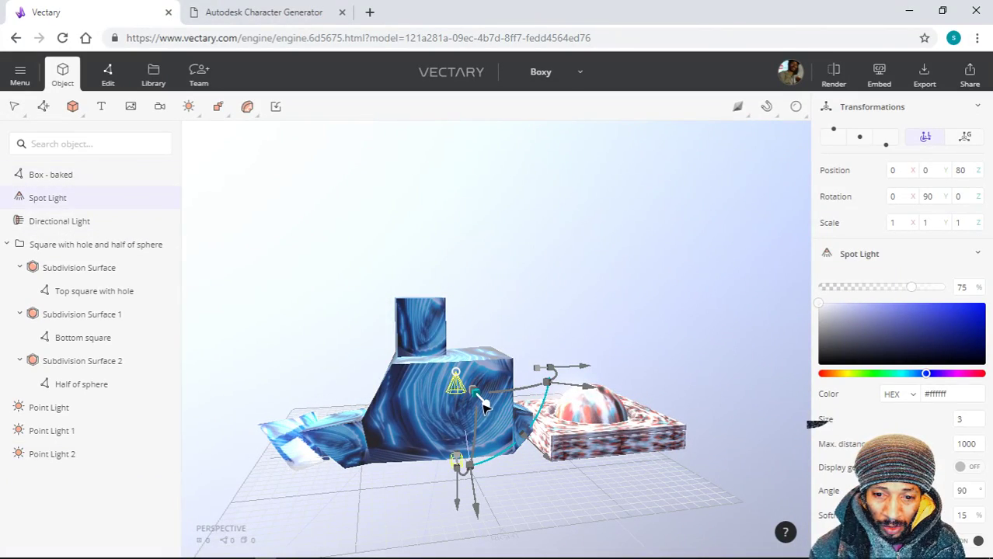
{"action": "left_click_drag", "start_coordinate": [483, 408], "coordinate": [558, 450]}
{"action": "left_click_drag", "start_coordinate": [567, 523], "coordinate": [531, 340]}
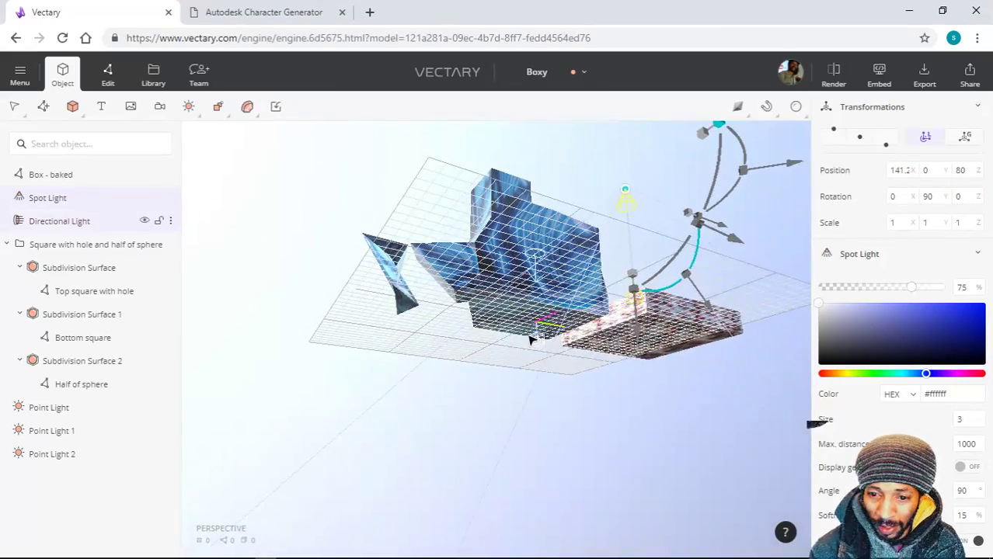
{"action": "left_click_drag", "start_coordinate": [636, 307], "coordinate": [627, 262]}
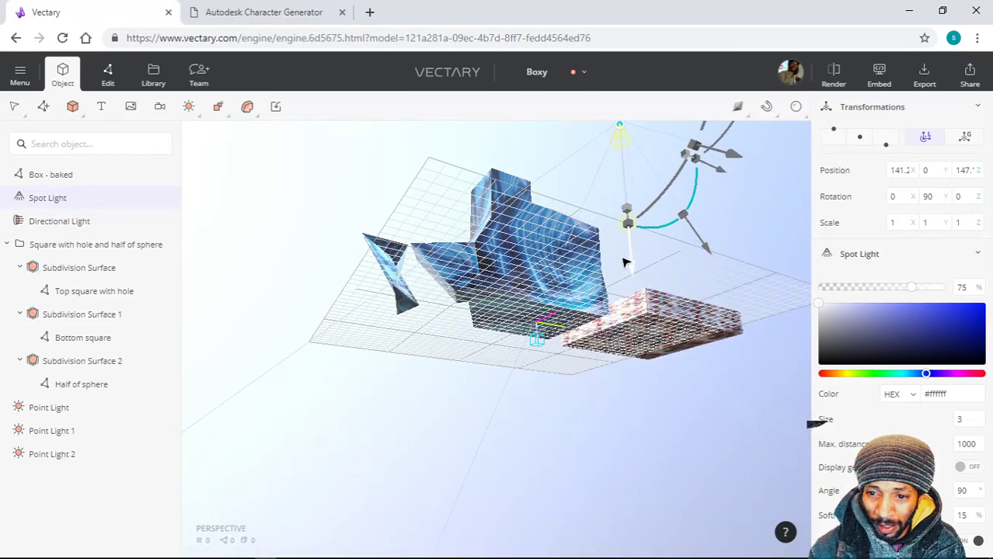
{"action": "left_click_drag", "start_coordinate": [612, 406], "coordinate": [509, 224]}
- Reposition the spot light above the blue box, at about X 45.5 and Z 169
{"action": "scroll", "coordinate": [517, 357], "scroll_direction": "up", "scroll_amount": 5}
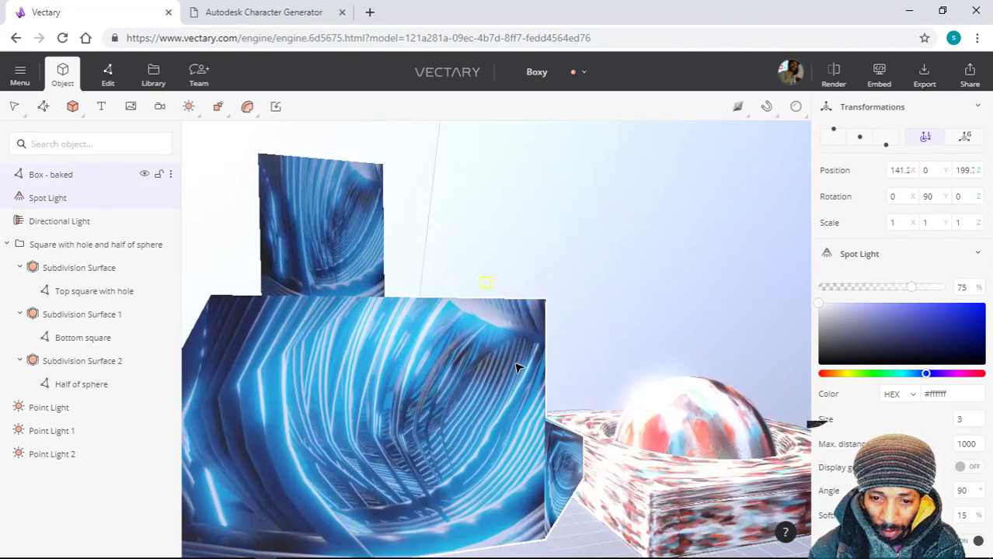
{"action": "scroll", "coordinate": [517, 368], "scroll_direction": "down", "scroll_amount": 5}
{"action": "left_click_drag", "start_coordinate": [497, 206], "coordinate": [474, 279]}
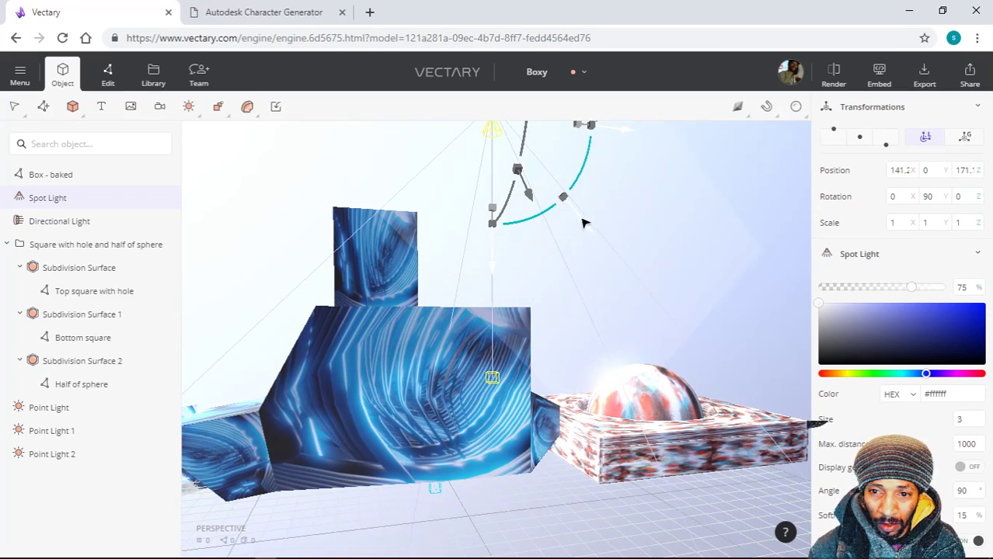
{"action": "scroll", "coordinate": [544, 211], "scroll_direction": "down", "scroll_amount": 4}
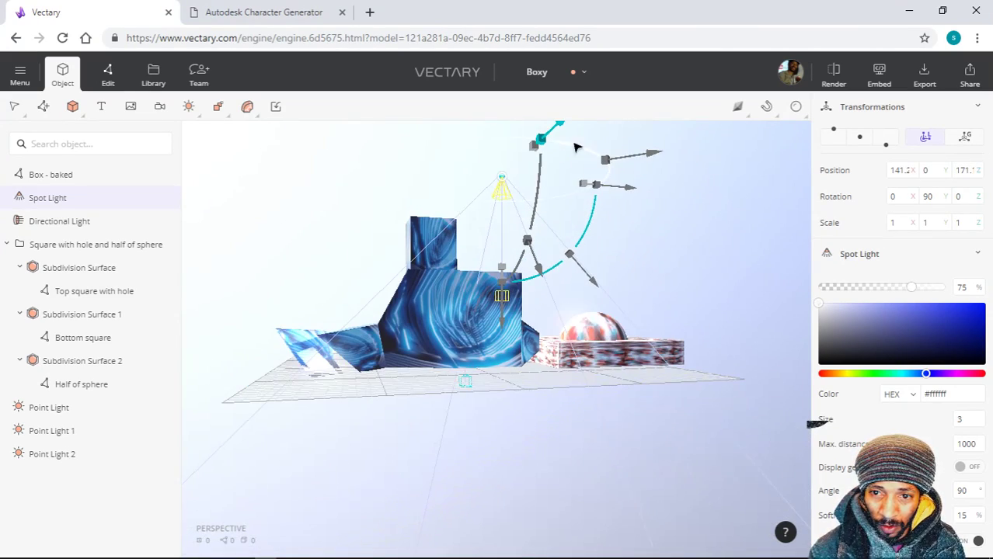
{"action": "left_click_drag", "start_coordinate": [543, 138], "coordinate": [506, 146]}
{"action": "left_click_drag", "start_coordinate": [475, 159], "coordinate": [495, 130]}
{"action": "scroll", "coordinate": [463, 377], "scroll_direction": "up", "scroll_amount": 3}
{"action": "scroll", "coordinate": [463, 377], "scroll_direction": "down", "scroll_amount": 3}
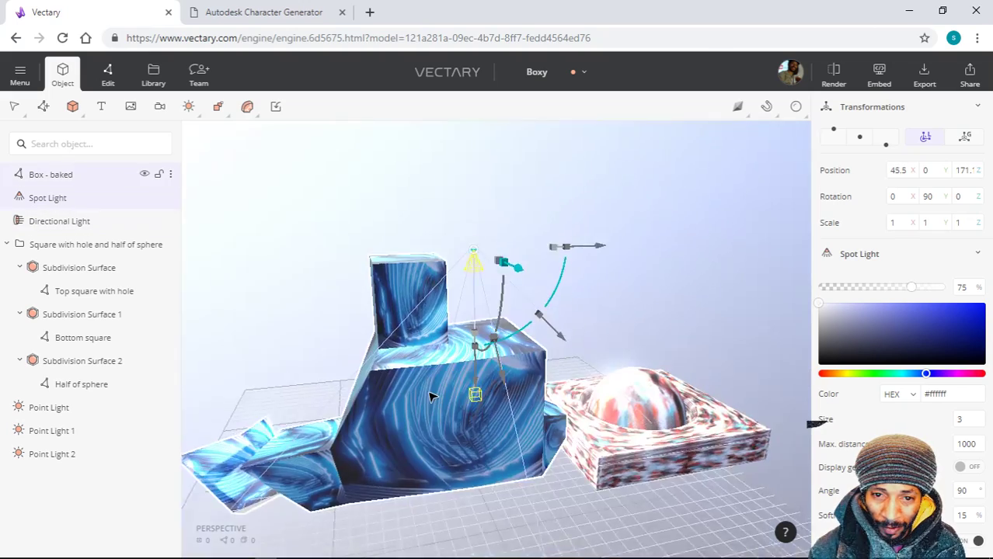
{"action": "right_click_drag", "start_coordinate": [463, 381], "coordinate": [474, 423]}
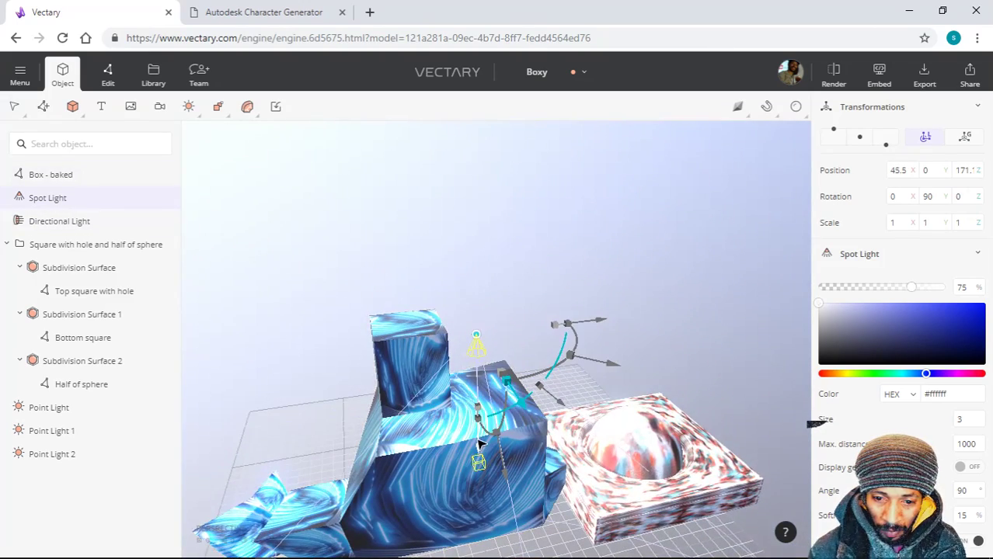
{"action": "left_click_drag", "start_coordinate": [479, 444], "coordinate": [482, 416]}
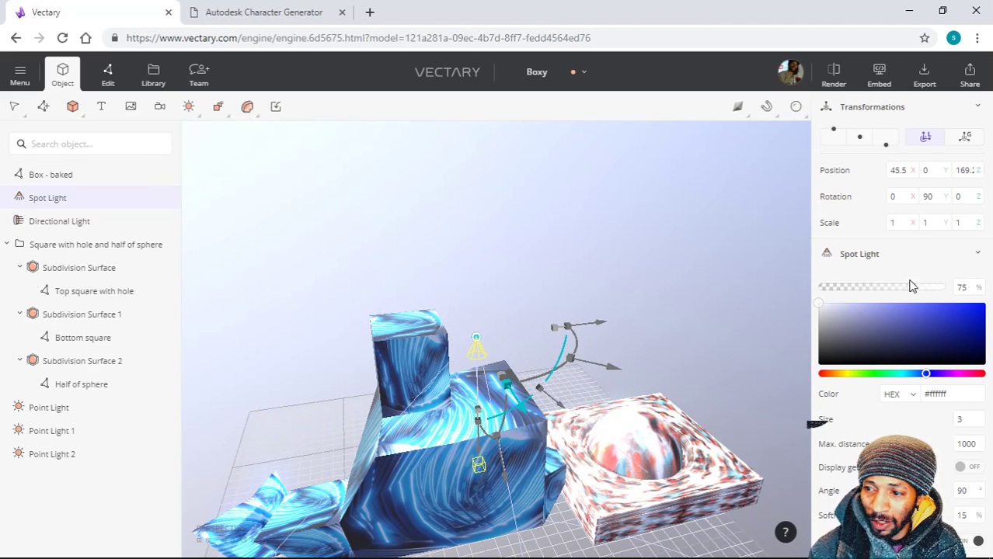
- Reduce the spot light's intensity to 7% and change its color to magenta #bf0fab
{"action": "left_click_drag", "start_coordinate": [915, 293], "coordinate": [835, 291]}
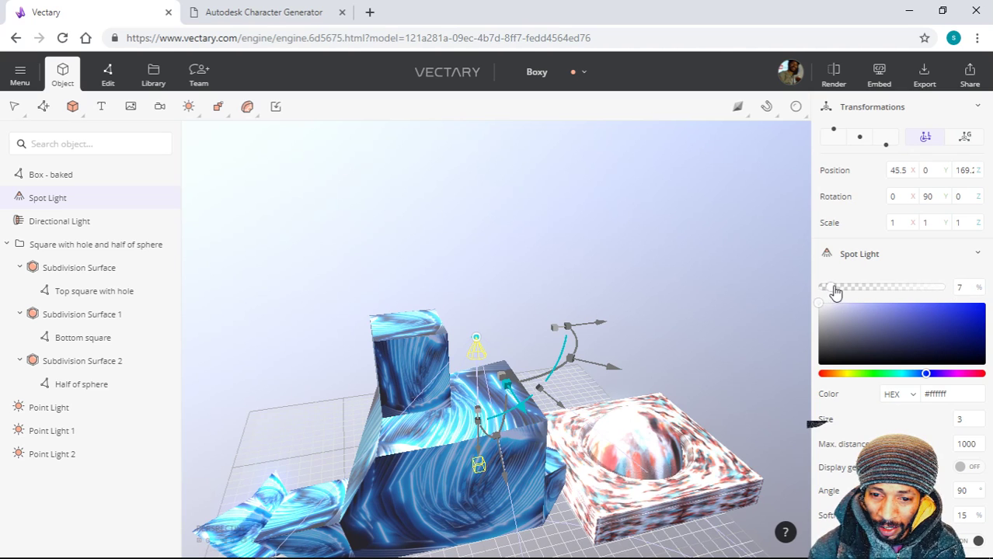
{"action": "left_click", "coordinate": [928, 339]}
{"action": "left_click", "coordinate": [959, 375]}
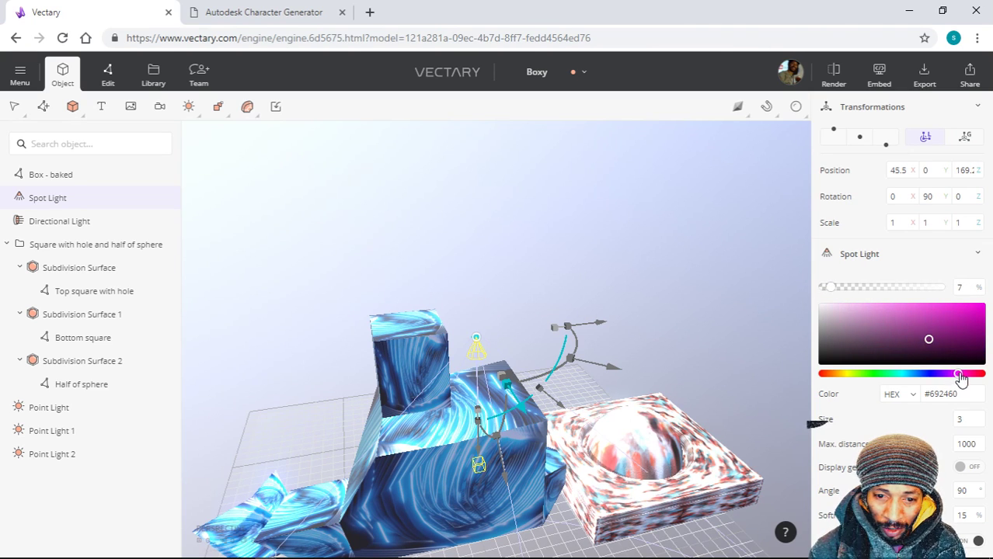
{"action": "left_click", "coordinate": [971, 318]}
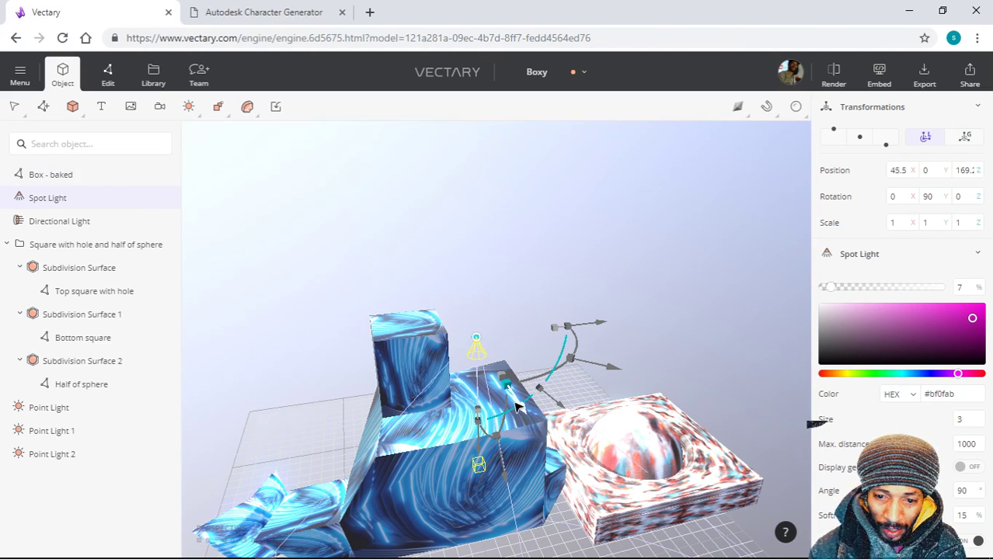
- Raise the spot light to about X 54.8 and Z 214, and increase its intensity to 100%
{"action": "left_click_drag", "start_coordinate": [519, 407], "coordinate": [464, 382]}
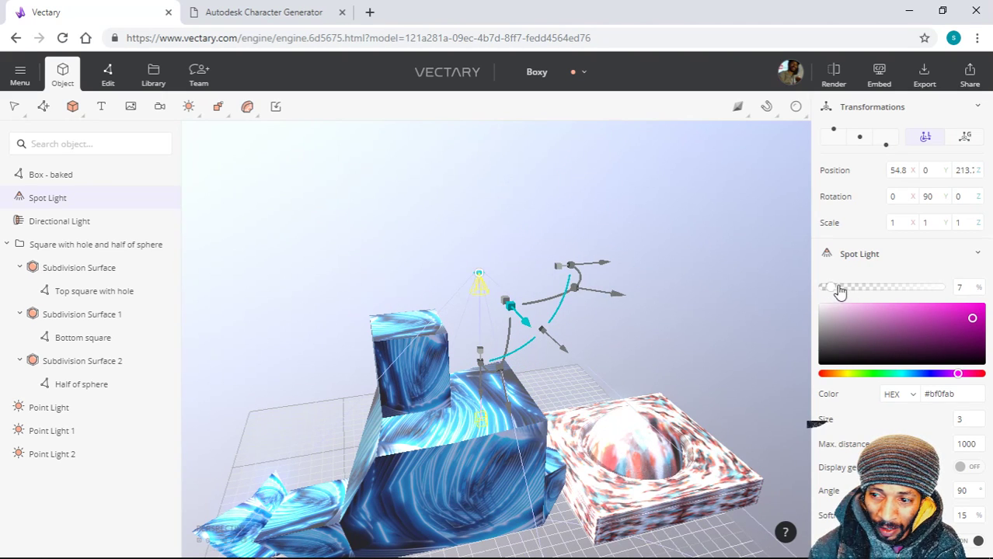
{"action": "left_click_drag", "start_coordinate": [917, 288], "coordinate": [829, 304]}
{"action": "left_click_drag", "start_coordinate": [919, 303], "coordinate": [940, 300]}
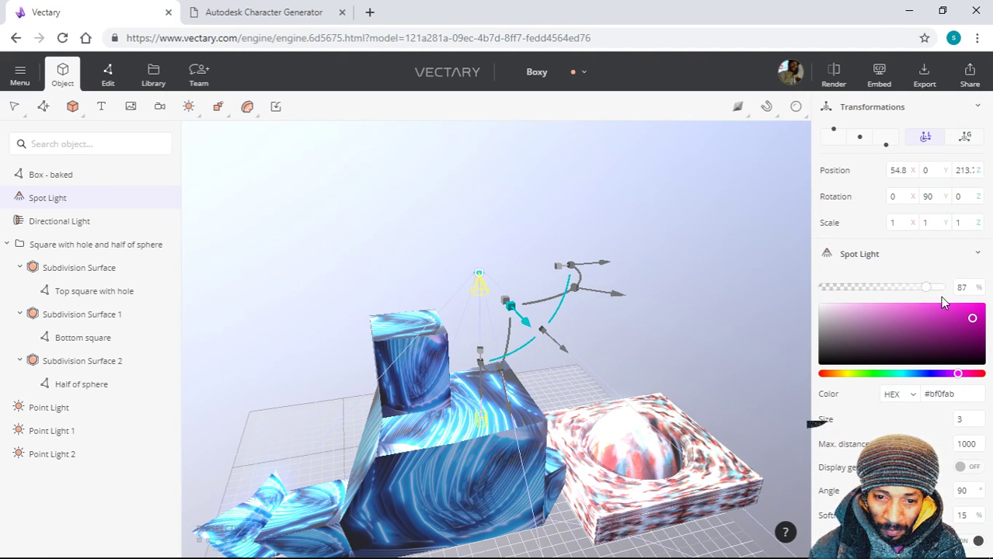
- Change the spot light's hue to orange, giving the color #bf530f
{"action": "scroll", "coordinate": [480, 394], "scroll_direction": "up", "scroll_amount": 6}
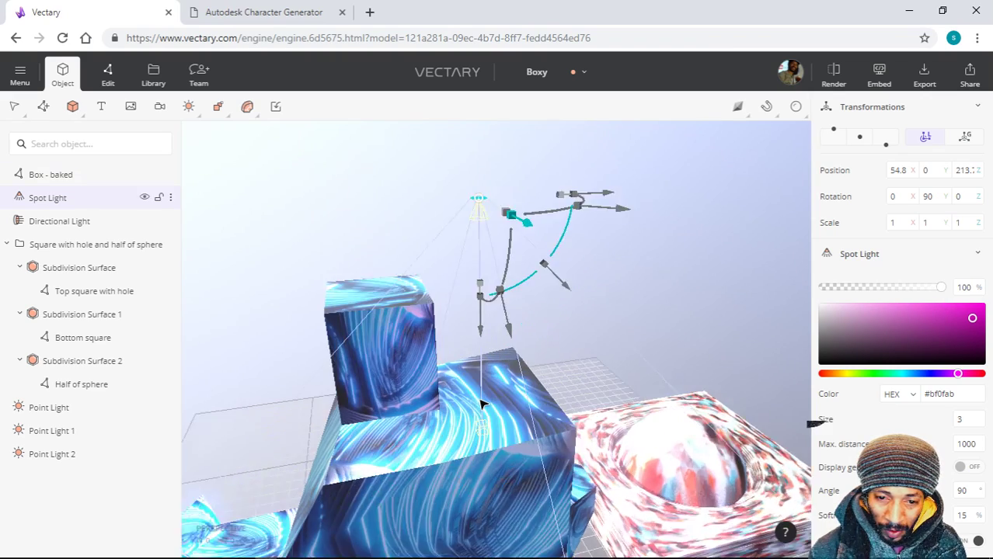
{"action": "scroll", "coordinate": [357, 245], "scroll_direction": "down", "scroll_amount": 4}
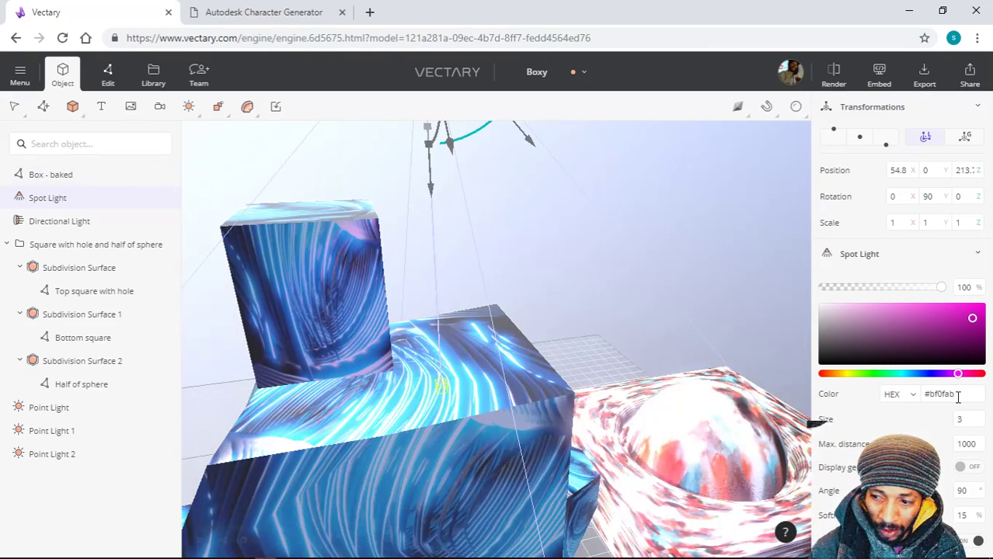
{"action": "left_click", "coordinate": [846, 376]}
{"action": "left_click_drag", "start_coordinate": [842, 376], "coordinate": [832, 377]}
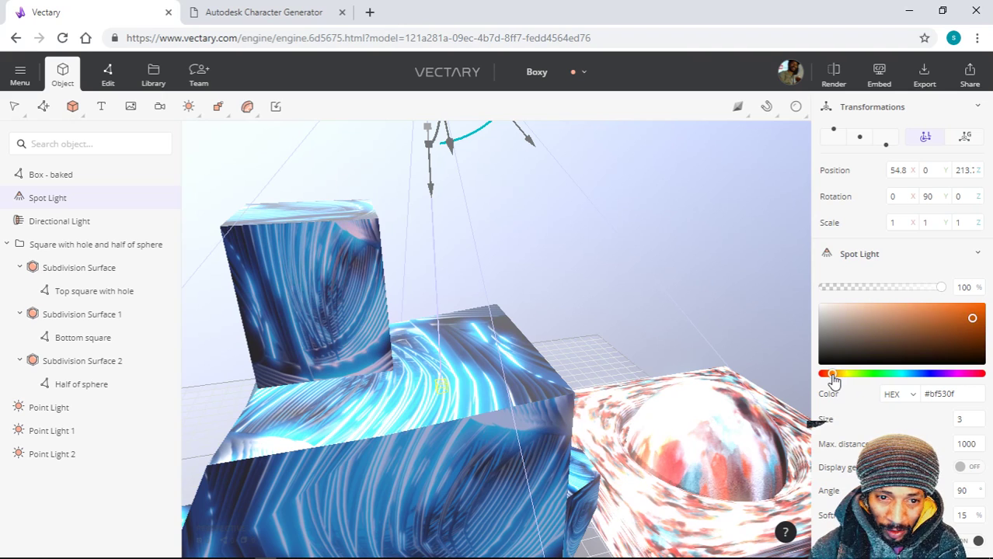
- Change the spot light's color to dark yellow #b59207 and lower the light to about Z 206
{"action": "mouse_move", "coordinate": [891, 352]}
{"action": "left_mouse_down"}
{"action": "mouse_move", "coordinate": [911, 333]}
{"action": "mouse_move", "coordinate": [831, 326]}
{"action": "mouse_move", "coordinate": [981, 362]}
{"action": "mouse_move", "coordinate": [982, 311]}
{"action": "mouse_move", "coordinate": [956, 329]}
{"action": "mouse_move", "coordinate": [979, 321]}
{"action": "left_mouse_up"}
{"action": "left_click", "coordinate": [845, 374]}
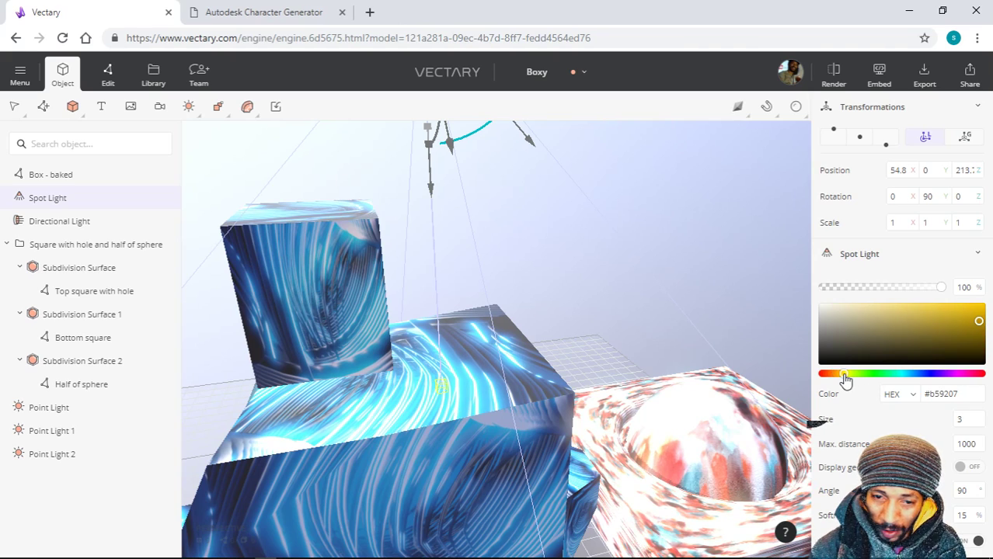
{"action": "left_click_drag", "start_coordinate": [436, 177], "coordinate": [359, 221]}
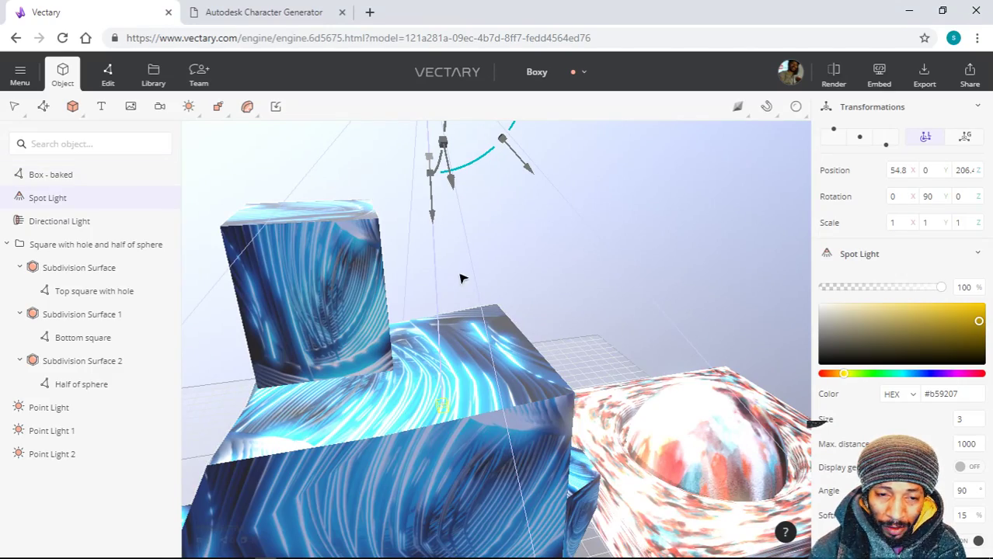
{"action": "scroll", "coordinate": [458, 295], "scroll_direction": "down", "scroll_amount": 3}
{"action": "left_click_drag", "start_coordinate": [466, 365], "coordinate": [401, 246]}
{"action": "scroll", "coordinate": [704, 400], "scroll_direction": "down", "scroll_amount": 5}
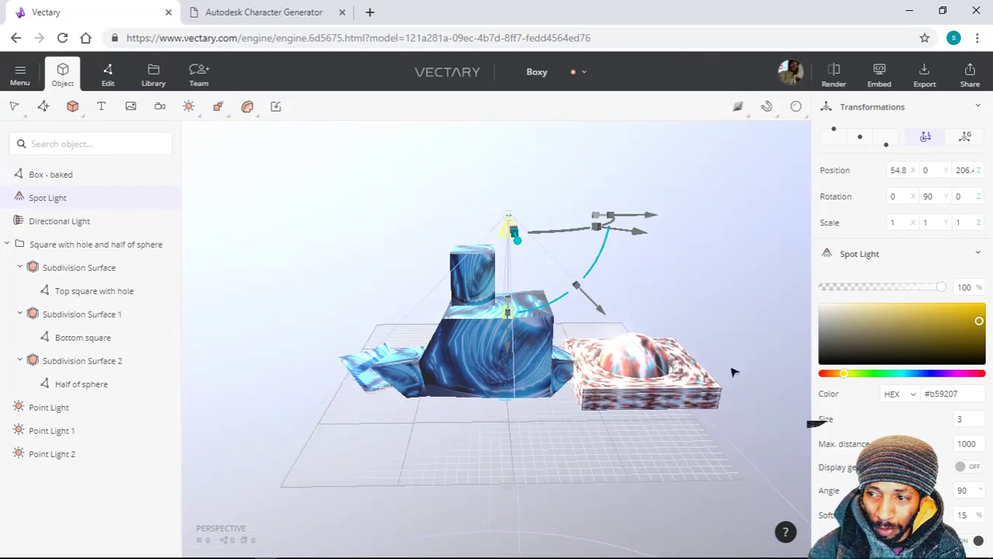
- Apply a dark brown environment from the library and raise the spot light slightly to about Z 207.6
{"action": "left_click", "coordinate": [158, 81]}
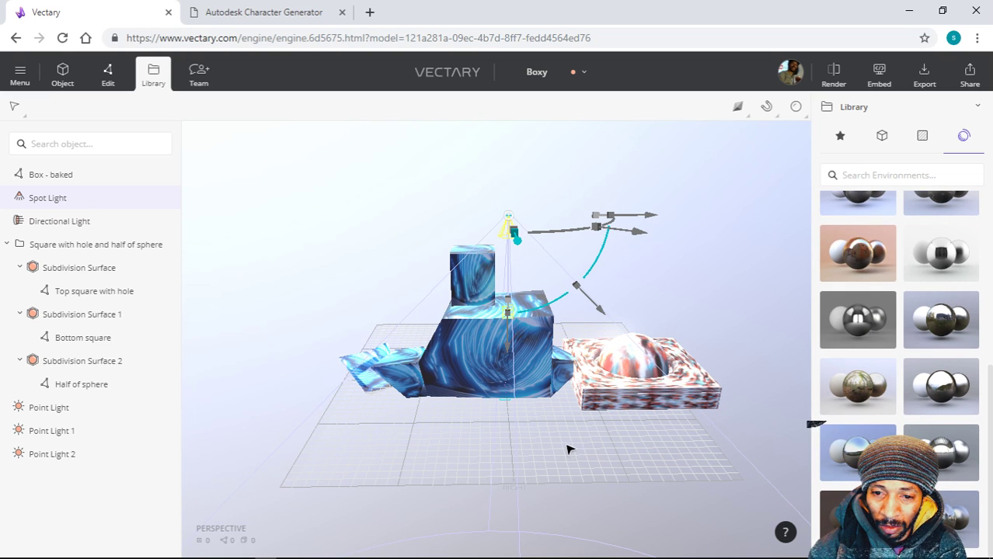
{"action": "left_click", "coordinate": [481, 393]}
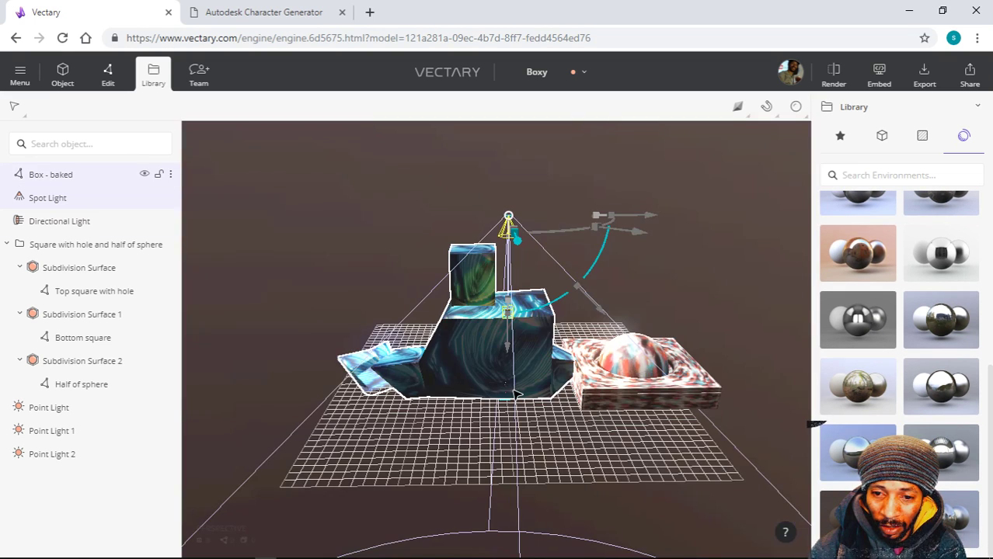
{"action": "scroll", "coordinate": [516, 394], "scroll_direction": "up", "scroll_amount": 5}
{"action": "scroll", "coordinate": [474, 361], "scroll_direction": "down", "scroll_amount": 5}
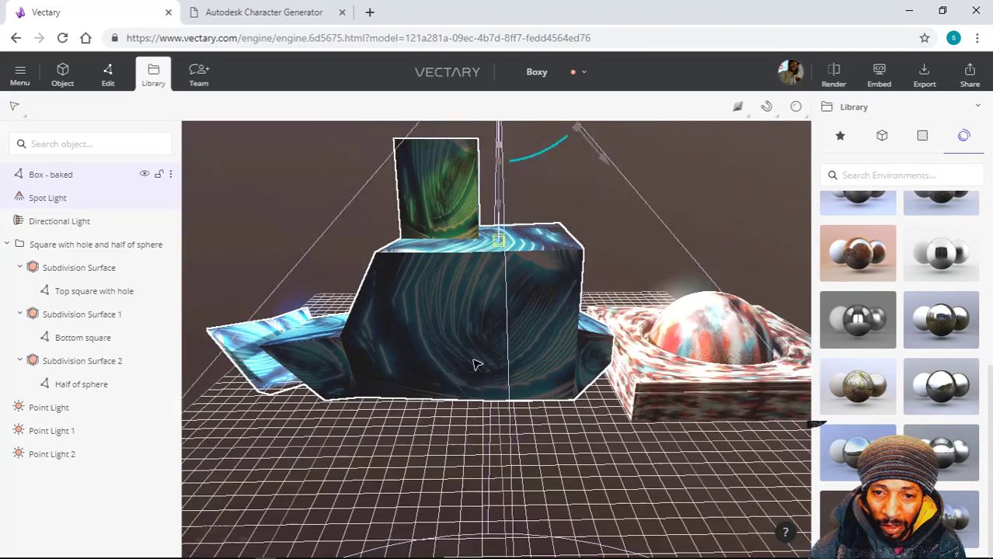
{"action": "left_click", "coordinate": [492, 247]}
{"action": "mouse_move", "coordinate": [492, 268]}
{"action": "left_mouse_down"}
{"action": "mouse_move", "coordinate": [490, 474]}
{"action": "mouse_move", "coordinate": [488, 277]}
{"action": "left_mouse_up"}
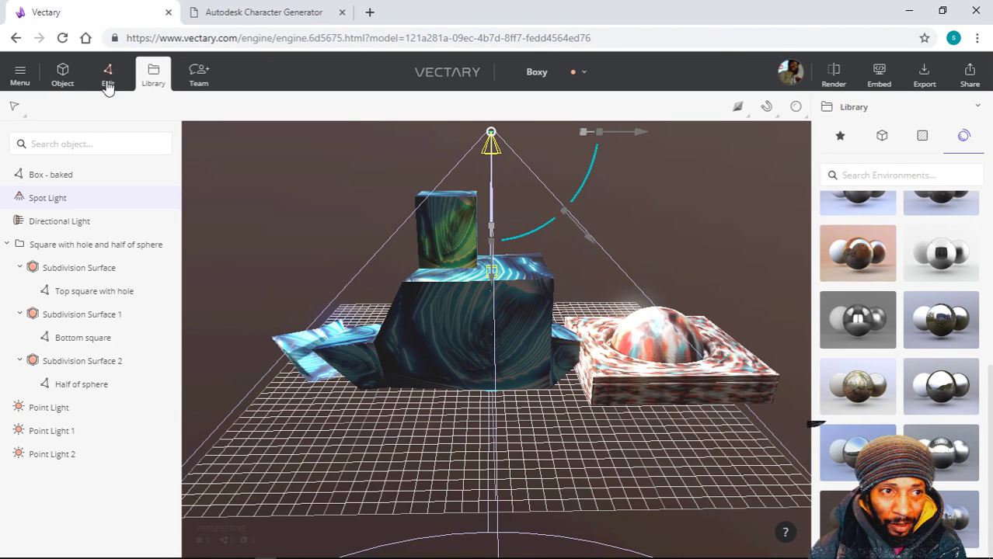
- Change the spot light's color to a pale red, #c29b9b
{"action": "left_click", "coordinate": [56, 81]}
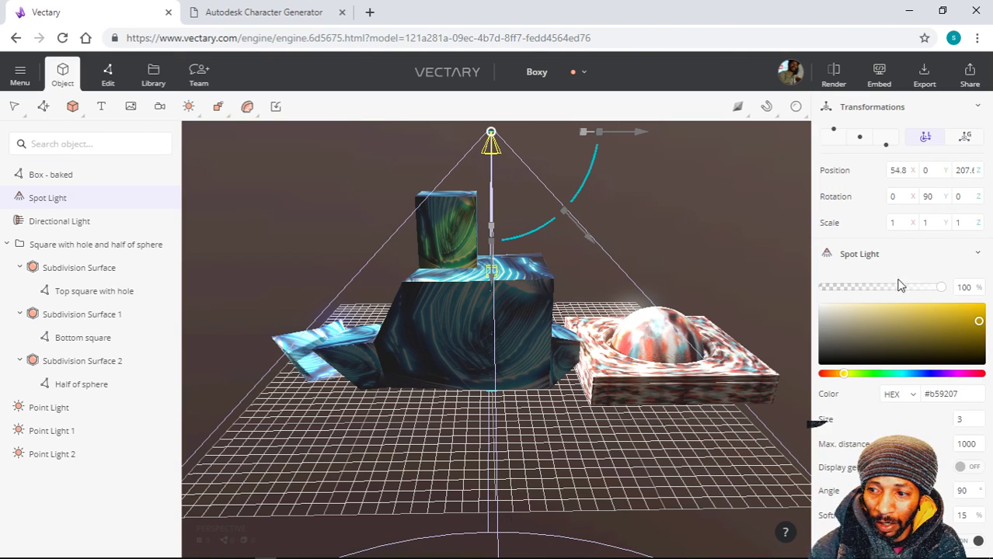
{"action": "left_click_drag", "start_coordinate": [945, 340], "coordinate": [891, 328]}
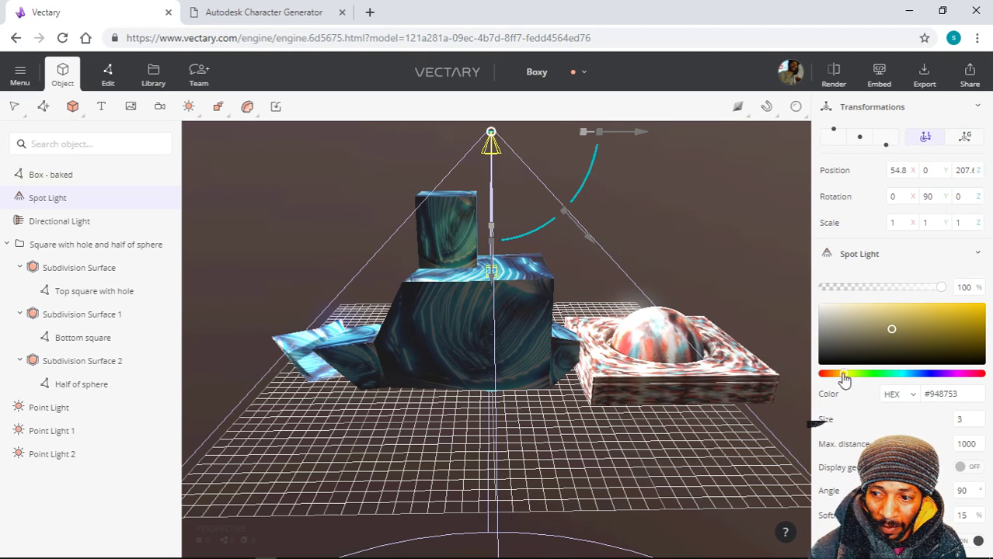
{"action": "left_click_drag", "start_coordinate": [844, 379], "coordinate": [823, 374]}
{"action": "left_click", "coordinate": [881, 324]}
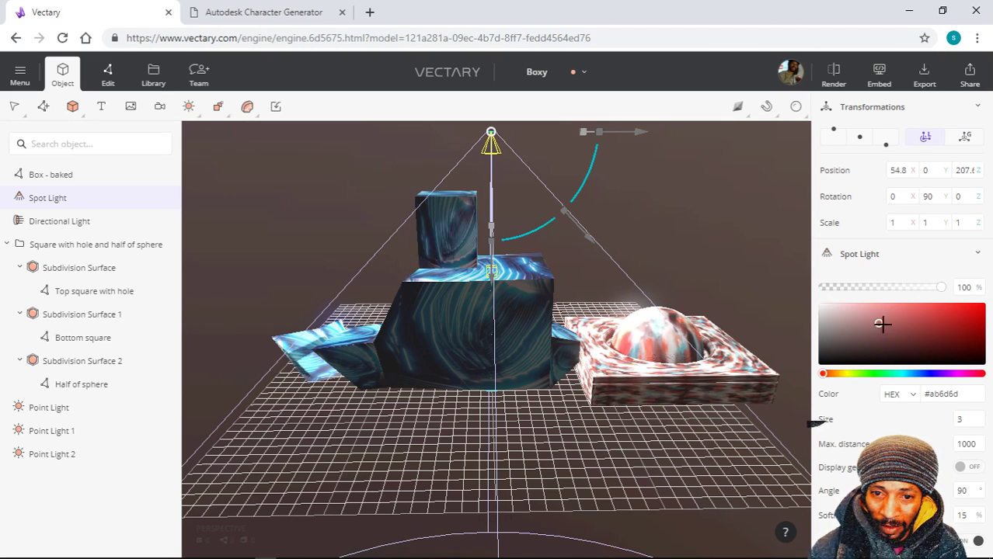
{"action": "mouse_move", "coordinate": [880, 324]}
{"action": "left_mouse_down"}
{"action": "mouse_move", "coordinate": [971, 323]}
{"action": "mouse_move", "coordinate": [860, 313]}
{"action": "mouse_move", "coordinate": [885, 315]}
{"action": "left_mouse_up"}
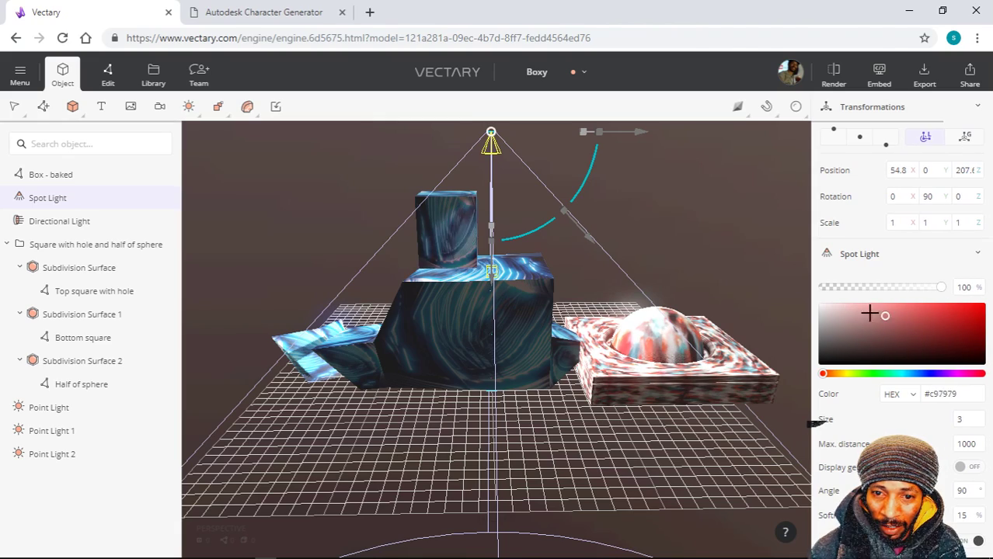
{"action": "left_click", "coordinate": [851, 318]}
- Move the spot light in front of the upper box, to about Y -36.6 and Z 208
{"action": "scroll", "coordinate": [565, 283], "scroll_direction": "up", "scroll_amount": 5}
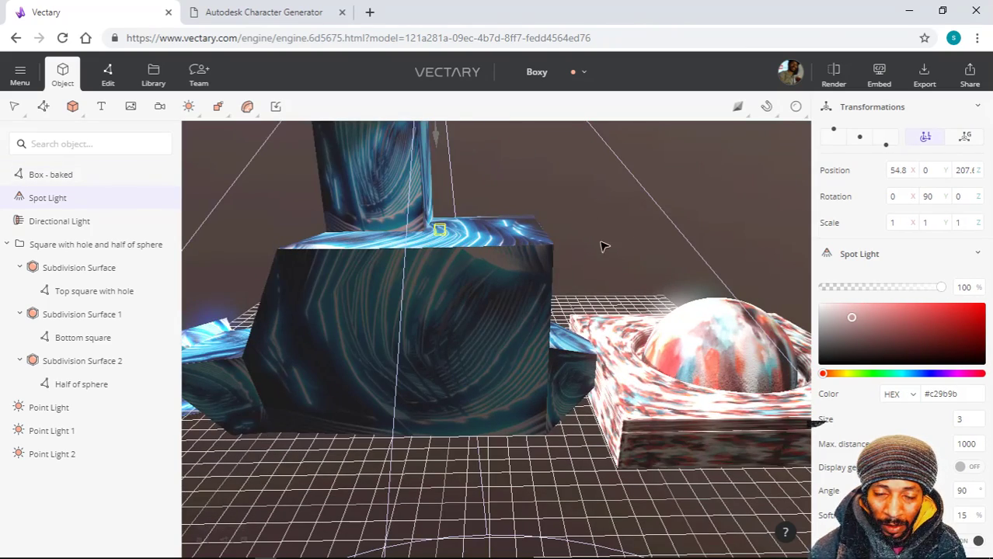
{"action": "scroll", "coordinate": [222, 153], "scroll_direction": "up", "scroll_amount": 5}
{"action": "scroll", "coordinate": [694, 259], "scroll_direction": "up", "scroll_amount": 1}
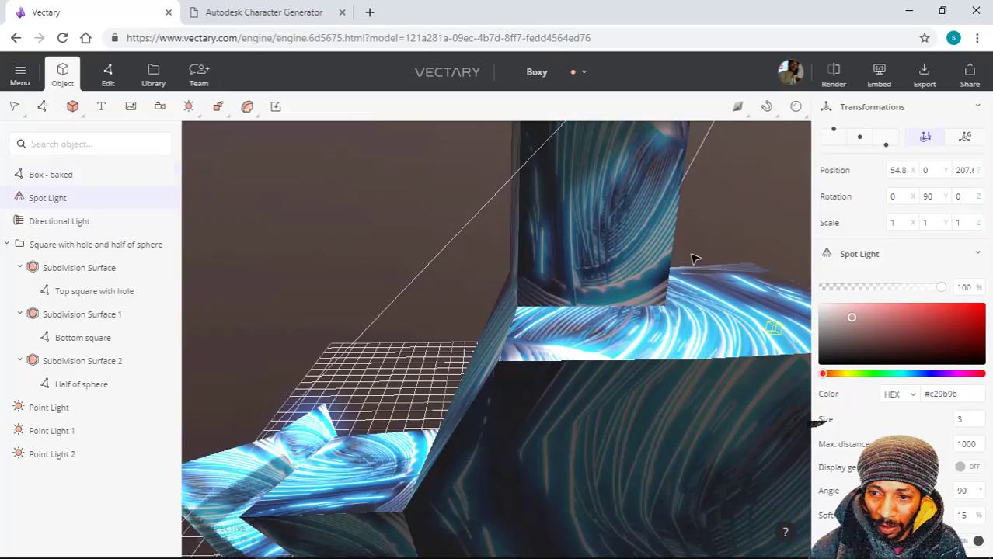
{"action": "scroll", "coordinate": [667, 229], "scroll_direction": "down", "scroll_amount": 5}
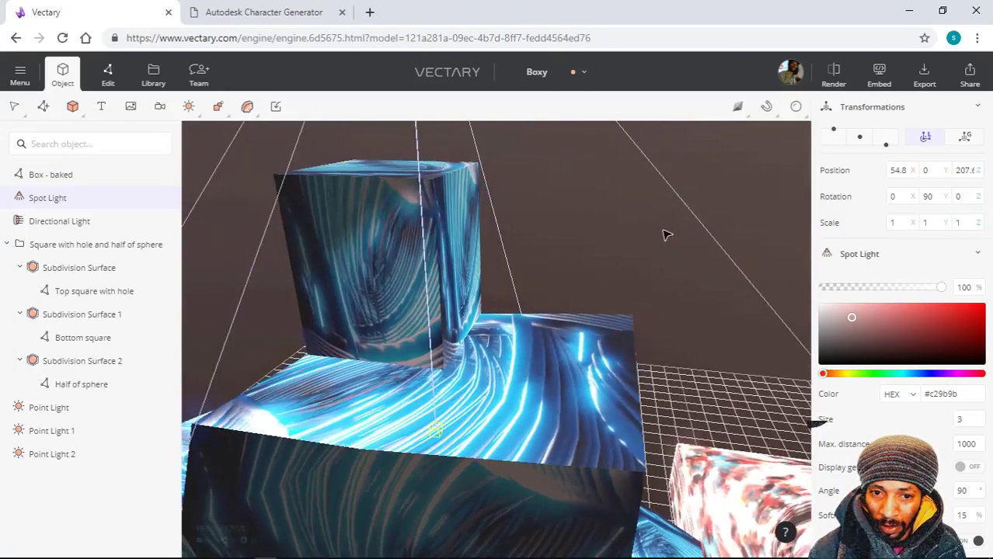
{"action": "left_click_drag", "start_coordinate": [506, 152], "coordinate": [527, 222]}
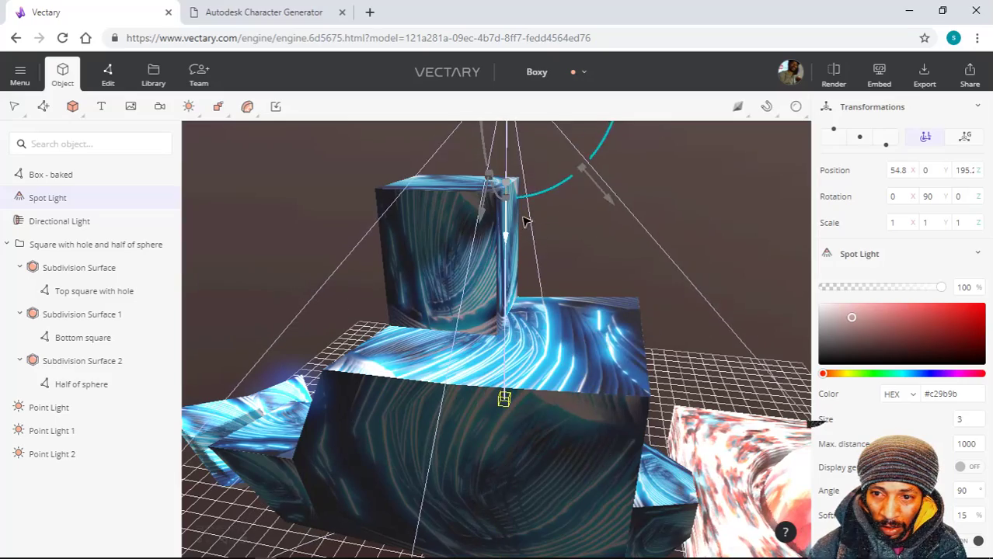
{"action": "left_click_drag", "start_coordinate": [611, 192], "coordinate": [467, 149]}
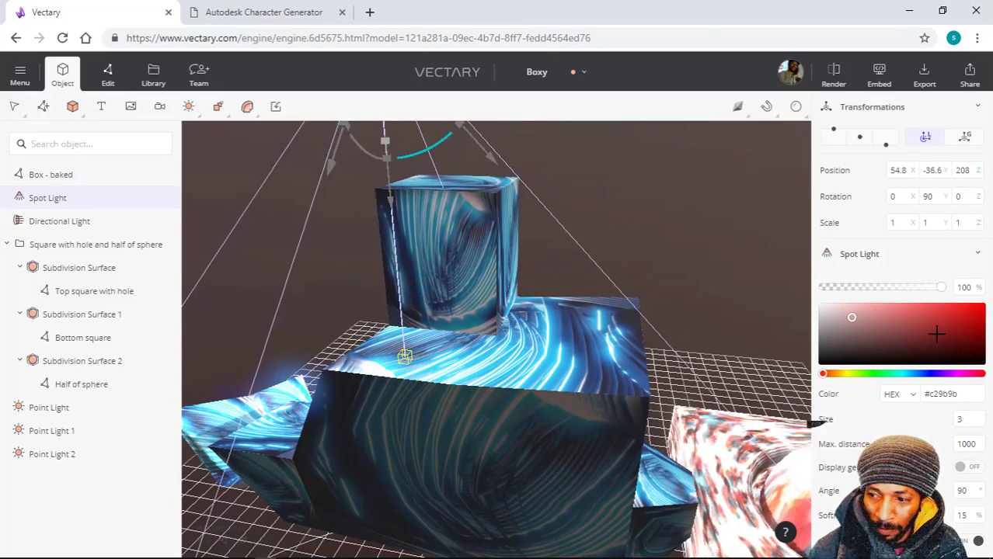
- Change the spot light's color to bright red #ff0a0a, with the hue at the far red end
{"action": "left_click", "coordinate": [948, 327]}
{"action": "left_click", "coordinate": [985, 317]}
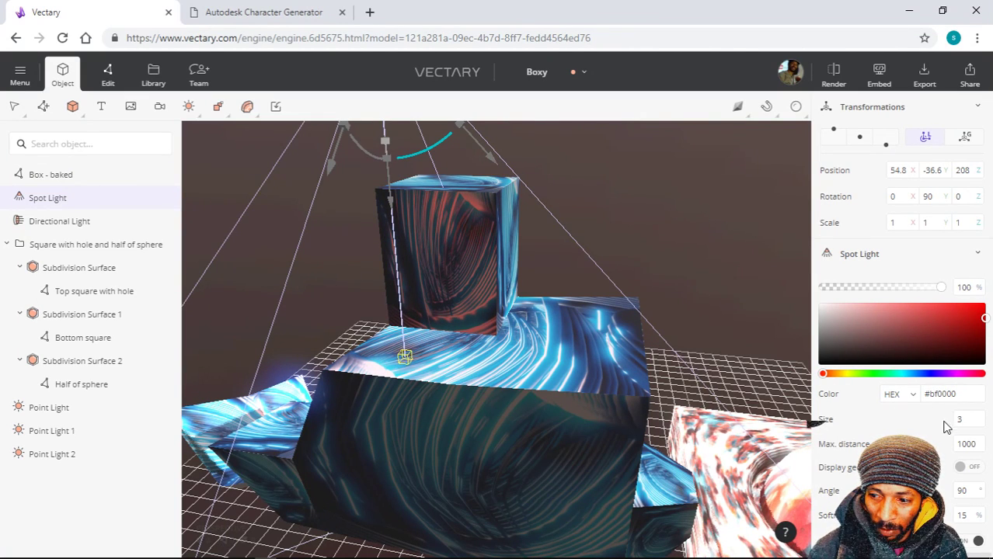
{"action": "scroll", "coordinate": [910, 430], "scroll_direction": "down", "scroll_amount": 1}
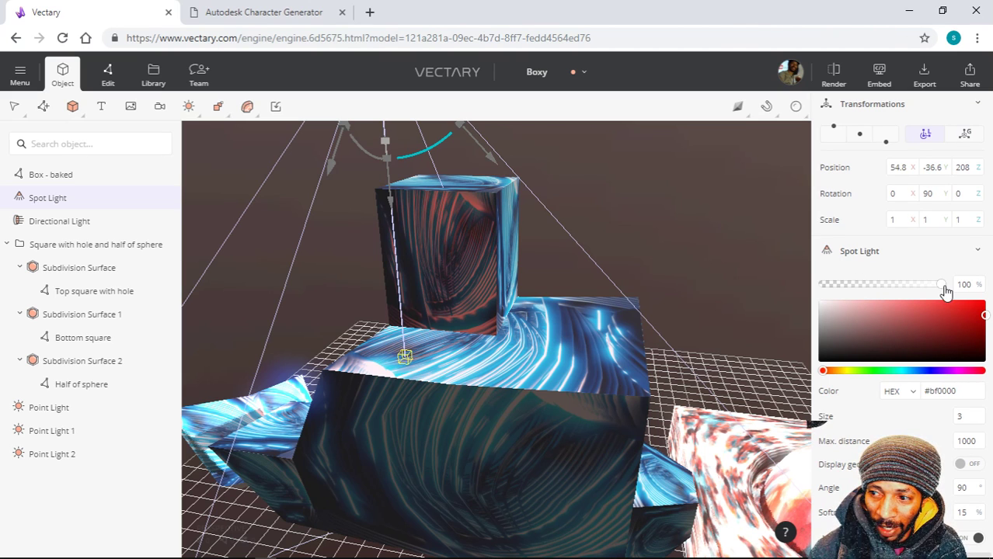
{"action": "scroll", "coordinate": [924, 291], "scroll_direction": "up", "scroll_amount": 1}
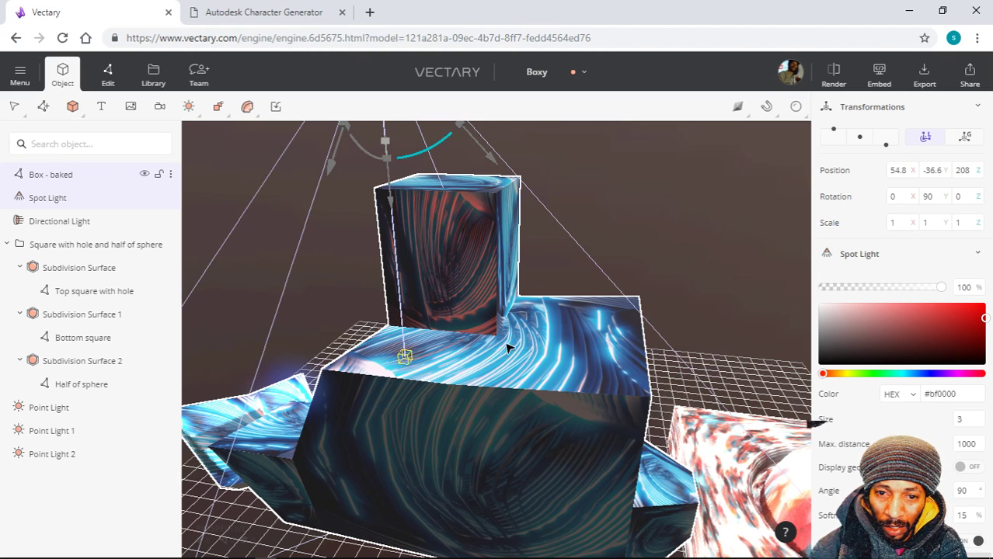
{"action": "left_click_drag", "start_coordinate": [967, 334], "coordinate": [980, 289]}
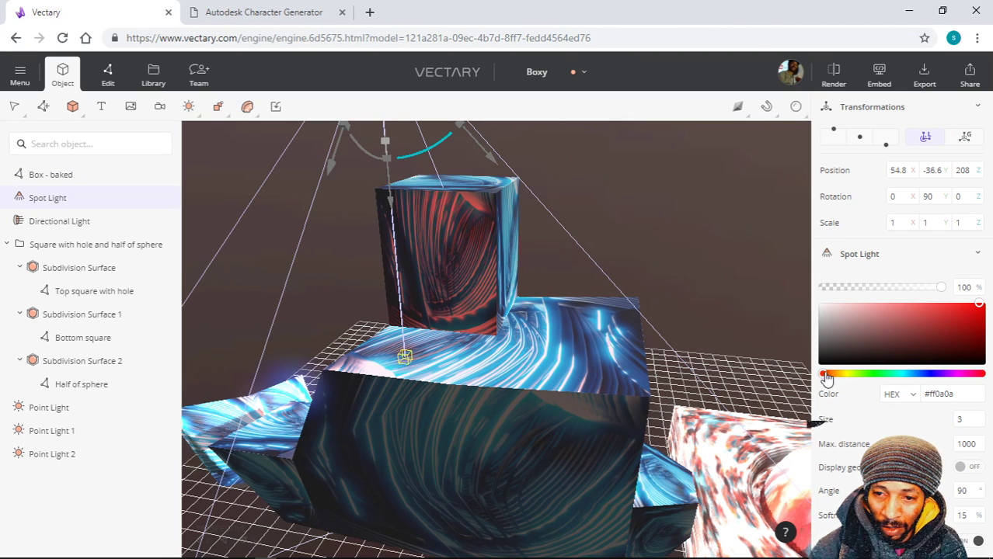
{"action": "left_click_drag", "start_coordinate": [826, 377], "coordinate": [987, 377]}
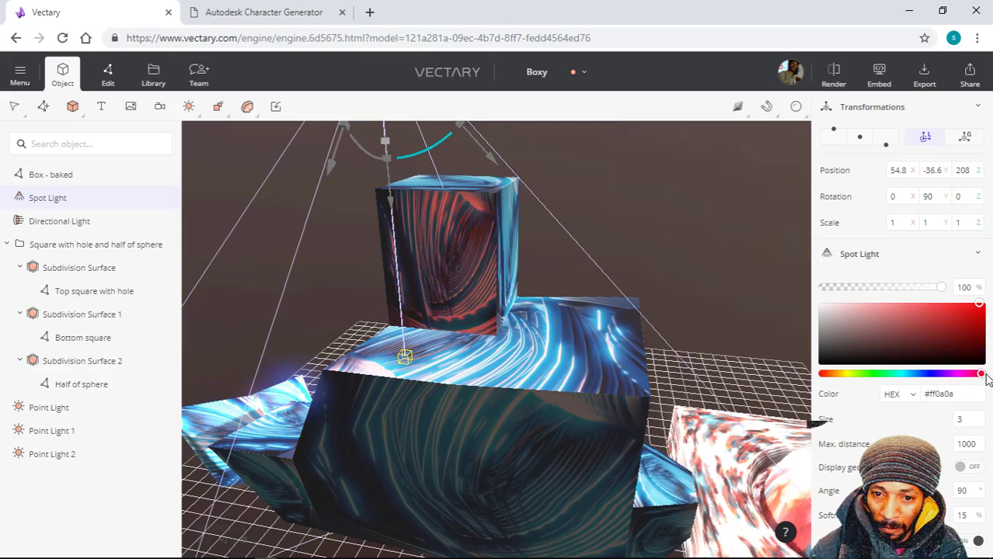
- Add two sphere lights to the scene
{"action": "scroll", "coordinate": [449, 295], "scroll_direction": "down", "scroll_amount": 5}
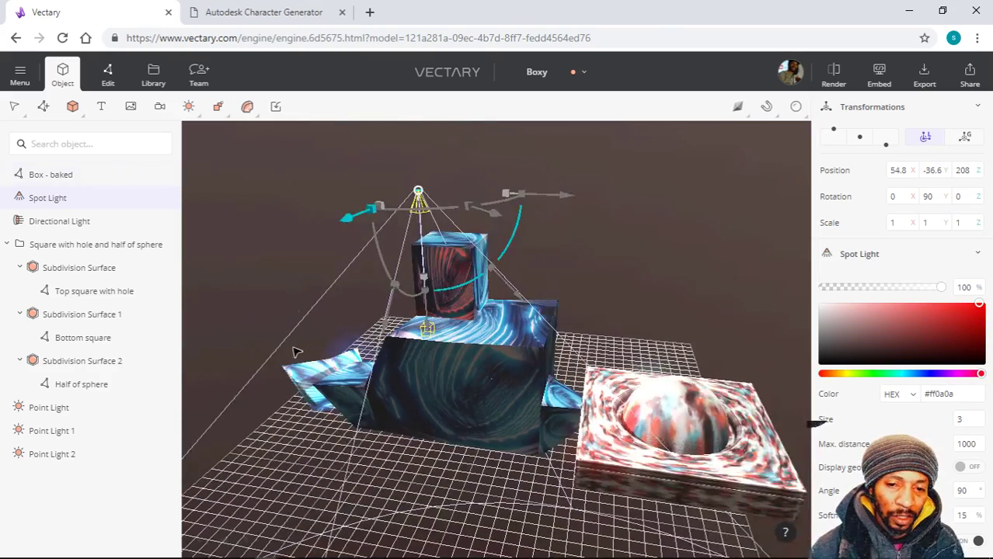
{"action": "left_click_drag", "start_coordinate": [294, 351], "coordinate": [349, 266]}
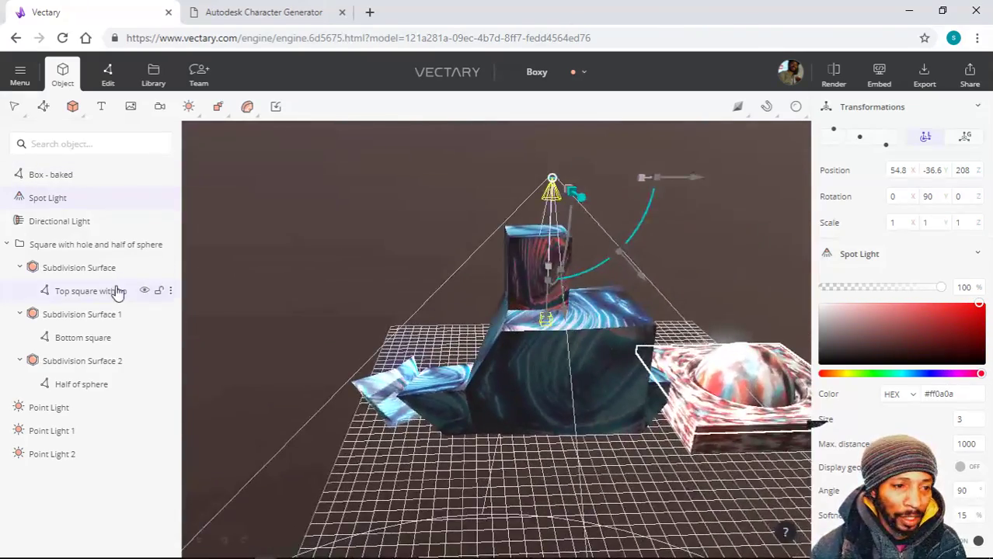
{"action": "left_click", "coordinate": [190, 108]}
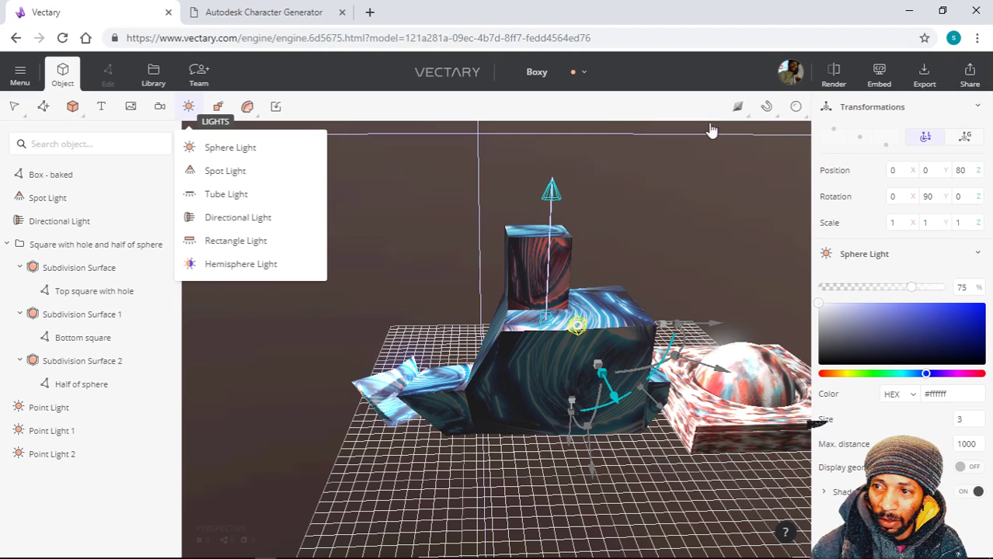
- Set the render preview quality to Ultra and start the render preview
{"action": "left_click", "coordinate": [833, 78]}
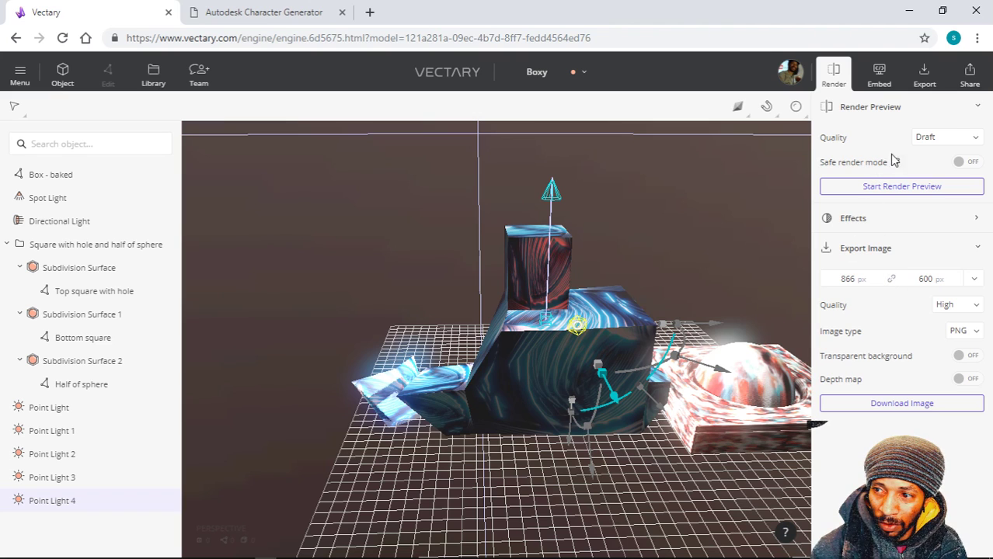
{"action": "left_click", "coordinate": [958, 140]}
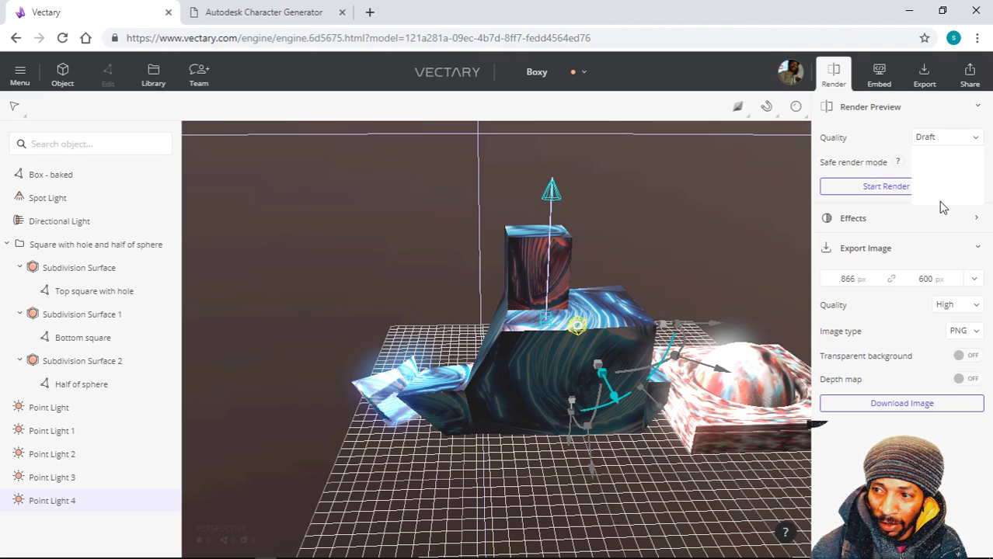
{"action": "left_click", "coordinate": [975, 140]}
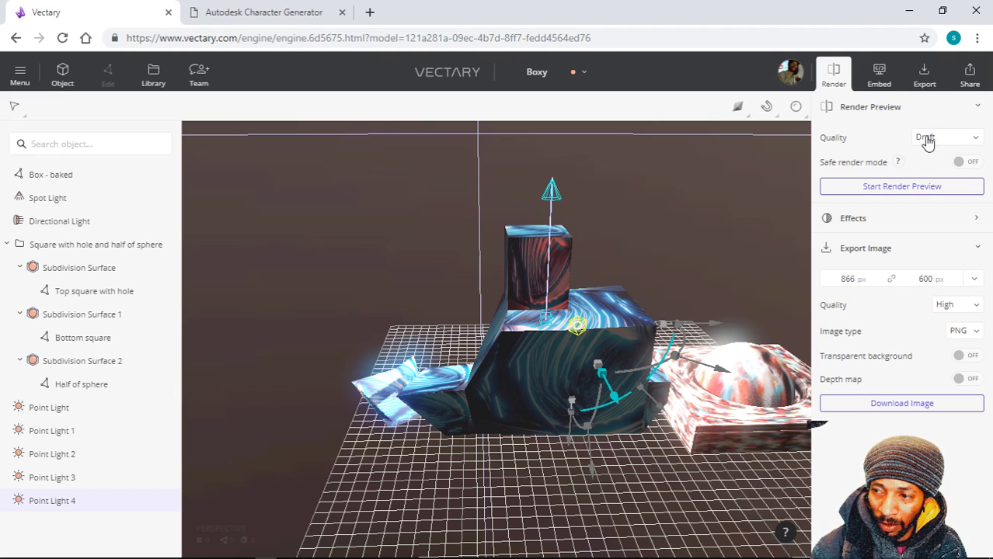
{"action": "left_click", "coordinate": [973, 140]}
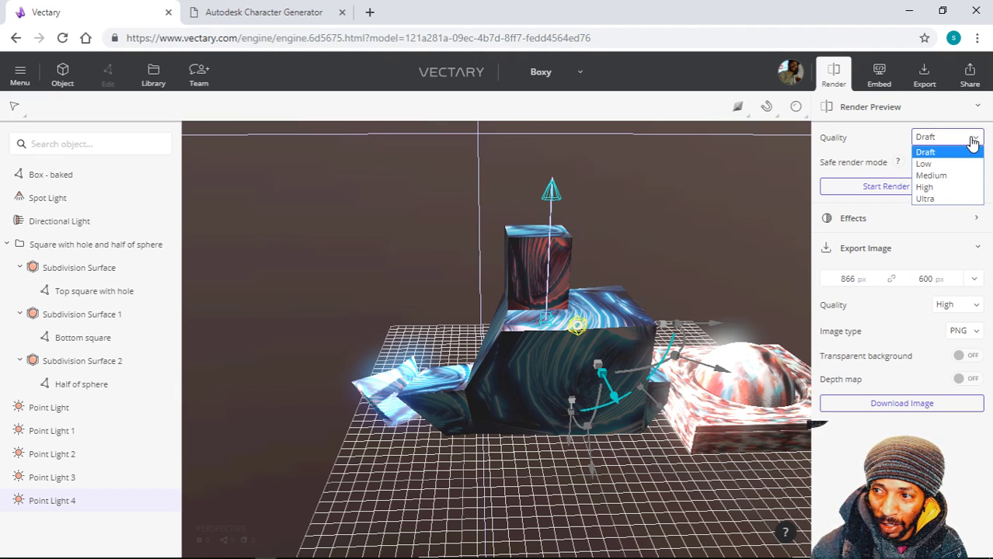
{"action": "left_click", "coordinate": [934, 200]}
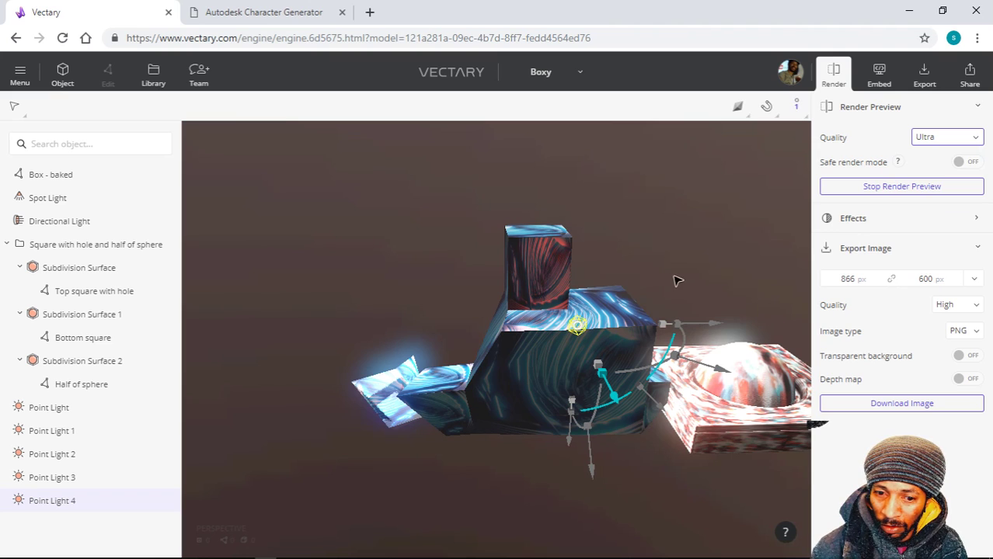
- Inspect the rendered blue box up close and check the quality options for the exported image
{"action": "left_click", "coordinate": [521, 412]}
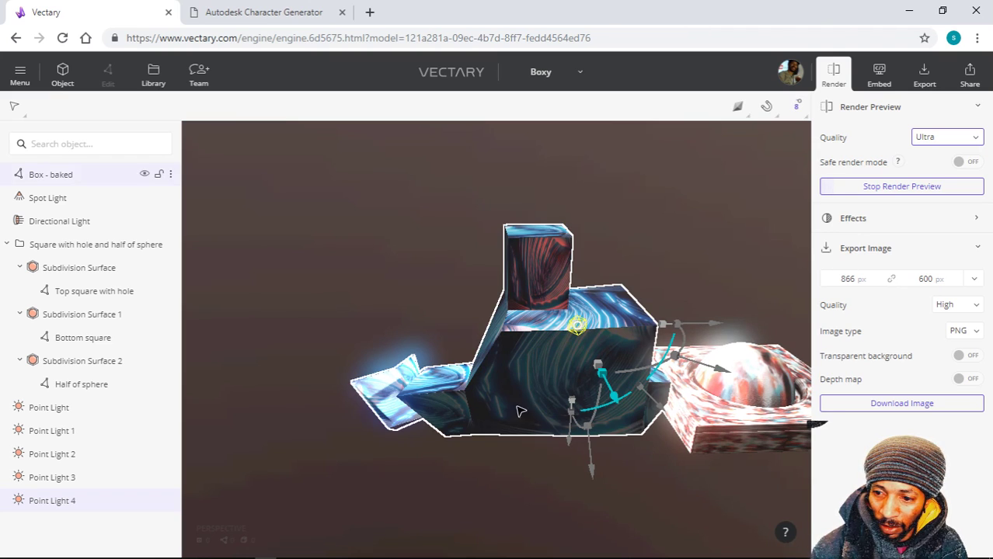
{"action": "scroll", "coordinate": [414, 395], "scroll_direction": "up", "scroll_amount": 5}
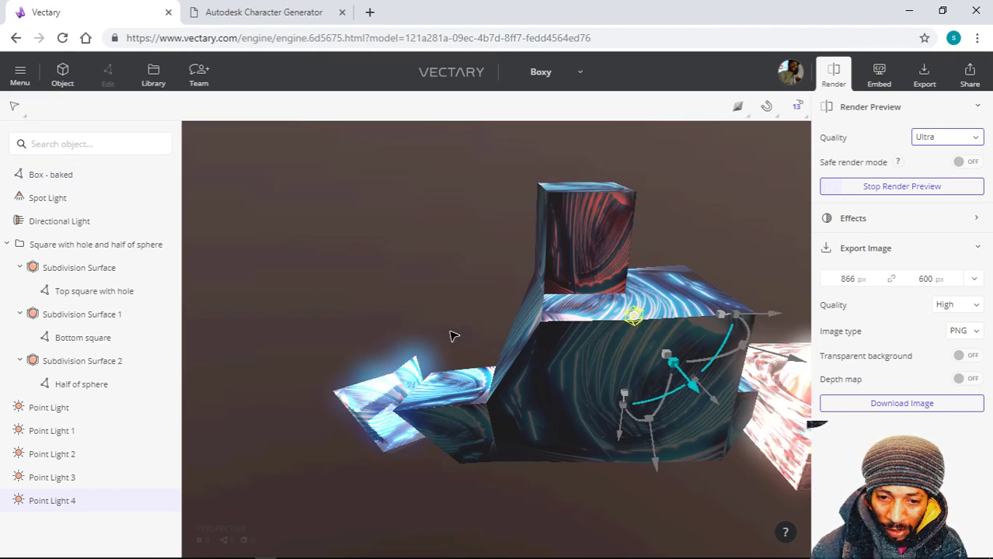
{"action": "left_click", "coordinate": [474, 350]}
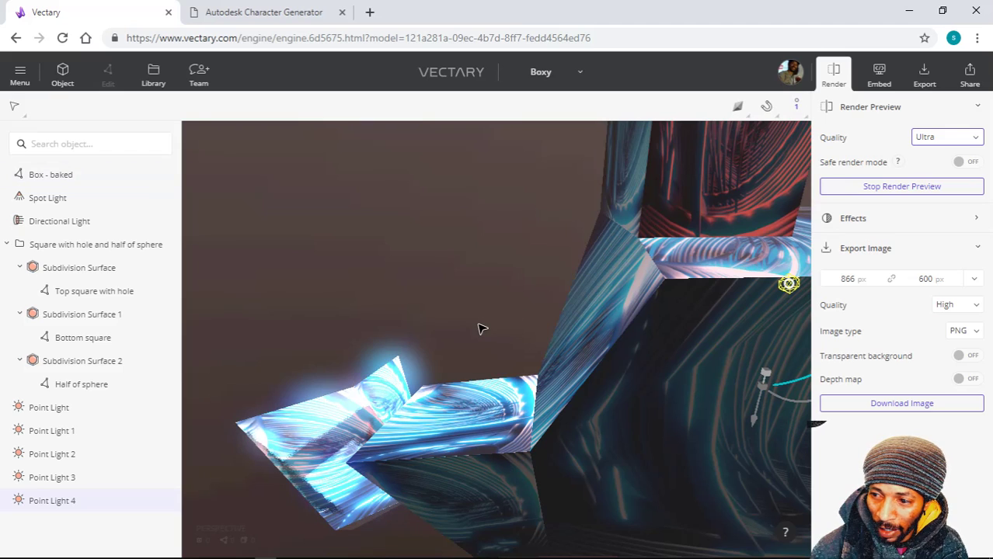
{"action": "scroll", "coordinate": [479, 327], "scroll_direction": "down", "scroll_amount": 5}
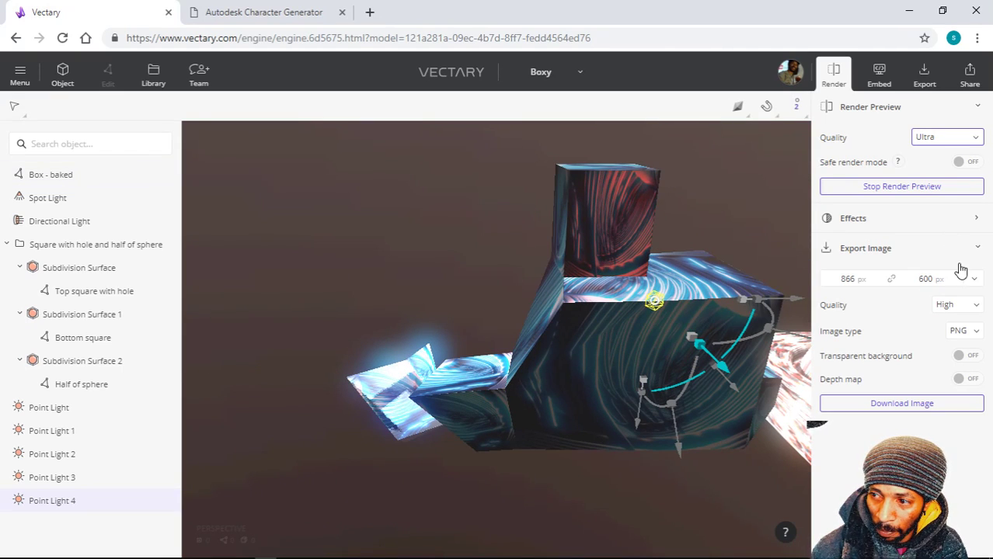
{"action": "left_click", "coordinate": [975, 308]}
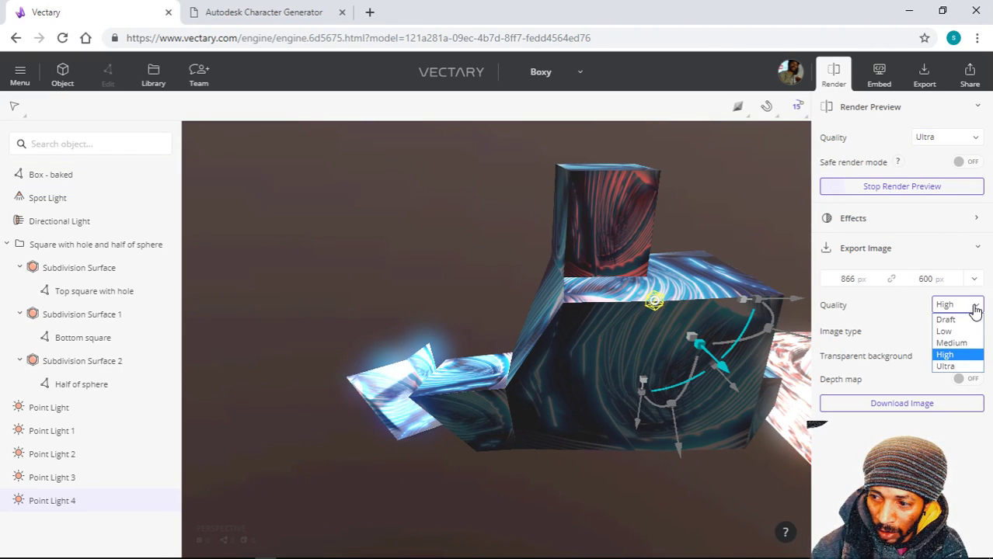
{"action": "left_click", "coordinate": [975, 308]}
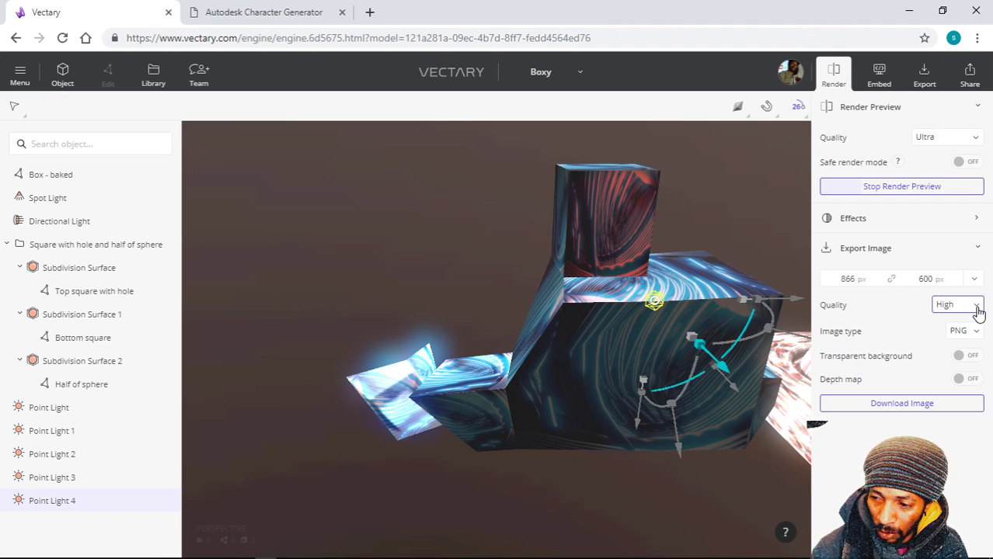
- Turn off the Bloom effect for the render preview, comparing the scene with and without its glow
{"action": "left_click", "coordinate": [975, 220]}
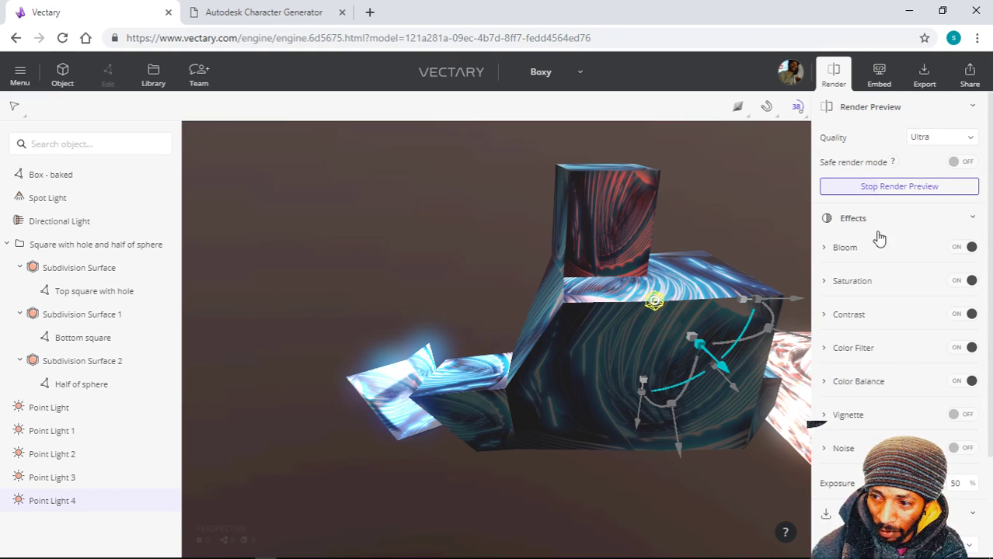
{"action": "left_click", "coordinate": [971, 248]}
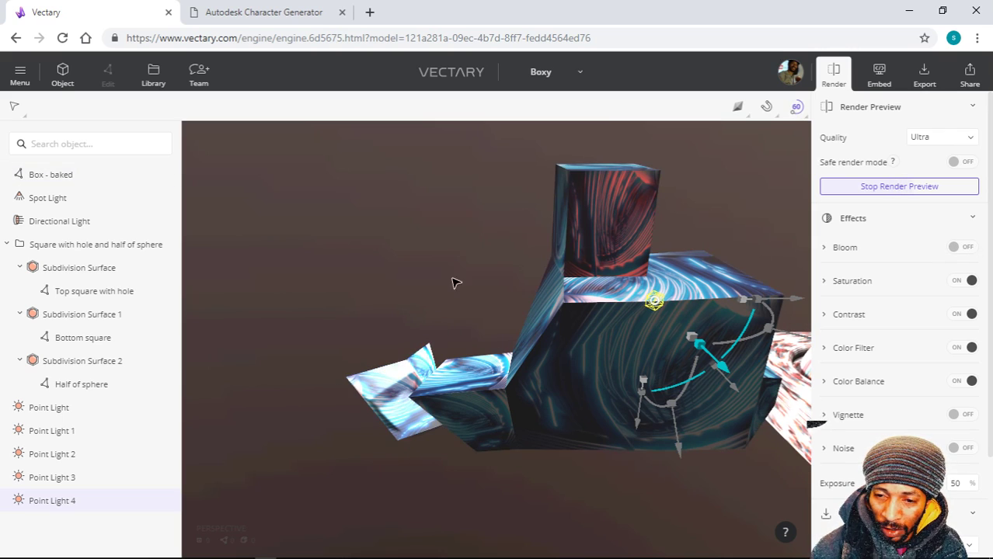
{"action": "left_click_drag", "start_coordinate": [478, 261], "coordinate": [315, 324]}
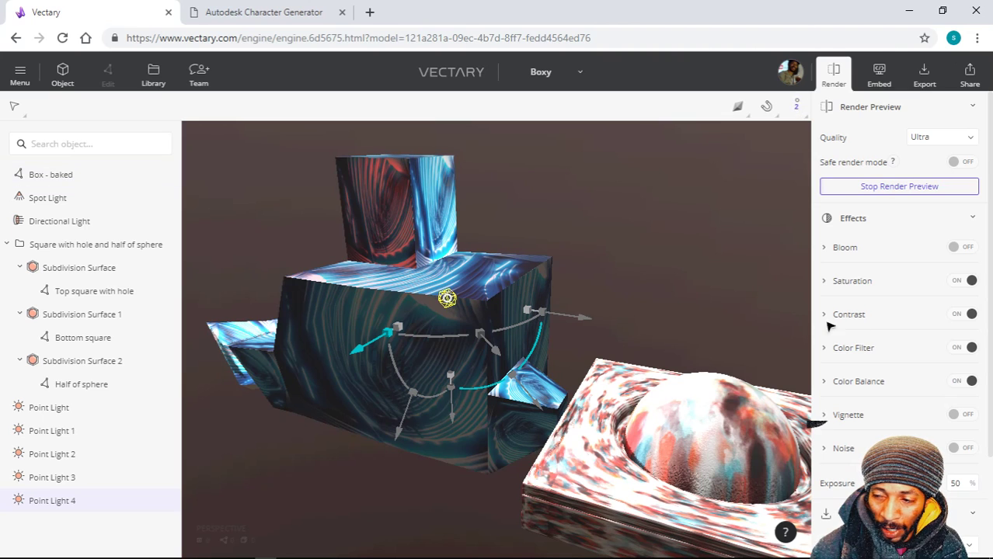
{"action": "left_click", "coordinate": [962, 250]}
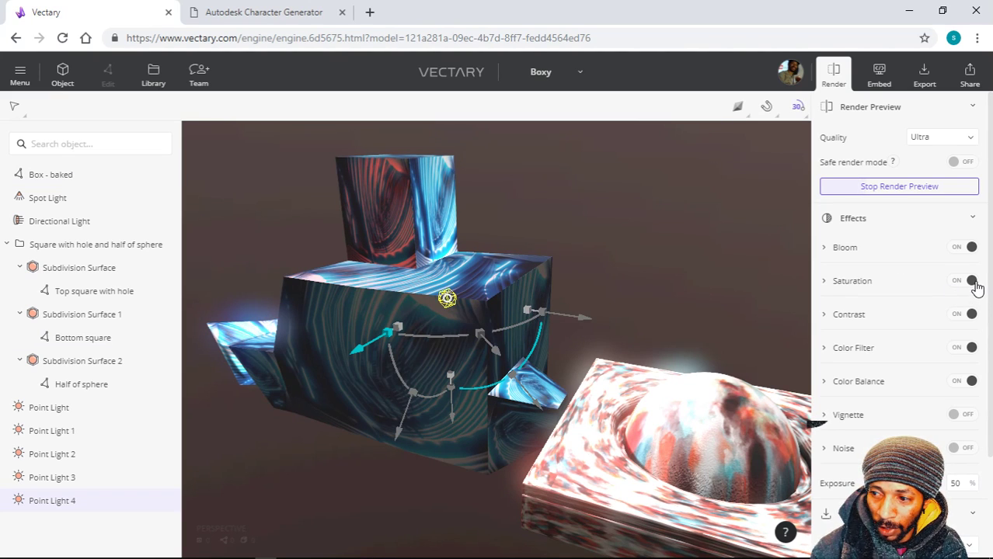
{"action": "left_click", "coordinate": [972, 249]}
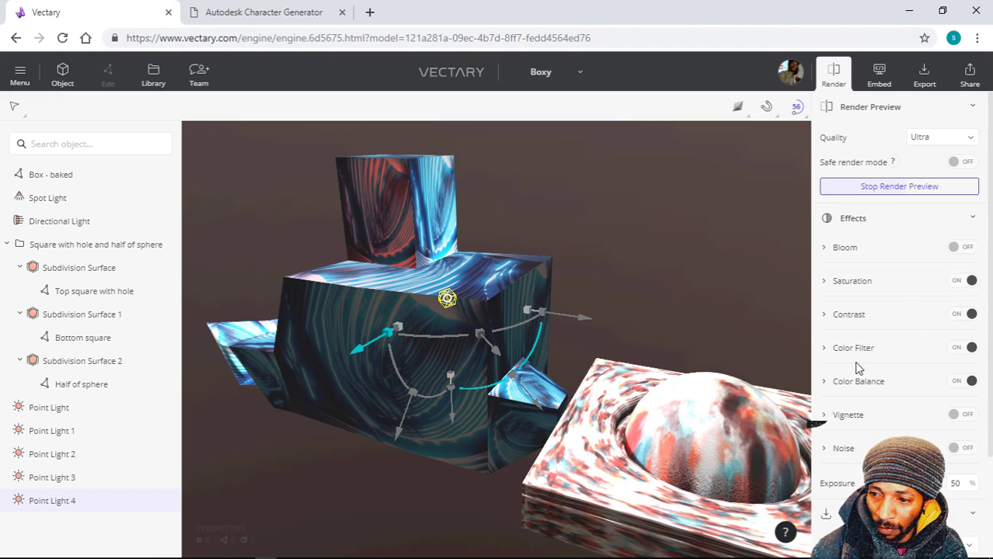
- Turn on the Vignette effect and check the blue box up close with it
{"action": "scroll", "coordinate": [876, 377], "scroll_direction": "down", "scroll_amount": 2}
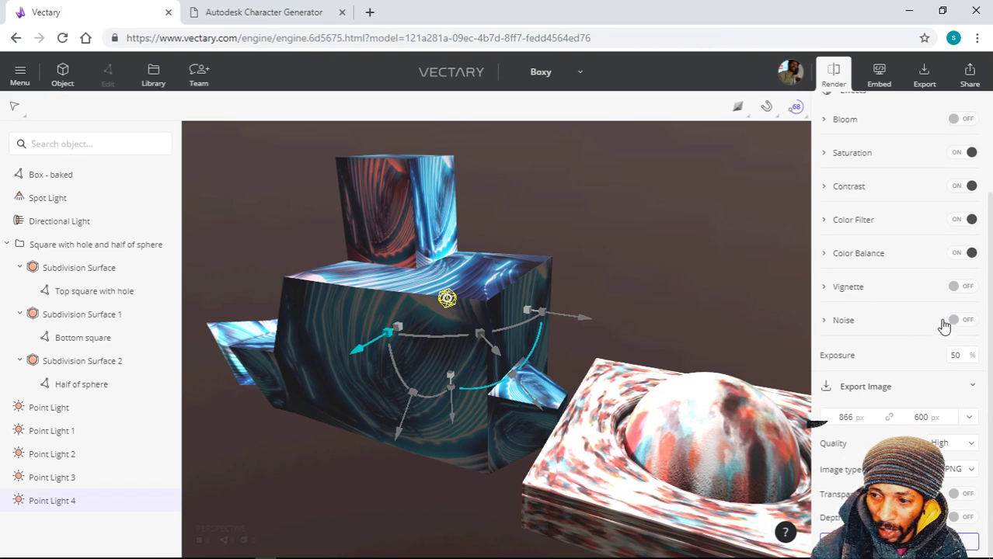
{"action": "left_click", "coordinate": [957, 289]}
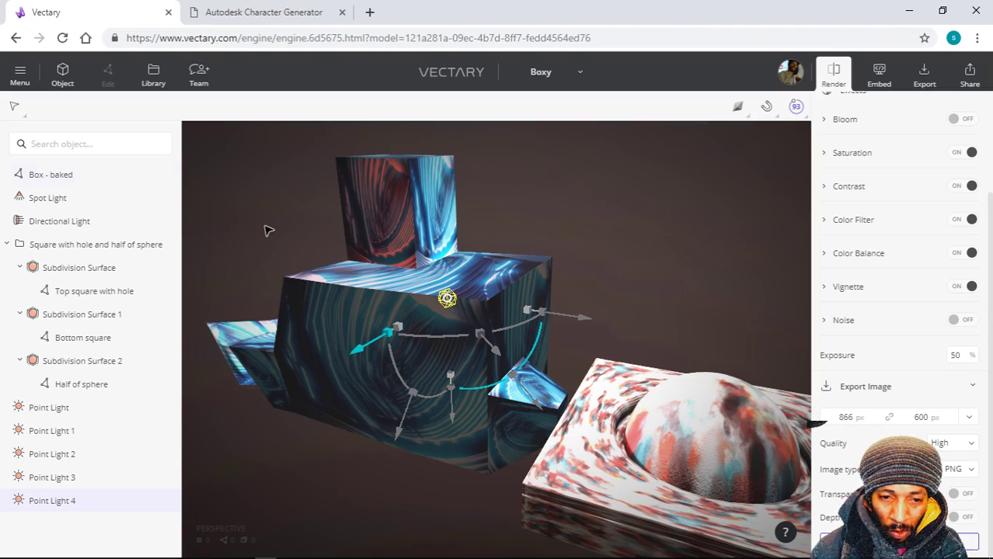
{"action": "scroll", "coordinate": [298, 230], "scroll_direction": "up", "scroll_amount": 10}
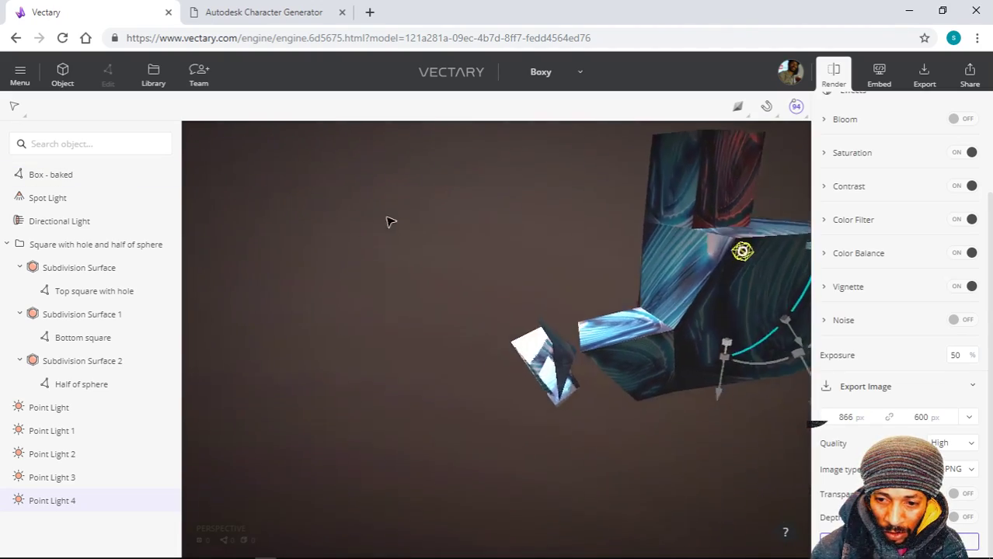
{"action": "left_click_drag", "start_coordinate": [416, 216], "coordinate": [280, 228]}
{"action": "scroll", "coordinate": [282, 227], "scroll_direction": "up", "scroll_amount": 2}
{"action": "scroll", "coordinate": [299, 219], "scroll_direction": "up", "scroll_amount": 2}
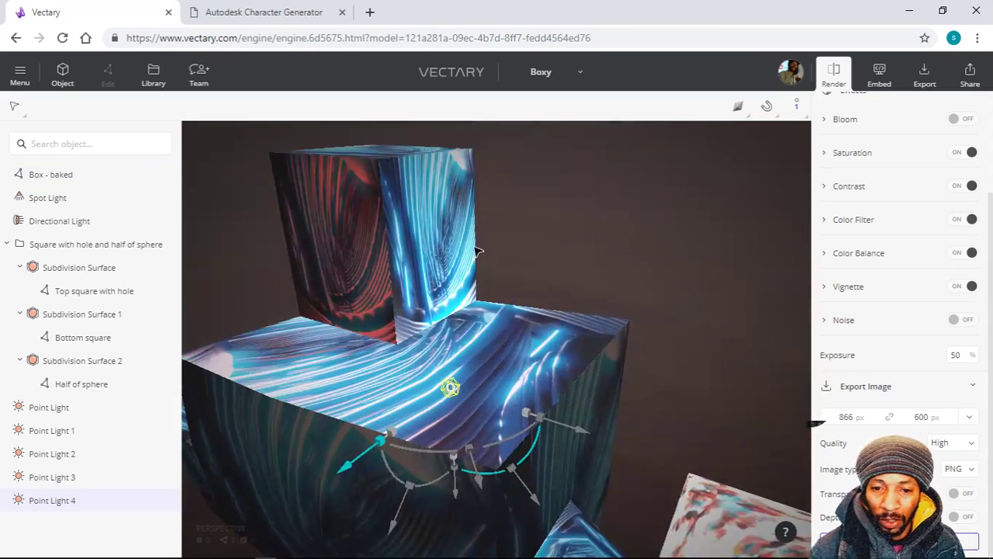
{"action": "left_click", "coordinate": [441, 331]}
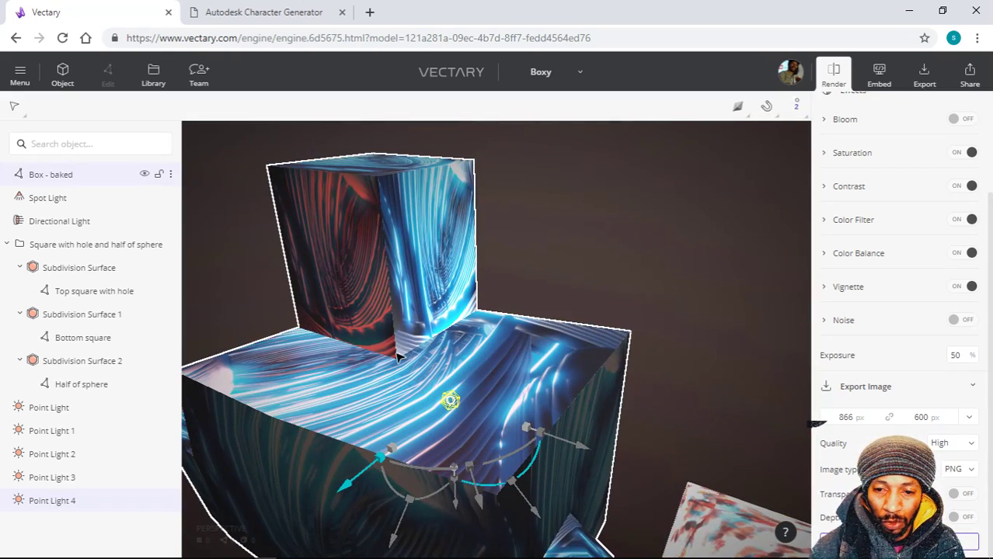
{"action": "key", "text": "Escape"}
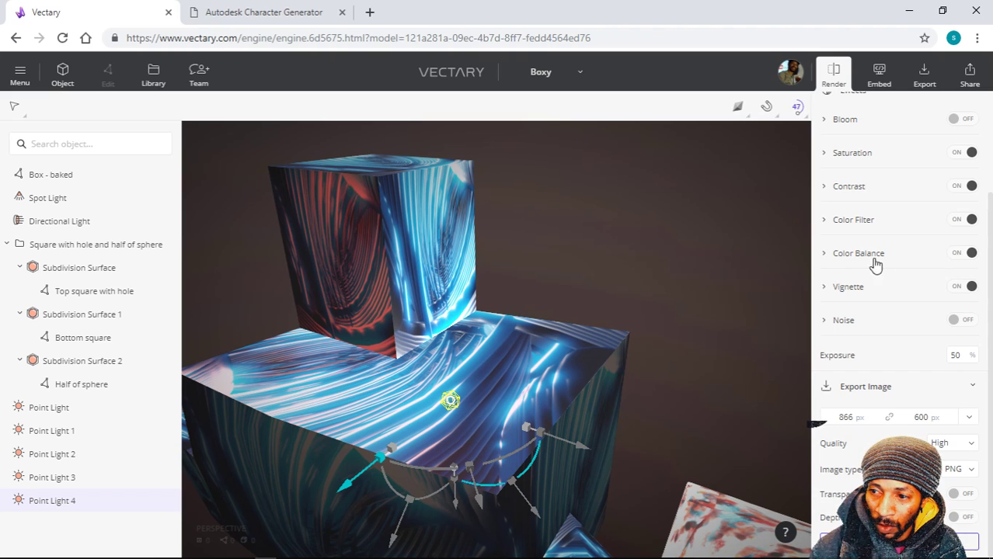
- Try the Noise effect on the render several times and leave it switched off
{"action": "left_click", "coordinate": [956, 325]}
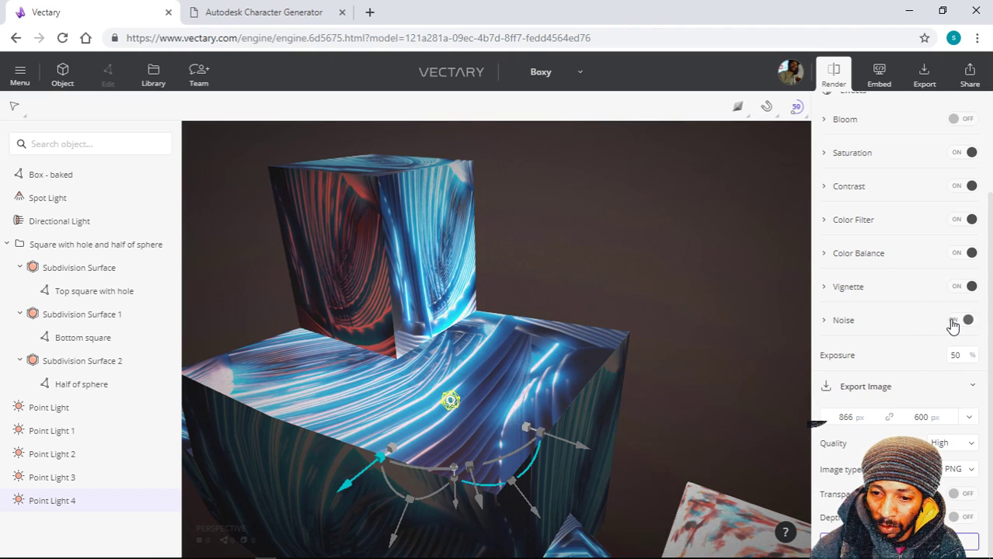
{"action": "left_click", "coordinate": [954, 325]}
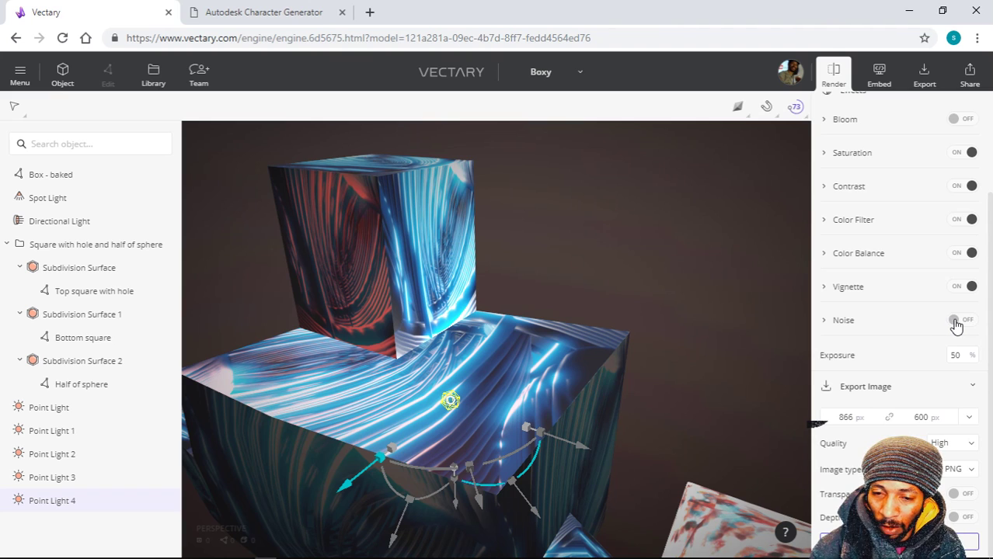
{"action": "left_click", "coordinate": [955, 325]}
{"action": "left_click", "coordinate": [955, 324]}
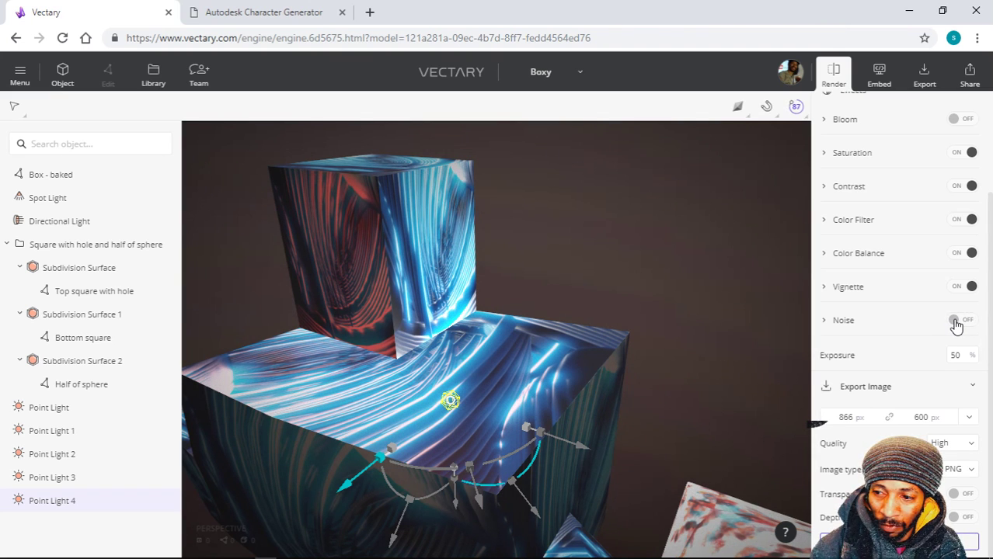
{"action": "left_click", "coordinate": [956, 325]}
{"action": "left_click", "coordinate": [955, 325]}
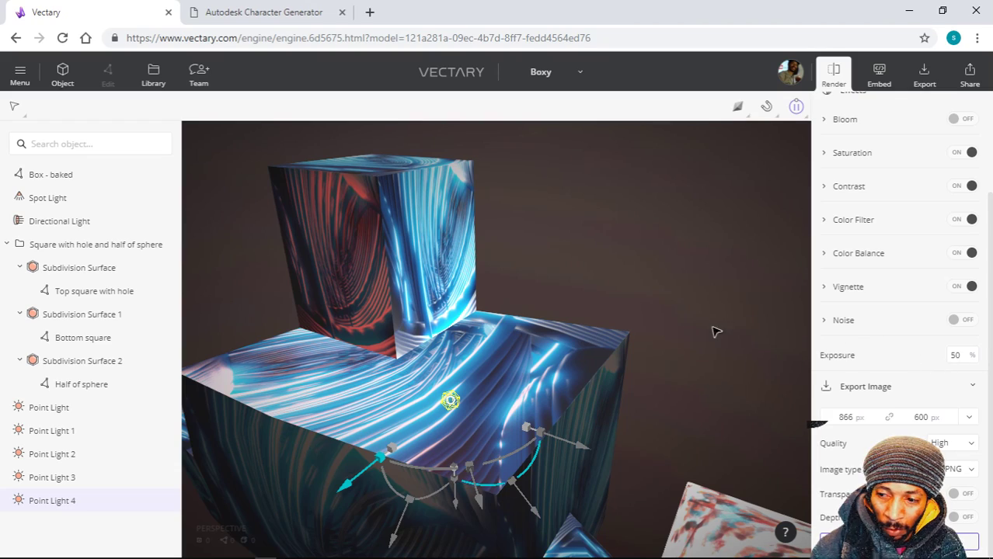
- Move Point Light 4 out of the blue box into the empty space beside its upper block
{"action": "scroll", "coordinate": [590, 321], "scroll_direction": "down", "scroll_amount": 3}
{"action": "left_click", "coordinate": [590, 322]}
{"action": "scroll", "coordinate": [587, 325], "scroll_direction": "up", "scroll_amount": 2}
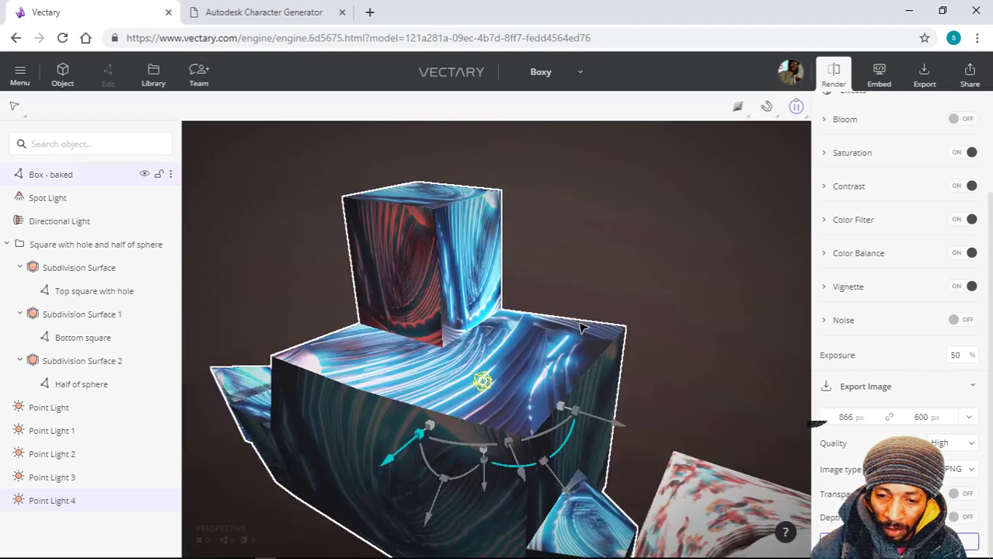
{"action": "left_click_drag", "start_coordinate": [582, 328], "coordinate": [651, 307]}
{"action": "left_click", "coordinate": [651, 306]}
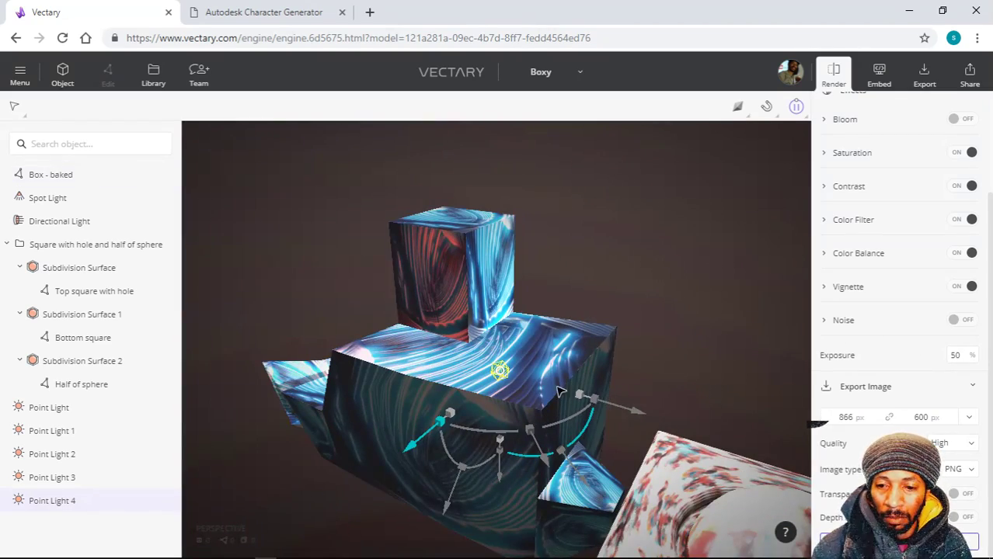
{"action": "left_click_drag", "start_coordinate": [546, 460], "coordinate": [700, 324]}
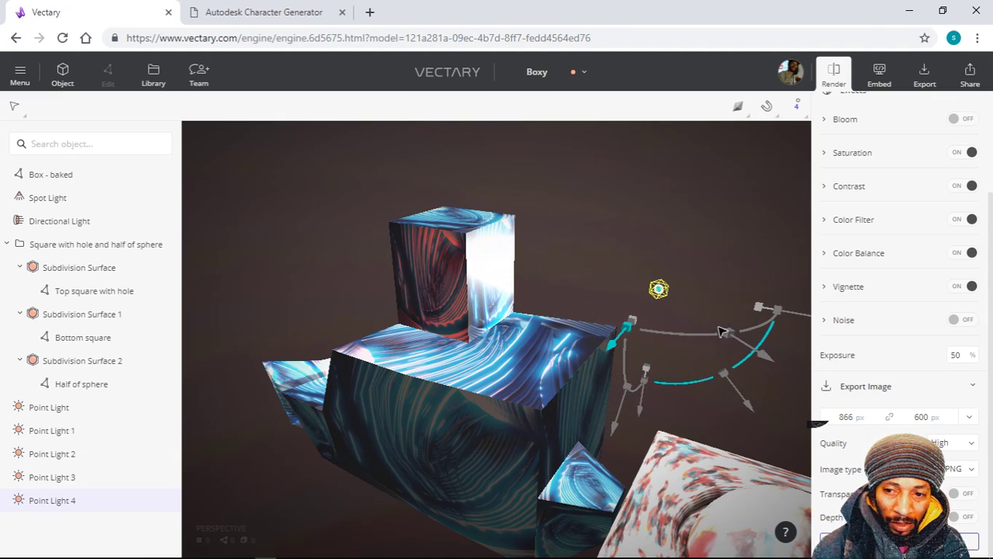
- Move the directional light up above the box's upper block, to about X -162, Y -245, Z 163
{"action": "left_click", "coordinate": [47, 225]}
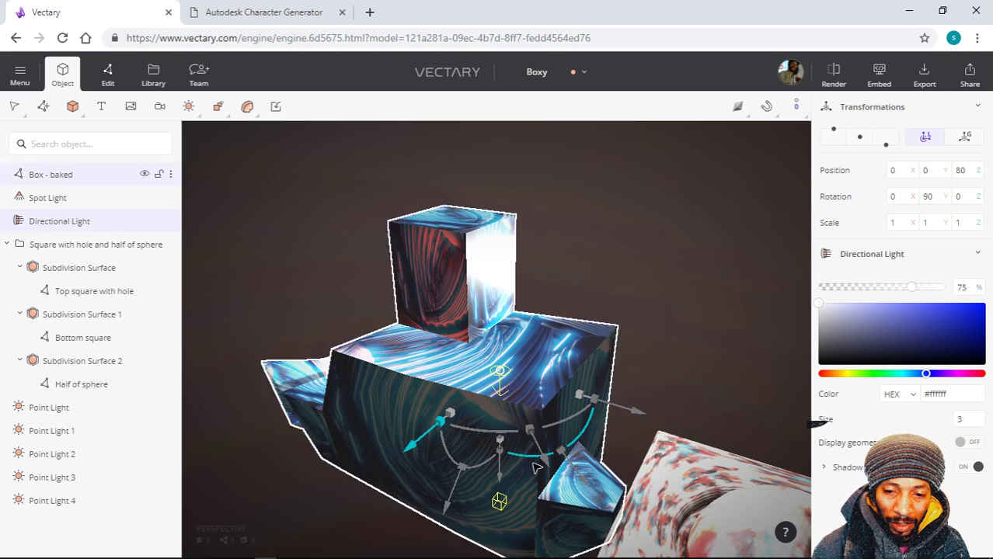
{"action": "left_click_drag", "start_coordinate": [622, 410], "coordinate": [731, 421]}
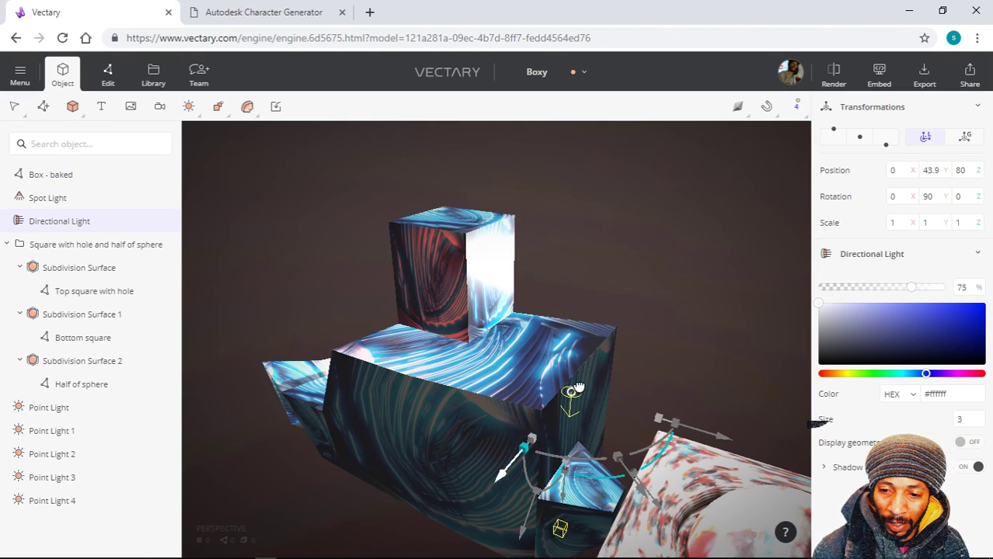
{"action": "left_click_drag", "start_coordinate": [579, 388], "coordinate": [440, 249]}
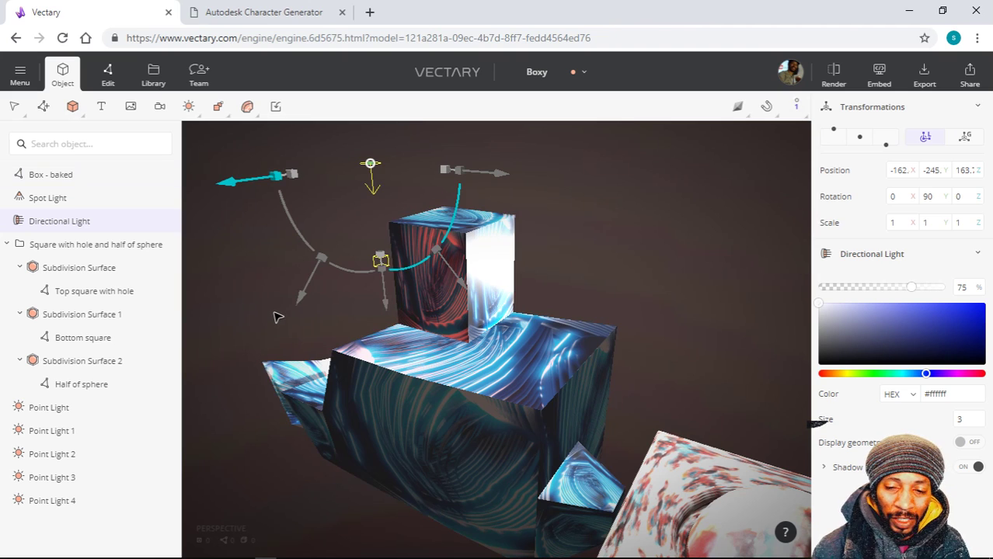
- Tilt the directional light about its X axis to a rotation of about 13.2 degrees
{"action": "scroll", "coordinate": [527, 352], "scroll_direction": "down", "scroll_amount": 4}
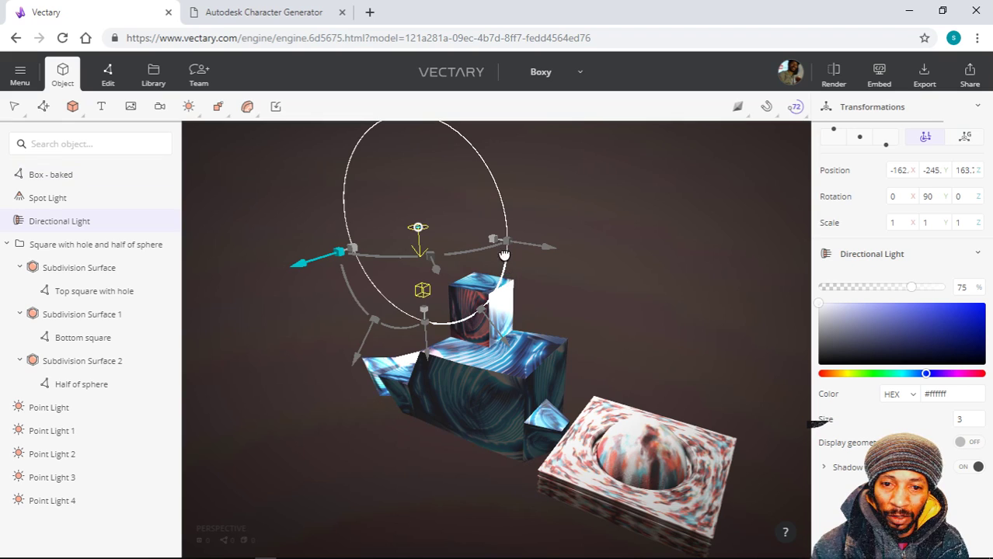
{"action": "left_click_drag", "start_coordinate": [504, 254], "coordinate": [540, 274]}
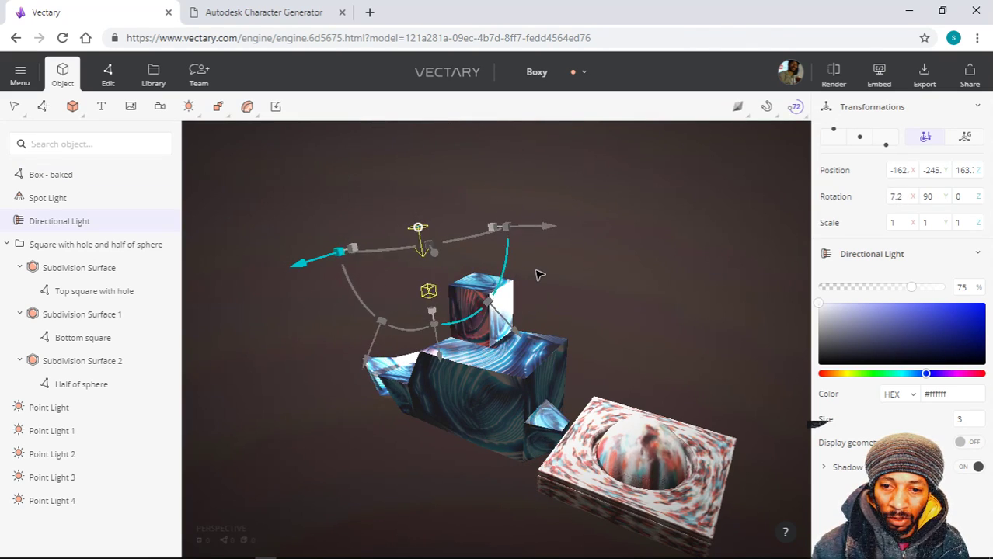
{"action": "scroll", "coordinate": [540, 274], "scroll_direction": "up", "scroll_amount": 5}
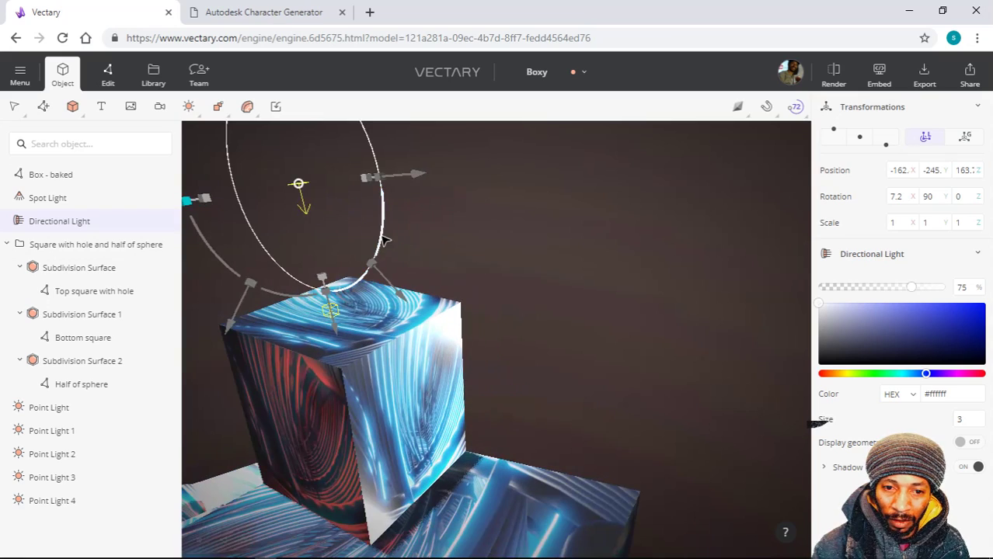
{"action": "mouse_move", "coordinate": [386, 241]}
{"action": "left_mouse_down"}
{"action": "mouse_move", "coordinate": [394, 265]}
{"action": "mouse_move", "coordinate": [391, 230]}
{"action": "left_mouse_up"}
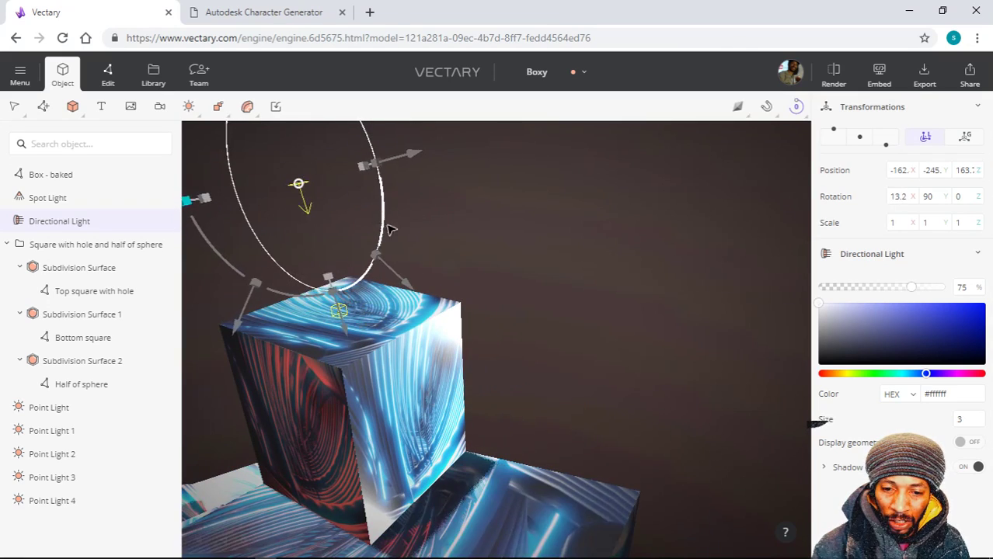
- Tilt the directional light further to an X rotation of about 40.3 degrees and check the shadow on the box
{"action": "scroll", "coordinate": [464, 262], "scroll_direction": "down", "scroll_amount": 3}
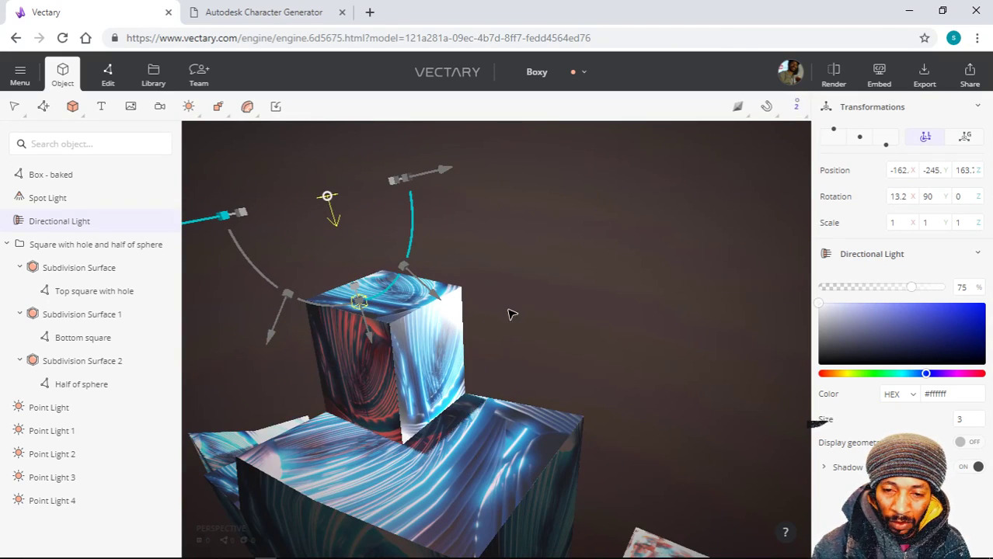
{"action": "scroll", "coordinate": [514, 304], "scroll_direction": "down", "scroll_amount": 2}
{"action": "scroll", "coordinate": [517, 317], "scroll_direction": "up", "scroll_amount": 4}
{"action": "scroll", "coordinate": [463, 453], "scroll_direction": "up", "scroll_amount": 2}
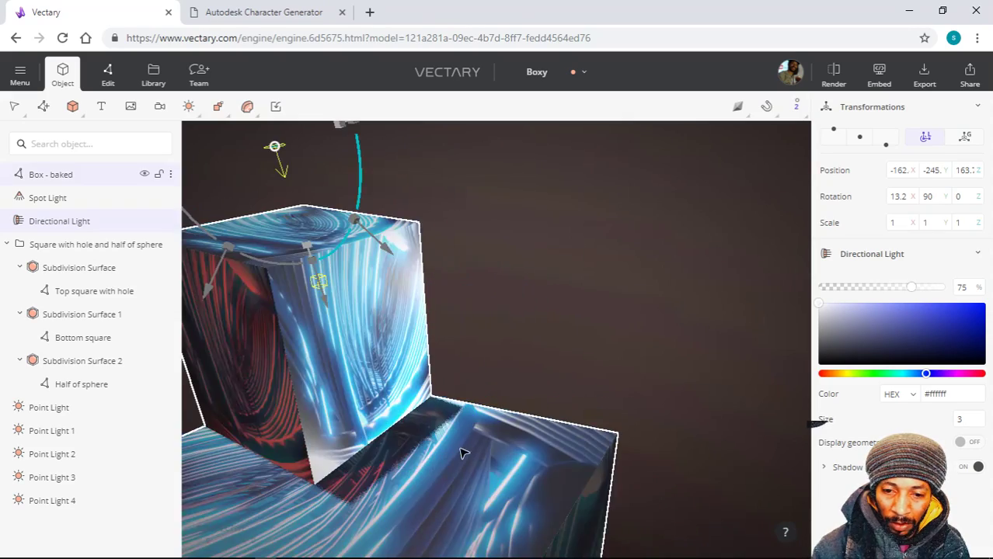
{"action": "scroll", "coordinate": [383, 481], "scroll_direction": "down", "scroll_amount": 3}
{"action": "scroll", "coordinate": [332, 537], "scroll_direction": "up", "scroll_amount": 3}
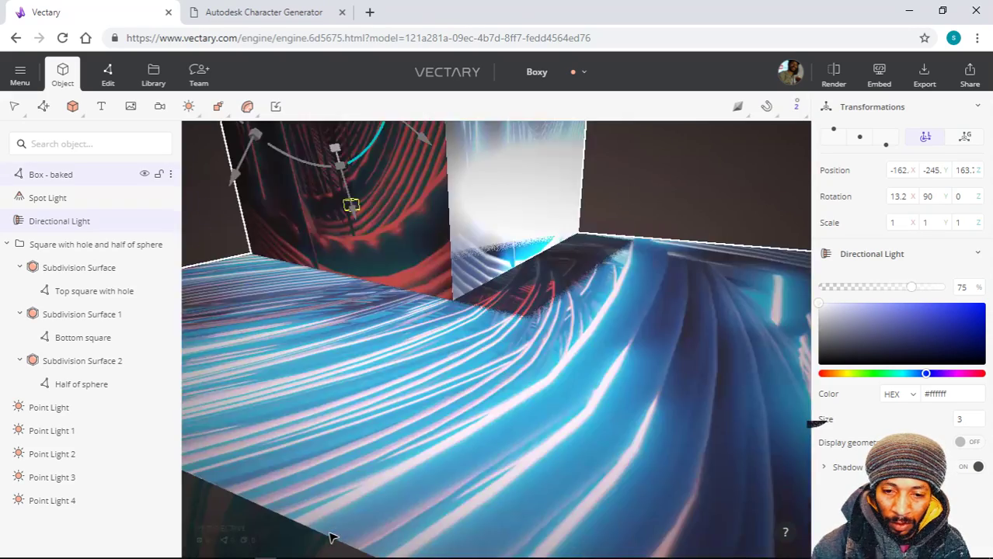
{"action": "scroll", "coordinate": [333, 535], "scroll_direction": "down", "scroll_amount": 2}
{"action": "left_click_drag", "start_coordinate": [398, 174], "coordinate": [392, 111]}
{"action": "scroll", "coordinate": [642, 390], "scroll_direction": "down", "scroll_amount": 3}
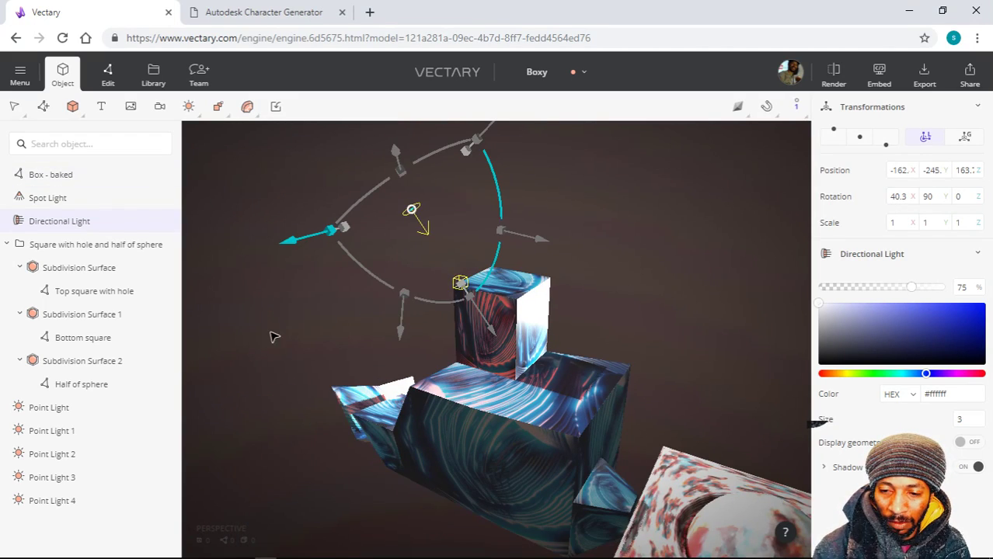
{"action": "left_click_drag", "start_coordinate": [343, 334], "coordinate": [241, 314]}
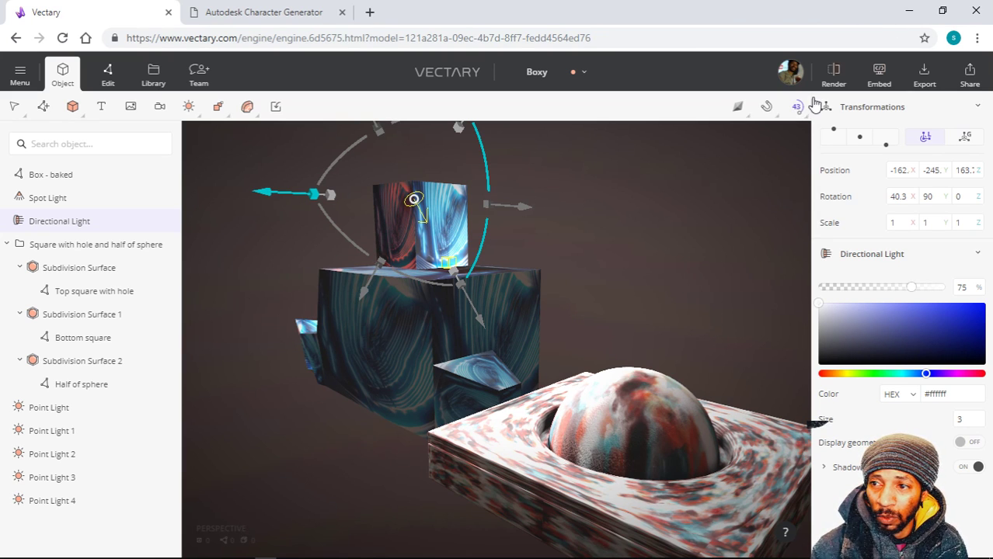
- Open the project's sharing options and look over the rendered scene from several angles
{"action": "mouse_move", "coordinate": [795, 109]}
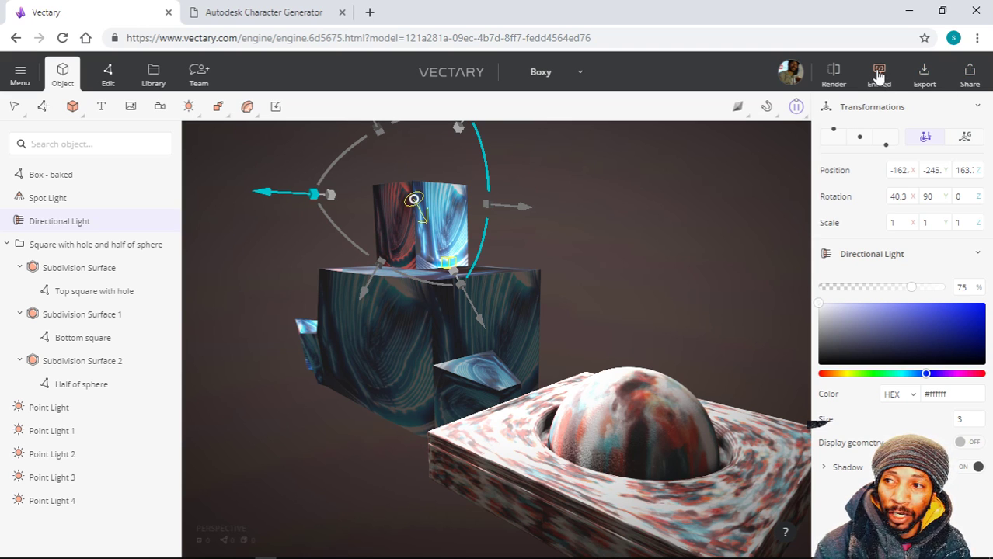
{"action": "left_click", "coordinate": [970, 75]}
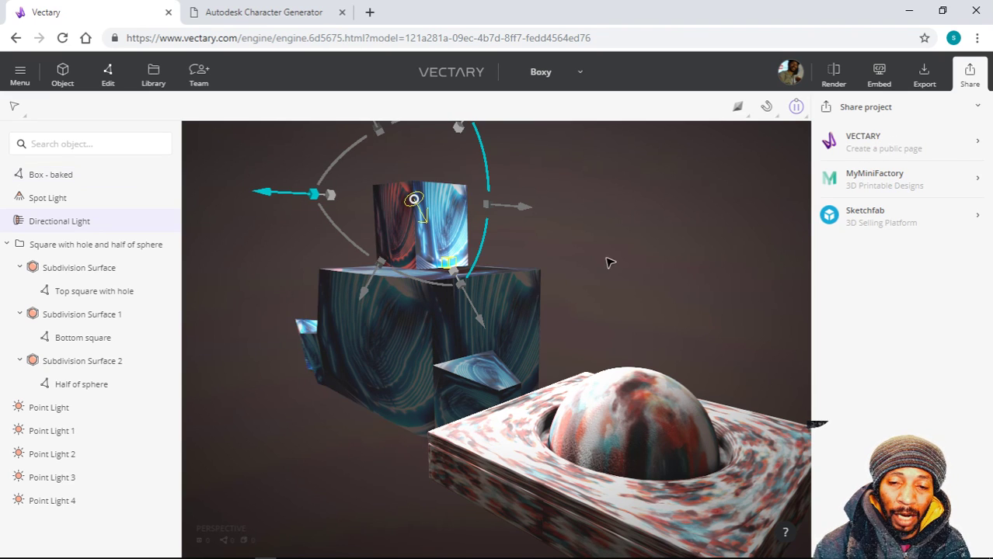
{"action": "scroll", "coordinate": [598, 267], "scroll_direction": "down", "scroll_amount": 3}
{"action": "mouse_move", "coordinate": [613, 259]}
{"action": "right_mouse_down"}
{"action": "mouse_move", "coordinate": [532, 290]}
{"action": "mouse_move", "coordinate": [612, 264]}
{"action": "right_mouse_up"}
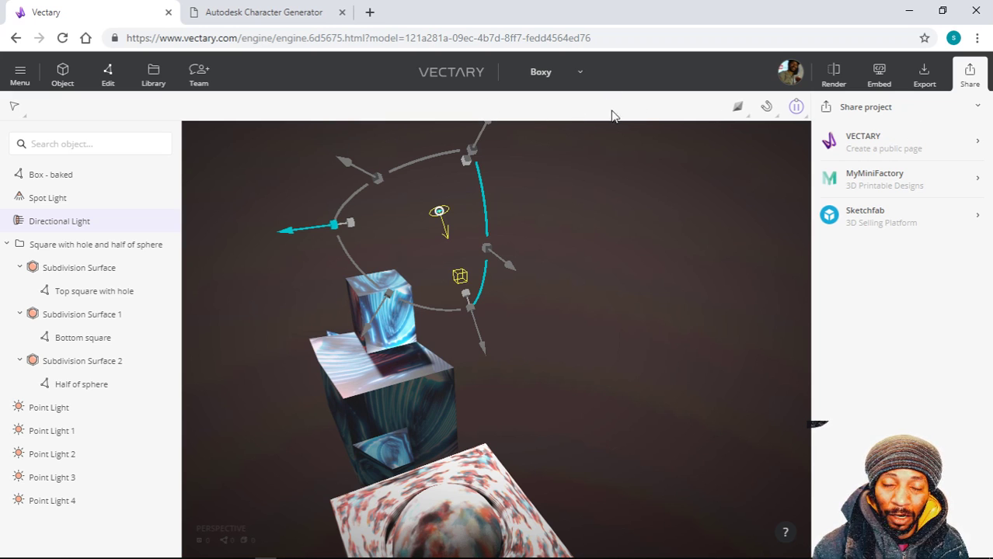
{"action": "scroll", "coordinate": [652, 295], "scroll_direction": "down", "scroll_amount": 3}
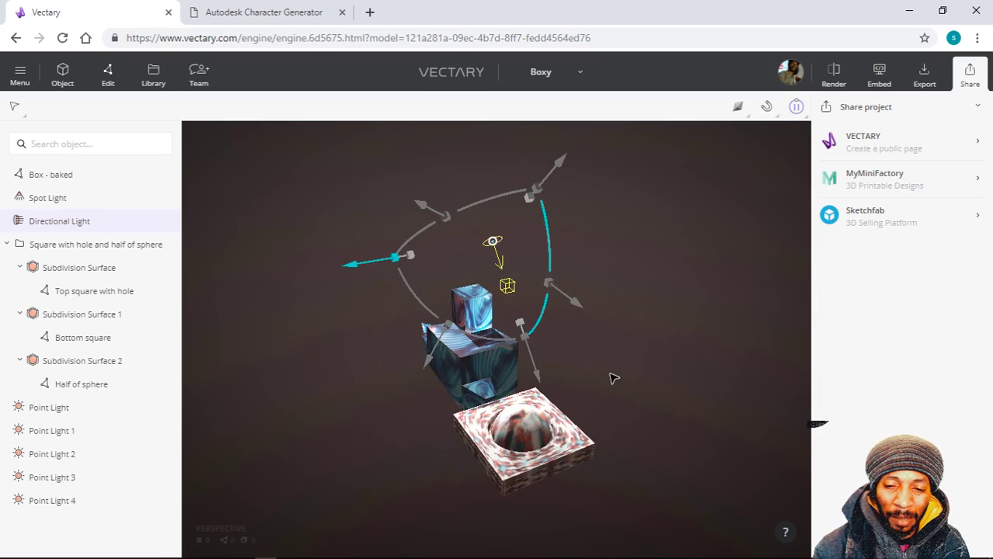
{"action": "left_click_drag", "start_coordinate": [633, 338], "coordinate": [657, 308]}
{"action": "scroll", "coordinate": [595, 325], "scroll_direction": "up", "scroll_amount": 4}
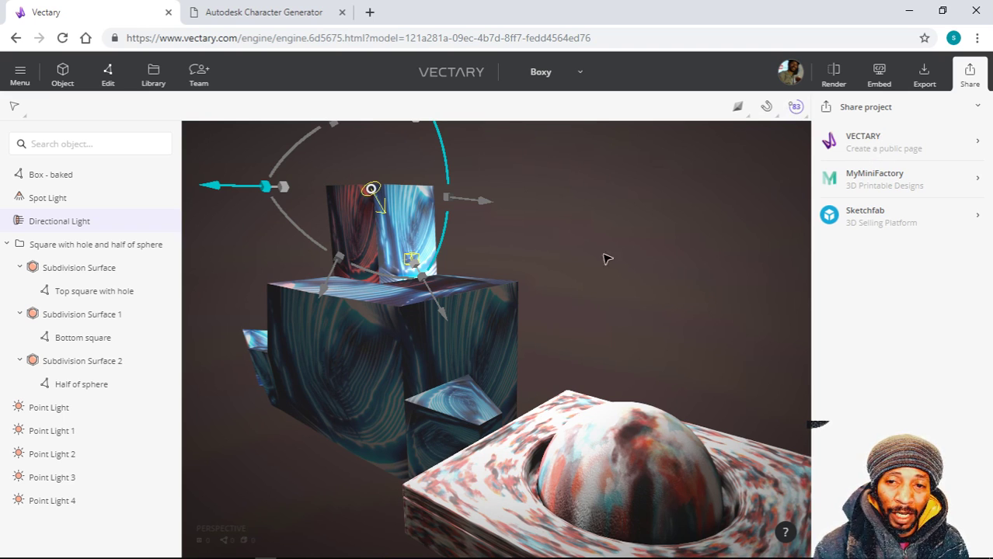
- Open the library, review the feature comparison of the Studio and Company team plans, and close it
{"action": "scroll", "coordinate": [610, 257], "scroll_direction": "up", "scroll_amount": 2}
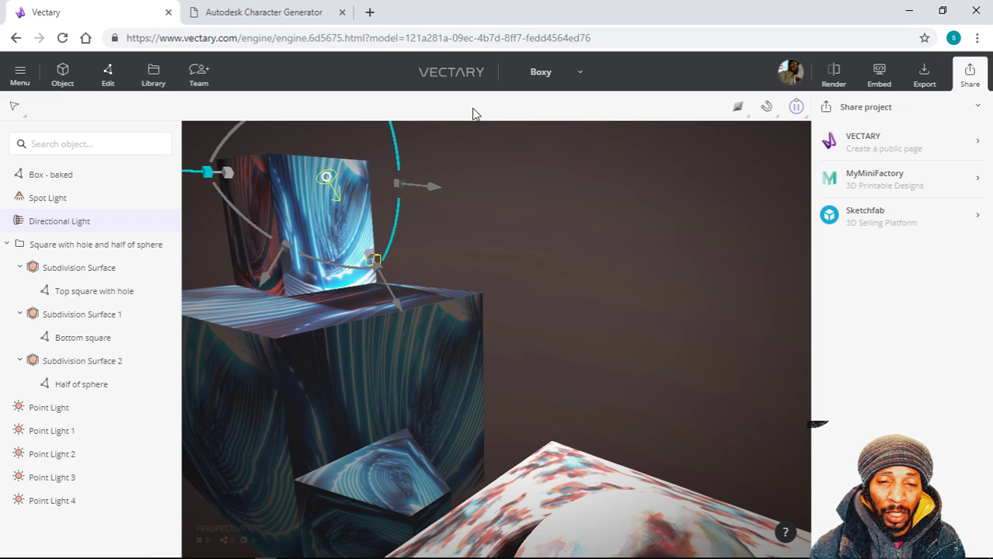
{"action": "left_click", "coordinate": [222, 297]}
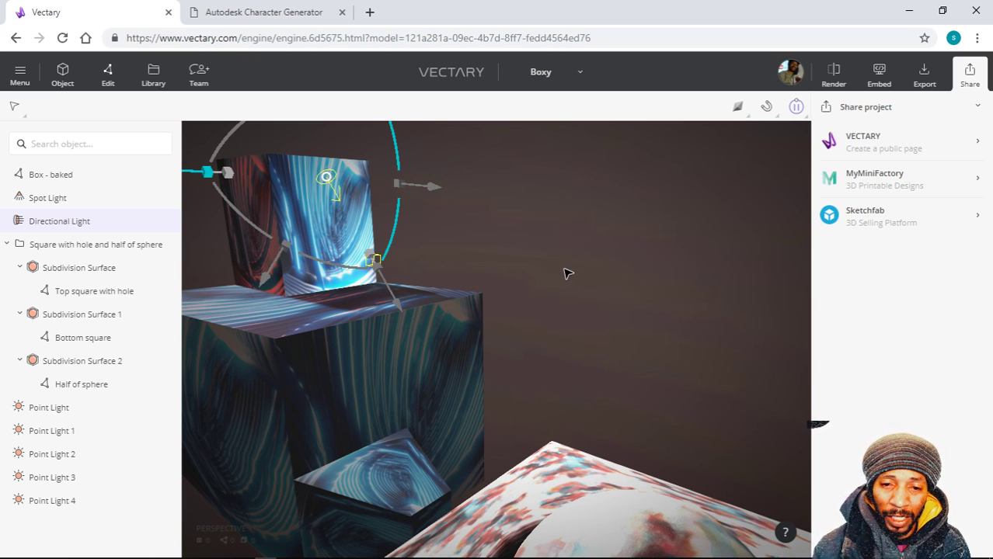
{"action": "scroll", "coordinate": [565, 275], "scroll_direction": "down", "scroll_amount": 4}
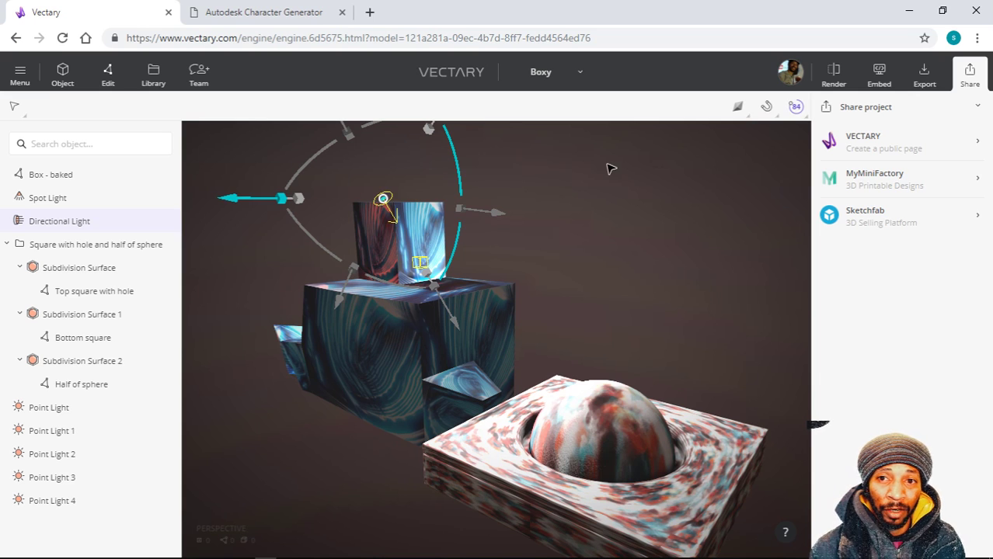
{"action": "left_click", "coordinate": [153, 81]}
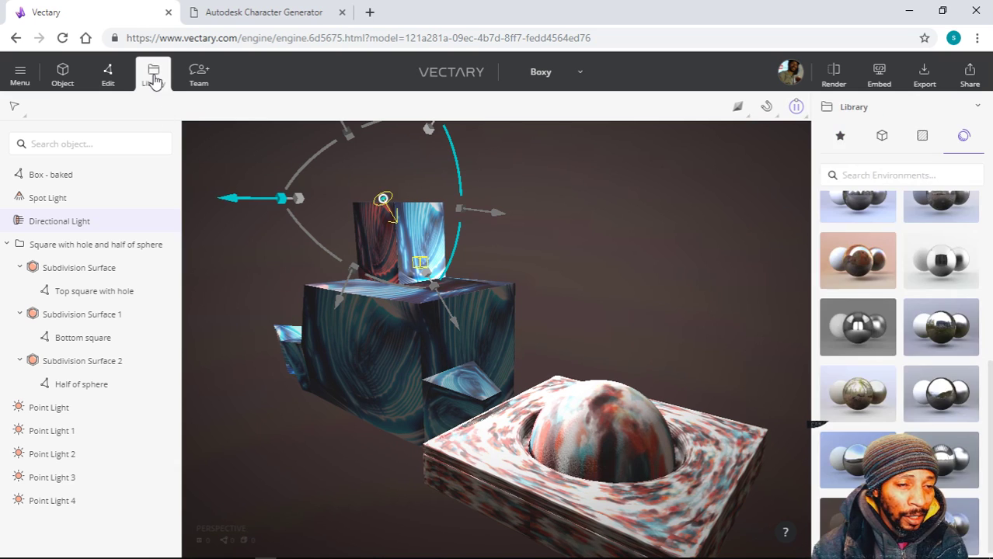
{"action": "left_click", "coordinate": [197, 75]}
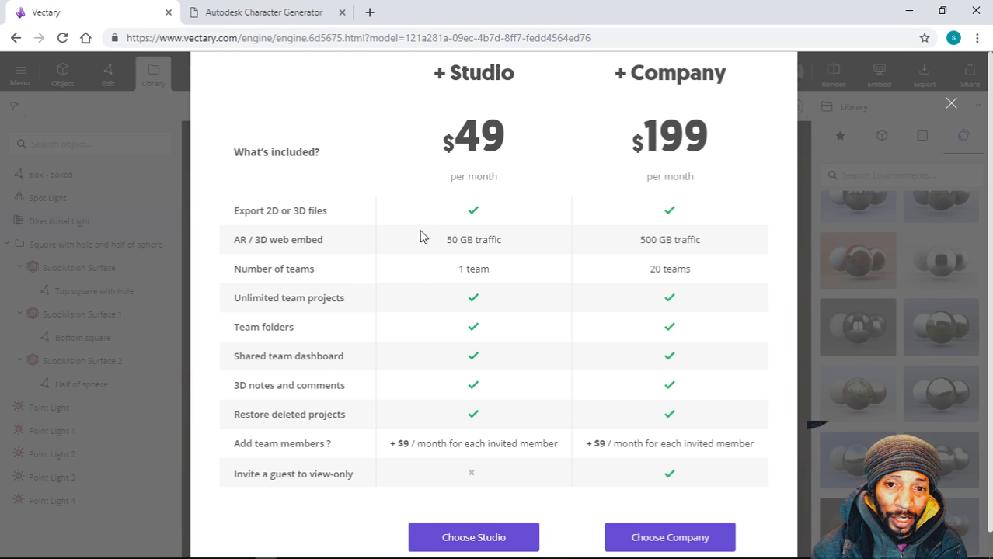
{"action": "left_click", "coordinate": [827, 150]}
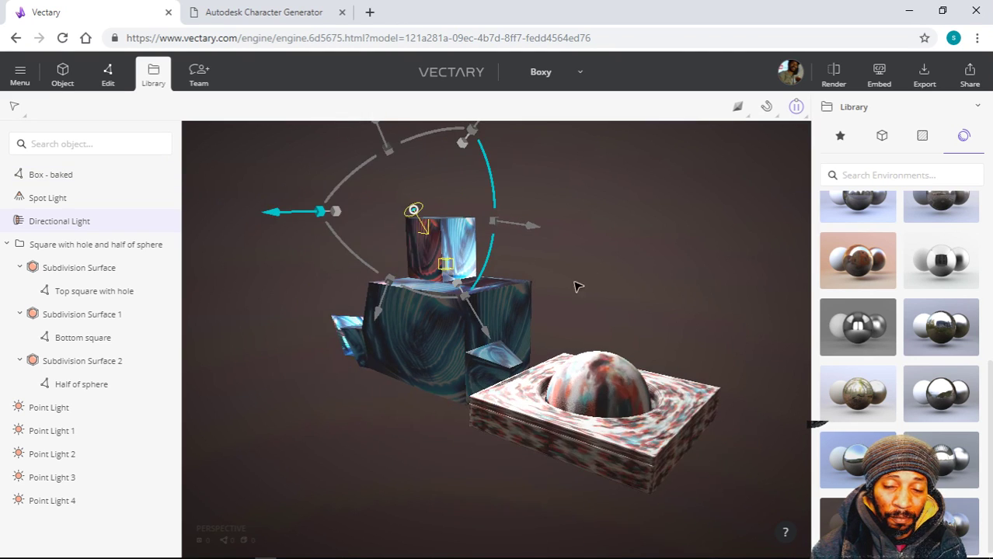
- Switch to mesh editing and select the baked box
{"action": "left_click_drag", "start_coordinate": [579, 286], "coordinate": [558, 285]}
{"action": "scroll", "coordinate": [558, 284], "scroll_direction": "up", "scroll_amount": 5}
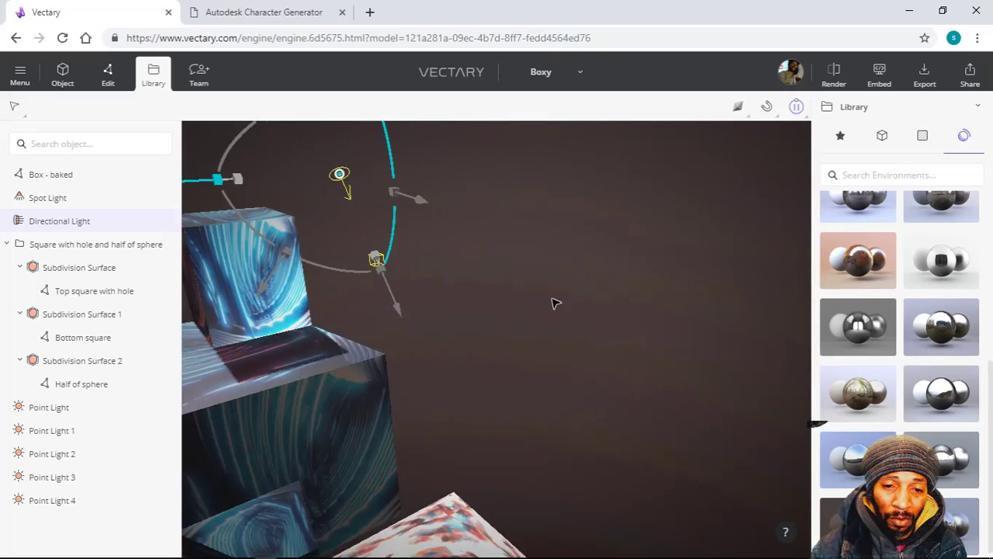
{"action": "scroll", "coordinate": [554, 301], "scroll_direction": "up", "scroll_amount": 5}
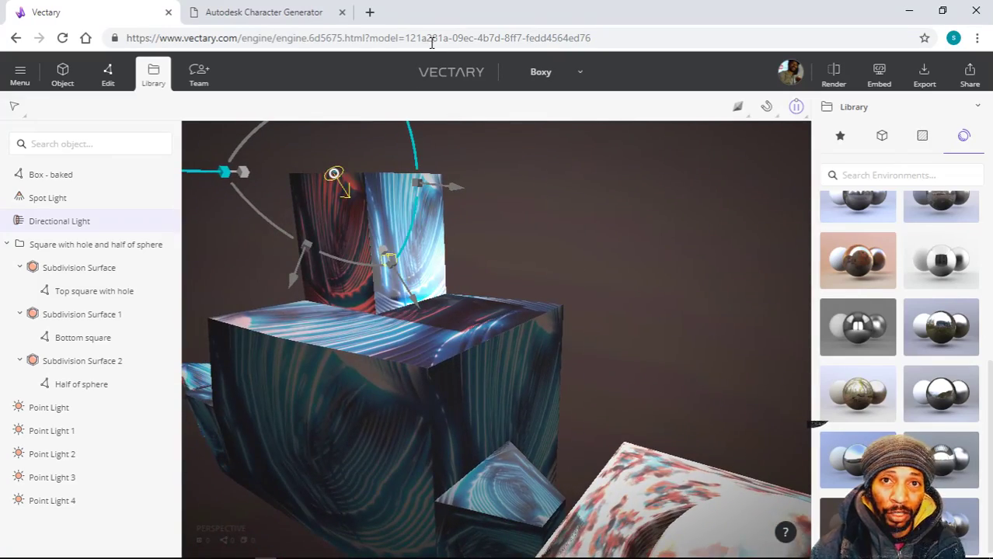
{"action": "left_click", "coordinate": [108, 77]}
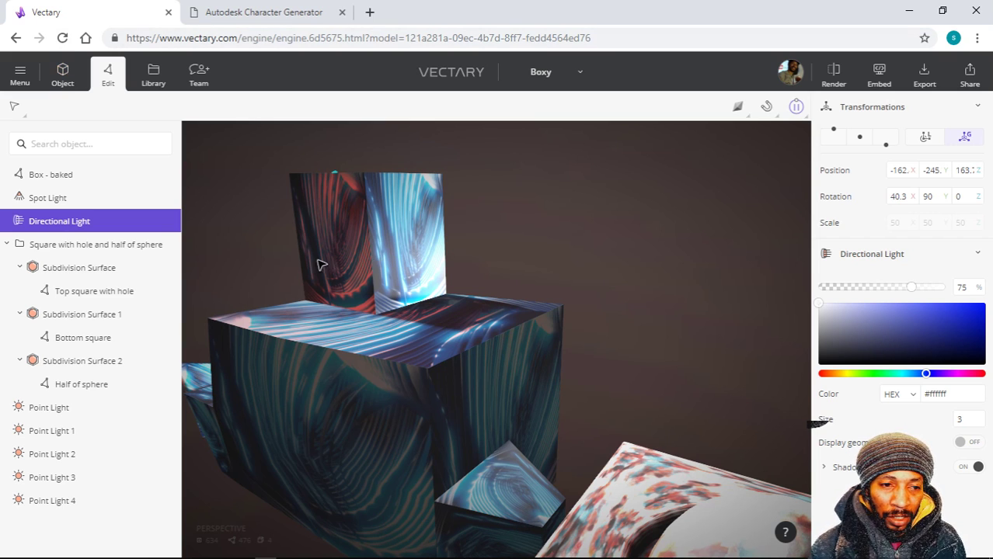
{"action": "scroll", "coordinate": [322, 267], "scroll_direction": "down", "scroll_amount": 3}
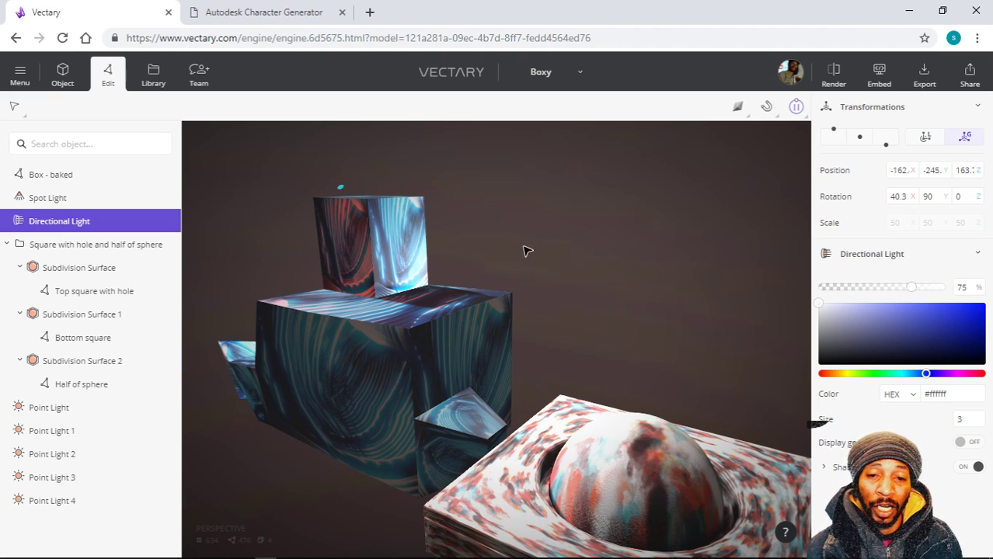
{"action": "scroll", "coordinate": [517, 278], "scroll_direction": "down", "scroll_amount": 2}
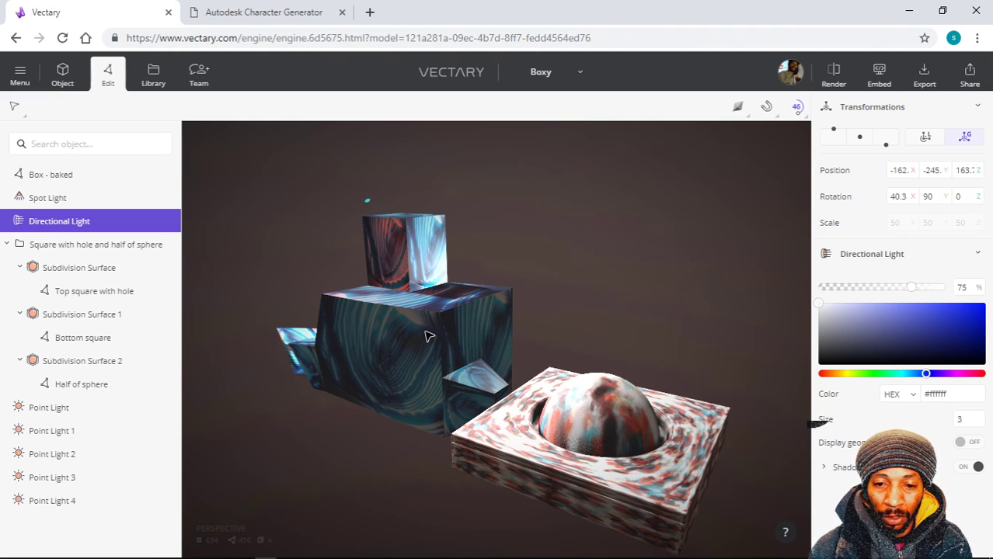
{"action": "left_click", "coordinate": [49, 184]}
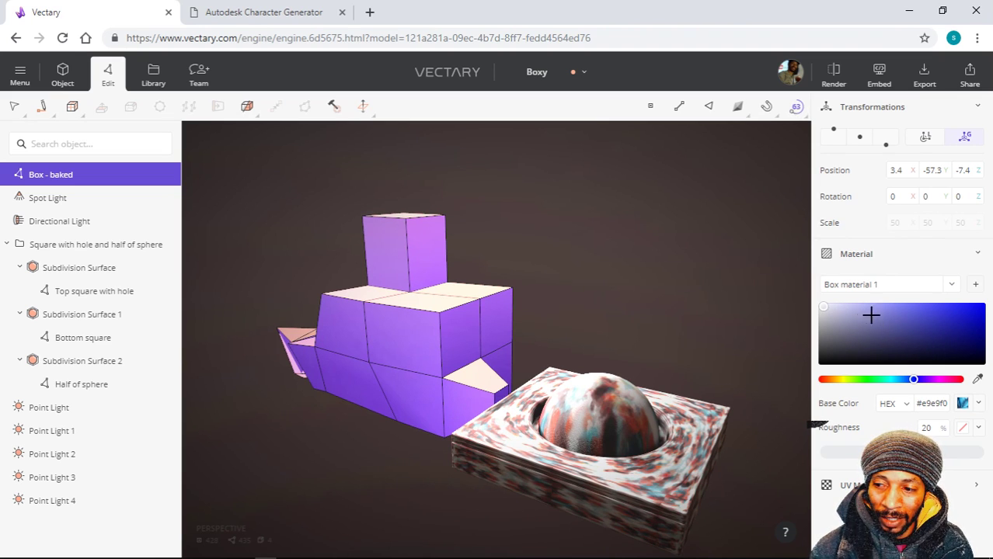
- Try white #ffffff and dark blue #121278 as the base color of the baked box's material
{"action": "left_click", "coordinate": [824, 303]}
{"action": "left_click_drag", "start_coordinate": [823, 302], "coordinate": [789, 278]}
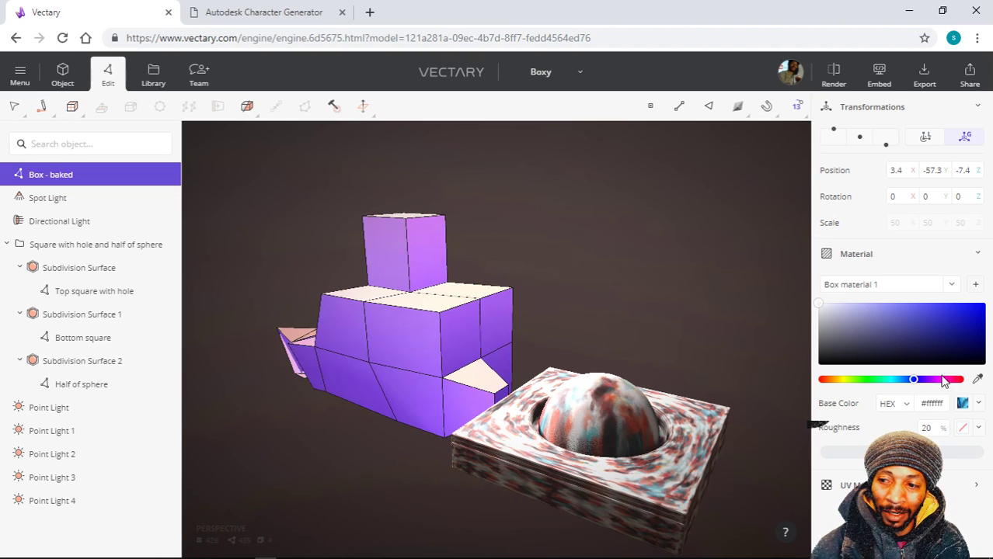
{"action": "left_click", "coordinate": [956, 334]}
{"action": "left_click_drag", "start_coordinate": [957, 334], "coordinate": [960, 336]}
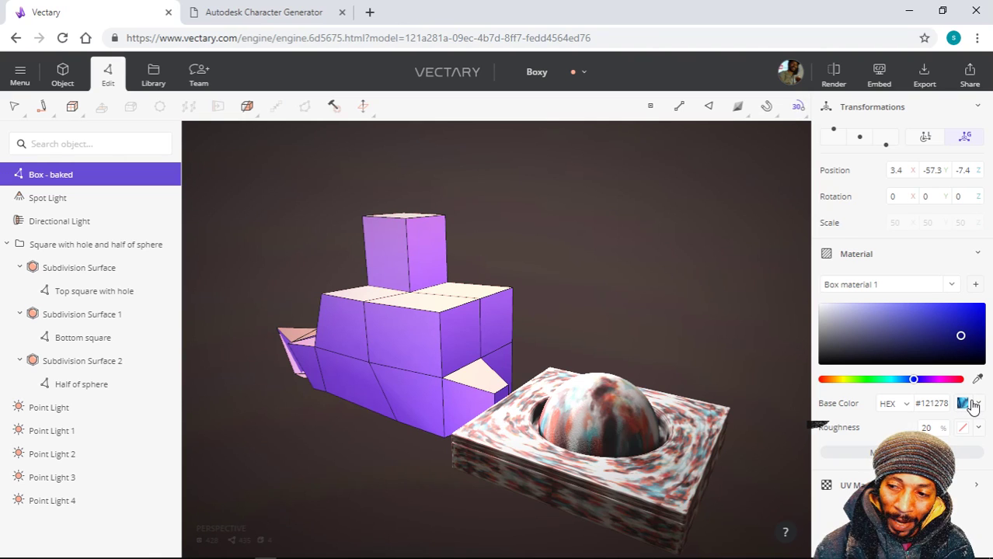
- Replace the box material's base color texture with the MoneyTalks image from the MoneyTalks folder in Pictures
{"action": "left_click", "coordinate": [968, 405]}
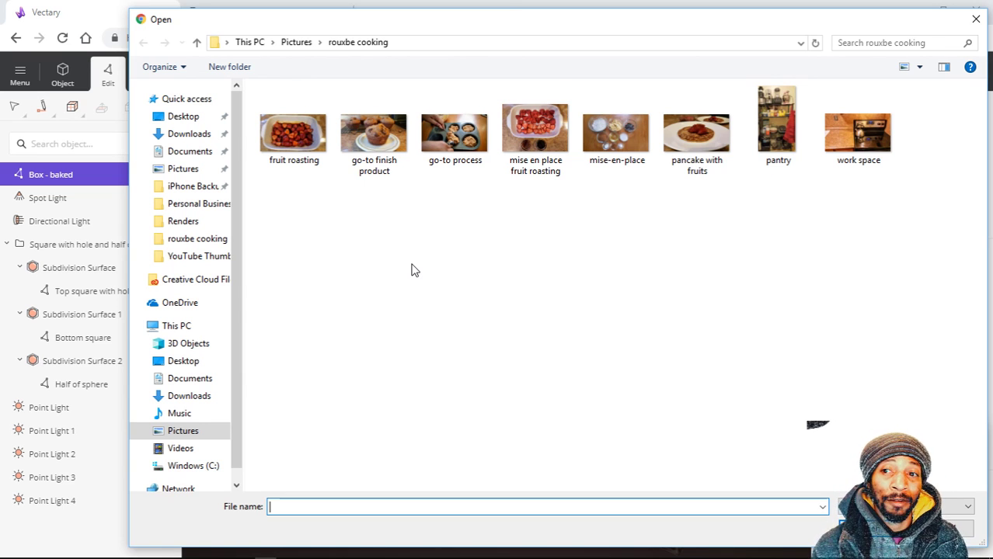
{"action": "left_click", "coordinate": [777, 117]}
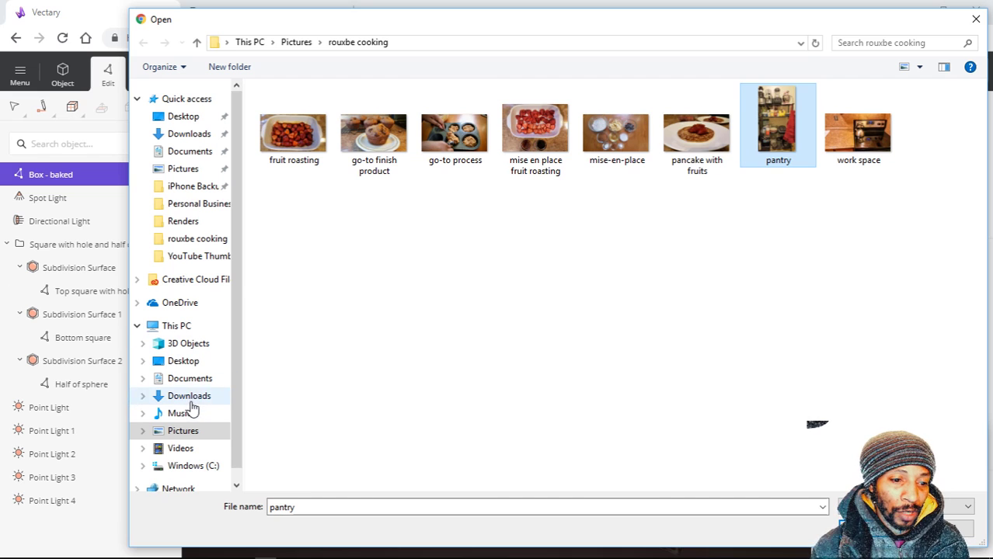
{"action": "left_click", "coordinate": [186, 437]}
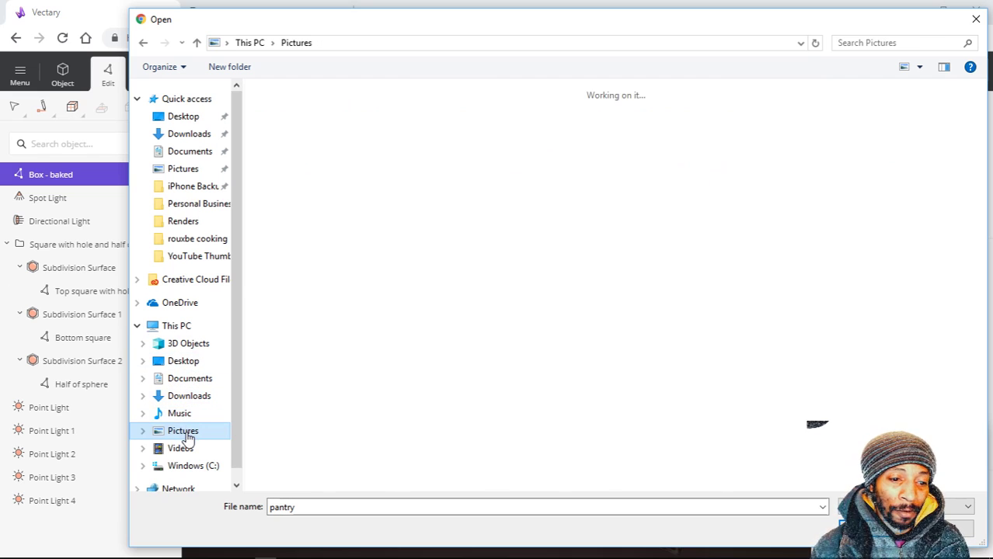
{"action": "double_click", "coordinate": [457, 297]}
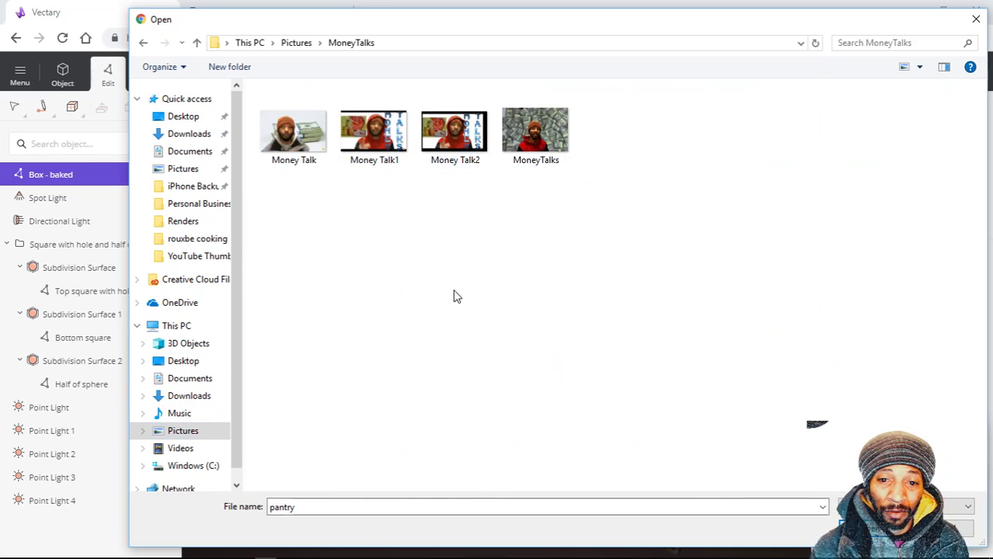
{"action": "left_click", "coordinate": [544, 128]}
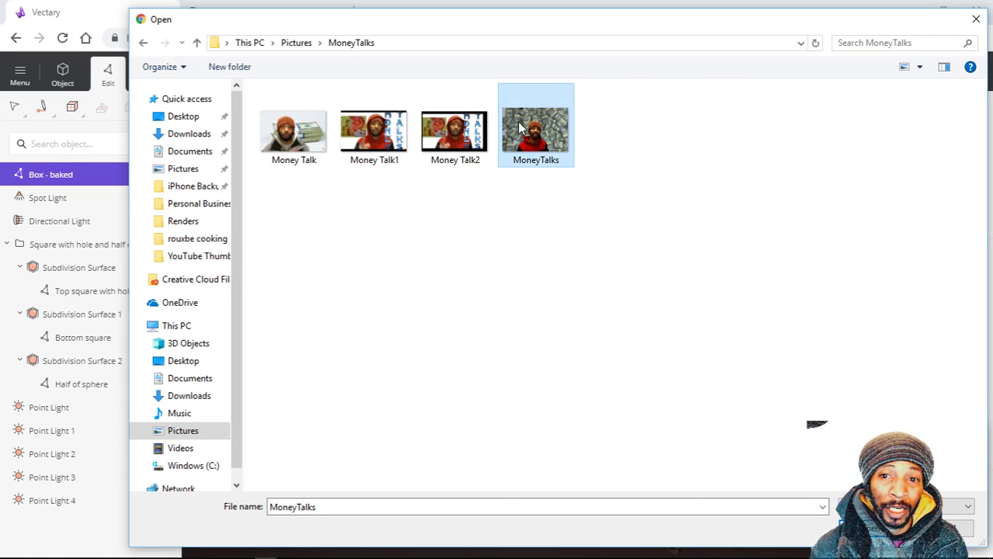
{"action": "double_click", "coordinate": [541, 138]}
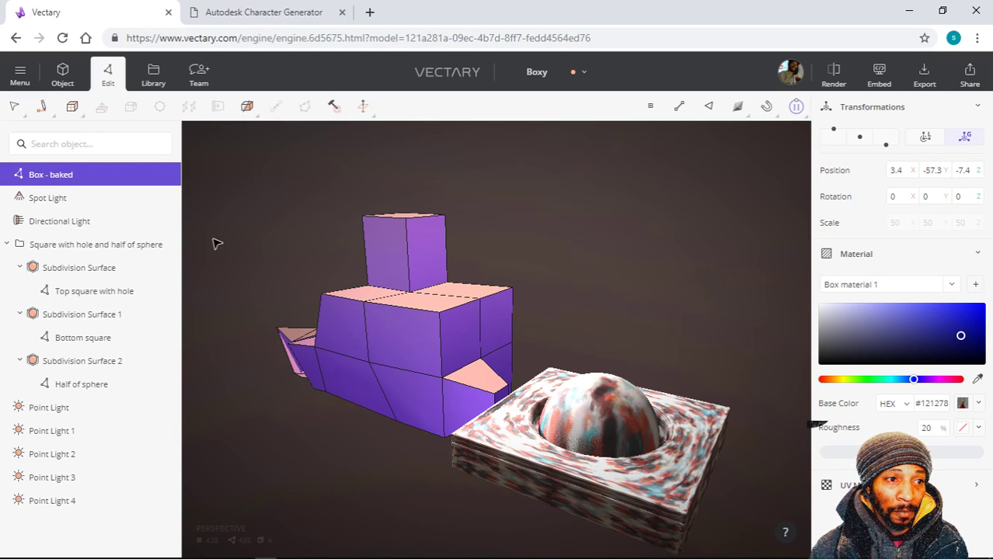
- Return to object mode, set the box material's base color to white #ffffff, and examine the image texture on its faces
{"action": "left_click", "coordinate": [63, 76]}
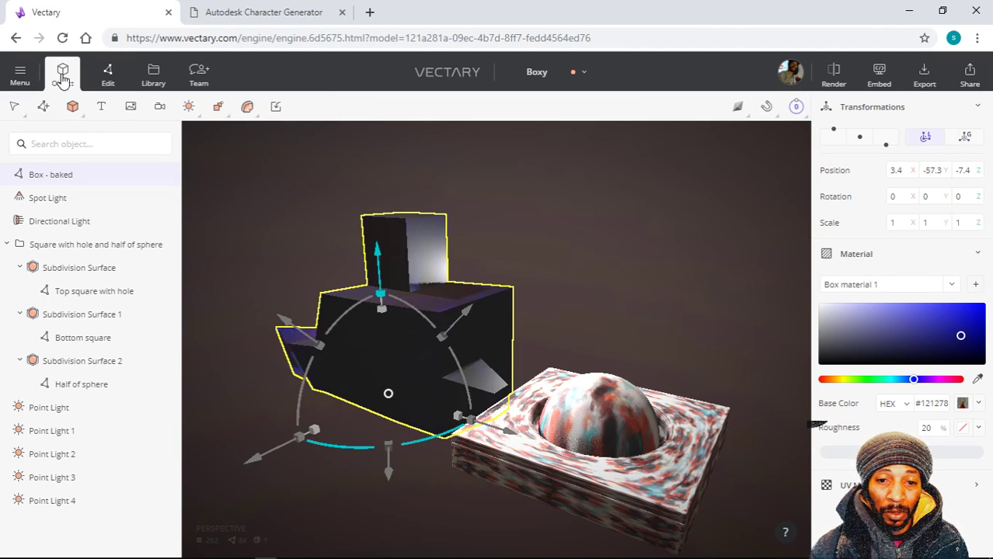
{"action": "right_click_drag", "start_coordinate": [512, 329], "coordinate": [401, 301]}
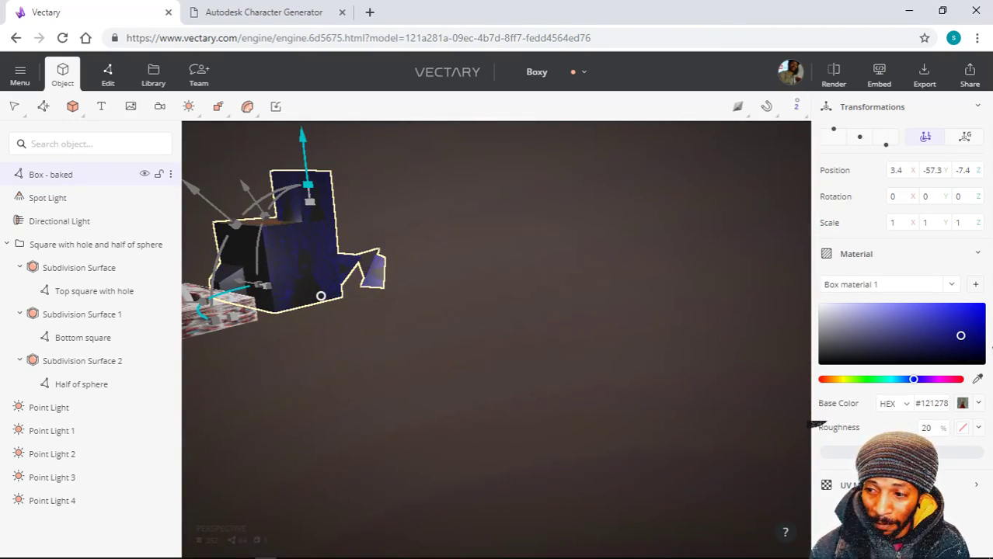
{"action": "left_click_drag", "start_coordinate": [960, 335], "coordinate": [813, 306]}
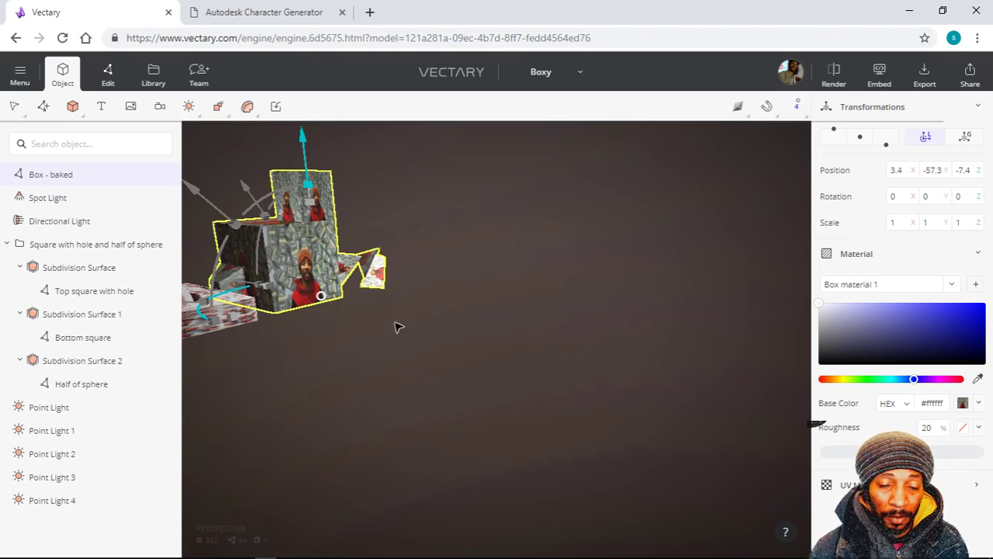
{"action": "scroll", "coordinate": [233, 217], "scroll_direction": "up", "scroll_amount": 5}
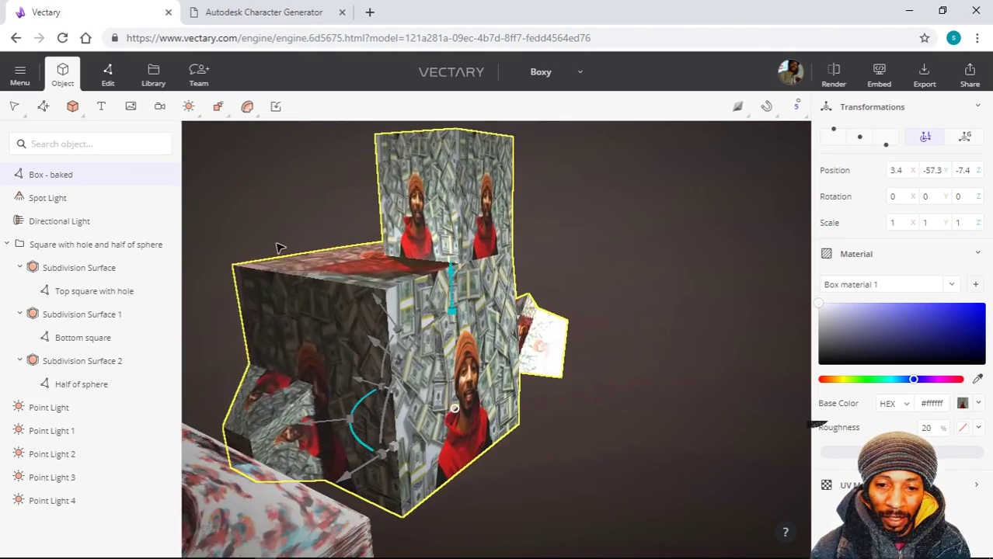
{"action": "scroll", "coordinate": [280, 247], "scroll_direction": "up", "scroll_amount": 2}
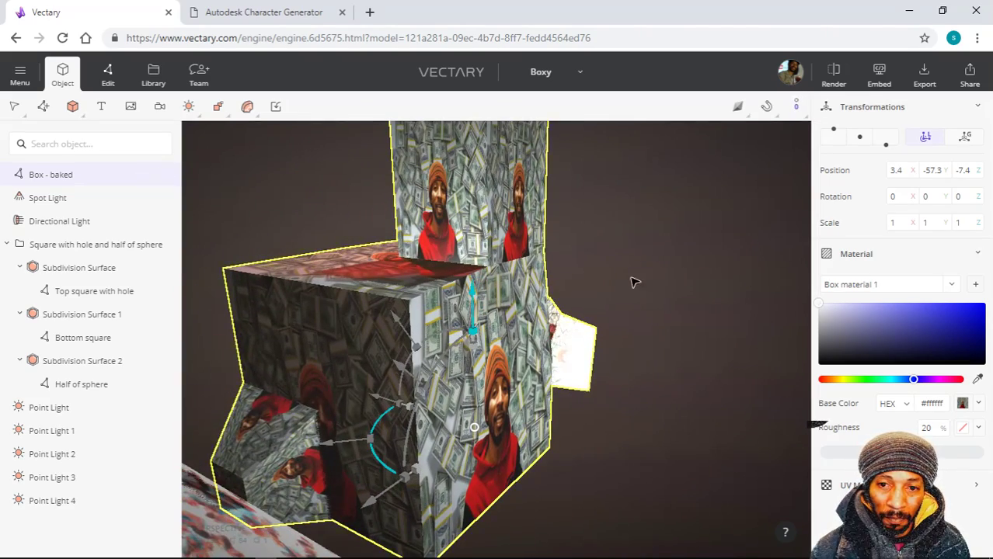
{"action": "left_click_drag", "start_coordinate": [631, 282], "coordinate": [462, 298]}
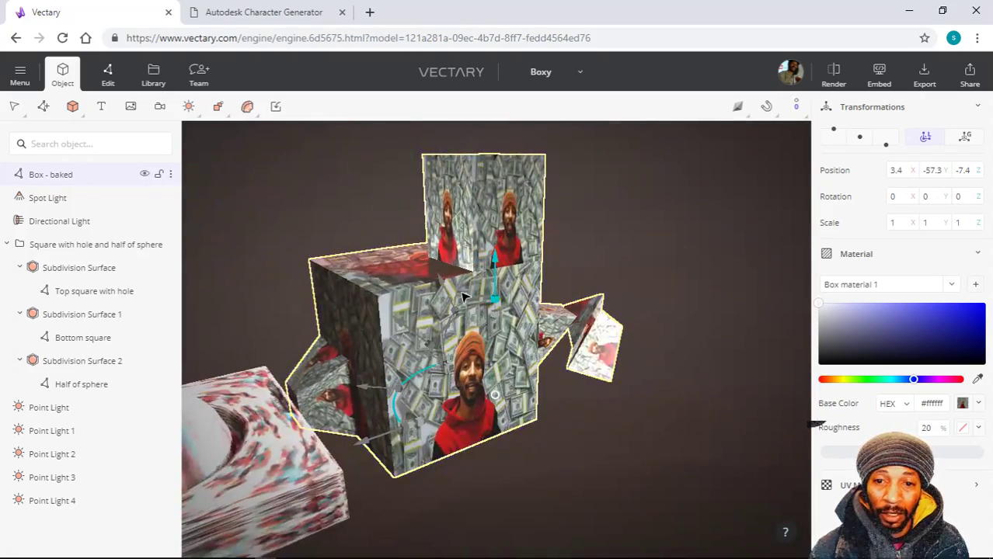
{"action": "scroll", "coordinate": [462, 298], "scroll_direction": "up", "scroll_amount": 3}
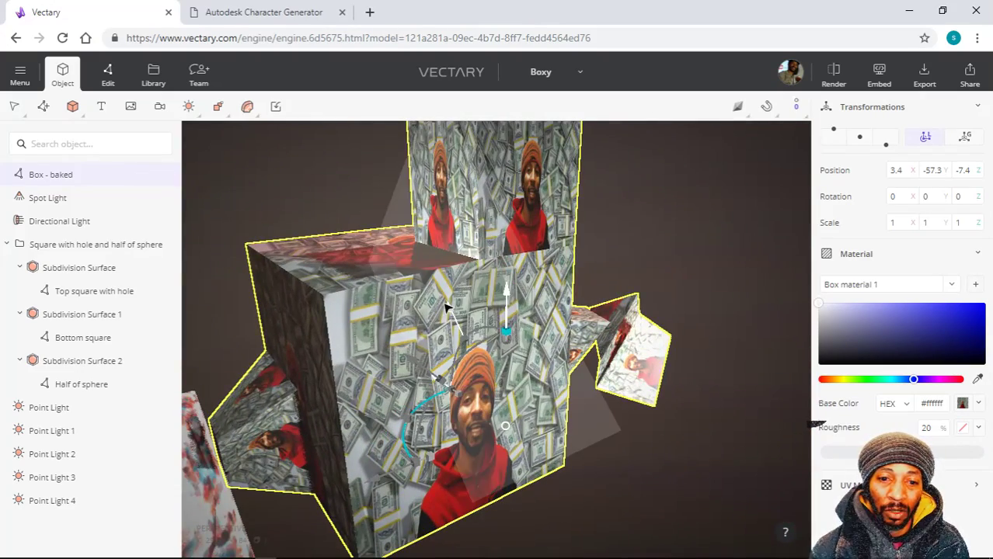